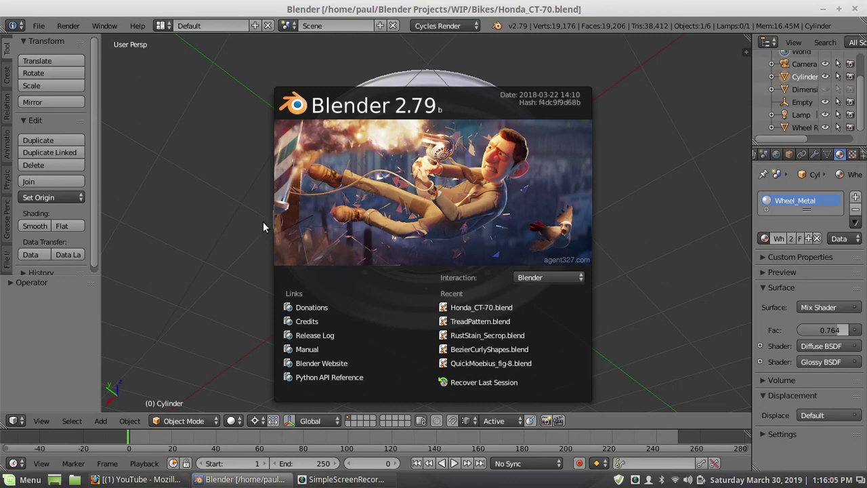
Dismiss the splash screen and zoom in close on the CT-70 wheel hub
left_click(246, 178)
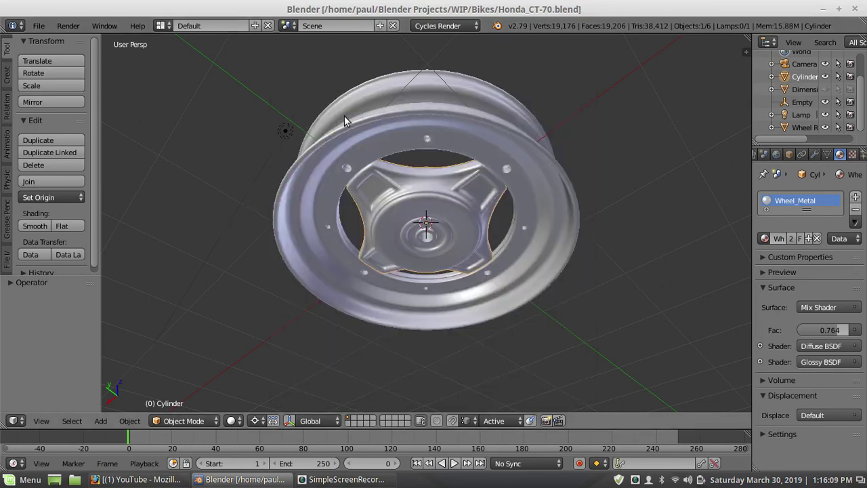
mouse_move(344, 116)
middle_mouse_down()
mouse_move(338, 173)
mouse_move(354, 107)
middle_mouse_up()
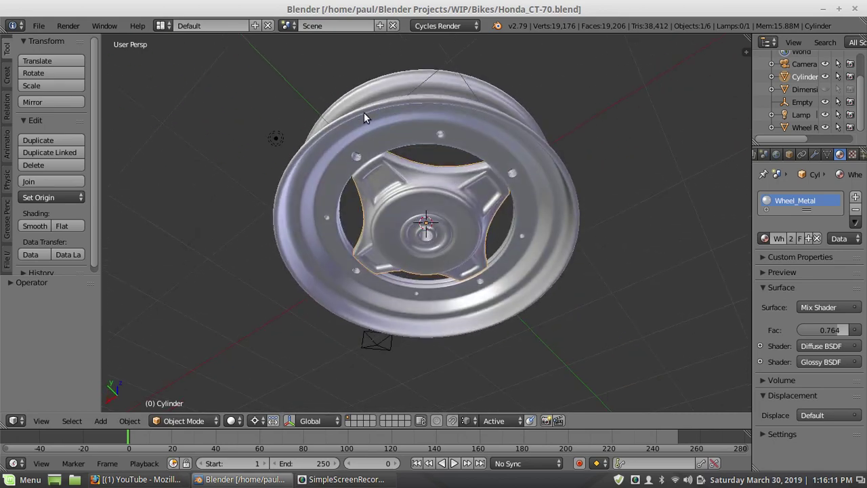
scroll(364, 116, "up", 3)
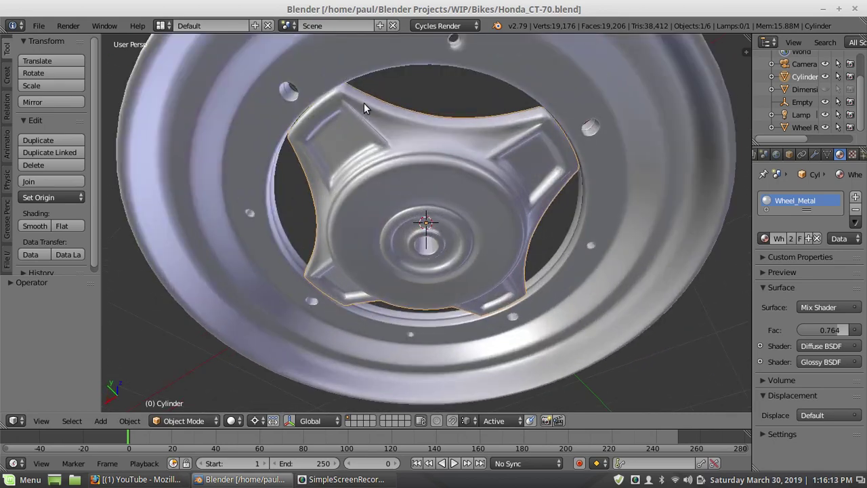
Put the hub cylinder into Edit Mode and show its Subdivision Surface modifier settings
left_click(194, 418)
left_click(200, 391)
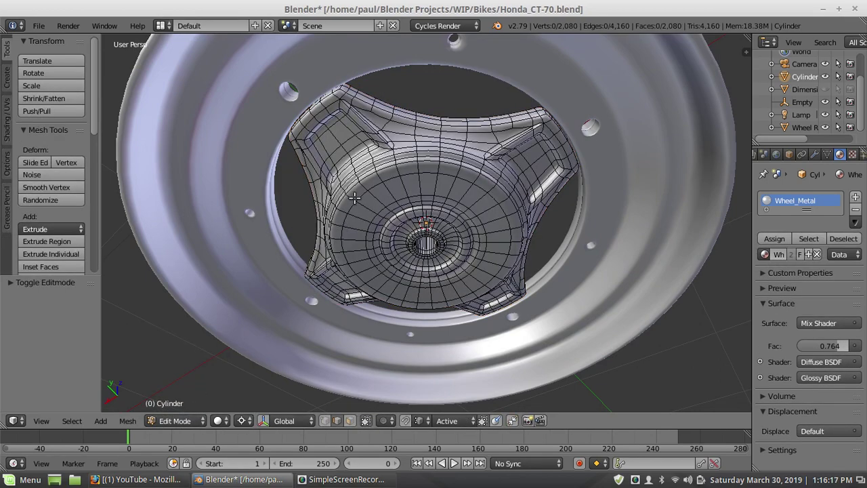
middle_click_drag(353, 197, 340, 186)
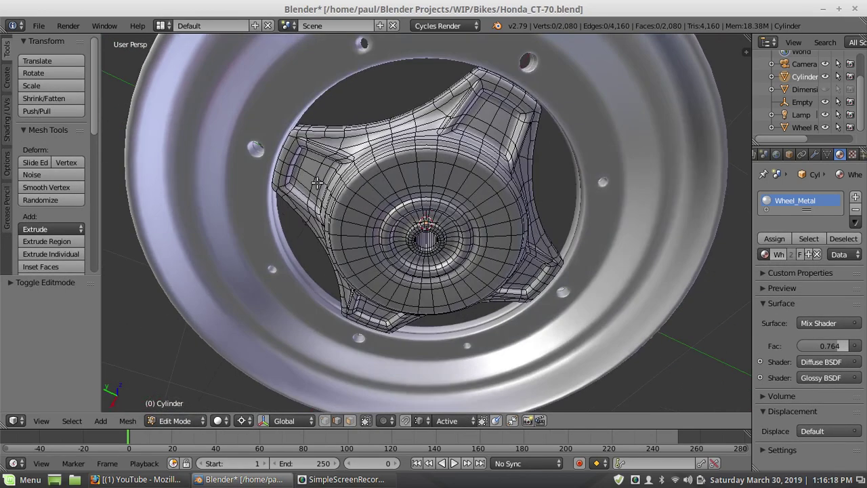
left_click(816, 155)
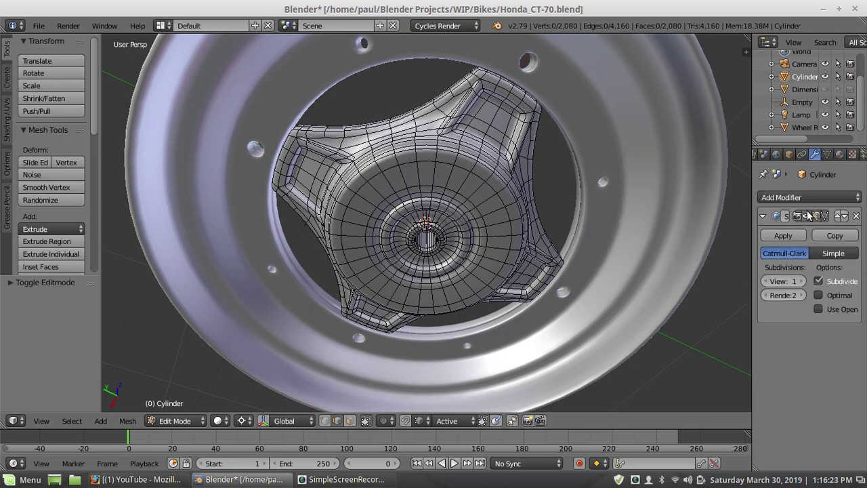
Switch to Face select mode and view the hub from nearly top-down
middle_click_drag(290, 219, 380, 195)
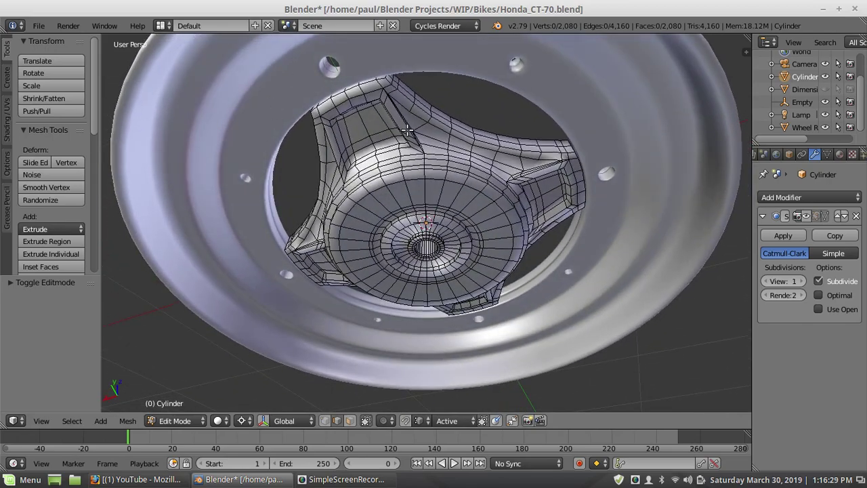
middle_click_drag(377, 110, 334, 133)
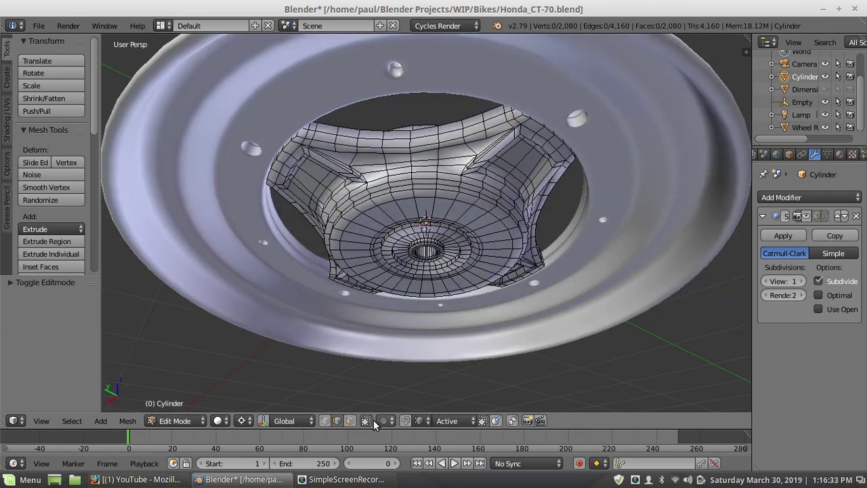
left_click(350, 420)
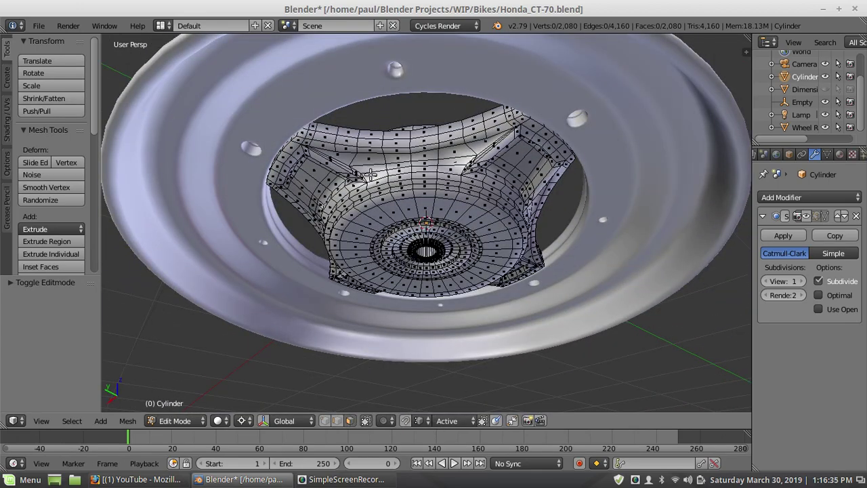
middle_click_drag(370, 175, 451, 129)
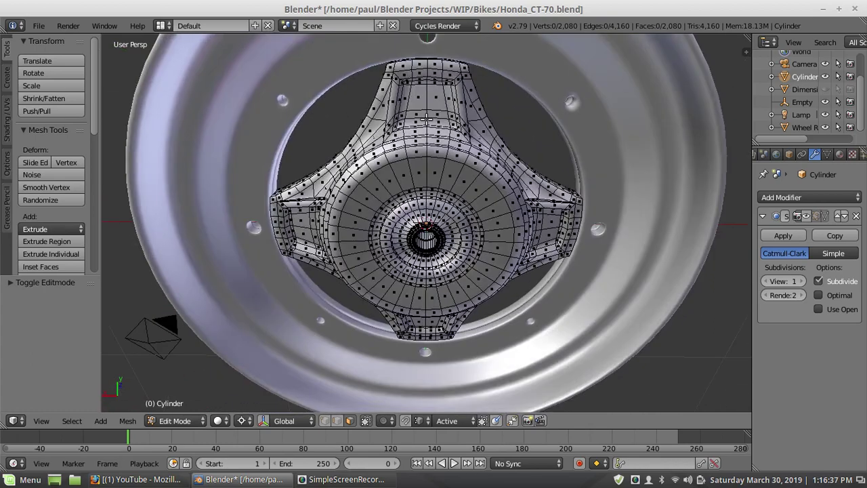
Select the end face strips of all four hub arms using shortest-path selection
right_click(392, 67)
right_click(464, 68, "ctrl")
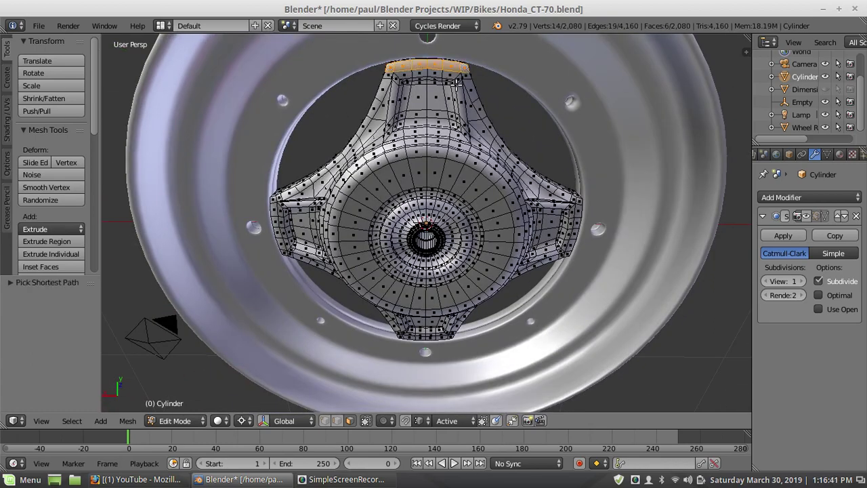
middle_click_drag(546, 133, 384, 137)
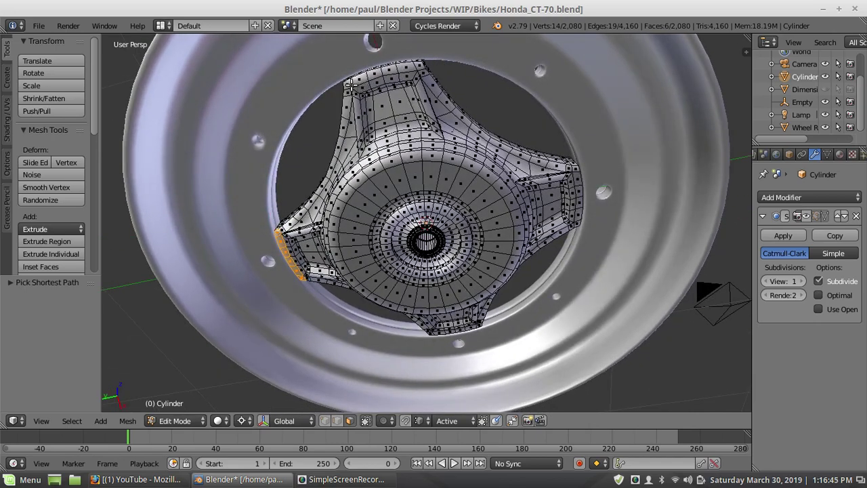
right_click(420, 61, "alt+shift")
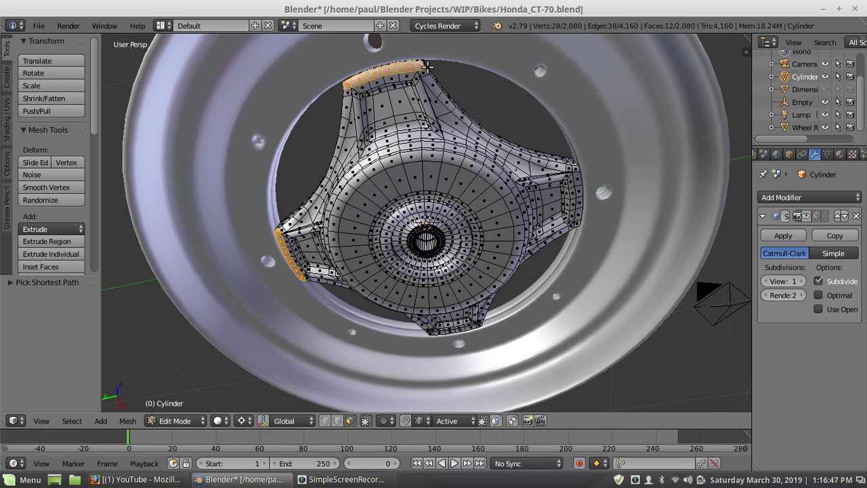
middle_click_drag(567, 143, 474, 125)
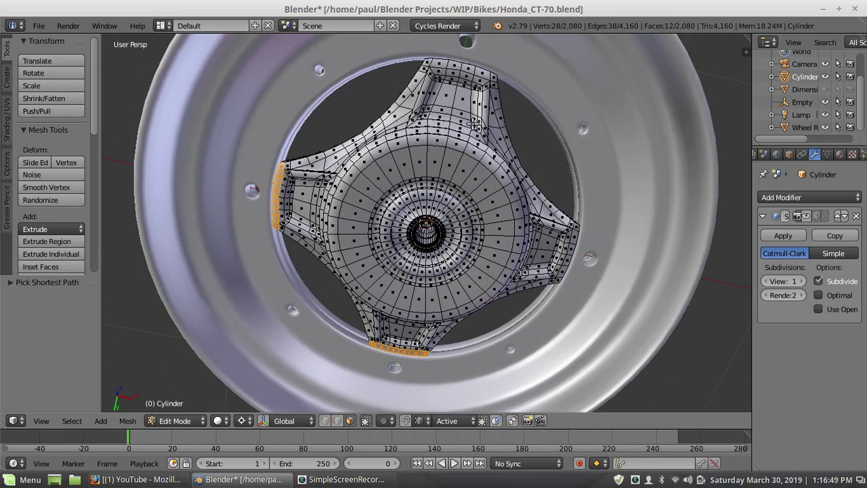
right_click(429, 62, "shift")
right_click(577, 155, "alt+shift")
middle_click_drag(577, 154, 392, 93)
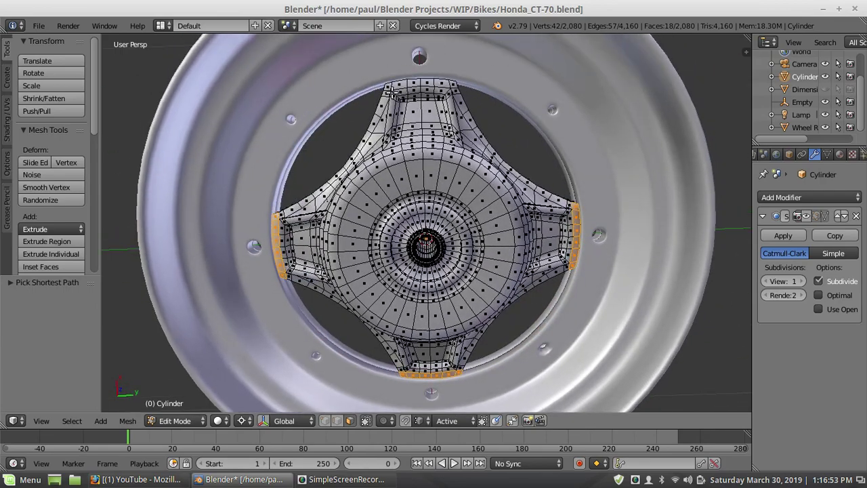
right_click(455, 84, "alt+shift")
middle_click_drag(447, 84, 409, 181)
scroll(408, 181, "up", 4)
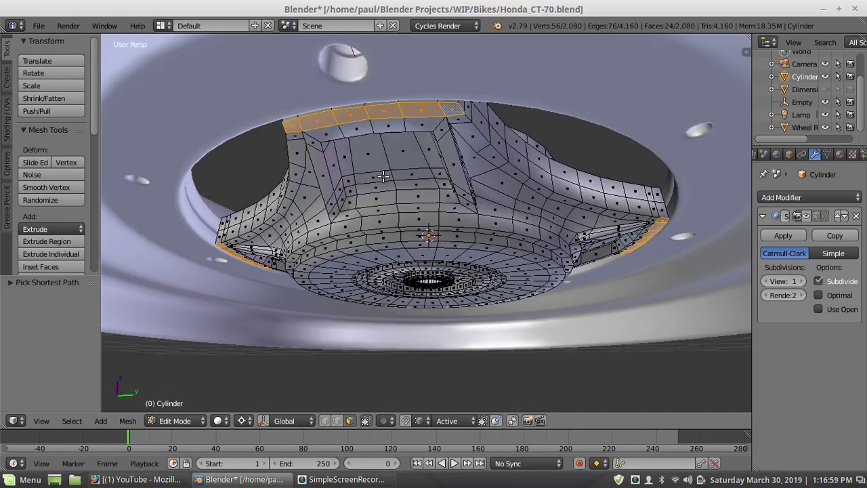
Extrude the arm-end strips outward twice into raised lips, then deselect everything
key("e")
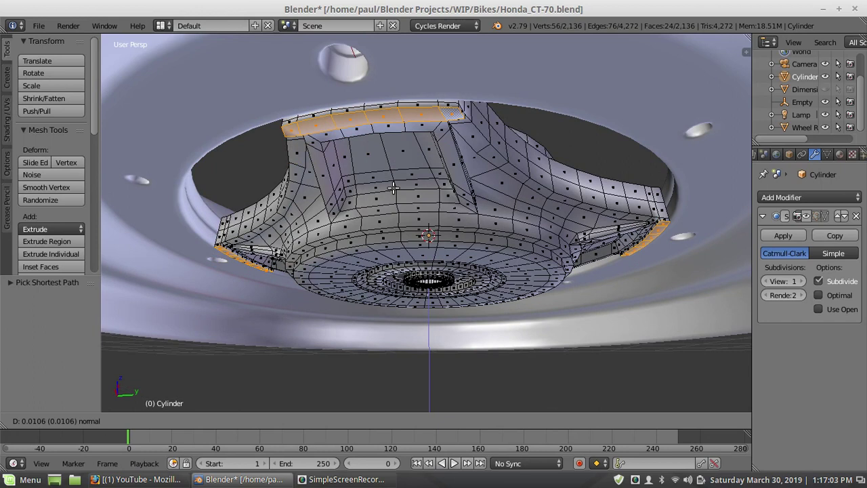
left_click(393, 187)
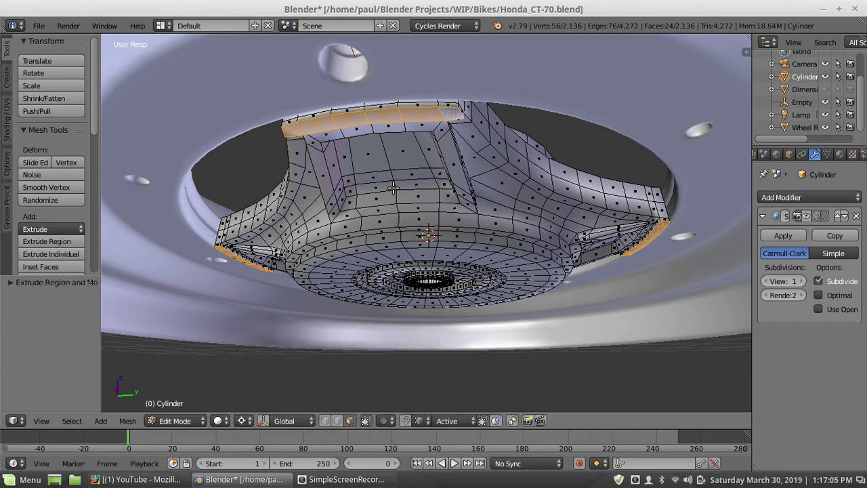
key("e")
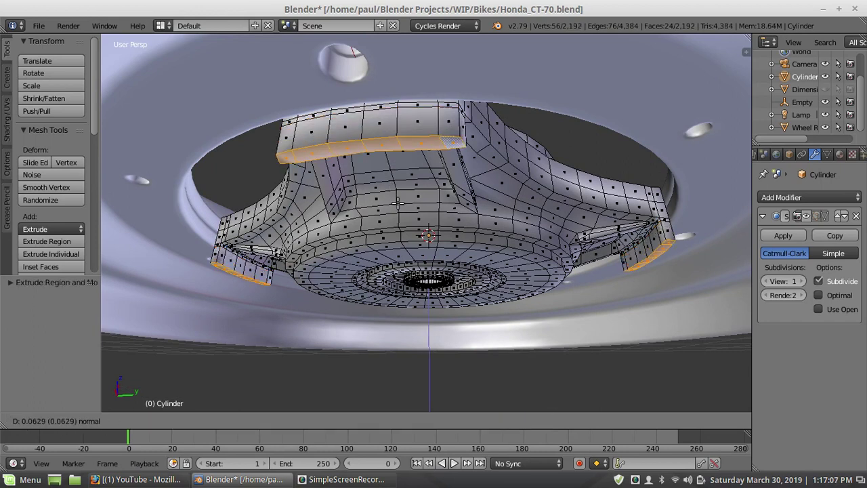
left_click(404, 185)
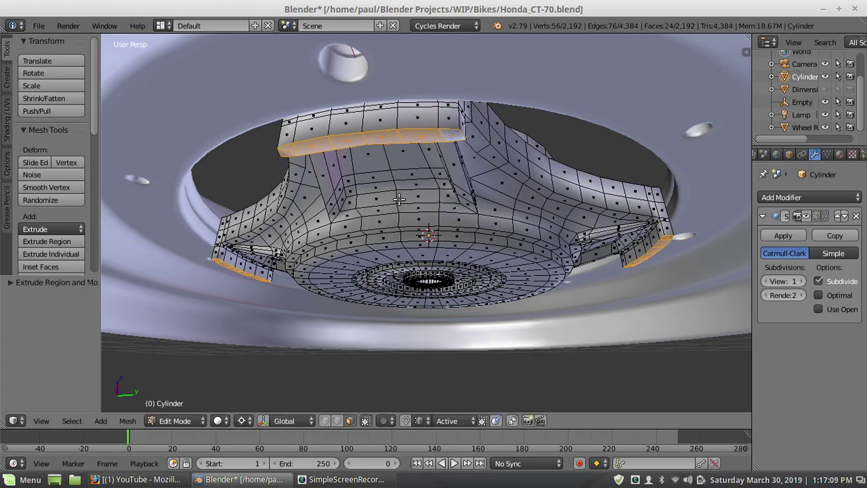
key("a")
middle_click_drag(405, 185, 440, 162)
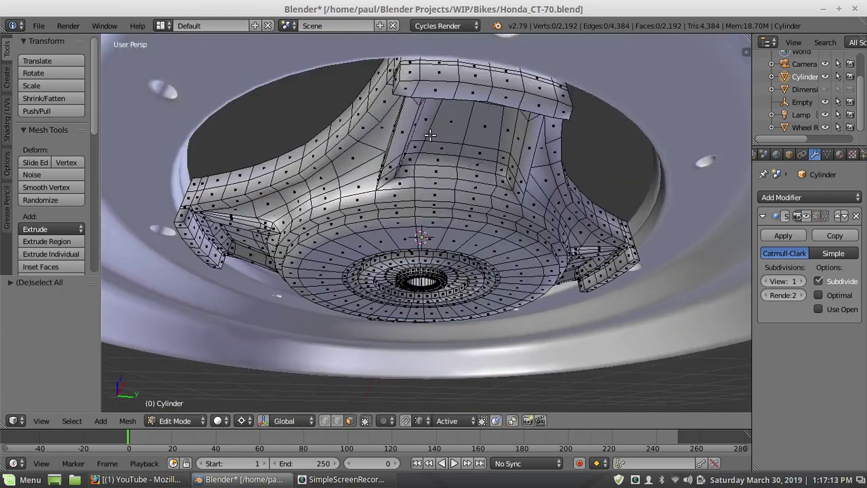
Select the outer face paths on the first two bracket ends
scroll(434, 98, "down", 1)
right_click(415, 115)
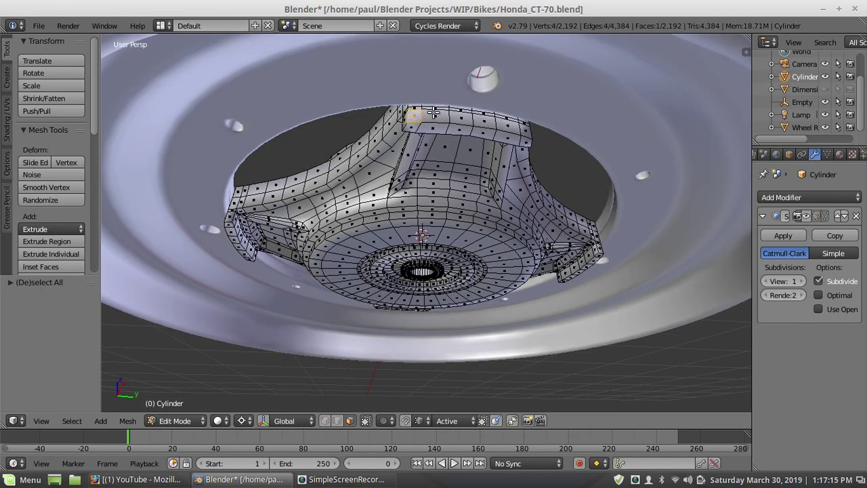
right_click(516, 128, "ctrl")
middle_click_drag(516, 129, 441, 175)
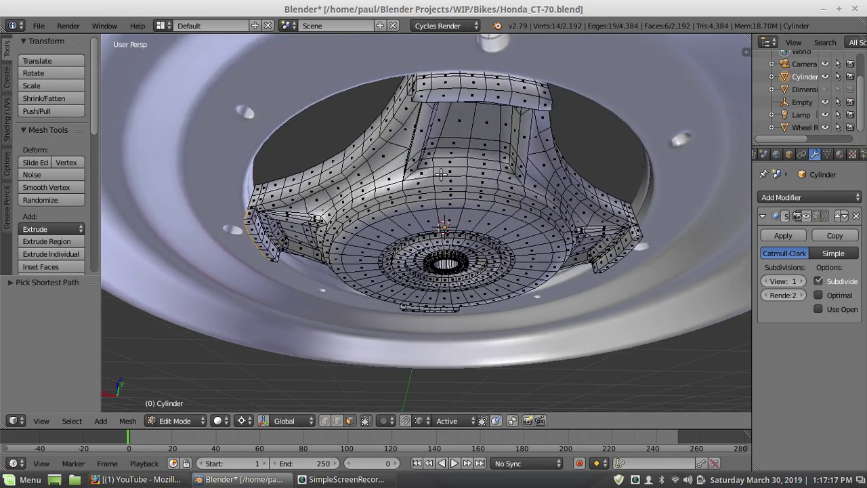
right_click(422, 82, "shift")
right_click(542, 95, "ctrl")
Add the face paths on the remaining two bracket ends to the selection
middle_click_drag(585, 164, 436, 175)
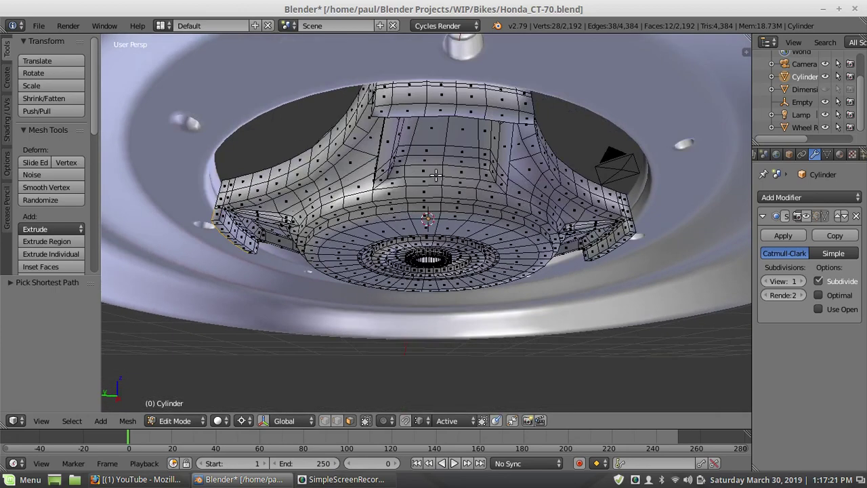
right_click(390, 99, "shift")
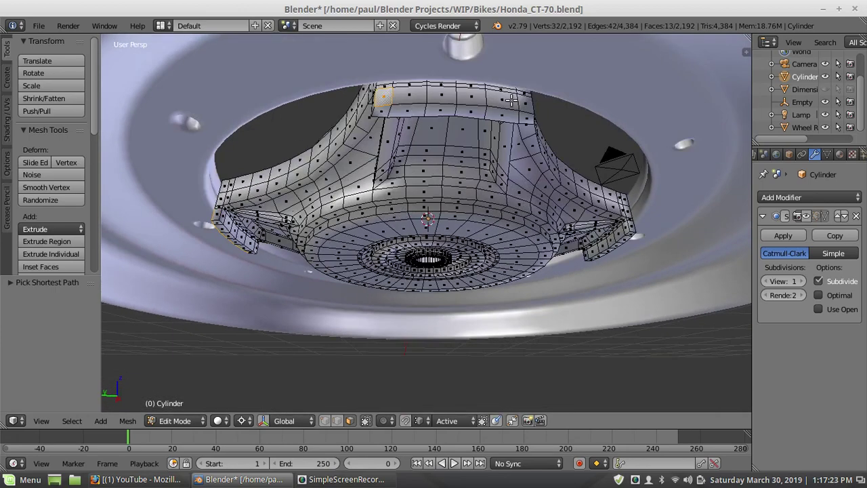
right_click(522, 101, "ctrl")
middle_click_drag(522, 101, 428, 147)
right_click(370, 117, "shift")
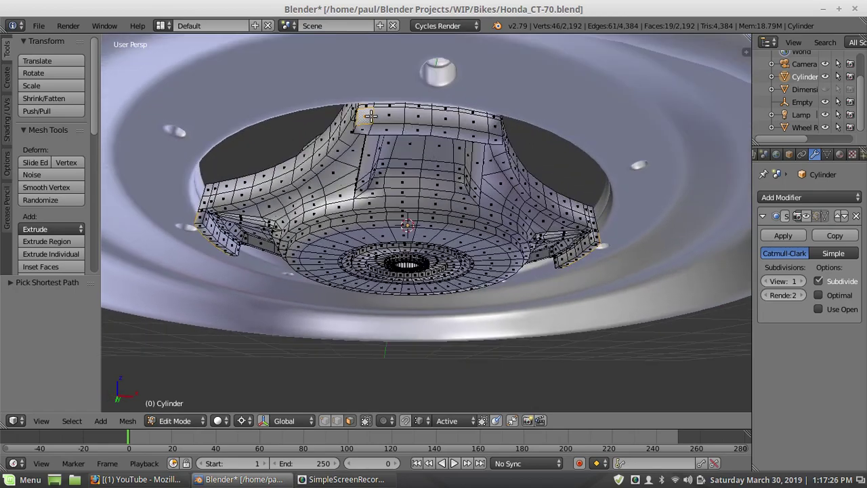
right_click(495, 122, "ctrl")
middle_click_drag(494, 122, 425, 167)
scroll(454, 149, "down", 3)
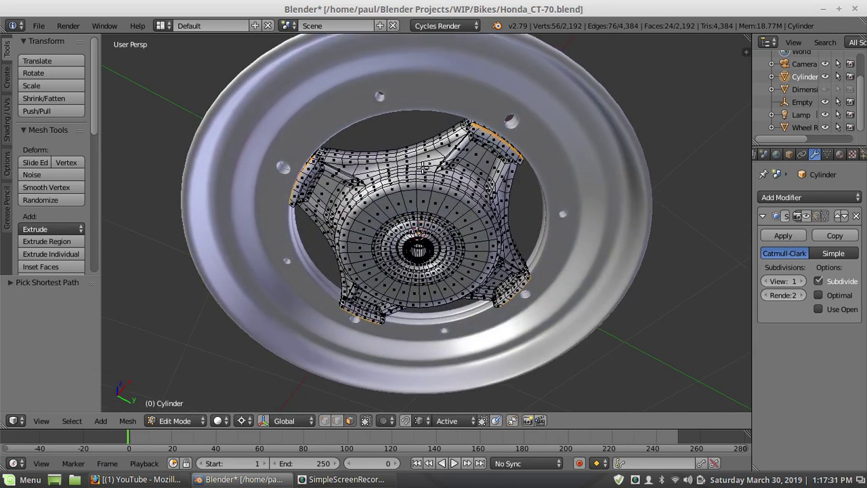
Cancel the extrusion and set the pivot point to Individual Origins
key("e")
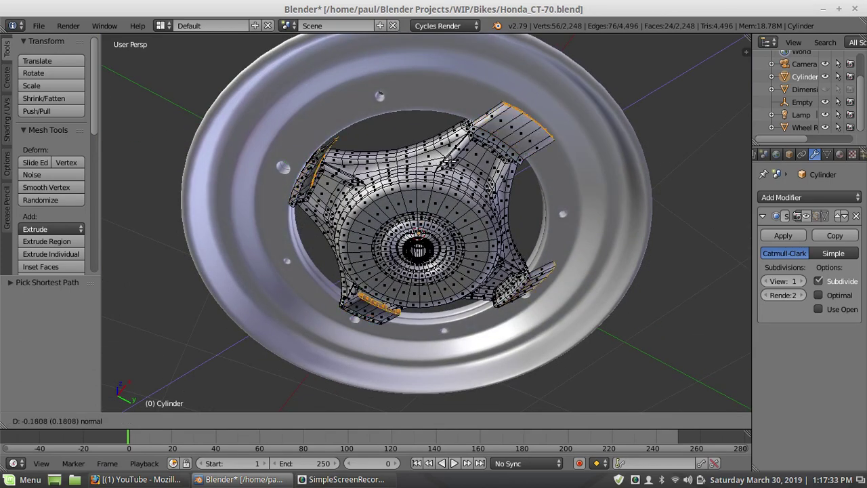
right_click(444, 161)
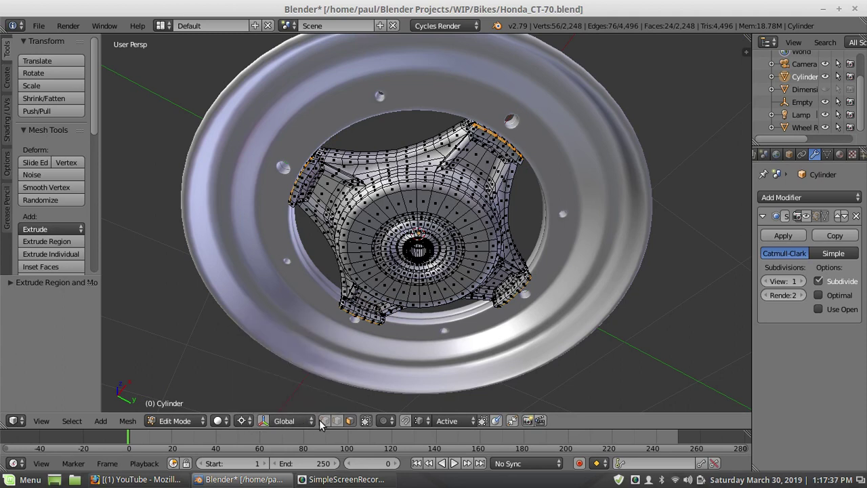
left_click(242, 421)
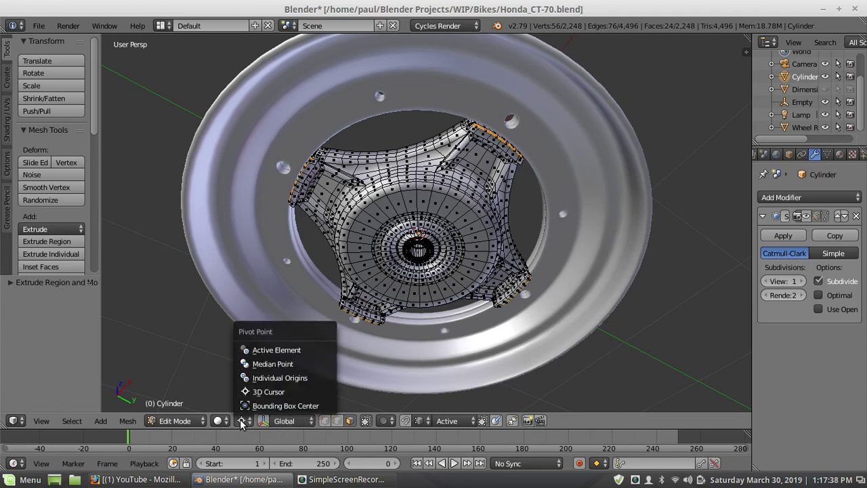
left_click(257, 376)
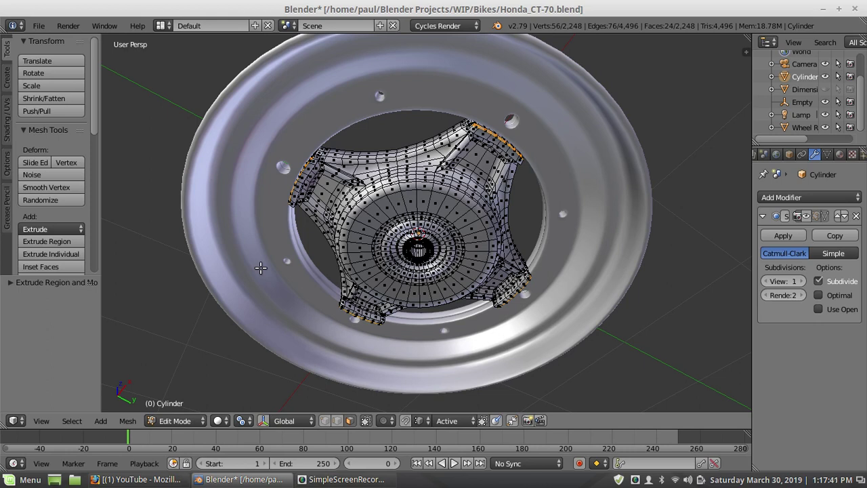
Undo the earlier arm-end extrusion and start a fresh extrusion along the normals
key("s")
right_click(268, 265)
key("ctrl+z")
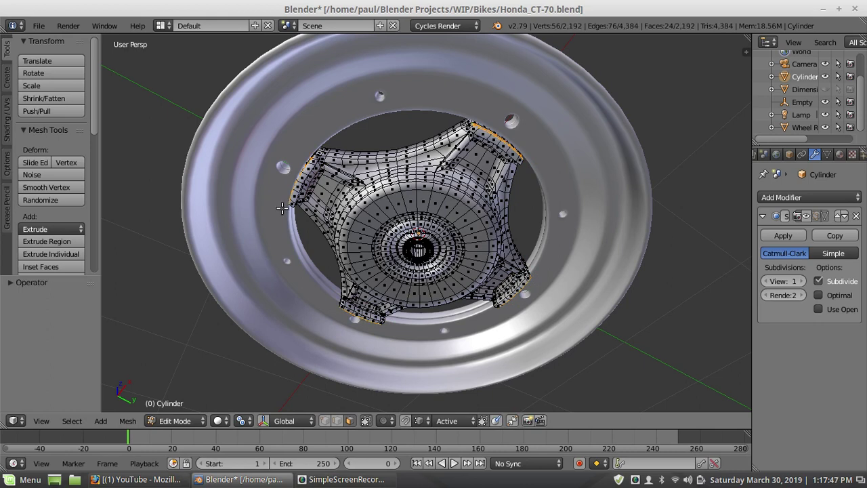
key("e")
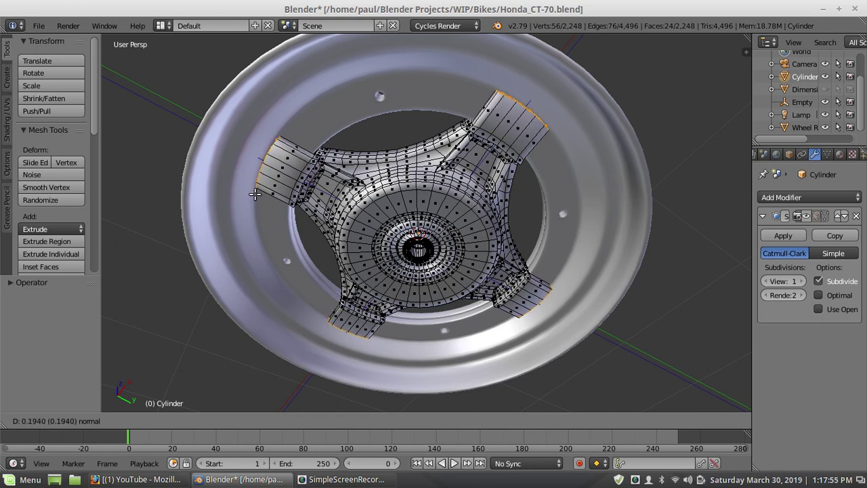
Confirm the arm-end extrusion at about 0.194 and inspect the wheel from several angles
left_click(255, 195)
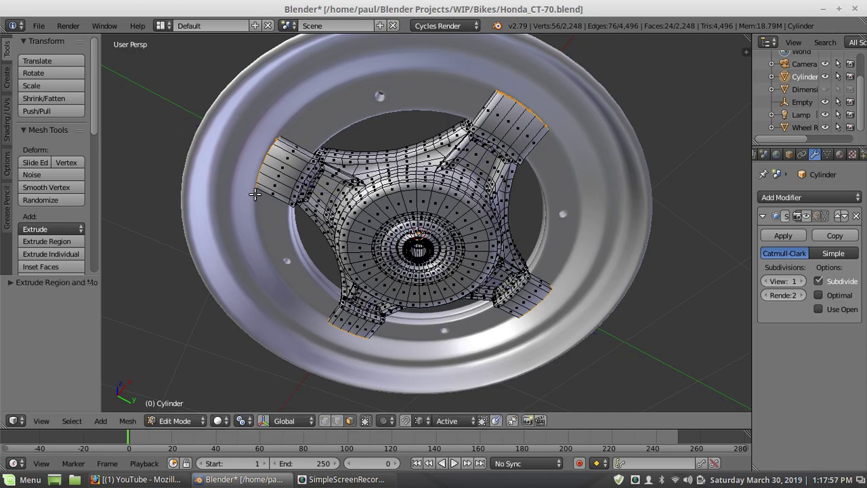
middle_click_drag(290, 182, 505, 196)
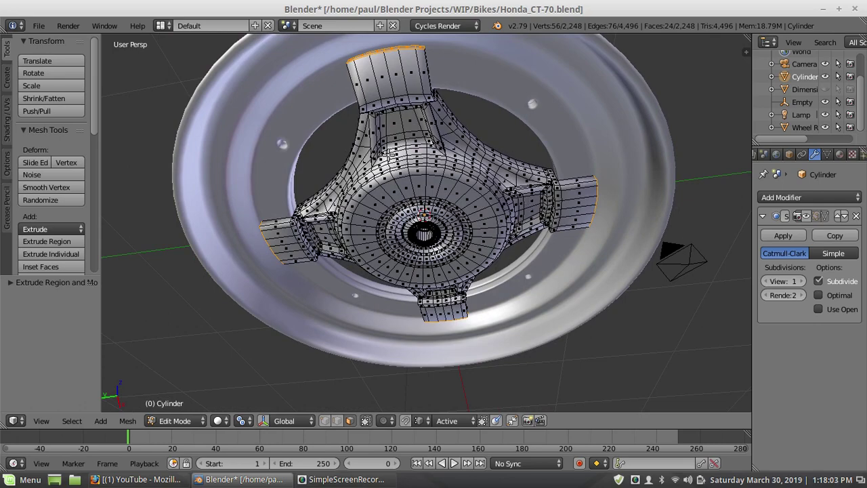
middle_click_drag(348, 186, 263, 221)
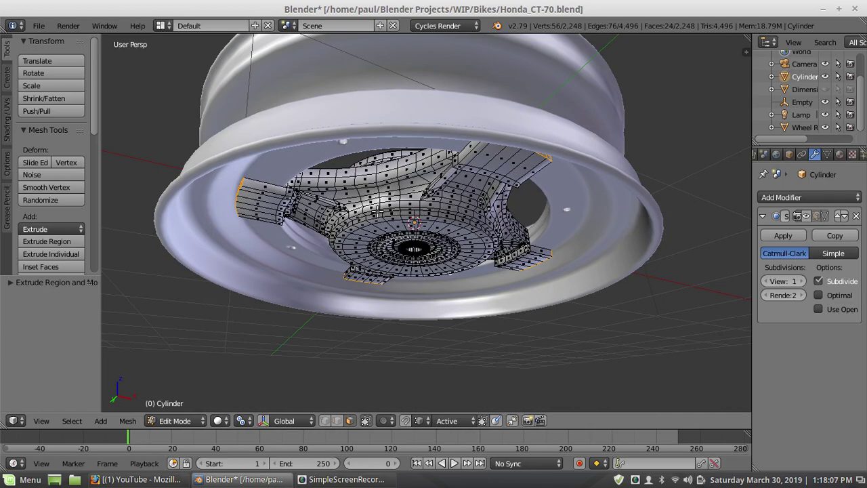
middle_click_drag(416, 200, 402, 160)
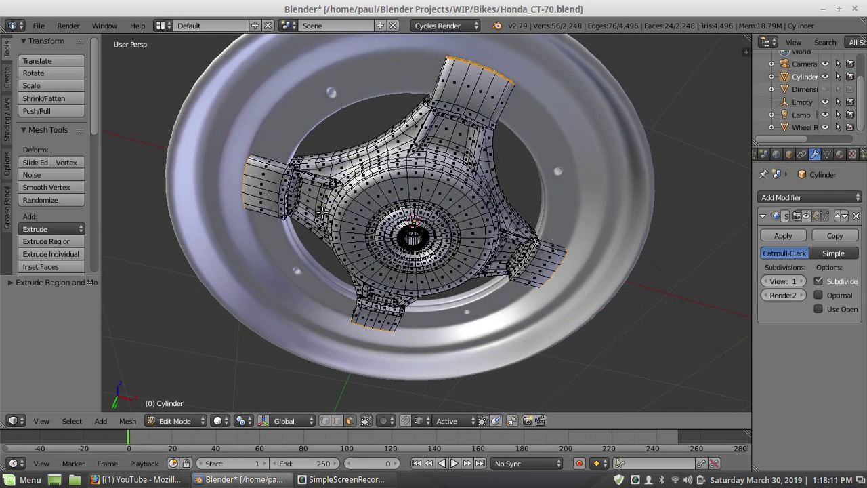
middle_click_drag(322, 214, 441, 208)
scroll(545, 161, "up", 5)
scroll(479, 143, "down", 3)
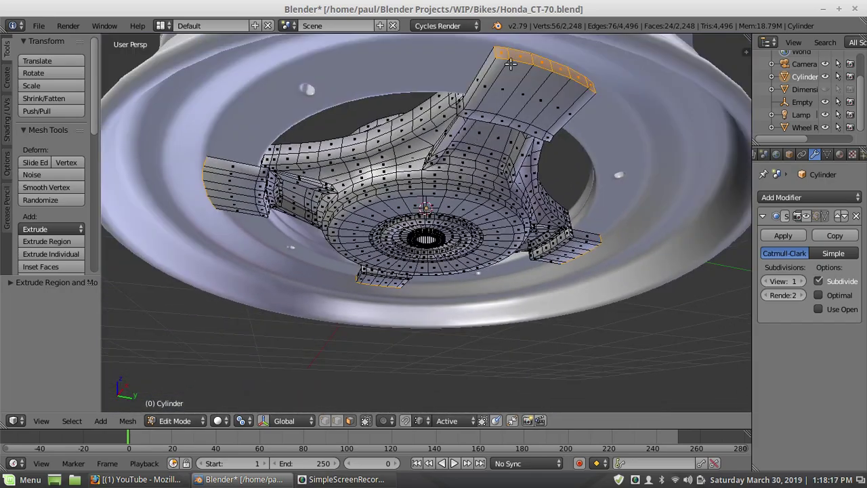
Extrude the arm ends slightly further toward the rim, then deselect everything
middle_click_drag(503, 101, 557, 81)
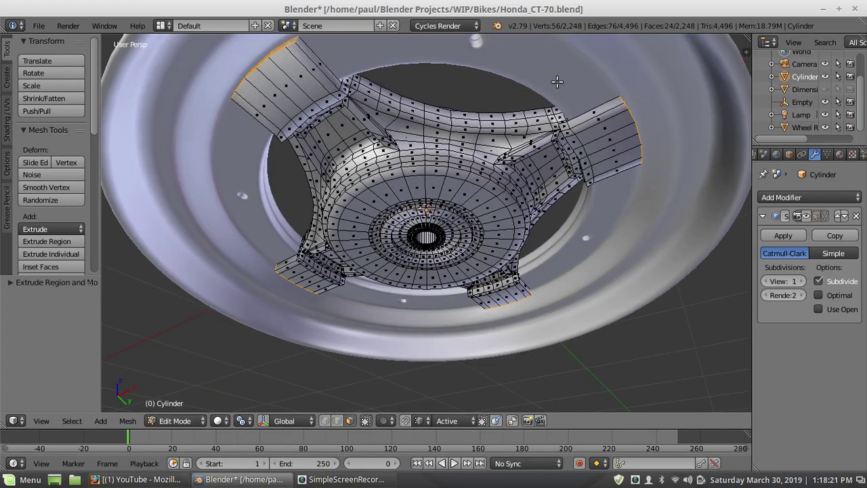
middle_click_drag(488, 116, 467, 269)
middle_click_drag(412, 310, 552, 179)
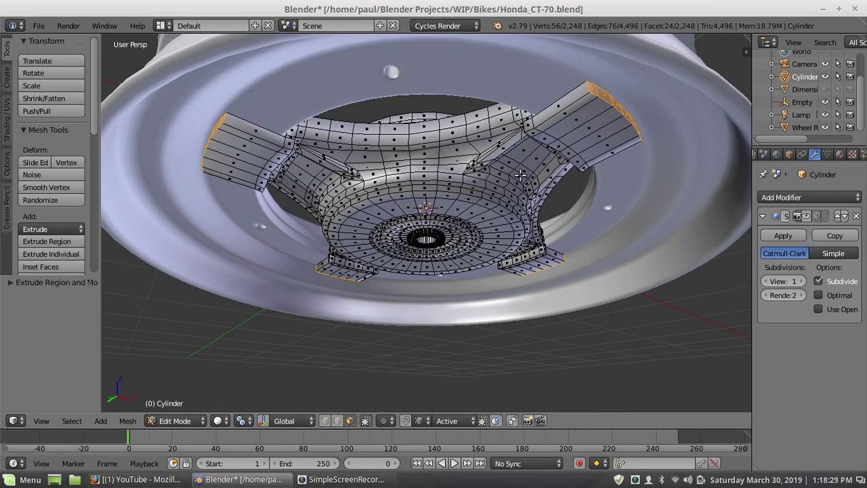
middle_click_drag(528, 173, 530, 163)
key("e")
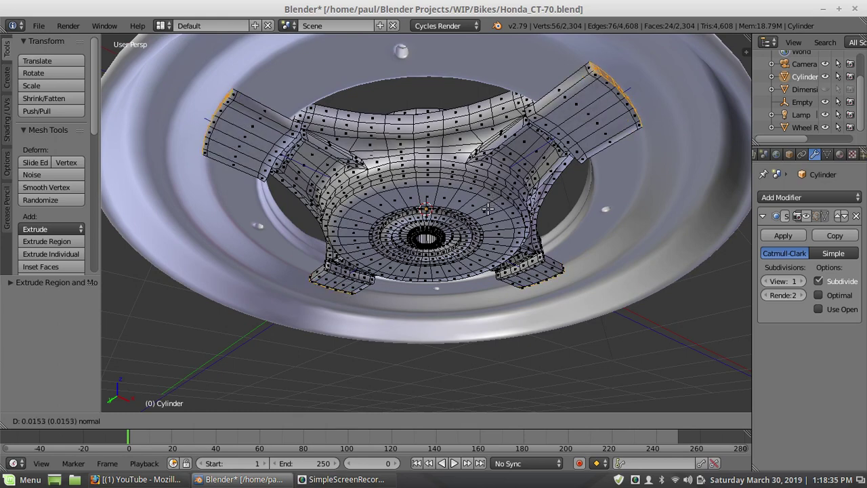
left_click(483, 216)
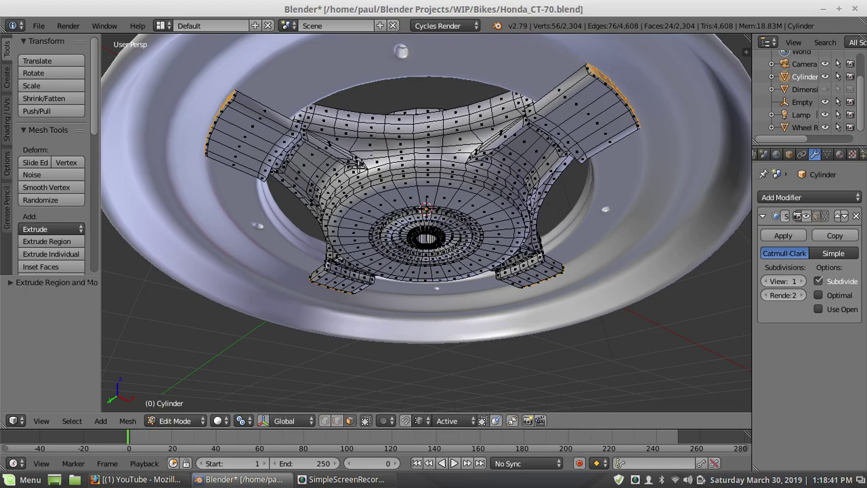
middle_click_drag(372, 238, 461, 160)
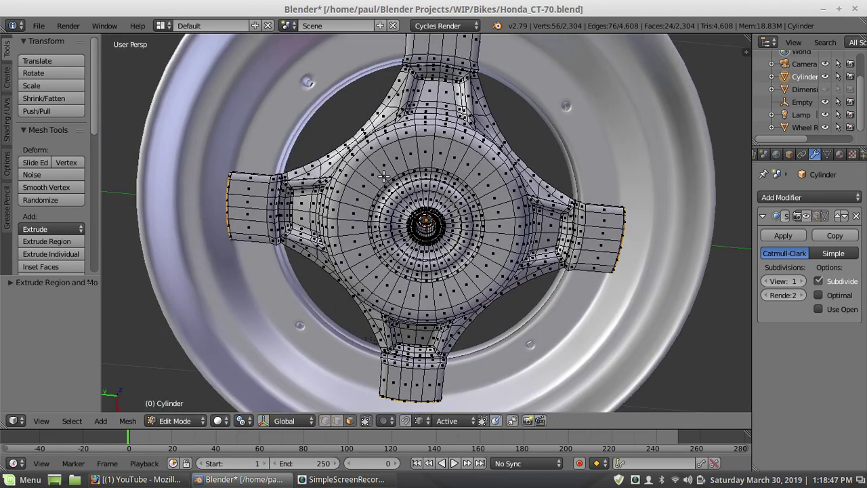
middle_click_drag(383, 179, 416, 145)
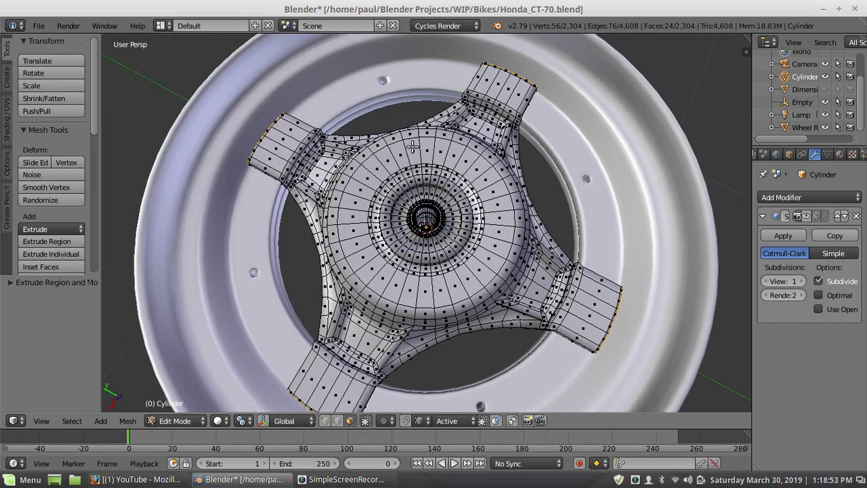
key("a")
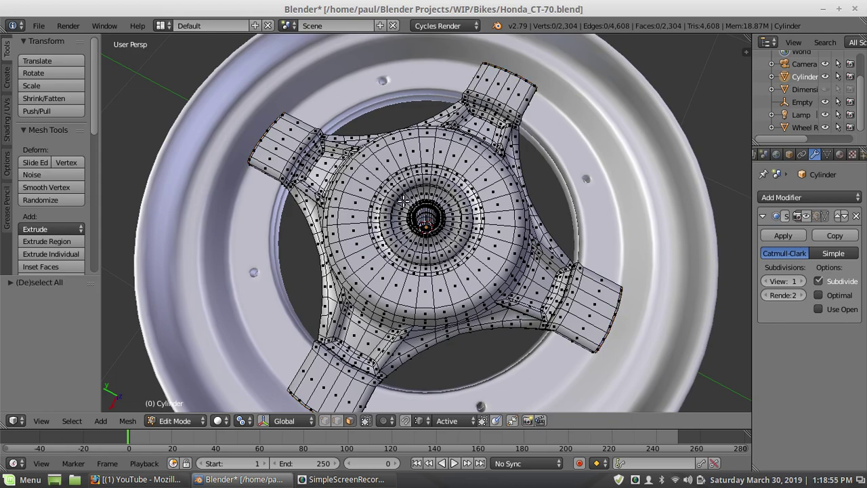
middle_click_drag(403, 201, 445, 185)
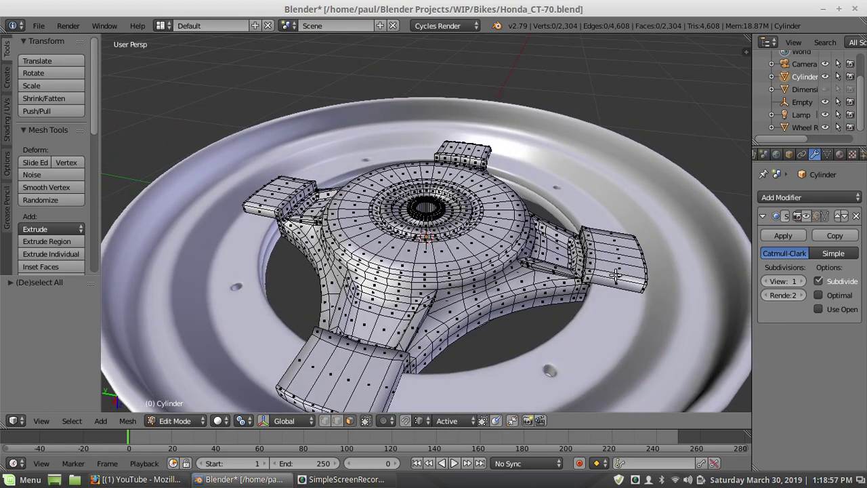
Add loop cuts across the right and bottom hub arms
key("ctrl+r")
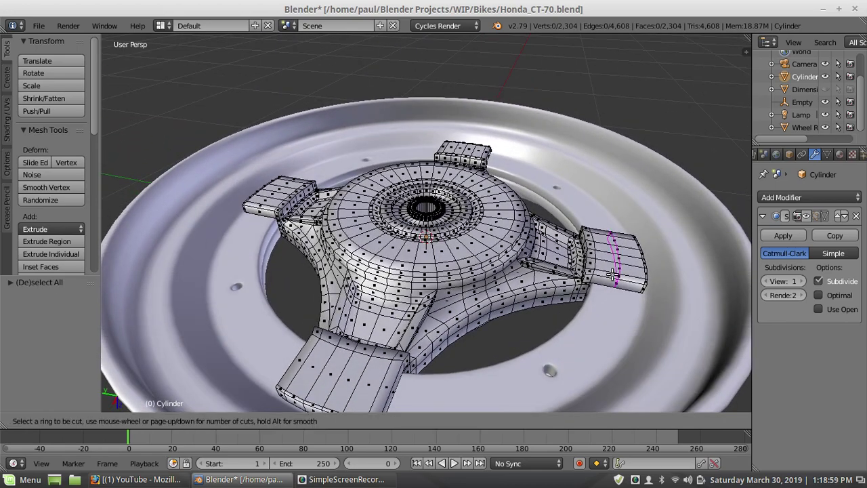
left_click(613, 273)
left_click(614, 274)
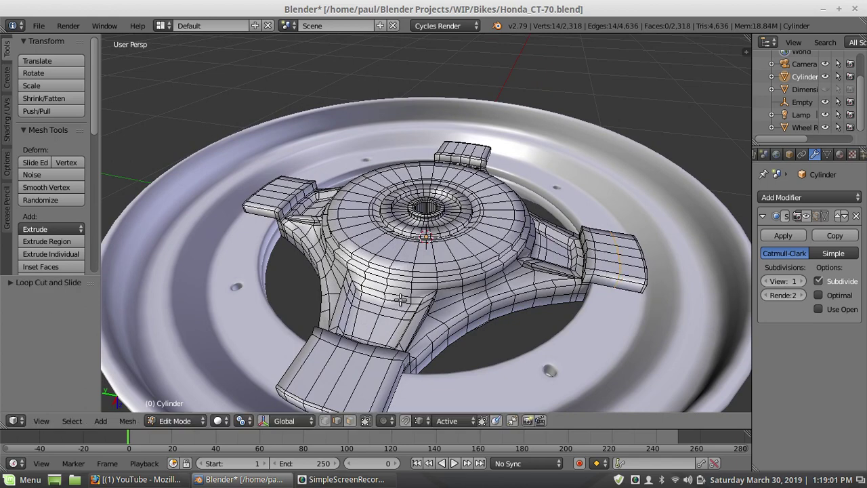
key("ctrl+r")
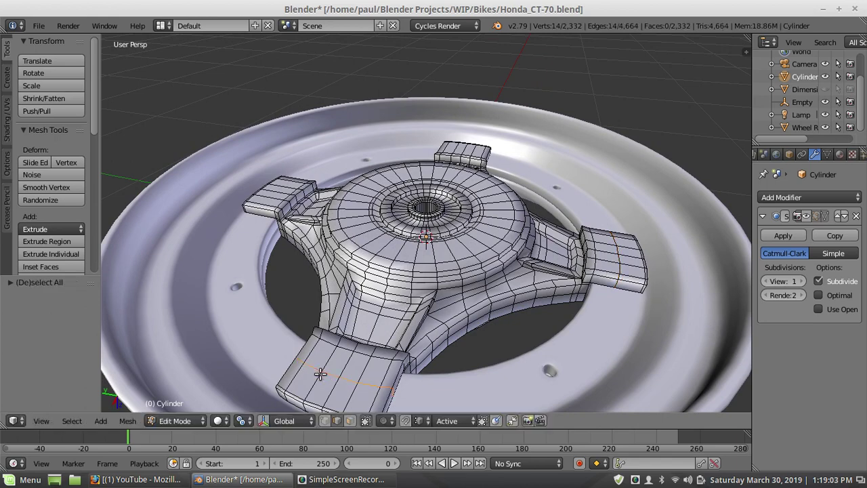
left_click(321, 374)
left_click(320, 374)
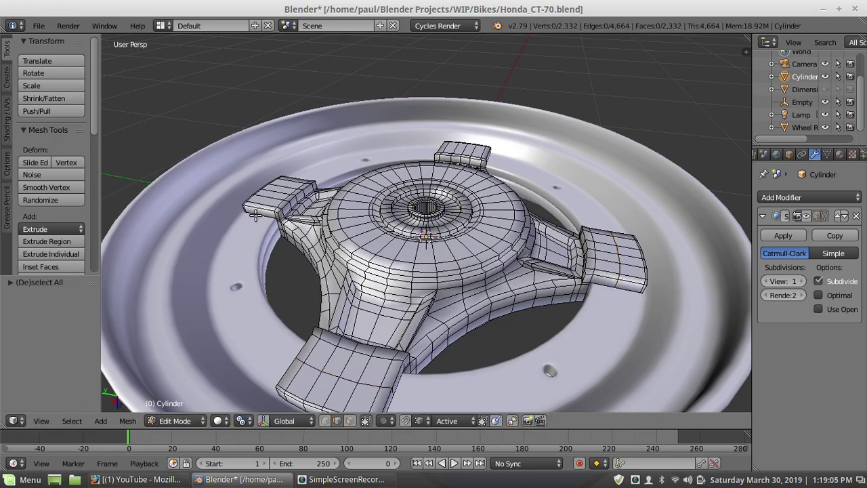
middle_click_drag(273, 245, 376, 247)
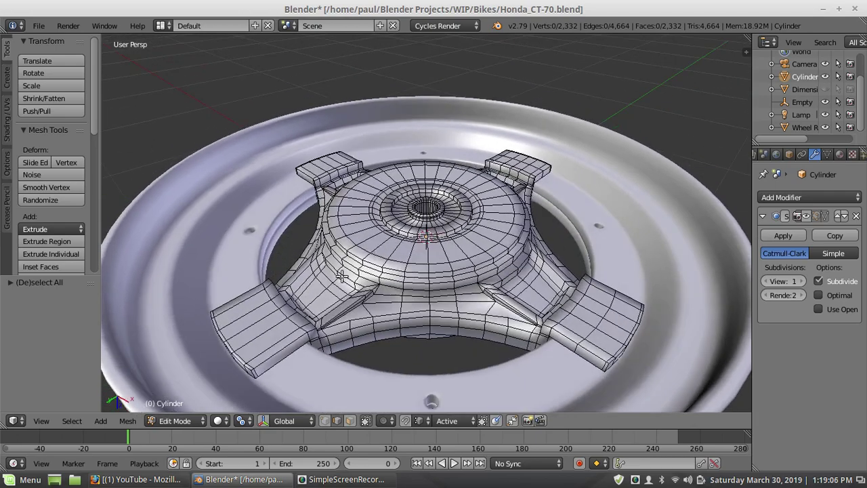
Add loop cuts across the left and front-left arms, then deselect all
key("ctrl+r")
left_click(289, 344)
left_click(283, 350)
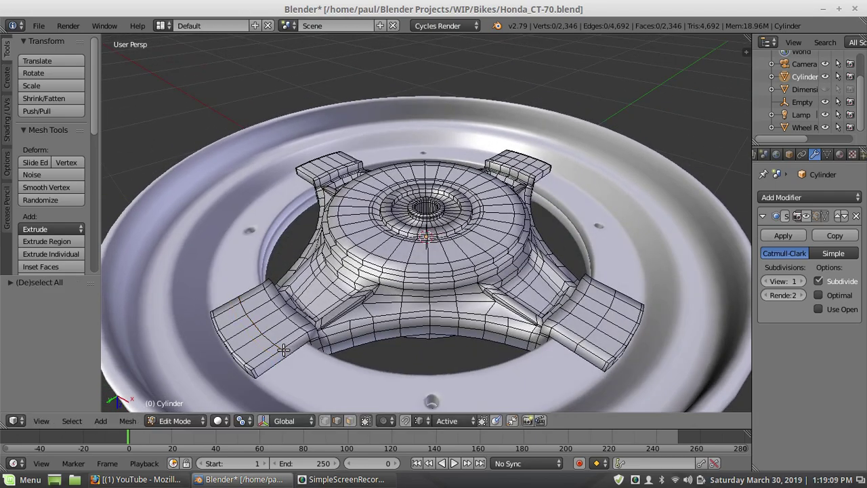
middle_click_drag(283, 349, 302, 372)
middle_click_drag(364, 341, 334, 324)
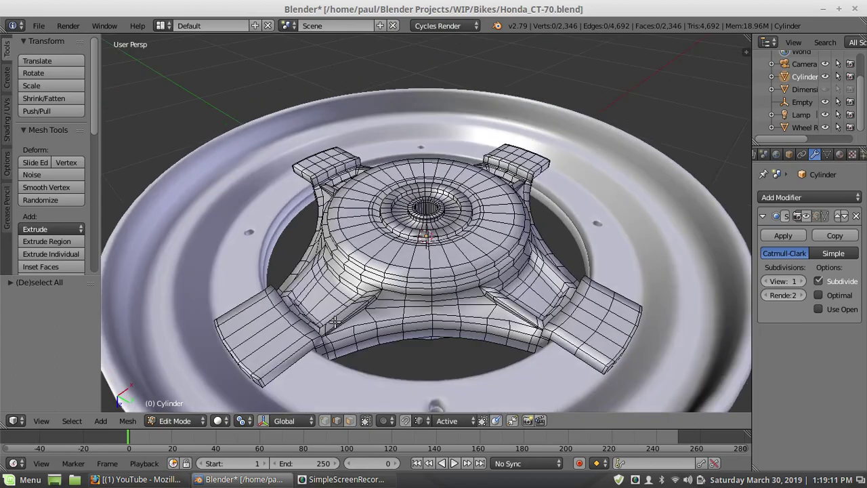
key("ctrl+r")
left_click(284, 351)
left_click(286, 349)
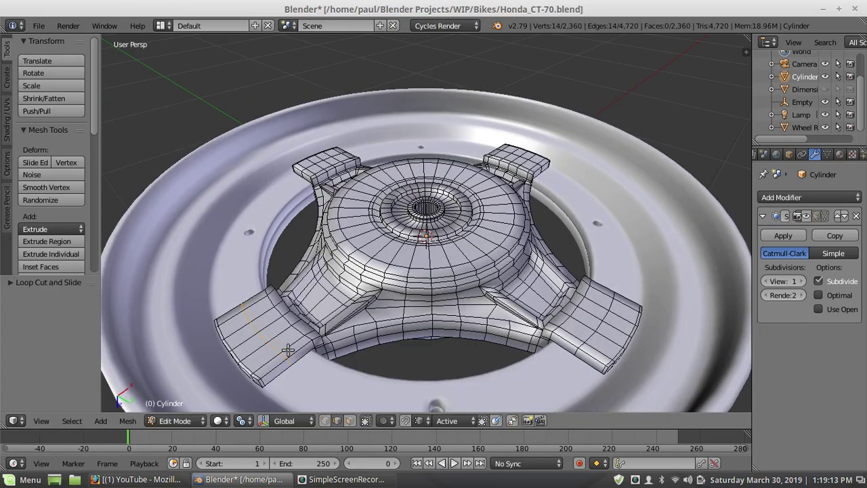
key("a")
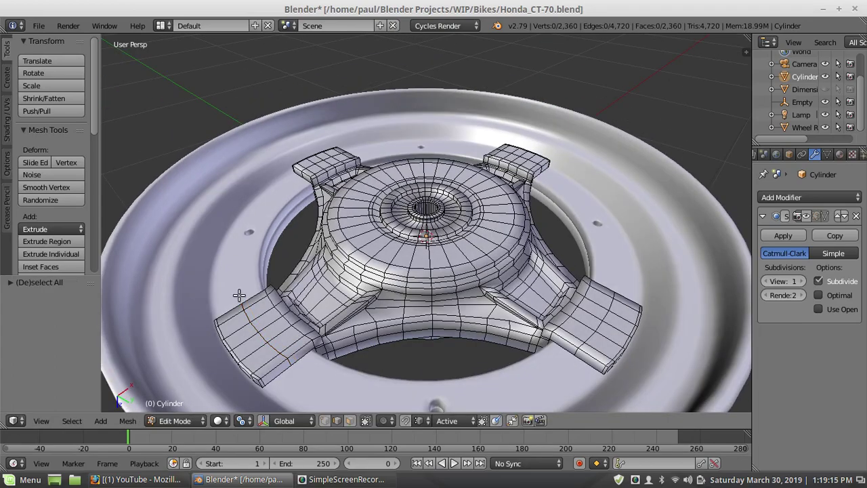
middle_click_drag(241, 307, 337, 283)
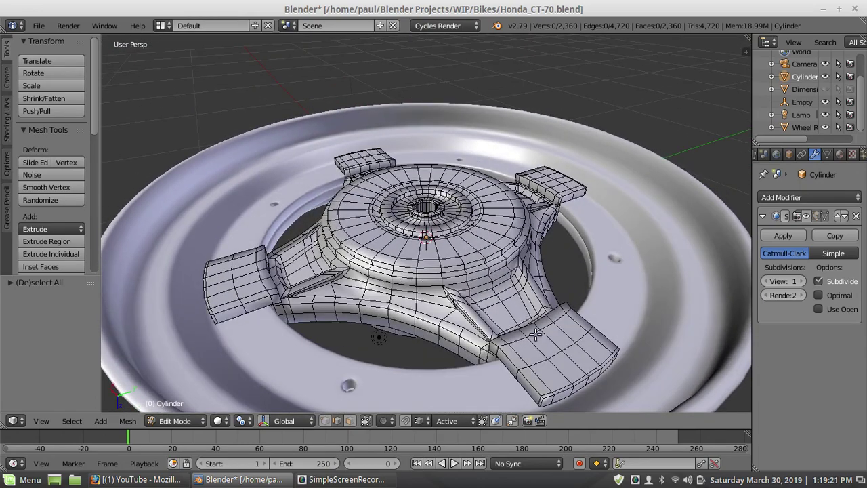
In face select mode, select eight faces on the lower-right hub arm
left_click(350, 420)
right_click(549, 371)
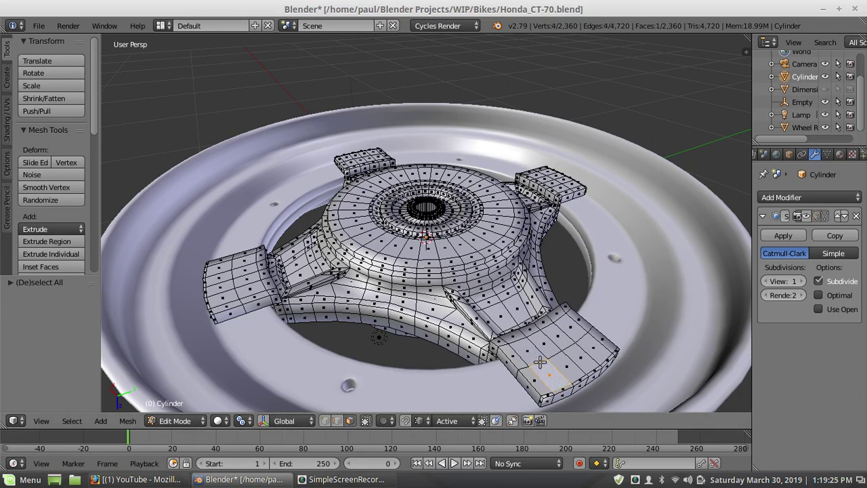
right_click(529, 357, "shift")
right_click(540, 343, "shift")
right_click(560, 359, "shift")
right_click(577, 351, "shift")
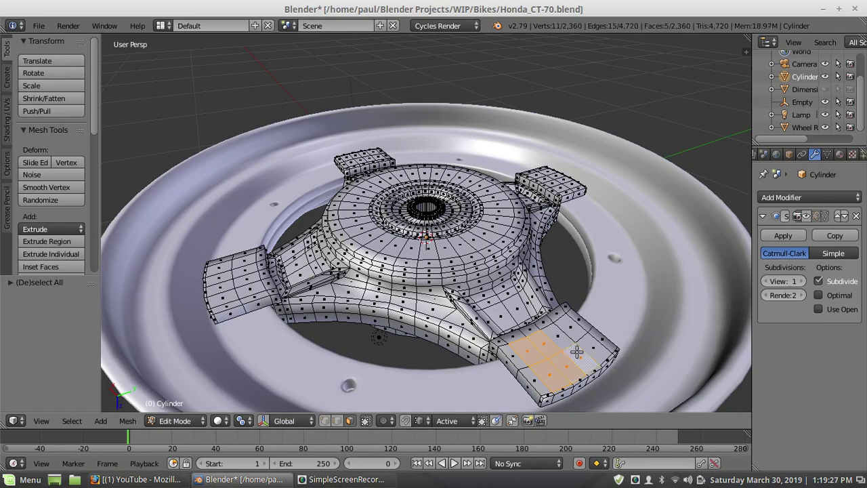
right_click(568, 333, "shift")
right_click(553, 329, "shift")
right_click(588, 347, "shift")
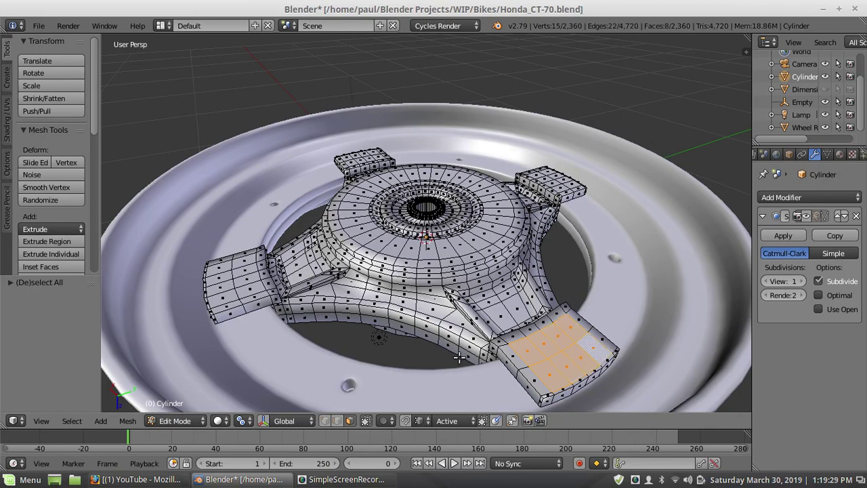
Frame the selected faces and inset them
key("KP_Decimal")
middle_click_drag(281, 278, 367, 328)
key("i")
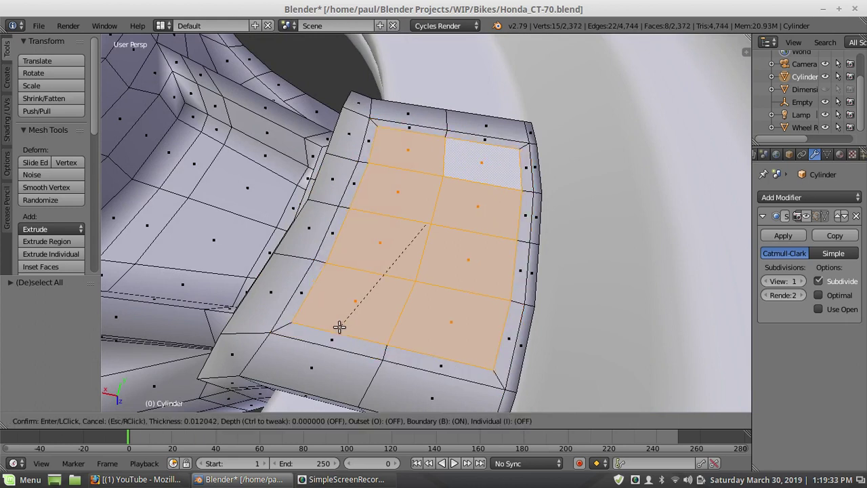
left_click(360, 315)
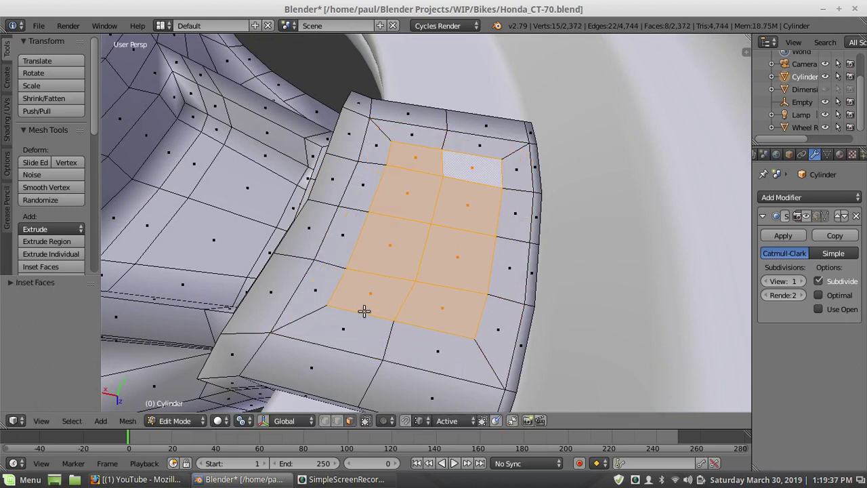
Round the inset faces with LoopTools Circle and set the pivot to Median Point
key("w")
mouse_move(330, 149)
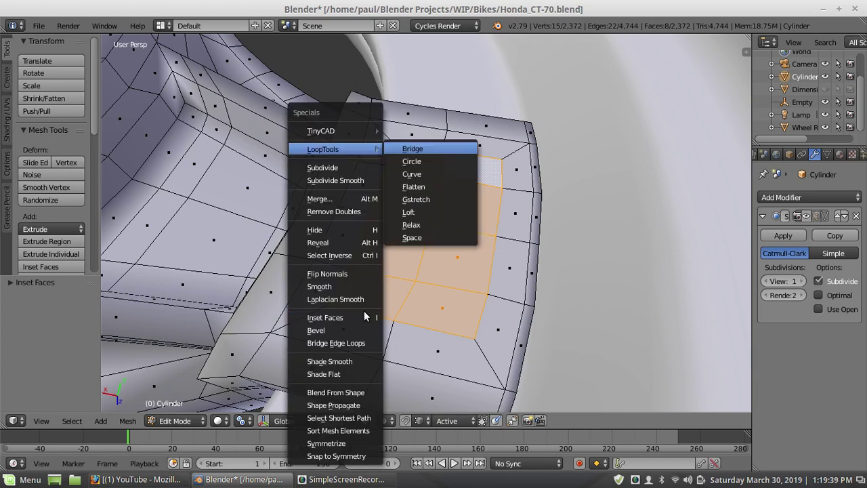
left_click(413, 162)
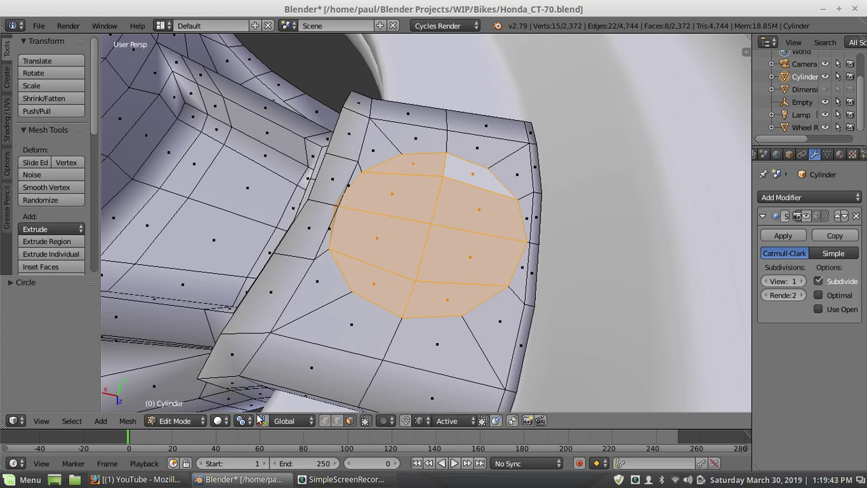
left_click(243, 421)
left_click(274, 366)
Shrink the circle, fill it into one face, and inset a ring around it
left_click(353, 317)
key("s")
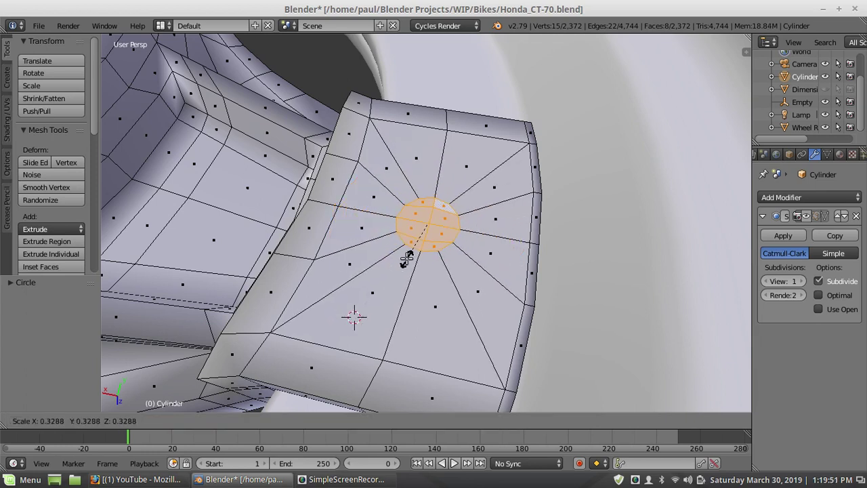
left_click(405, 274)
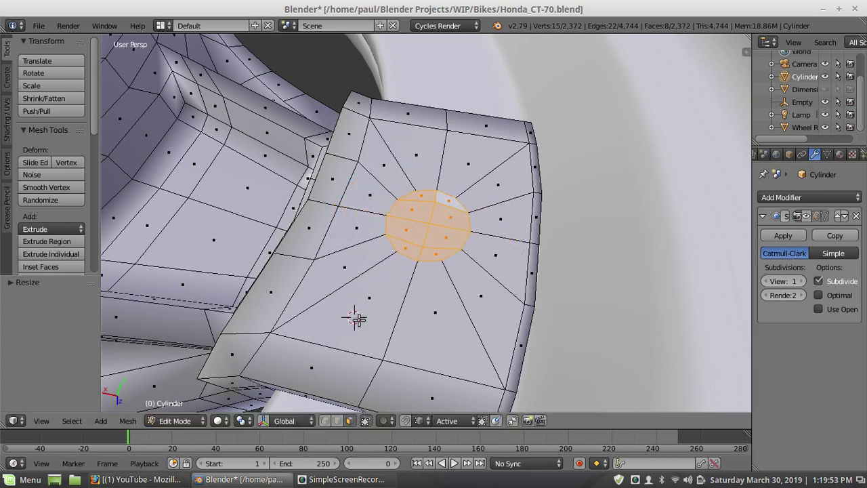
key("f")
key("i")
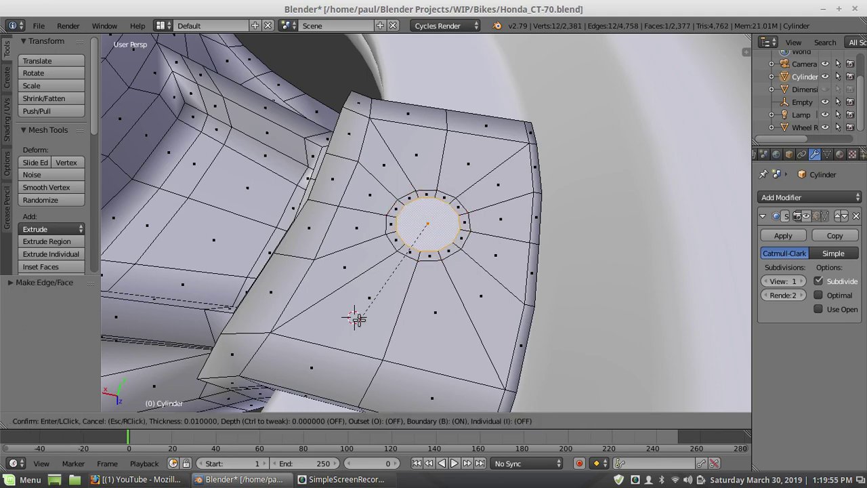
left_click(428, 287)
scroll(428, 288, "down", 7)
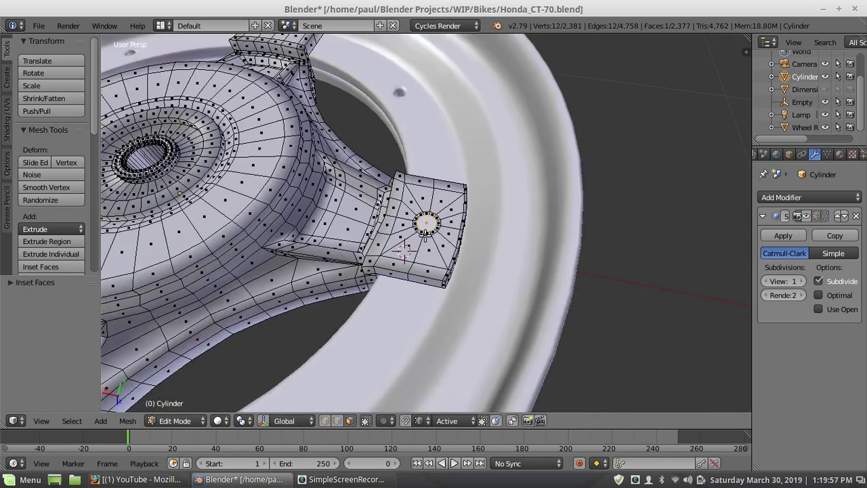
scroll(420, 210, "up", 1)
middle_click_drag(404, 224, 410, 220)
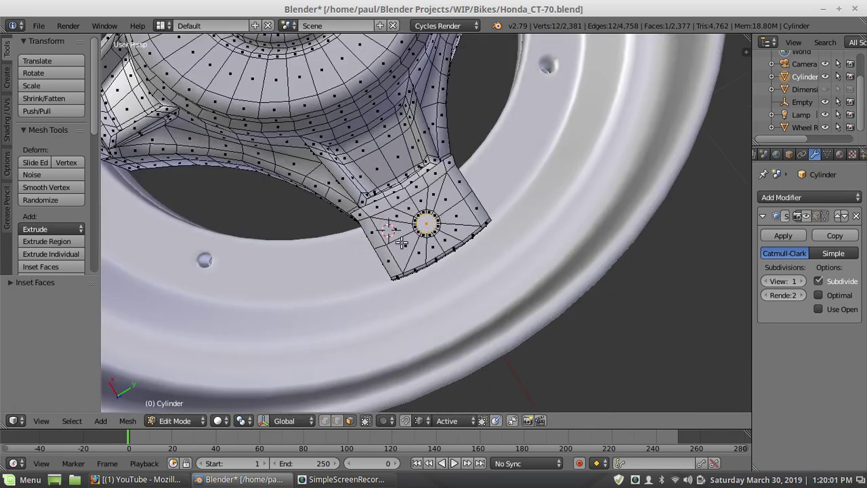
middle_click_drag(466, 231, 452, 203)
scroll(456, 201, "up", 2)
scroll(460, 196, "down", 1)
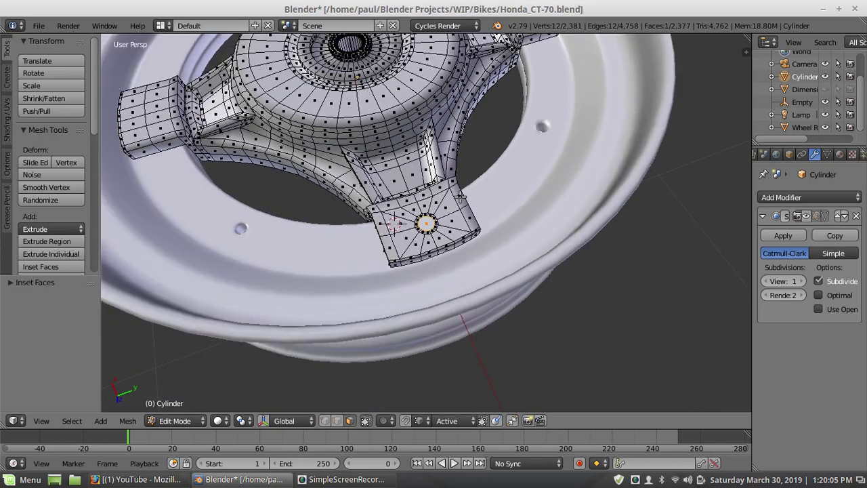
key("a")
scroll(460, 196, "down", 1)
middle_click_drag(481, 164, 447, 353)
scroll(430, 244, "down", 3)
middle_click_drag(437, 208, 414, 229)
Select all hub vertices, return to Object Mode, and frame the wheel upper left
key("a")
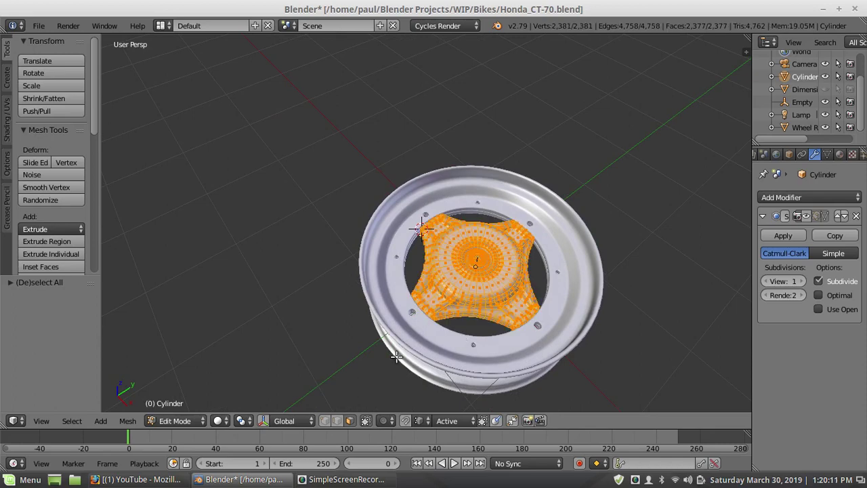
left_click(178, 421)
left_click(181, 405)
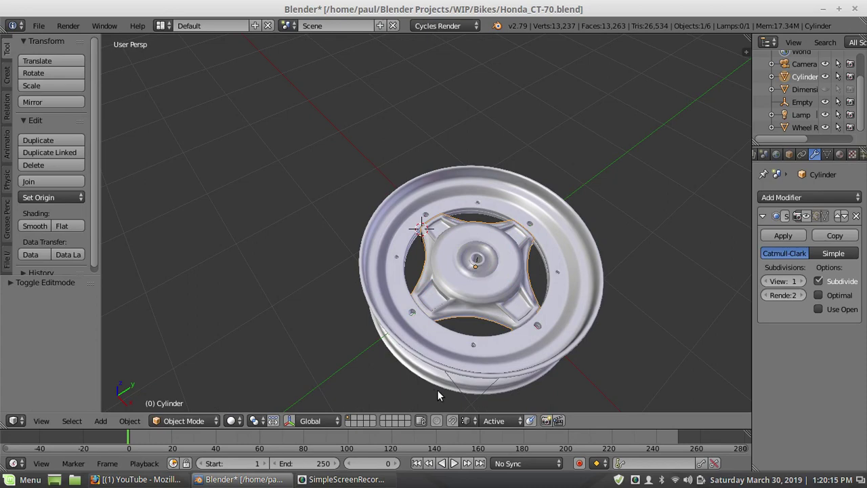
middle_click_drag(439, 395, 392, 305, "shift")
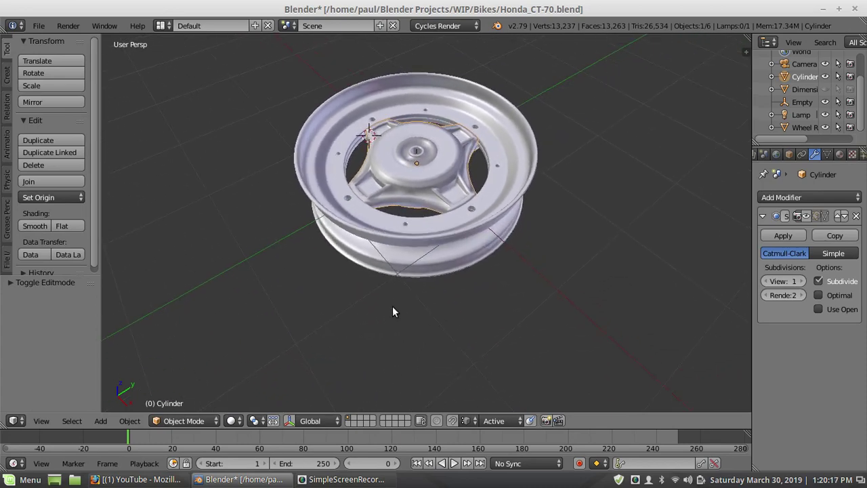
scroll(393, 306, "up", 1)
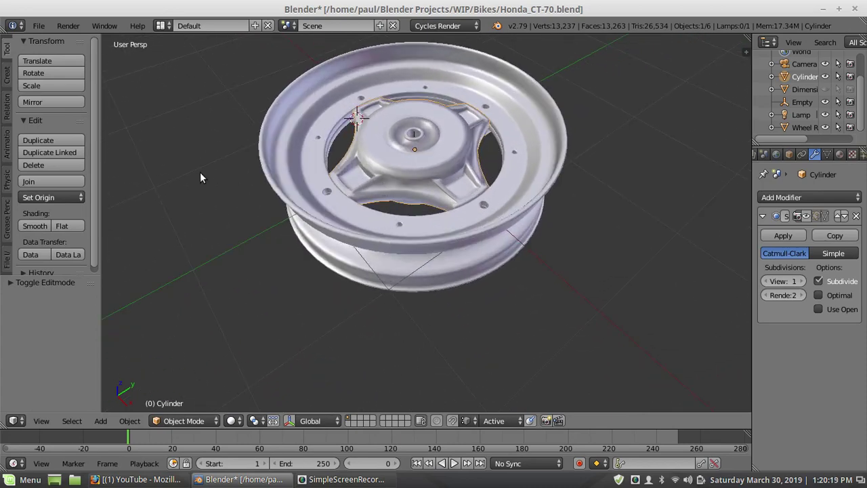
left_click(40, 27)
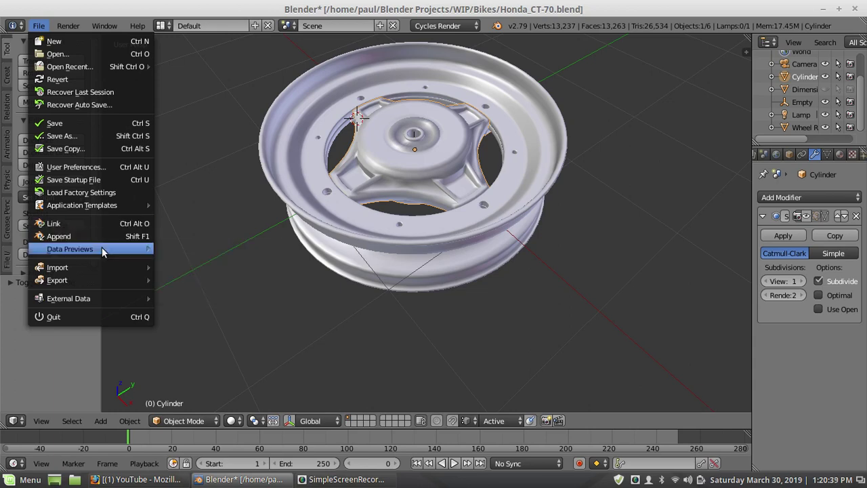
Append the Plane mesh from the Mesh folder of TreadPattern.blend
left_click(92, 239)
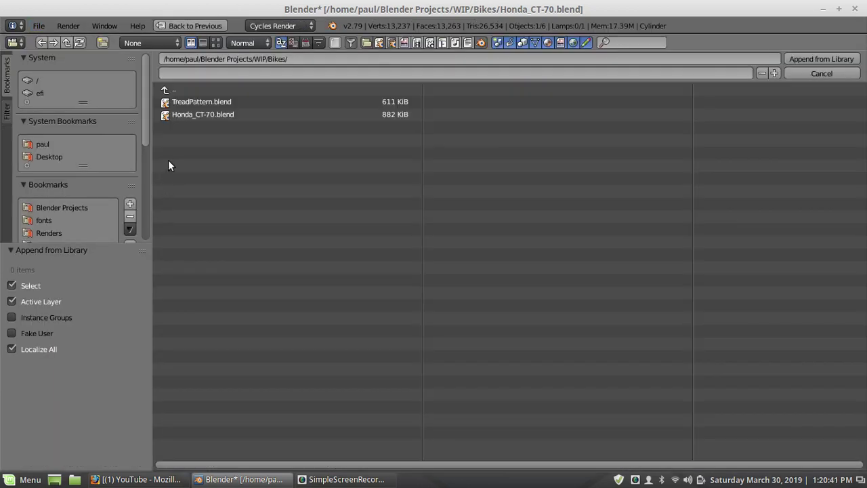
left_click(210, 103)
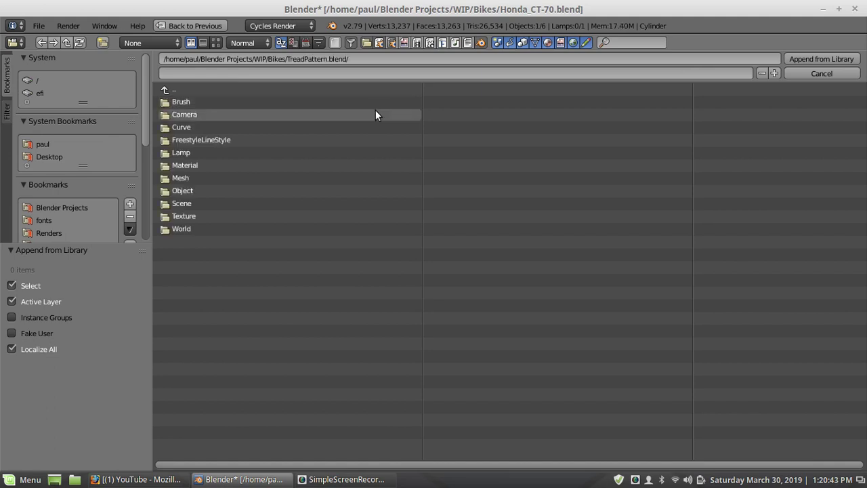
left_click(184, 178)
left_click(186, 101)
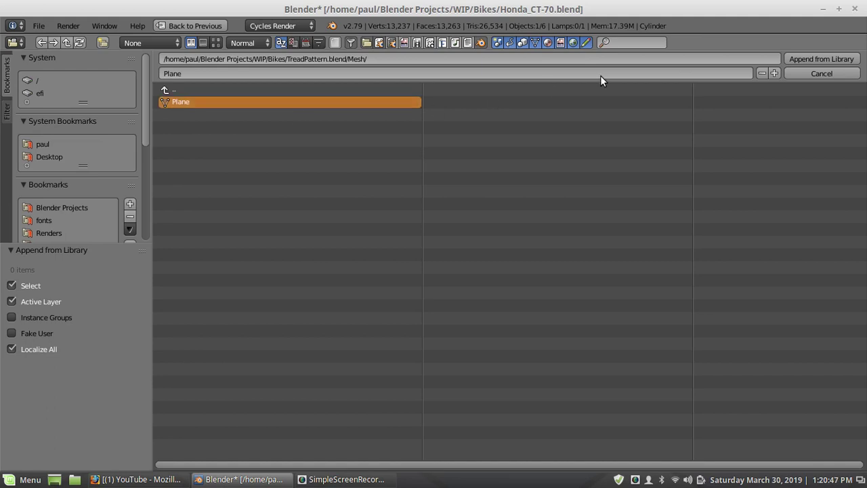
left_click(810, 57)
Orbit around the wheel and show the Object Data properties tab
scroll(488, 207, "down", 4)
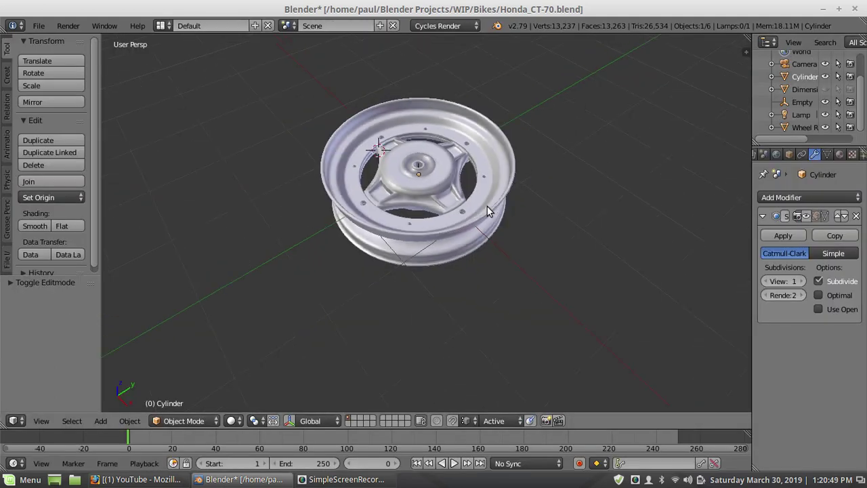
scroll(487, 205, "up", 1)
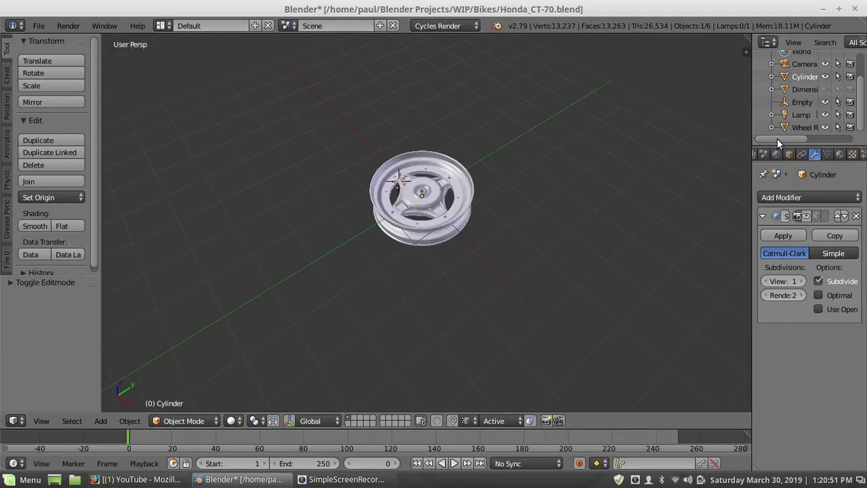
scroll(411, 206, "up", 6)
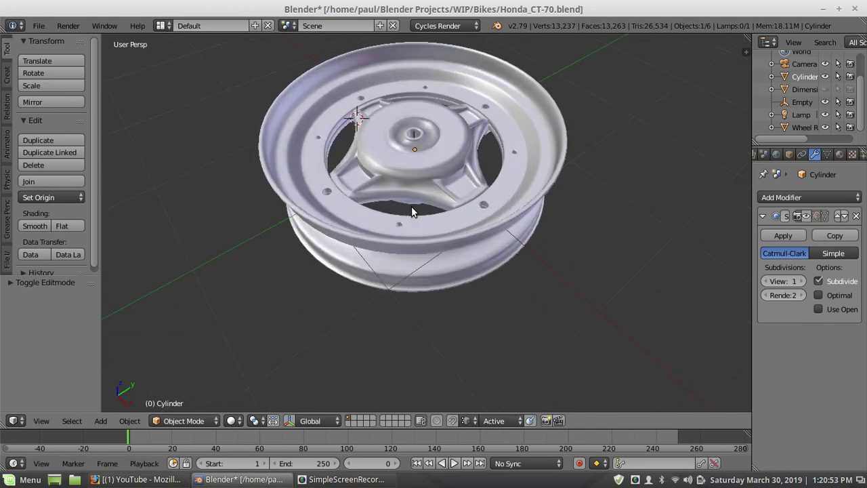
middle_click_drag(430, 223, 427, 202)
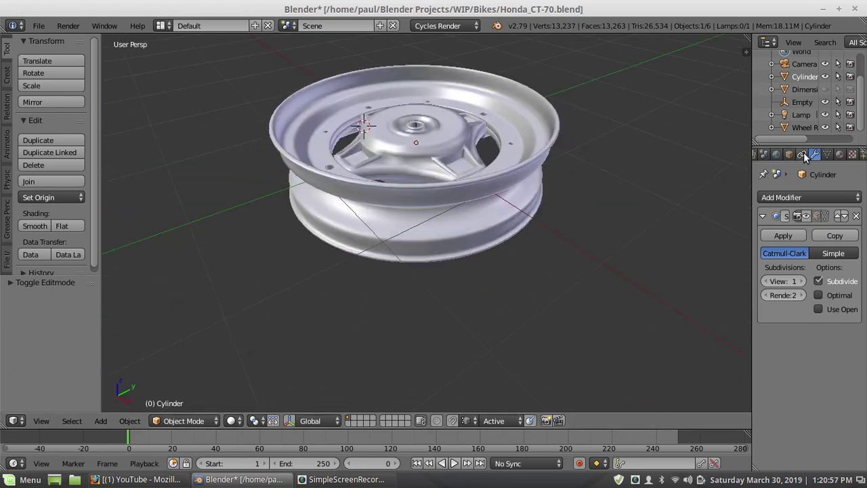
left_click(828, 155)
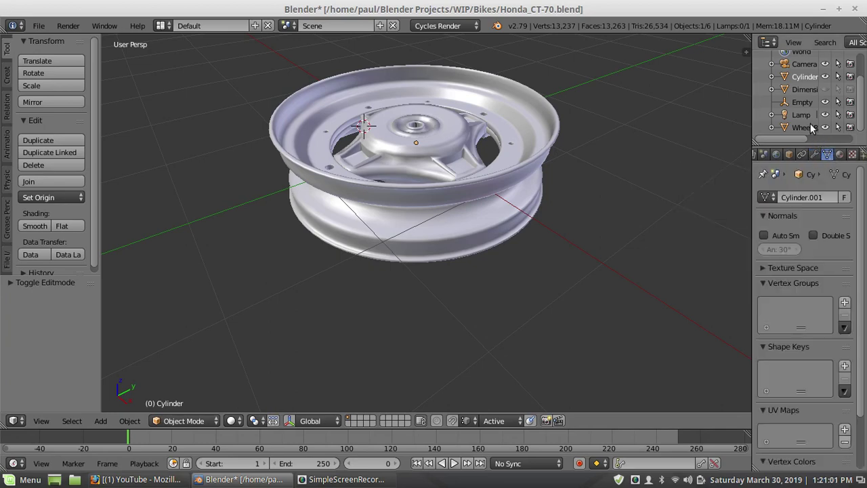
Enlarge the Outliner so every scene object is listed
left_click_drag(815, 142, 816, 200)
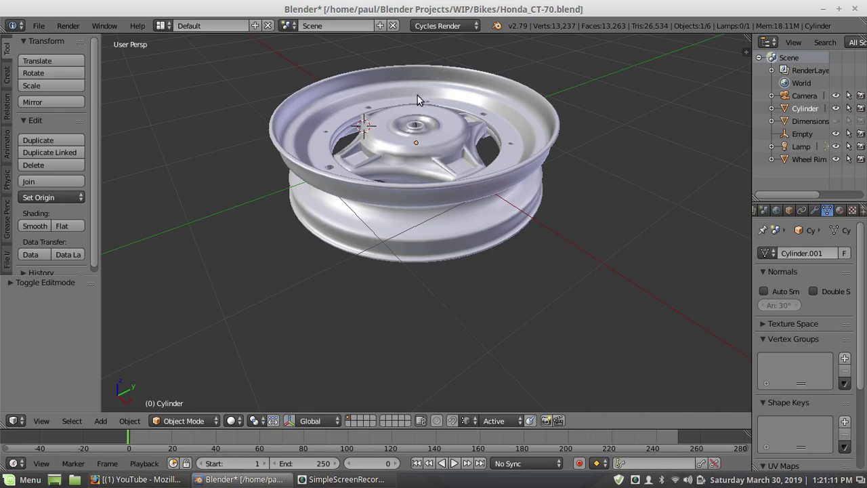
middle_click_drag(417, 95, 443, 197)
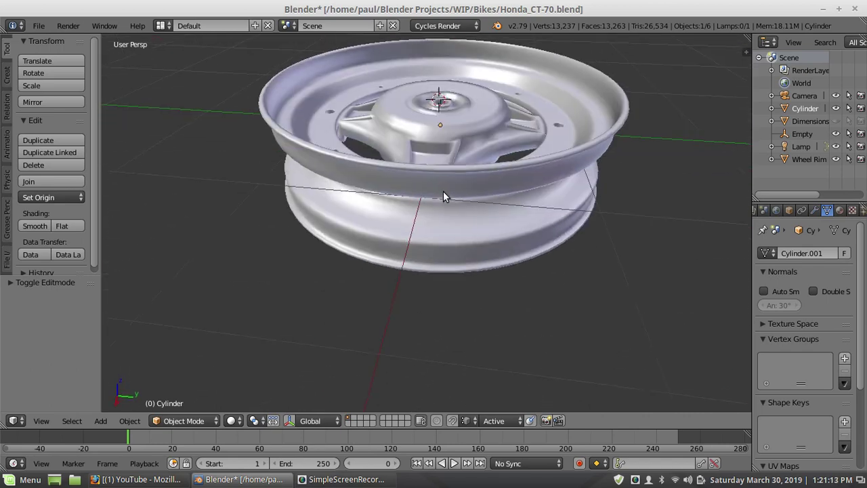
scroll(443, 191, "down", 3)
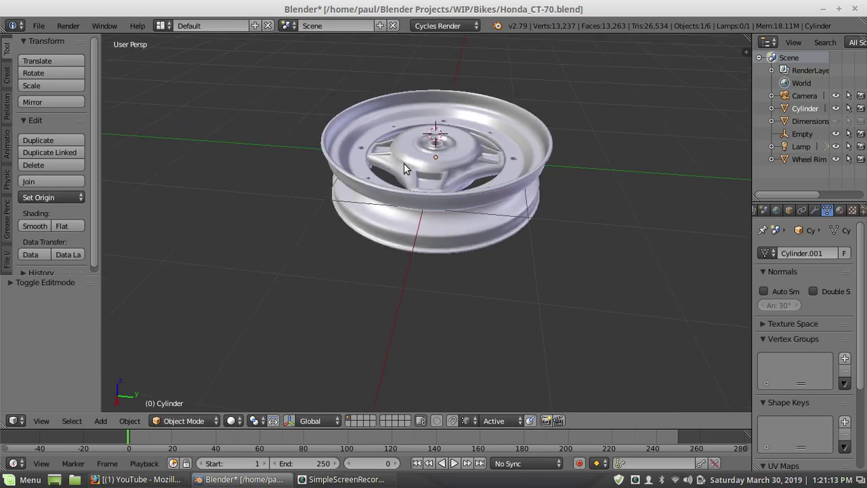
left_click(37, 27)
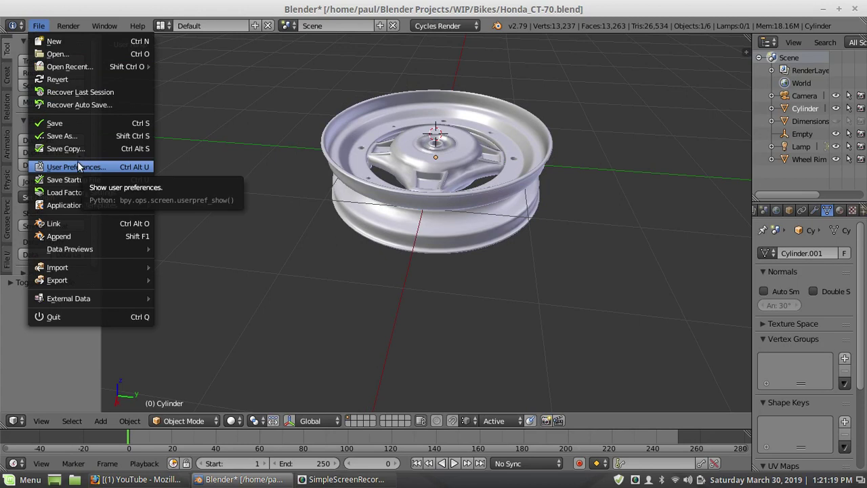
Append the Plane object from TreadPattern.blend's Object folder, adding the treaded tyre
left_click(80, 235)
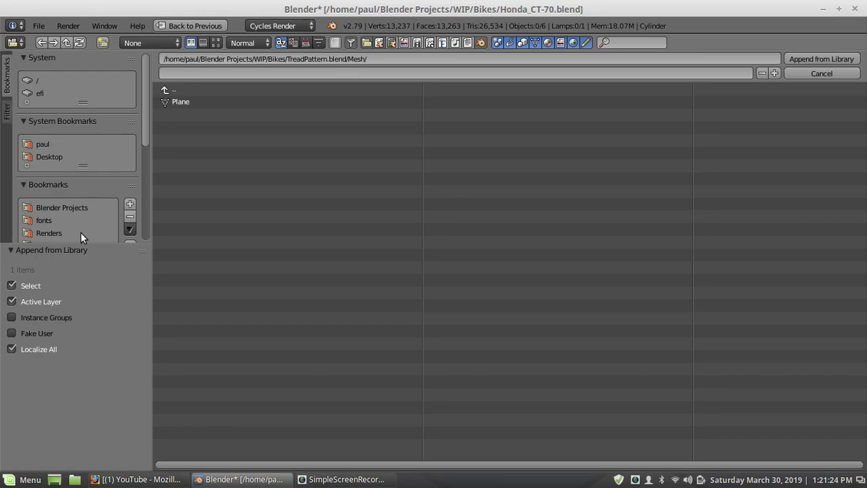
left_click(165, 95)
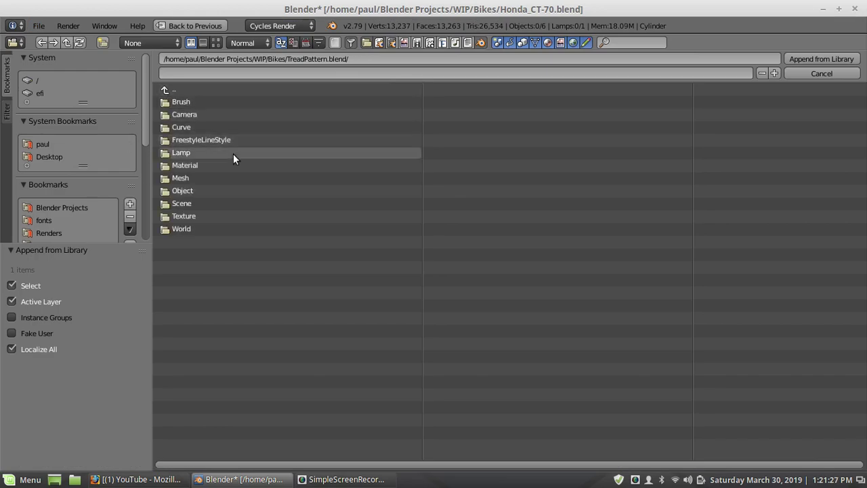
left_click(208, 191)
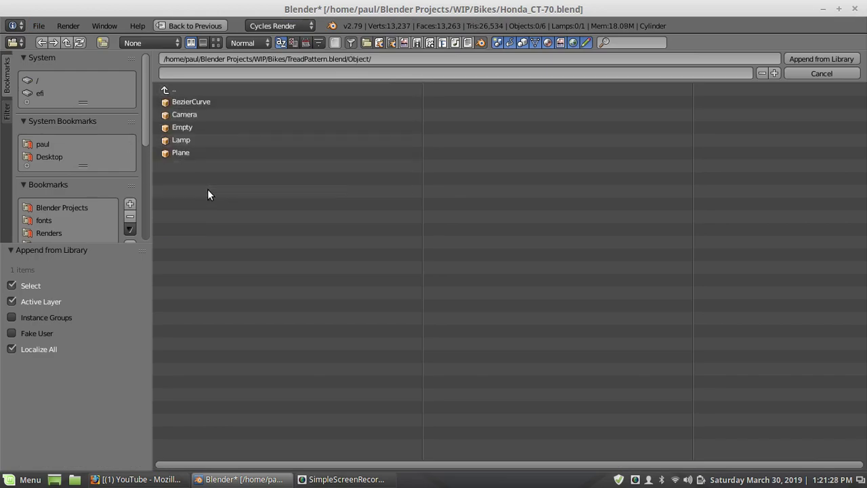
left_click(188, 155)
left_click(187, 154)
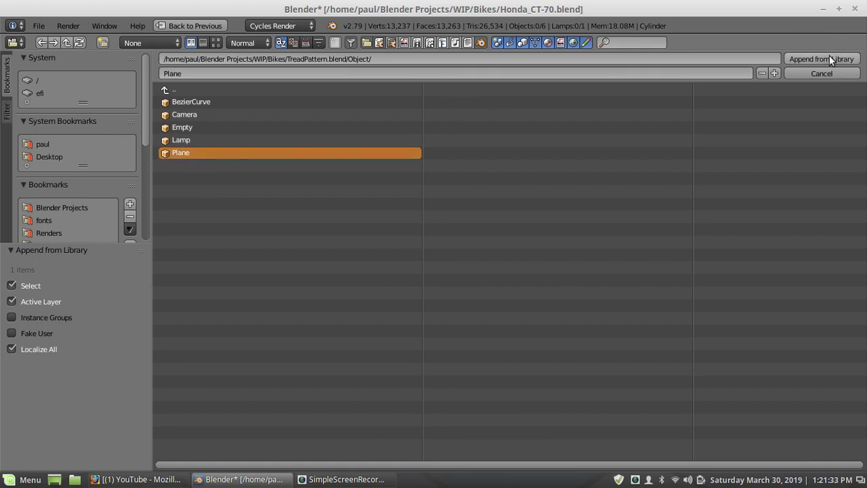
left_click(803, 59)
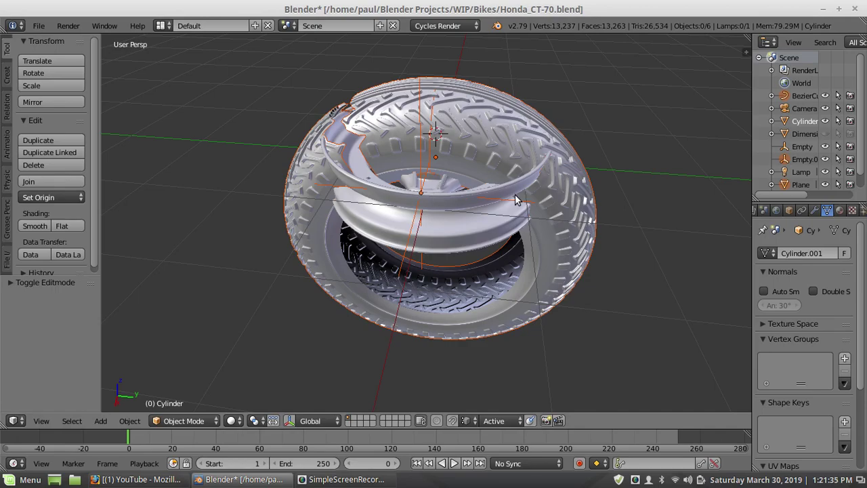
Inspect the new tire and show the Modifiers tab in Properties
middle_click_drag(515, 194, 310, 179)
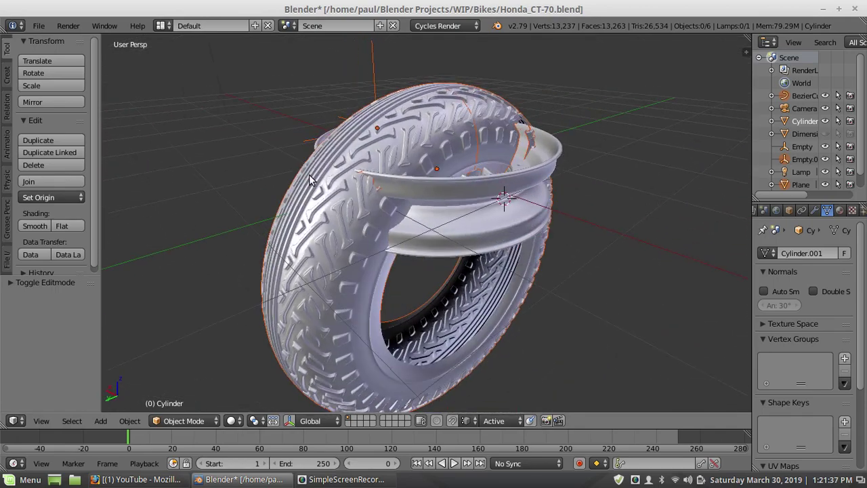
middle_click_drag(484, 156, 507, 156)
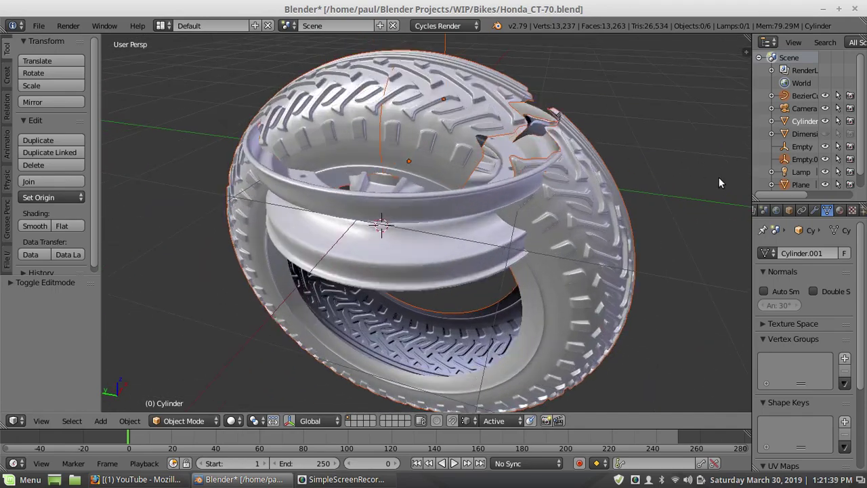
scroll(808, 212, "down", 1)
left_click(802, 211)
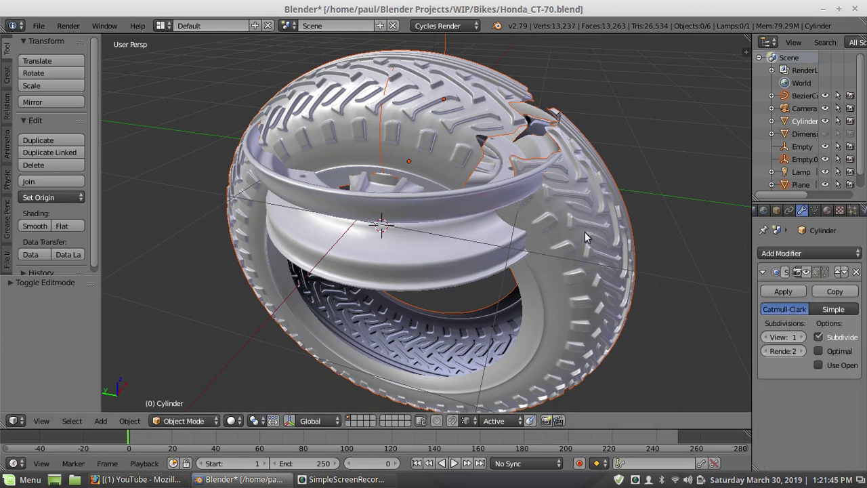
Make the tire Plane, then the Wheel Rim, active to view their modifier stacks
scroll(553, 238, "down", 1)
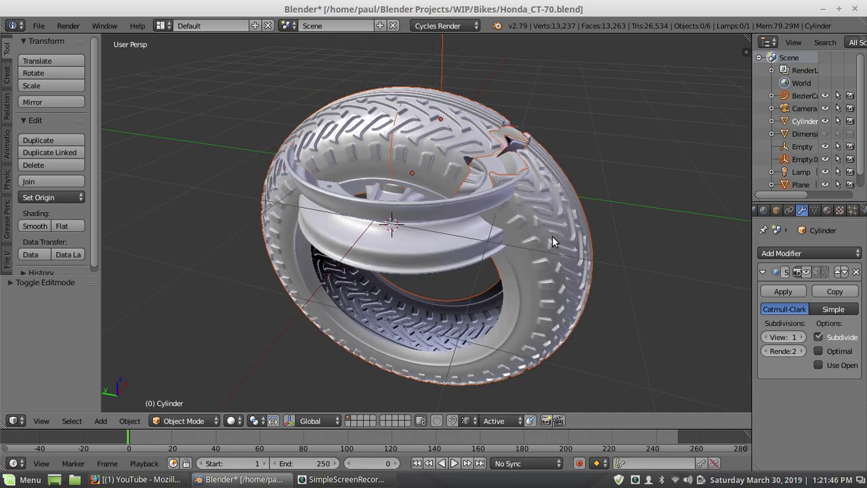
right_click(532, 277)
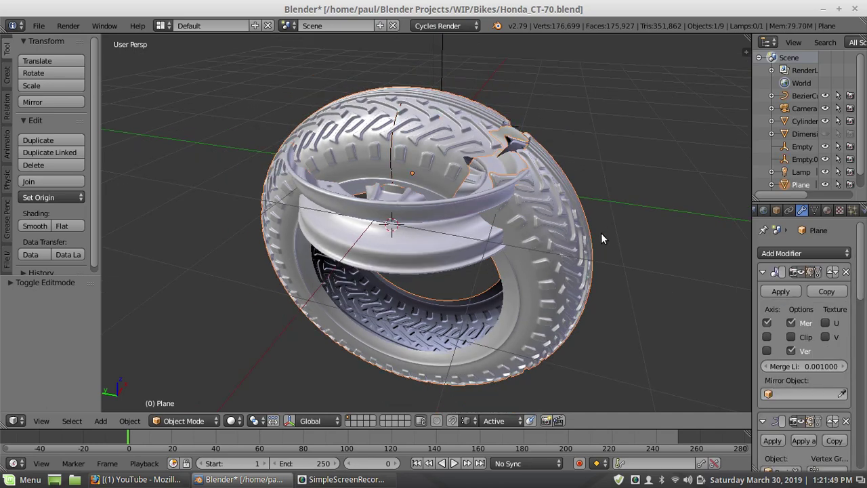
middle_click_drag(602, 234, 384, 215)
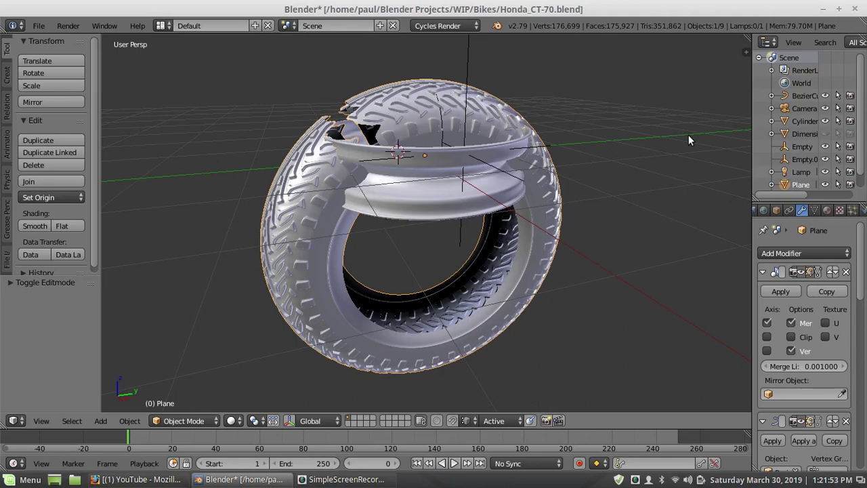
right_click(453, 205)
middle_click_drag(475, 170, 474, 231)
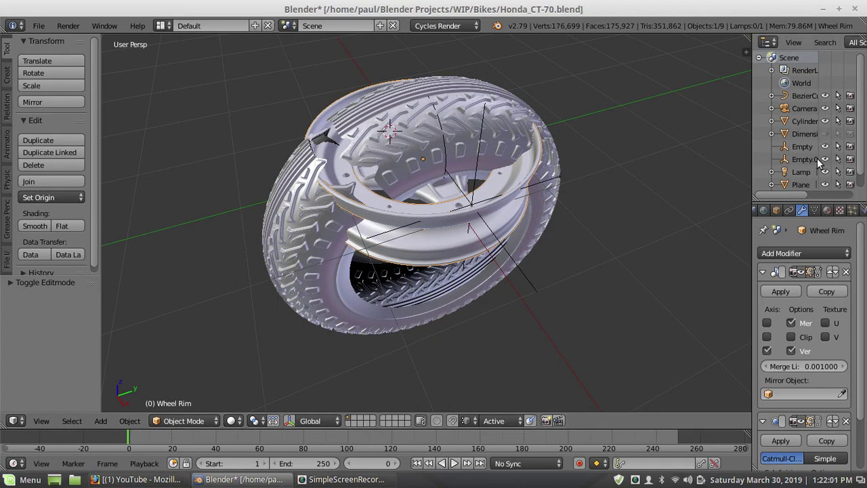
scroll(816, 163, "down", 1)
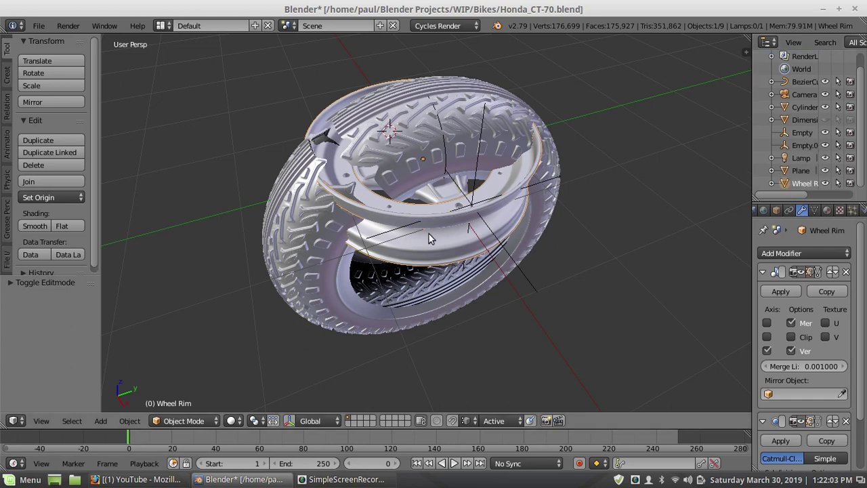
Hide the Wheel Rim and Cylinder hub in the viewport
left_click(826, 184)
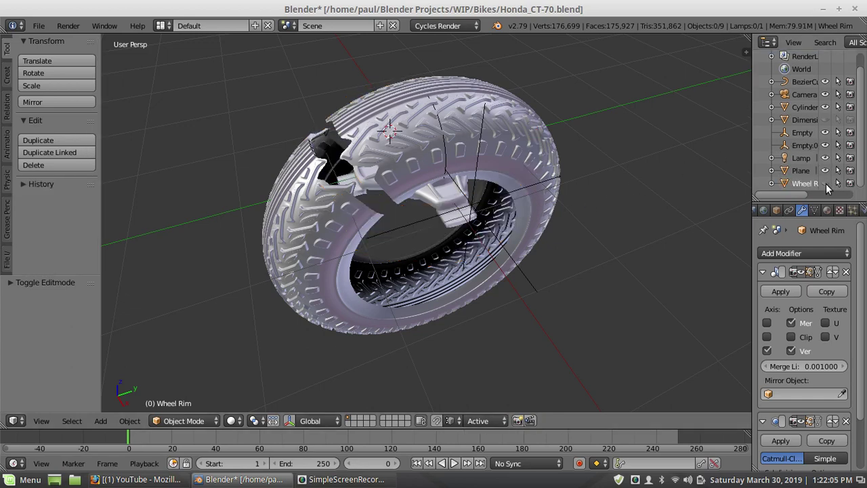
right_click(453, 210)
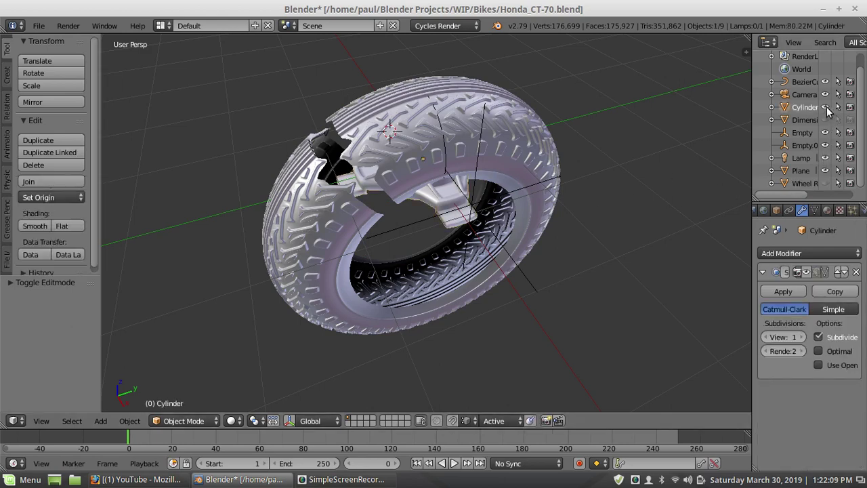
left_click(825, 107)
Make the tire Plane active and widen the Properties and Outliner area
middle_click_drag(438, 165, 447, 130)
scroll(446, 133, "up", 2)
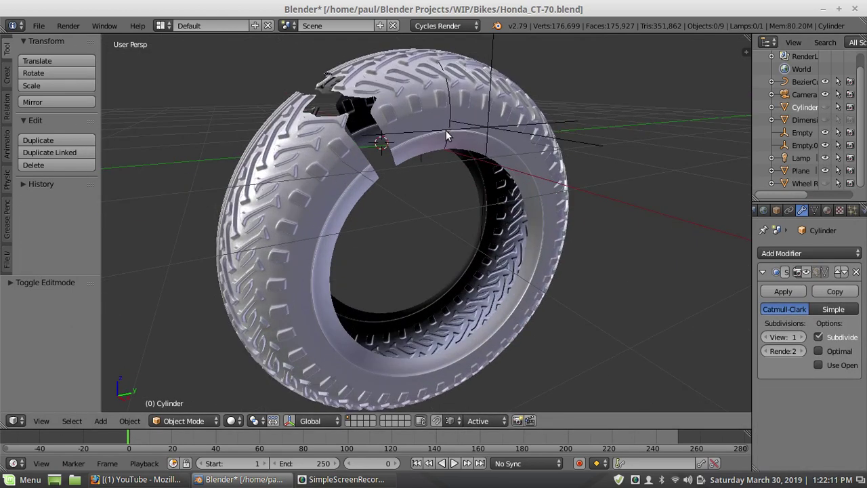
right_click(426, 127)
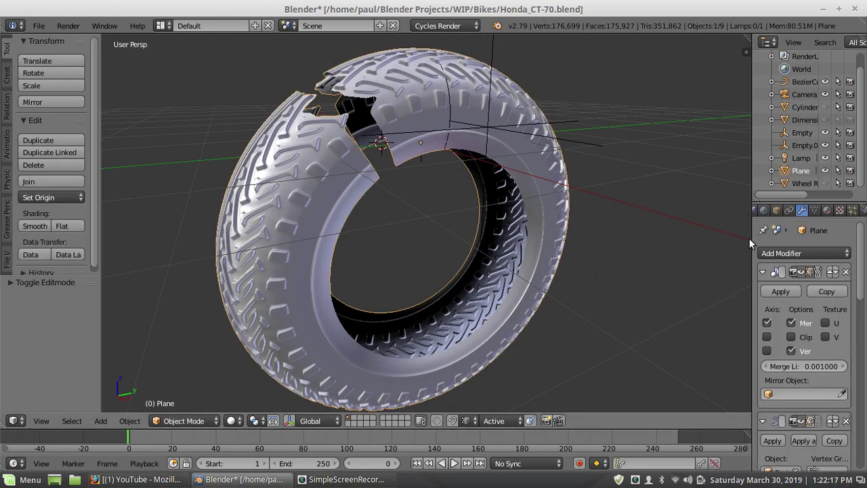
left_click_drag(749, 240, 675, 246)
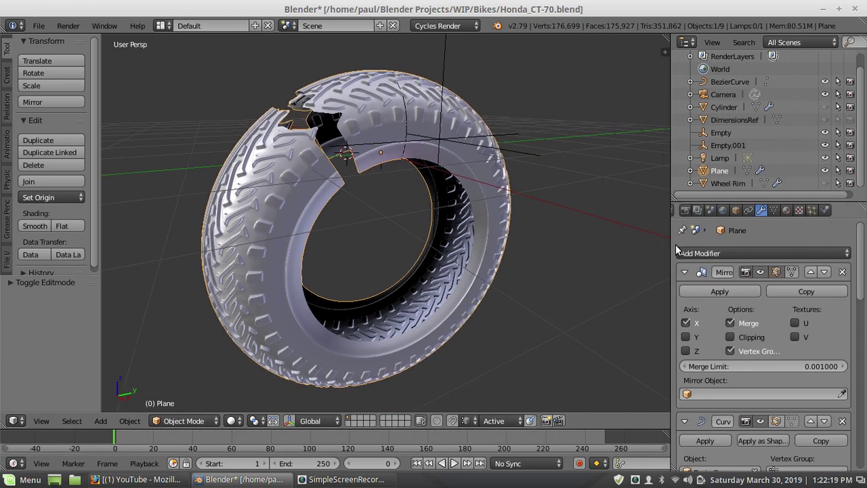
Turn off the Subdivision Surface modifier's viewport display on the tire
scroll(754, 257, "down", 12)
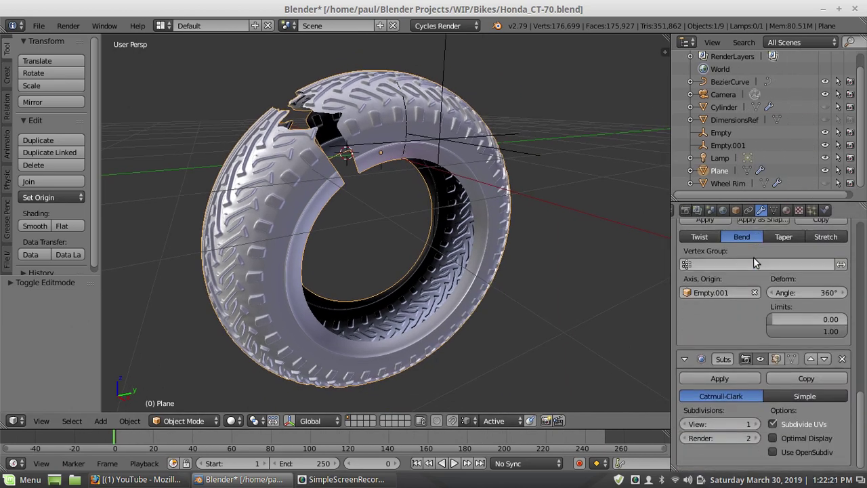
left_click(760, 359)
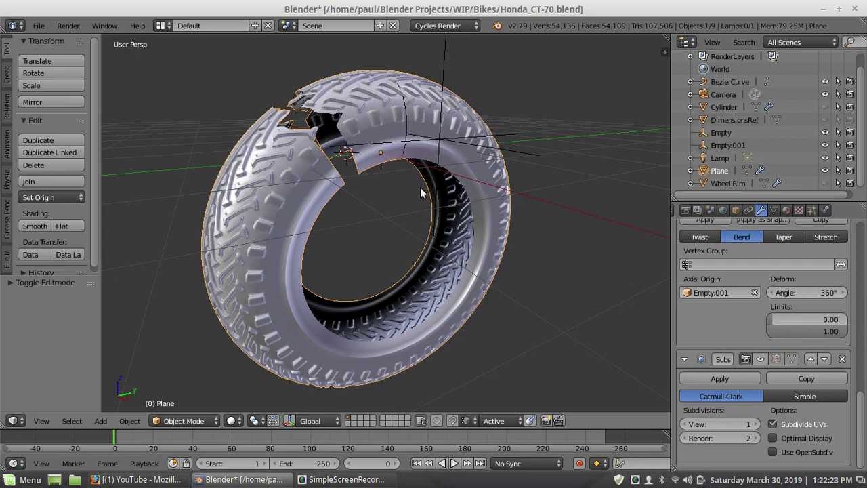
middle_click_drag(420, 194, 476, 234)
scroll(448, 144, "up", 4)
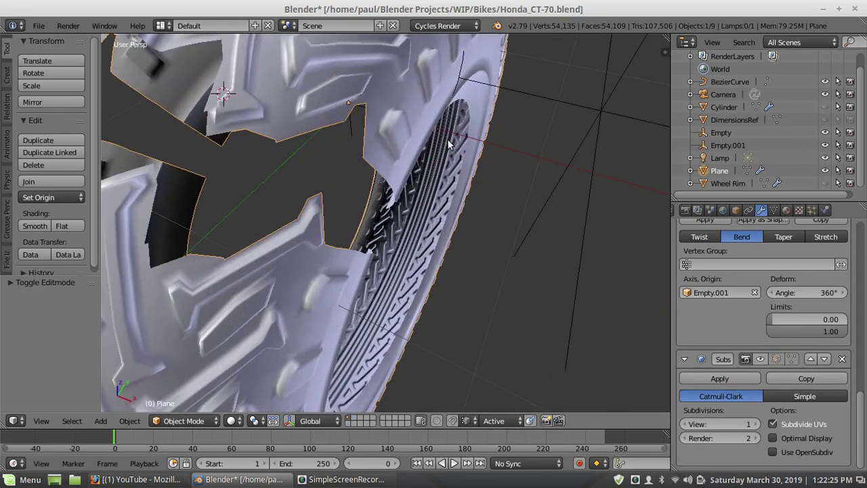
Orbit the tire to inspect its tread face and inner hole
middle_click_drag(448, 145, 499, 131)
scroll(397, 140, "down", 4)
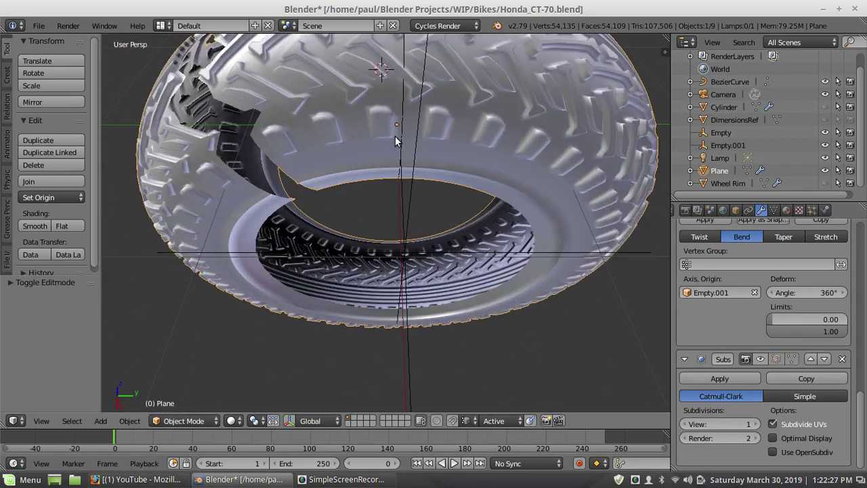
middle_click_drag(397, 139, 453, 151)
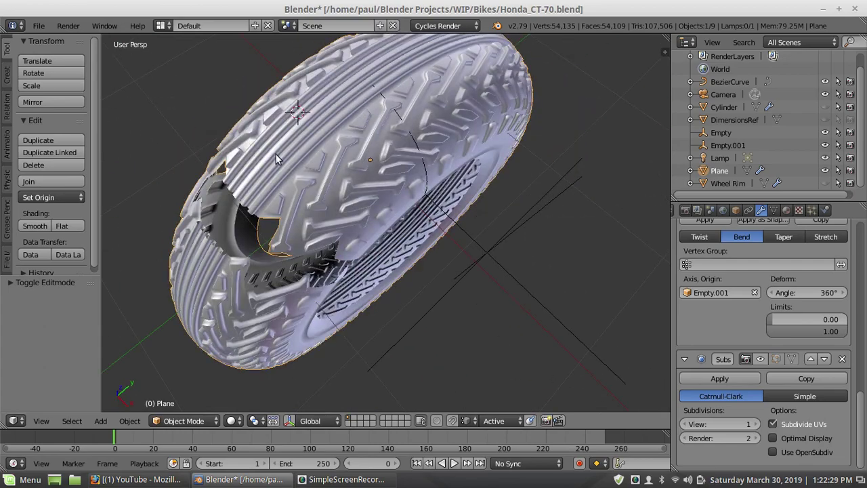
middle_click_drag(351, 171, 325, 103)
middle_click_drag(186, 182, 209, 193)
middle_click_drag(346, 194, 332, 116)
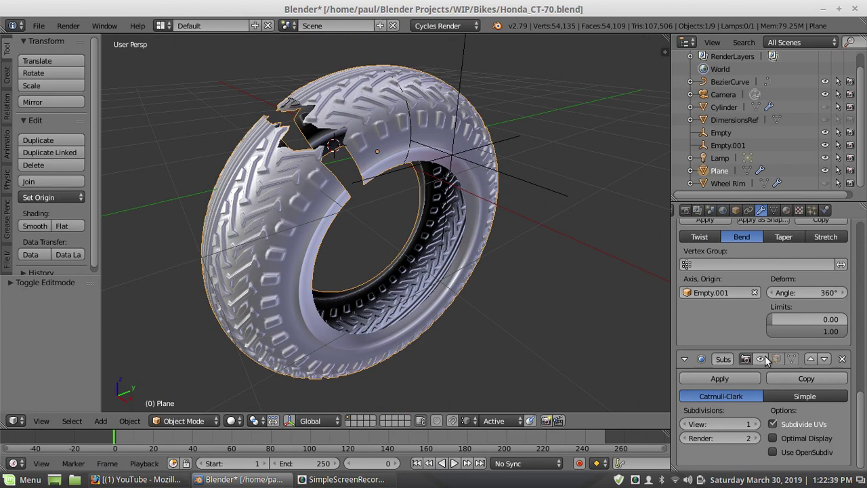
scroll(762, 362, "up", 3)
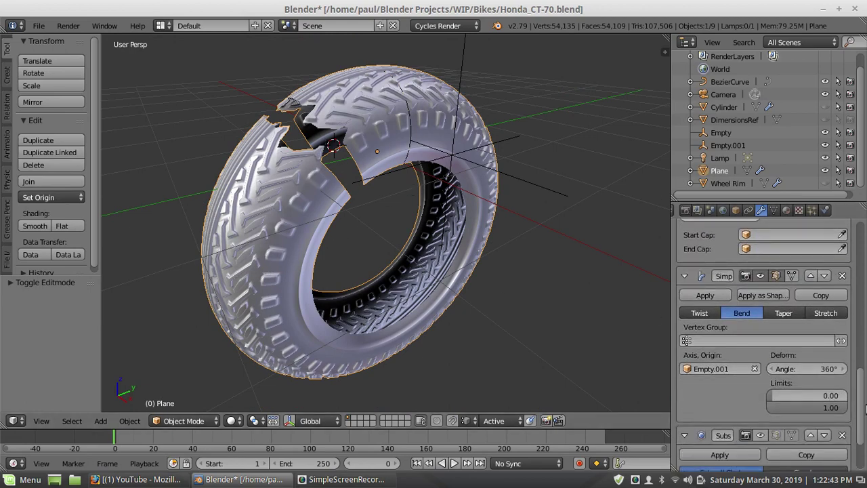
scroll(854, 351, "down", 3)
scroll(854, 351, "up", 5)
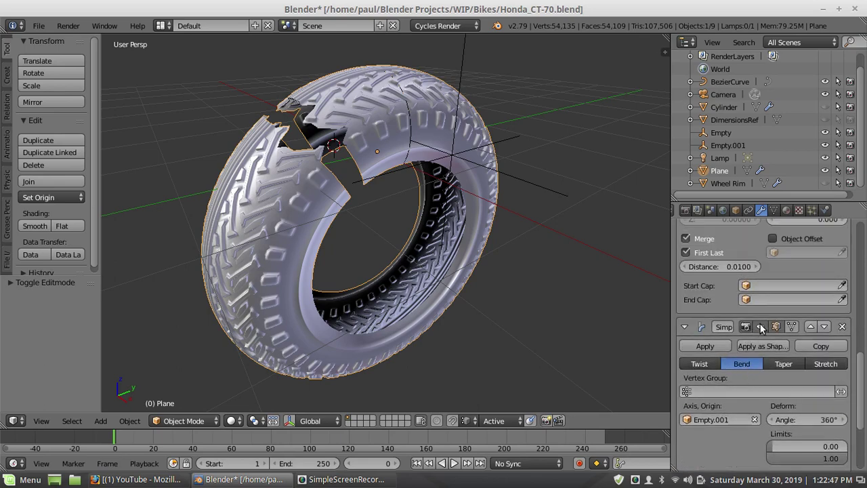
Hide the Simple Deform bend in the viewport so the tire straightens
left_click(760, 326)
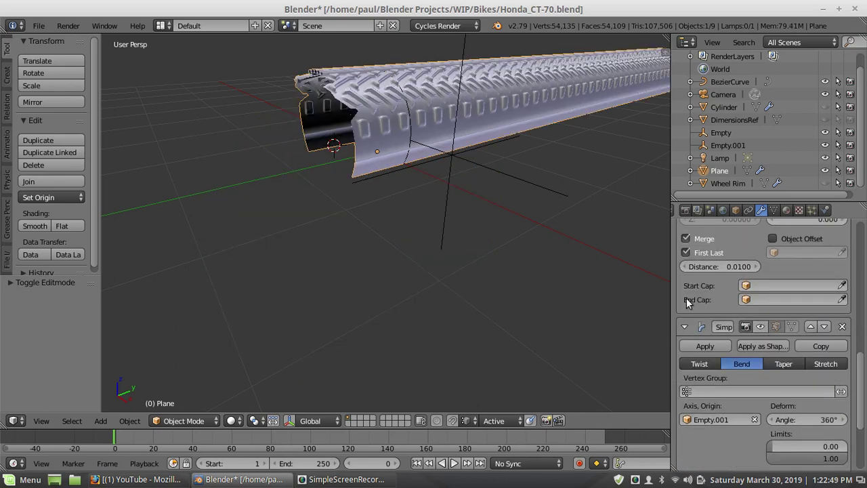
scroll(477, 221, "down", 4)
middle_click_drag(435, 182, 418, 161)
scroll(381, 181, "up", 1)
scroll(847, 332, "up", 4)
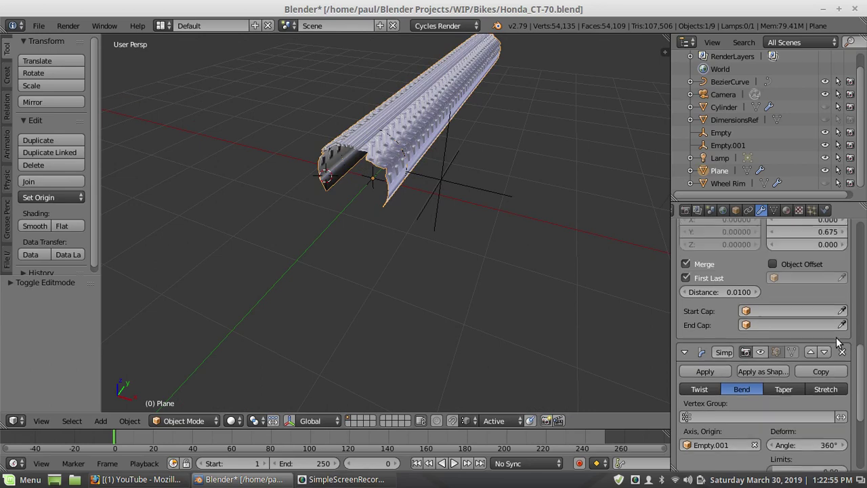
scroll(840, 338, "down", 8)
scroll(838, 344, "up", 10)
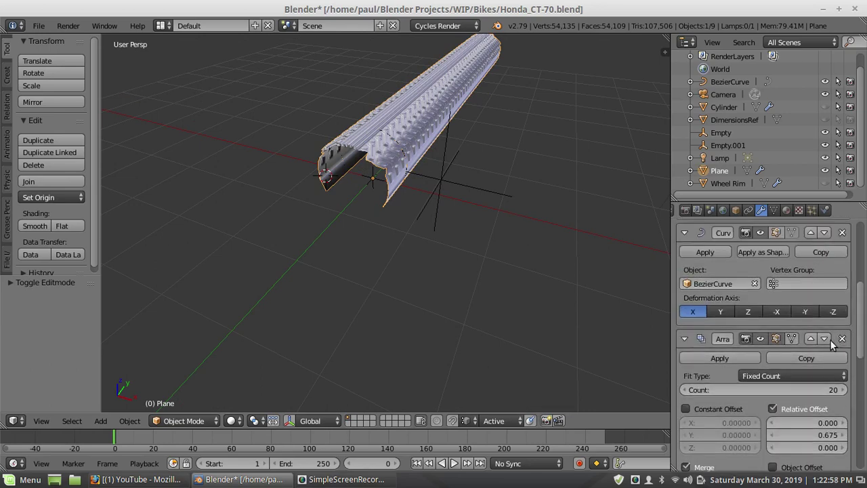
Hide the Array modifier, leaving a single tread segment
left_click(760, 338)
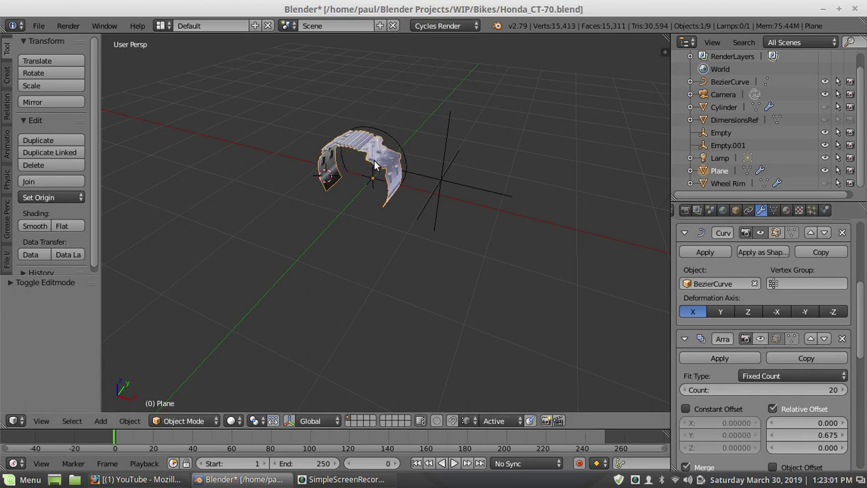
middle_click_drag(429, 246, 340, 207)
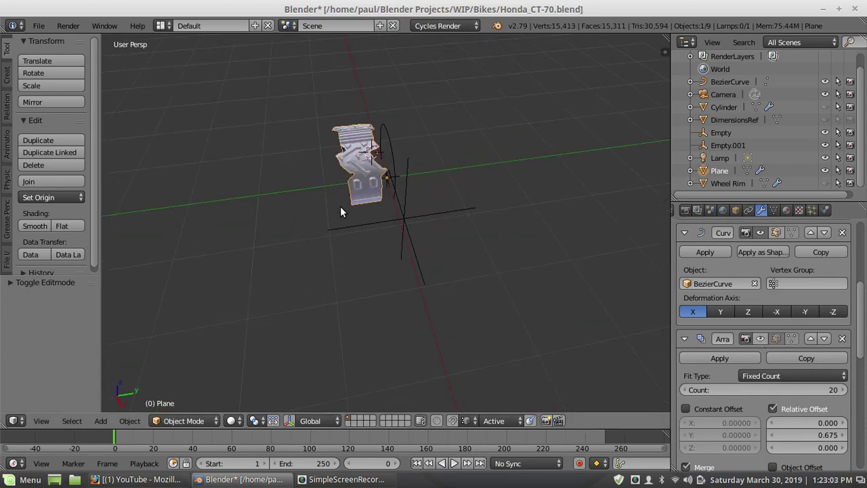
middle_click_drag(352, 167, 379, 173)
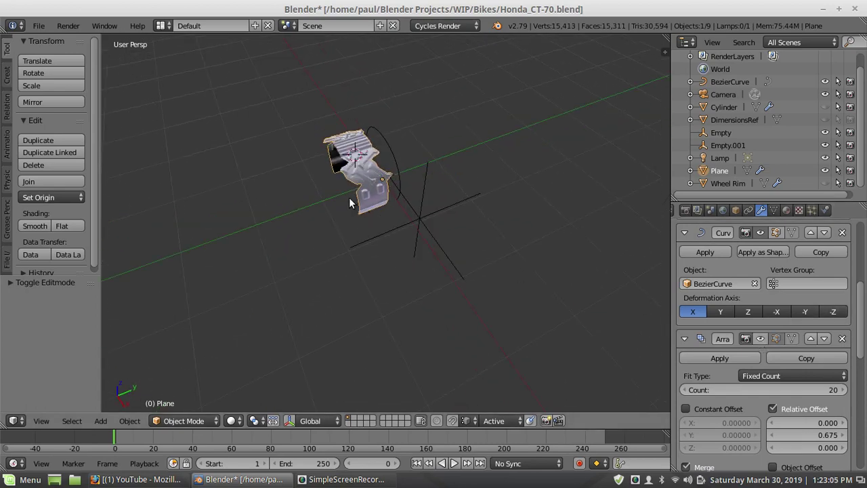
middle_click_drag(350, 203, 408, 201)
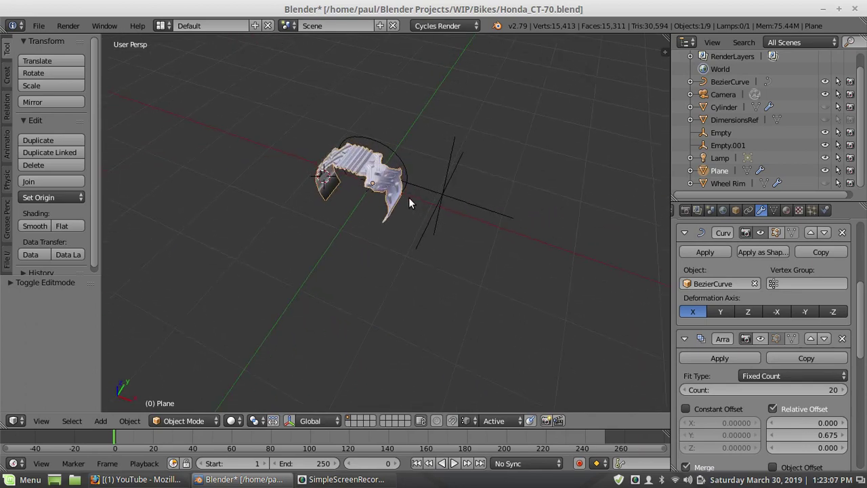
scroll(814, 317, "up", 6)
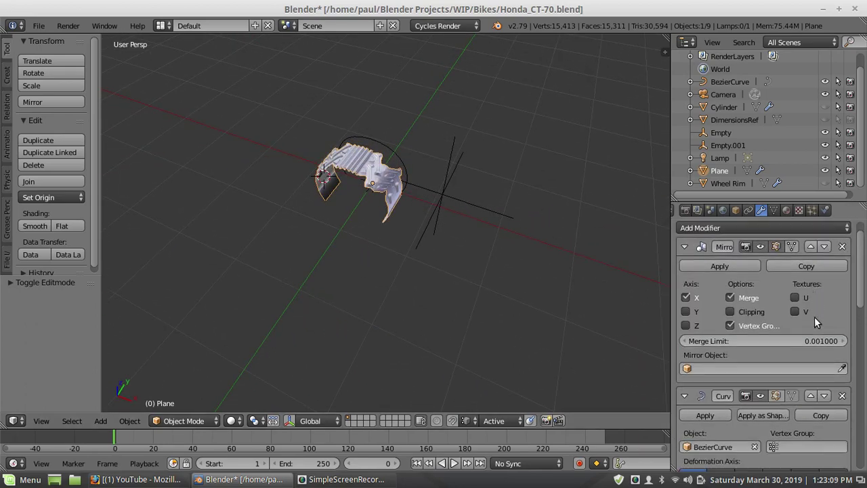
scroll(815, 316, "down", 5)
Hide the Curve and Mirror modifiers, leaving one flat half tread piece
left_click(766, 269)
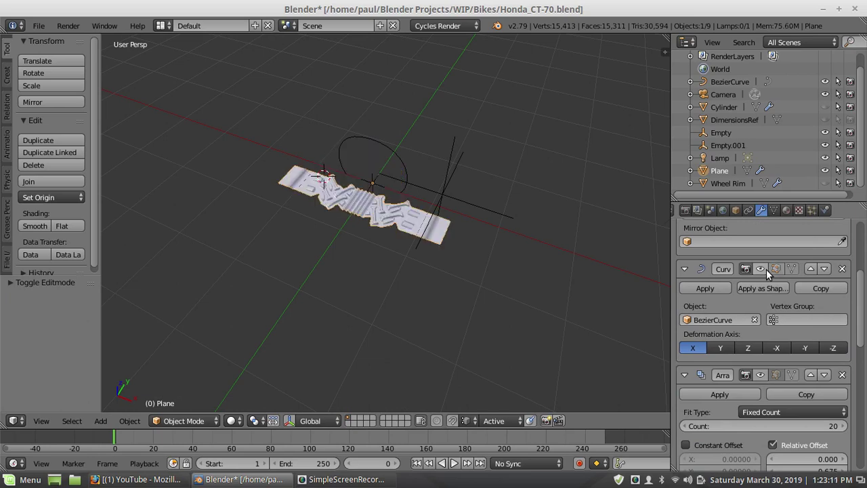
middle_click_drag(426, 251, 457, 228)
scroll(760, 285, "up", 6)
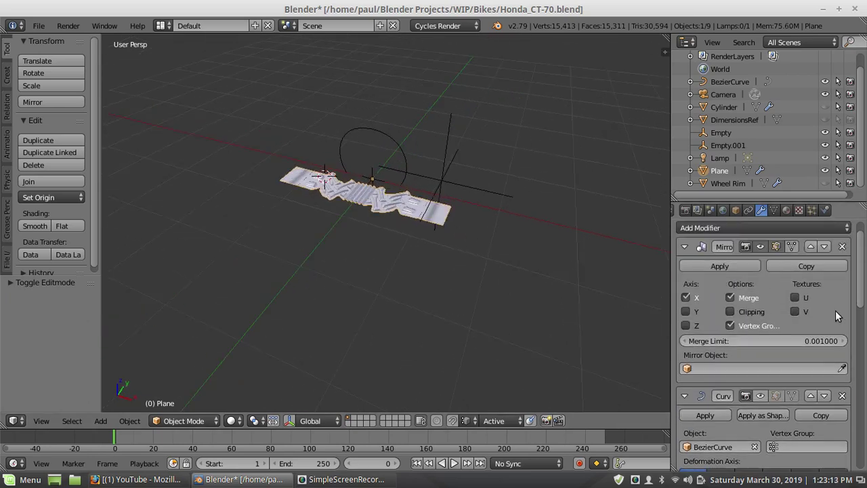
left_click(760, 272)
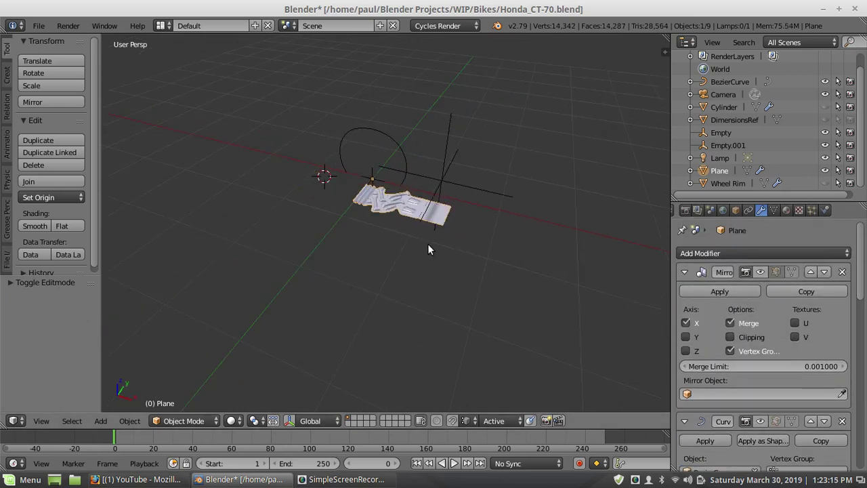
middle_click_drag(428, 243, 419, 258)
scroll(419, 257, "up", 6)
scroll(450, 230, "down", 5)
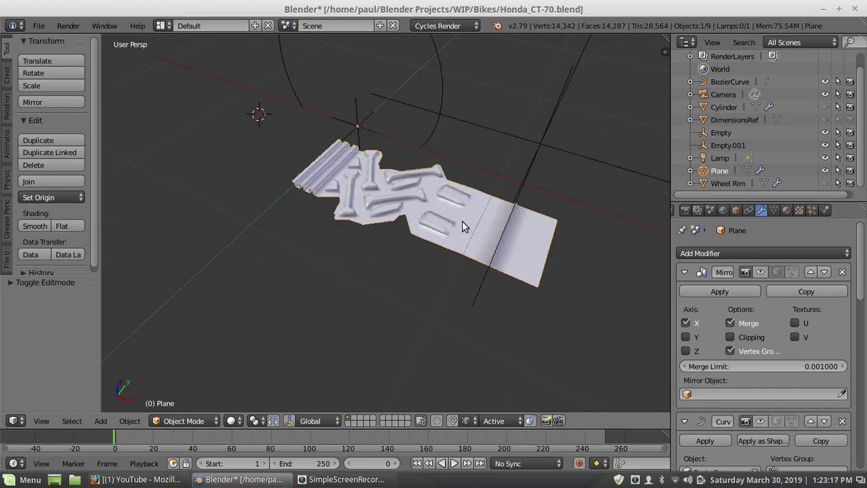
middle_click_drag(481, 231, 406, 218)
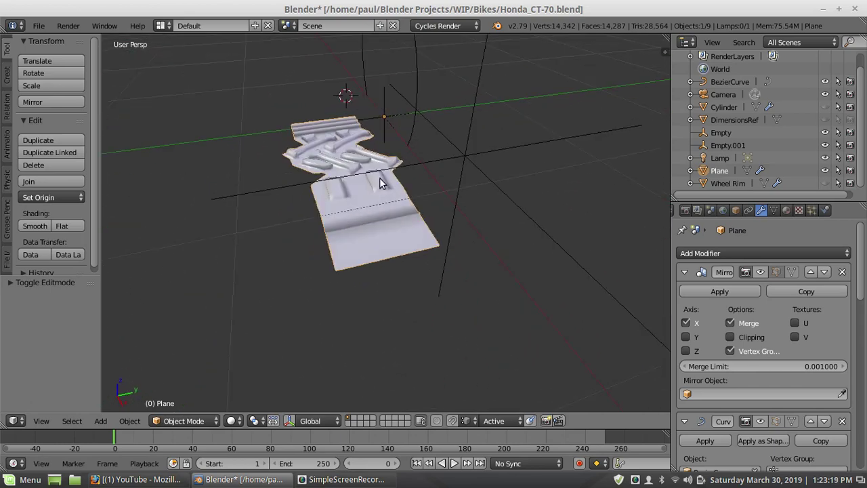
scroll(573, 235, "down", 2)
middle_click_drag(574, 234, 400, 226)
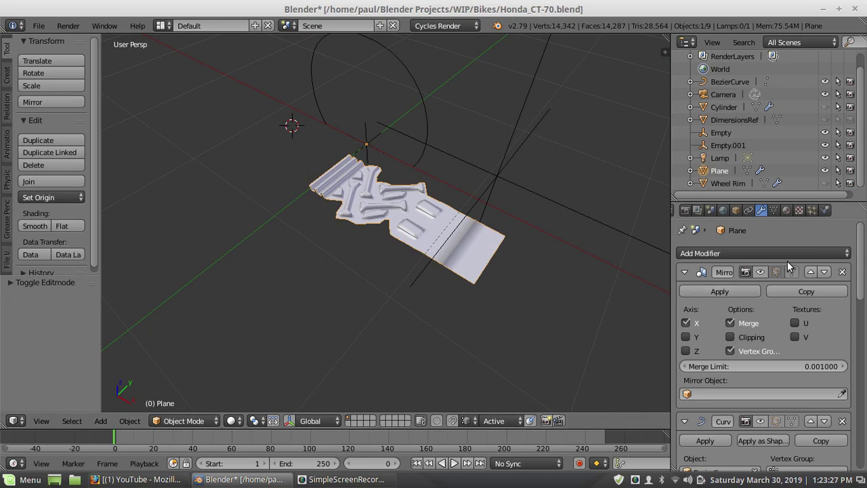
Re-enable Mirror, Curve and Array in the viewport, forming a long straight strip
left_click(762, 272)
scroll(719, 292, "down", 5)
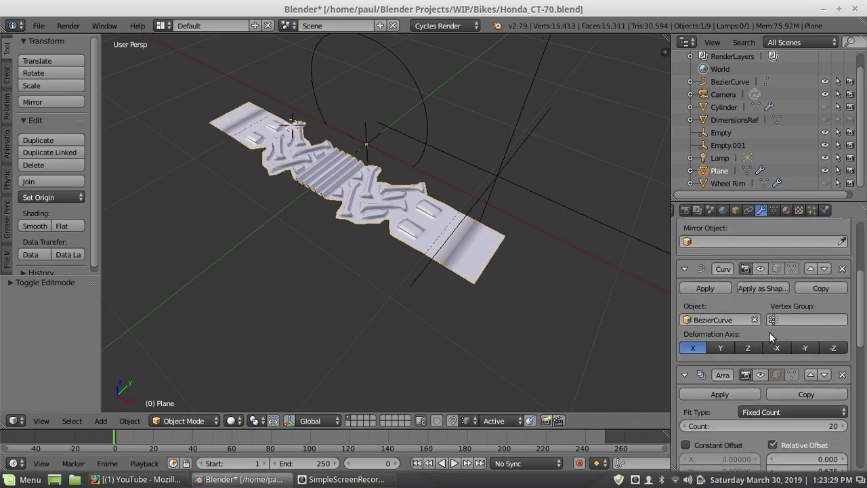
left_click(760, 269)
scroll(759, 273, "down", 5)
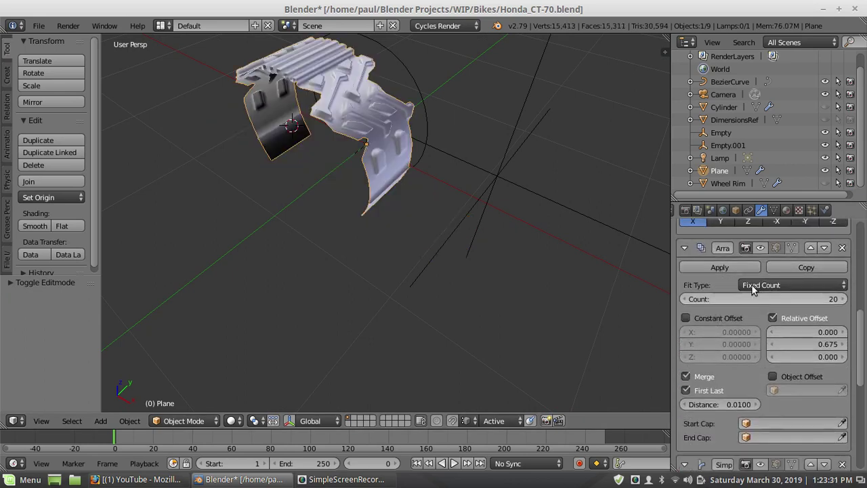
left_click(761, 273)
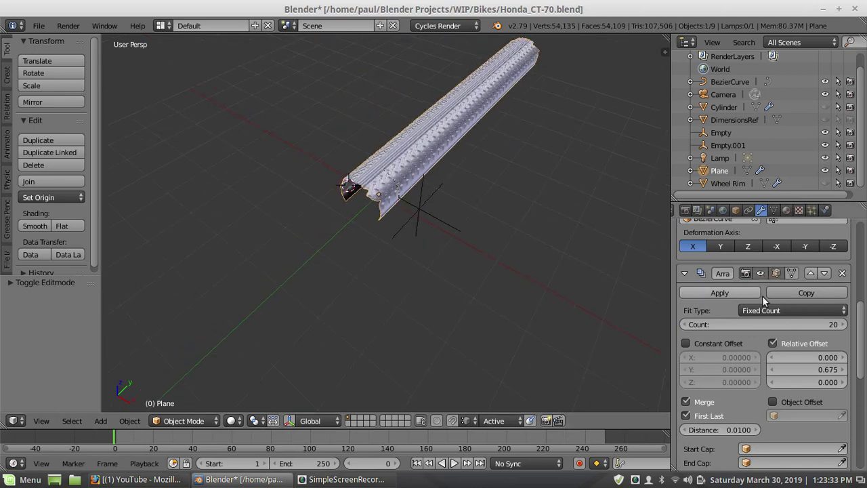
Enable the Simple Deform bend's viewport display and frame the ring-shaped tire
scroll(762, 295, "down", 5)
left_click(760, 337)
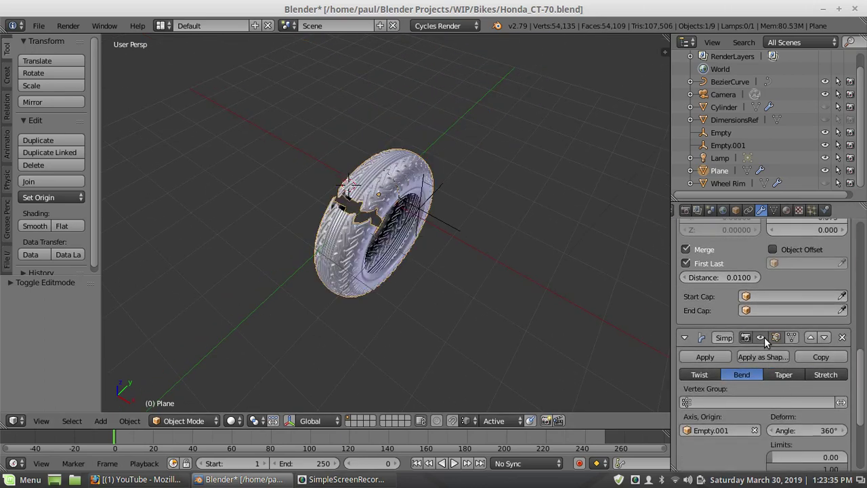
key("KP_Decimal")
scroll(352, 206, "up", 4)
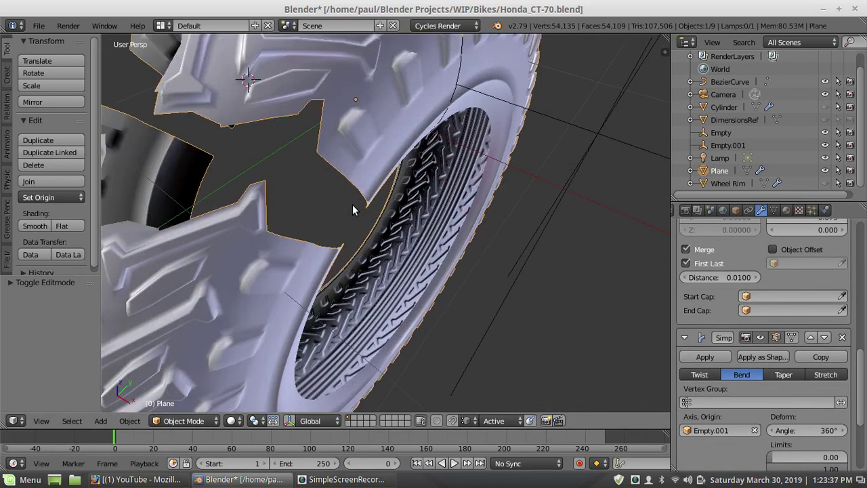
scroll(353, 203, "down", 1)
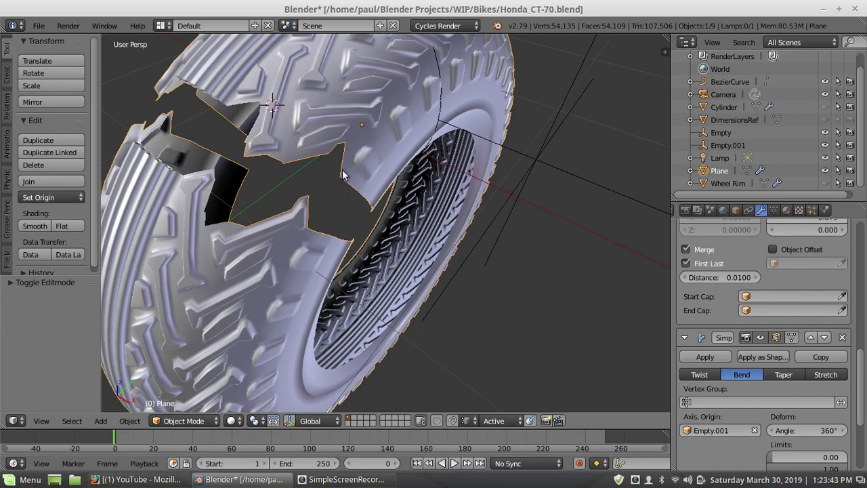
Zoom around the tire to inspect the jagged gap where its ends meet
scroll(332, 179, "down", 3)
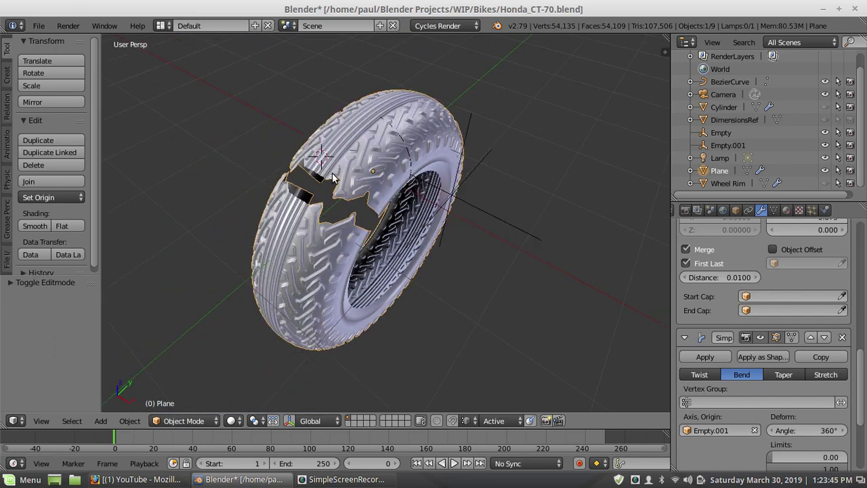
scroll(331, 166, "up", 5)
scroll(328, 152, "down", 2)
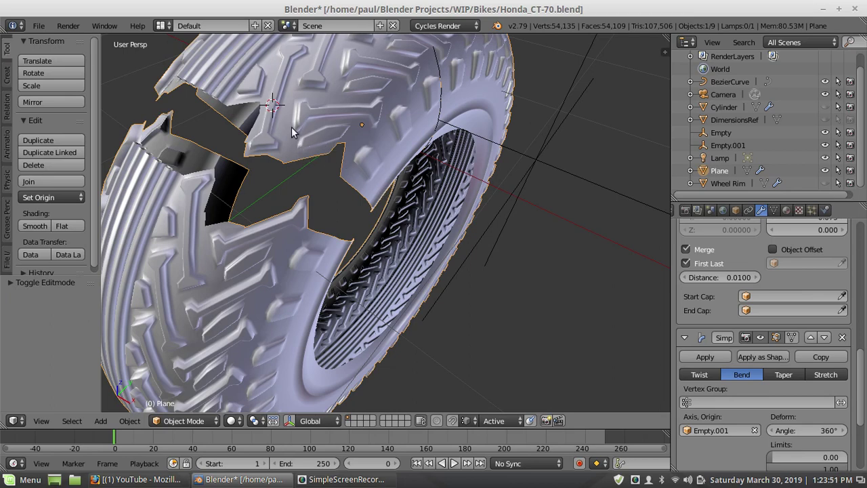
scroll(251, 106, "down", 3)
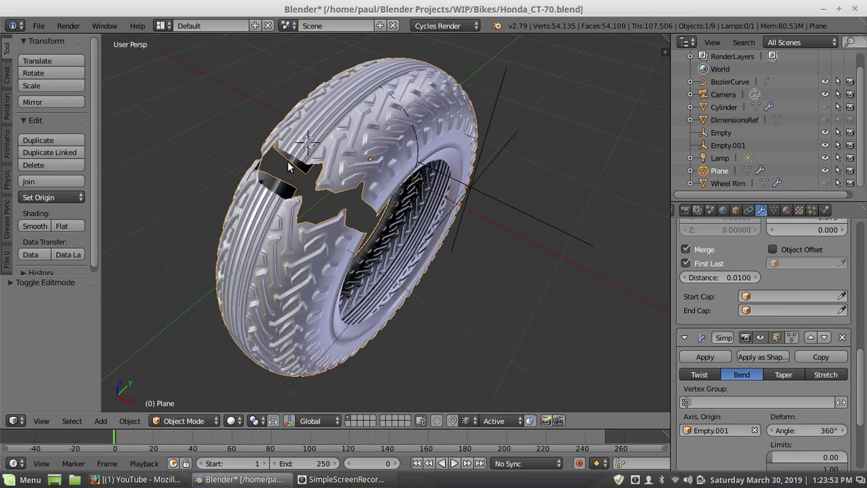
scroll(313, 157, "up", 1)
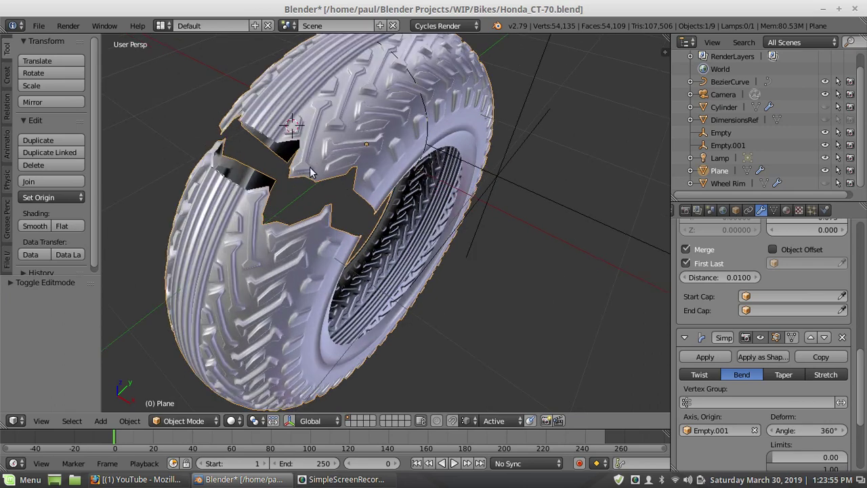
scroll(233, 124, "up", 1)
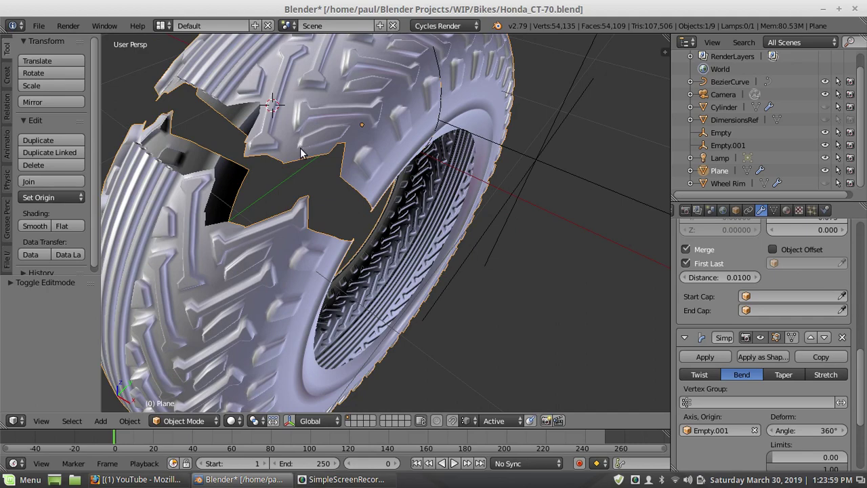
scroll(392, 190, "down", 1)
scroll(391, 189, "down", 1)
scroll(413, 197, "up", 1)
scroll(440, 204, "down", 1)
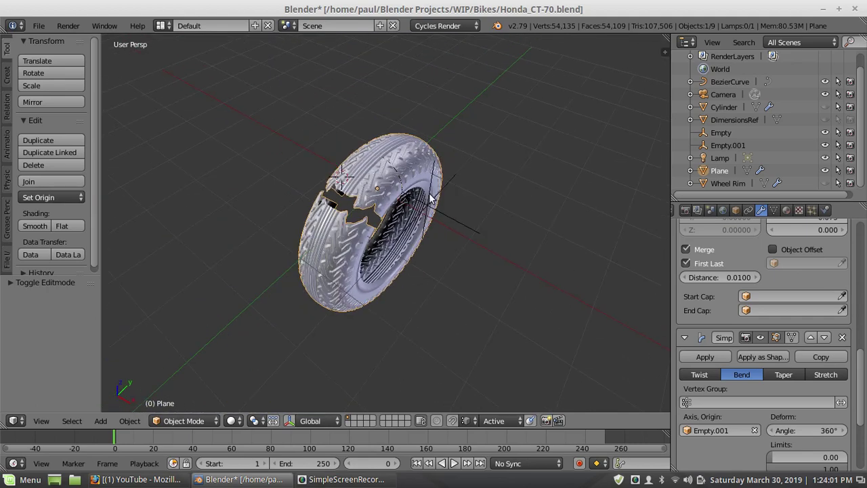
scroll(471, 213, "up", 1)
scroll(808, 319, "down", 5)
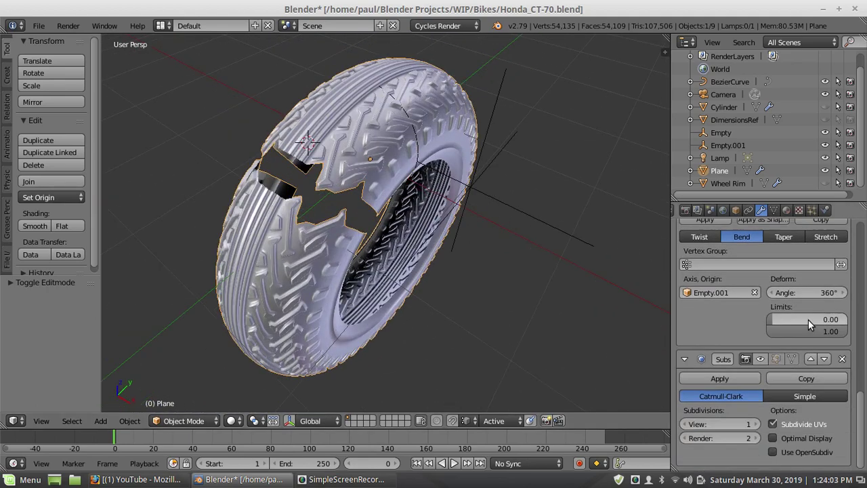
Delete the Subdivision Surface, Simple Deform and Array modifiers from the Plane
left_click(843, 359)
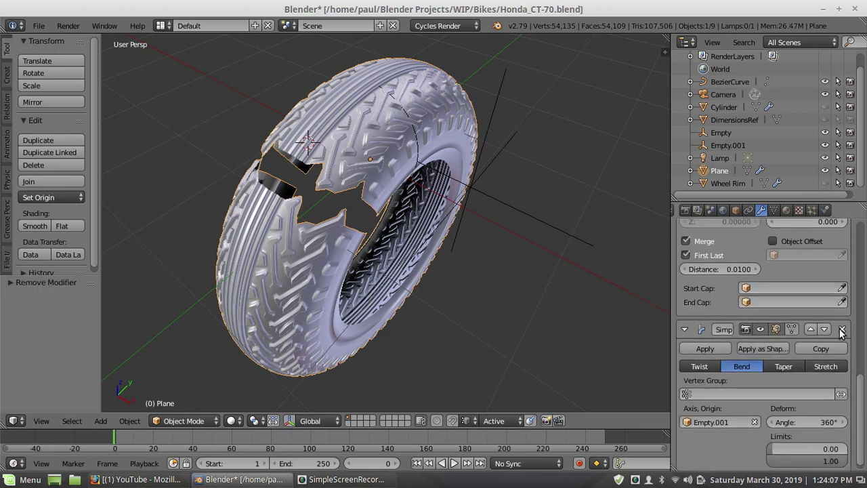
left_click(842, 329)
scroll(800, 309, "up", 8)
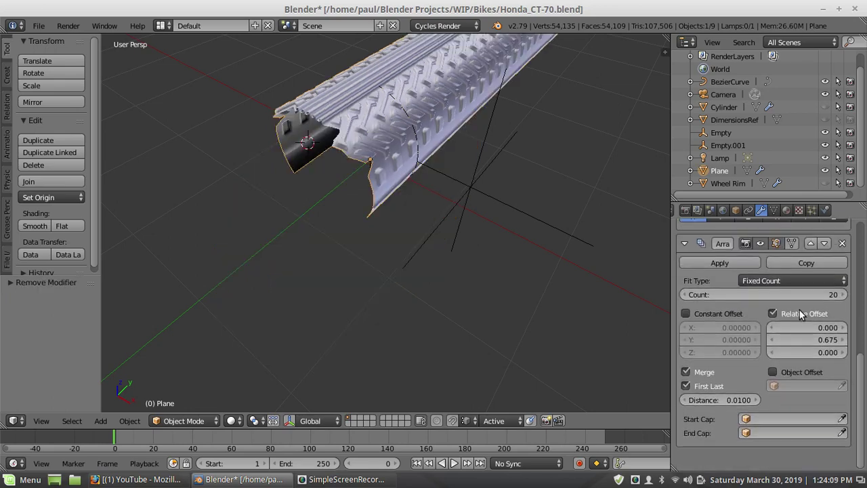
left_click(844, 345)
scroll(821, 327, "up", 5)
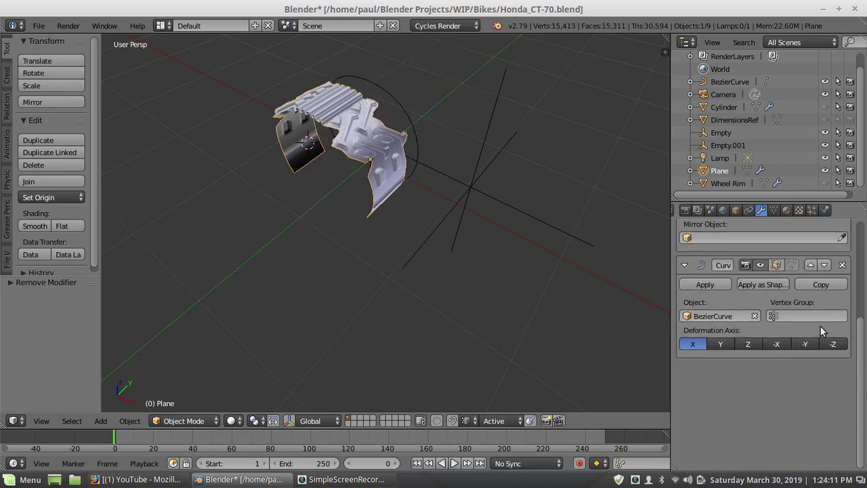
Delete the Curve and Mirror modifiers, then select Empty.001
left_click(843, 390)
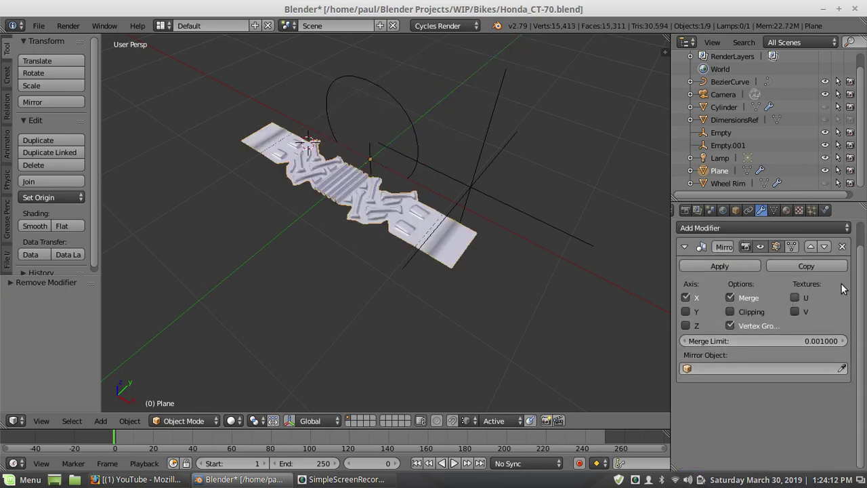
left_click(842, 246)
scroll(471, 211, "up", 3)
scroll(472, 207, "down", 4)
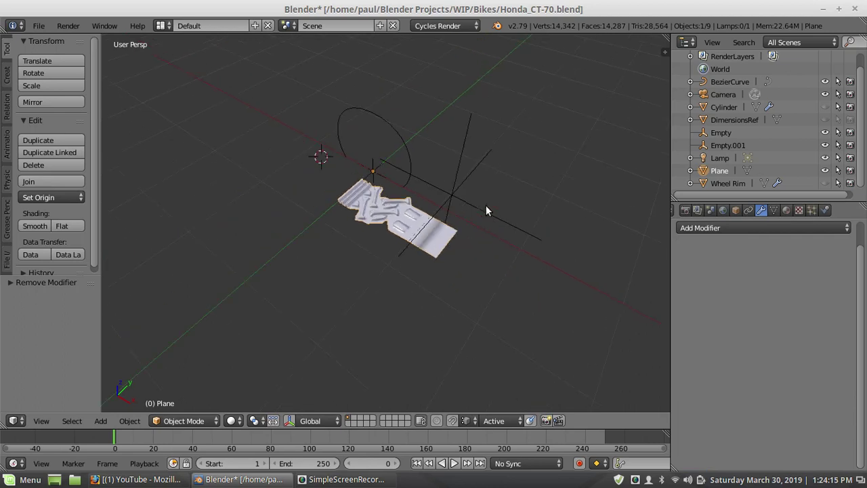
right_click(453, 193)
Delete Empty.001 and the BezierCurve circle from the scene
scroll(453, 193, "up", 2)
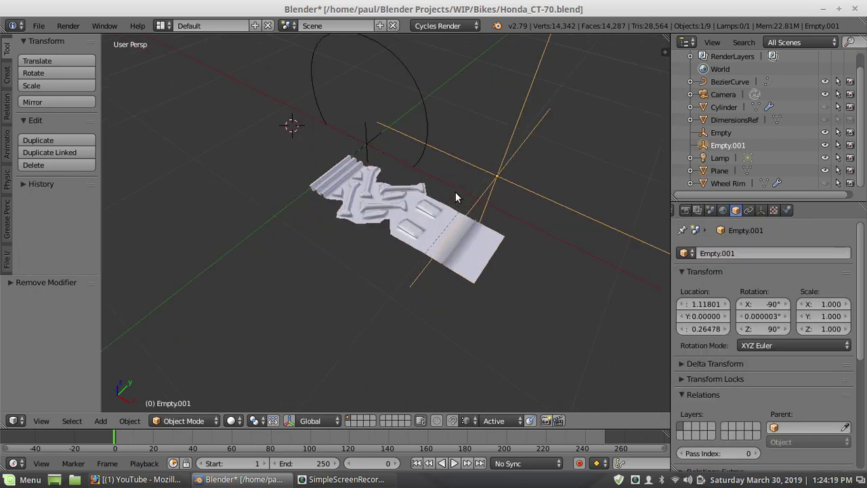
key("x")
left_click(454, 194)
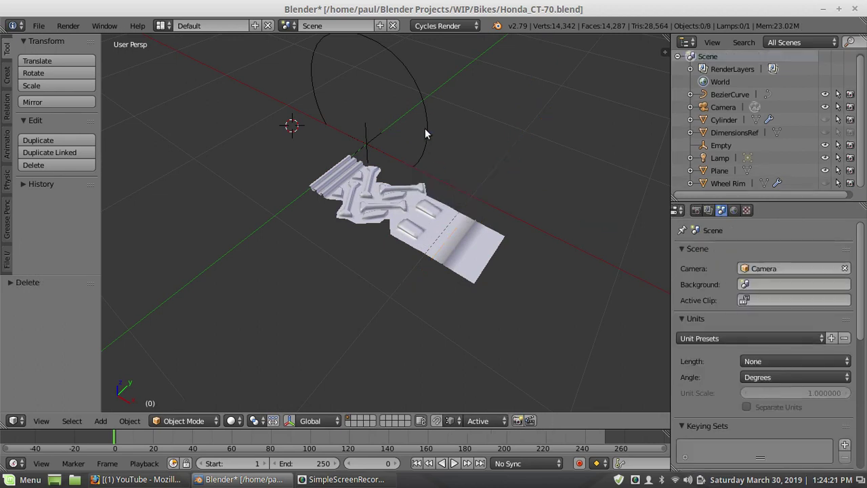
right_click(425, 133)
key("x")
left_click(441, 170)
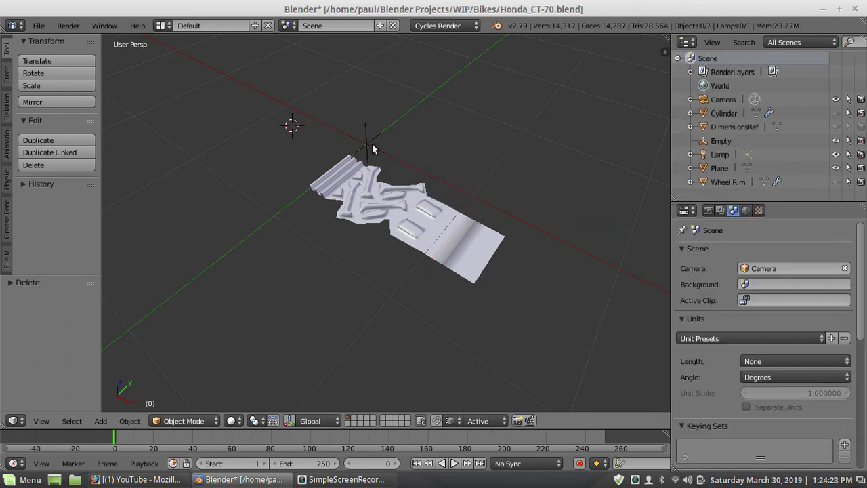
Delete the remaining Empty object
right_click(370, 144)
scroll(495, 256, "down", 3)
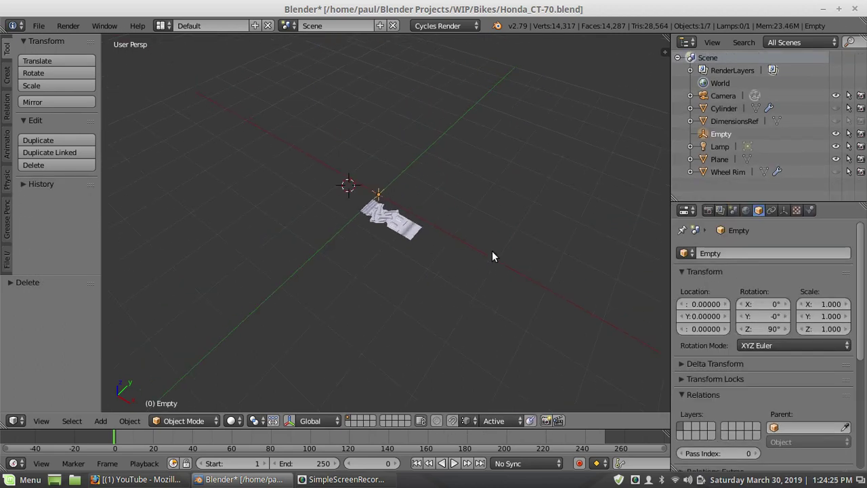
scroll(491, 251, "up", 3)
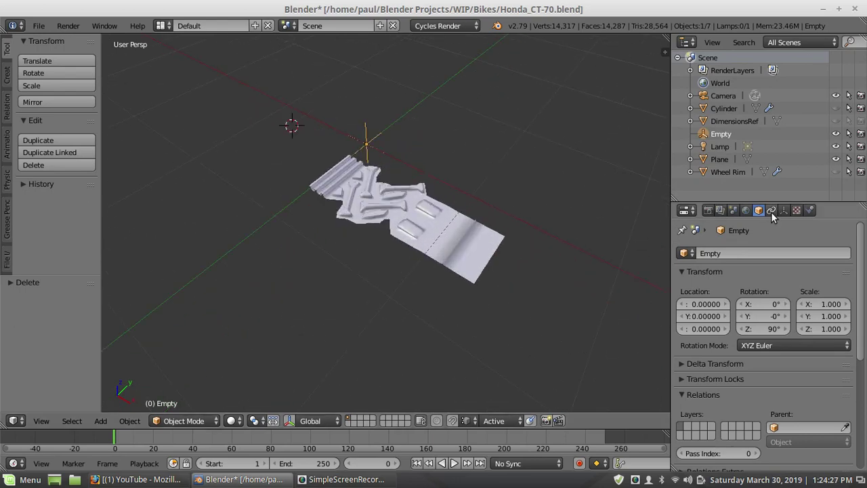
key("x")
left_click(366, 164)
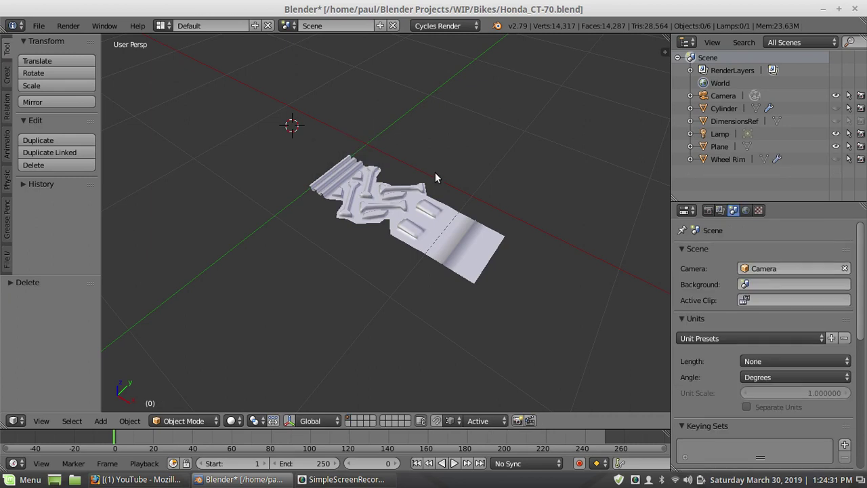
Briefly show the Wheel Rim in the outliner, then hide it again
left_click(838, 160)
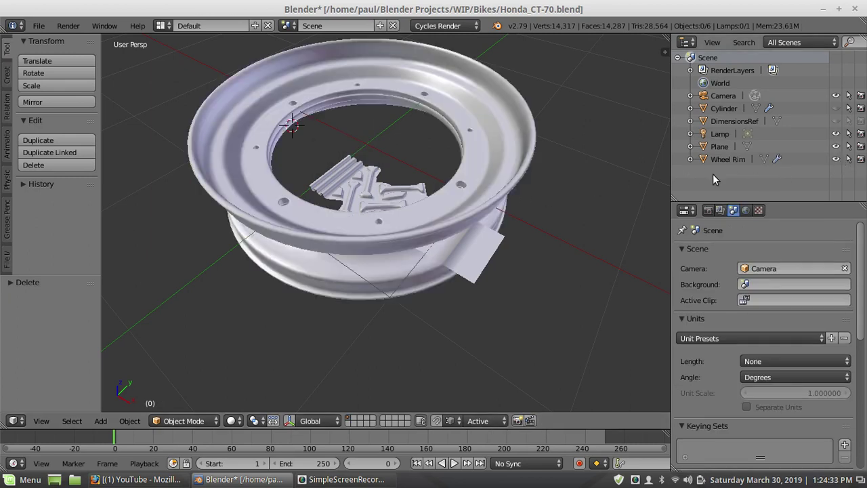
left_click(840, 160)
middle_click_drag(434, 203, 442, 218)
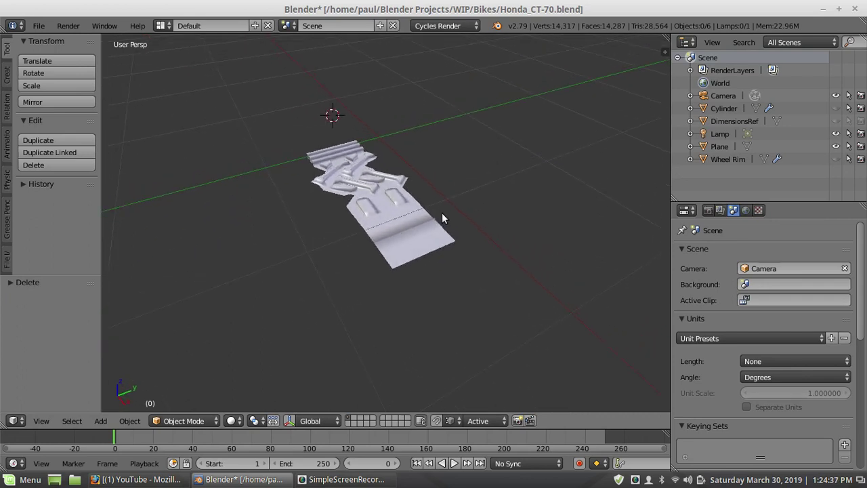
scroll(461, 207, "up", 3)
scroll(407, 183, "down", 4)
Rename the Plane tread object and its mesh data to 'Tire'
scroll(373, 196, "up", 1)
right_click(373, 199)
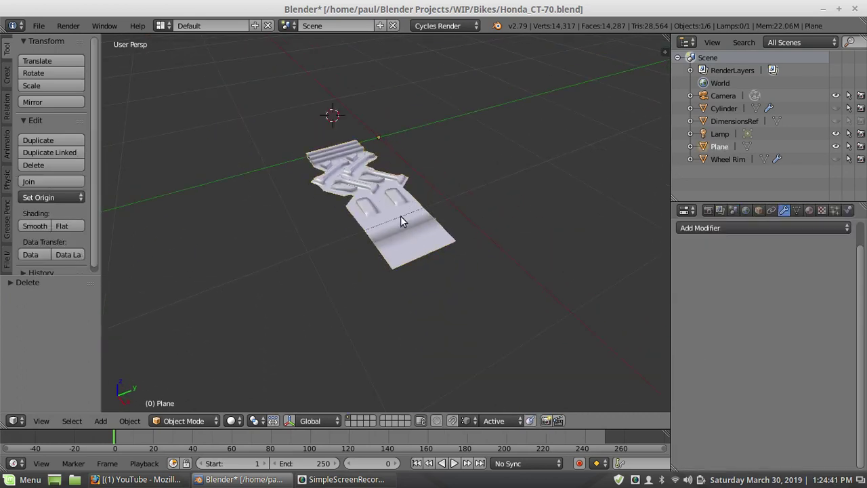
left_click(759, 211)
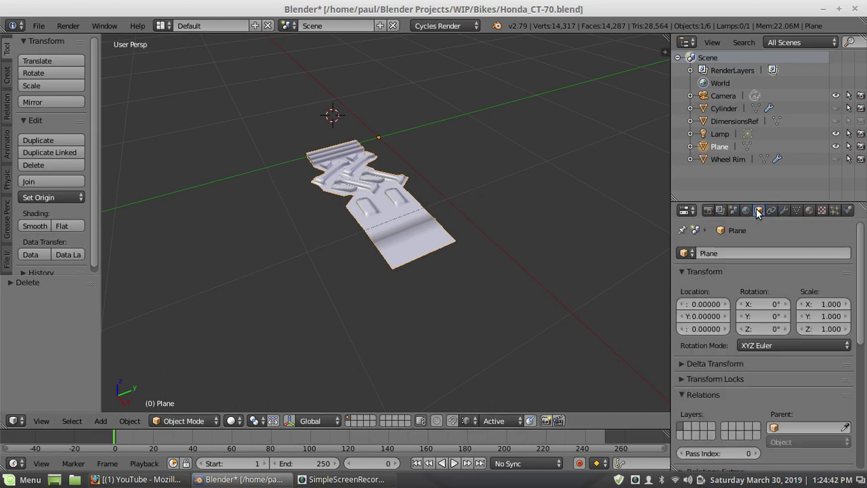
left_click(710, 249)
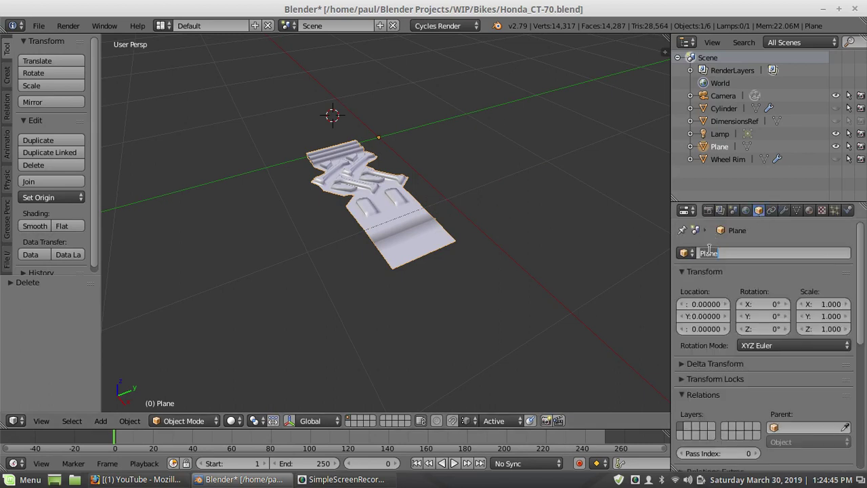
type("Tire")
key("Return")
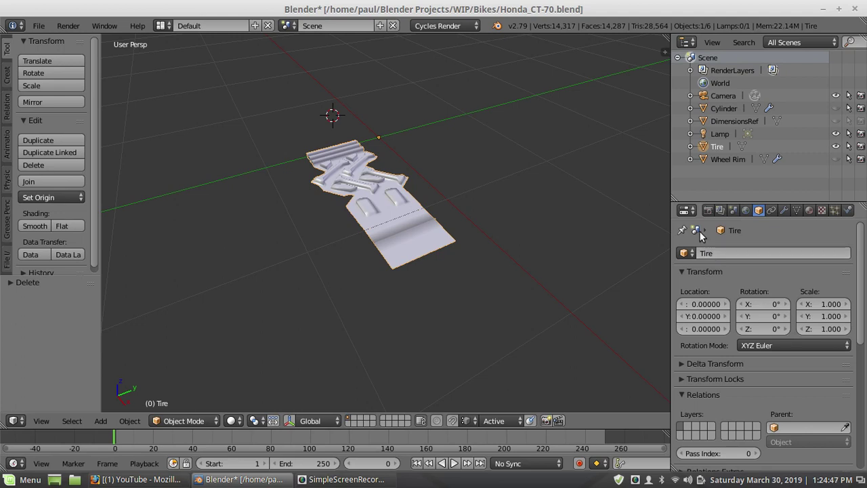
left_click(797, 211)
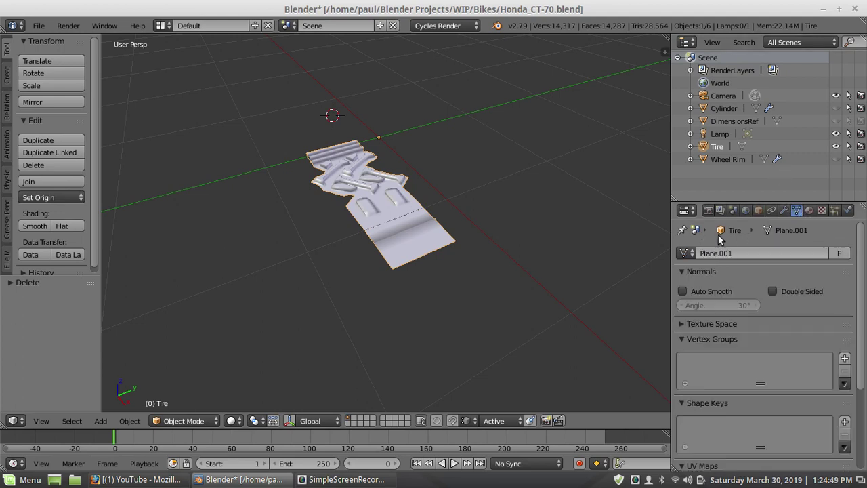
left_click(722, 253)
type("Tire")
key("Return")
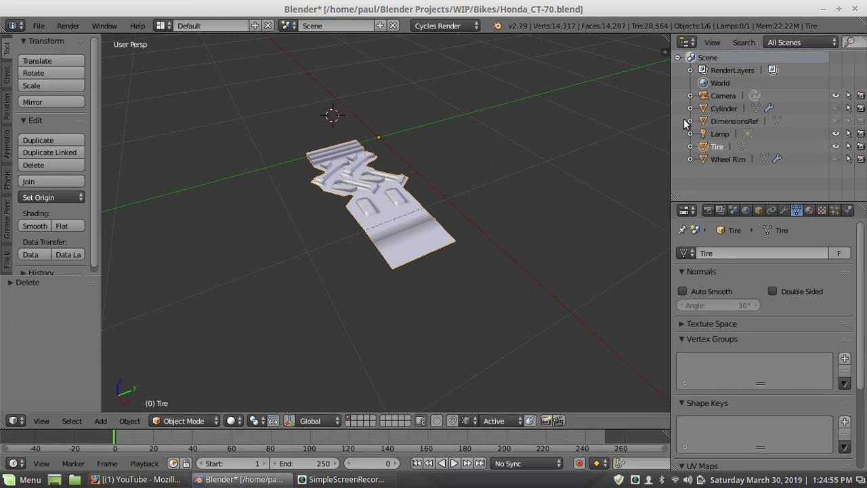
Unhide the Cylinder and rename its mesh data and object to 'Wheel Hub'
left_click(836, 109)
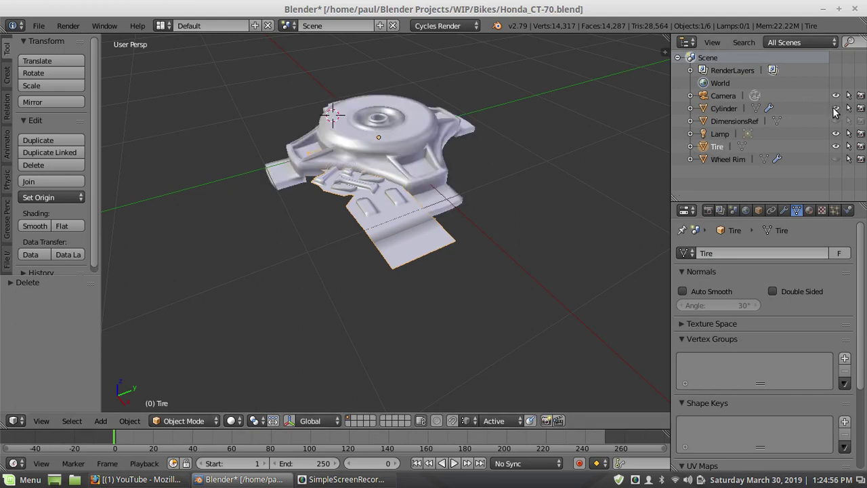
right_click(413, 134)
left_click(724, 255)
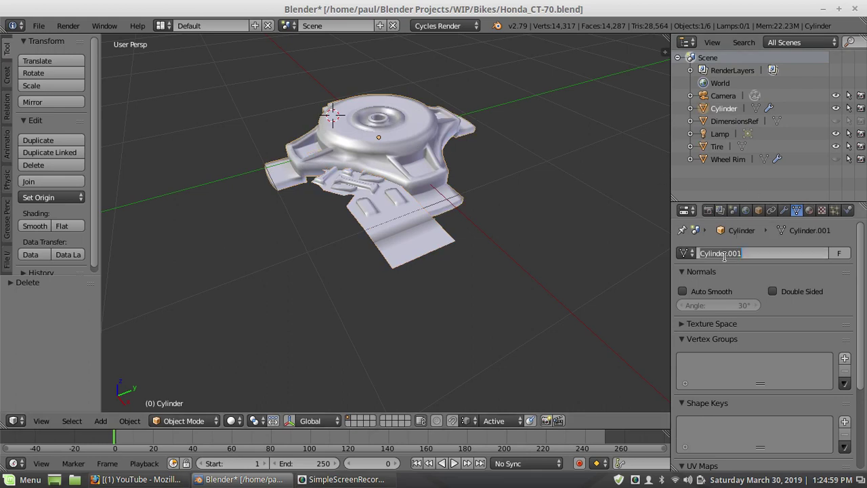
type("Wheel Hub")
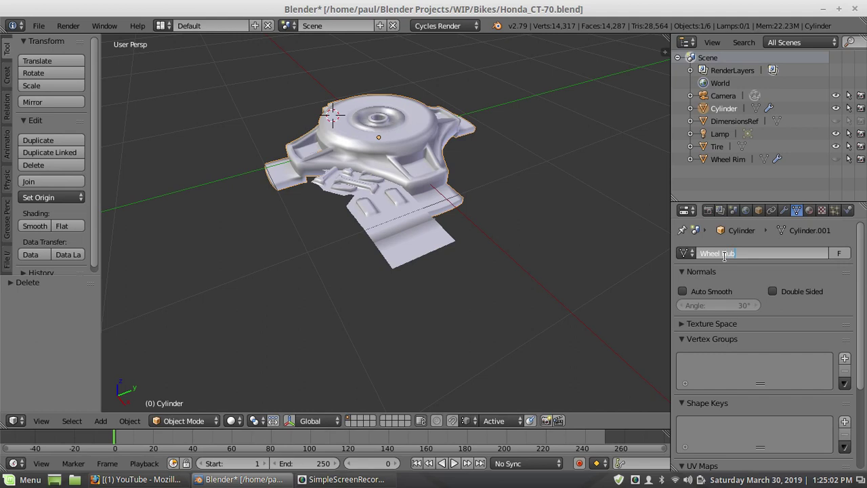
key("Return")
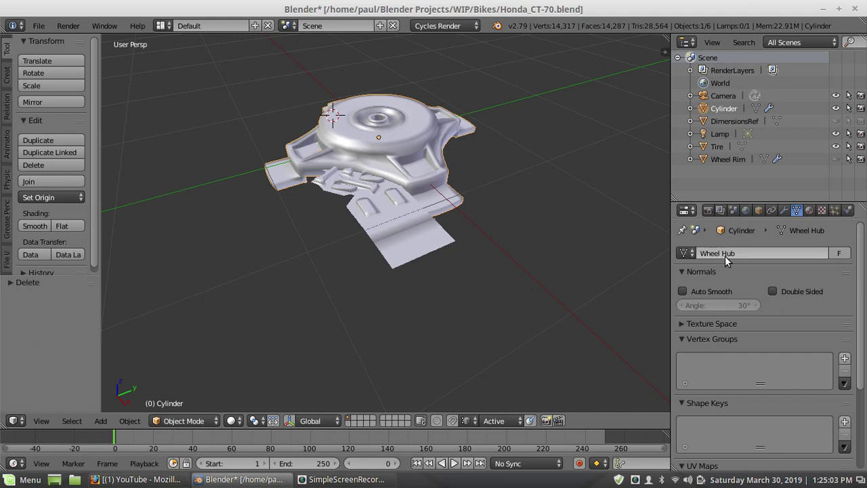
left_click(760, 210)
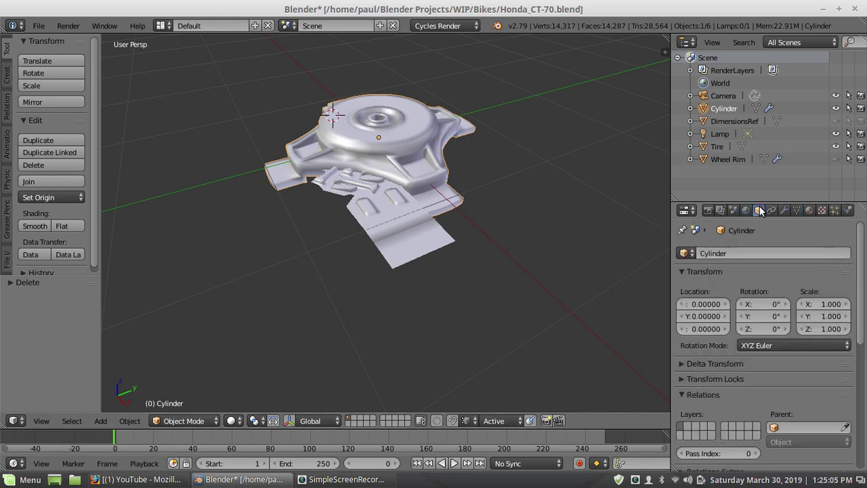
left_click(726, 254)
type("Wheel Hub")
key("Return")
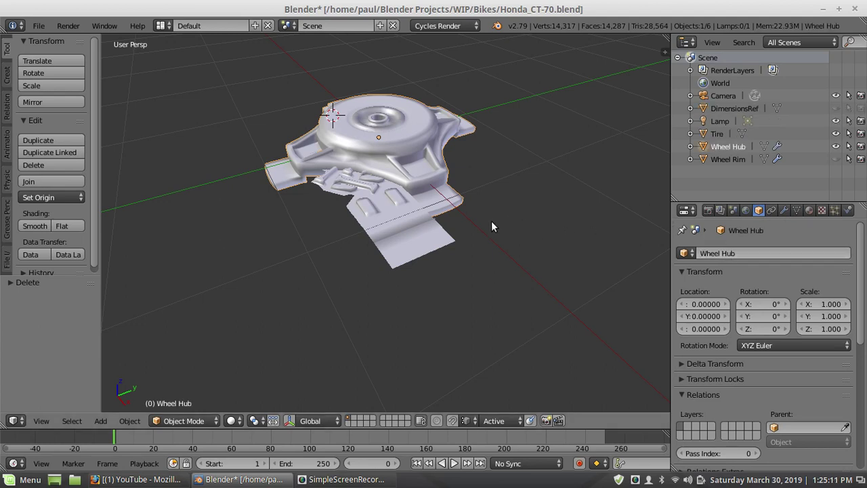
Inspect the Wheel Hub, then hide it with its outliner eye icon
scroll(447, 180, "up", 3)
scroll(448, 175, "down", 3)
middle_click_drag(412, 167, 413, 207)
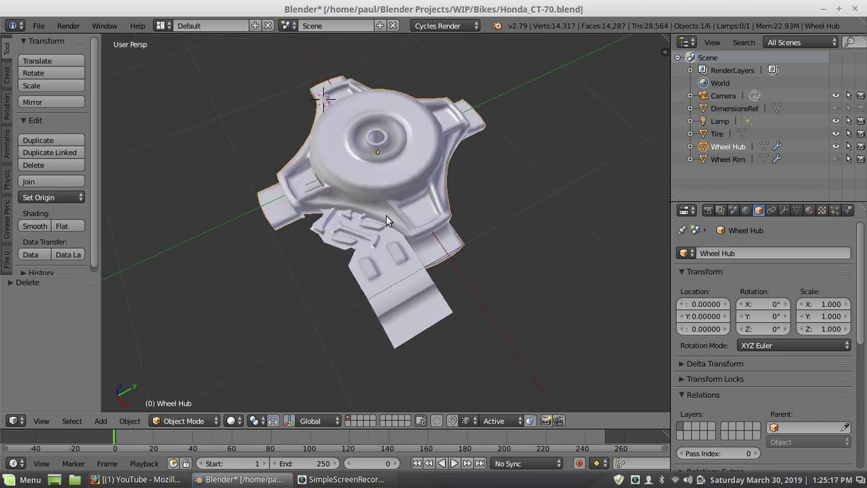
scroll(409, 271, "up", 4)
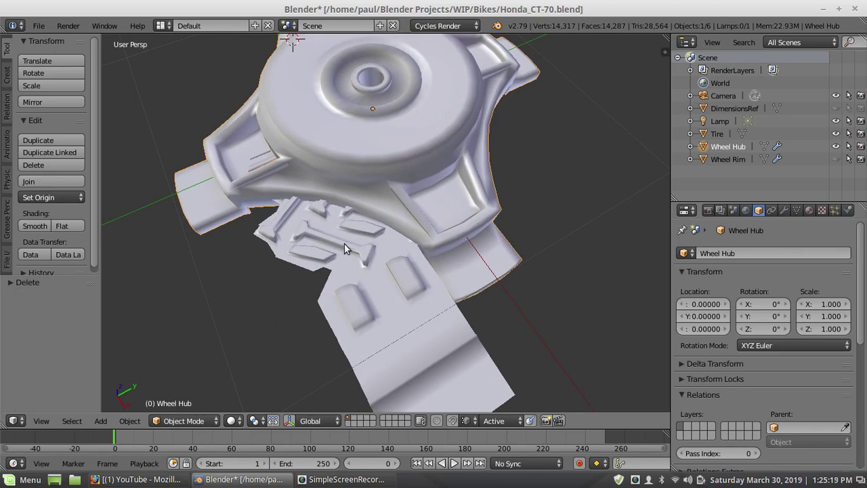
scroll(401, 237, "down", 3)
scroll(385, 263, "up", 3)
scroll(391, 263, "down", 3)
scroll(393, 261, "up", 2)
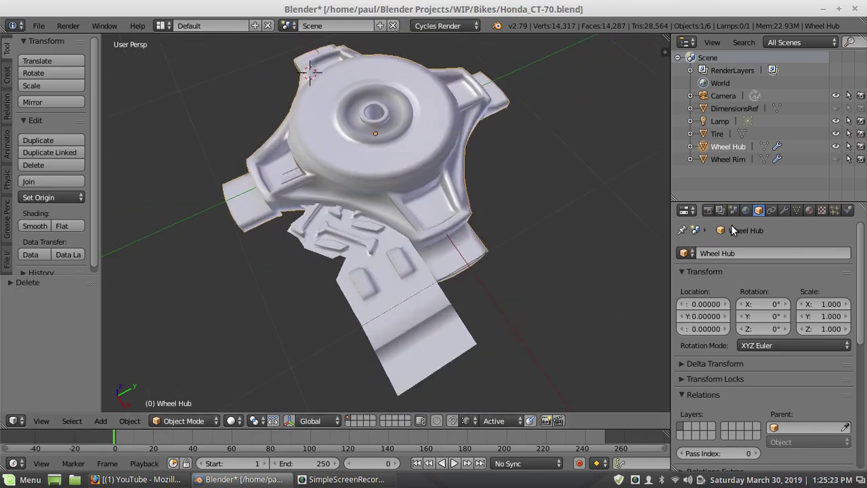
scroll(475, 203, "up", 2)
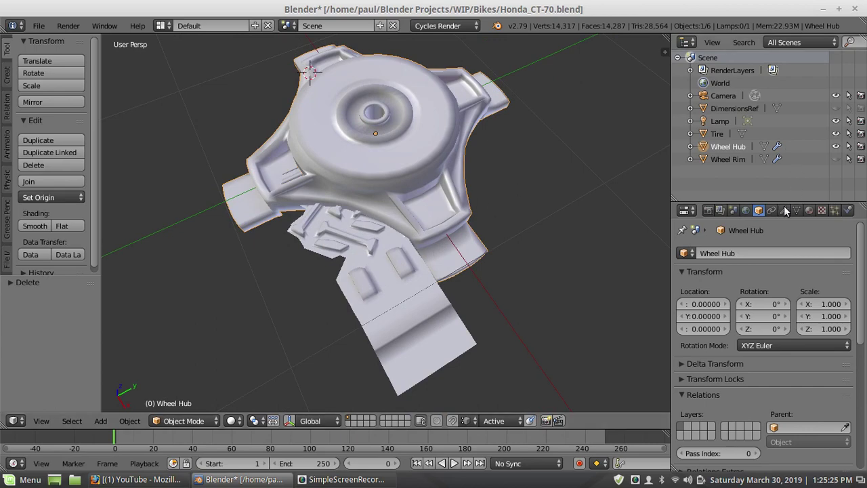
scroll(562, 210, "down", 2)
mouse_move(353, 198)
middle_mouse_down()
mouse_move(344, 184)
mouse_move(365, 196)
middle_mouse_up()
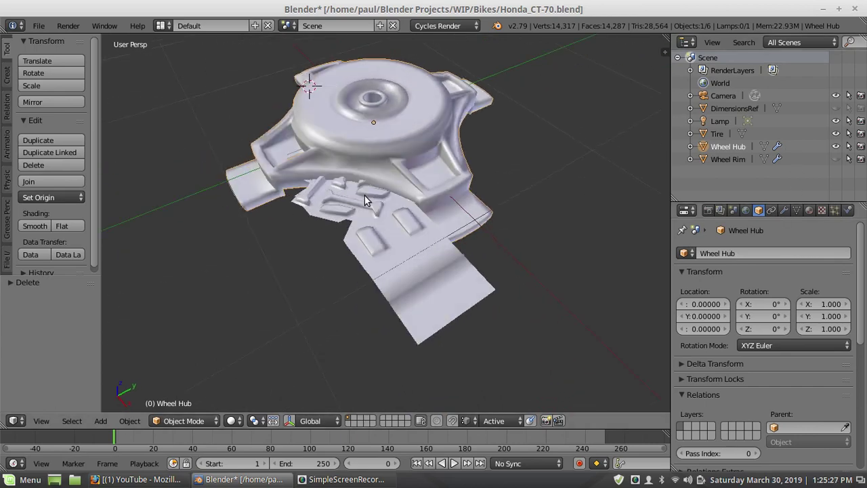
left_click(837, 146)
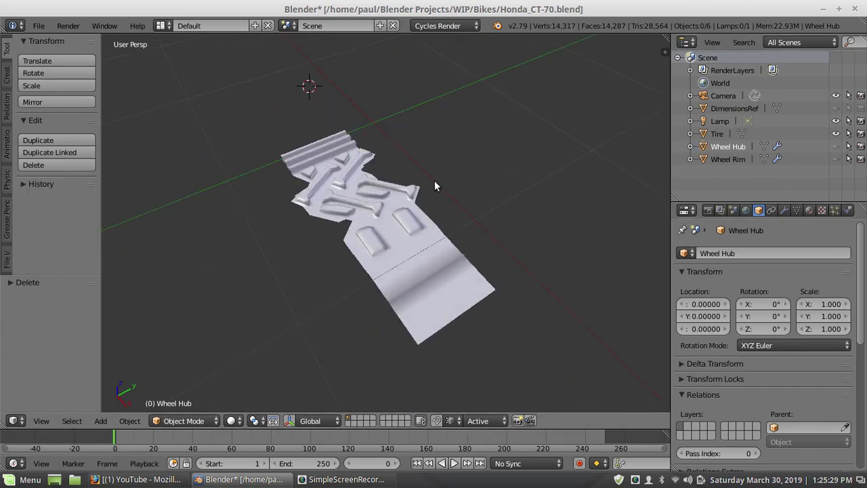
Orbit around the remaining tread strip and select the Tire mesh
middle_click_drag(435, 180, 511, 205)
scroll(460, 210, "up", 4)
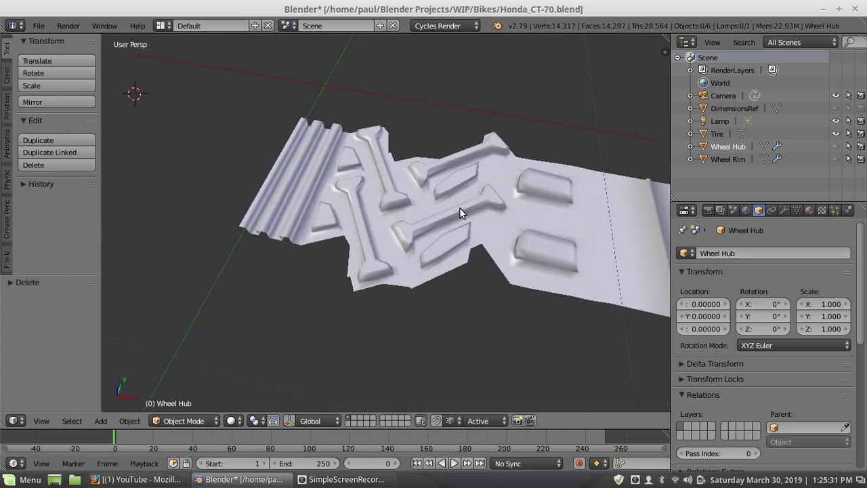
scroll(515, 224, "down", 4)
middle_click_drag(540, 234, 355, 309)
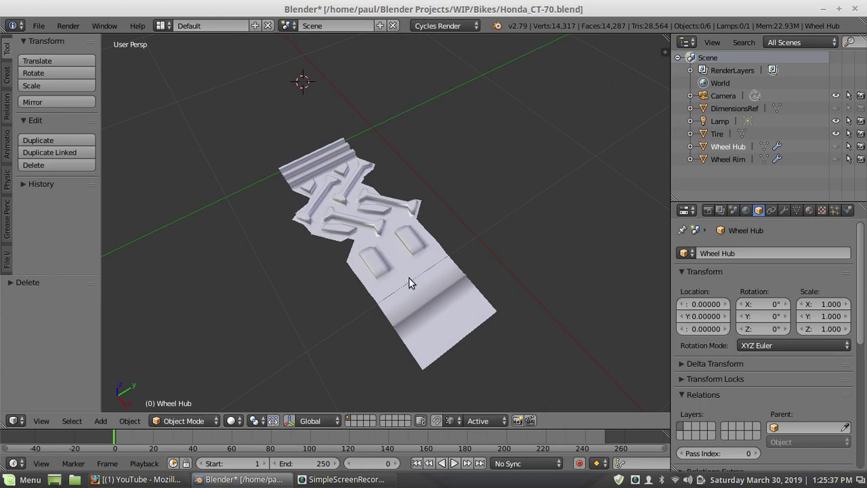
middle_click_drag(409, 277, 431, 256)
scroll(433, 255, "up", 3)
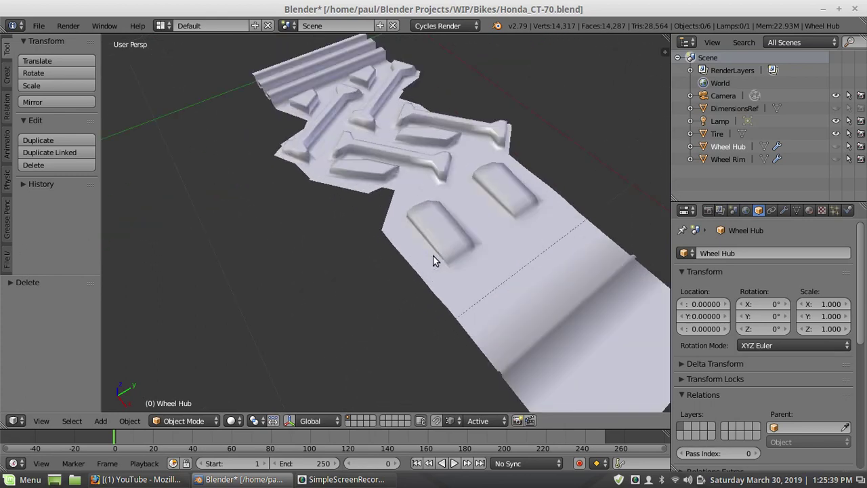
scroll(433, 254, "down", 3)
right_click(423, 253)
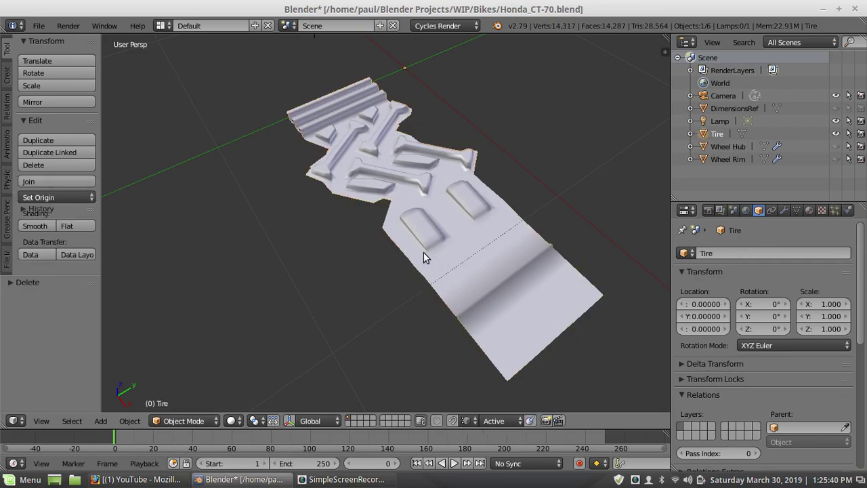
Switch the Tire mesh into Edit Mode and inspect its wireframe from a diagonal view
left_click(182, 421)
left_click(194, 389)
middle_click_drag(294, 290, 339, 241)
scroll(336, 243, "up", 4)
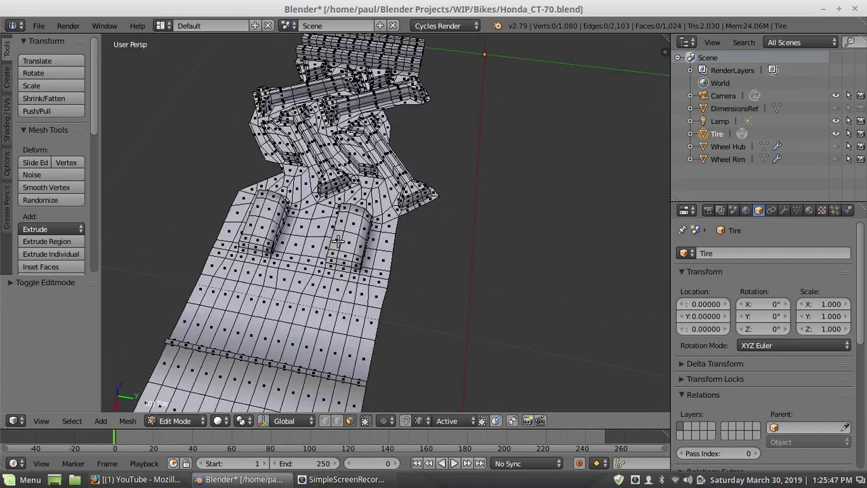
scroll(338, 196, "down", 7)
scroll(342, 191, "up", 3)
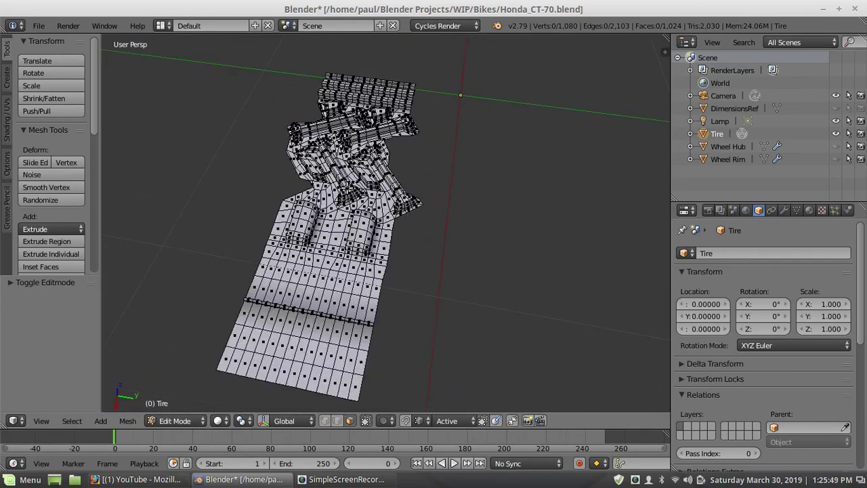
middle_click_drag(339, 190, 399, 199)
scroll(404, 193, "up", 3)
scroll(398, 199, "down", 3)
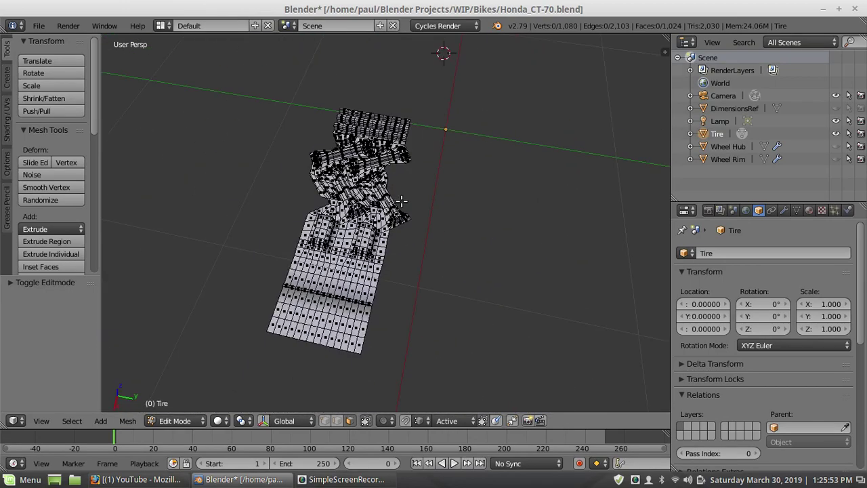
scroll(401, 200, "up", 3)
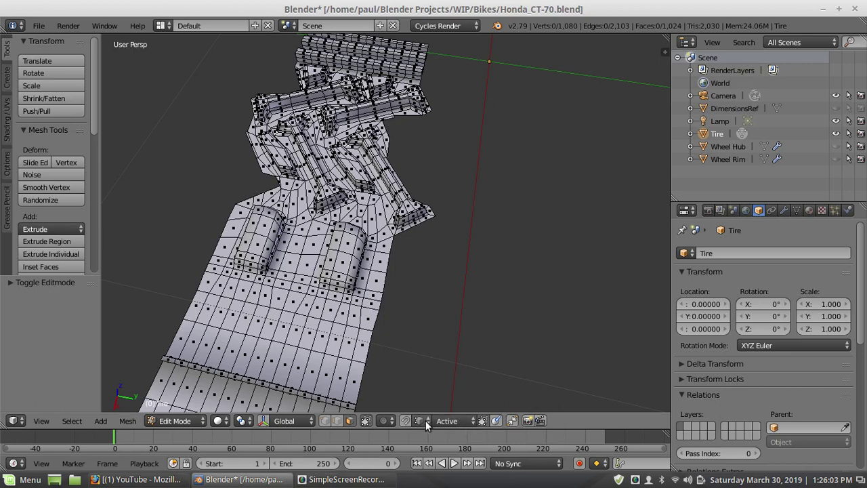
scroll(355, 255, "down", 3)
scroll(338, 272, "up", 2)
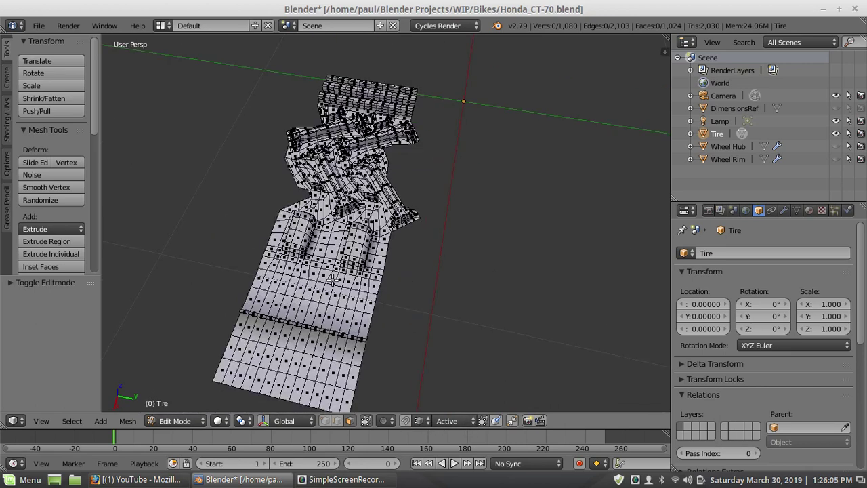
Select the whole Tire tread mesh, including the remaining corner vertex
key("ctrl+l")
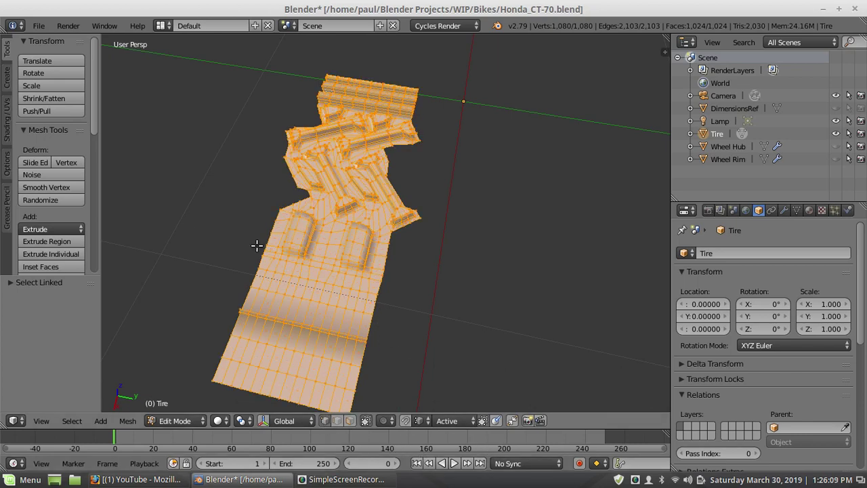
middle_click_drag(255, 246, 310, 223)
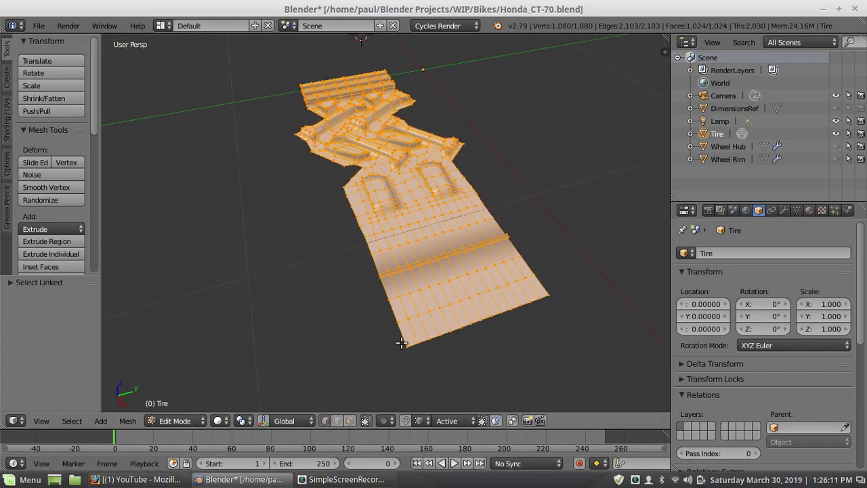
right_click(406, 345, "shift")
scroll(428, 292, "down", 4)
scroll(425, 292, "up", 8)
scroll(424, 293, "down", 6)
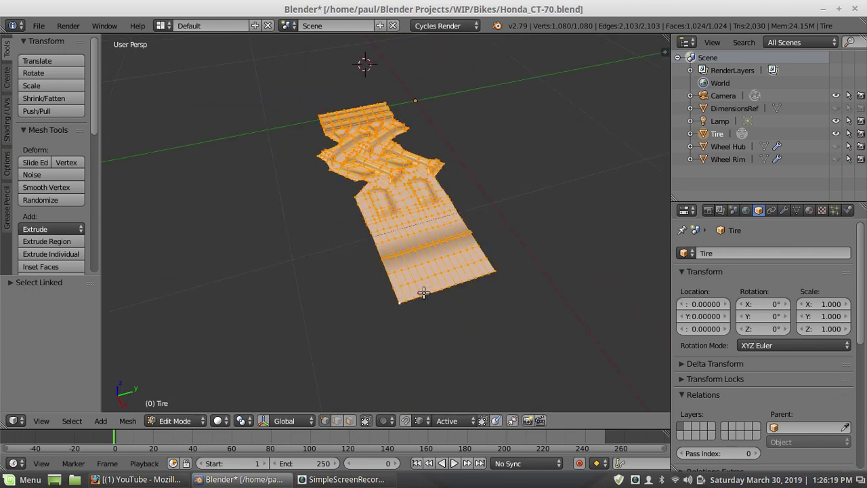
Duplicate the tread strip and place the copy beside the original along global Y
key("shift+d")
key("y")
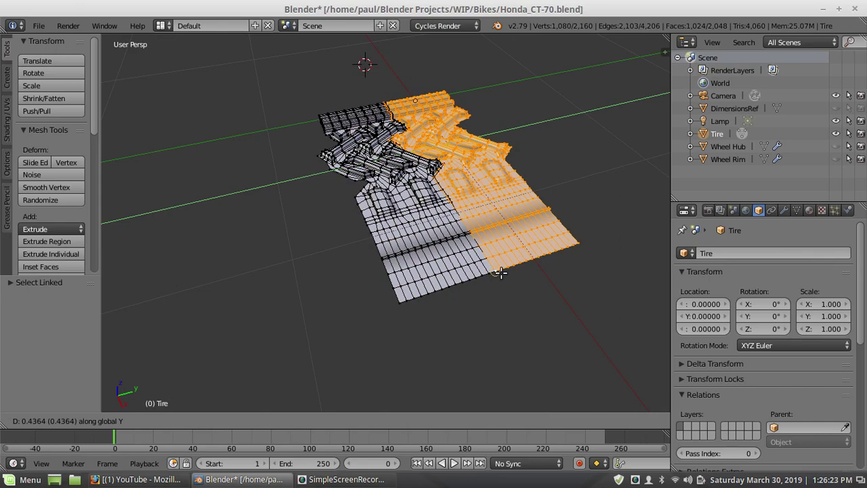
left_click(500, 272)
middle_click_drag(507, 235, 469, 231)
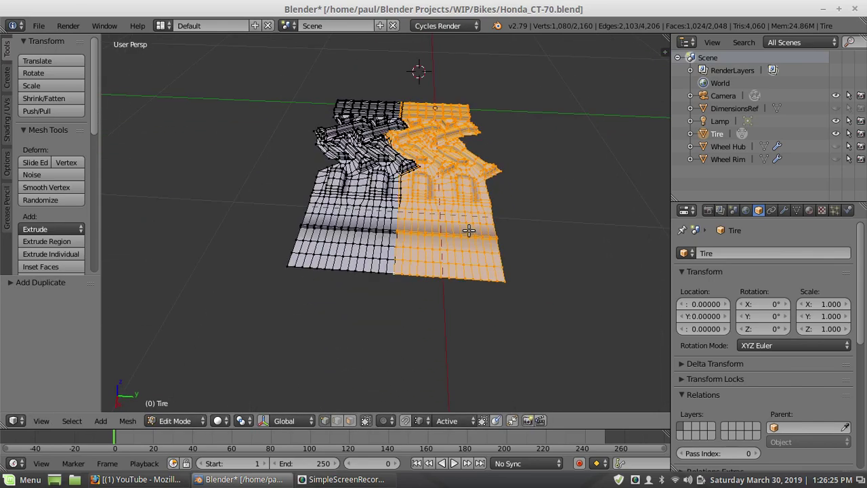
scroll(469, 231, "up", 4)
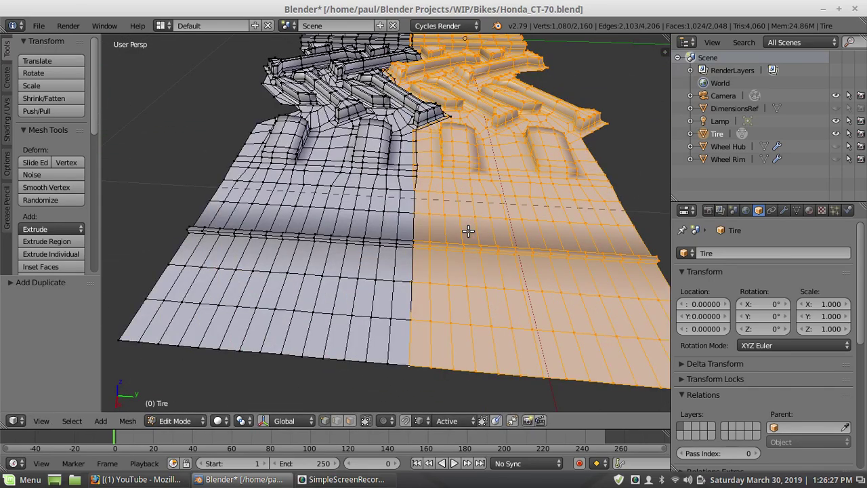
middle_click_drag(443, 179, 441, 233)
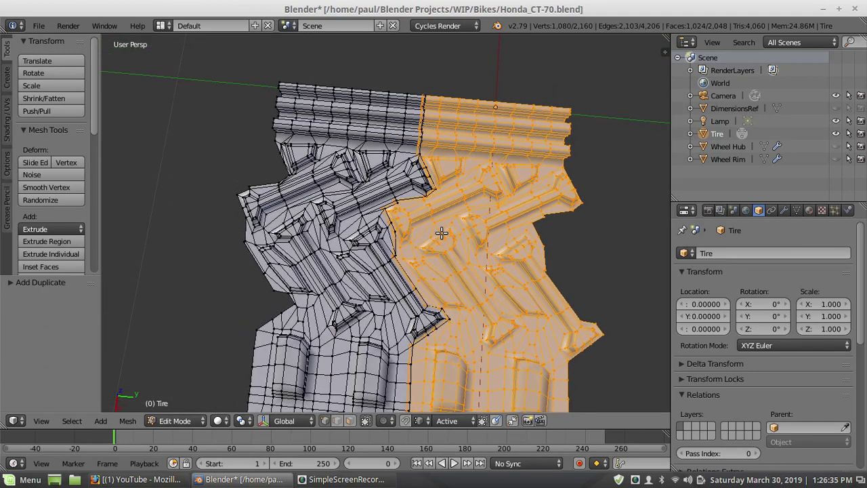
scroll(441, 233, "up", 2)
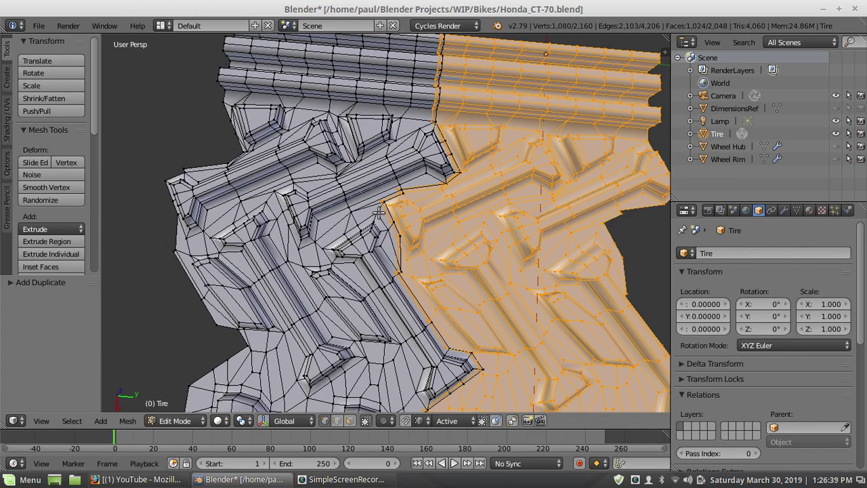
scroll(384, 202, "down", 5)
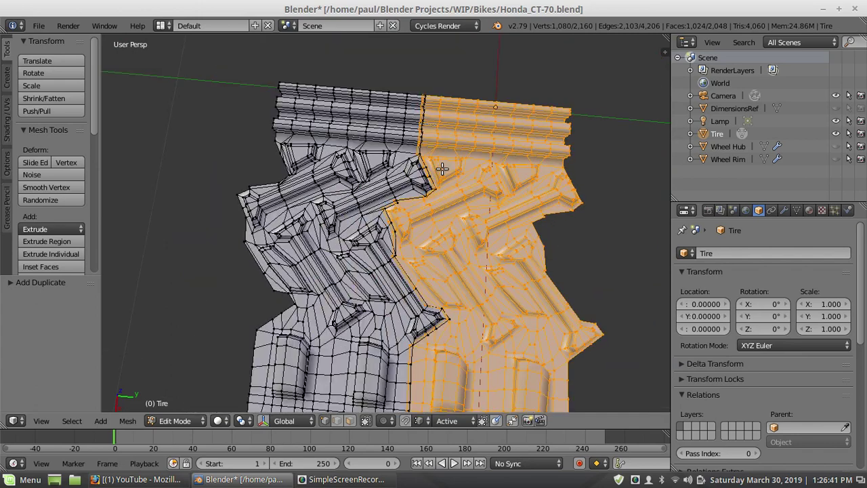
middle_click_drag(409, 210, 400, 200)
scroll(400, 203, "up", 4)
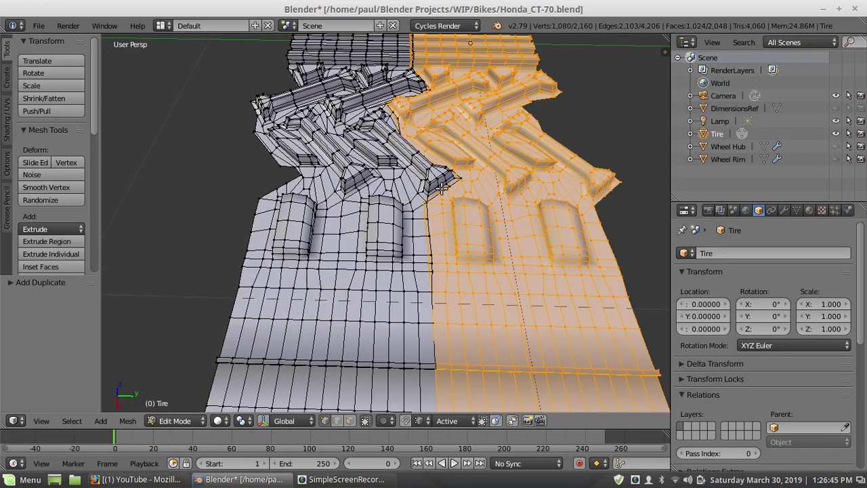
scroll(442, 189, "up", 2)
middle_click_drag(450, 139, 396, 180)
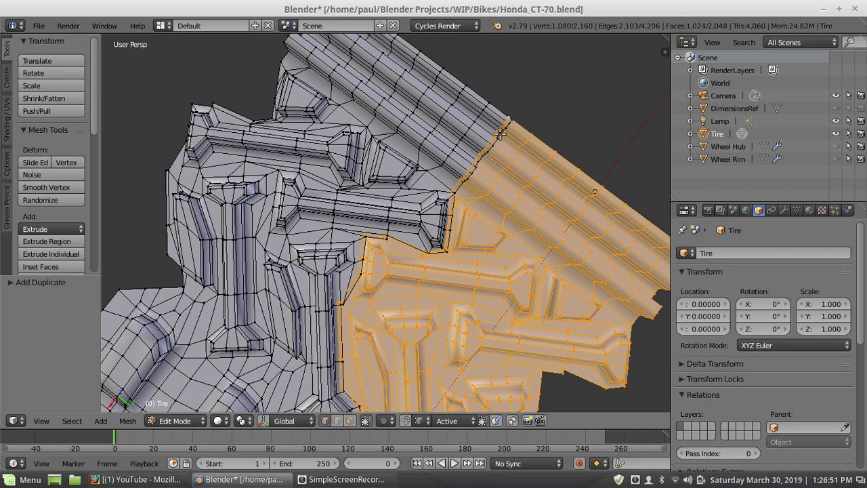
Shift the duplicated tread half a tiny amount along global Y and inspect the join
key("g")
key("y")
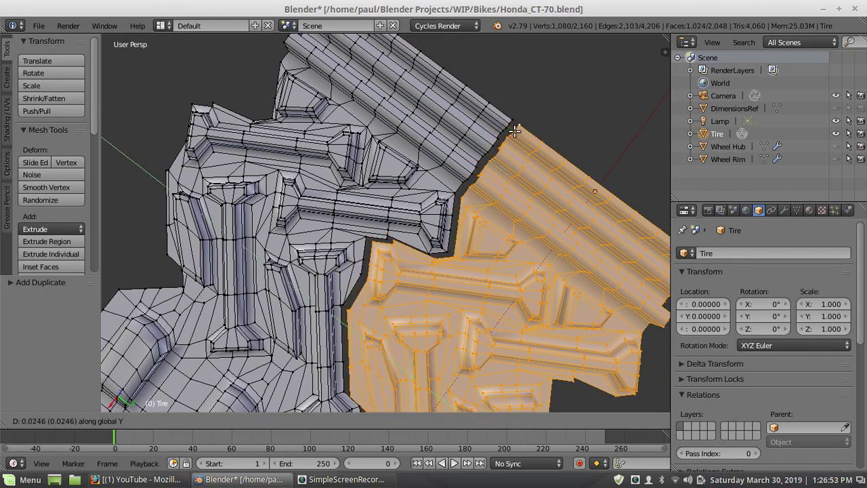
left_click(516, 123)
scroll(414, 181, "up", 8)
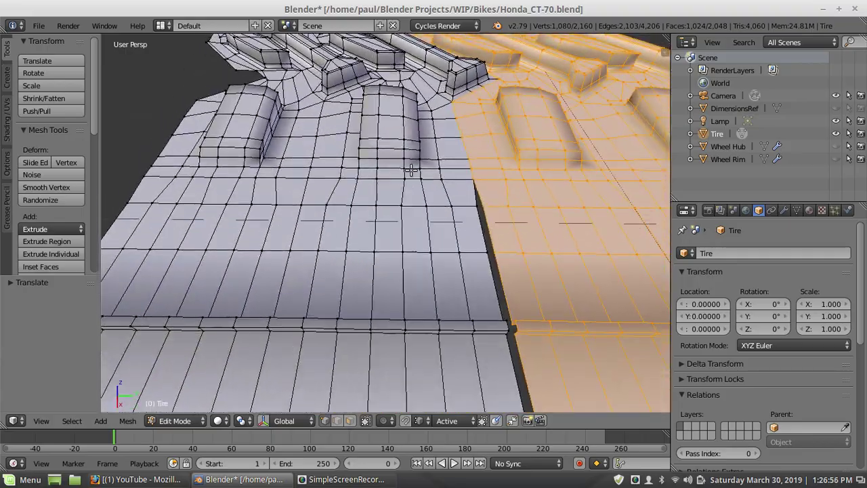
middle_click_drag(411, 170, 453, 219)
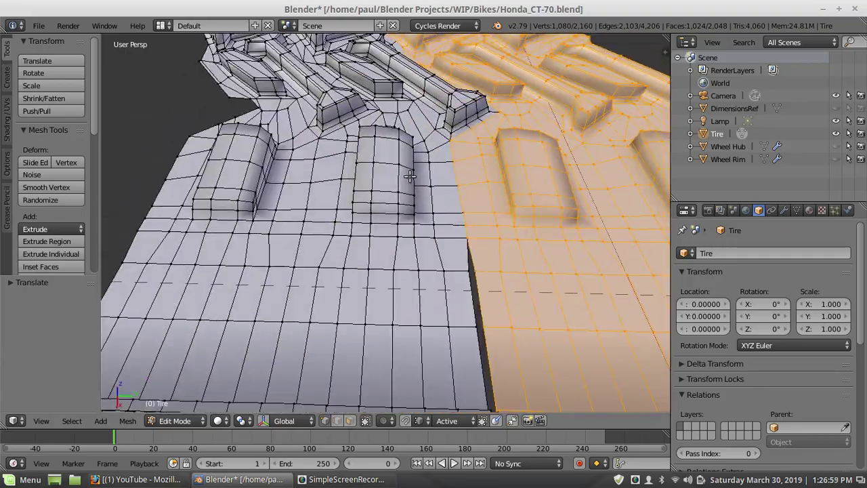
scroll(453, 219, "down", 6)
scroll(465, 232, "up", 2)
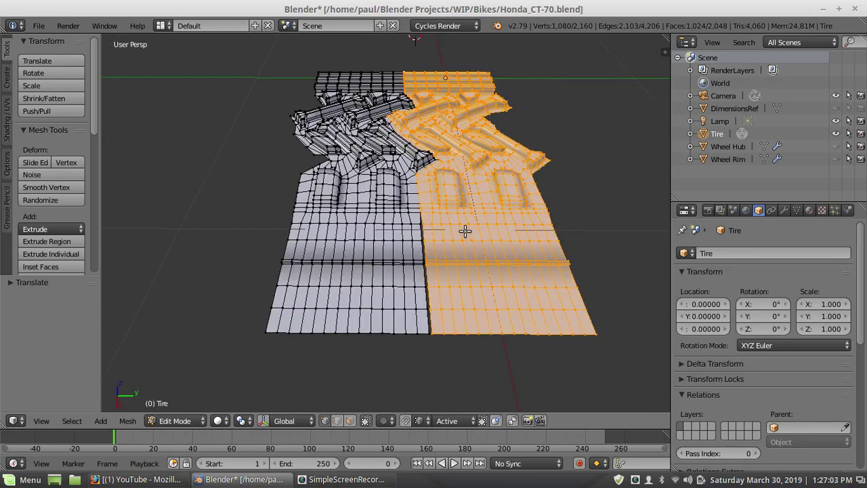
scroll(450, 245, "up", 1)
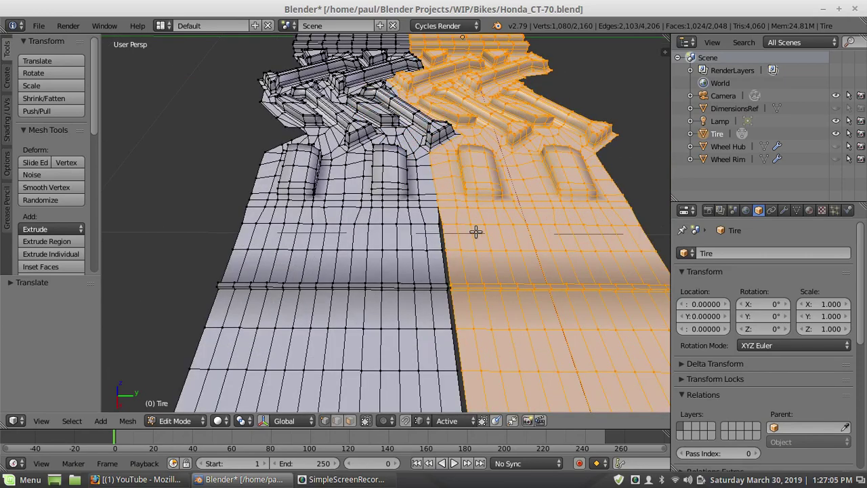
scroll(467, 236, "up", 2)
middle_click_drag(461, 238, 468, 220)
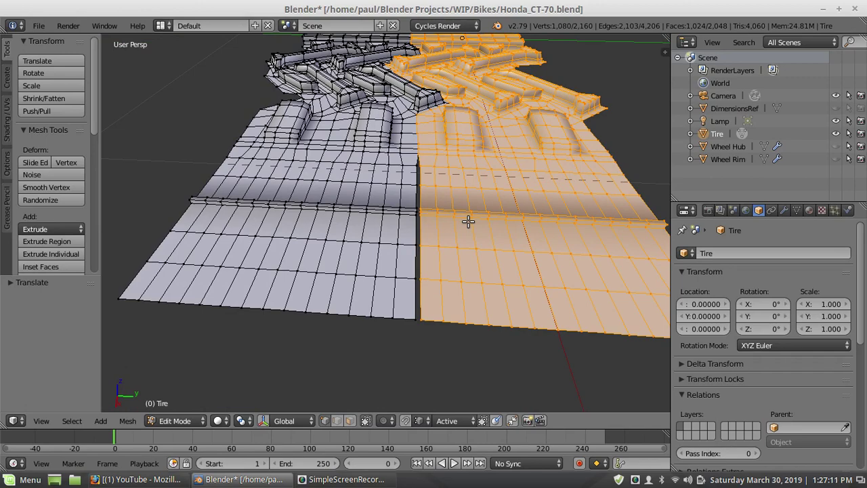
Deselect everything, then select the seam vertices from the bottom upward
key("a")
scroll(457, 225, "up", 3)
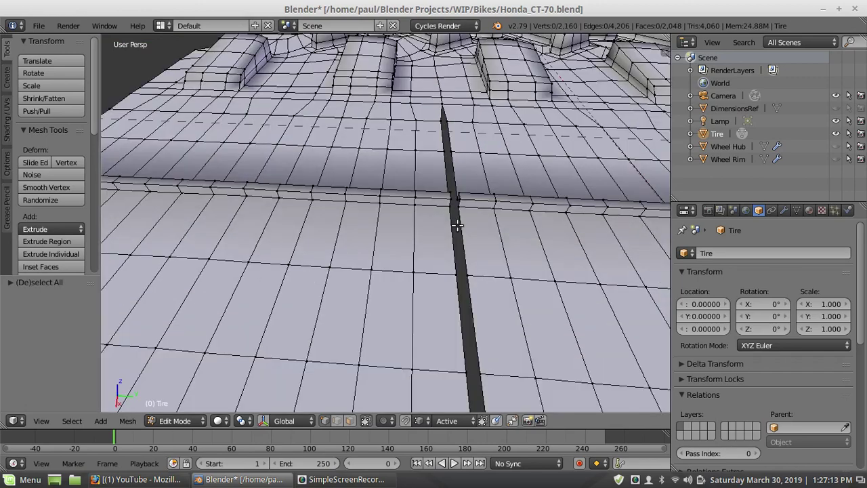
scroll(437, 131, "down", 10)
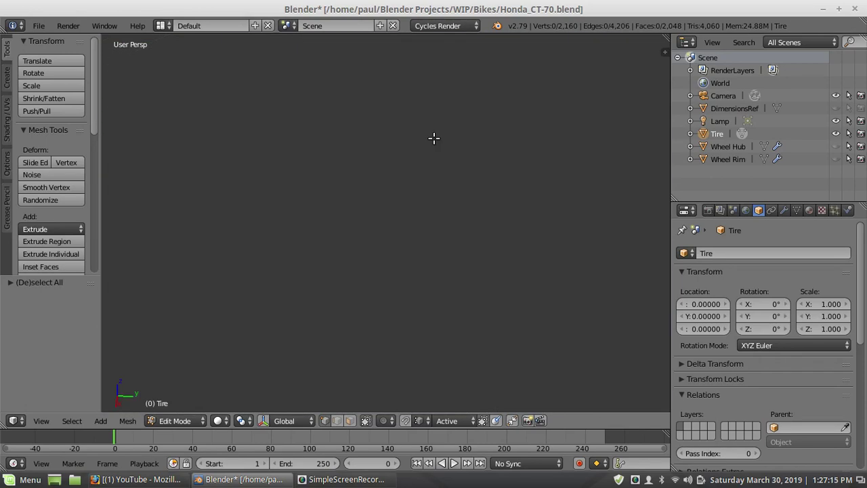
scroll(433, 138, "up", 6)
scroll(398, 178, "up", 2)
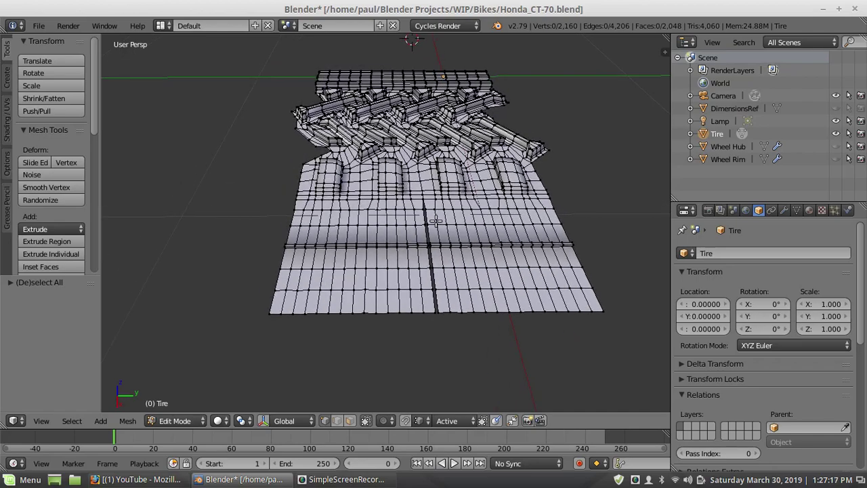
middle_click_drag(410, 305, 470, 312)
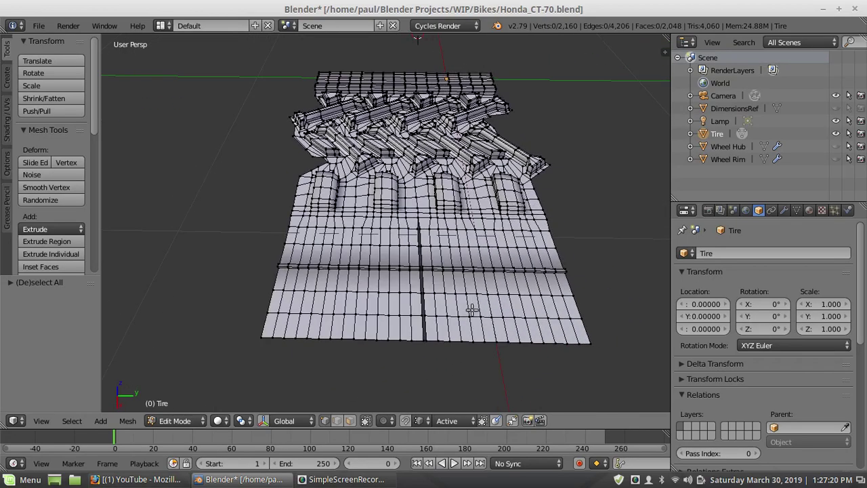
left_click(424, 337)
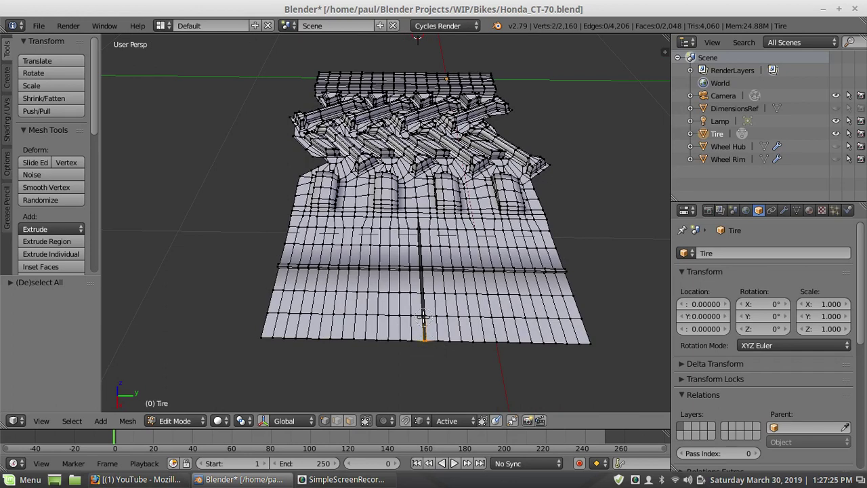
right_click(423, 316, "shift")
right_click(422, 292, "shift")
right_click(420, 238, "ctrl")
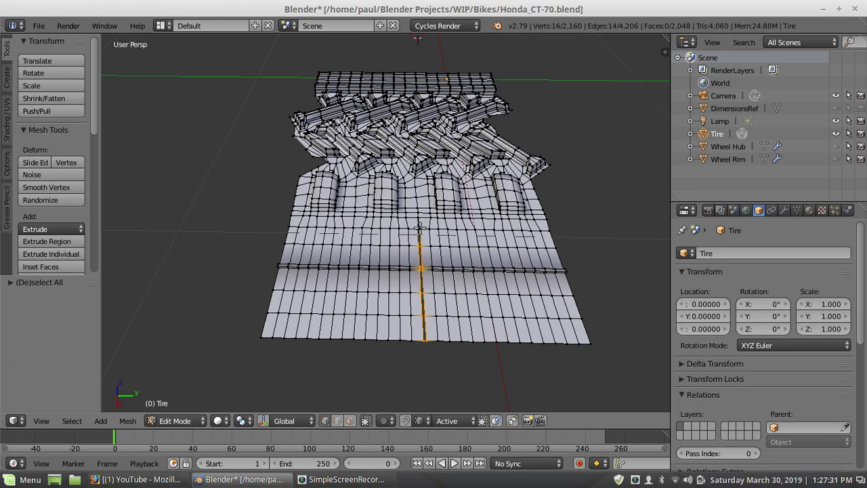
right_click(420, 228, "ctrl")
Add the top seam vertex to the selection and check the seam from above
scroll(455, 262, "up", 5)
middle_click_drag(455, 262, 407, 237)
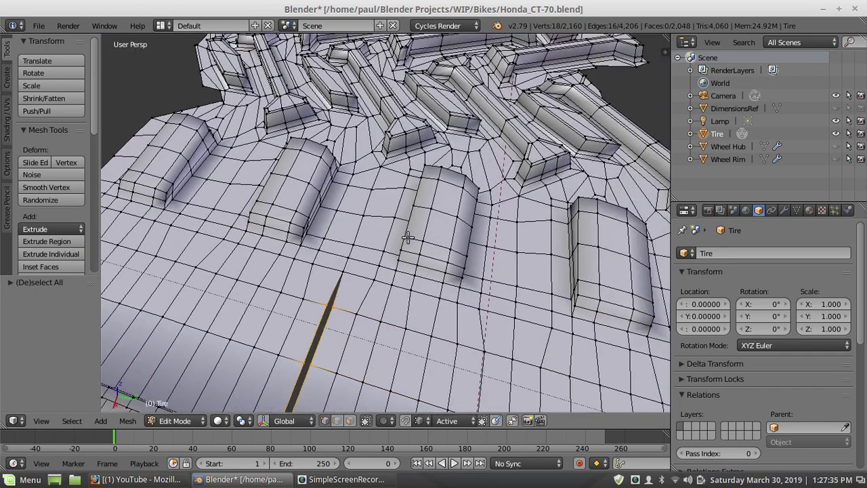
scroll(364, 267, "down", 5)
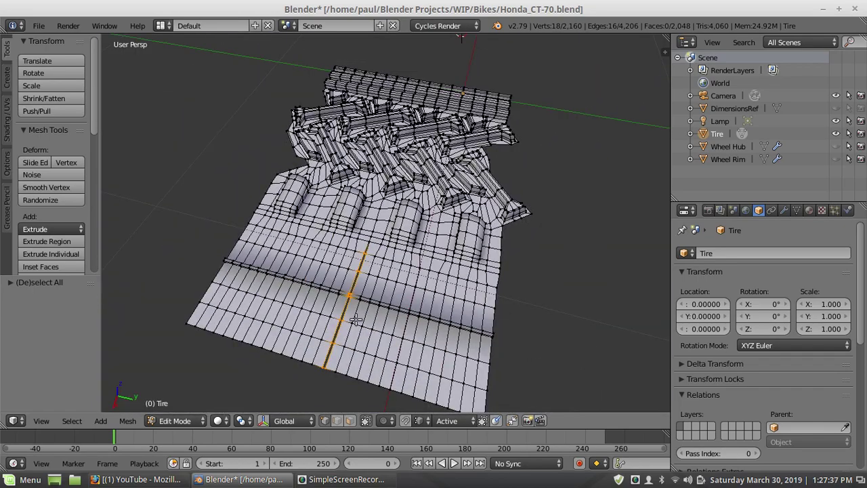
scroll(378, 309, "up", 3)
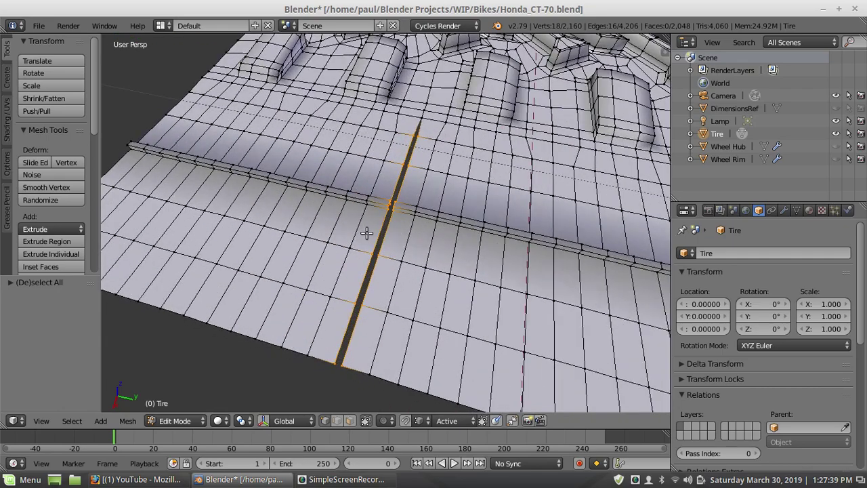
middle_click_drag(354, 215, 402, 220)
scroll(397, 190, "up", 2)
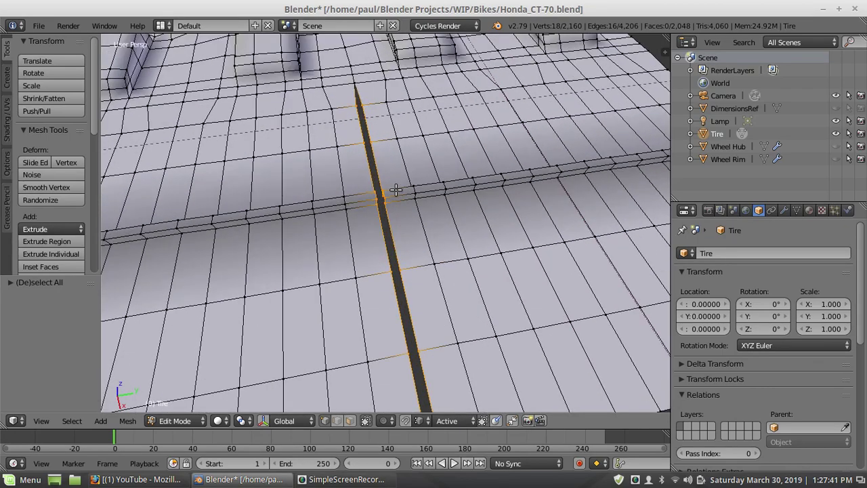
right_click(361, 110, "shift")
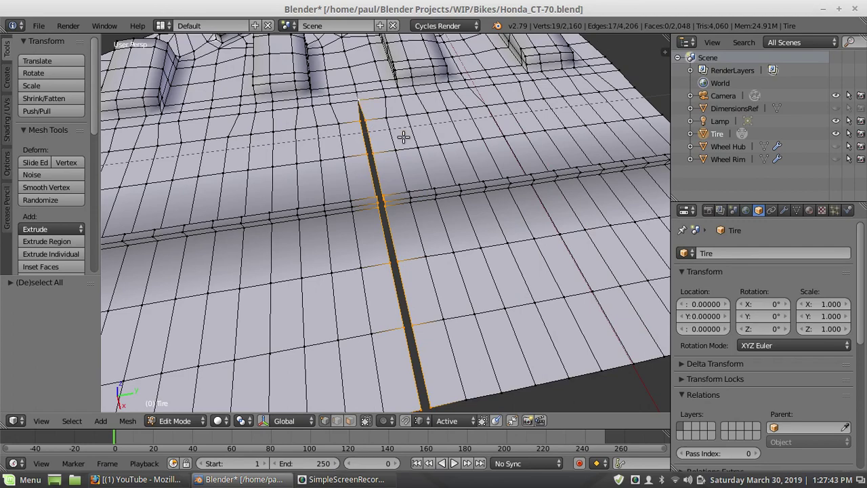
middle_click_drag(401, 248, 379, 236)
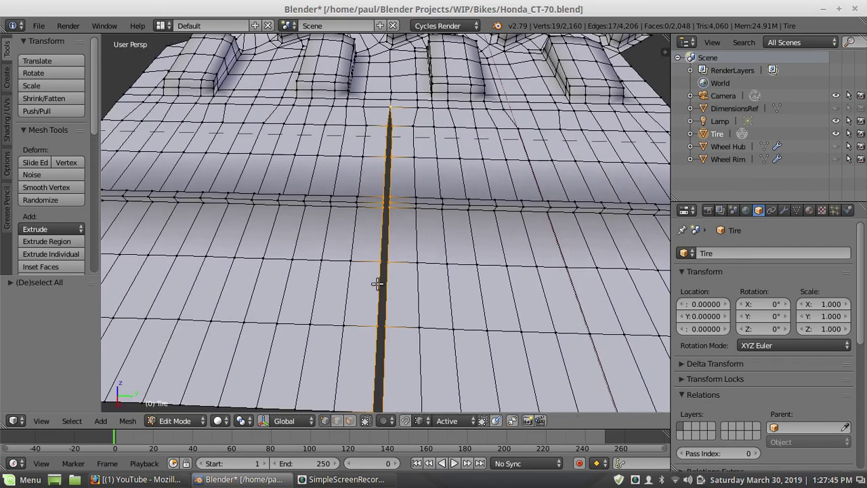
middle_click_drag(375, 288, 403, 233)
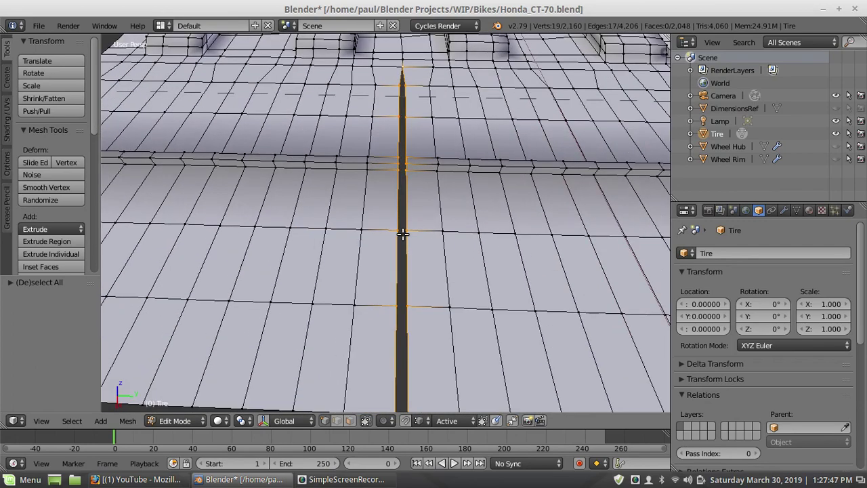
scroll(402, 233, "down", 2)
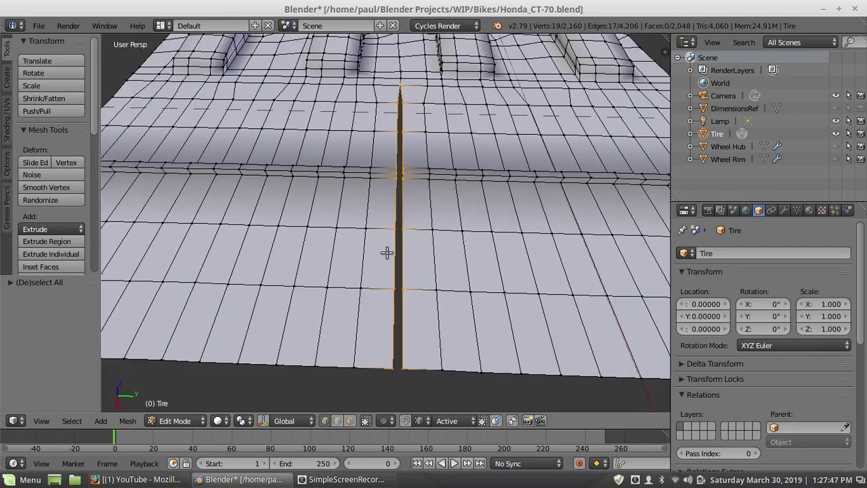
Set the Pivot Point to Median Point, then orbit around the seam to inspect it
left_click(241, 421)
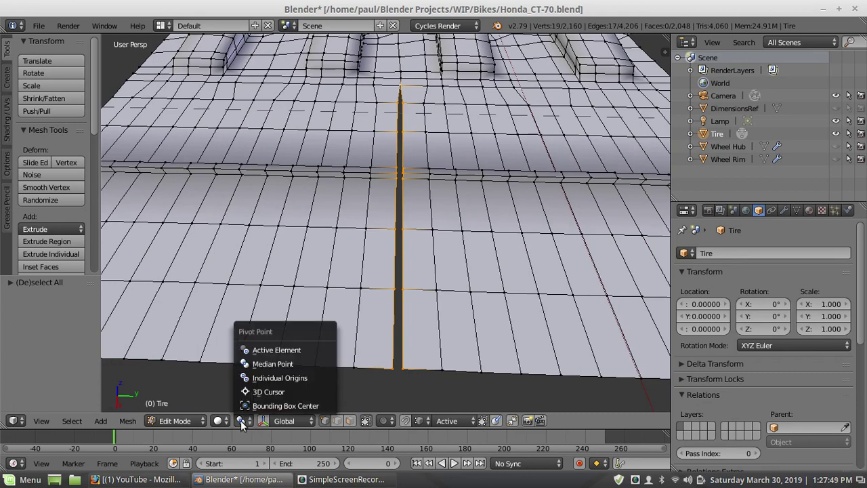
left_click(262, 367)
middle_click_drag(232, 295, 252, 292)
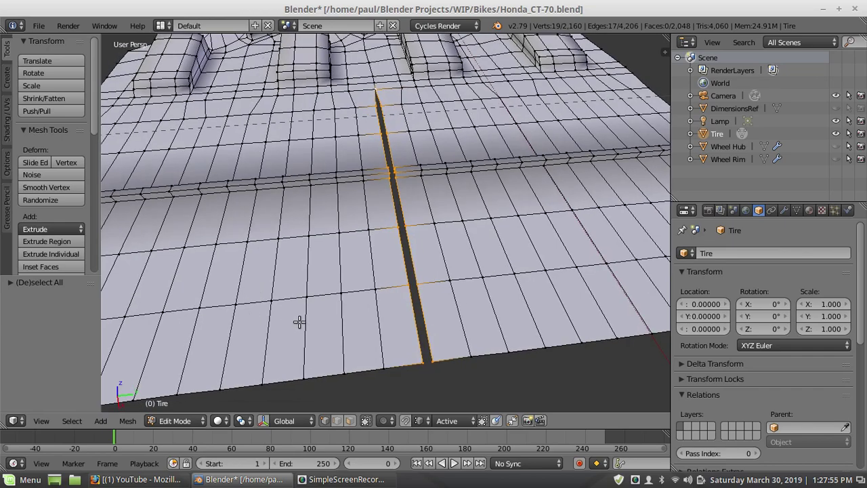
mouse_move(434, 290)
middle_mouse_down()
mouse_move(429, 273)
mouse_move(414, 269)
mouse_move(434, 273)
mouse_move(422, 276)
mouse_move(429, 281)
middle_mouse_up()
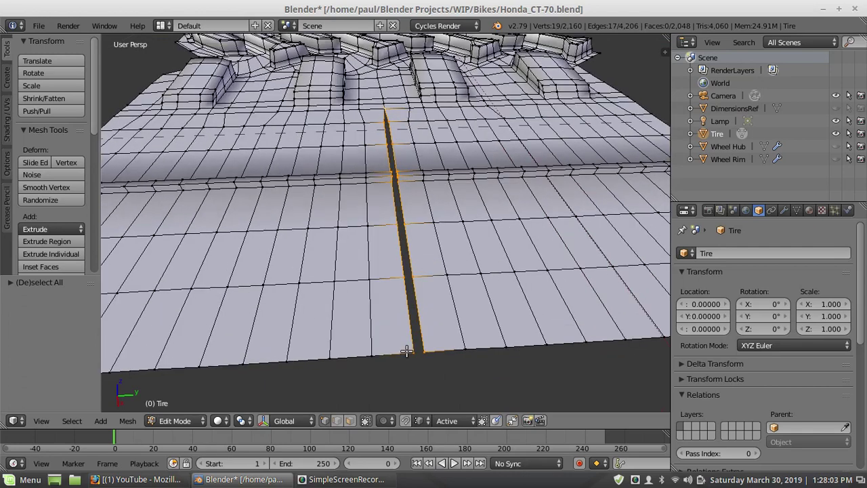
middle_click_drag(239, 362, 257, 350)
middle_click_drag(458, 304, 416, 301)
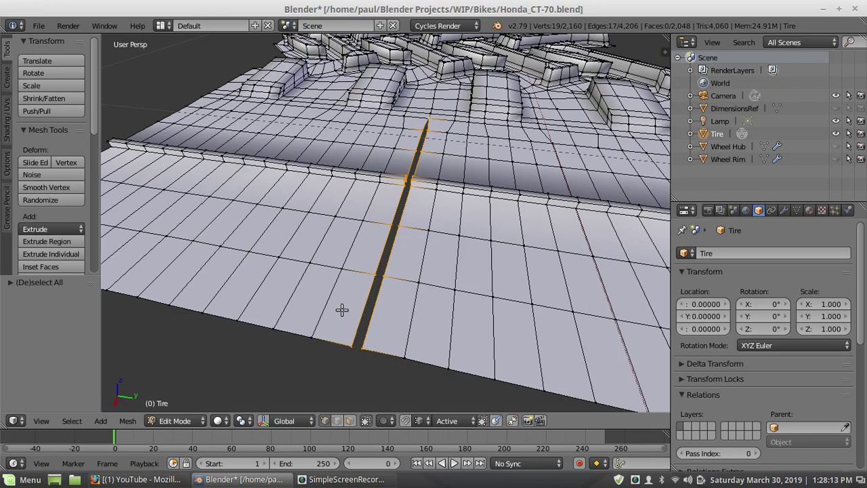
middle_click_drag(335, 312, 370, 332)
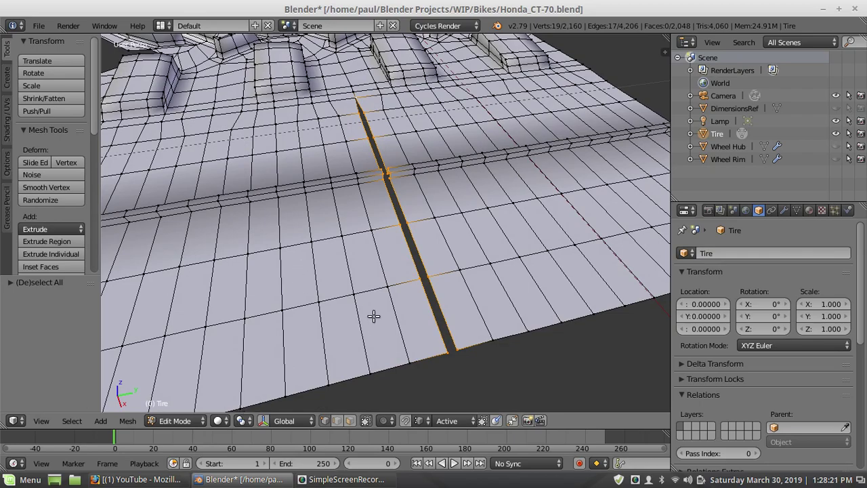
mouse_move(373, 316)
middle_mouse_down()
mouse_move(339, 306)
mouse_move(361, 310)
middle_mouse_up()
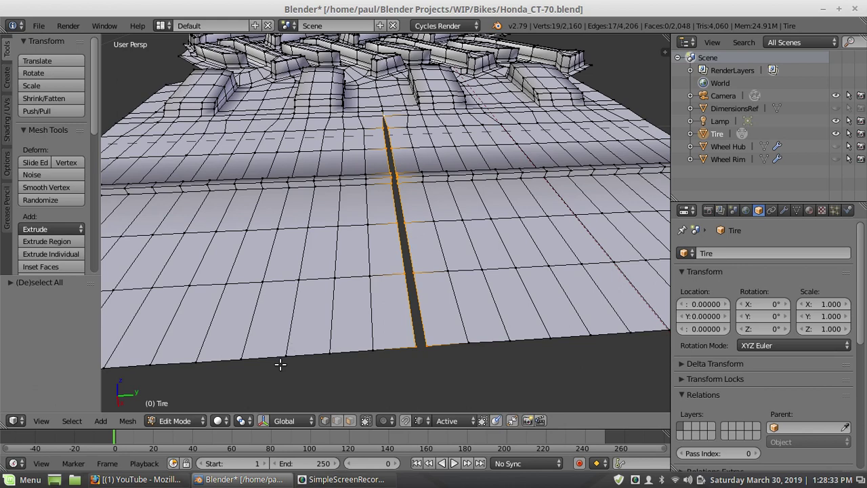
Set the transform pivot point to Active Element after cancelling a first scale attempt
key("s")
type("y")
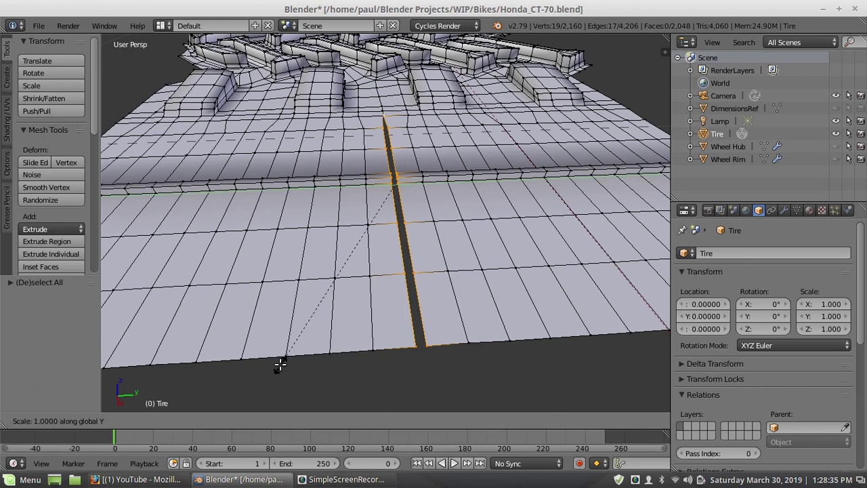
type("0")
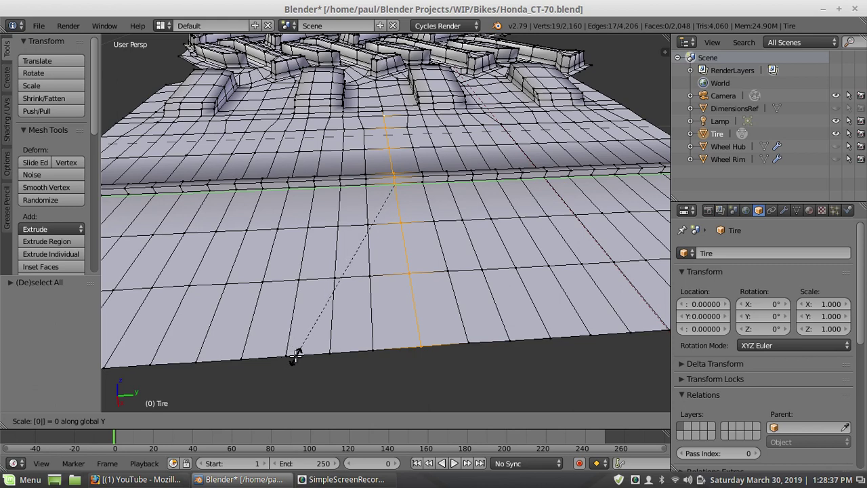
key("Escape")
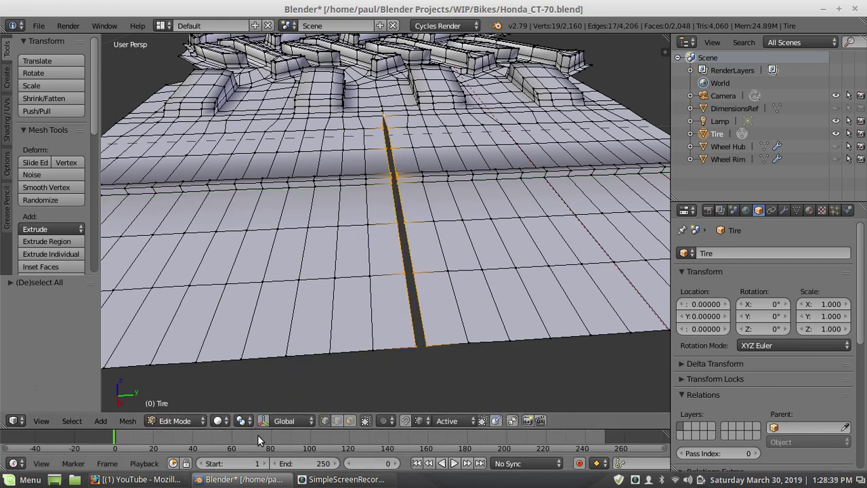
left_click(242, 420)
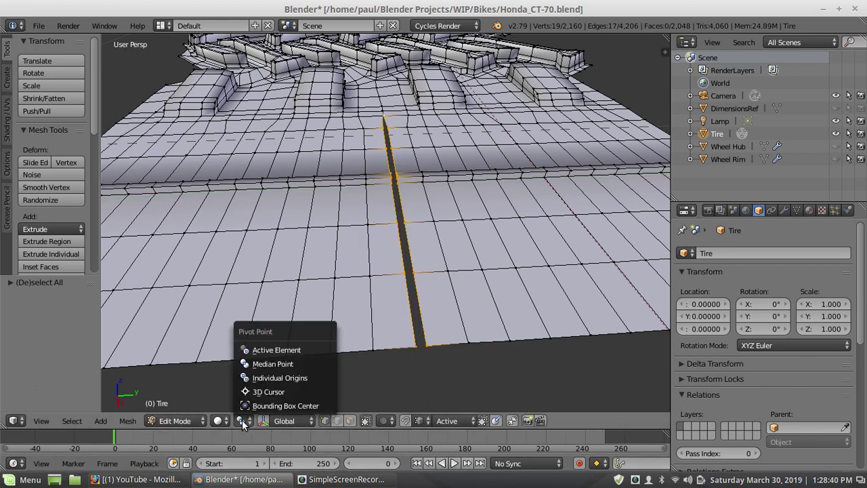
left_click(268, 347)
Scale the selected edge loops to 0 along Y, closing the centre gap
scroll(360, 237, "up", 3)
scroll(364, 222, "down", 2)
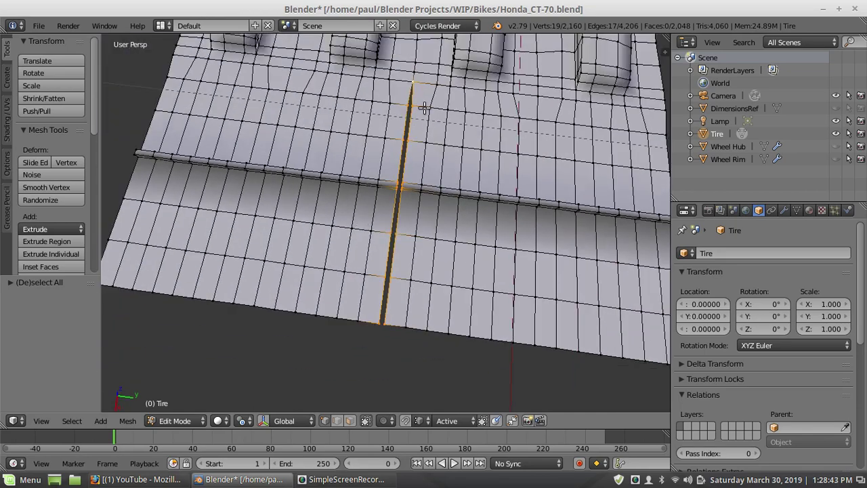
scroll(341, 281, "down", 2)
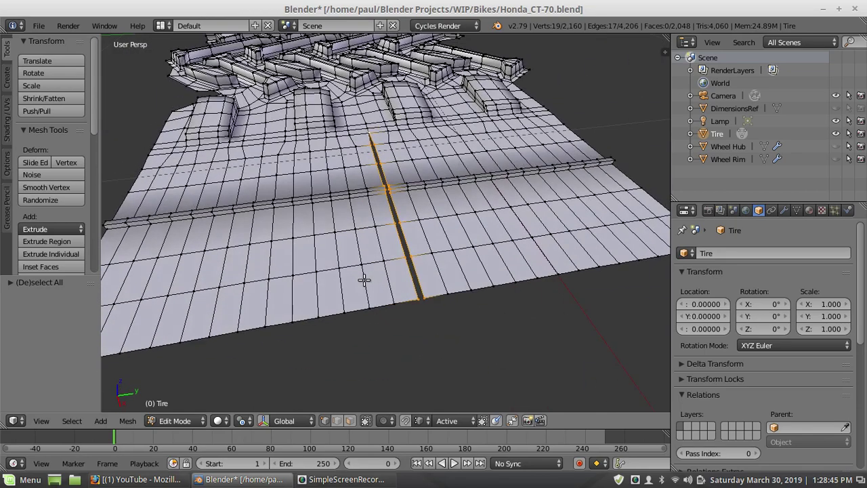
middle_click_drag(362, 280, 357, 135)
scroll(357, 135, "up", 2)
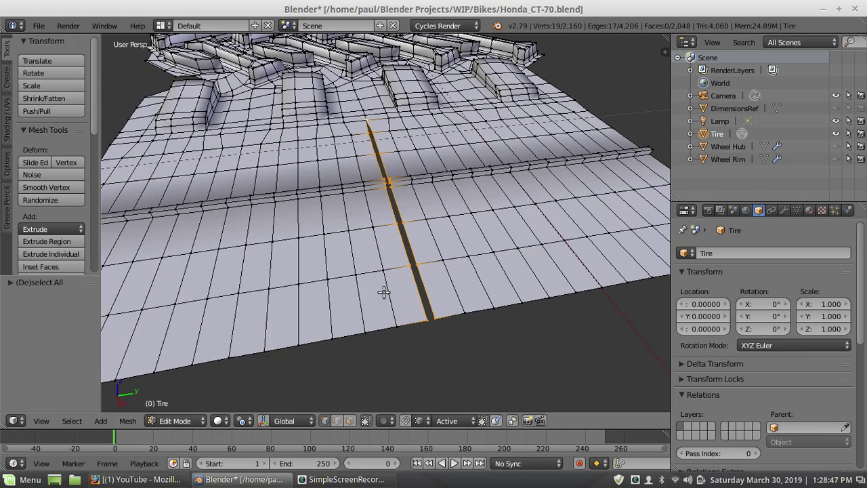
key("s")
key("y")
key("0")
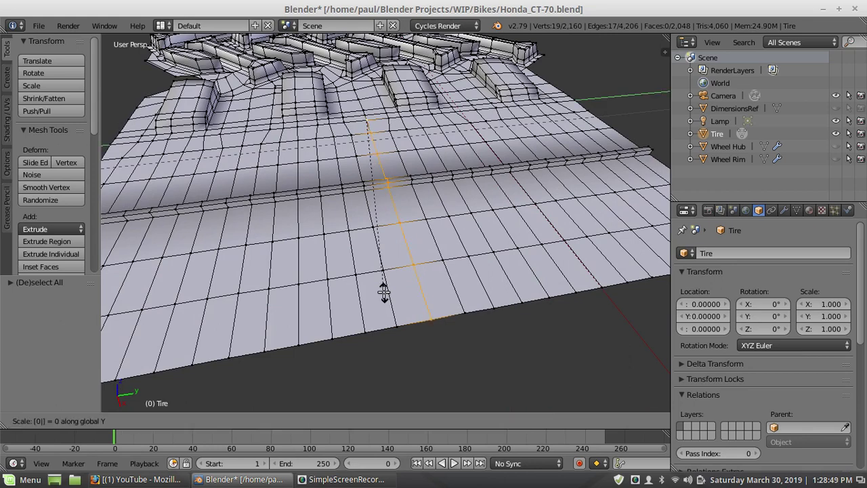
key("Return")
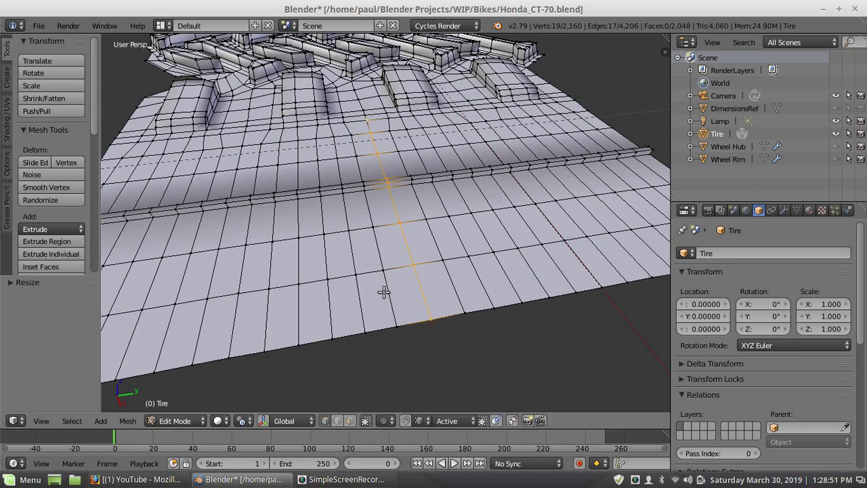
scroll(384, 292, "down", 3)
Select the connected right half of the tread strip
key("a")
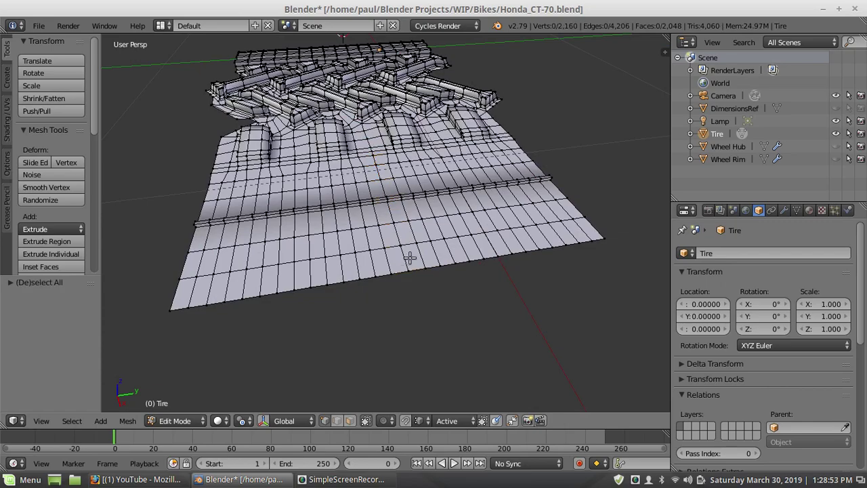
middle_click_drag(406, 253, 381, 229)
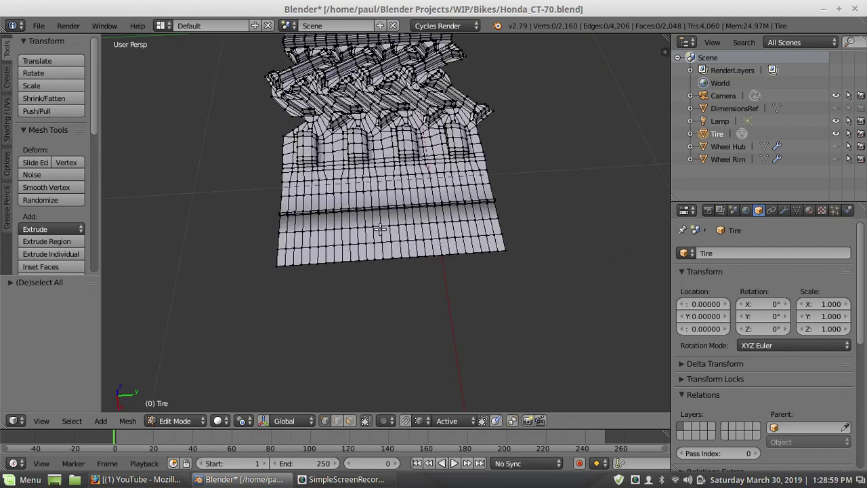
key("l")
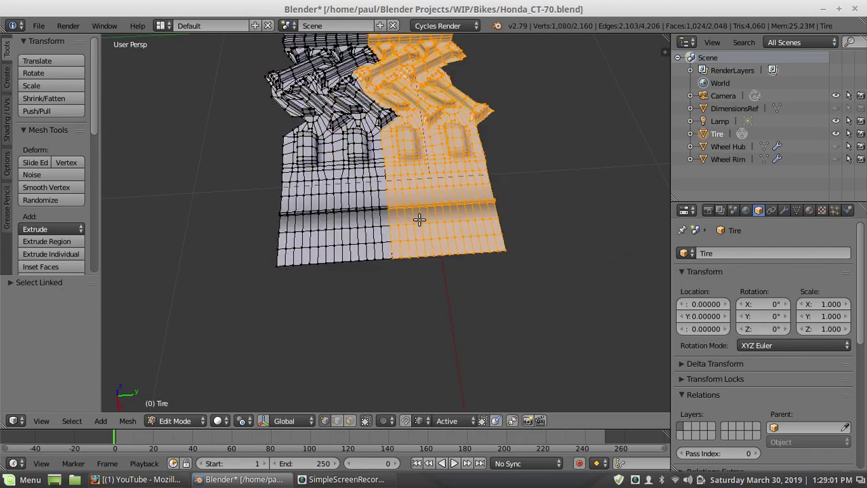
scroll(414, 257, "up", 5)
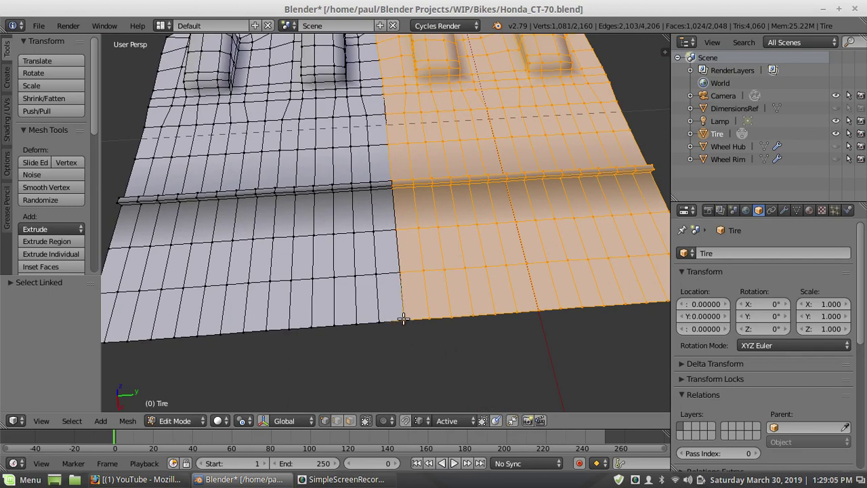
key("a")
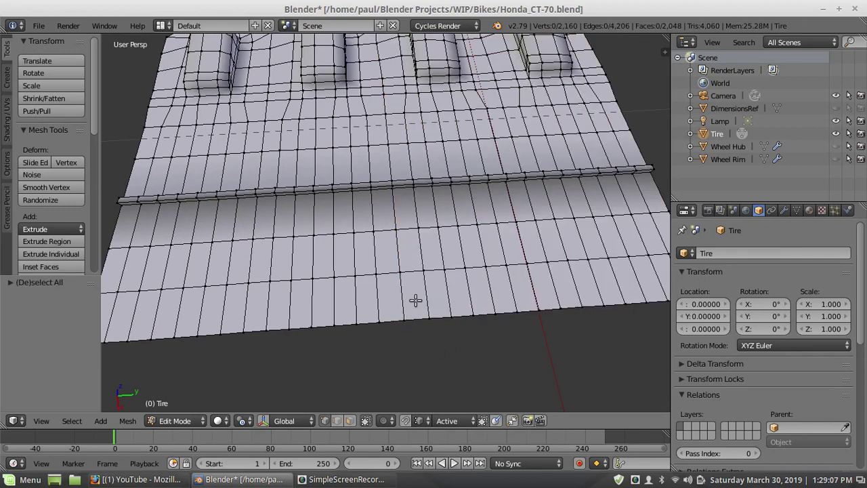
key("l")
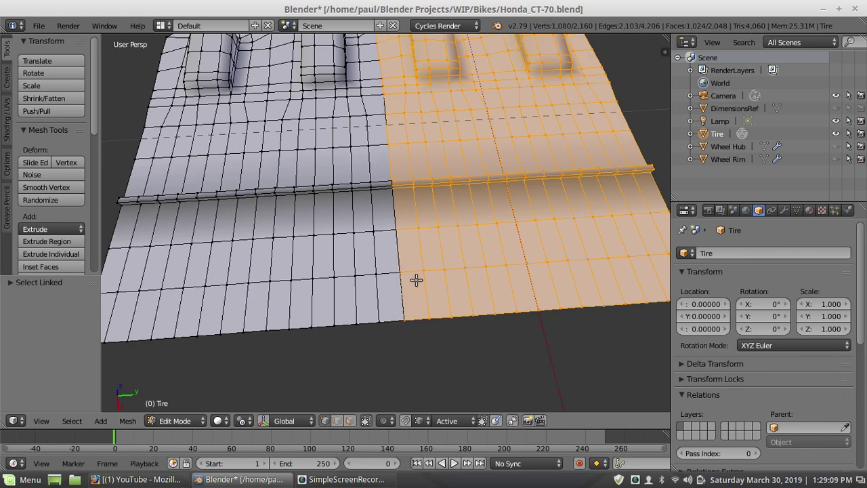
scroll(419, 277, "down", 3)
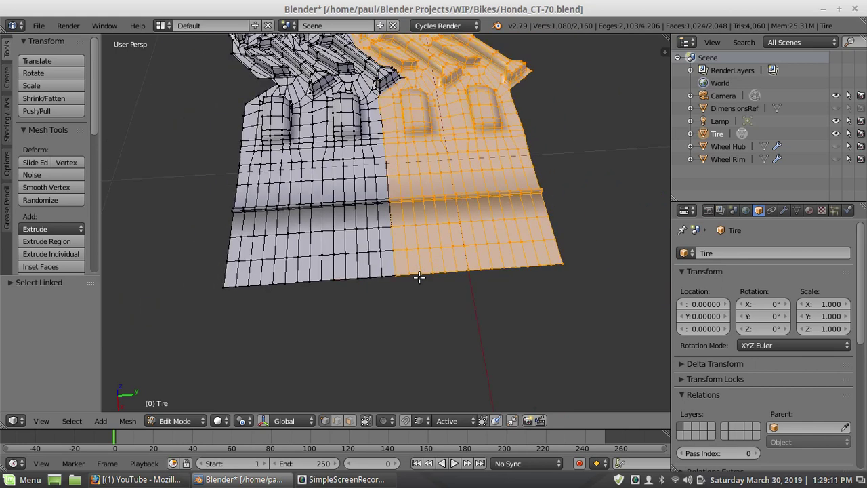
Move the right half 0.0521 along global Y, then select one of its vertices
key("g")
key("y")
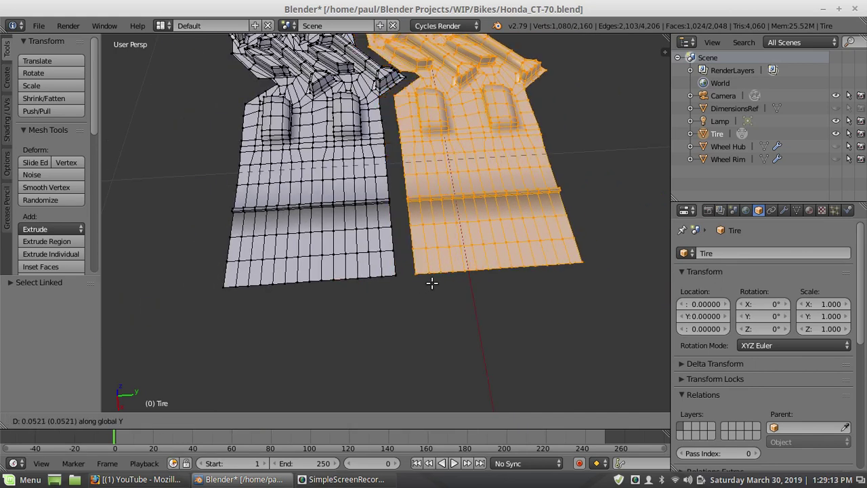
left_click(431, 283)
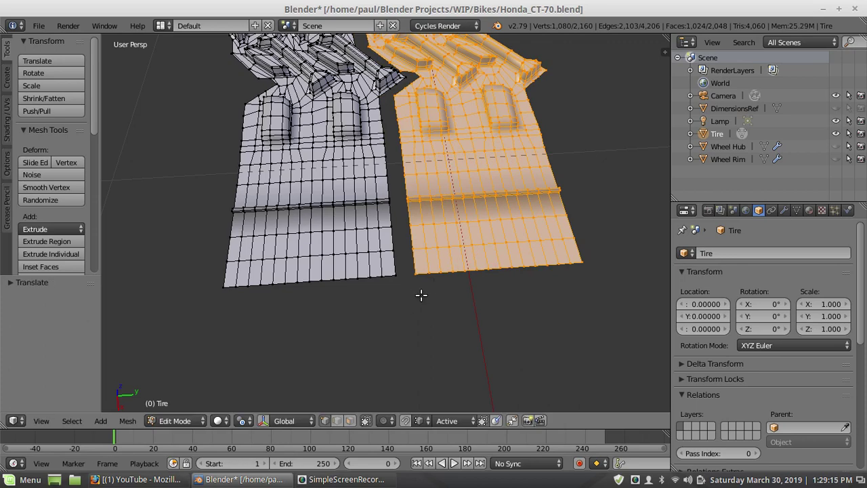
scroll(421, 295, "up", 3)
right_click(440, 314)
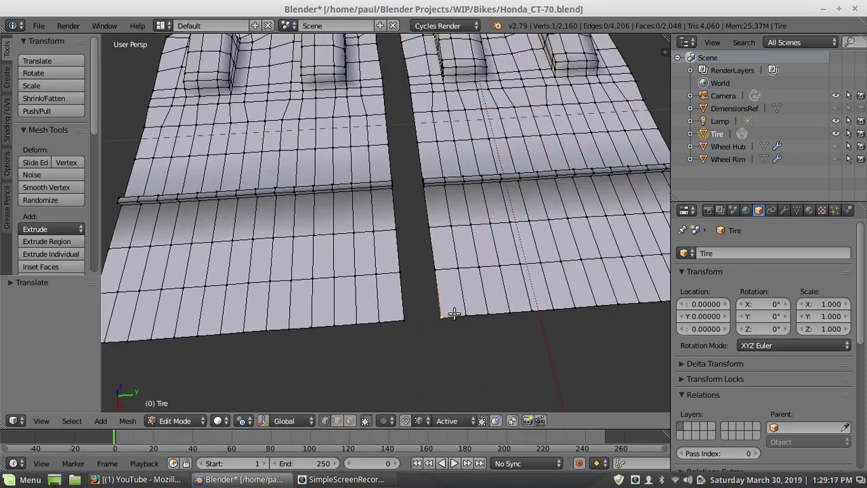
Move the right half back along Y so it meets the left half
key("l")
scroll(425, 314, "down", 2)
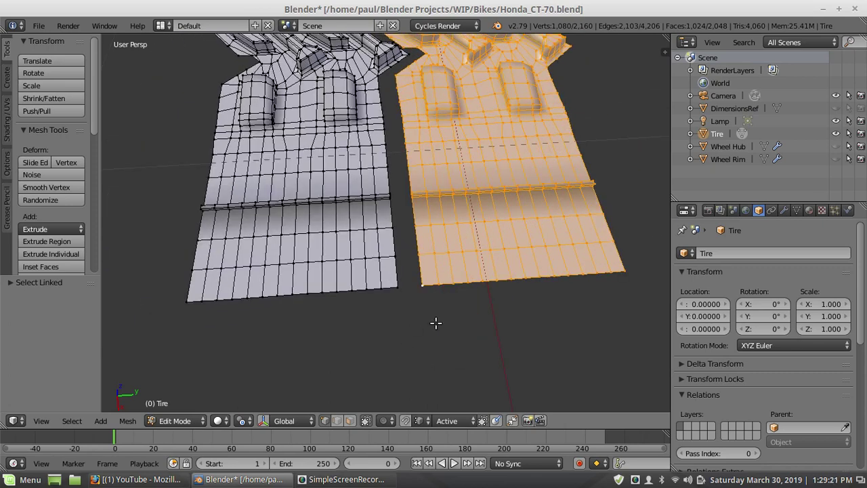
key("g")
key("y")
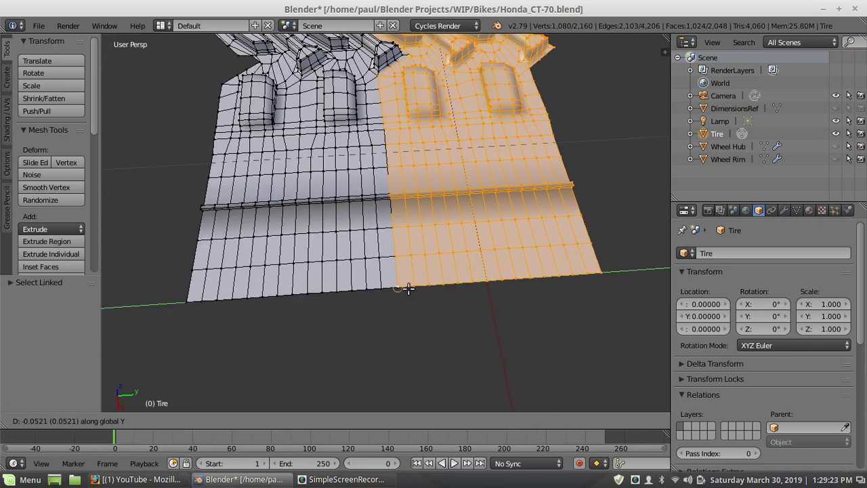
left_click(408, 290)
key("g")
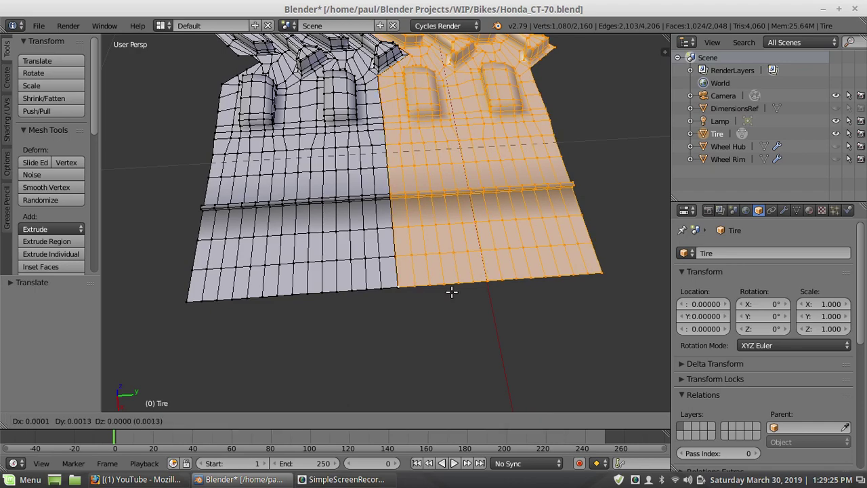
left_click(409, 287)
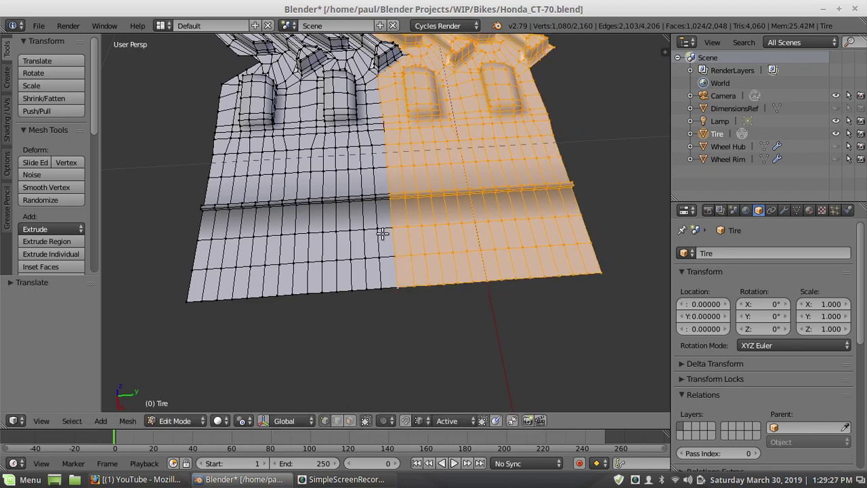
Select both connected halves of the tread strip
middle_click_drag(384, 232, 383, 258)
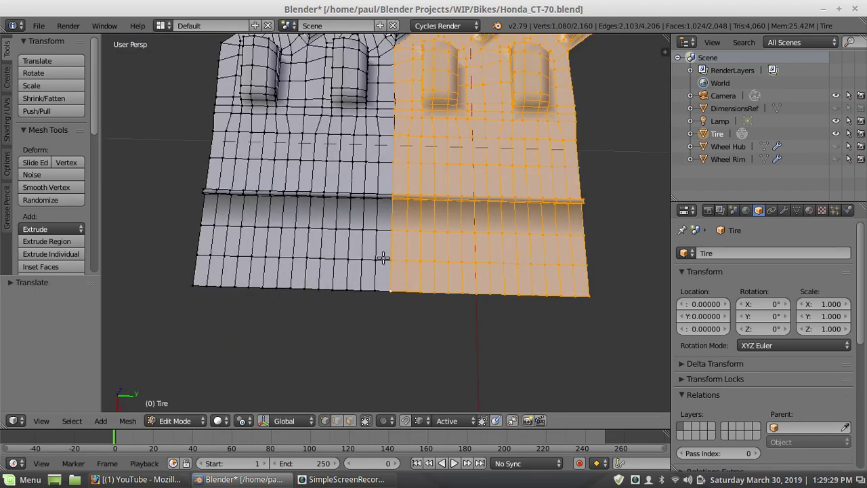
scroll(410, 128, "down", 5)
scroll(406, 132, "up", 8)
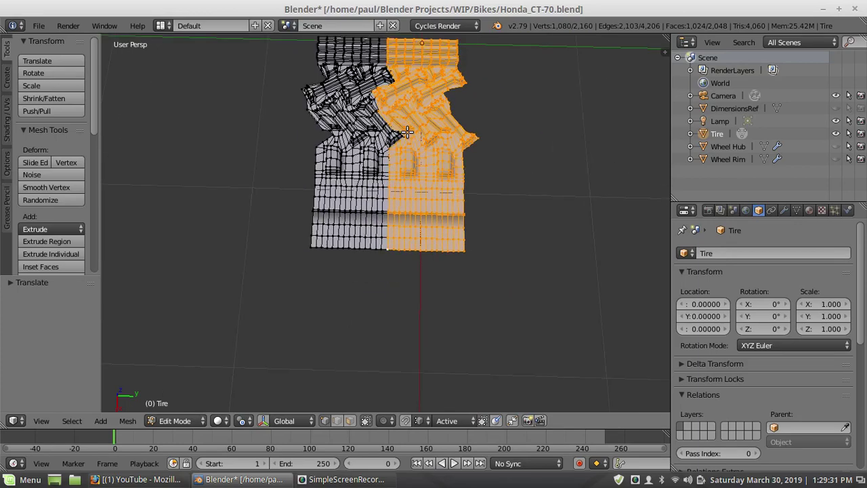
middle_click_drag(412, 136, 421, 165)
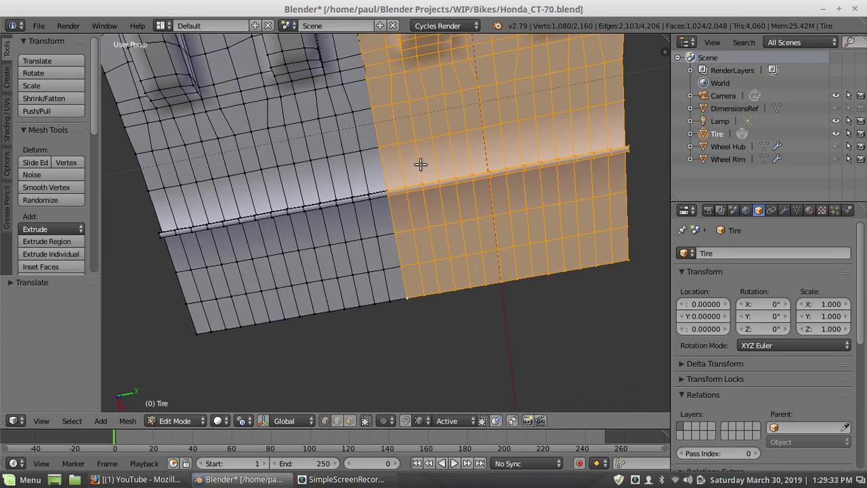
scroll(421, 165, "down", 4)
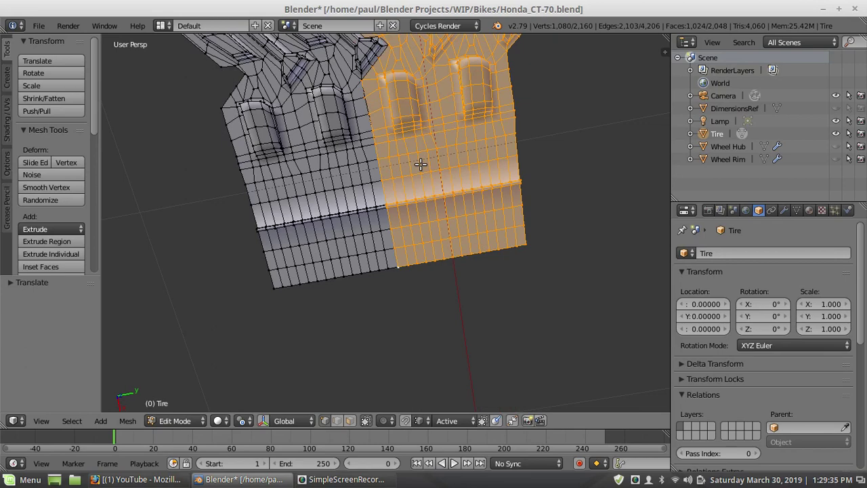
scroll(377, 115, "down", 3)
scroll(377, 116, "up", 2)
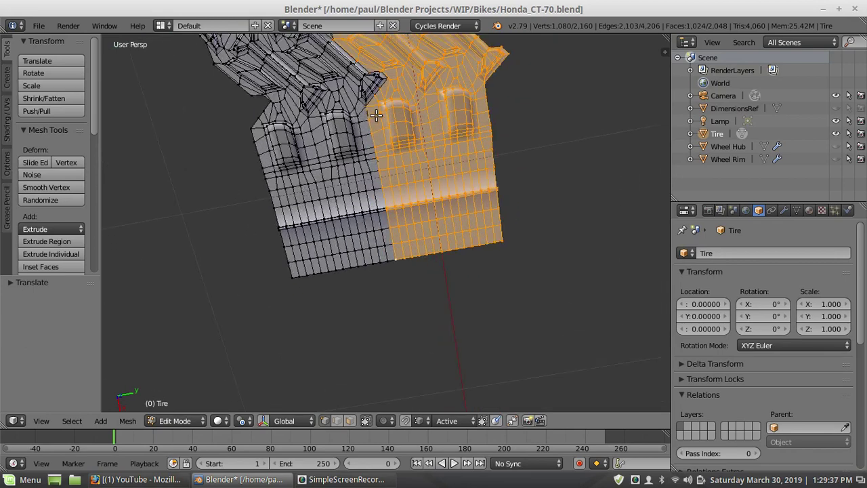
scroll(376, 116, "down", 1)
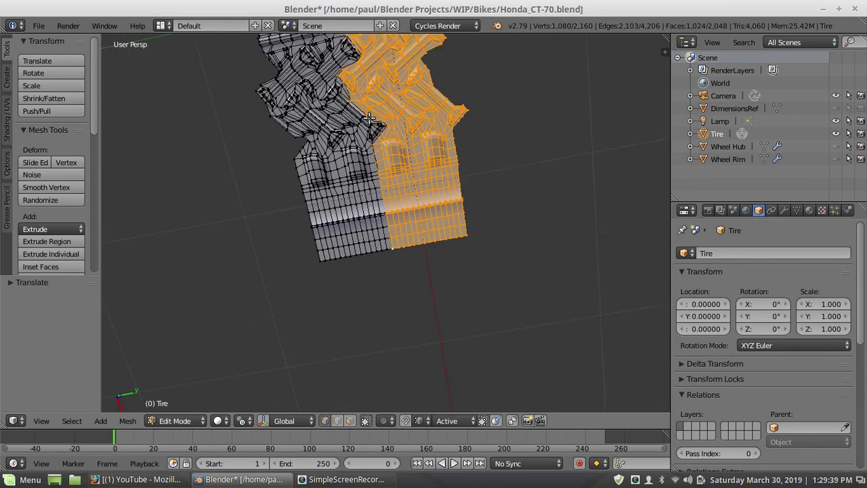
scroll(403, 155, "up", 1)
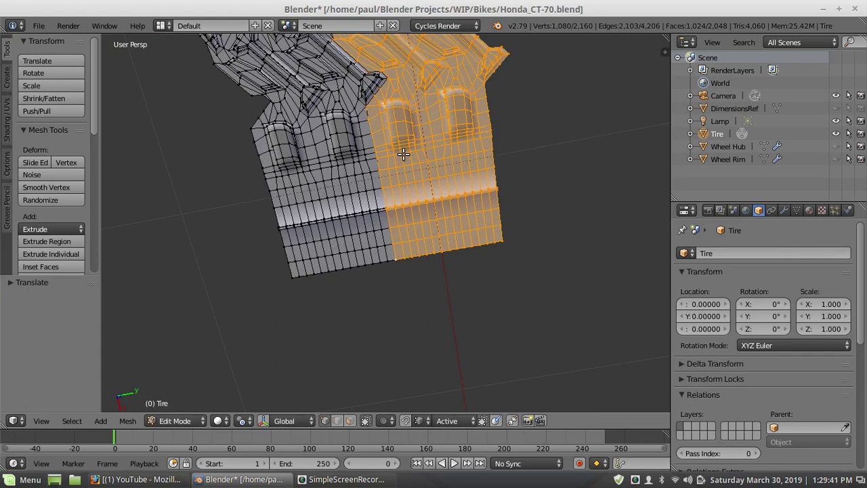
key("a")
key("ctrl+z")
key("l")
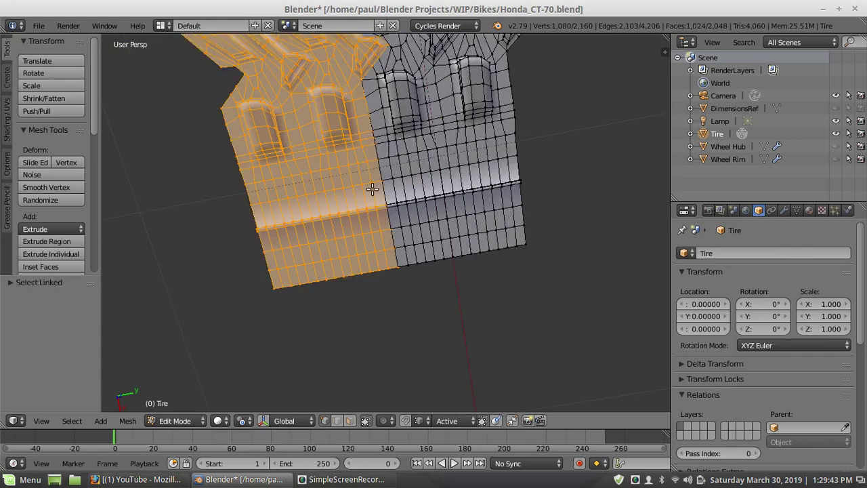
key("l")
scroll(360, 224, "down", 3)
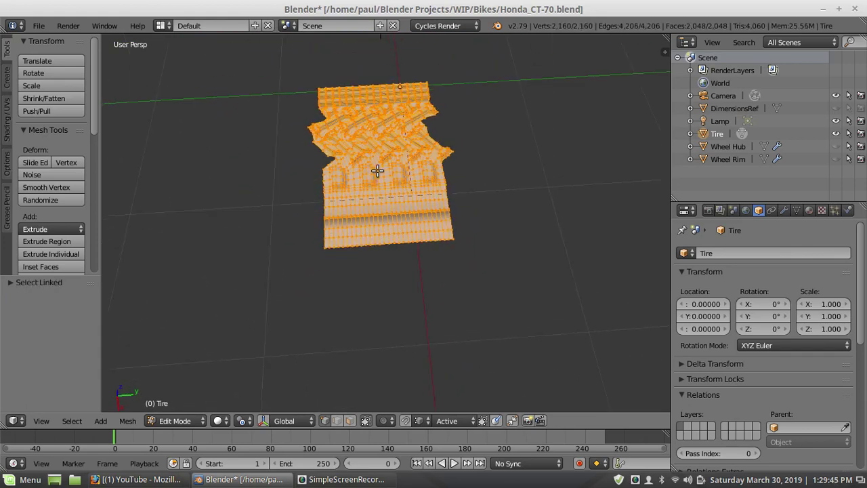
Run Remove Doubles to merge 54 duplicate vertices, then deselect all
key("w")
left_click(342, 210)
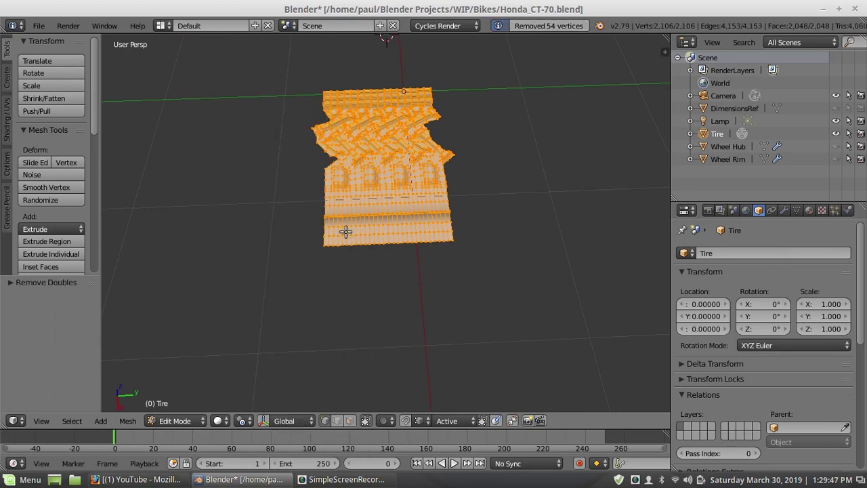
key("a")
scroll(357, 241, "up", 3)
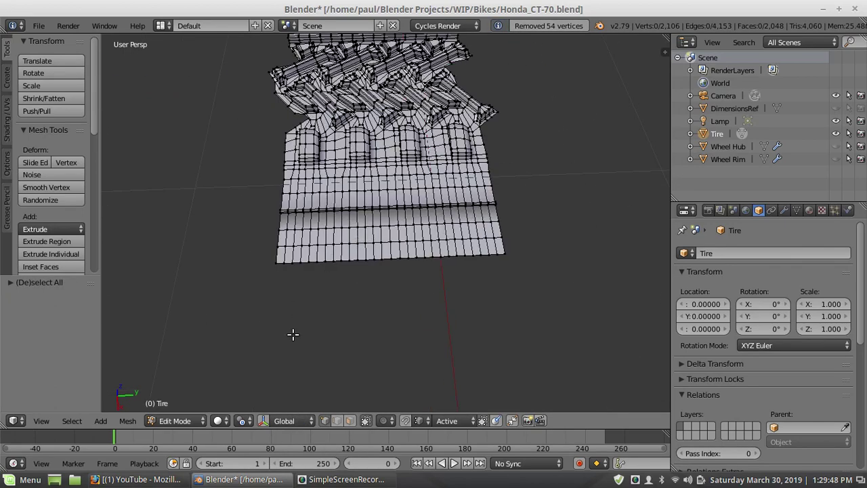
In Object Mode, add a Subdivision Surface modifier to the Tire
left_click(195, 420)
left_click(197, 405)
mouse_move(284, 271)
middle_mouse_down()
mouse_move(380, 258)
mouse_move(343, 253)
mouse_move(357, 234)
middle_mouse_up()
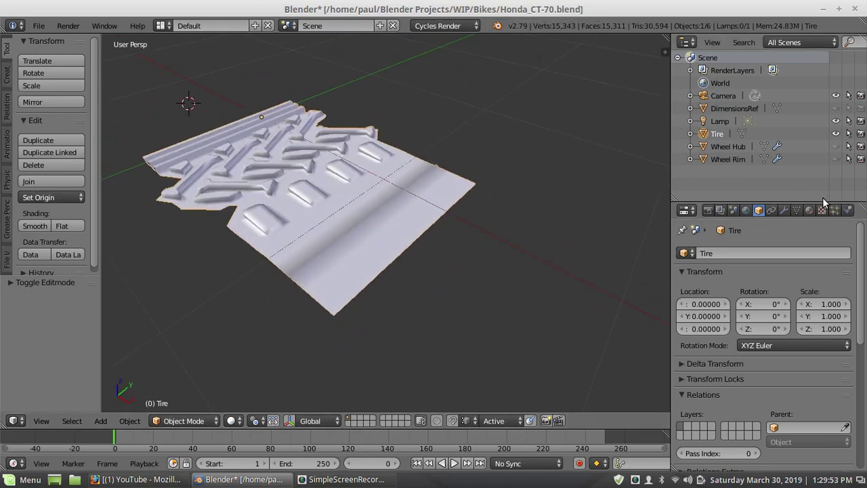
left_click(782, 210)
left_click(753, 228)
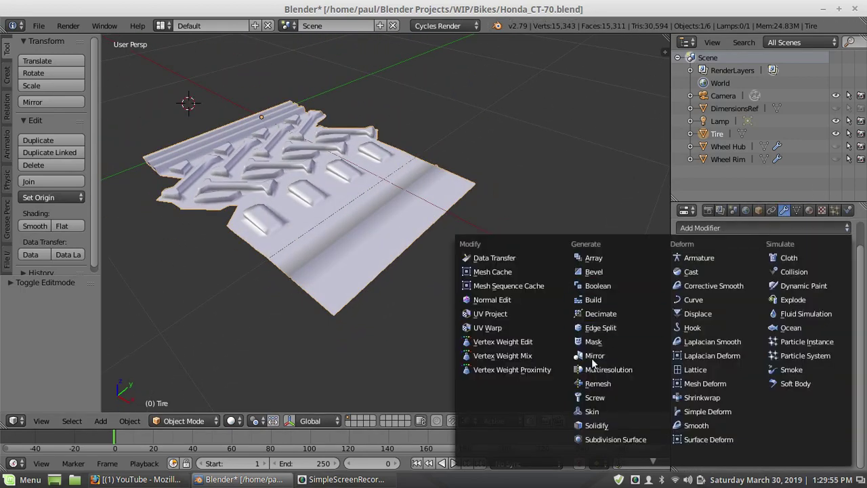
left_click(601, 439)
middle_click_drag(472, 233, 515, 228)
scroll(393, 264, "up", 3)
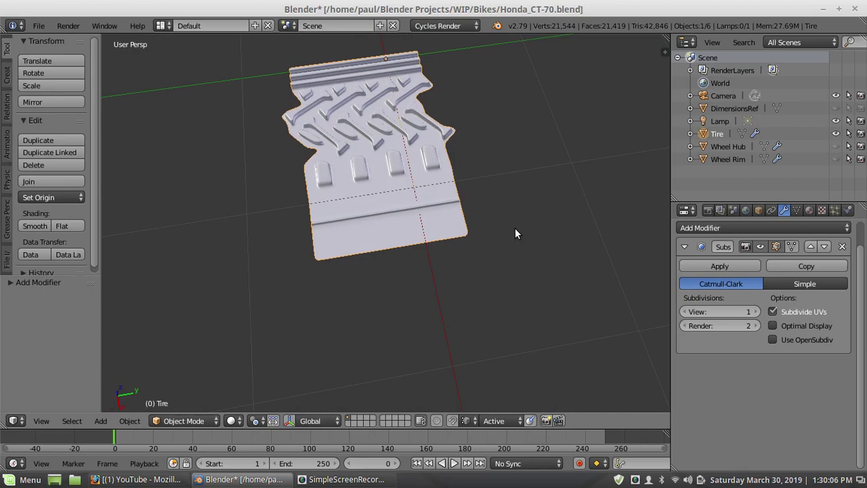
Turn off the modifier's viewport display and return to Edit Mode
left_click(760, 247)
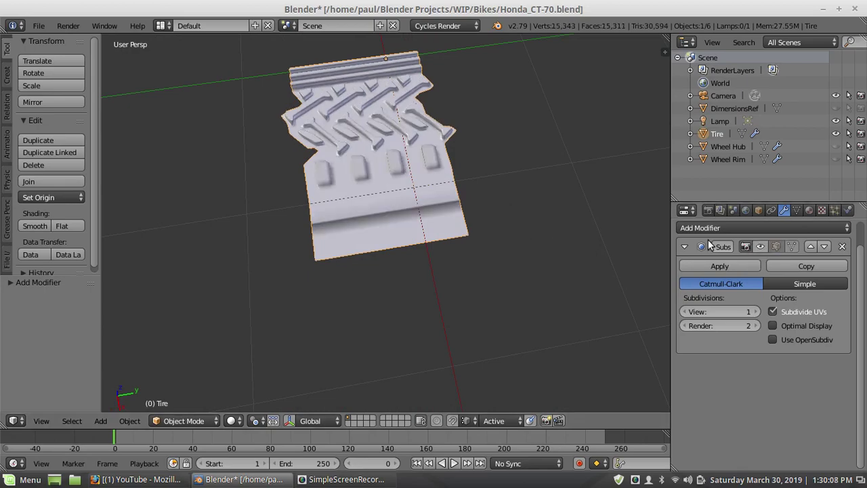
left_click(184, 421)
left_click(194, 392)
scroll(453, 248, "up", 2)
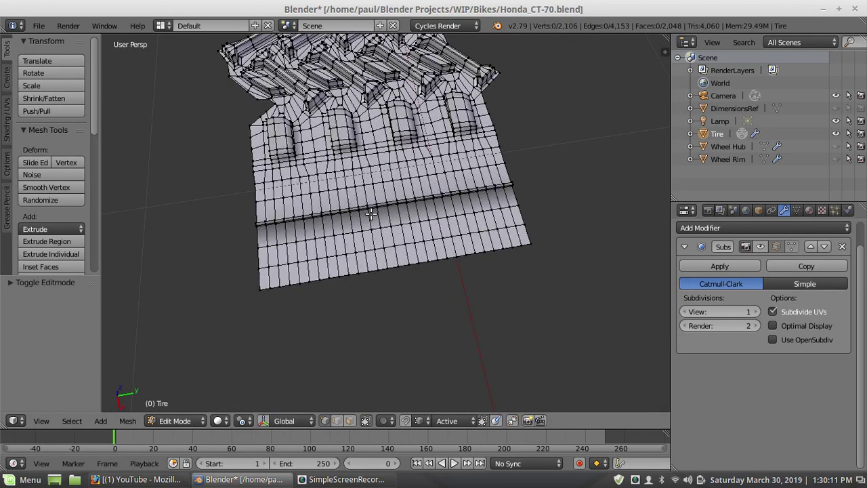
middle_click_drag(340, 194, 452, 220)
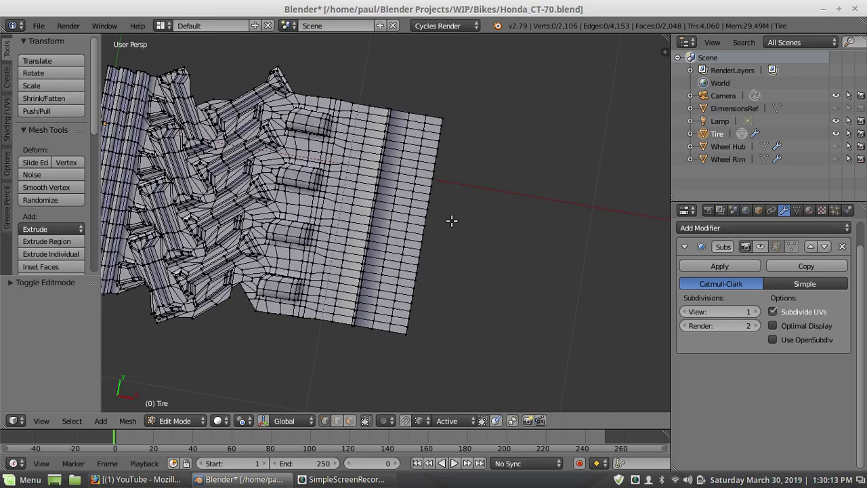
scroll(452, 220, "down", 2)
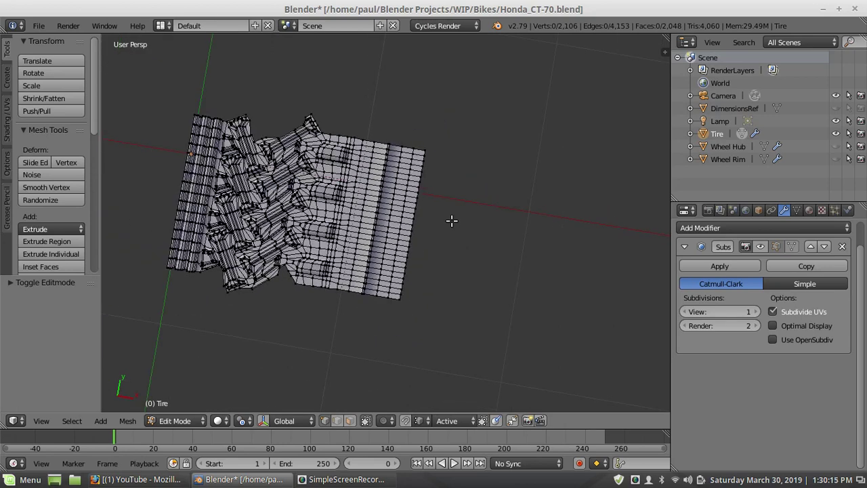
scroll(452, 220, "up", 1)
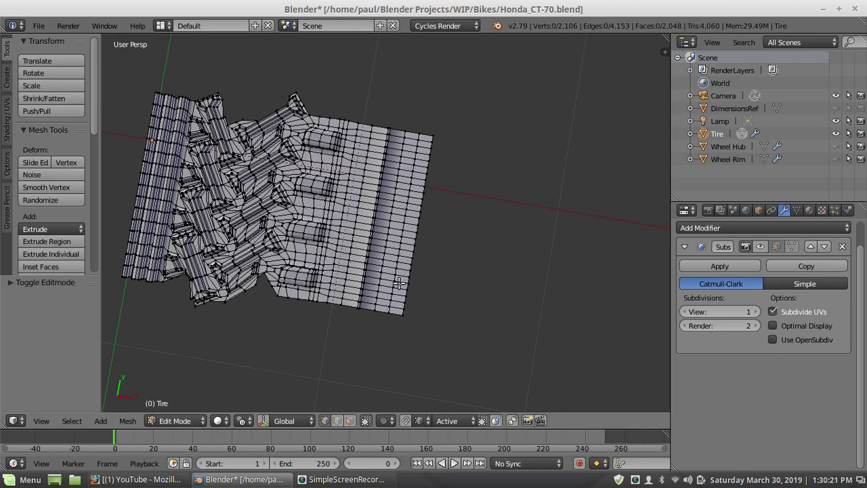
Switch to Top Ortho view and hide the Wheel background image in the Properties panel
key("KP_7")
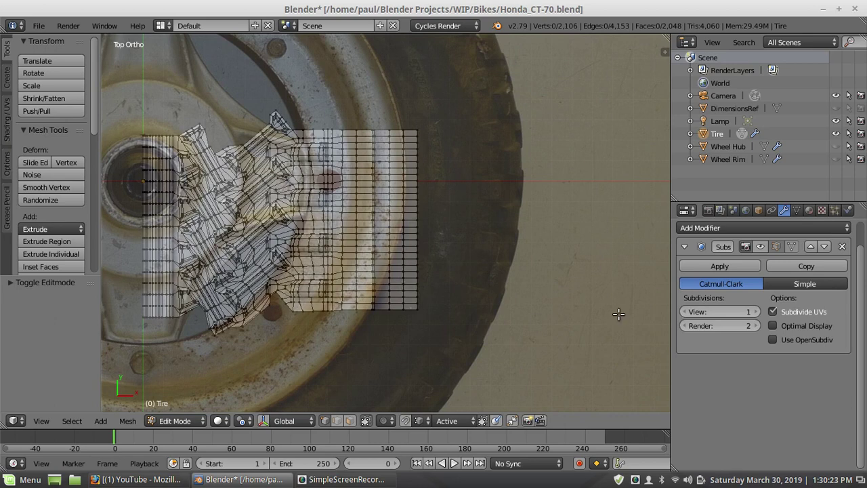
key("n")
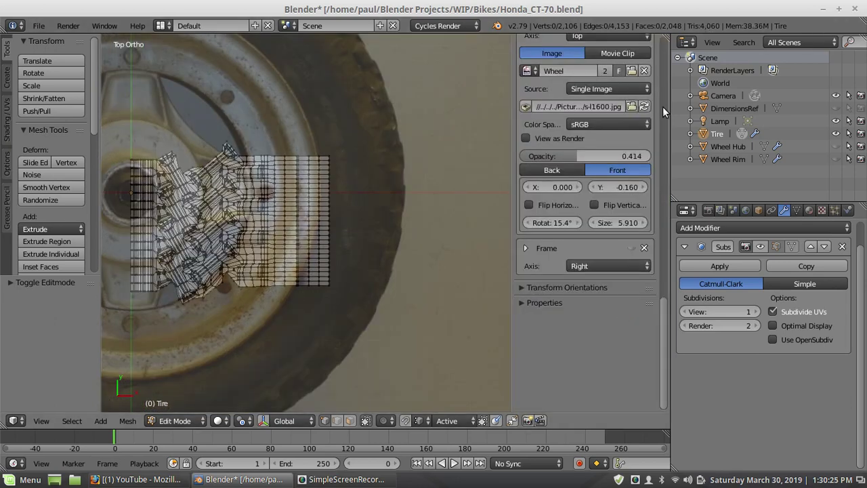
scroll(662, 106, "up", 6)
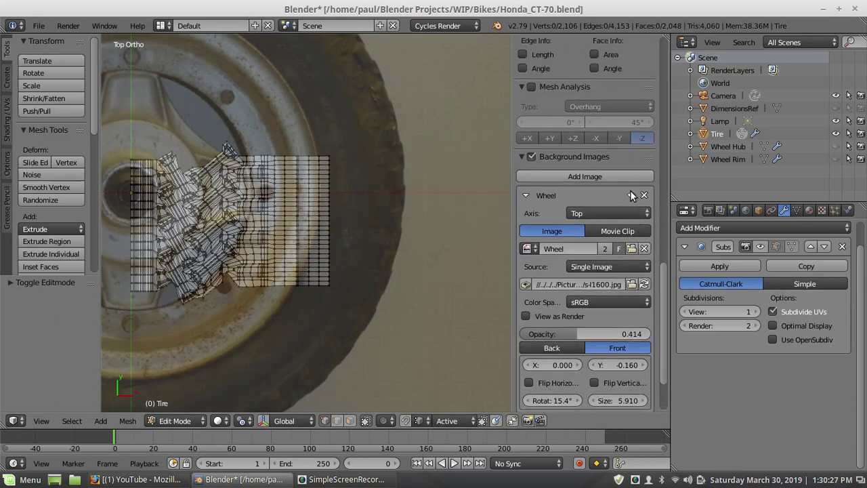
left_click(632, 196)
scroll(281, 238, "down", 4)
scroll(280, 238, "up", 3)
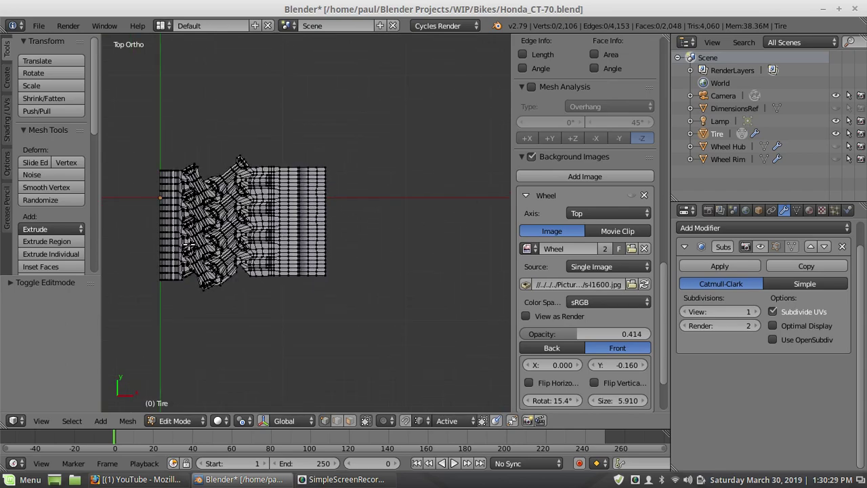
scroll(584, 237, "up", 3)
scroll(210, 200, "up", 2)
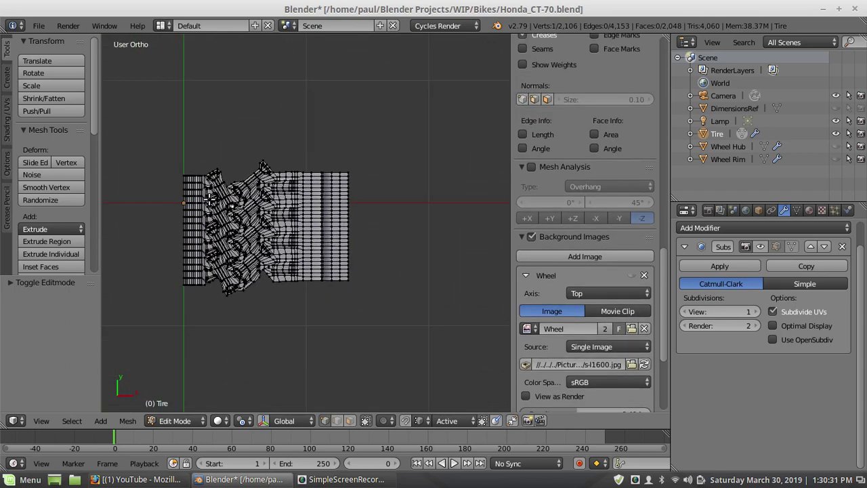
scroll(298, 330, "up", 3)
scroll(298, 330, "up", 1)
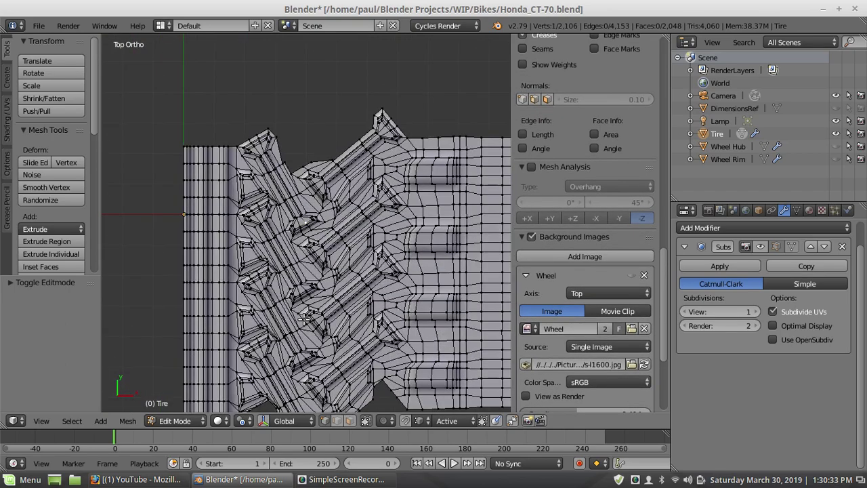
scroll(306, 318, "up", 1)
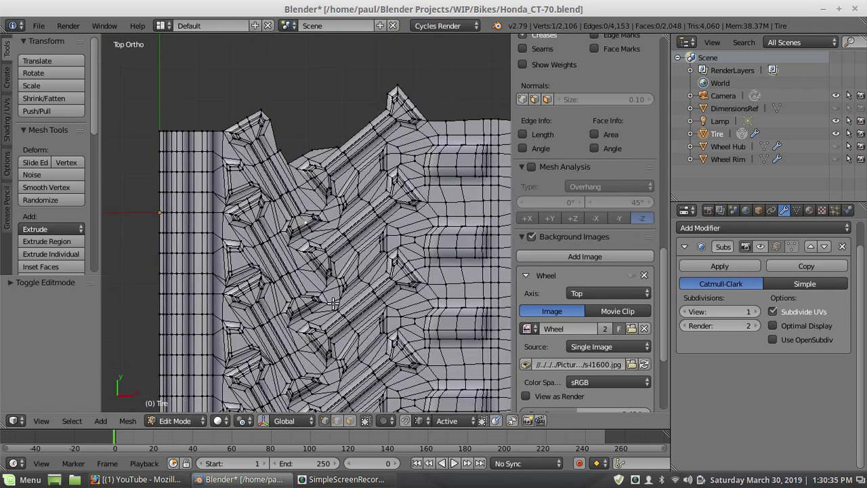
middle_click_drag(374, 296, 366, 229, "shift")
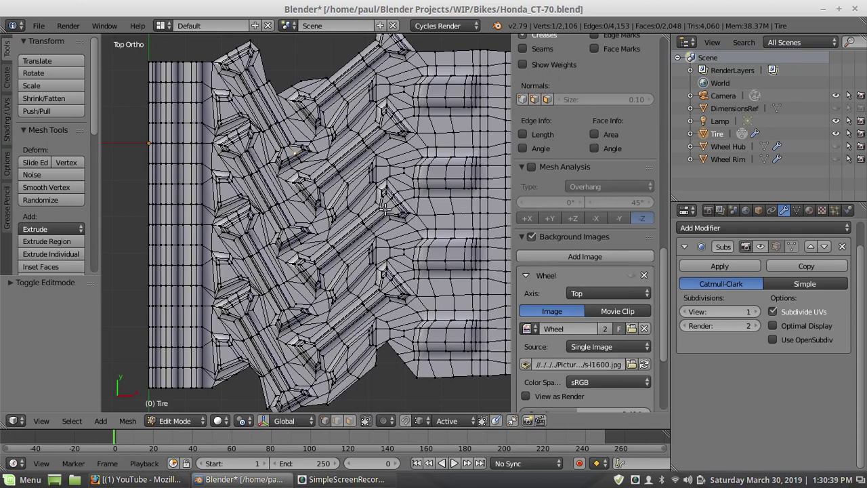
scroll(383, 212, "up", 1)
scroll(385, 210, "down", 2)
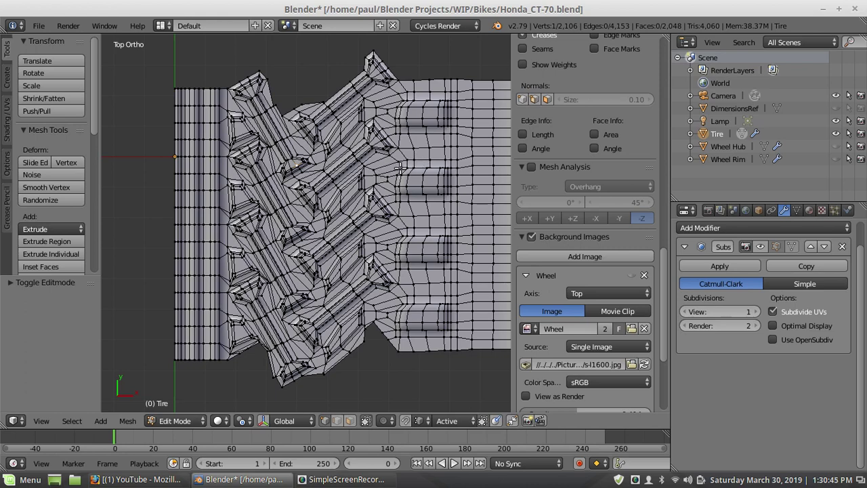
scroll(400, 169, "up", 1)
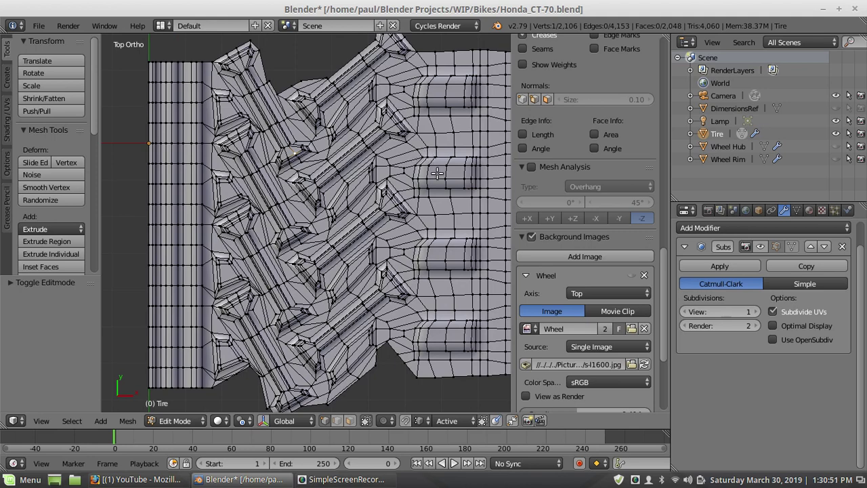
scroll(438, 173, "up", 1)
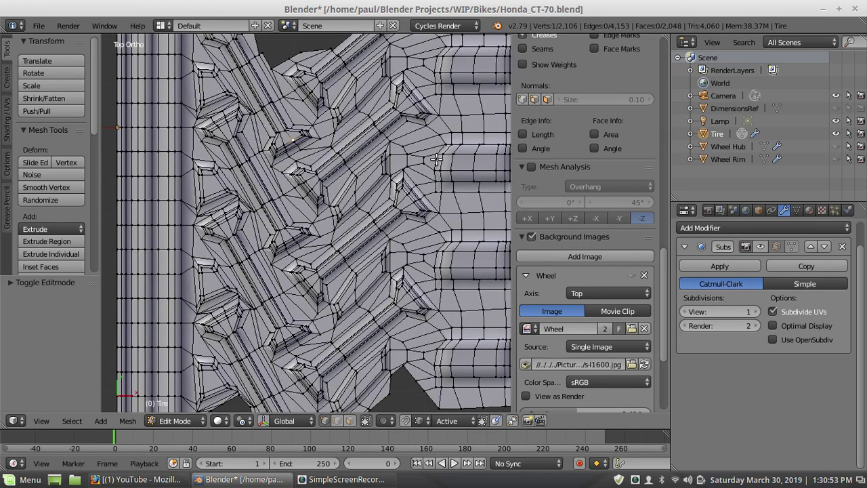
scroll(438, 159, "down", 1)
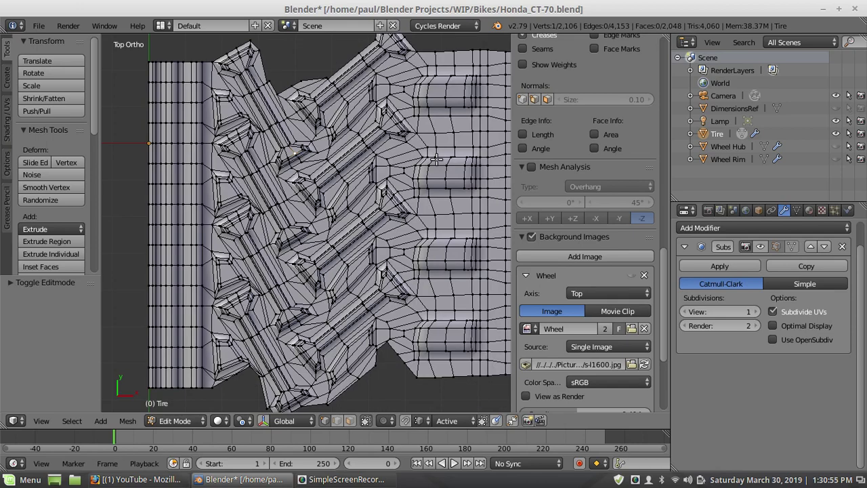
scroll(460, 150, "down", 1)
scroll(441, 156, "down", 1)
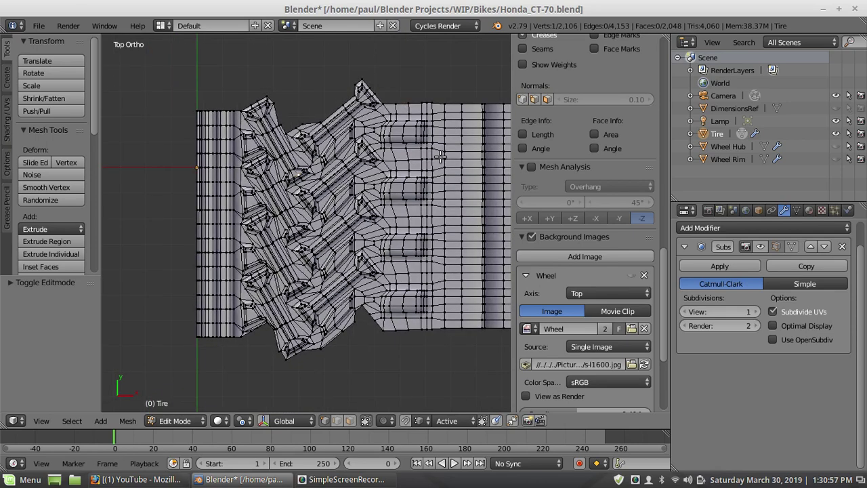
scroll(444, 154, "up", 1)
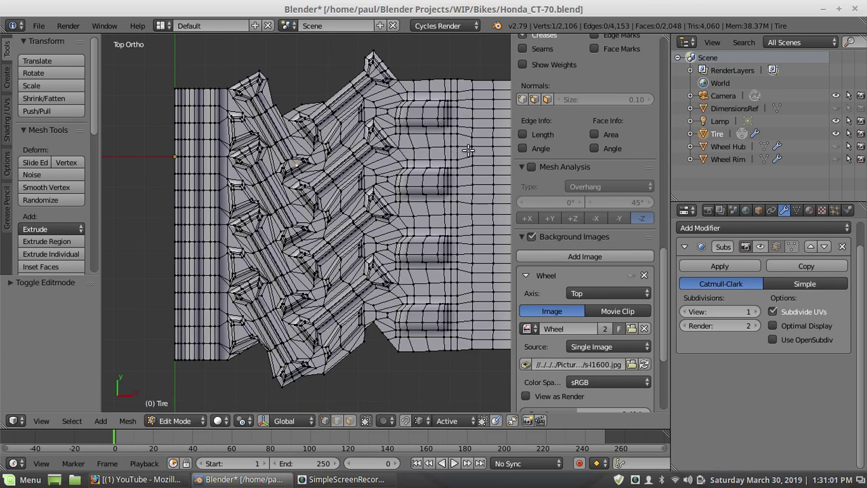
scroll(469, 150, "down", 1)
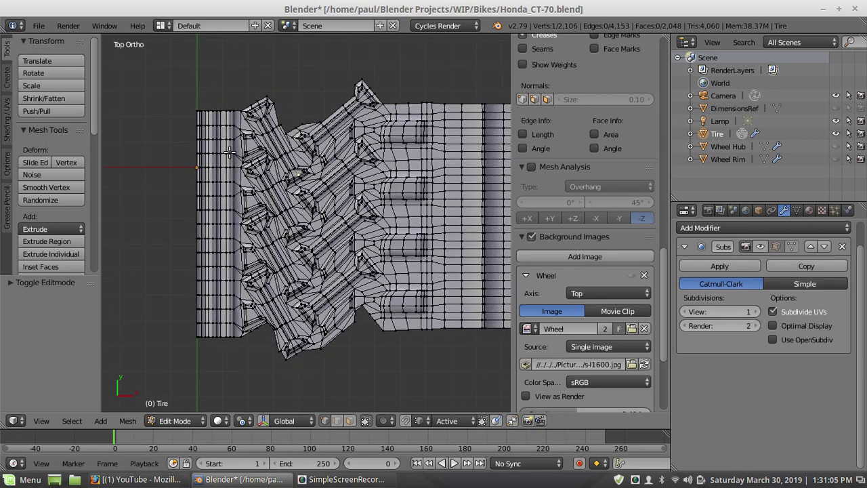
right_click(445, 151, "shift")
key("KP_Decimal")
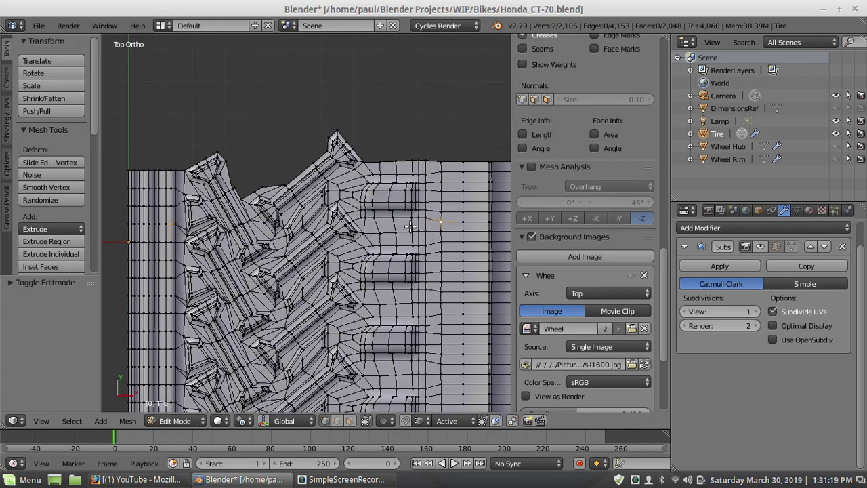
scroll(411, 227, "down", 1)
scroll(410, 226, "up", 1)
scroll(411, 226, "down", 1)
scroll(412, 226, "up", 1)
scroll(432, 246, "down", 2)
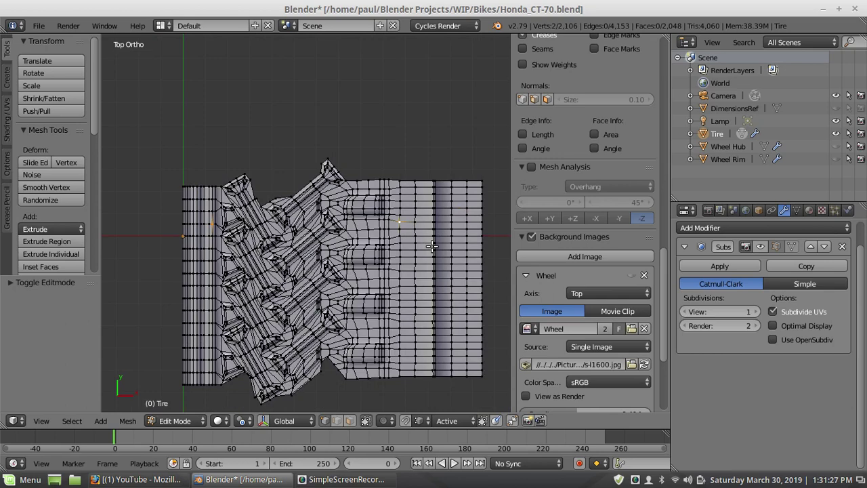
scroll(432, 246, "up", 1)
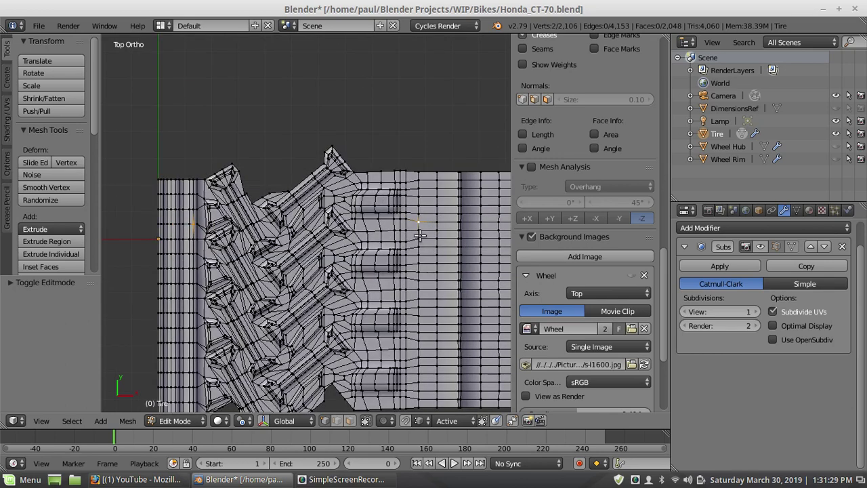
right_click(419, 230)
scroll(229, 246, "up", 1)
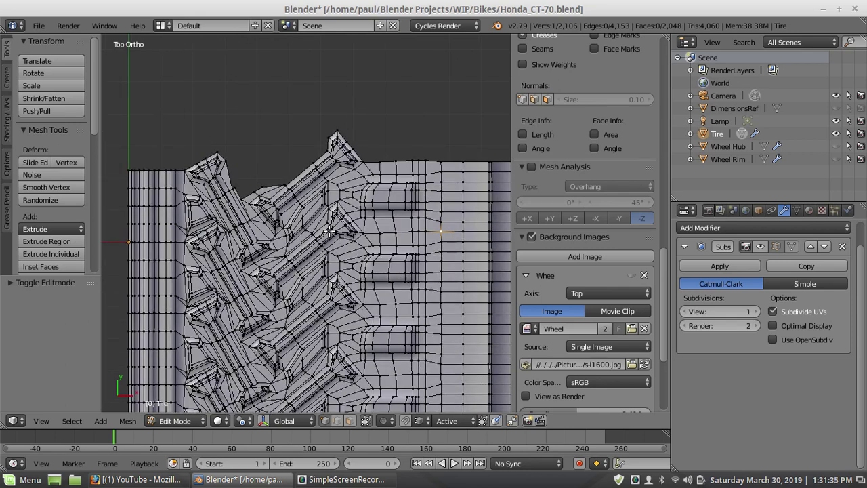
scroll(232, 240, "down", 1)
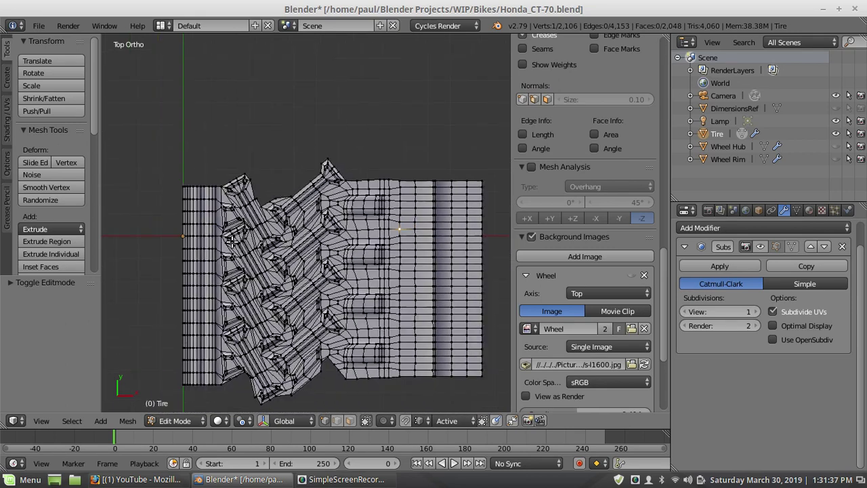
scroll(316, 242, "up", 1)
scroll(318, 243, "down", 1)
scroll(318, 242, "up", 1)
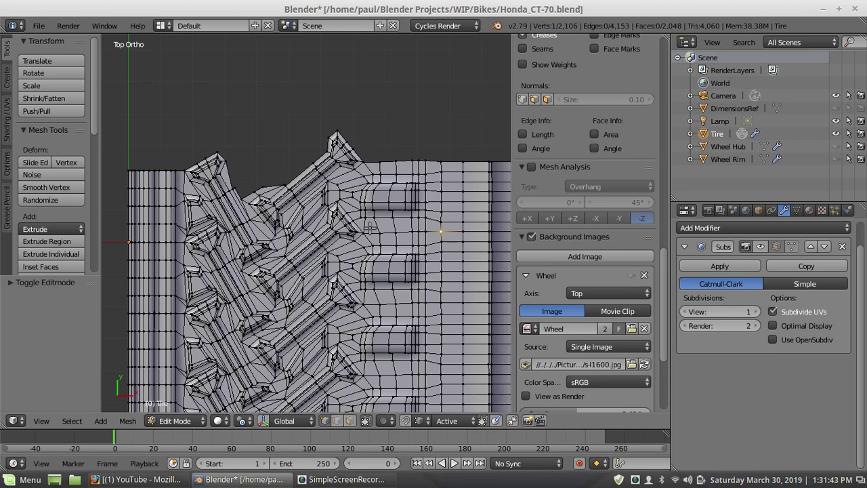
scroll(377, 214, "down", 2)
scroll(370, 230, "up", 1)
scroll(371, 230, "down", 1)
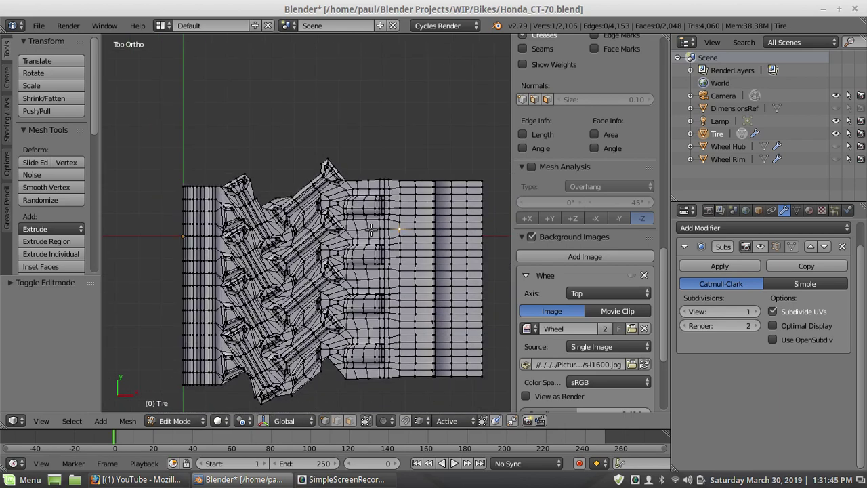
scroll(370, 230, "up", 1)
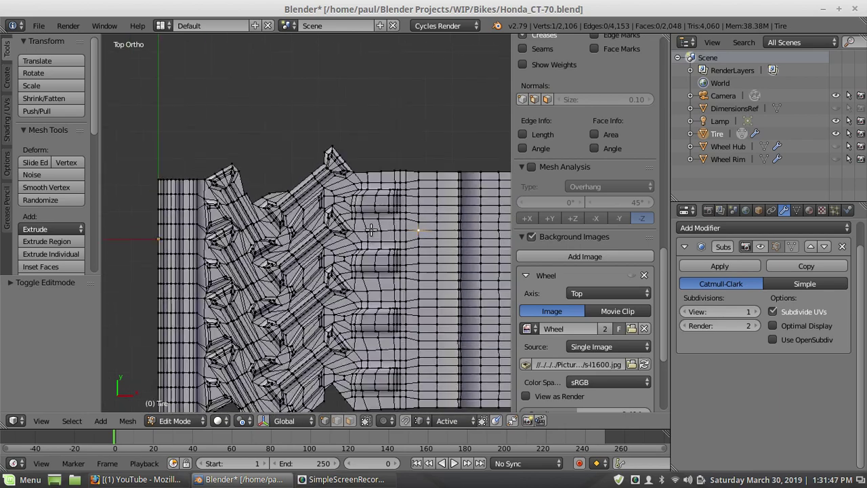
scroll(371, 230, "up", 1)
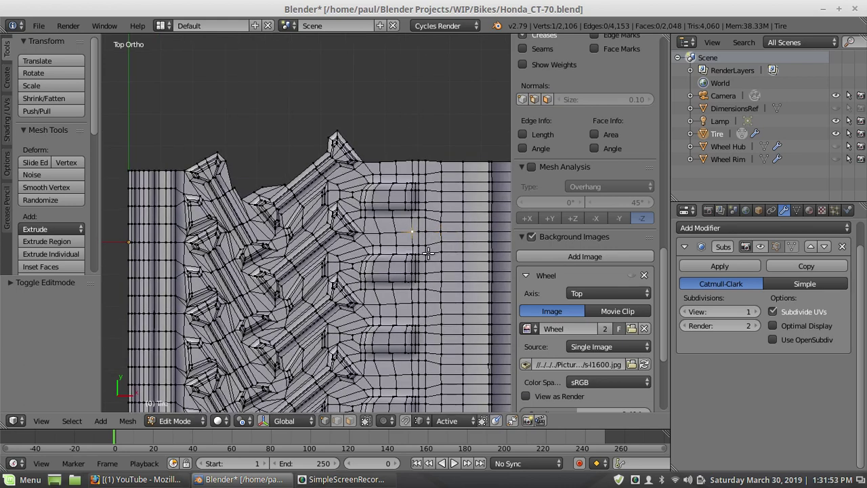
scroll(429, 253, "down", 2)
Flatten the first two right-side edge rows to zero along Y
right_click(452, 227, "ctrl")
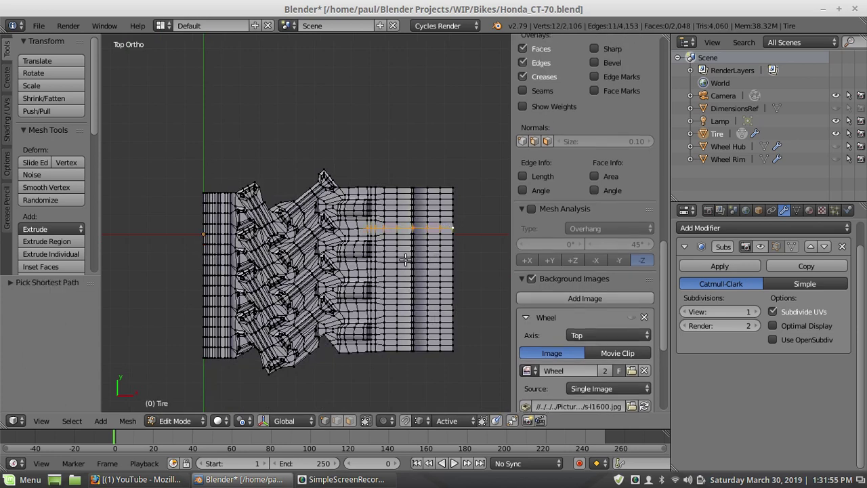
type("s")
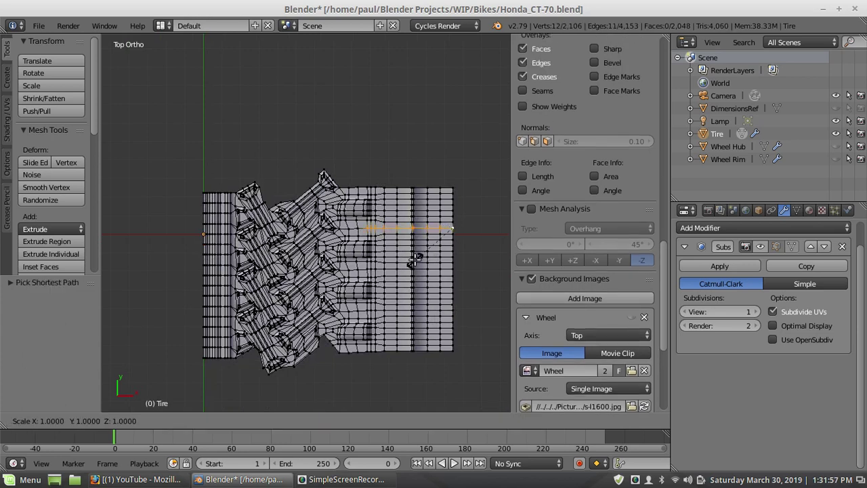
type("y")
type("0")
key("Return")
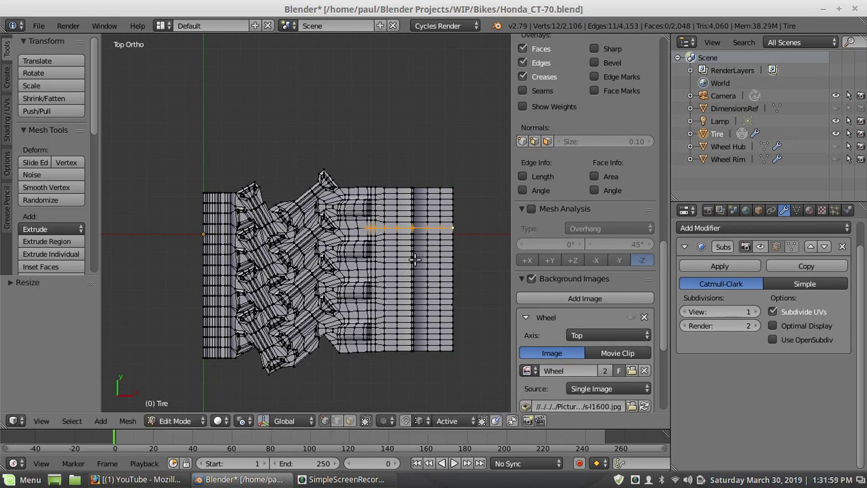
scroll(415, 259, "up", 2)
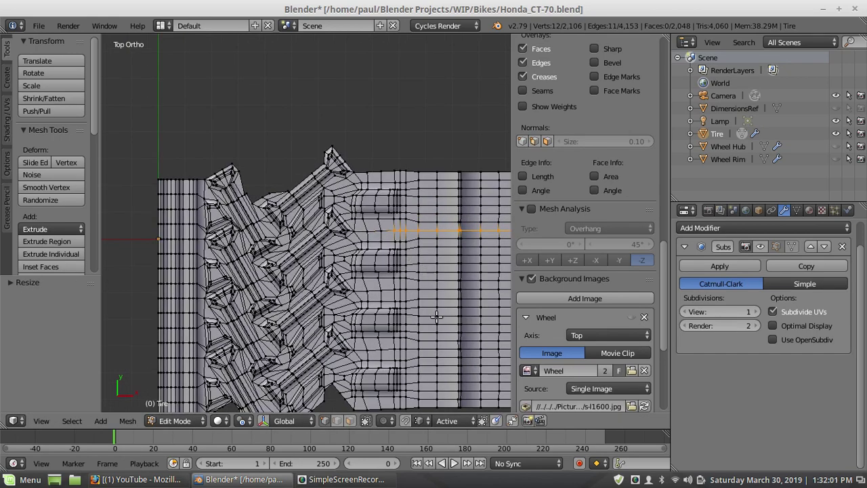
right_click(409, 290)
scroll(408, 290, "down", 2)
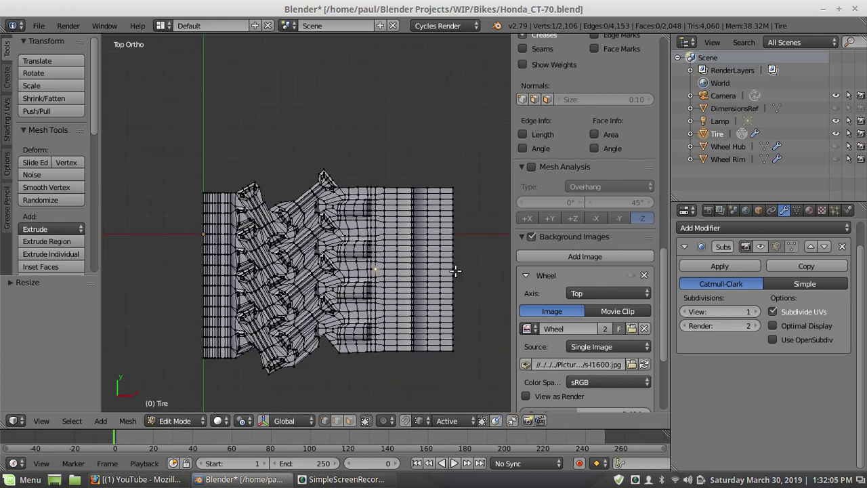
right_click(453, 267, "ctrl")
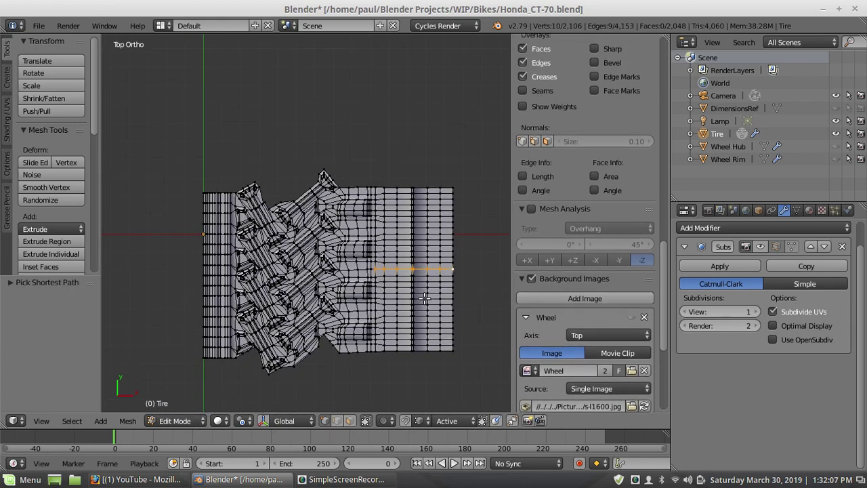
key("s")
key("y")
key("0")
key("Return")
scroll(424, 298, "up", 2)
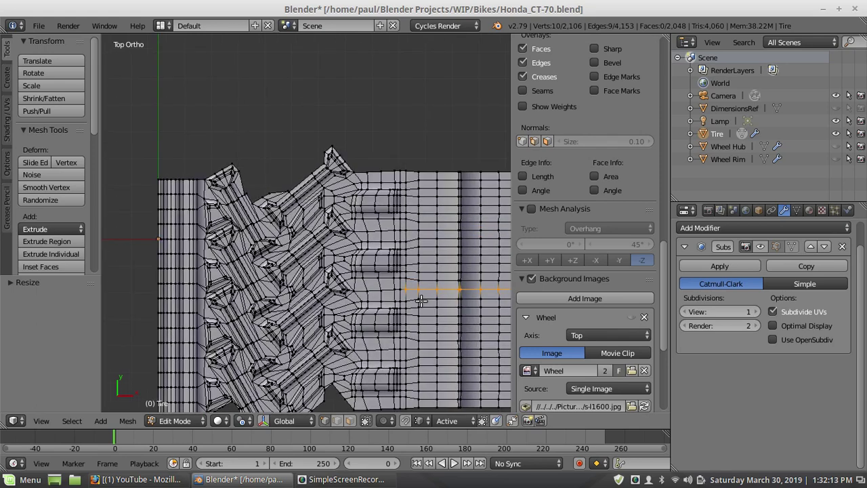
Flatten two more edge rows, including the centre row, along Y
right_click(398, 289)
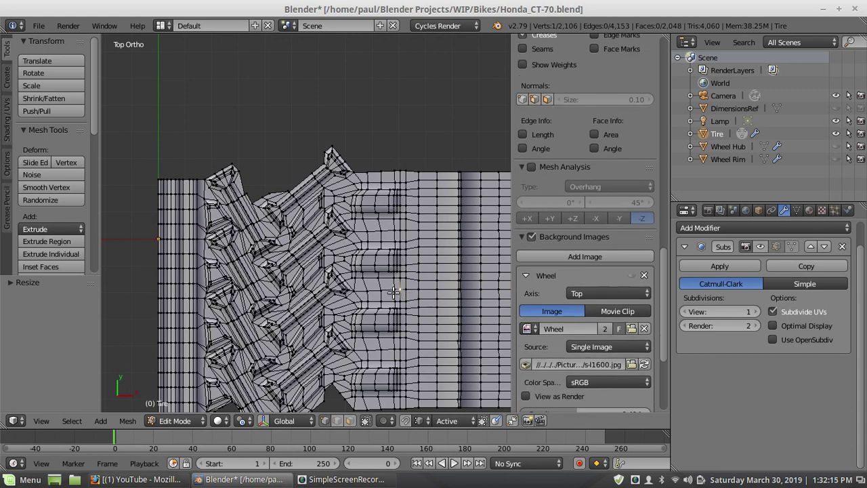
scroll(396, 290, "down", 1)
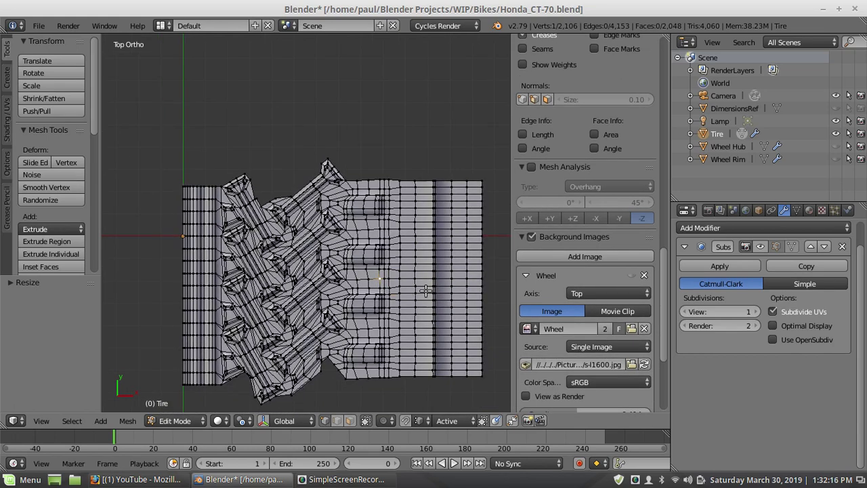
right_click(484, 279, "ctrl")
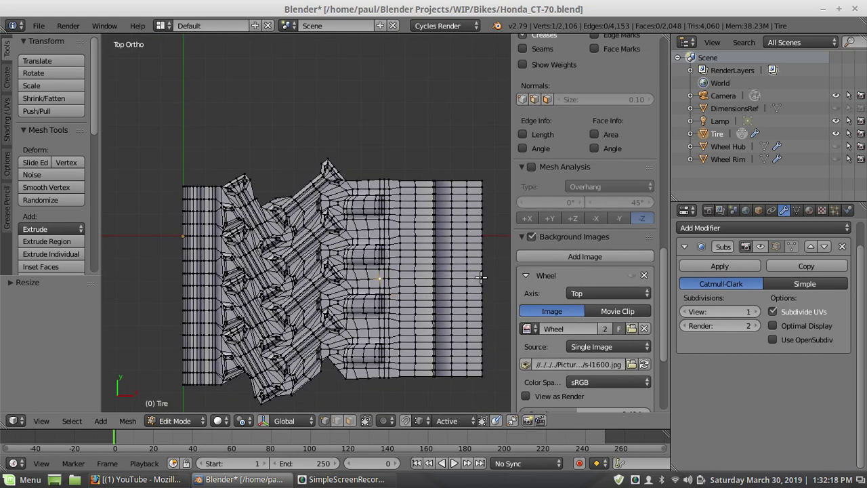
key("s")
key("y")
left_click(406, 300)
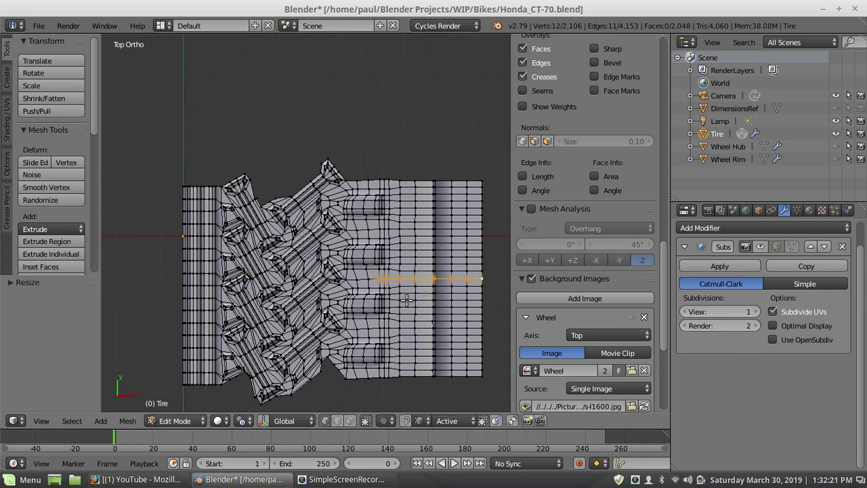
scroll(406, 300, "up", 1)
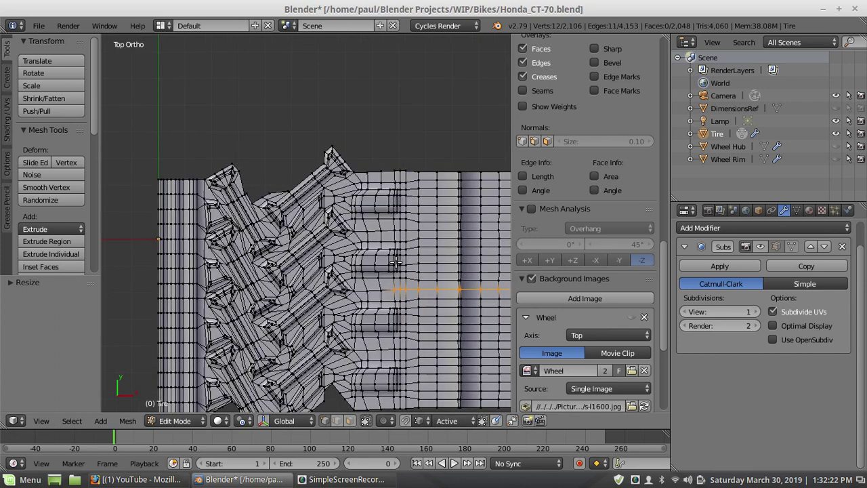
right_click(397, 228)
scroll(583, 284, "down", 3)
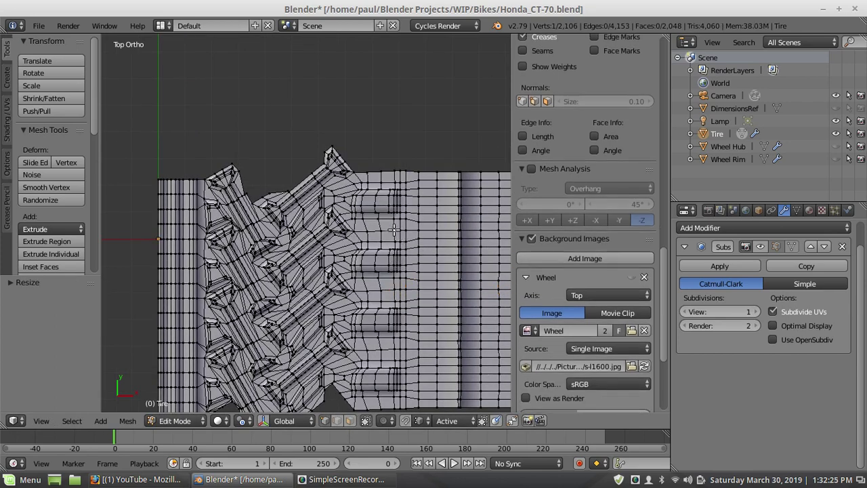
scroll(490, 245, "down", 1)
right_click(482, 231, "ctrl")
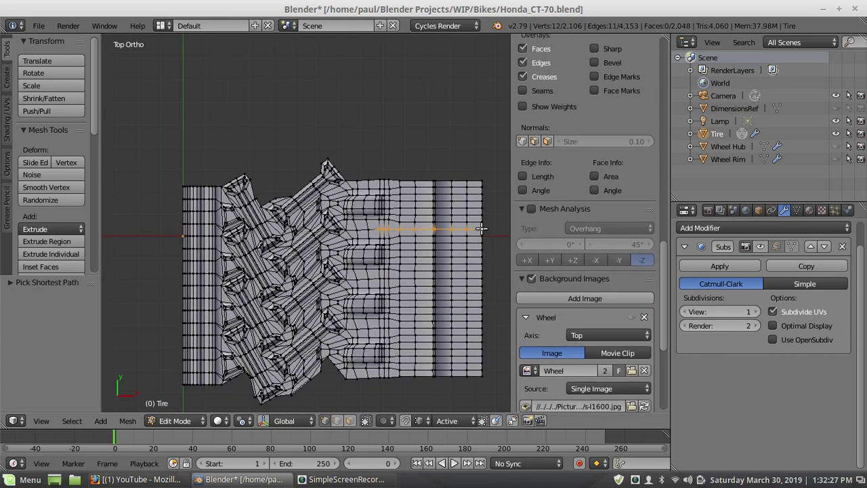
key("s")
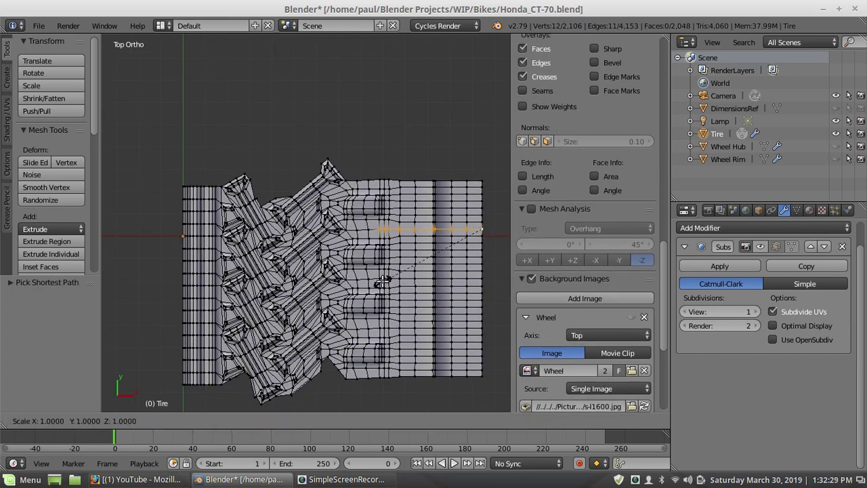
key("y")
key("0")
key("Return")
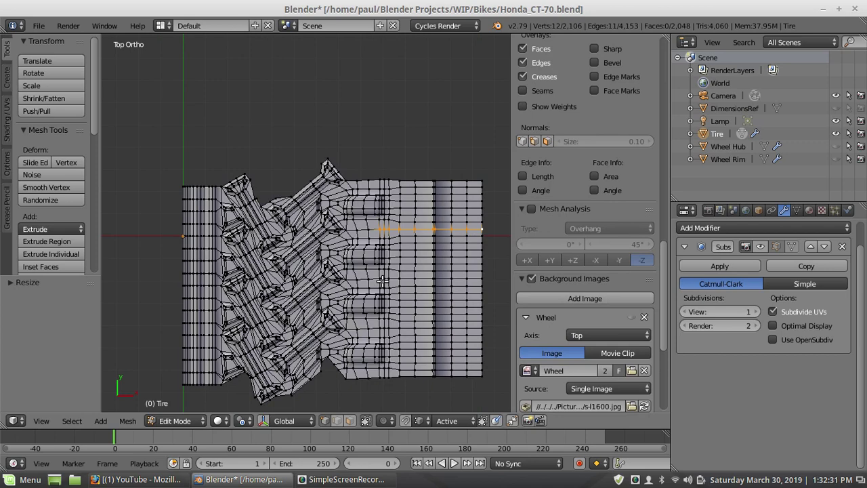
scroll(419, 253, "up", 1)
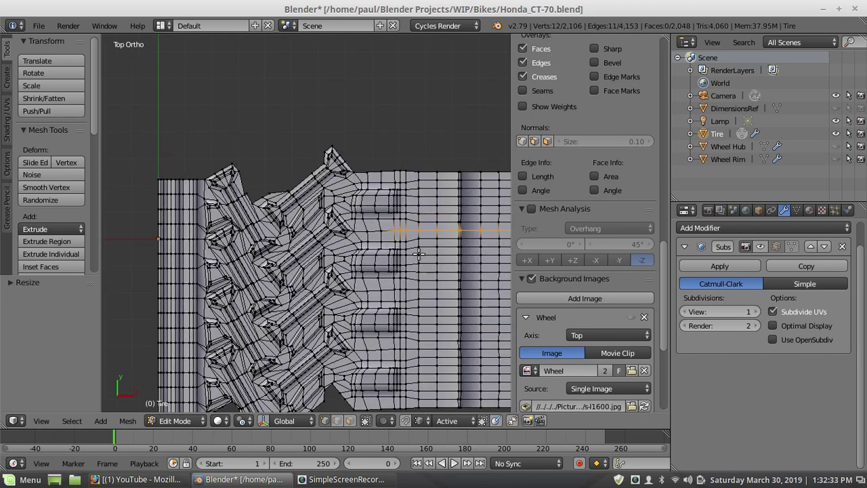
scroll(419, 254, "up", 1)
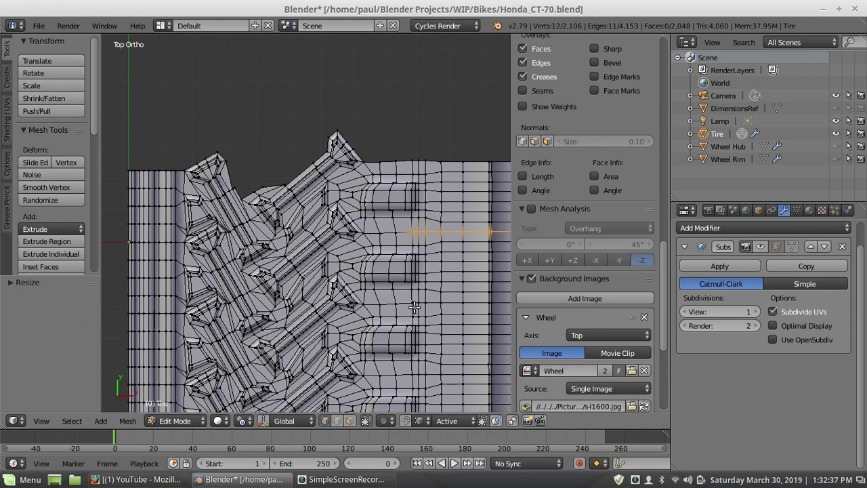
scroll(410, 244, "down", 1)
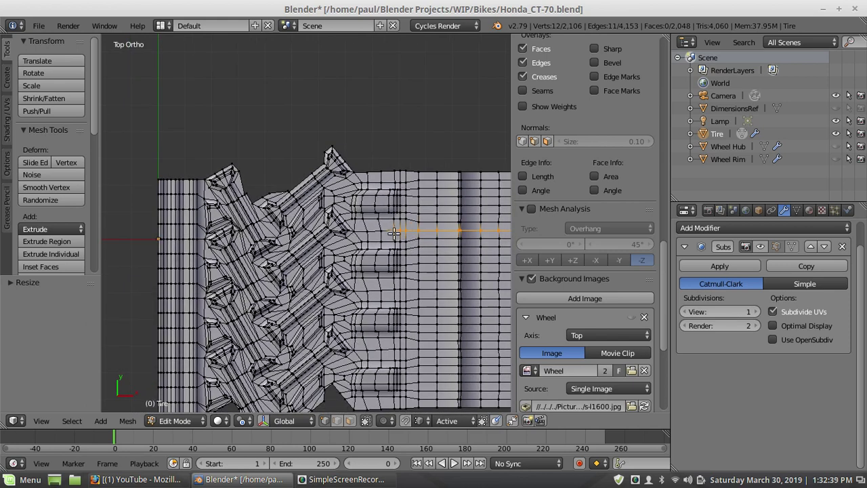
scroll(403, 232, "up", 1)
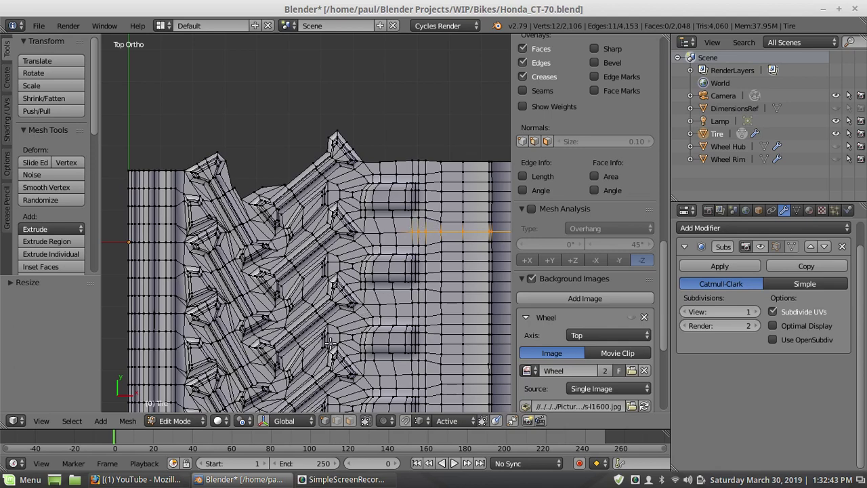
scroll(390, 281, "down", 2)
scroll(389, 267, "up", 1)
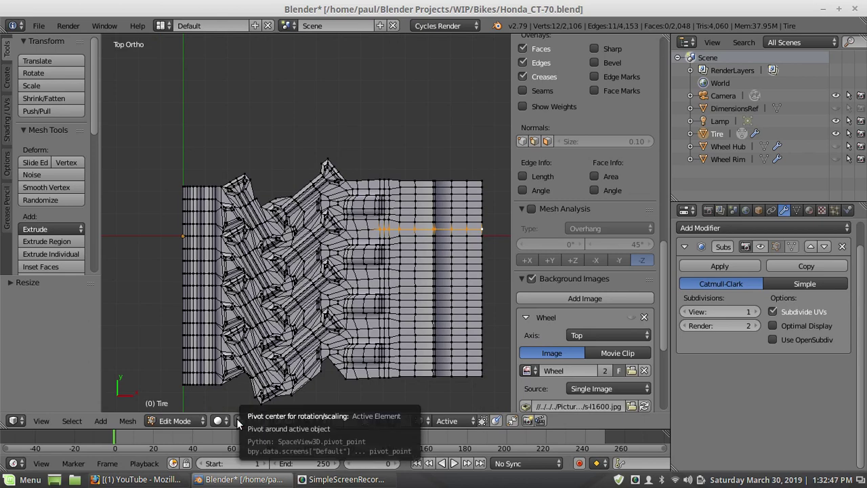
scroll(420, 261, "up", 1)
scroll(420, 261, "down", 1)
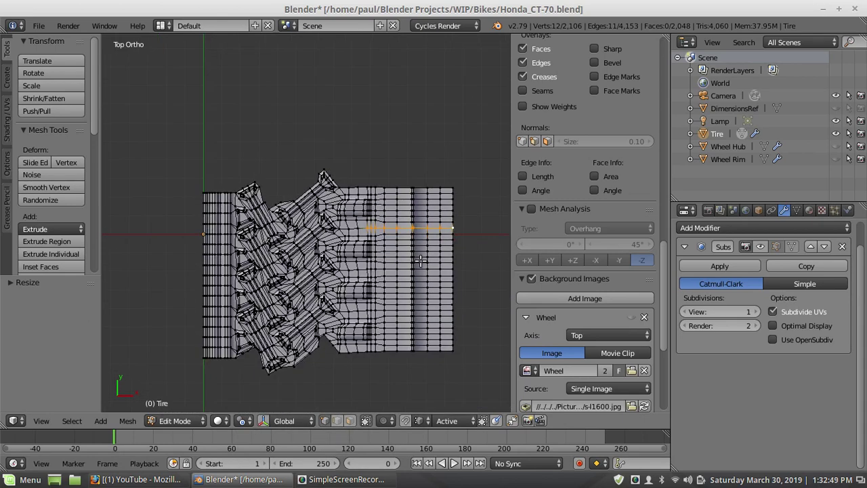
scroll(383, 243, "up", 1)
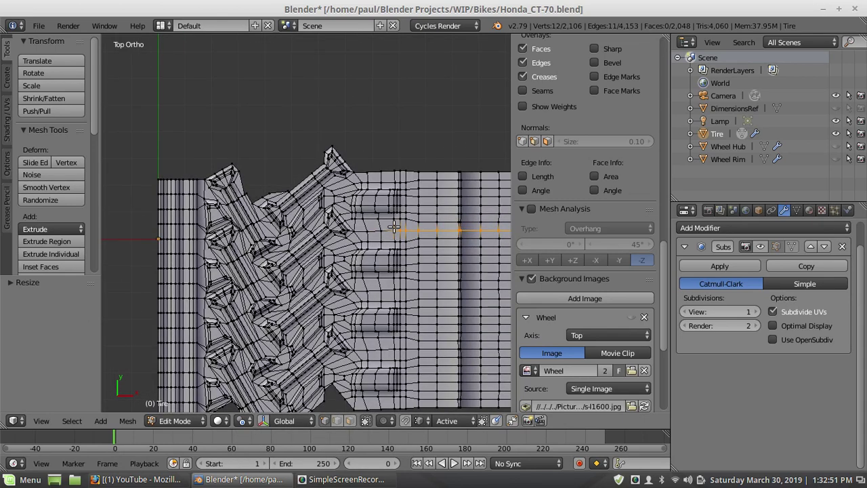
Knife two horizontal cuts from the flattened row ends to the tread's left edge
key("k")
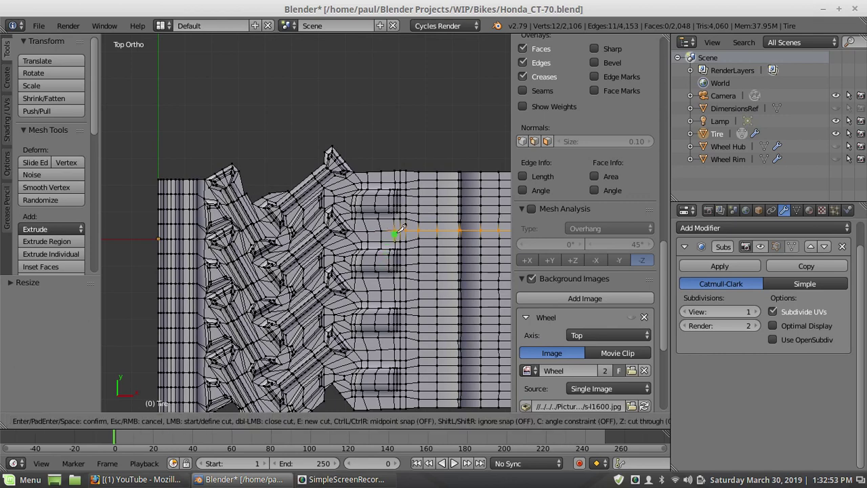
left_click(395, 229)
key("c")
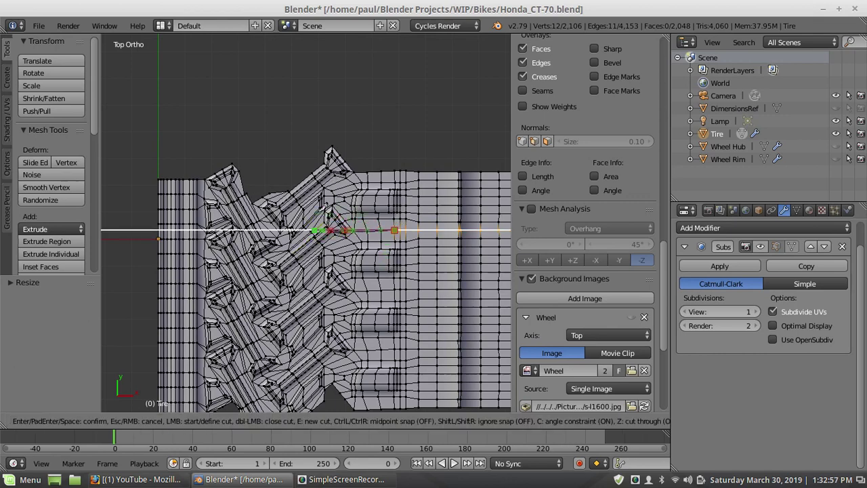
left_click(133, 229)
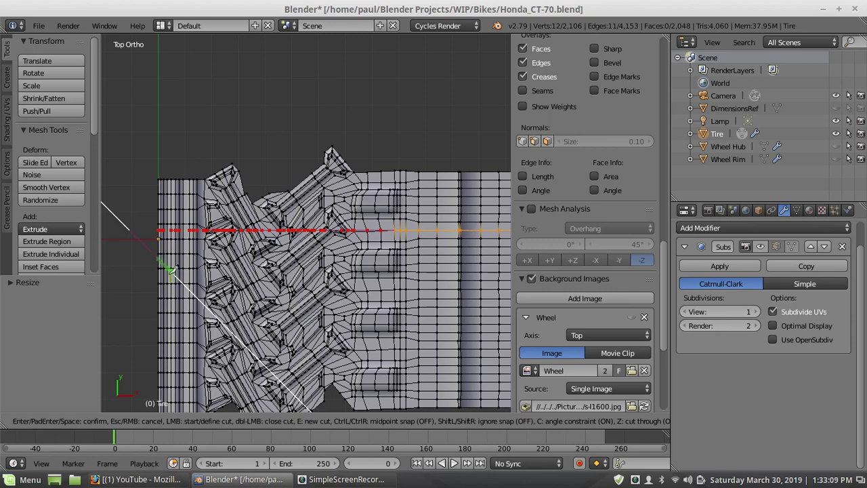
key("e")
scroll(178, 265, "up", 3)
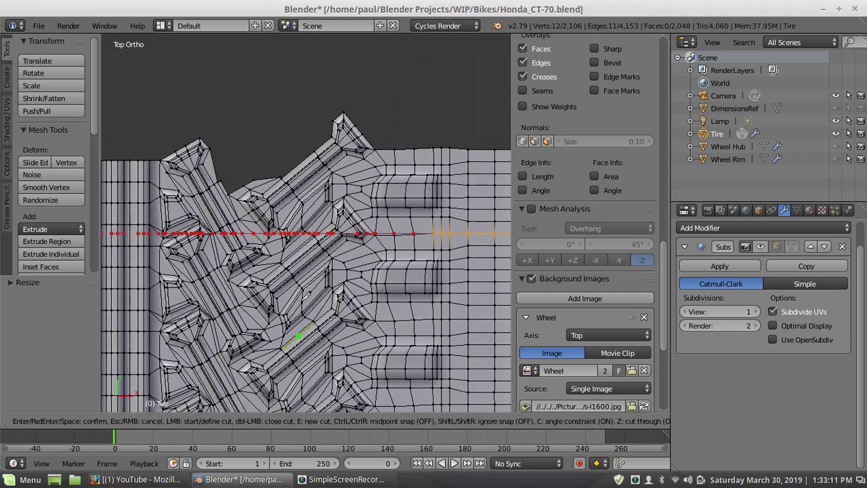
scroll(311, 293, "down", 3)
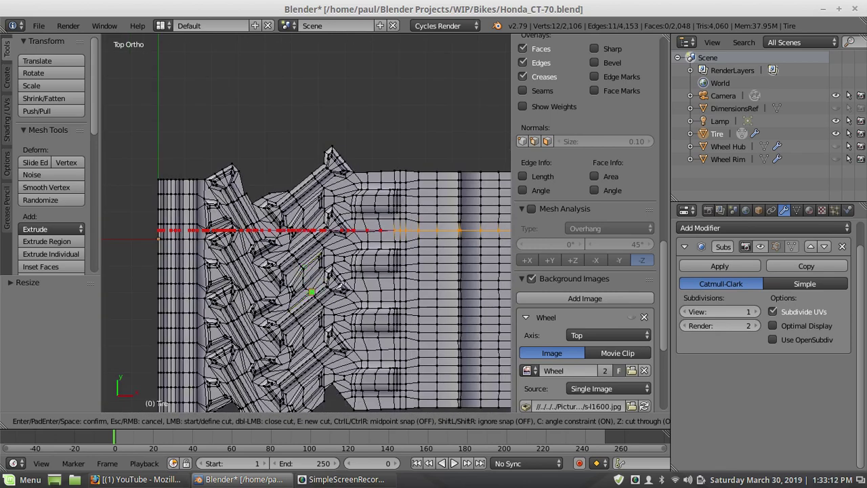
left_click(395, 288)
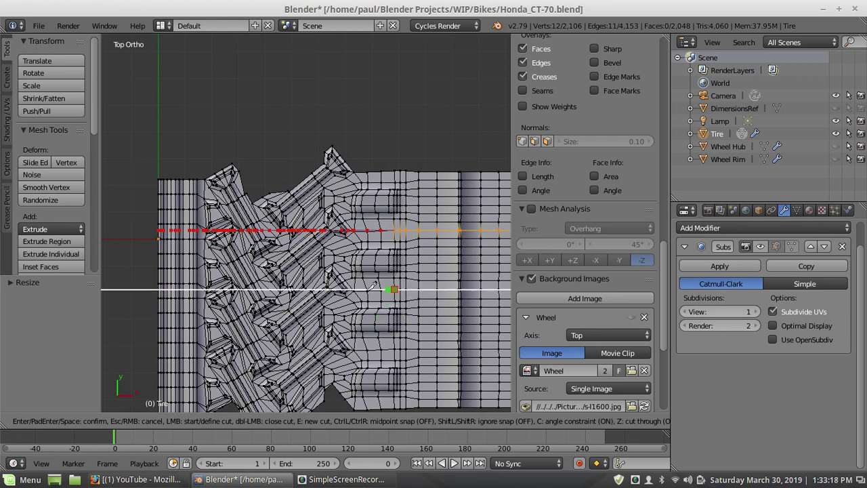
left_click(130, 282)
key("Return")
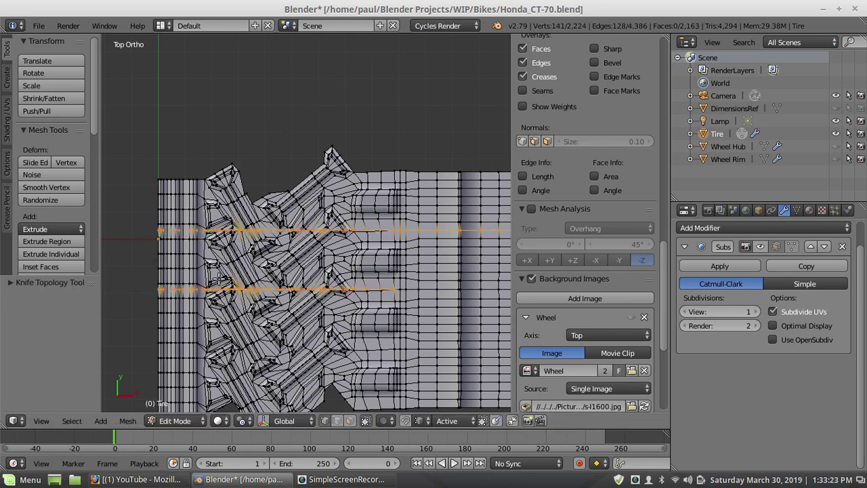
In edge mode, extend the selection along both loops to the strip's right end and open the Ctrl+E menu
scroll(218, 279, "down", 1)
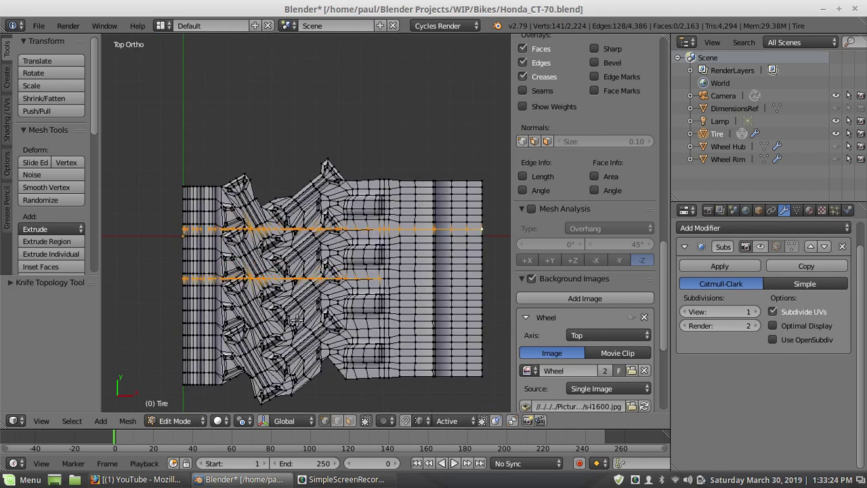
left_click(336, 421)
scroll(377, 312, "up", 2)
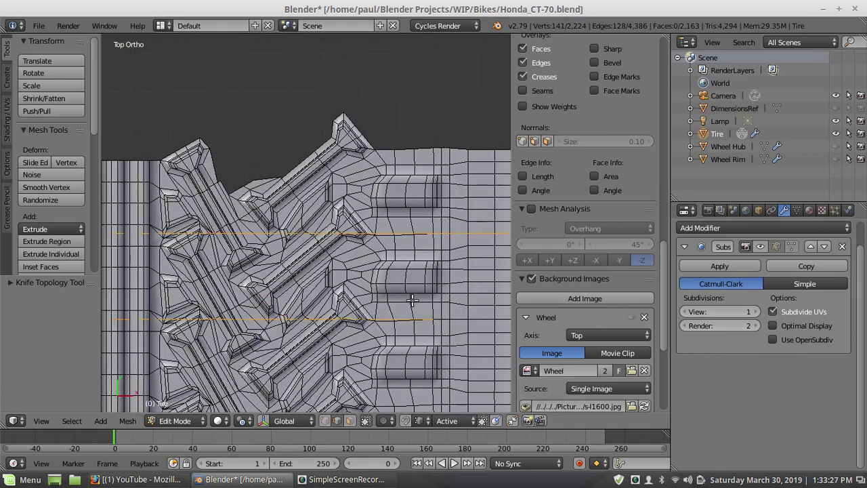
scroll(420, 316, "down", 2)
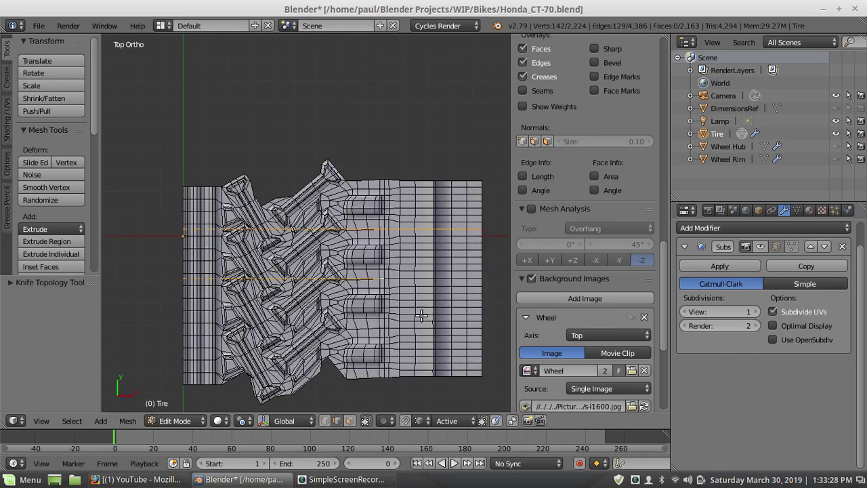
right_click(475, 278, "ctrl")
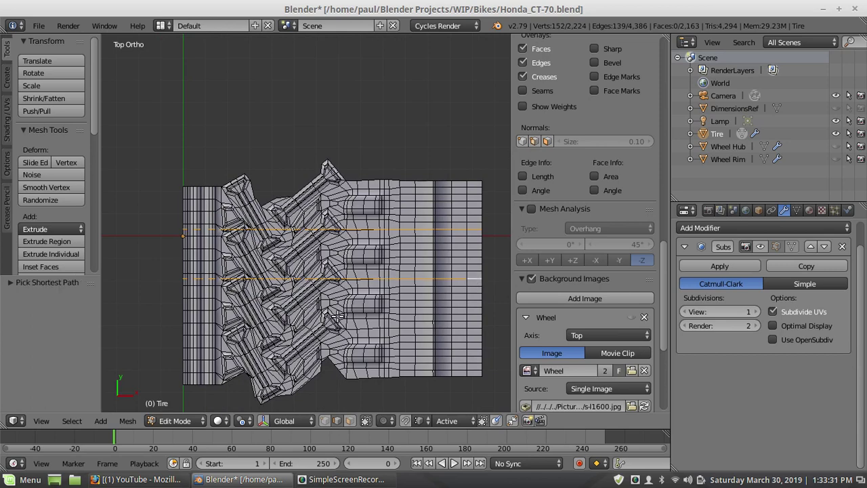
key("e")
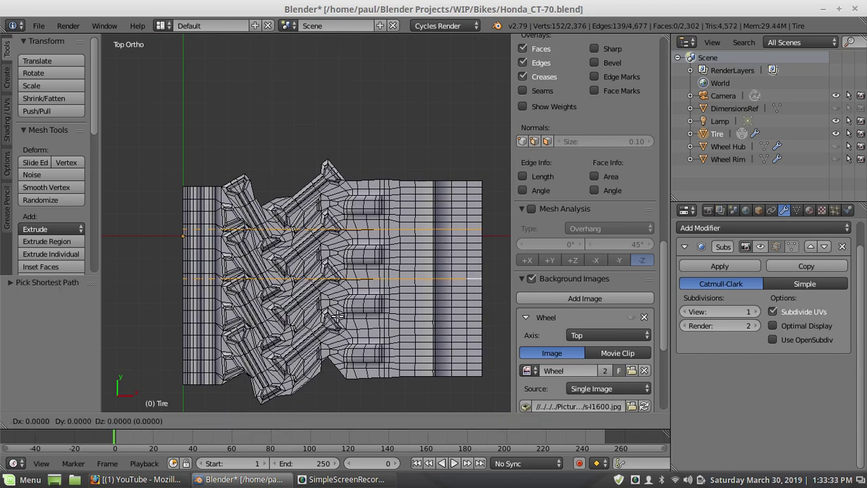
right_click(336, 303)
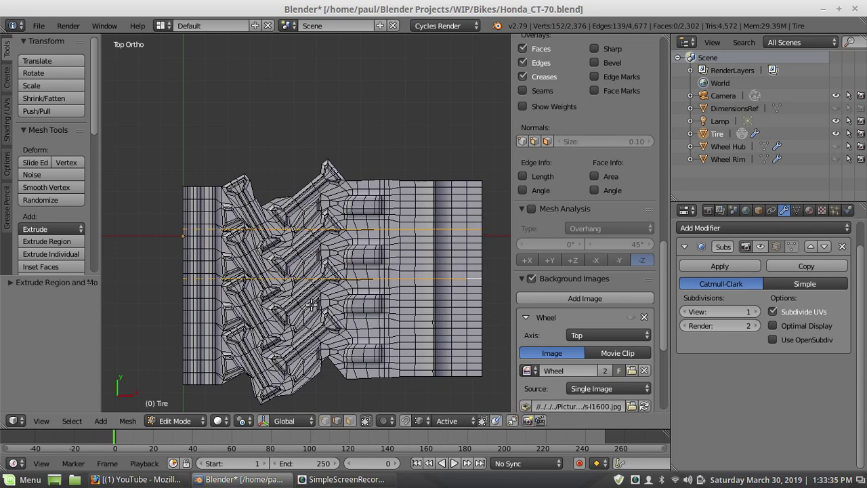
key("ctrl+z")
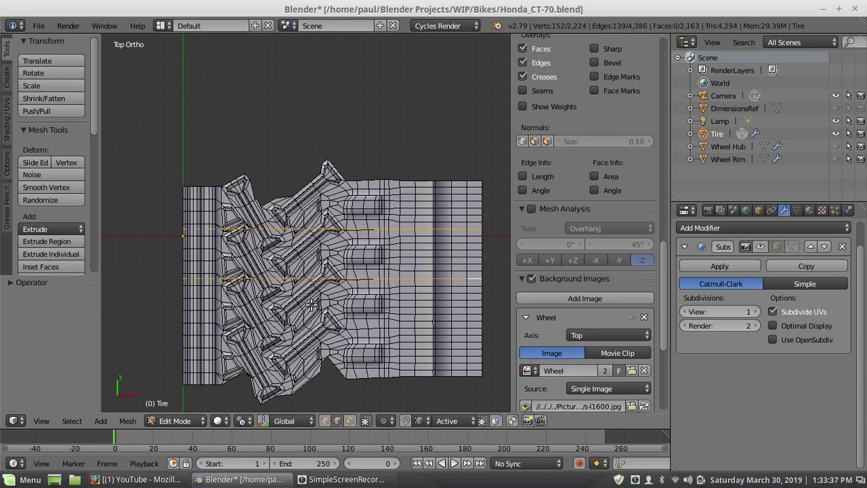
key("ctrl+e")
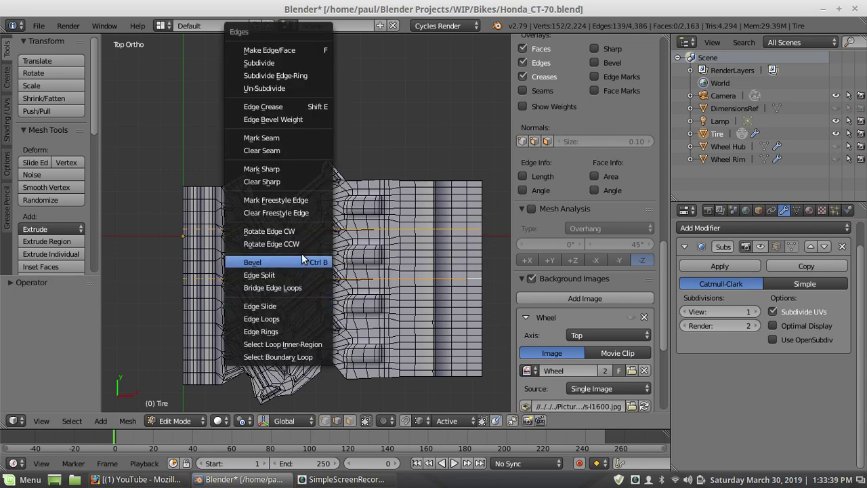
Edge Split the selected loops, then Remove Doubles on the whole mesh, merging 130 vertices
left_click(300, 274)
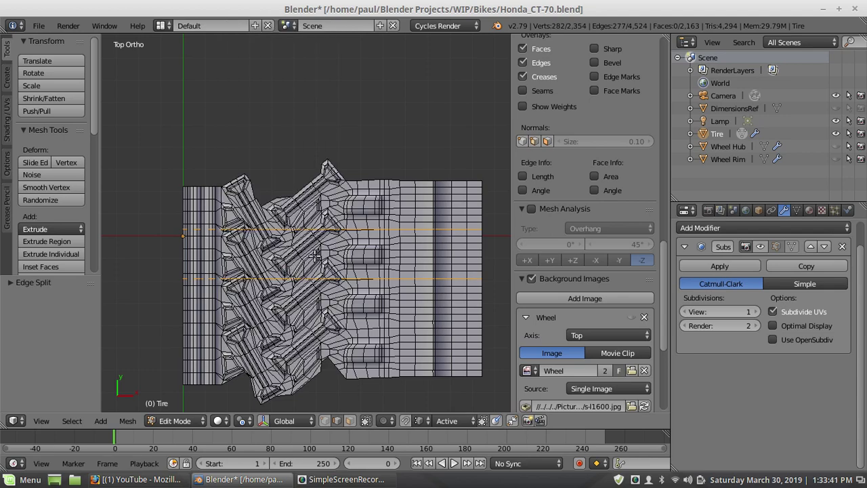
key("a")
key("l")
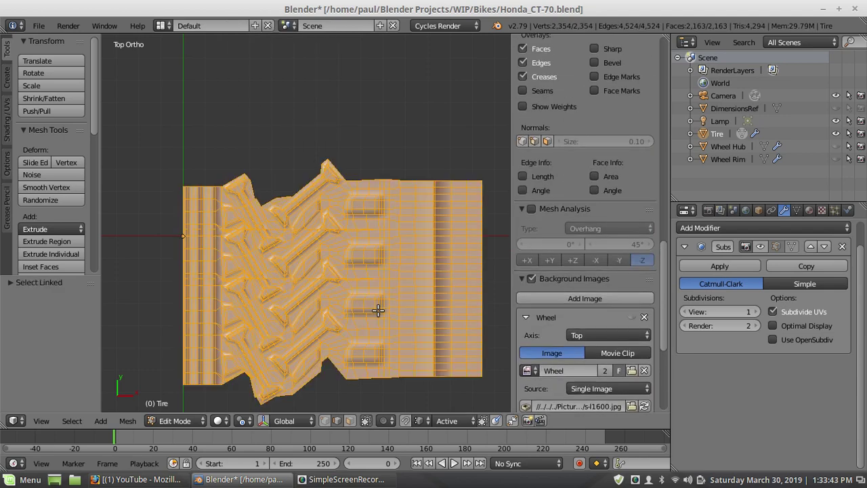
key("a")
key("a")
key("w")
left_click(378, 311)
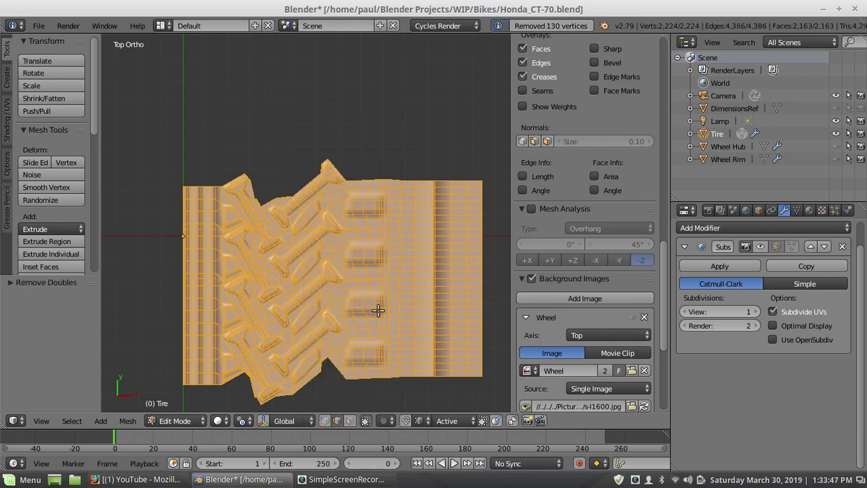
key("a")
Zoom and orbit to inspect the split tread at an angle
scroll(339, 293, "up", 2)
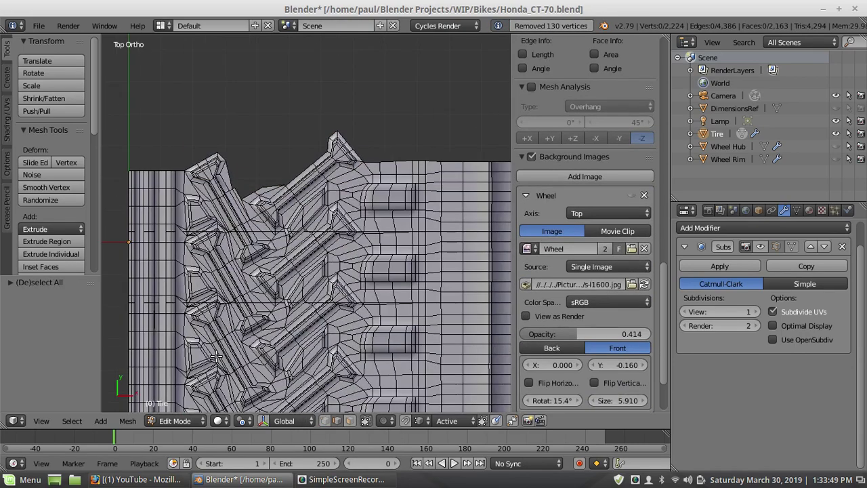
scroll(215, 357, "up", 1)
scroll(224, 336, "down", 3)
scroll(223, 339, "up", 3)
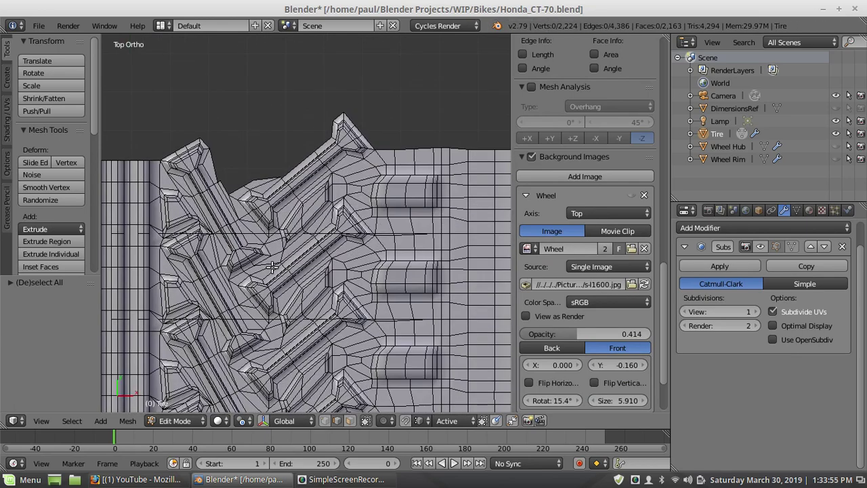
scroll(272, 268, "up", 4)
mouse_move(324, 292)
middle_mouse_down()
mouse_move(287, 228)
mouse_move(280, 236)
mouse_move(320, 277)
middle_mouse_up()
scroll(281, 237, "down", 5)
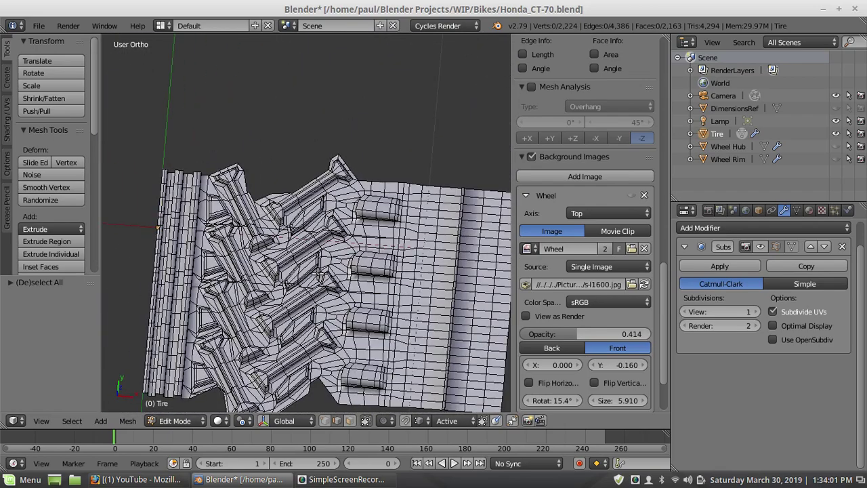
From top view, undo twice to remove the two horizontal knife cuts, leaving nothing selected
key("KP_7")
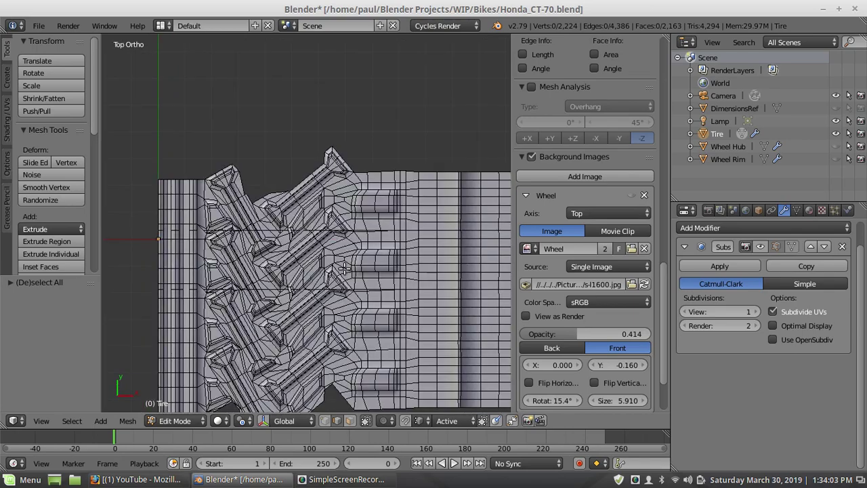
scroll(354, 227, "up", 8)
scroll(354, 228, "down", 6)
key("a")
key("a")
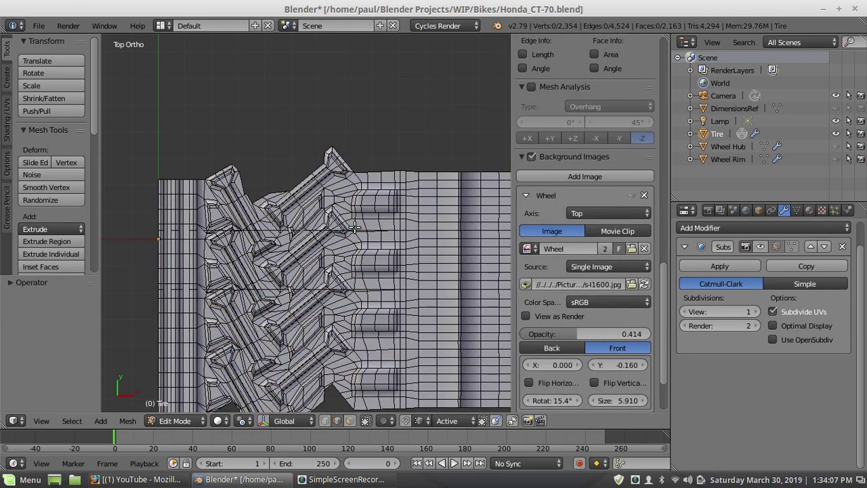
key("a")
key("a")
key("ctrl+z")
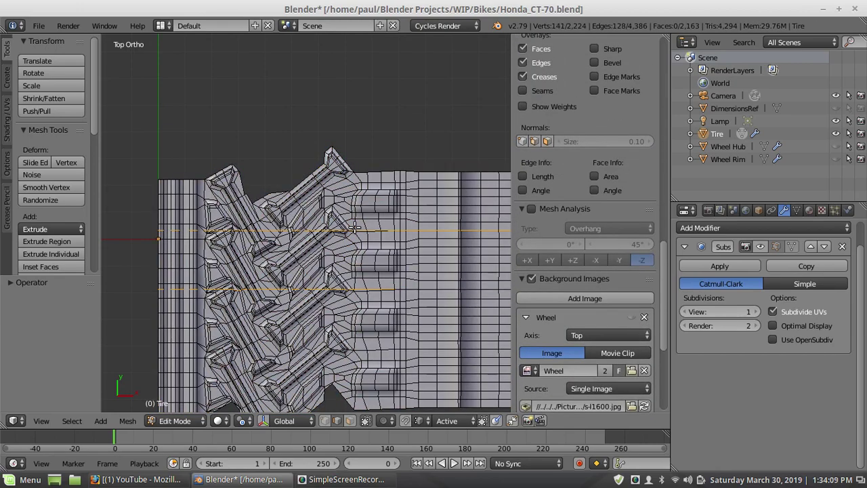
key("ctrl+z")
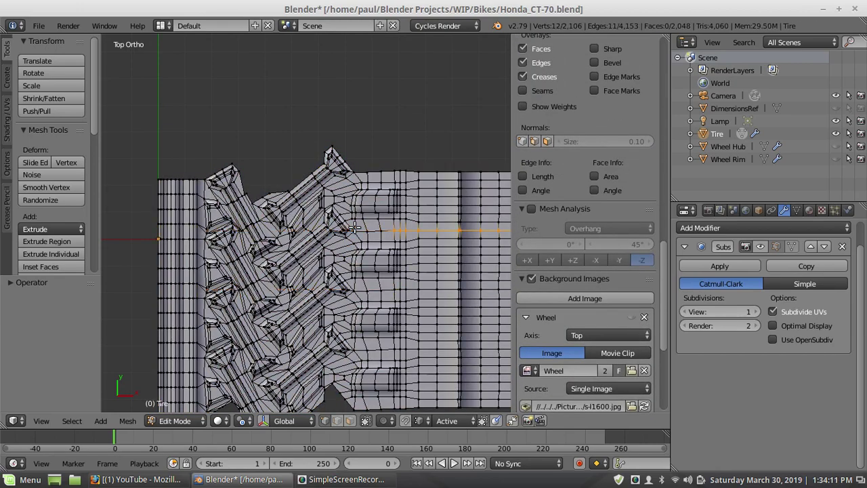
key("a")
scroll(583, 272, "down", 3)
scroll(434, 228, "up", 2)
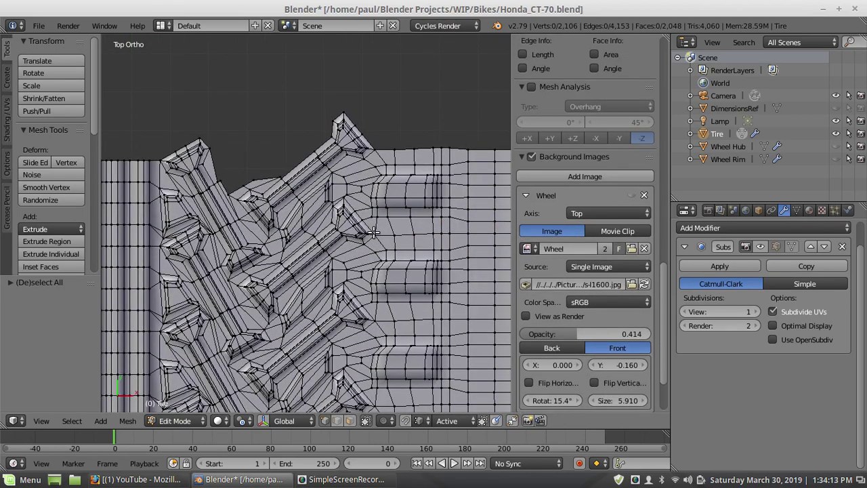
scroll(434, 229, "down", 2)
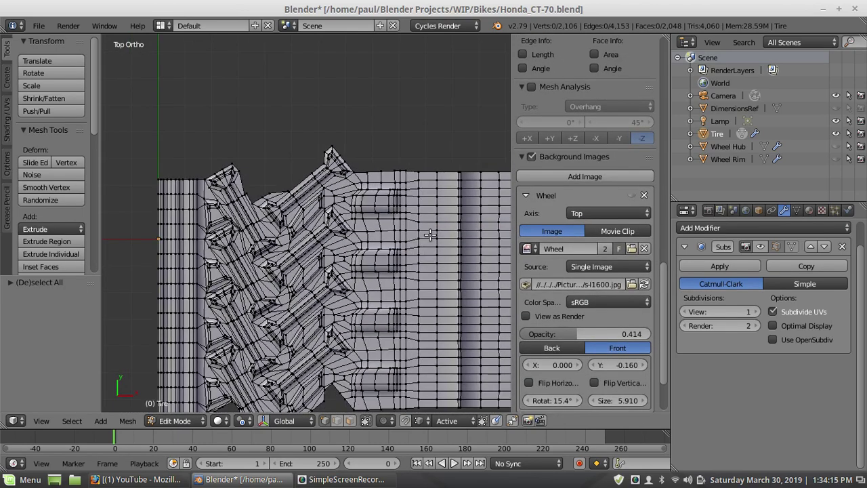
scroll(397, 281, "up", 2)
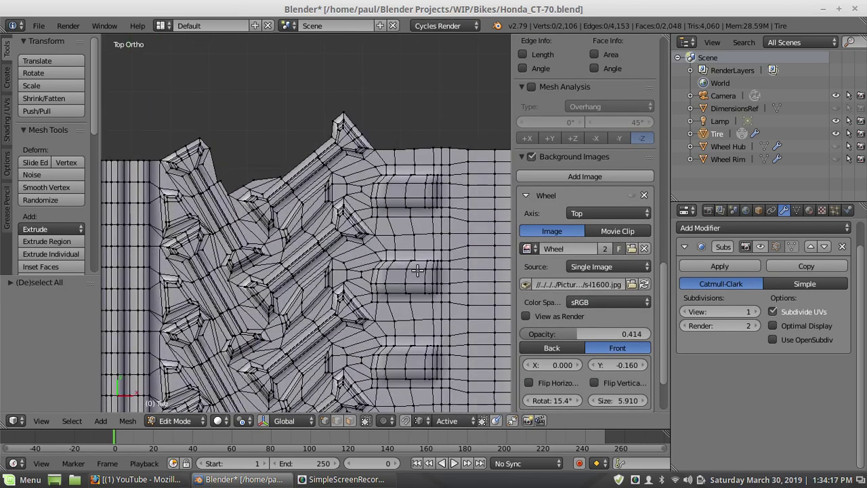
scroll(444, 248, "down", 1)
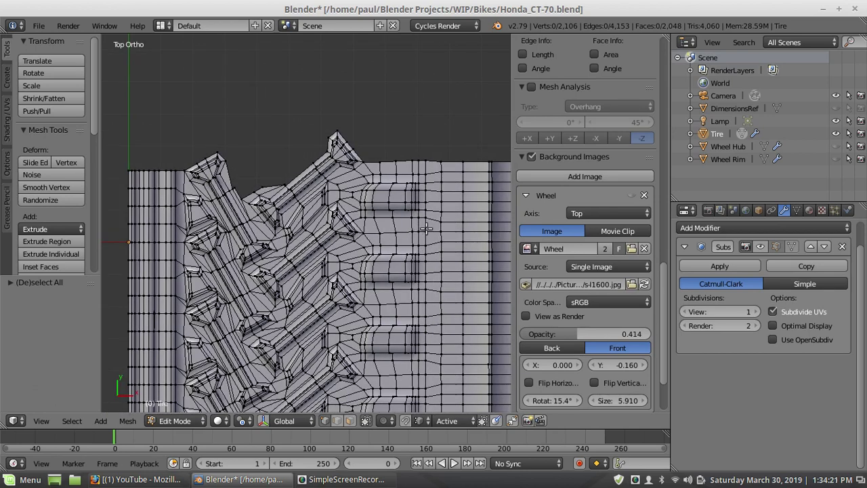
Knife two straight, angle-constrained horizontal cuts across the tread strip
key("k")
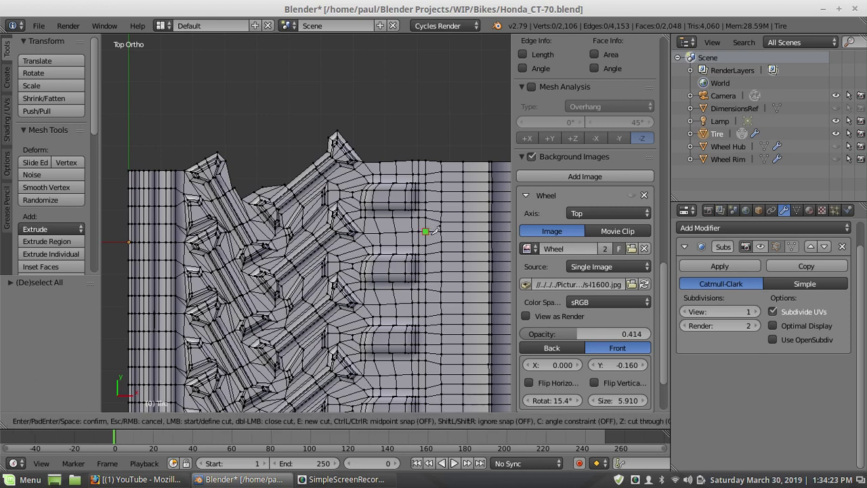
left_click(425, 231)
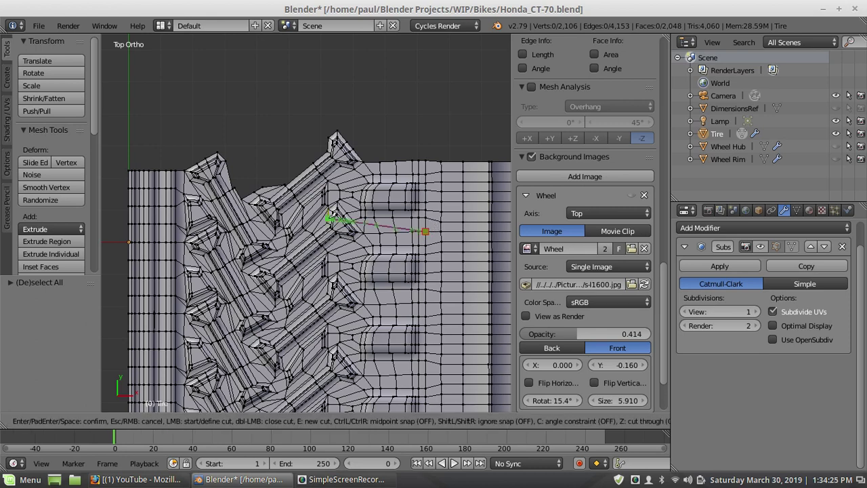
scroll(332, 215, "down", 1)
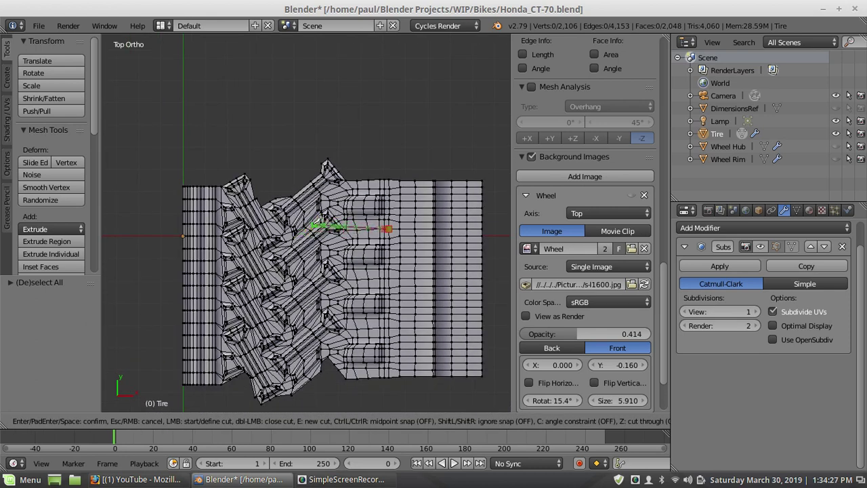
key("c")
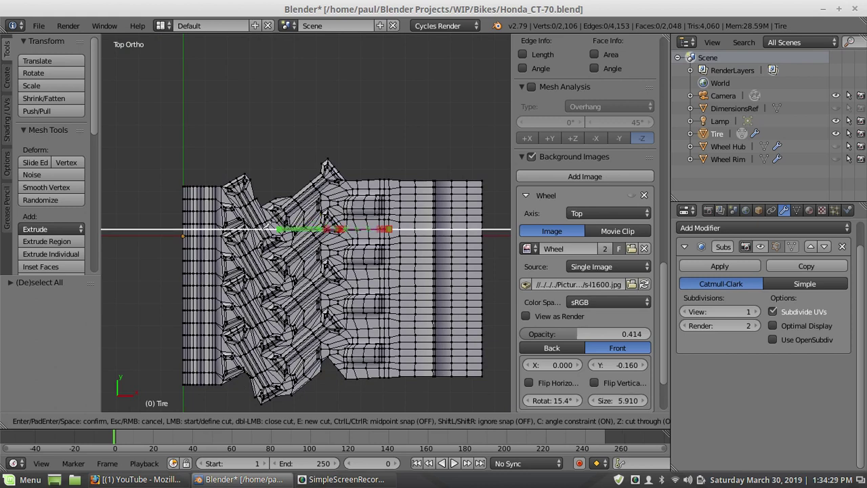
left_click(153, 218)
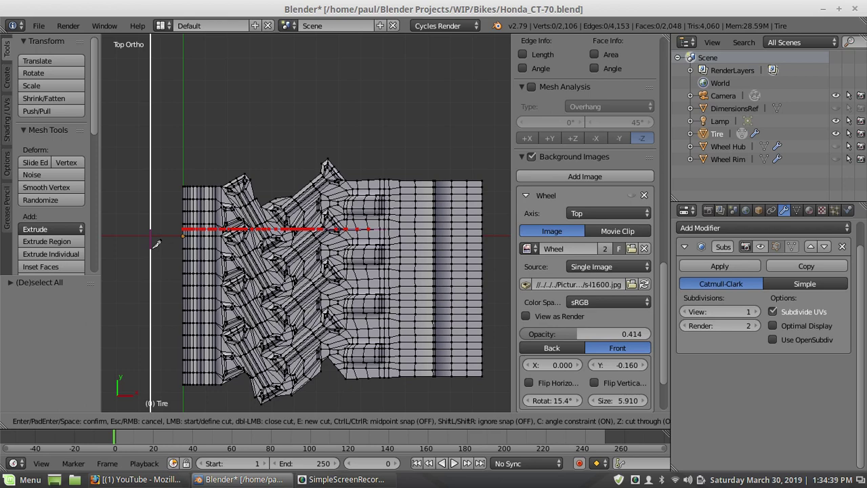
scroll(337, 273, "up", 2)
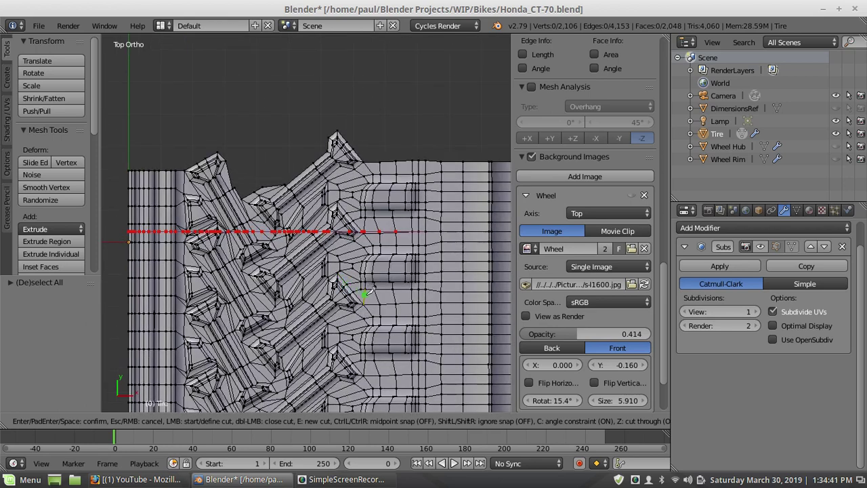
left_click(426, 302)
scroll(426, 301, "down", 3)
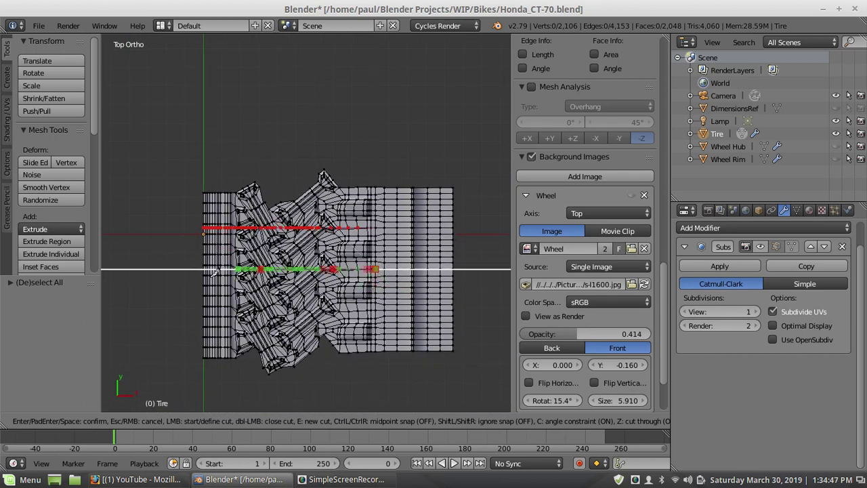
left_click(179, 268)
key("Return")
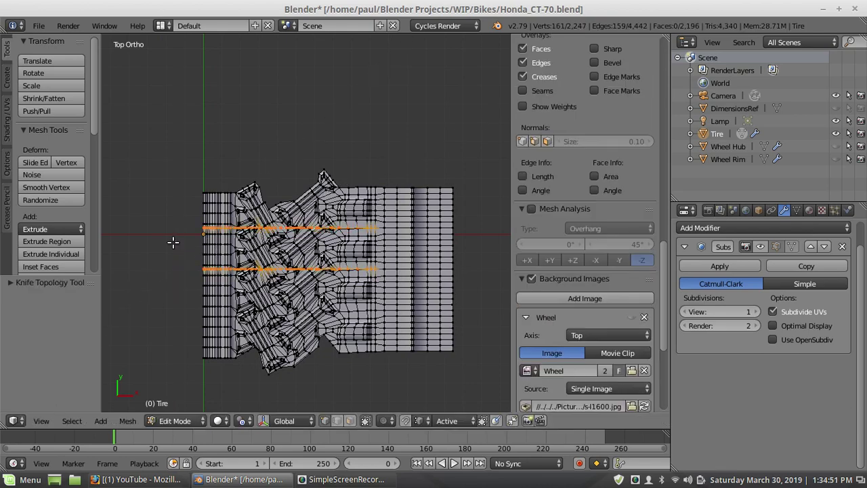
Extend both edge rows to the mesh border and Edge Split along them
scroll(324, 256, "up", 3)
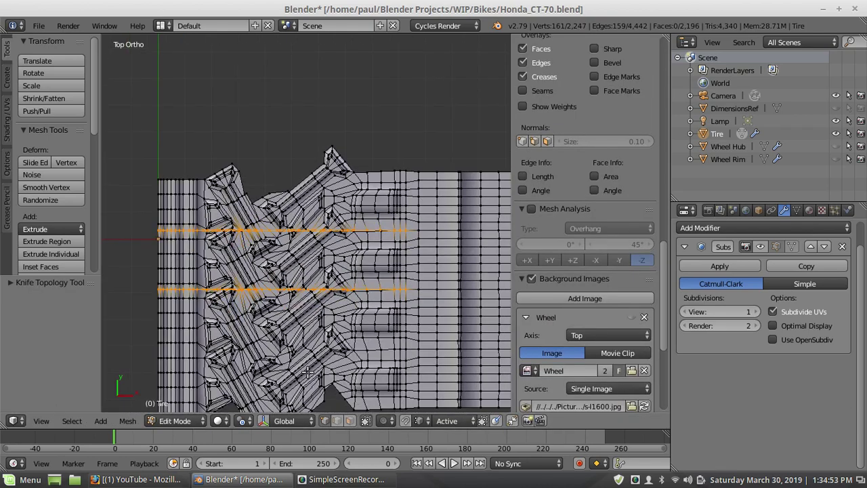
scroll(405, 311, "up", 2)
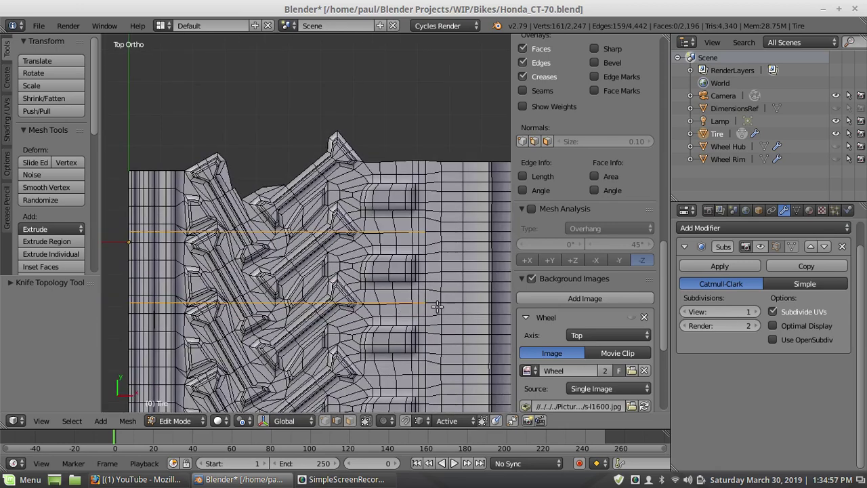
scroll(417, 316, "down", 3)
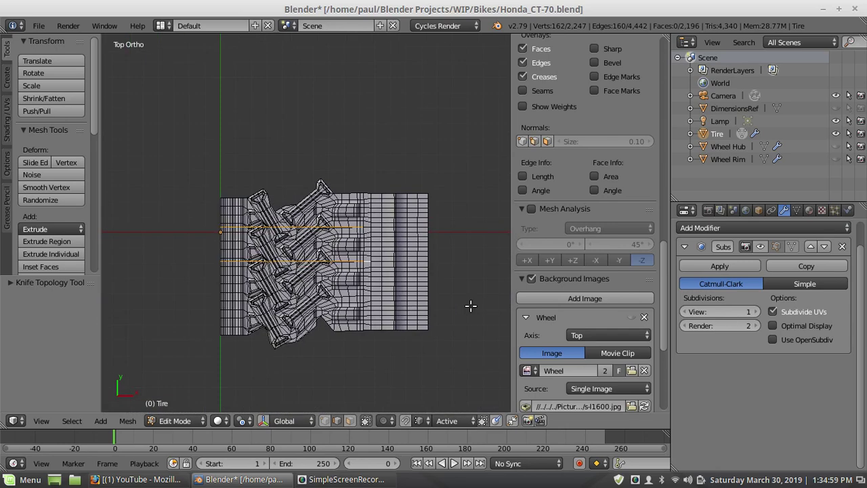
scroll(472, 304, "up", 1)
left_click(475, 279, "ctrl")
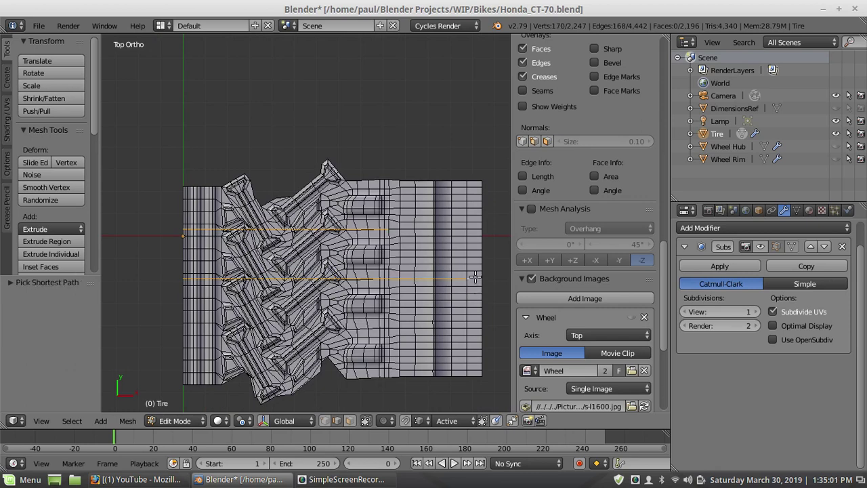
left_click(476, 228, "ctrl")
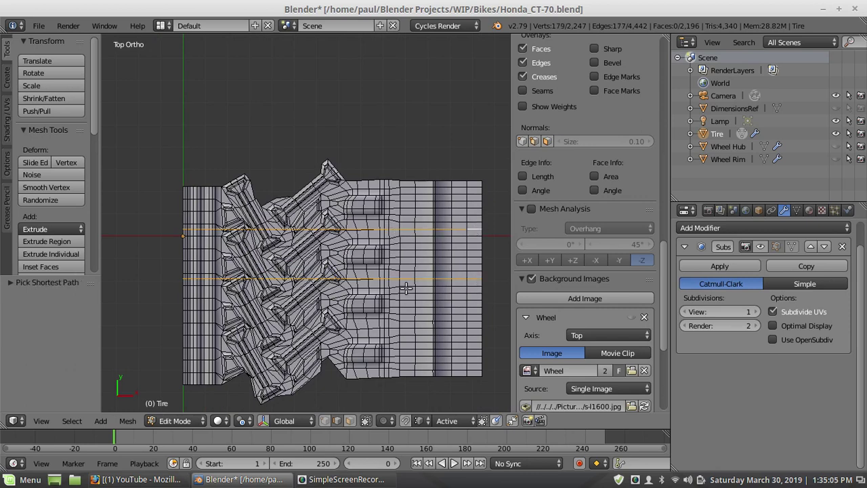
key("ctrl+e")
left_click(406, 288)
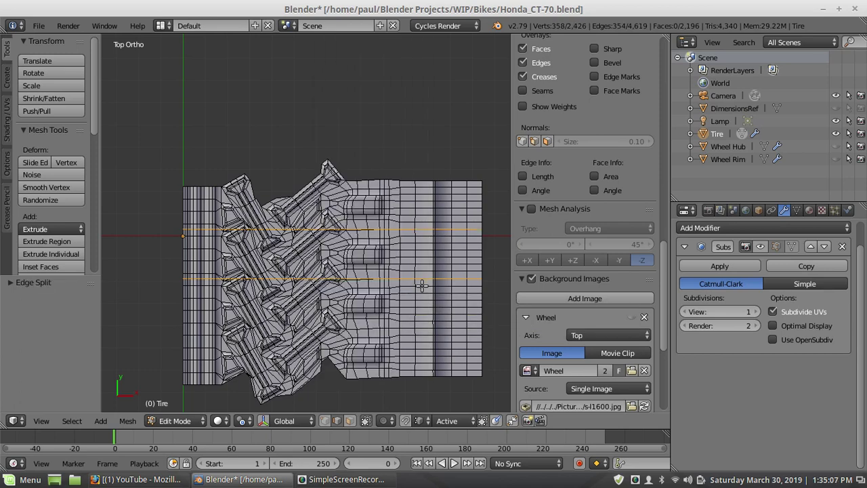
Delete the linked lower and upper tire pieces, keeping only the middle tread strip
key("a")
key("l")
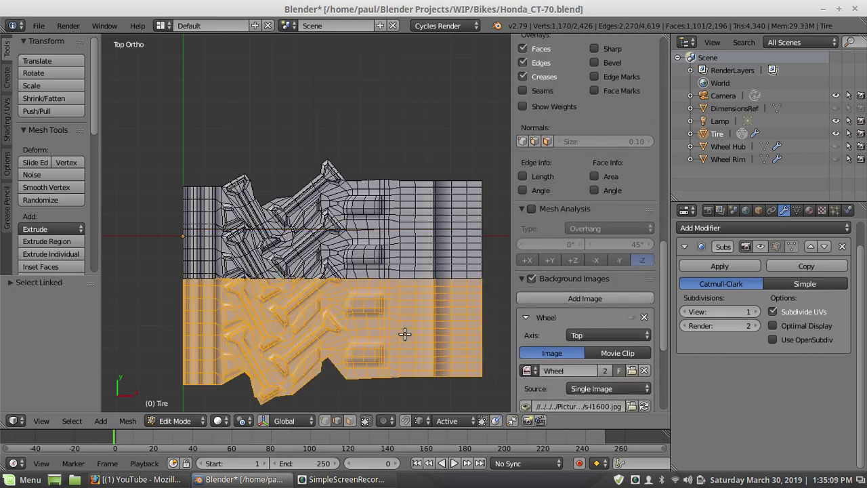
key("x")
left_click(405, 333)
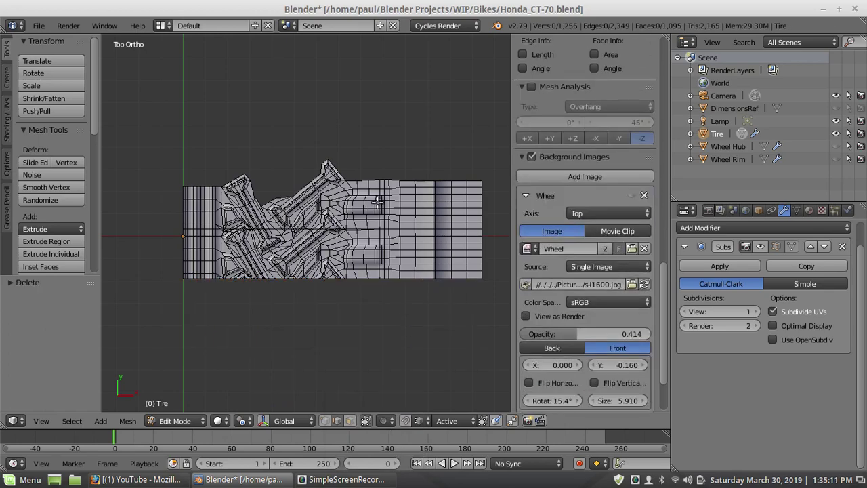
key("l")
key("x")
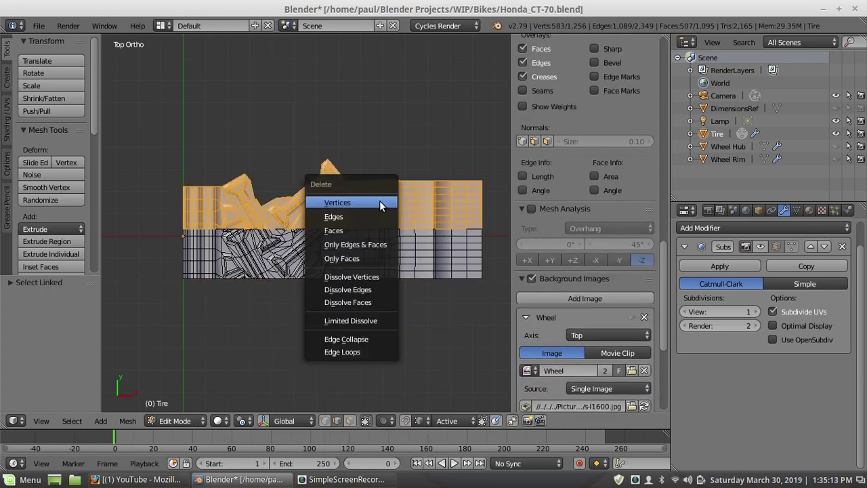
left_click(379, 201)
middle_click_drag(410, 271, 315, 184)
Switch to perspective, set the pivot to Median Point, and snap the 3D cursor to the world origin
key("KP_5")
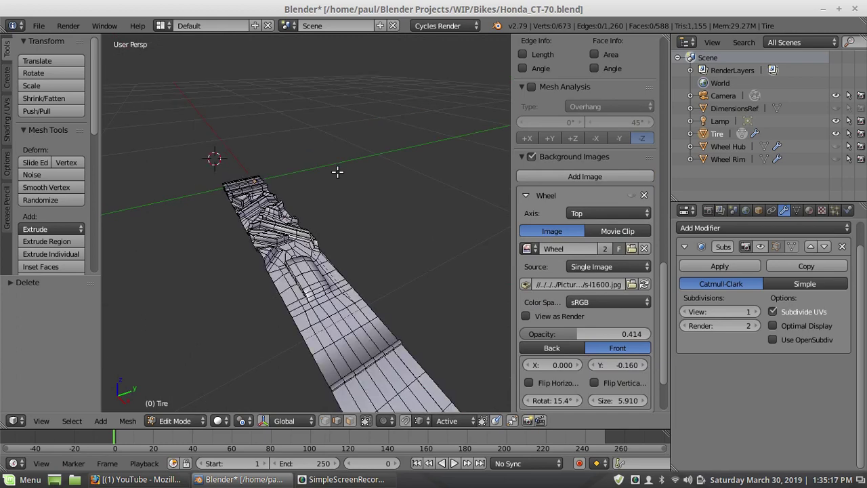
scroll(328, 261, "down", 3)
scroll(328, 261, "up", 1)
scroll(328, 260, "up", 3)
scroll(377, 272, "down", 2)
middle_click_drag(377, 271, 257, 371)
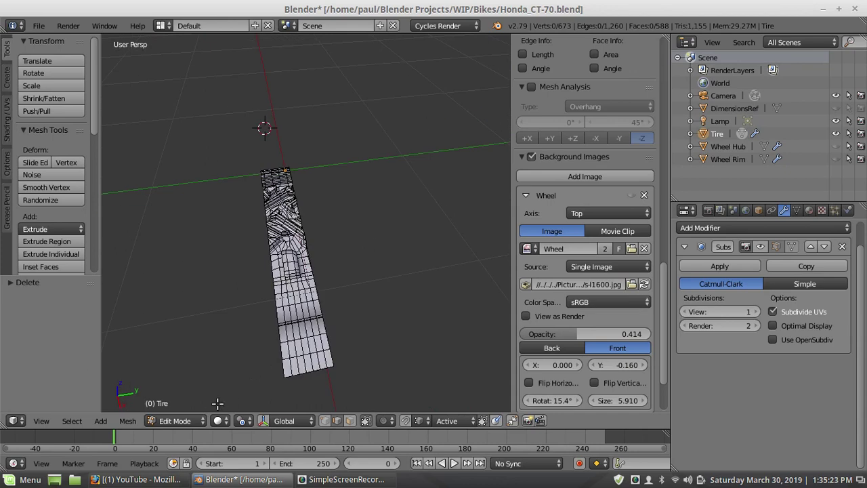
left_click(243, 422)
left_click(269, 365)
key("shift+s")
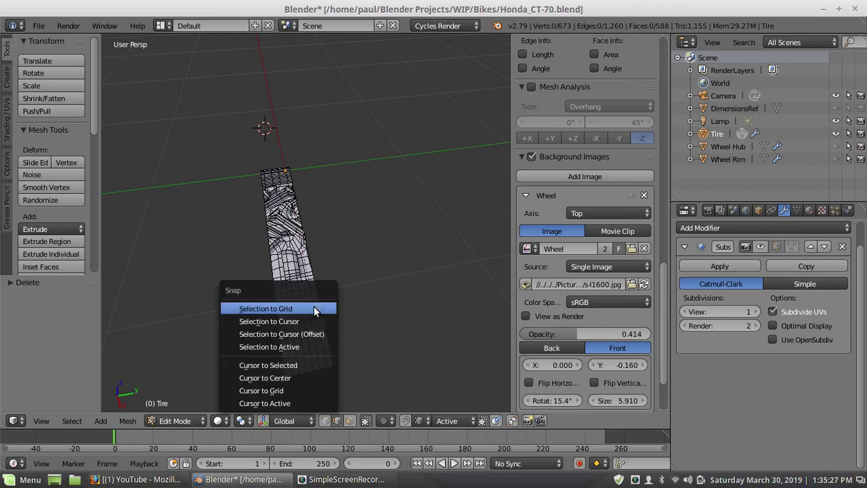
left_click(297, 377)
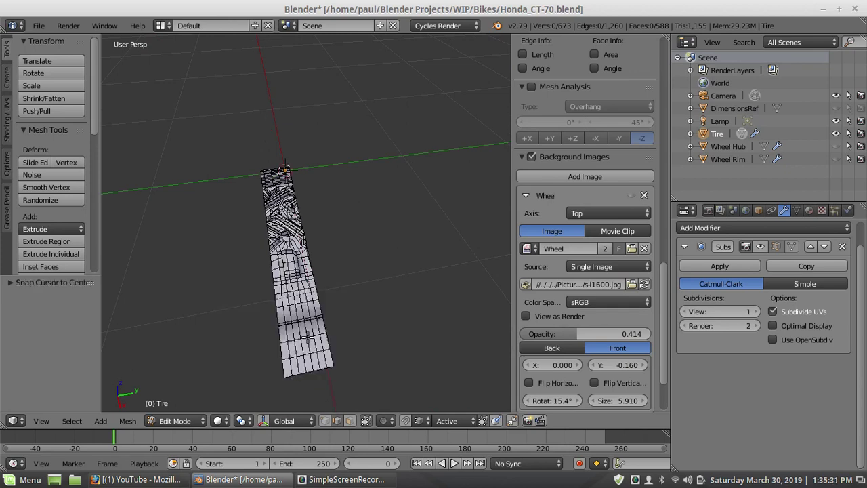
Duplicate the tread strip and slide the copy alongside it on the Y axis
key("l")
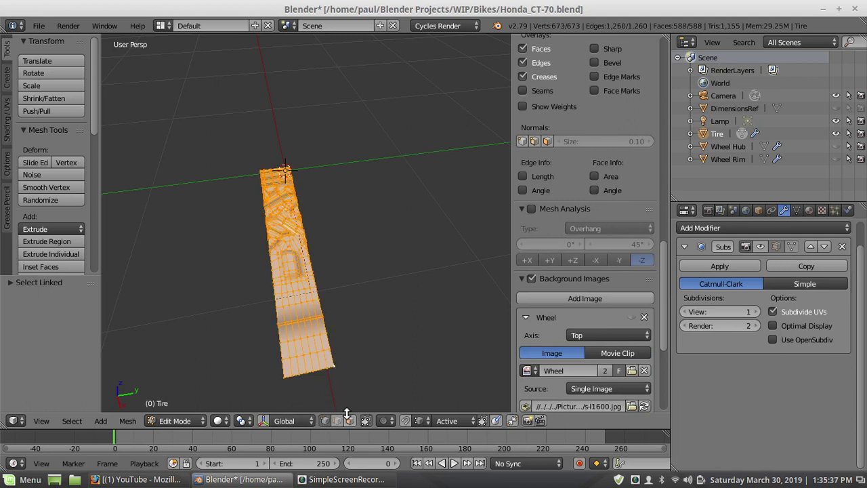
key("shift+d")
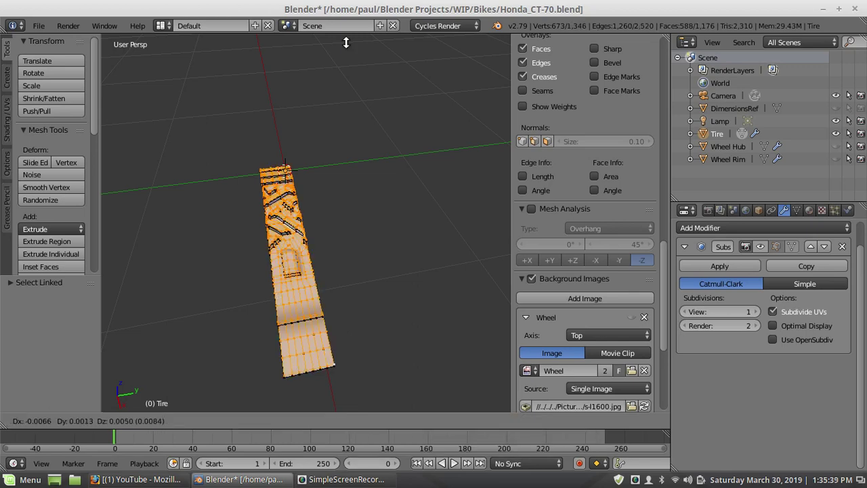
key("y")
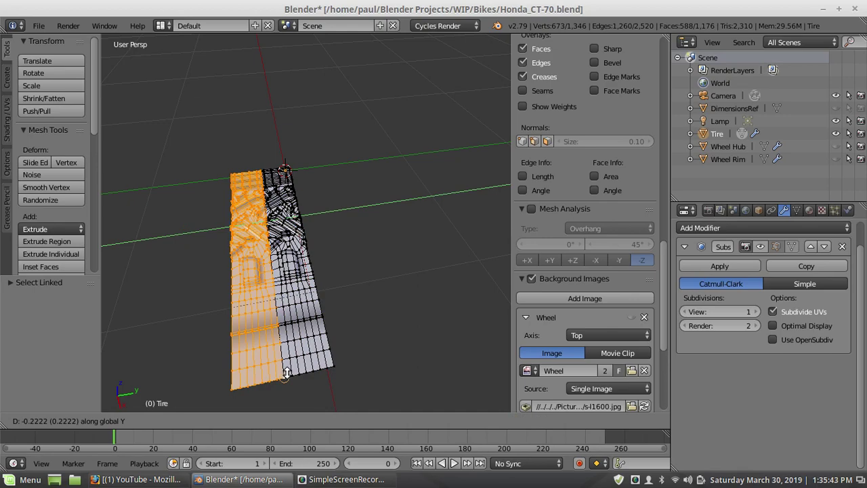
left_click(287, 372)
Deselect and preview the widened, smoothed tread in Object Mode
key("a")
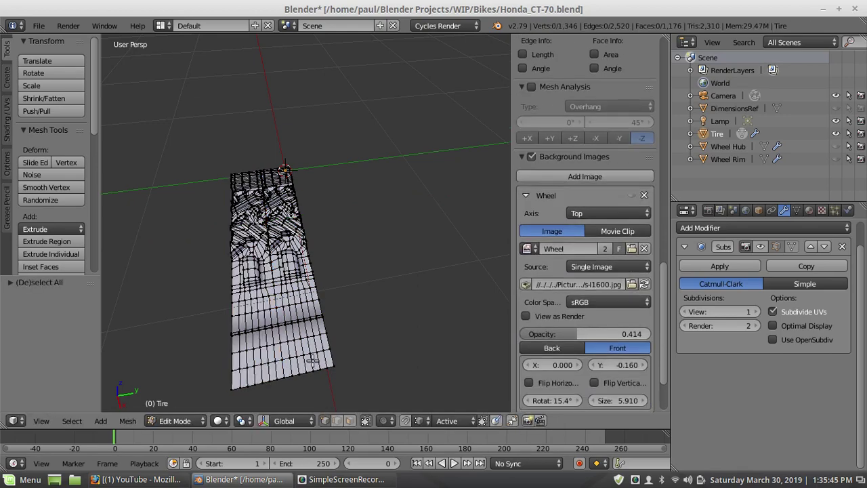
middle_click_drag(312, 362, 380, 347)
scroll(379, 347, "up", 6)
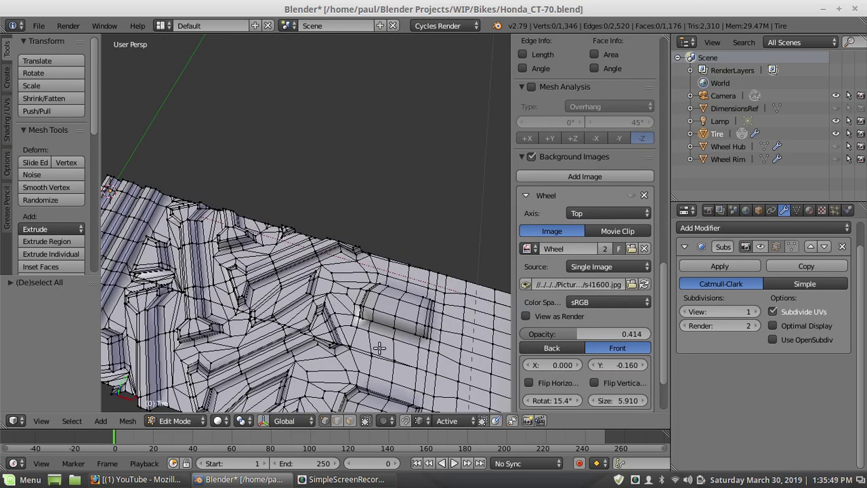
scroll(379, 347, "down", 6)
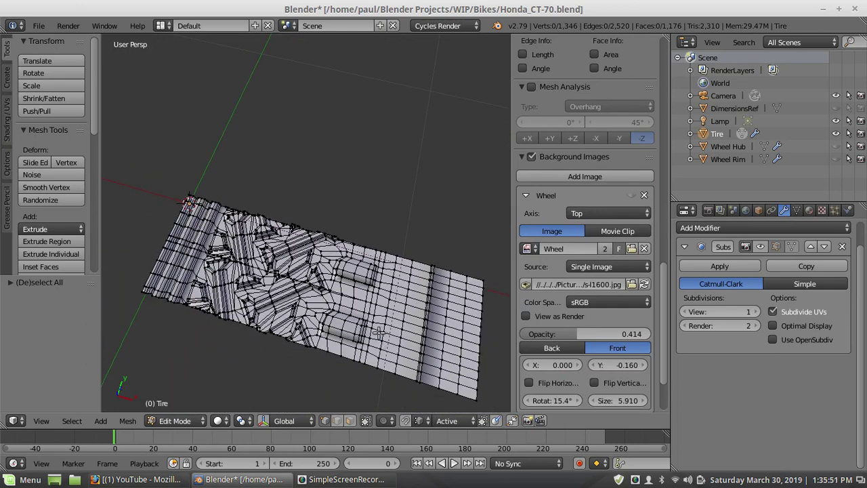
middle_click_drag(382, 334, 329, 324)
left_click(175, 421)
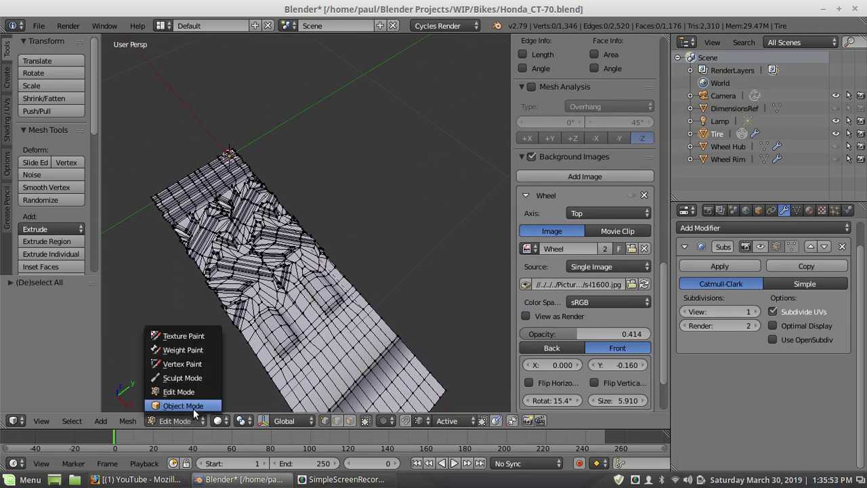
left_click(173, 405)
Back in Edit Mode, Remove Doubles on the whole mesh to merge the seam, then return to Object Mode
middle_click_drag(270, 345, 312, 313)
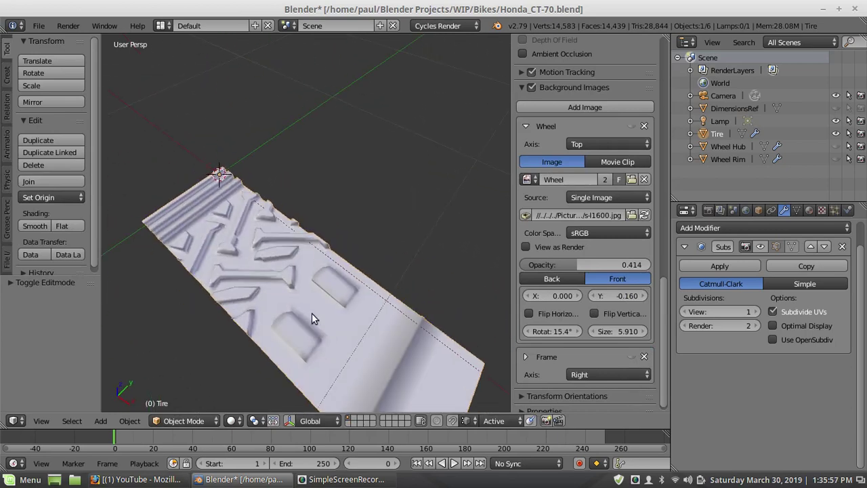
left_click(179, 421)
left_click(183, 392)
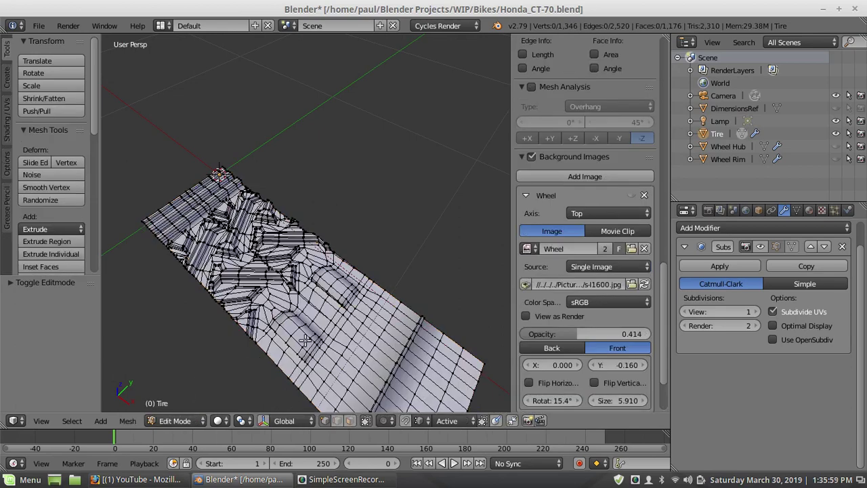
key("a")
key("w")
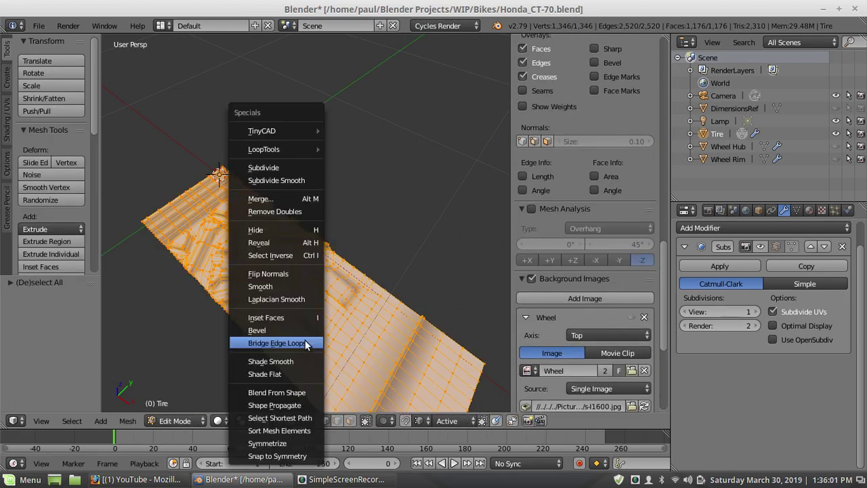
left_click(305, 340)
key("a")
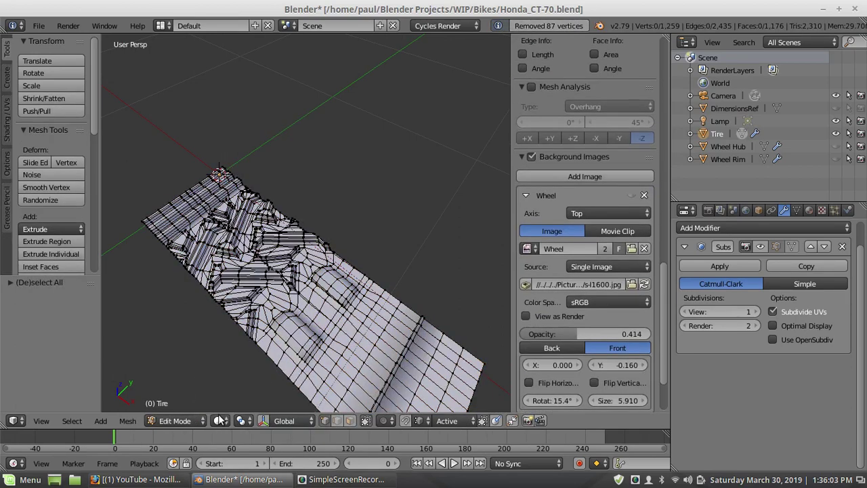
left_click(175, 420)
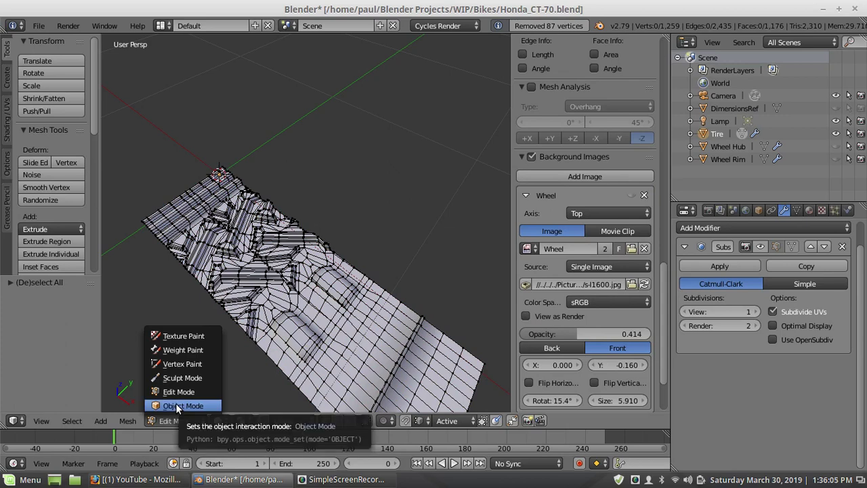
left_click(176, 405)
Orbit and zoom around the smoothed tread strip, viewing it from side, low and lengthwise angles
middle_click_drag(276, 324, 291, 279)
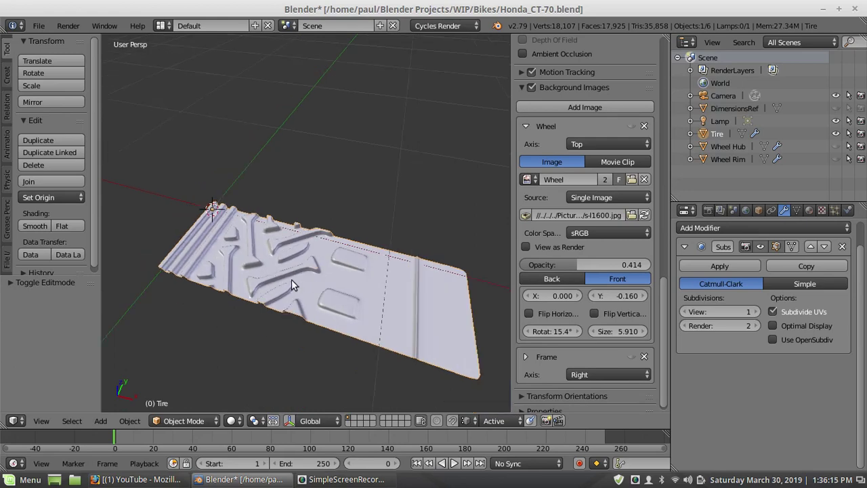
scroll(213, 248, "up", 3)
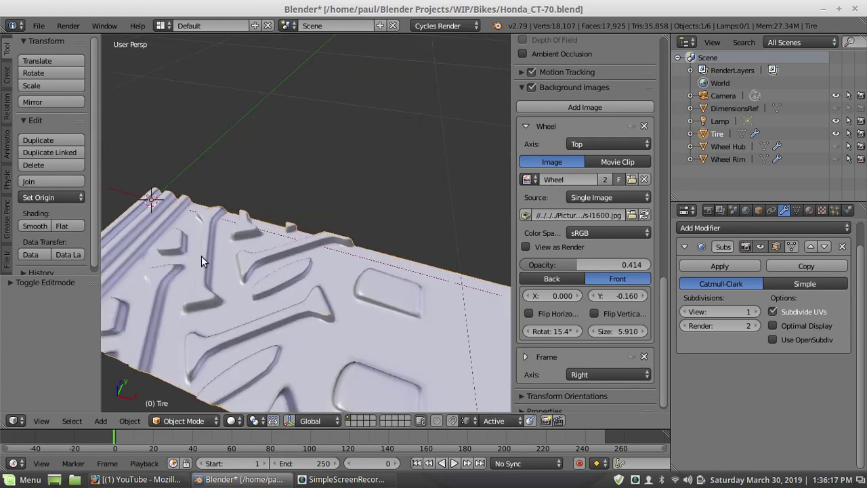
scroll(148, 256, "down", 2)
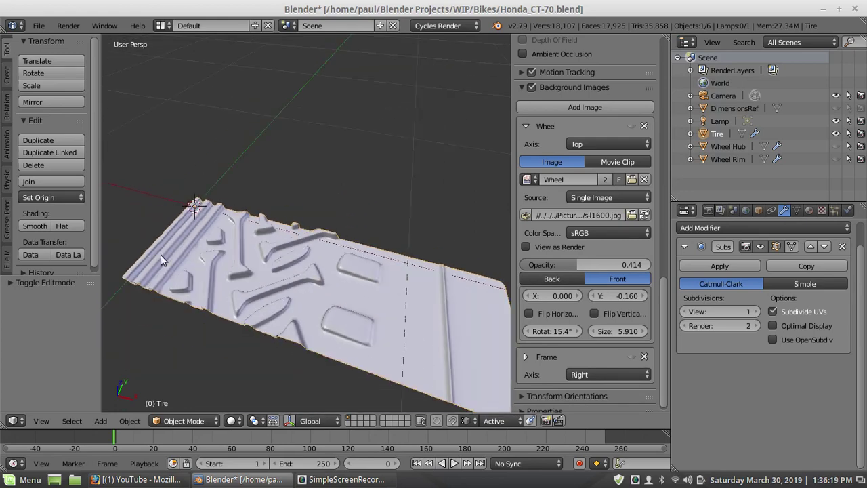
scroll(161, 254, "up", 2)
scroll(288, 282, "down", 2)
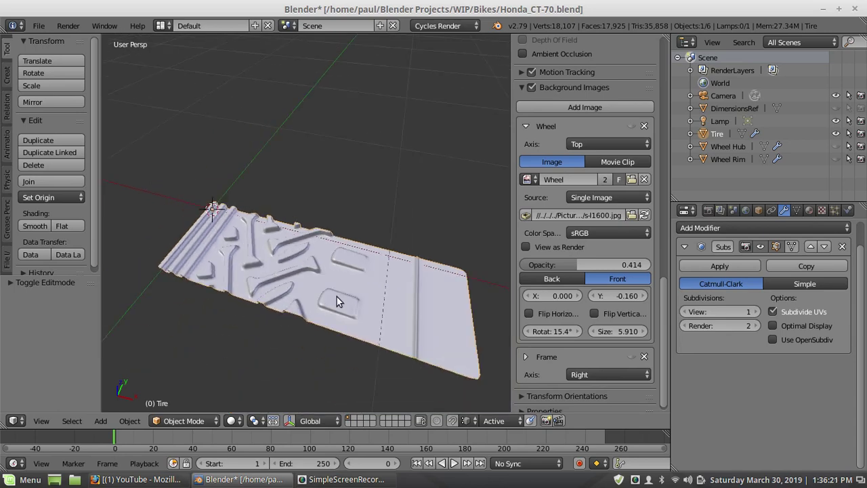
middle_click_drag(337, 297, 416, 289)
scroll(298, 318, "up", 3)
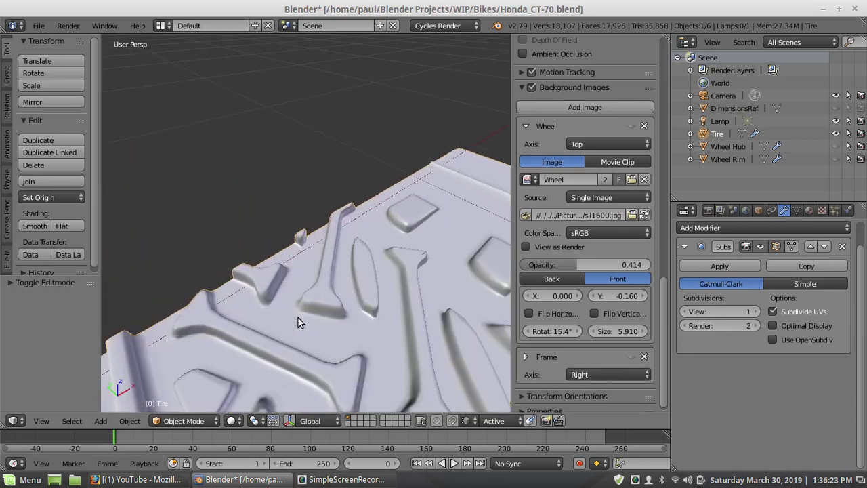
scroll(298, 318, "down", 2)
scroll(258, 342, "up", 2)
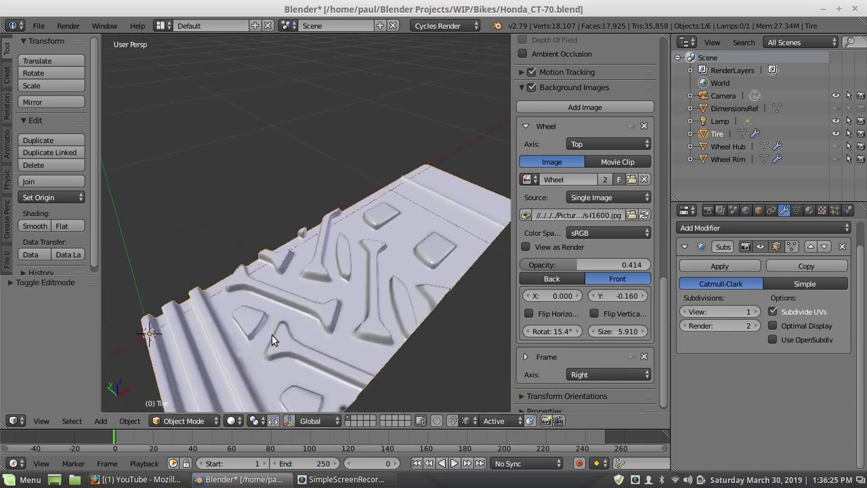
middle_click_drag(354, 307, 407, 283)
scroll(244, 296, "up", 5)
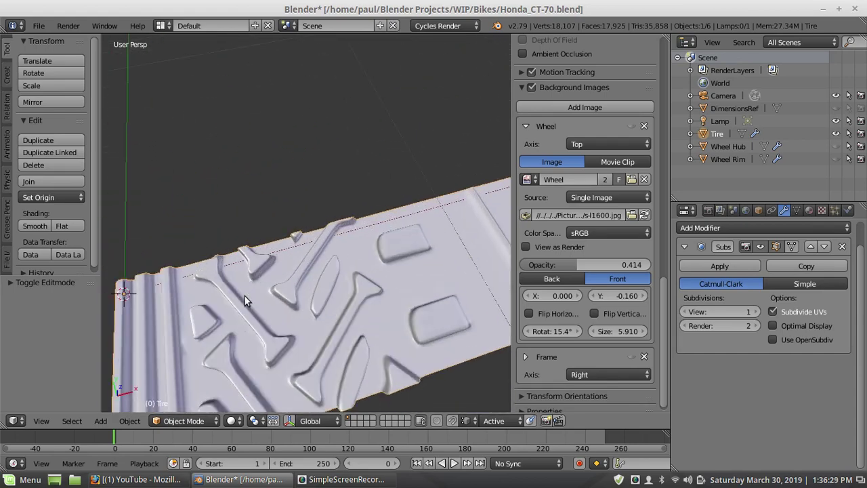
middle_click_drag(216, 307, 207, 268)
scroll(213, 275, "down", 4)
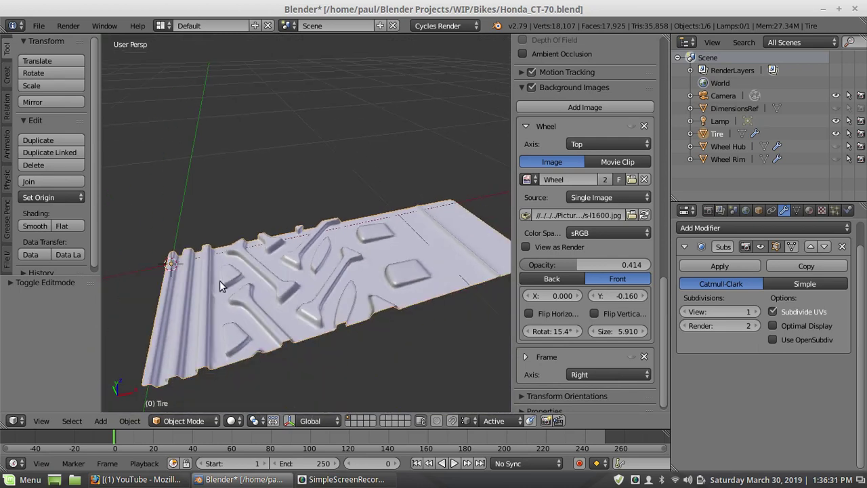
middle_click_drag(217, 304, 280, 270)
scroll(280, 270, "up", 5)
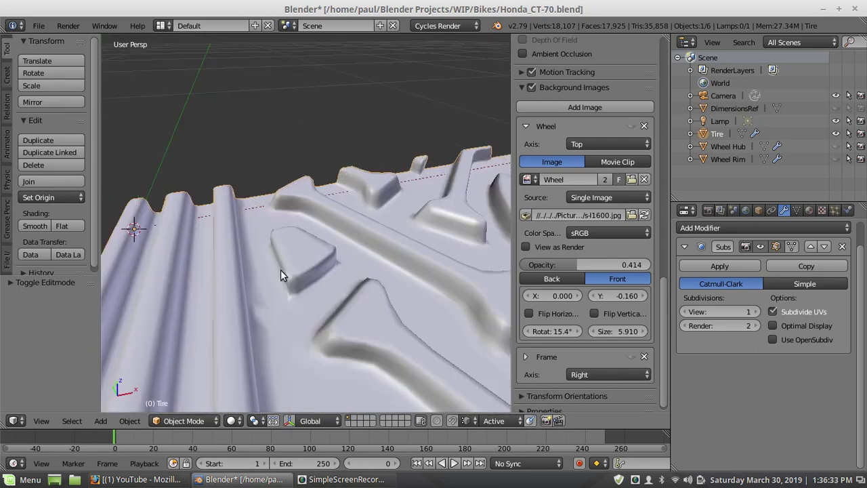
middle_click_drag(259, 314, 222, 308)
scroll(217, 308, "down", 4)
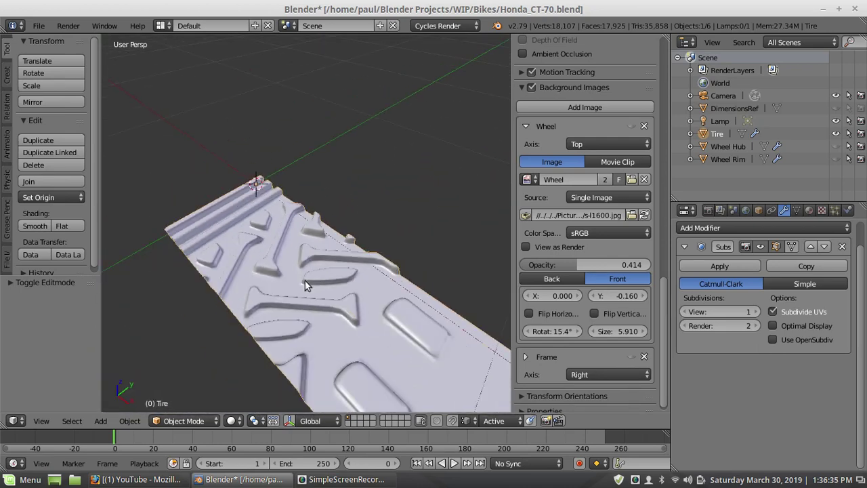
scroll(308, 278, "down", 2)
scroll(326, 271, "up", 2)
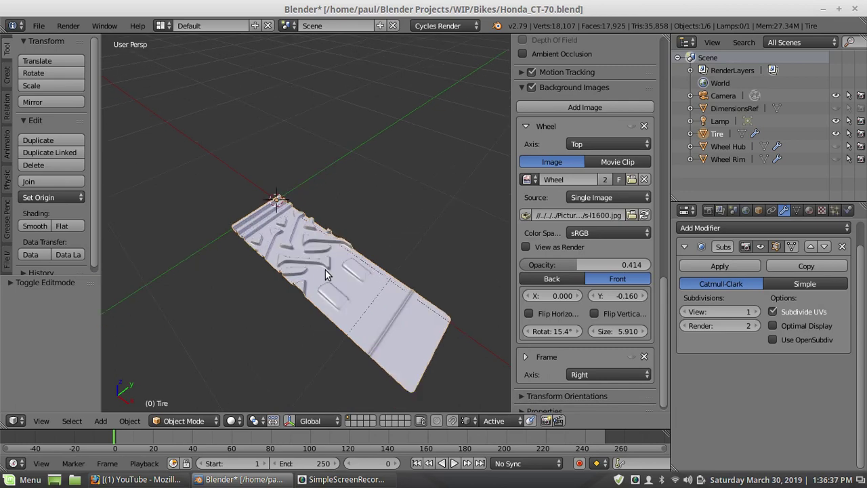
middle_click_drag(353, 290, 269, 245)
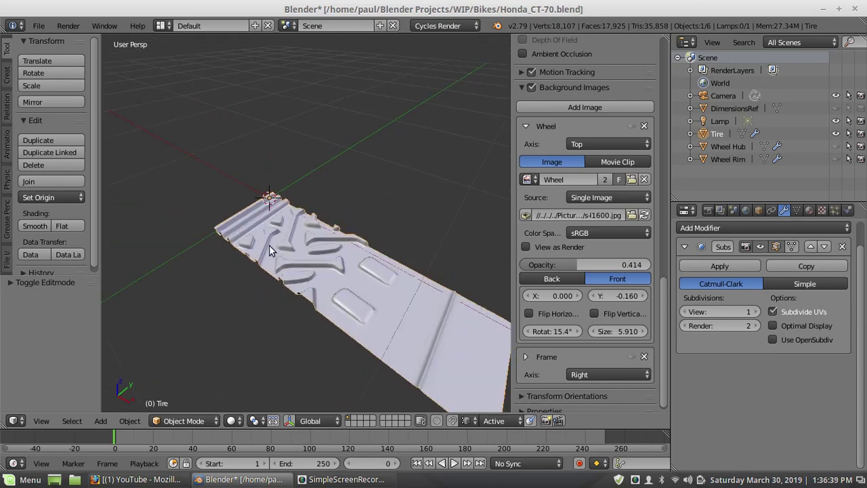
scroll(271, 204, "down", 3)
scroll(332, 242, "up", 2)
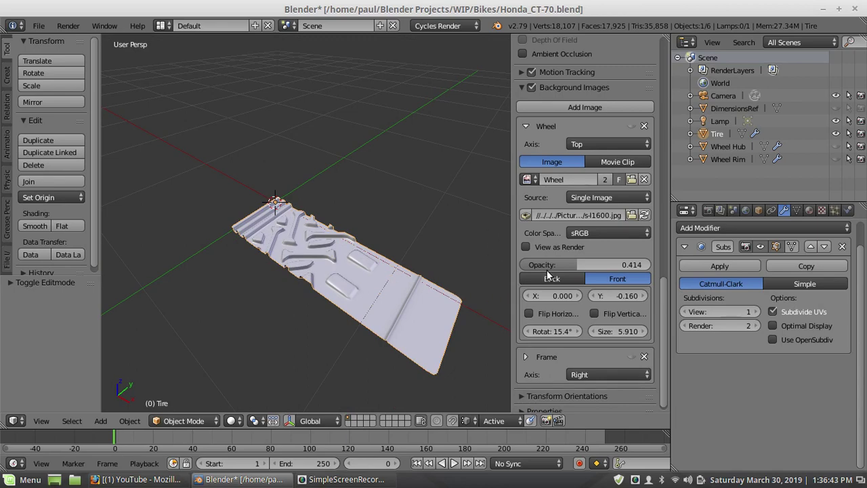
left_click(844, 246)
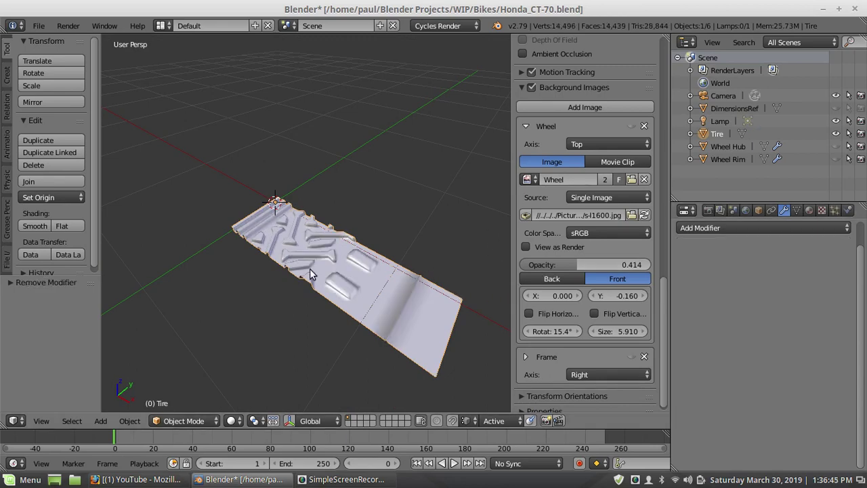
scroll(310, 268, "down", 3)
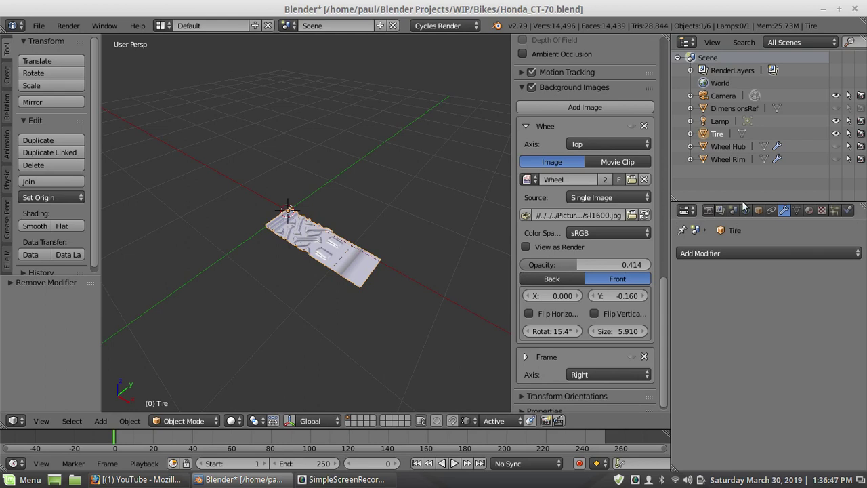
left_click(836, 159)
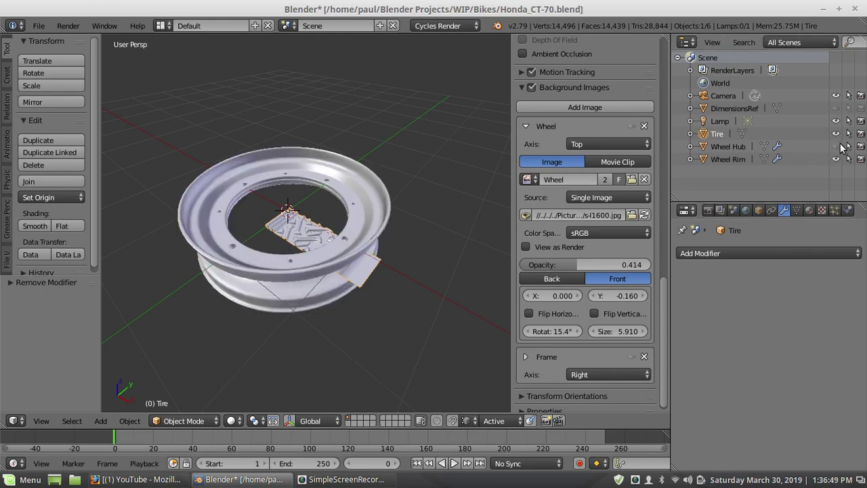
left_click(836, 147)
left_click(836, 146)
left_click(836, 159)
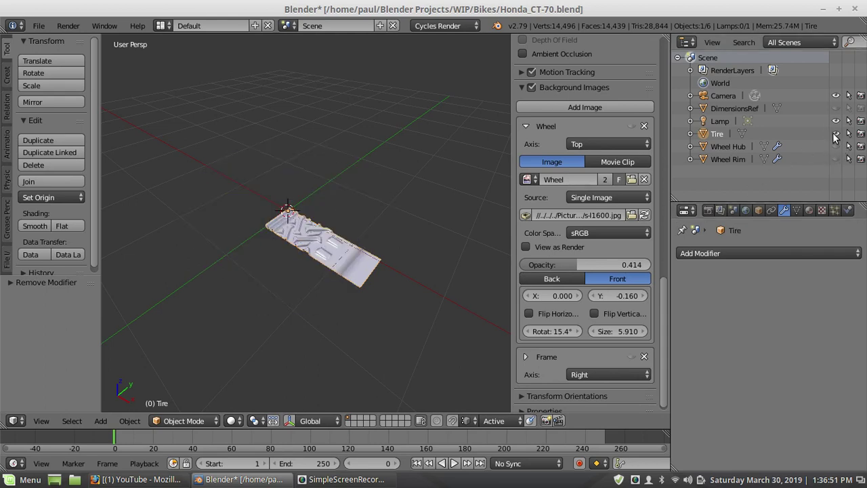
scroll(400, 275, "up", 3)
Add a Mirror modifier to the Tire to double the tread strip's length
scroll(412, 291, "down", 4)
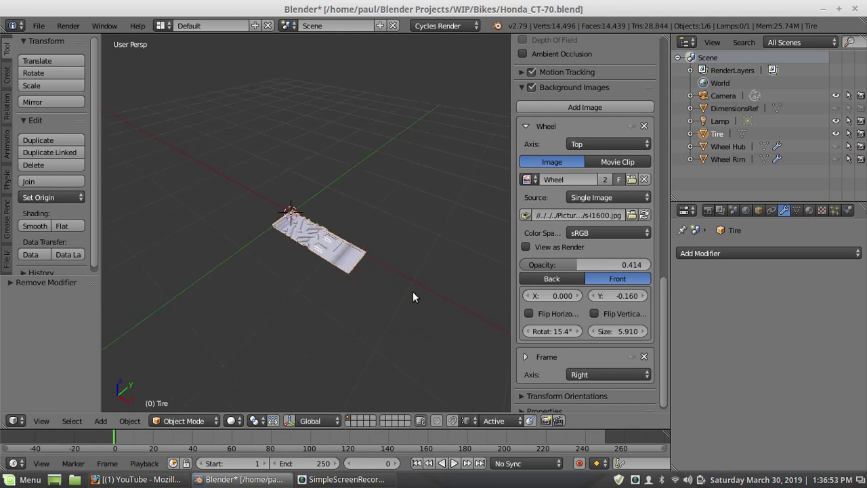
scroll(305, 263, "up", 3)
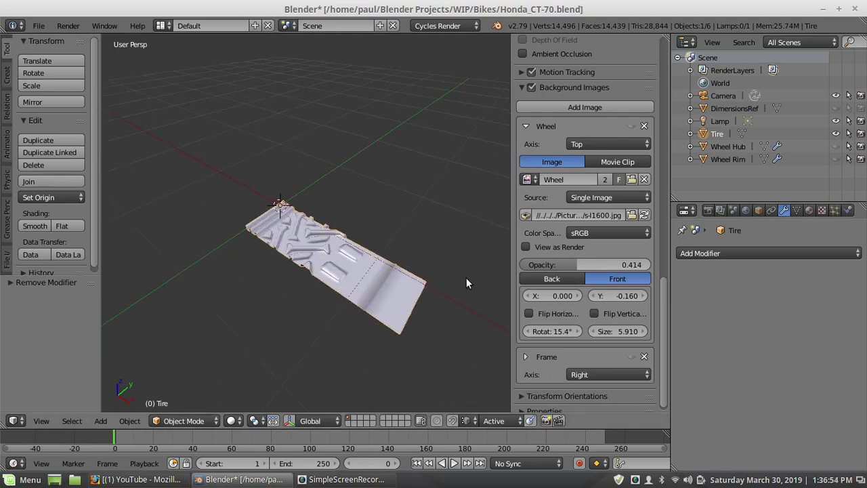
left_click(747, 254)
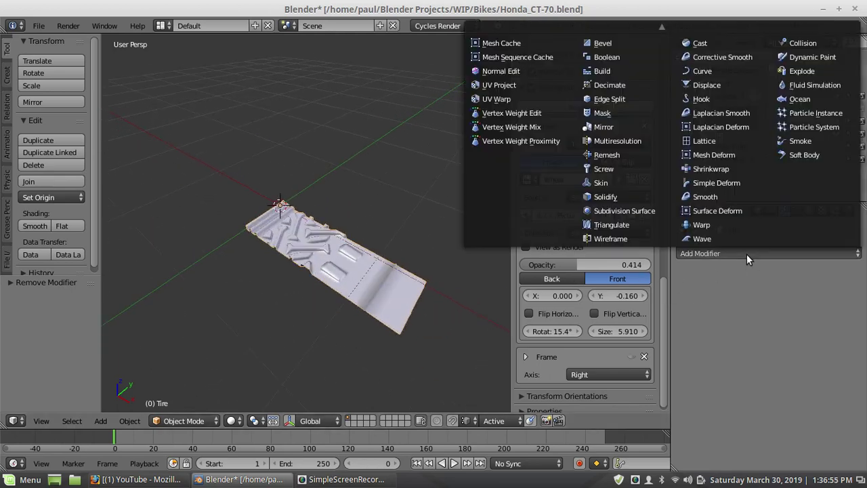
left_click(617, 127)
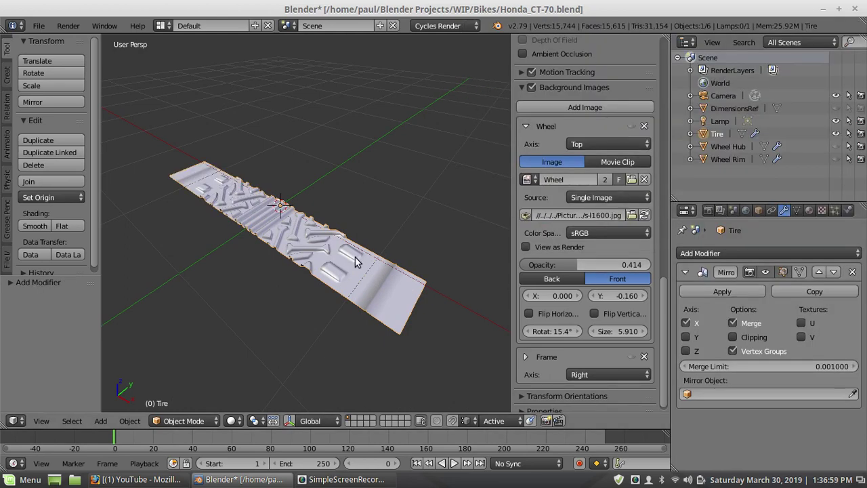
Snap the 3D cursor back to the world origin
mouse_move(355, 257)
middle_mouse_down()
mouse_move(420, 241)
mouse_move(354, 247)
mouse_move(367, 262)
middle_mouse_up()
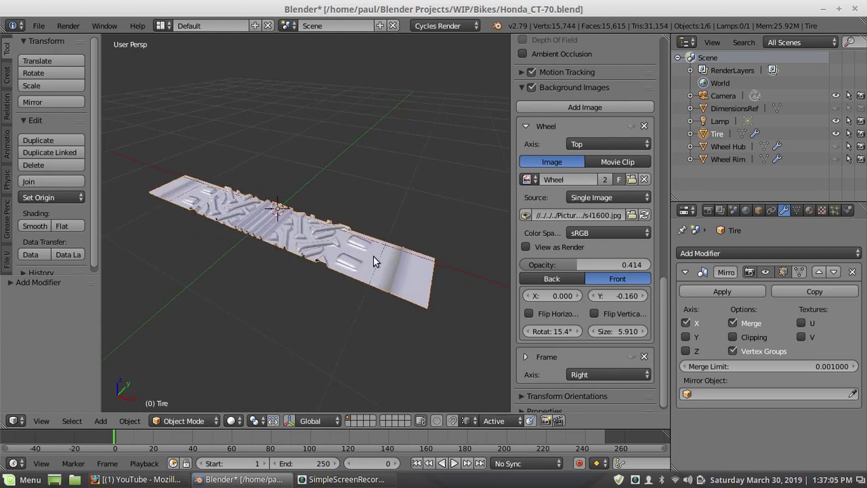
middle_click_drag(289, 270, 345, 256)
key("shift+s")
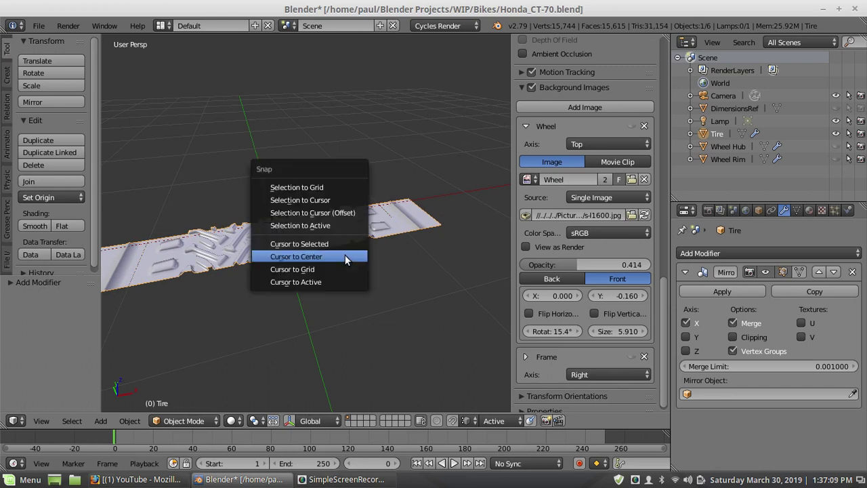
left_click(332, 256)
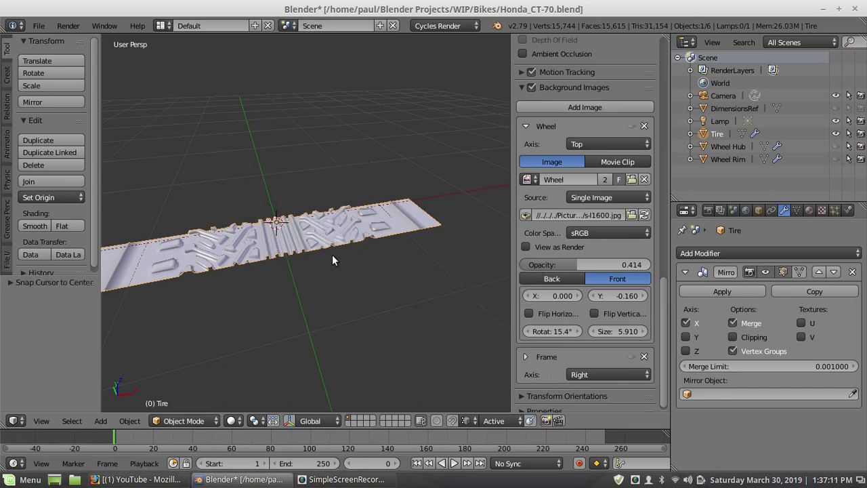
middle_click_drag(327, 286, 325, 278)
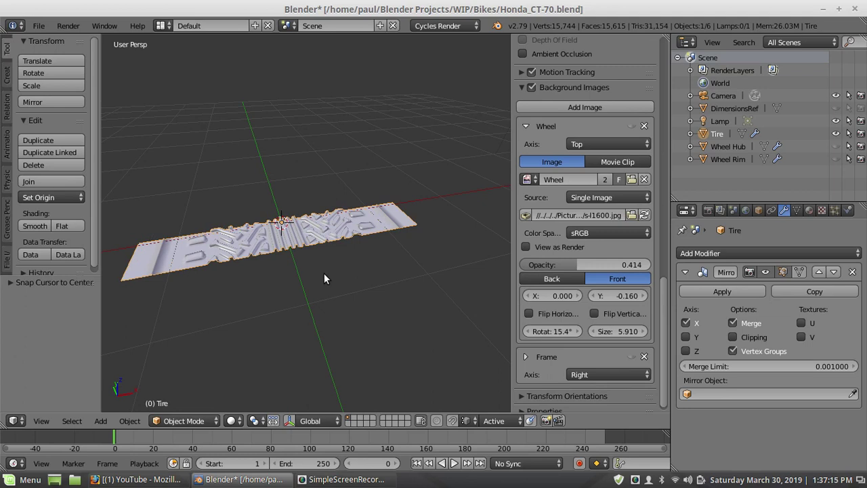
Add a Bezier curve at the 3D cursor over the tread strip
key("shift+a")
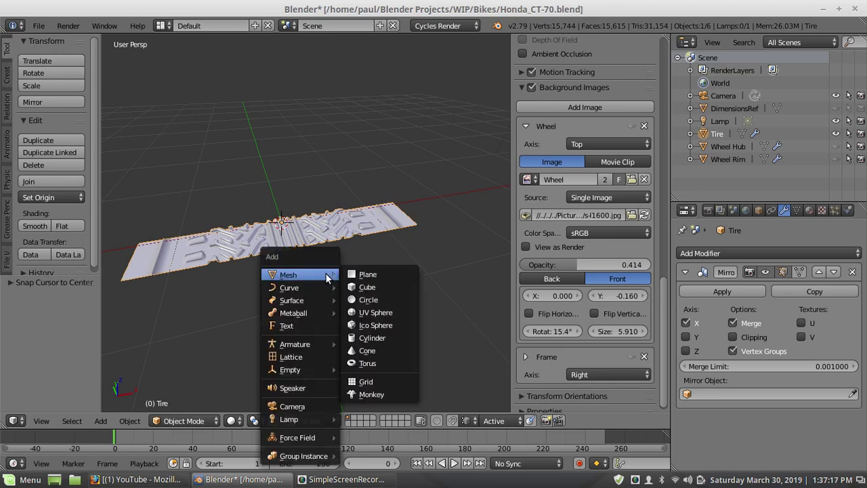
mouse_move(317, 289)
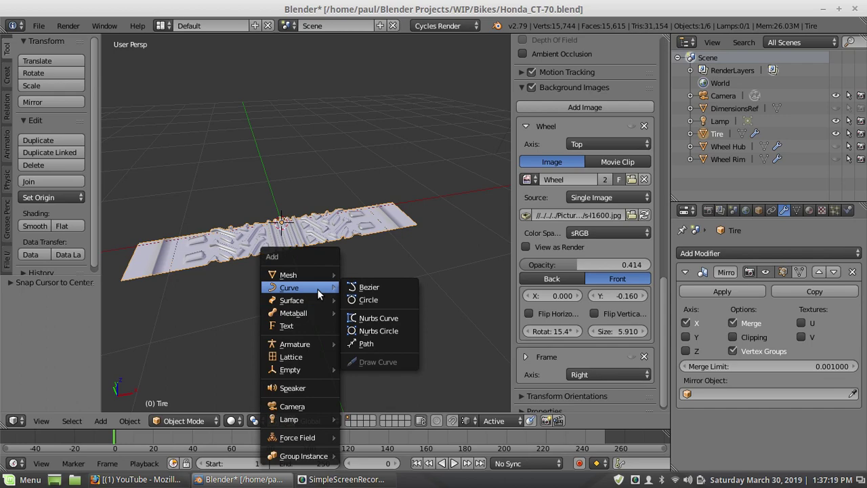
left_click(371, 288)
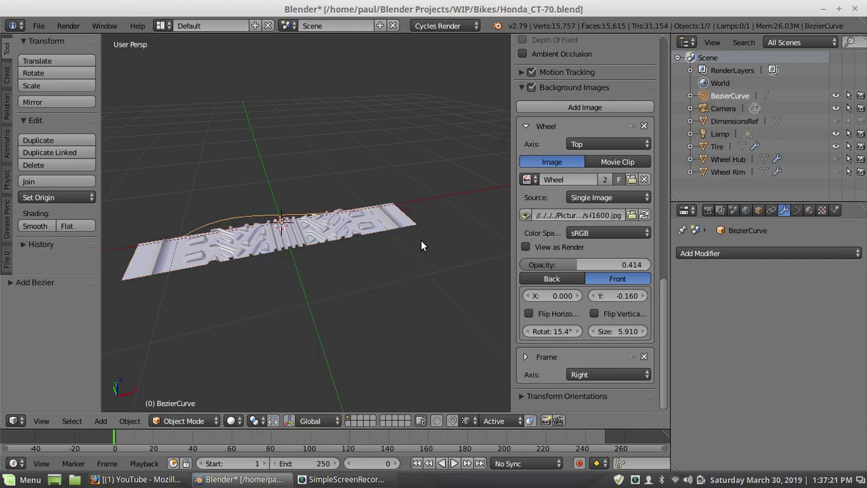
middle_click_drag(421, 240, 391, 239)
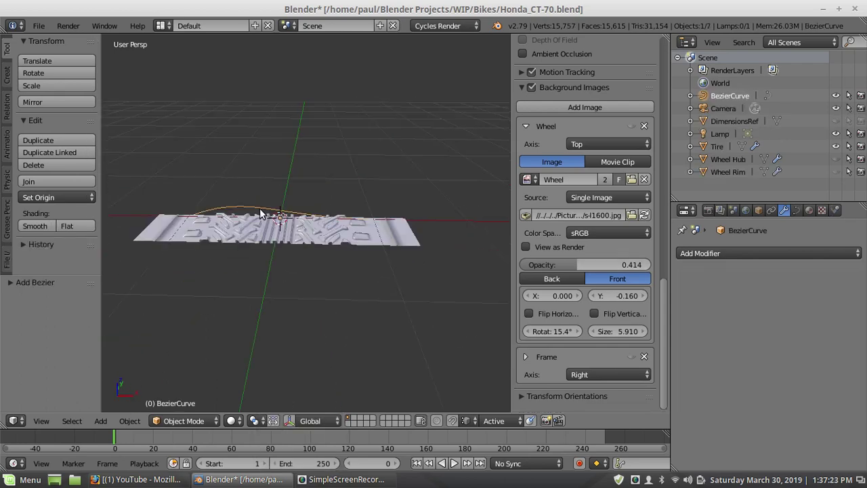
scroll(265, 205, "up", 3)
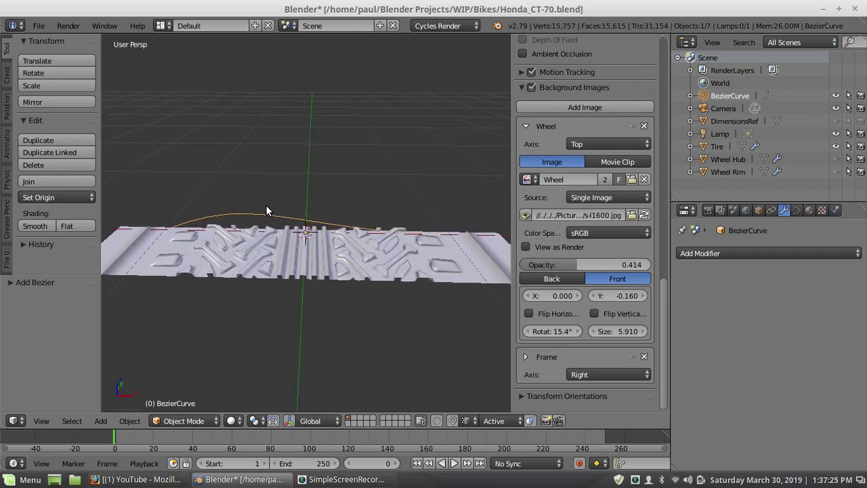
scroll(327, 238, "up", 1)
middle_click_drag(326, 239, 305, 271)
middle_click_drag(299, 227, 398, 180)
middle_click_drag(303, 247, 274, 235)
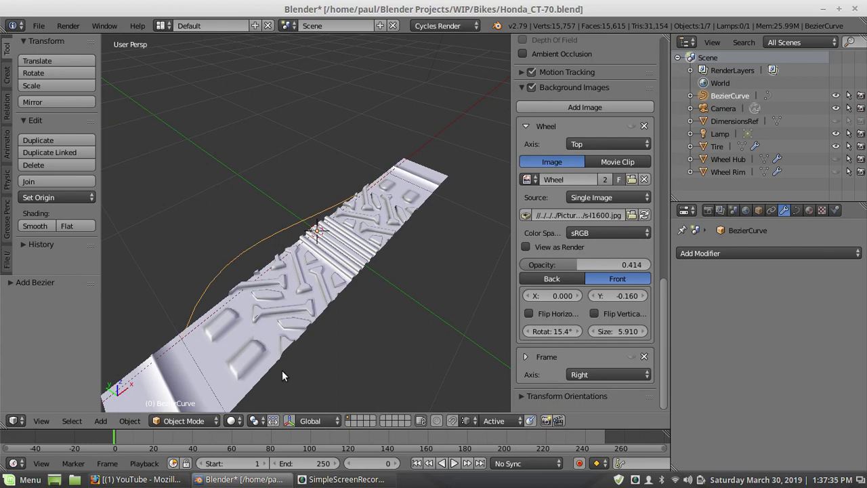
Put the curve into Edit Mode and select all its control points
left_click(187, 419)
left_click(184, 394)
middle_click_drag(313, 271, 237, 263)
key("a")
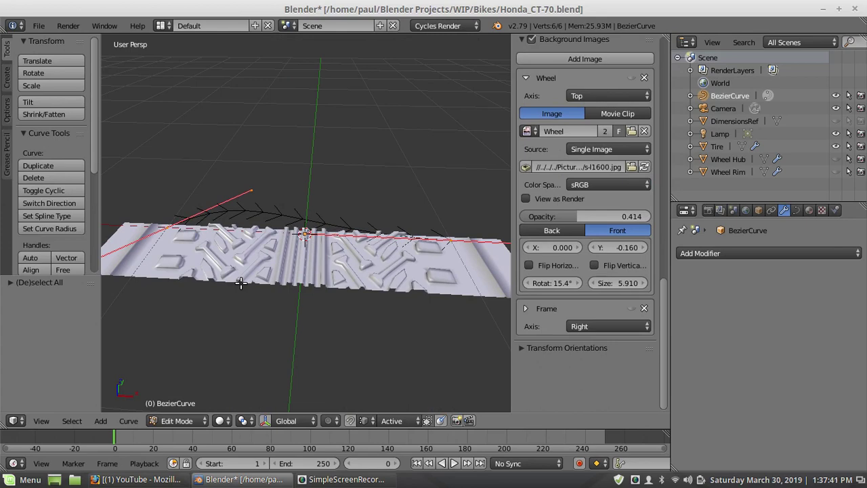
Subdivide the Bezier curve to add more control points
key("w")
left_click(232, 288)
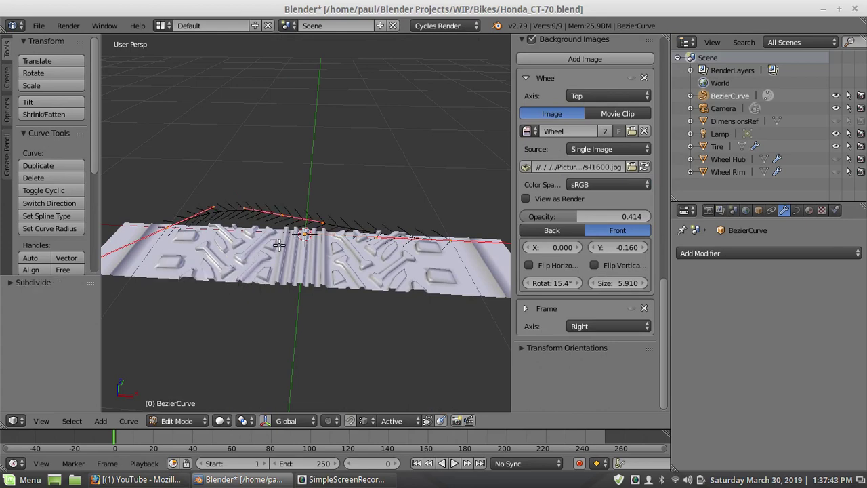
middle_click_drag(280, 245, 349, 231)
scroll(348, 231, "down", 2)
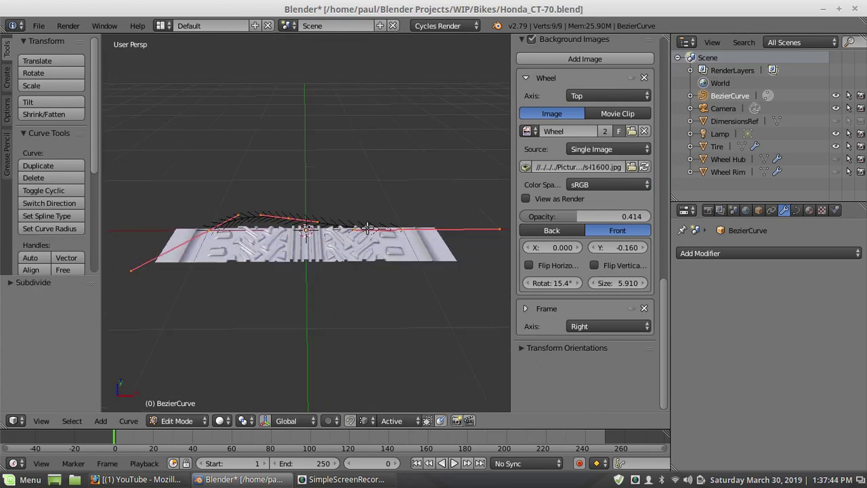
Snap a chosen control point onto the 3D cursor with offset, then add the right endpoint to the selection
right_click(290, 219)
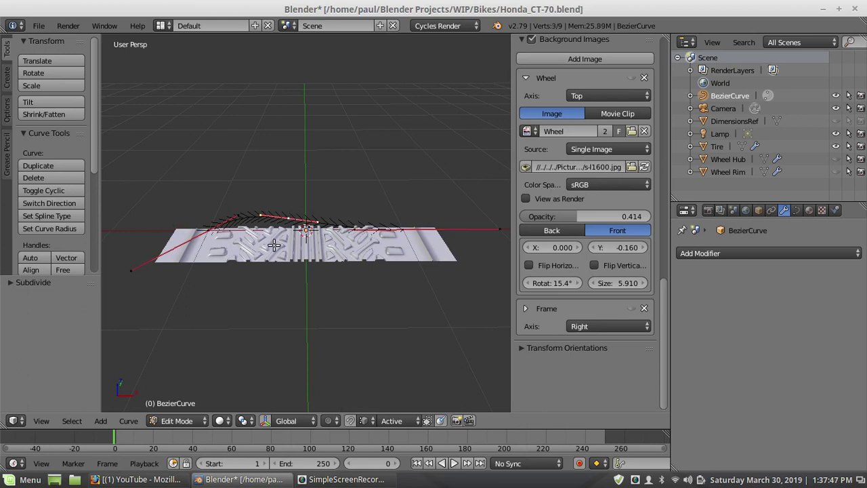
key("shift+s")
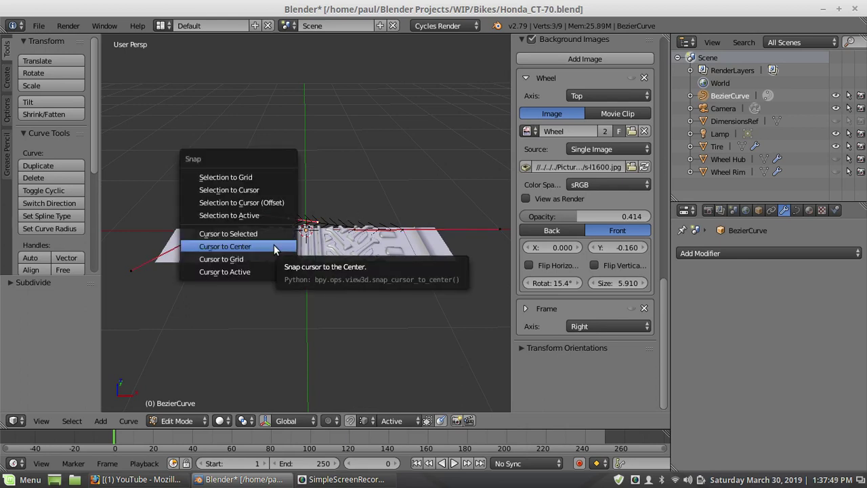
left_click(255, 203)
scroll(299, 234, "up", 2)
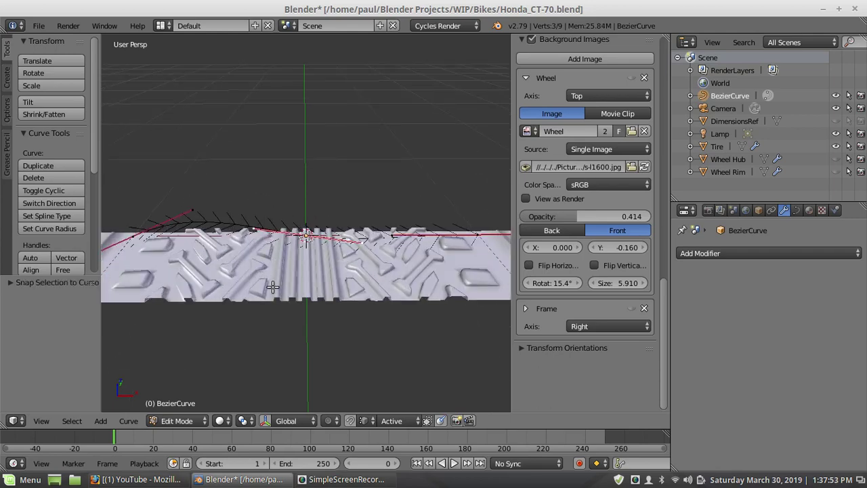
middle_click_drag(262, 269, 297, 218)
scroll(268, 288, "down", 3)
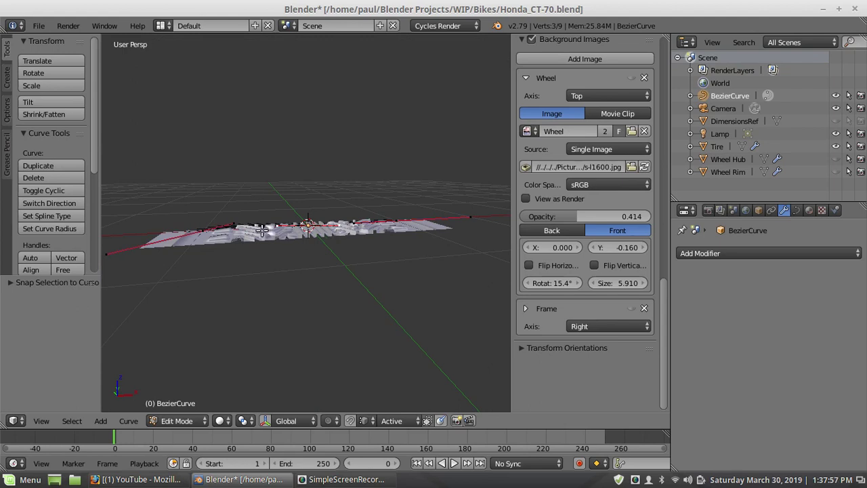
middle_click_drag(256, 223, 251, 294)
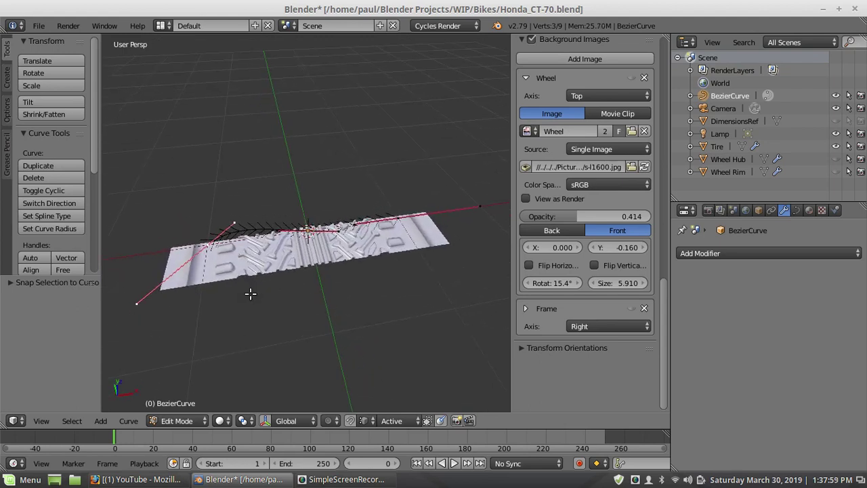
right_click(413, 226, "shift")
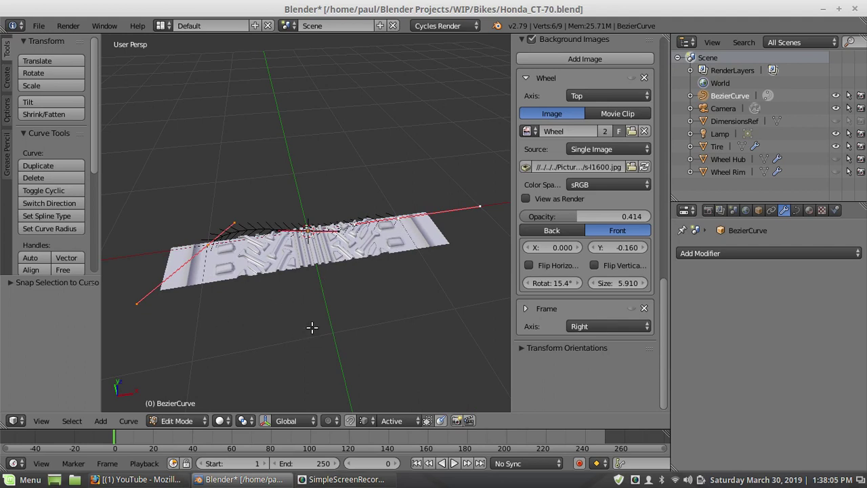
Flatten the selected control points' handles by scaling them to 0 along Y
key("s")
key("y")
key("0")
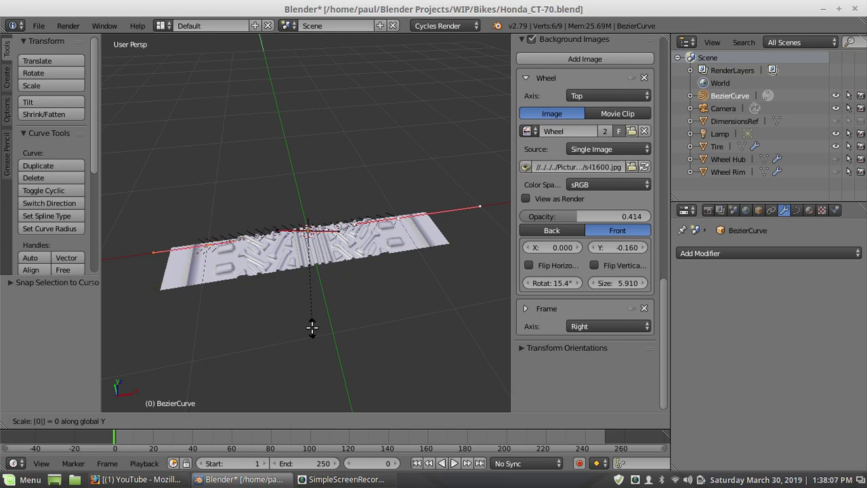
key("Return")
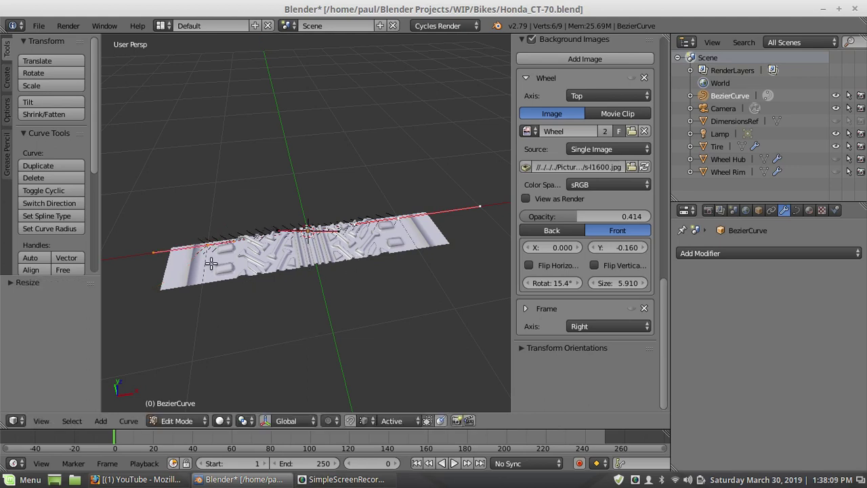
Select only the middle control point and scale its handles to 0 along Y
right_click(311, 228)
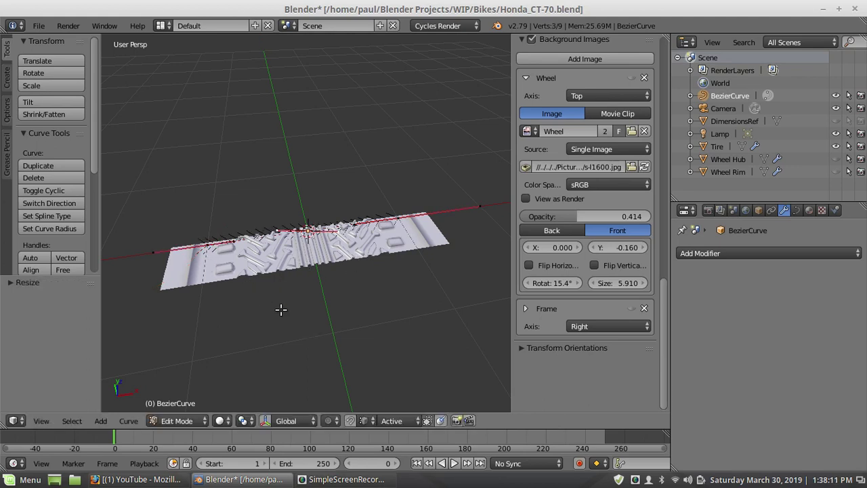
key("s")
key("y")
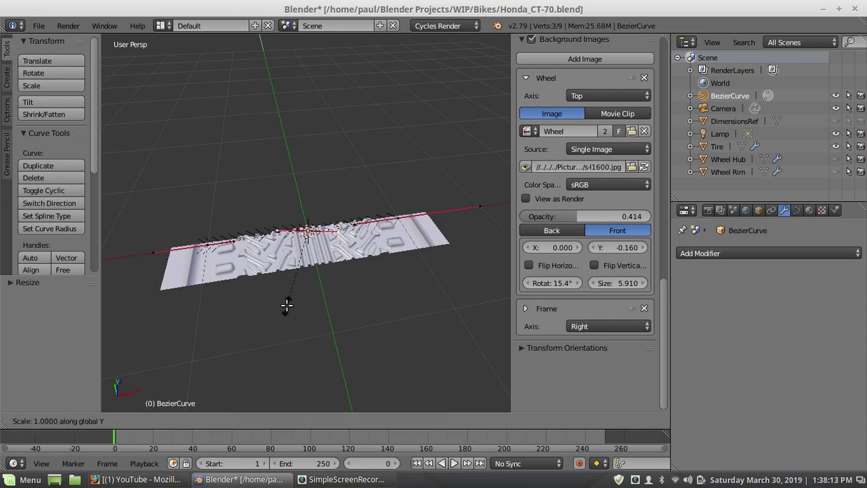
key("0")
key("Return")
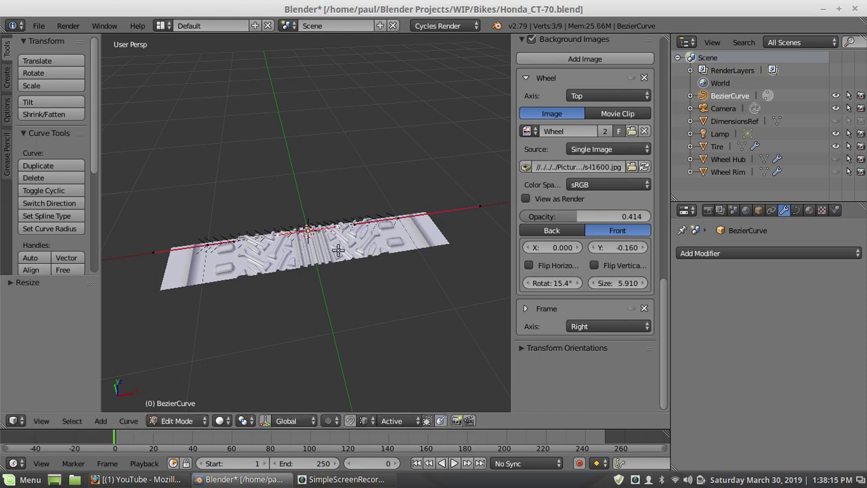
middle_click_drag(338, 251, 355, 222)
scroll(358, 219, "up", 2)
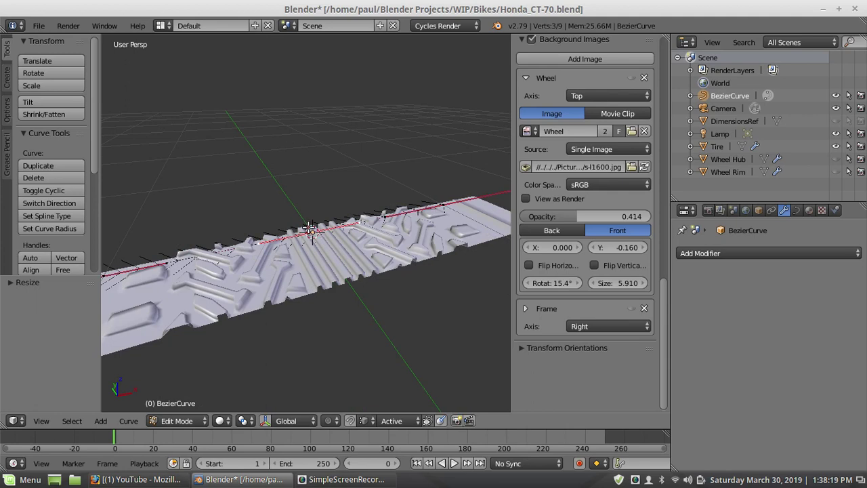
middle_click_drag(319, 268, 303, 246)
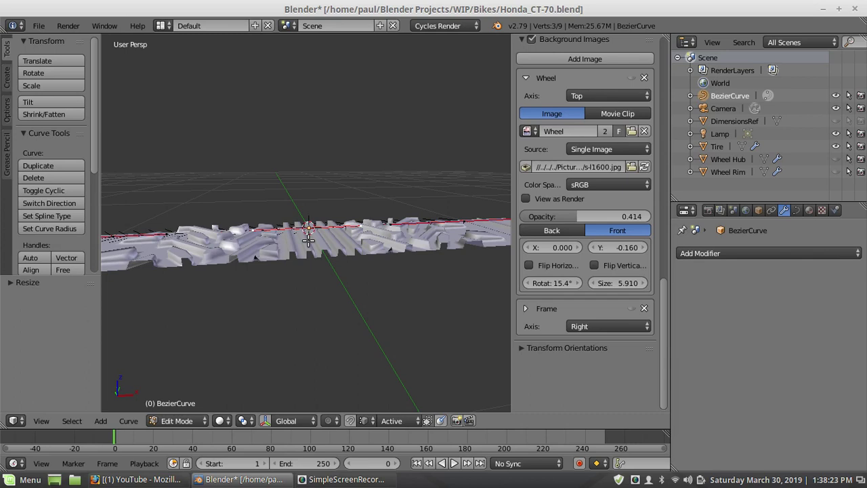
middle_click_drag(317, 234, 313, 256)
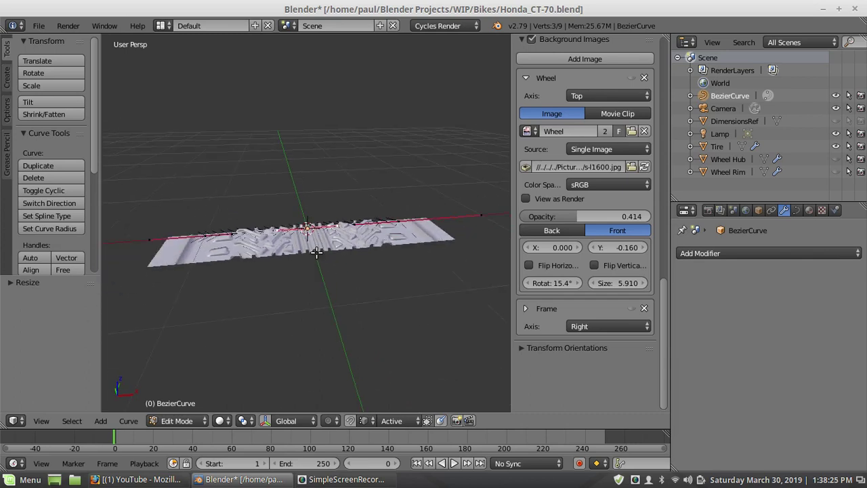
scroll(317, 252, "up", 2)
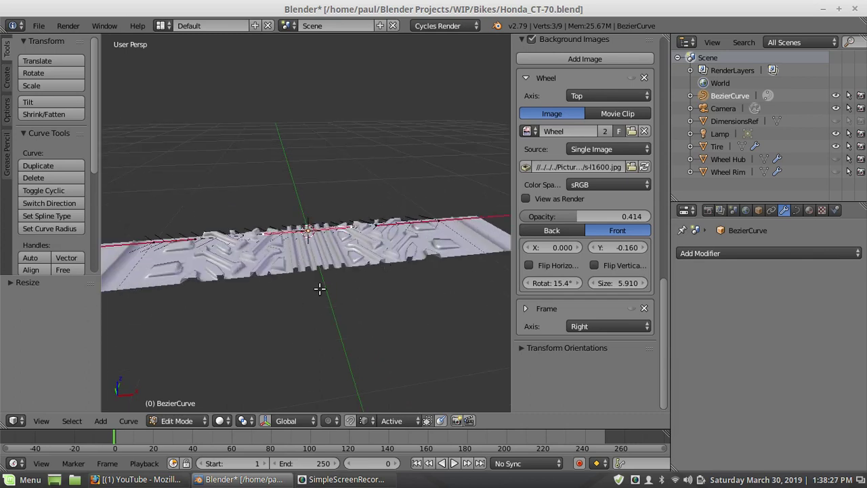
Raise the middle control point straight up along Z above the tread strip
key("g")
key("z")
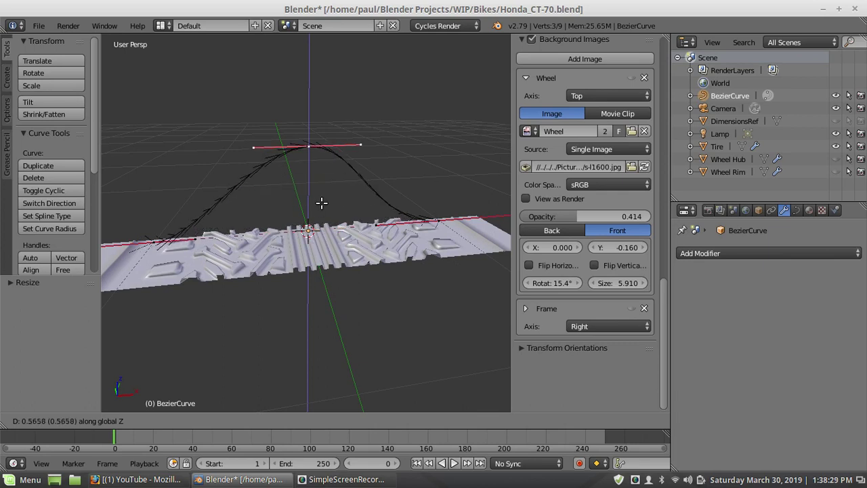
left_click(323, 192)
middle_click_drag(332, 194, 364, 220)
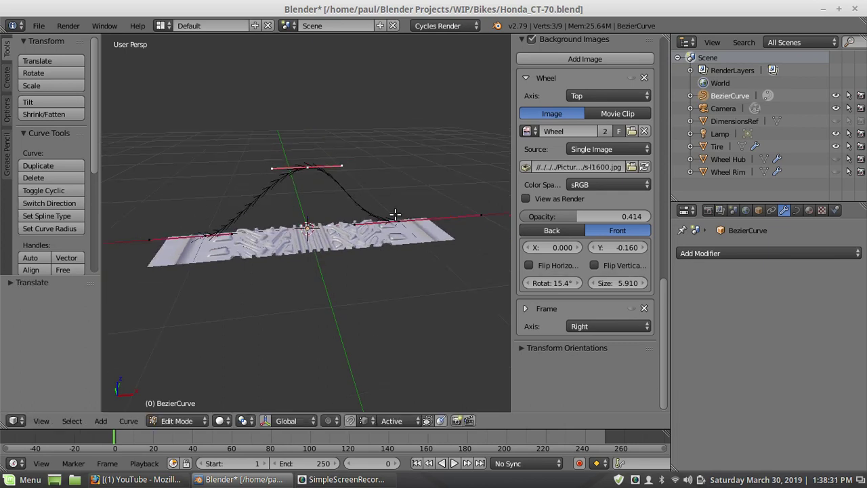
Rotate the right end's handle upright around Y and lengthen the left end's handle
right_click(395, 214)
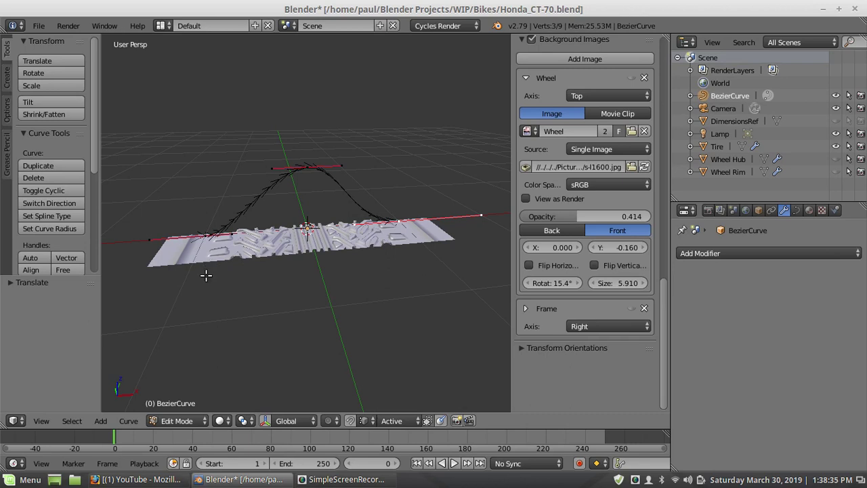
key("r")
key("y")
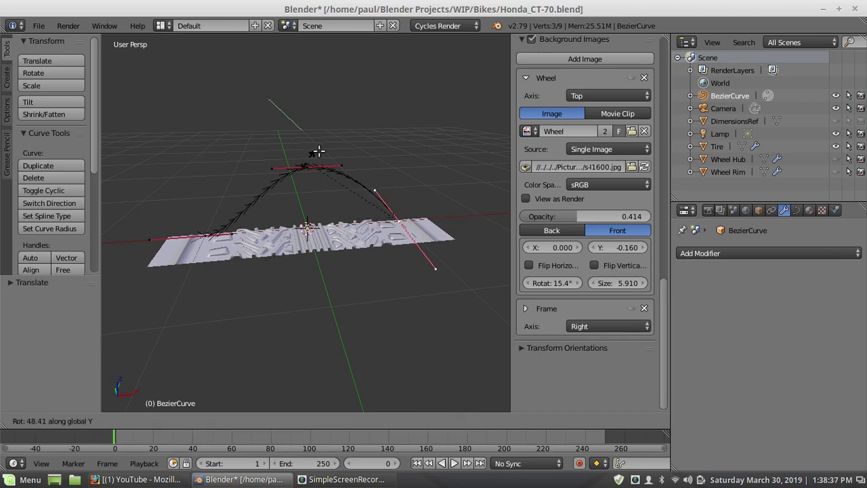
left_click(357, 127)
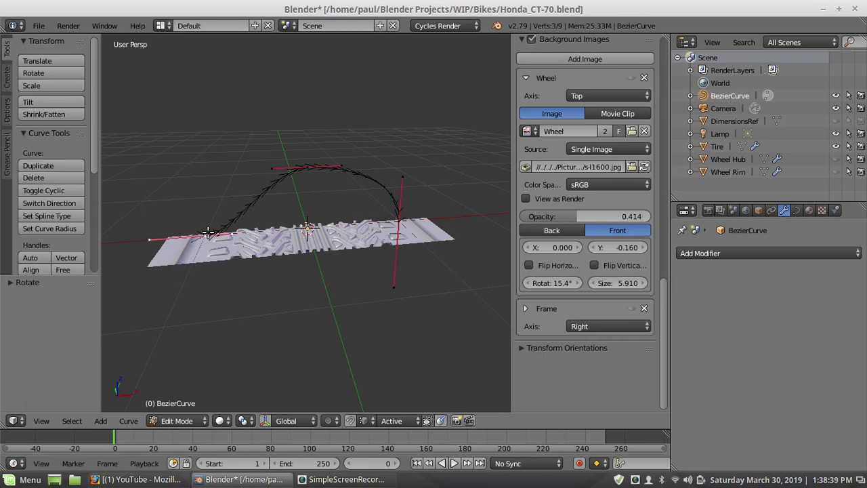
key("r")
key("y")
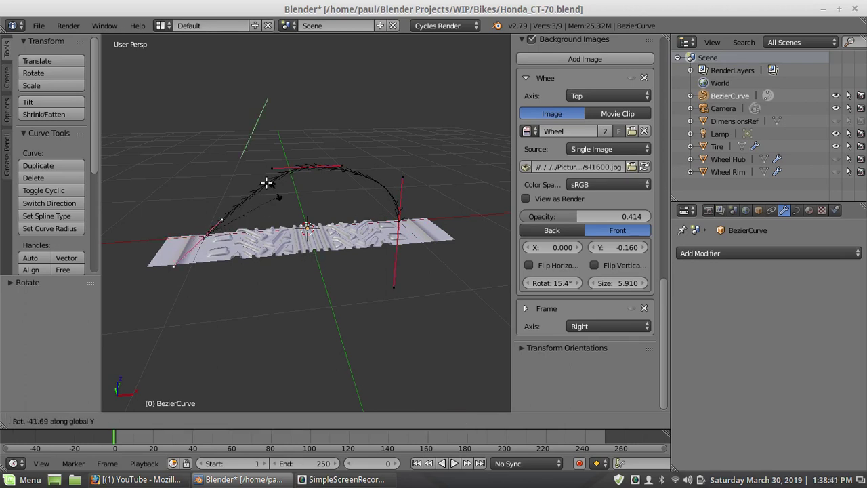
left_click(212, 166)
middle_click_drag(306, 185, 296, 166)
right_click(198, 202)
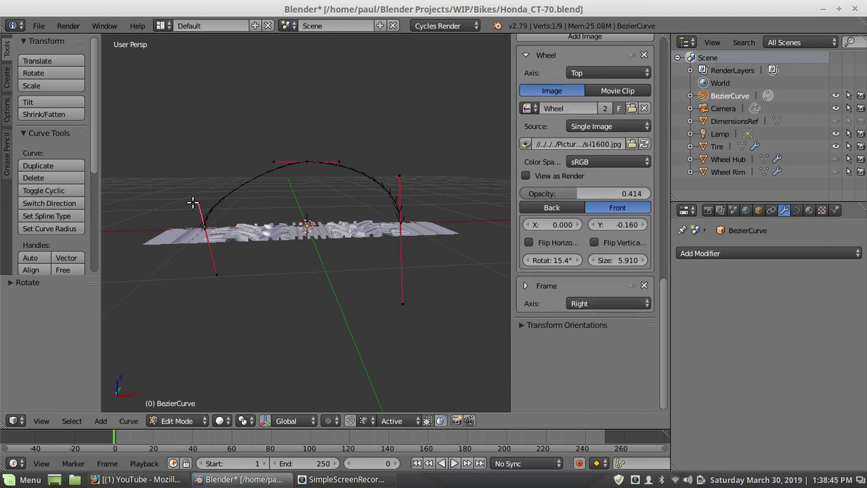
key("s")
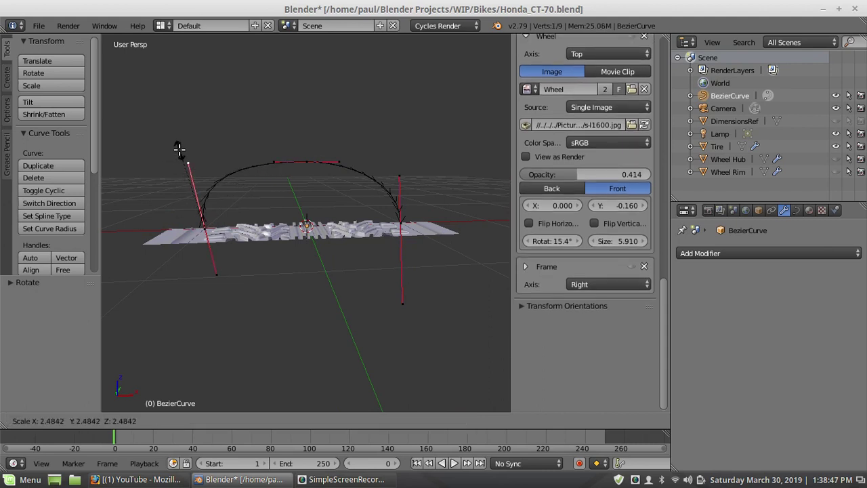
left_click(179, 161)
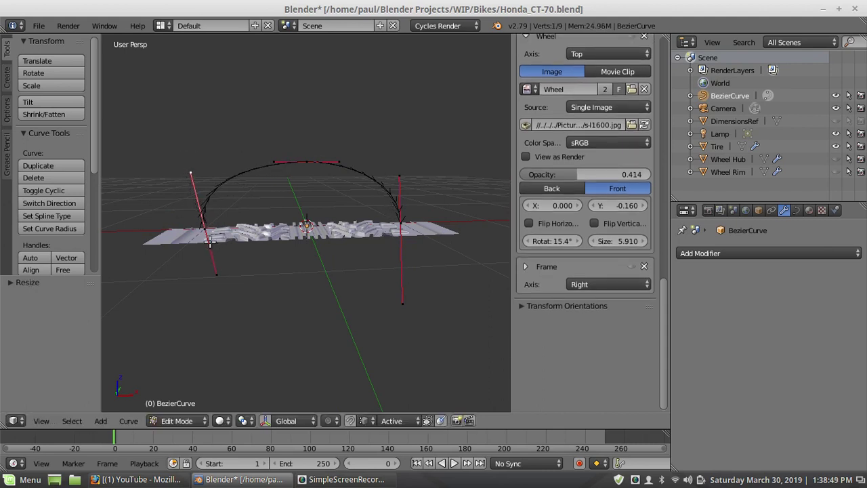
Scale both end points inward along X to pull the arch's legs in
right_click(202, 218)
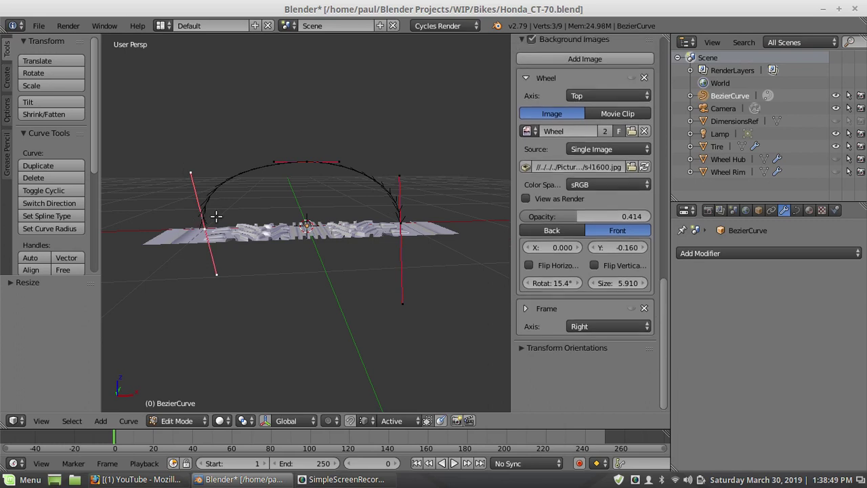
right_click(400, 221, "shift")
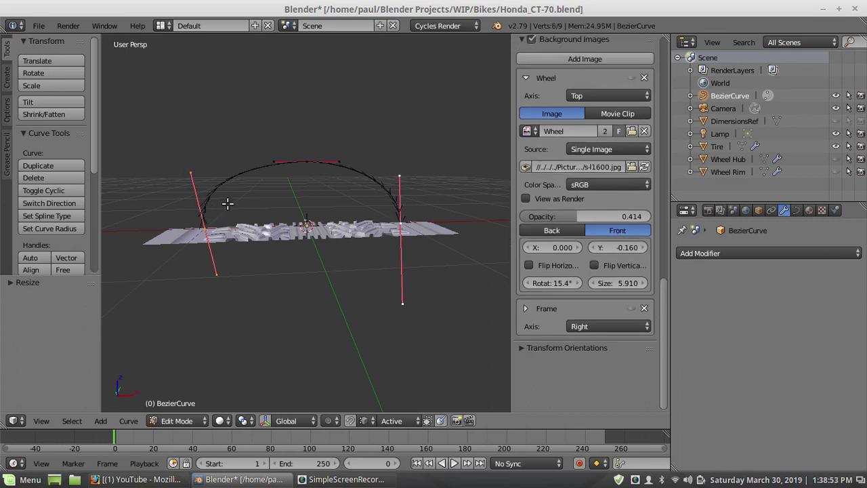
key("s")
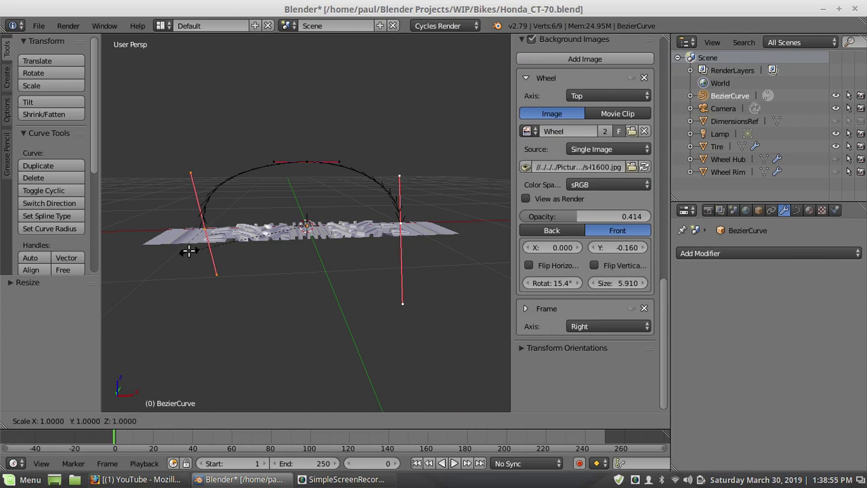
key("x")
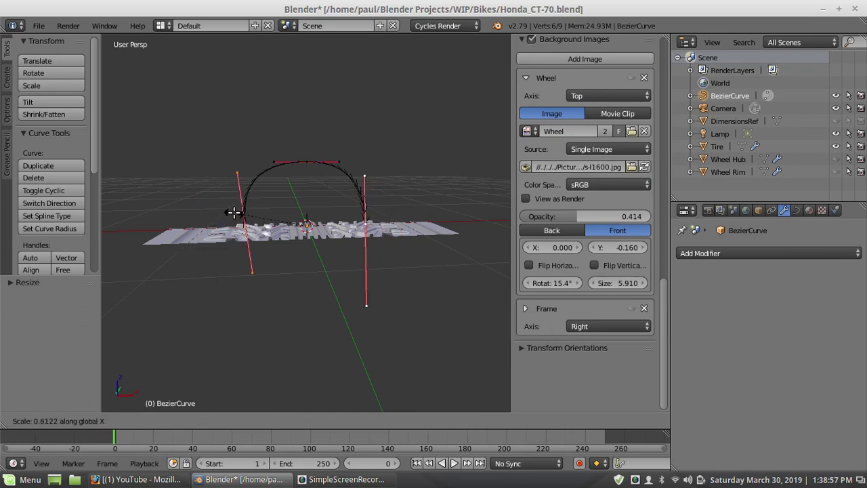
left_click(265, 192)
scroll(300, 136, "up", 3)
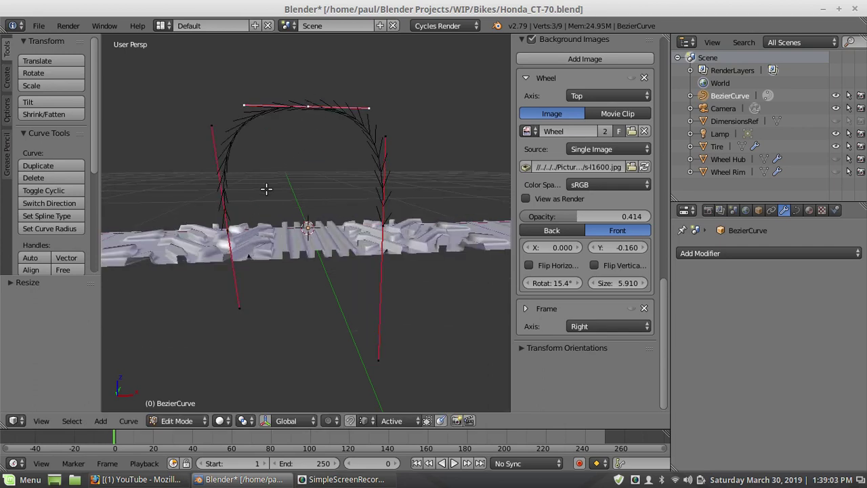
key("s")
key("x")
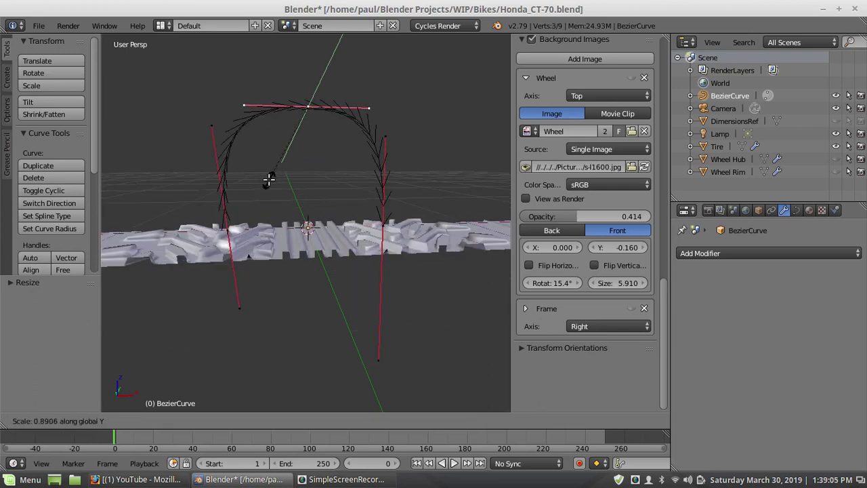
key("Escape")
Move the top control point along Y to raise the top of the arch
key("g")
key("y")
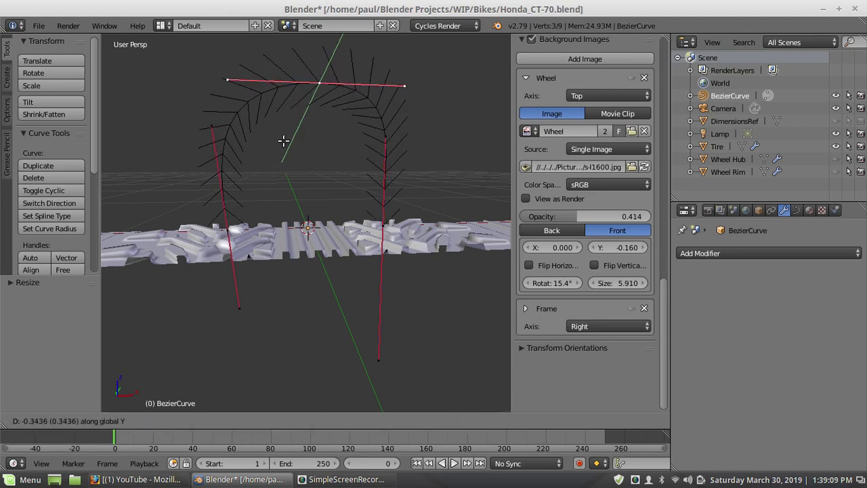
left_click(284, 112)
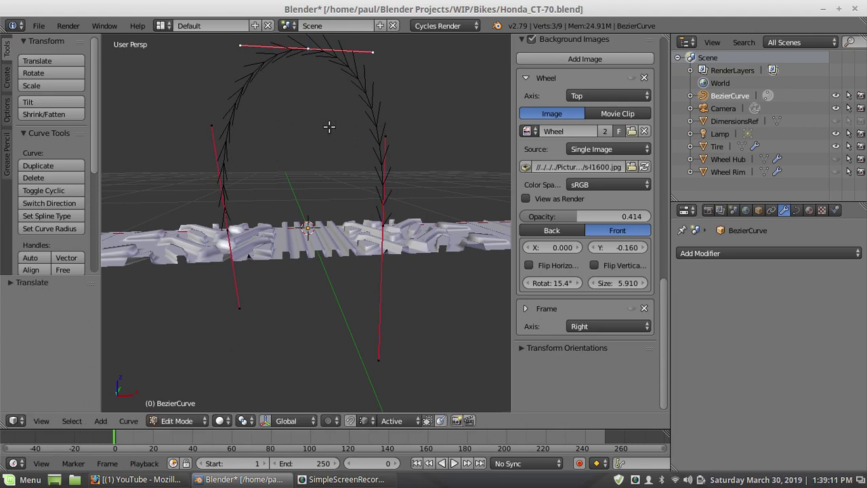
scroll(330, 128, "down", 2)
middle_click_drag(332, 126, 328, 124)
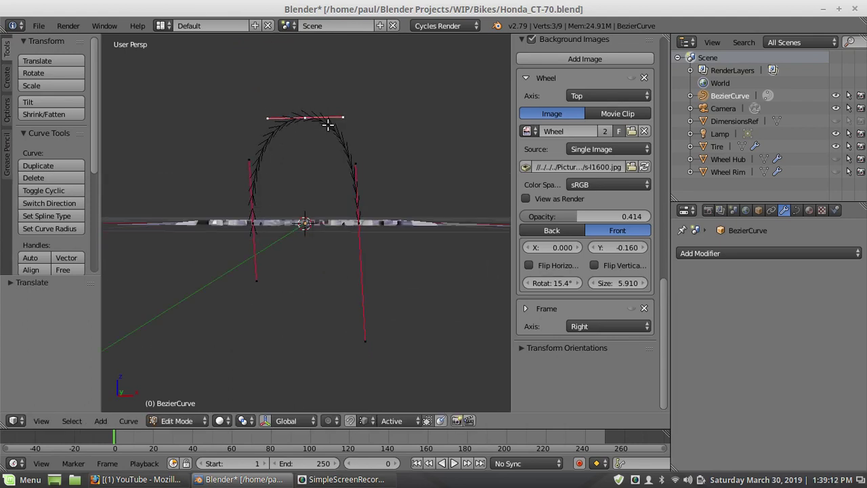
Straighten both leg handles vertically by scaling them to 0 along X
right_click(356, 228)
key("s")
key("x")
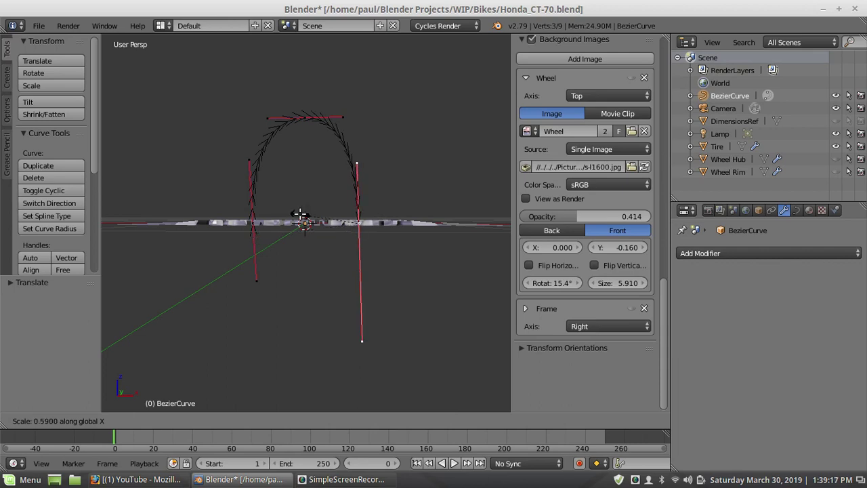
key("Return")
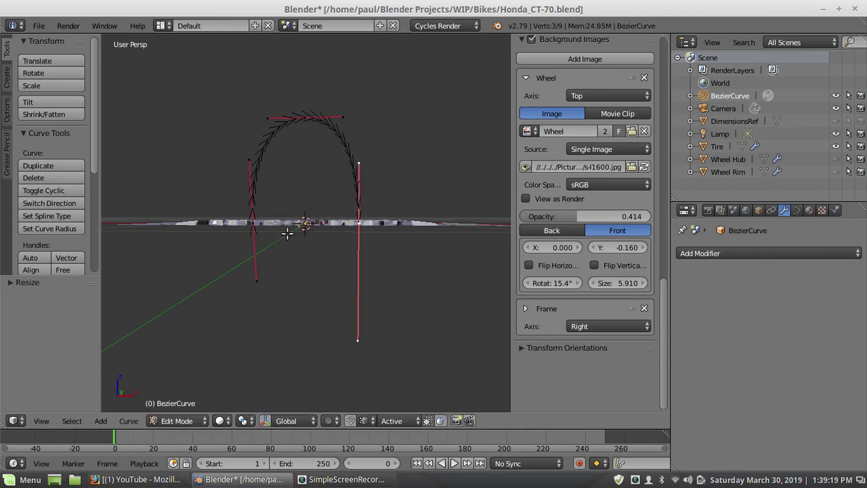
key("a")
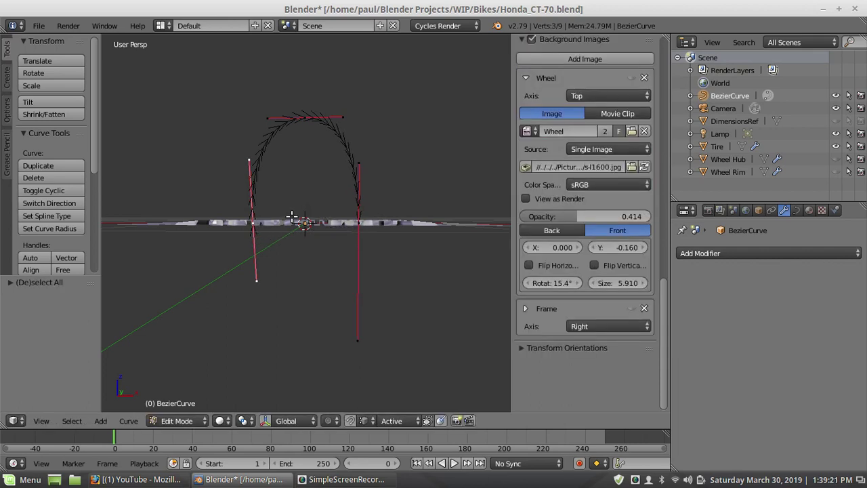
key("s")
key("x")
key("0")
key("Return")
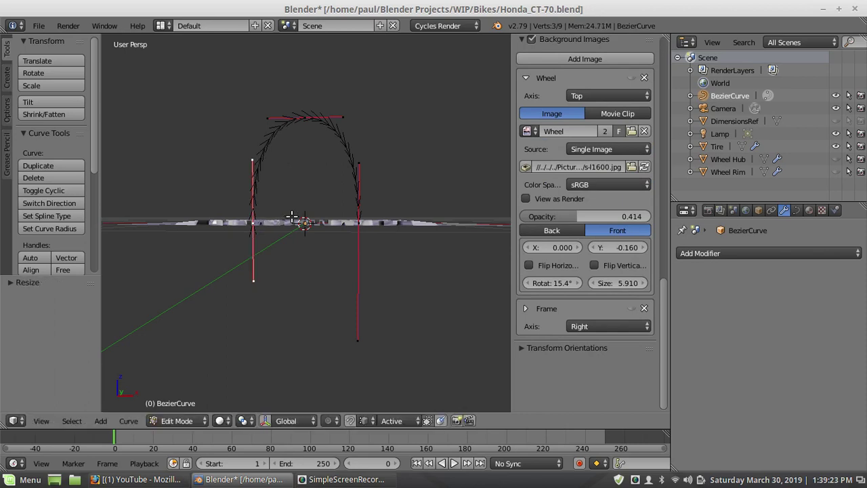
key("a")
scroll(583, 271, "down", 4)
Widen the top ends of both leg handles along X
mouse_move(297, 189)
middle_mouse_down()
mouse_move(316, 199)
mouse_move(305, 202)
middle_mouse_up()
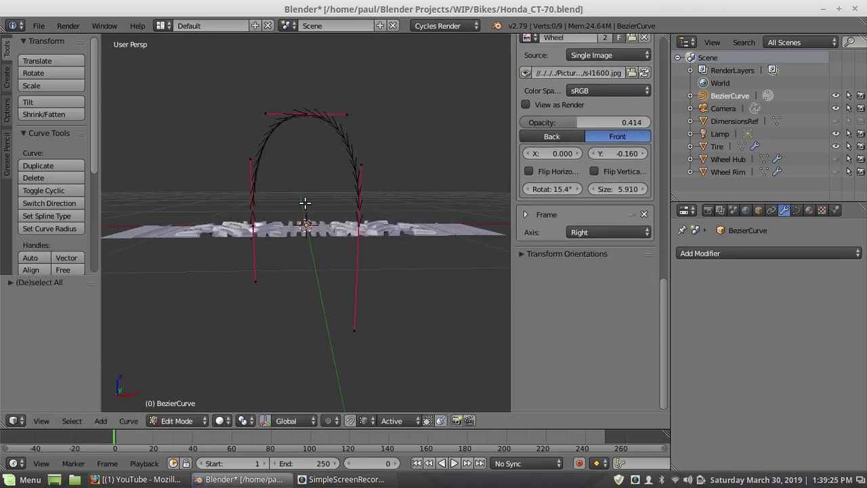
right_click(249, 154)
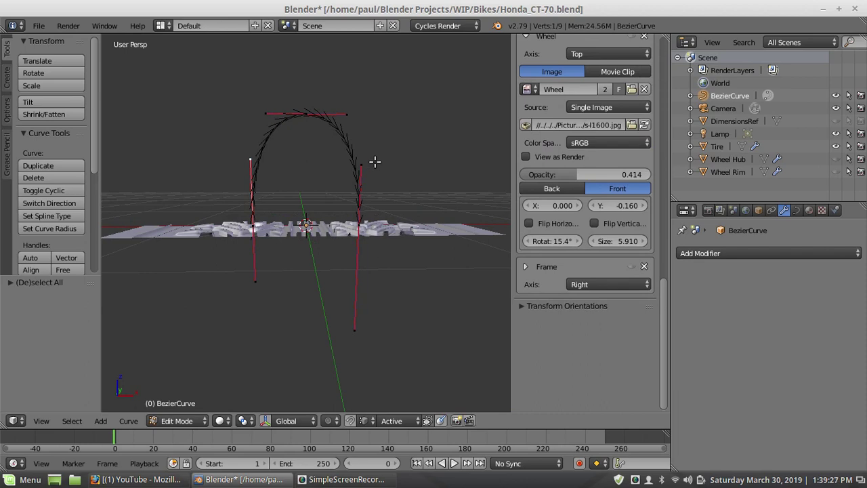
right_click(361, 165, "shift")
key("s")
key("x")
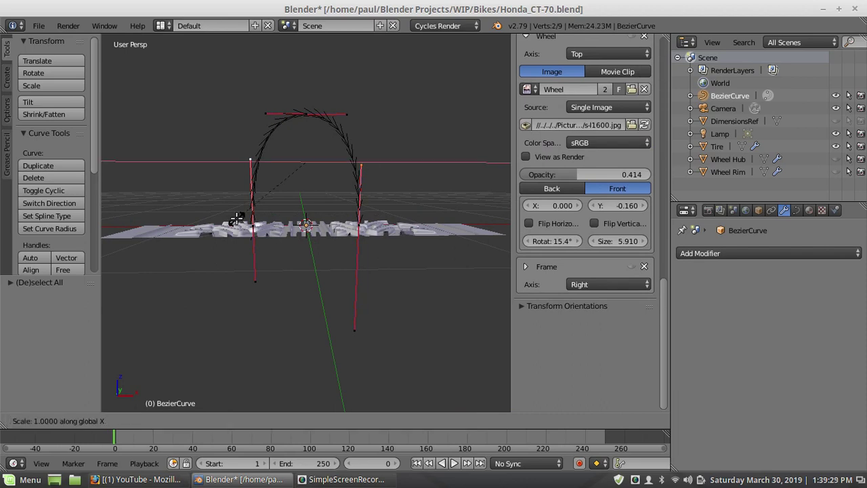
left_click(240, 263)
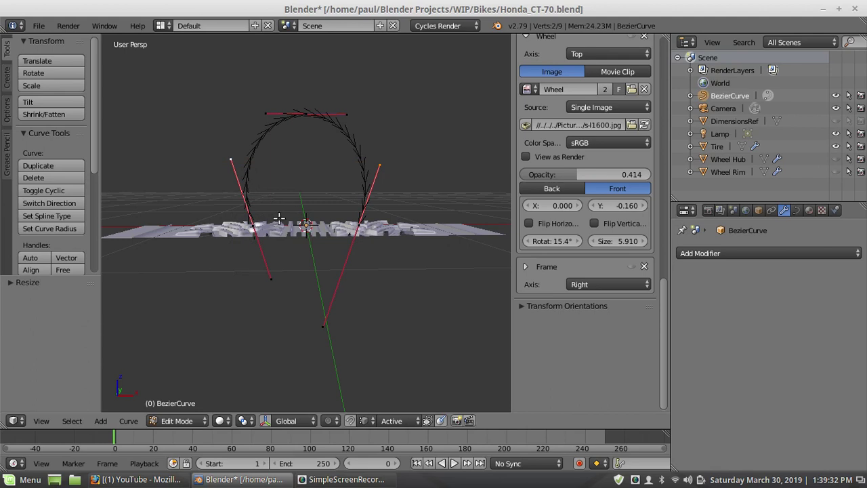
Flatten the left and right lower side handles to vertical by scaling them to 0 along X
right_click(233, 159)
right_click(379, 164, "shift")
middle_click_drag(348, 172, 301, 182)
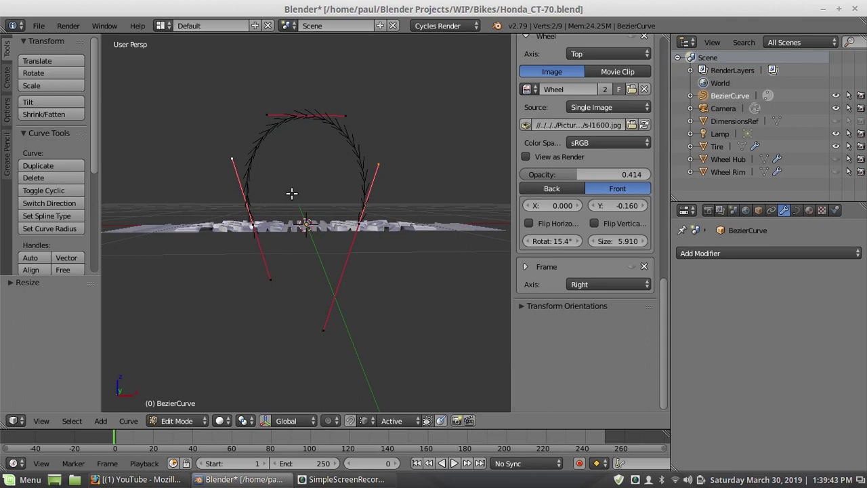
right_click(257, 227, "shift")
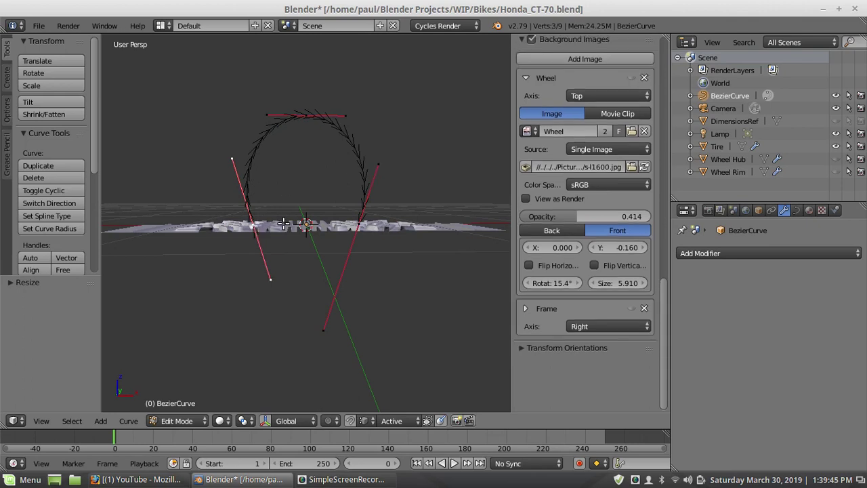
key("s")
key("x")
key("0")
key("Return")
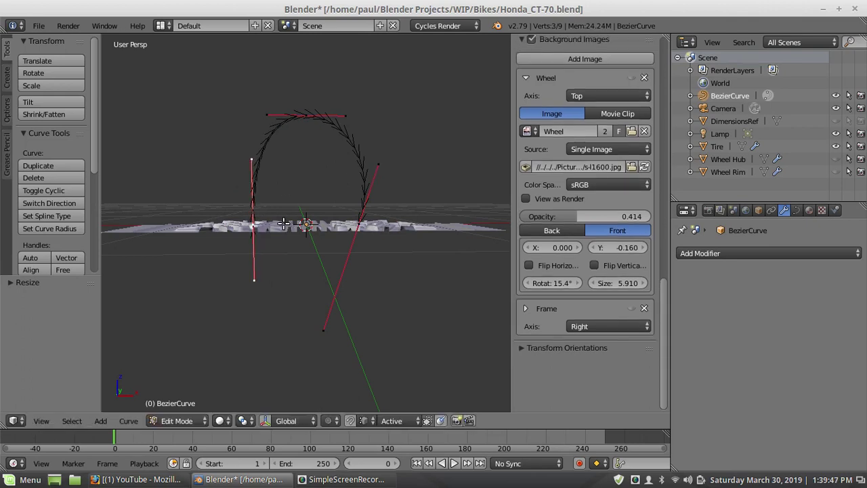
right_click(359, 225)
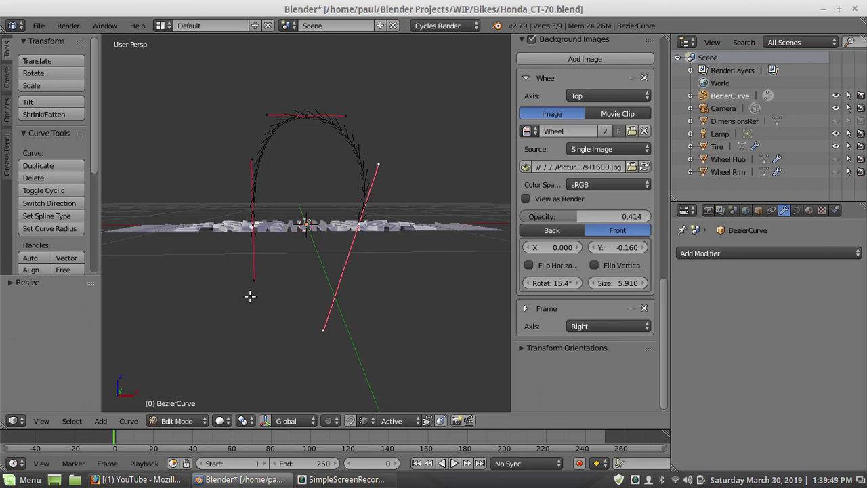
key("s")
key("x")
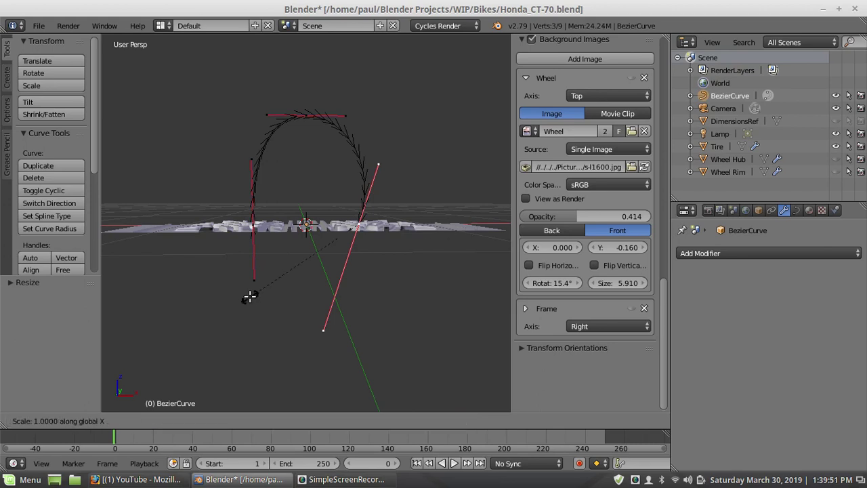
key("0")
key("Return")
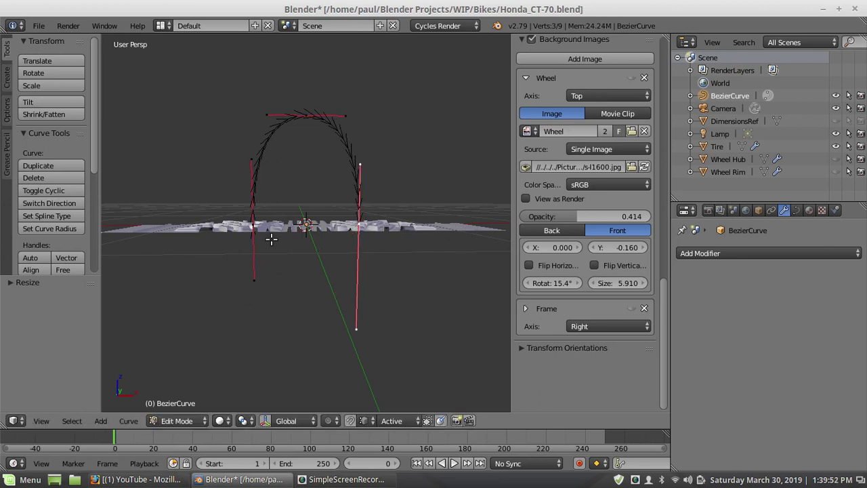
Make the left handle's top point vertical with a zero X scale
right_click(256, 153)
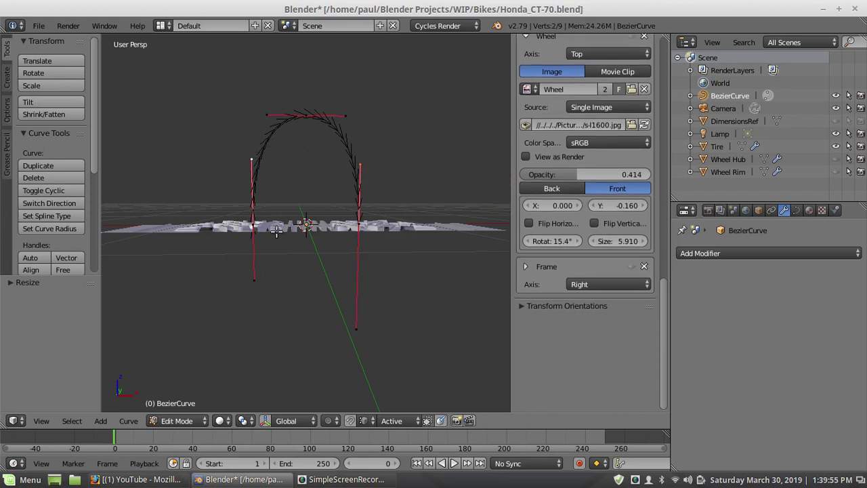
key("s")
key("x")
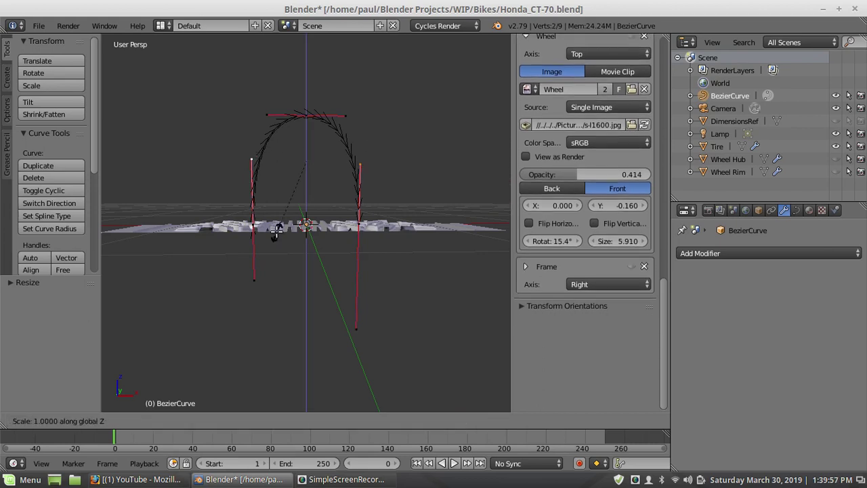
key("0")
key("Return")
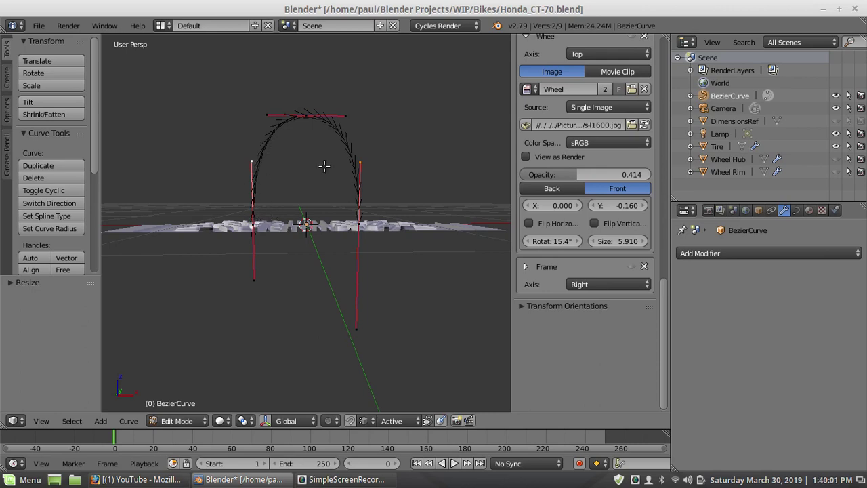
right_click(252, 162)
Spread the selected side handles wider along X, rounding the loop
key("s")
key("x")
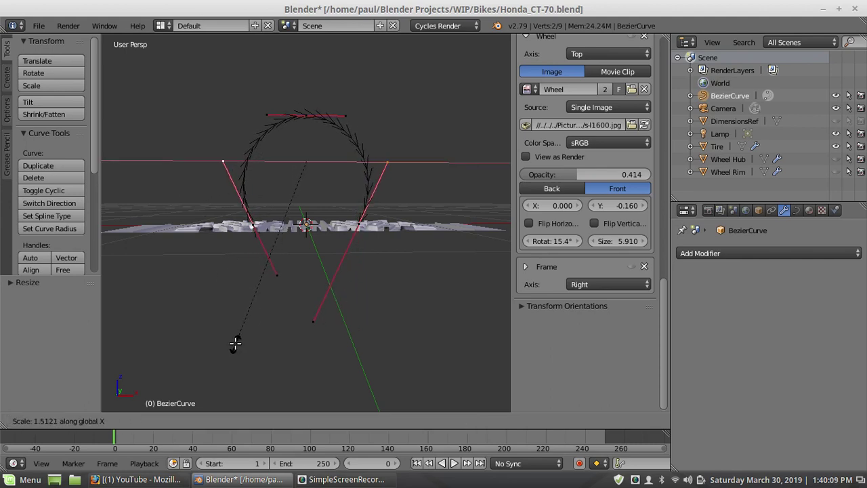
left_click(232, 344)
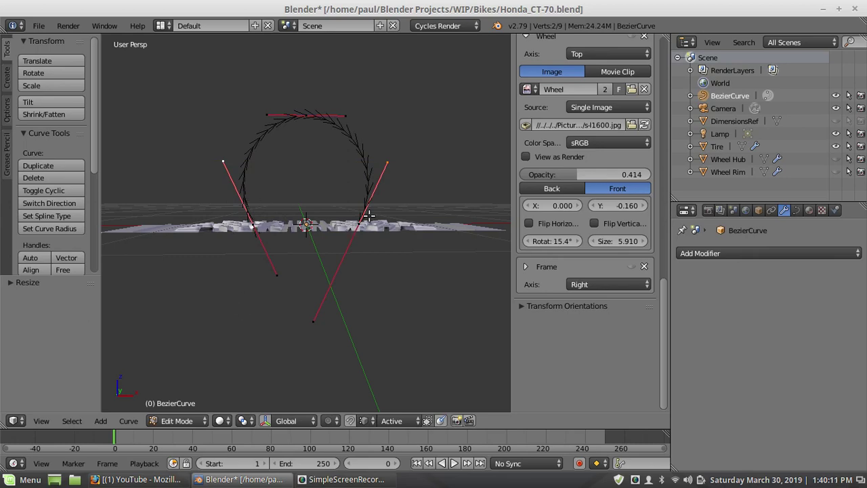
middle_click_drag(367, 177, 310, 143)
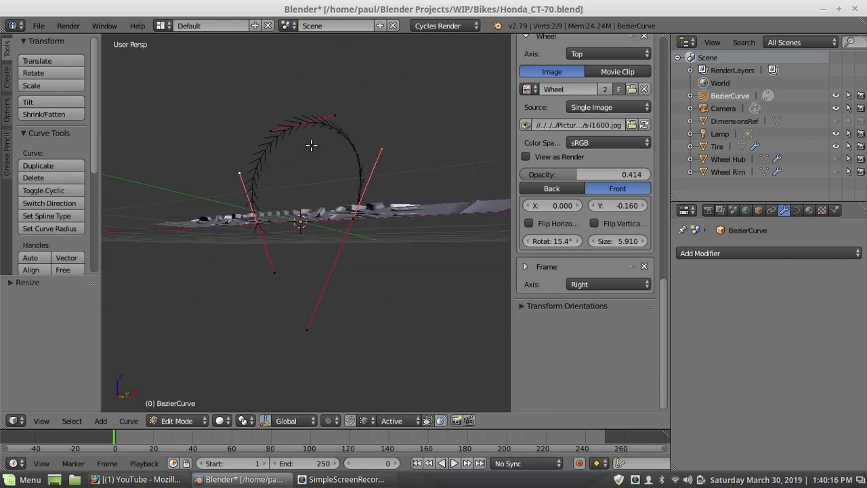
Shrink the lower-right and lower-left handle ends to about 0.83 and 0.29 to close the circle
right_click(273, 273)
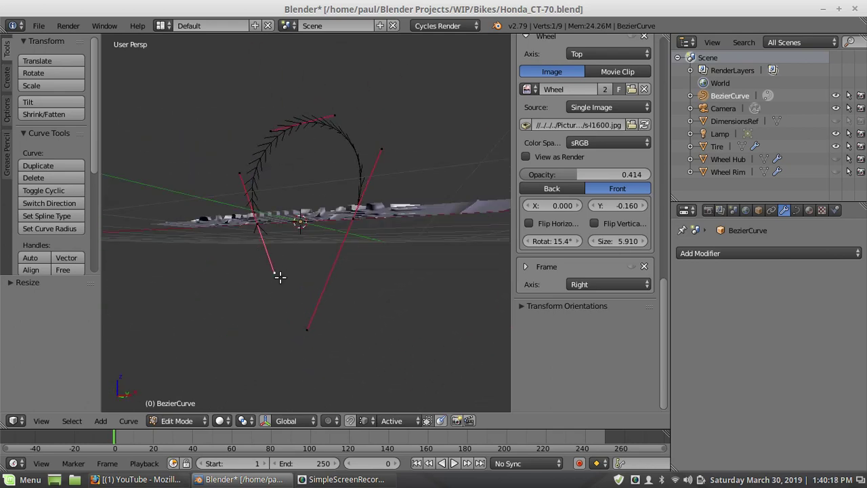
right_click(311, 330)
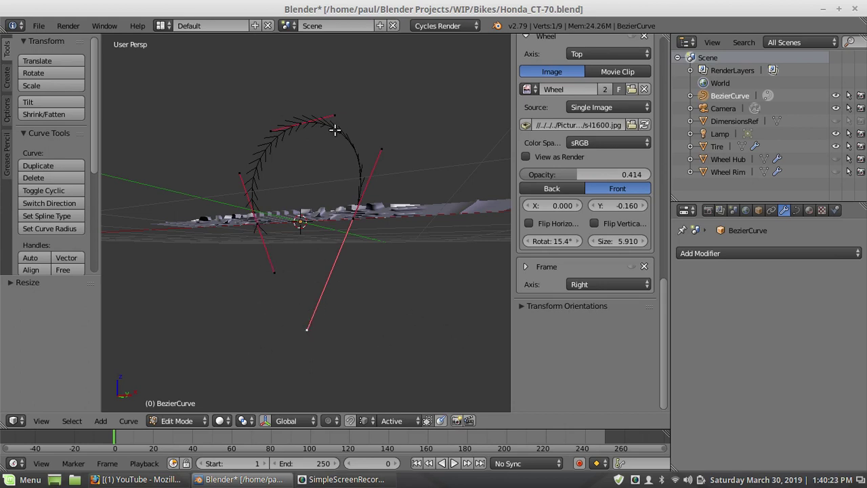
middle_click_drag(227, 177, 286, 183)
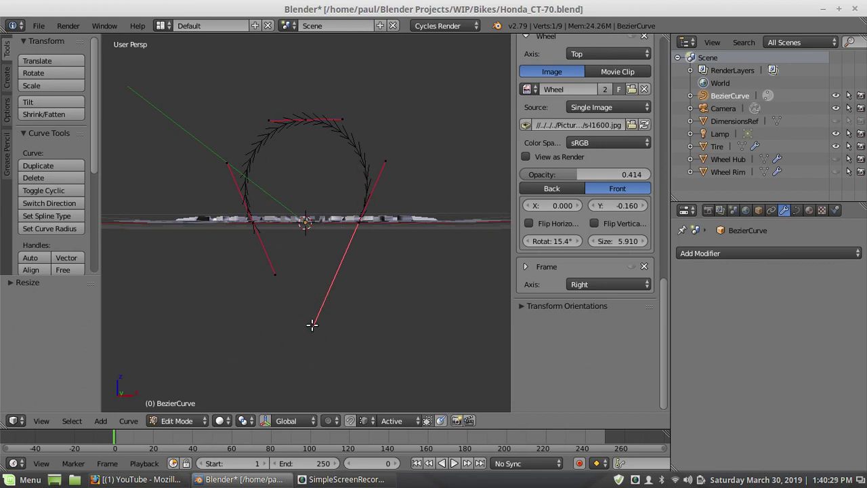
key("s")
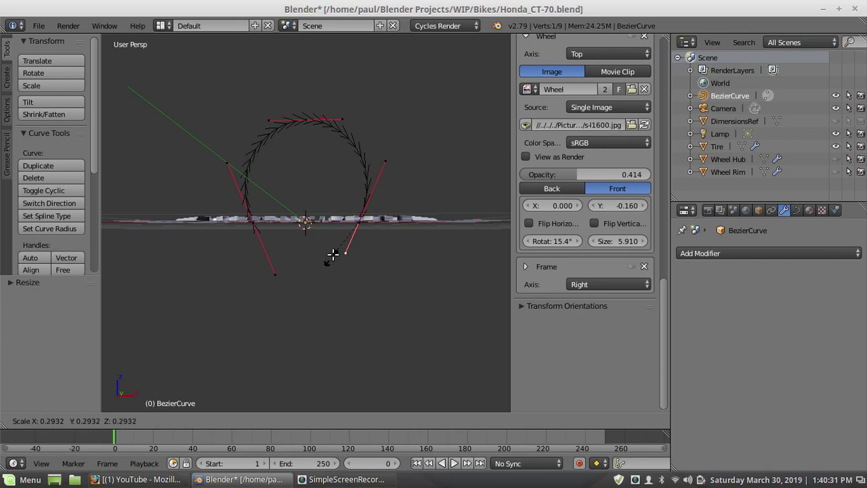
left_click(347, 235)
right_click(275, 275)
key("s")
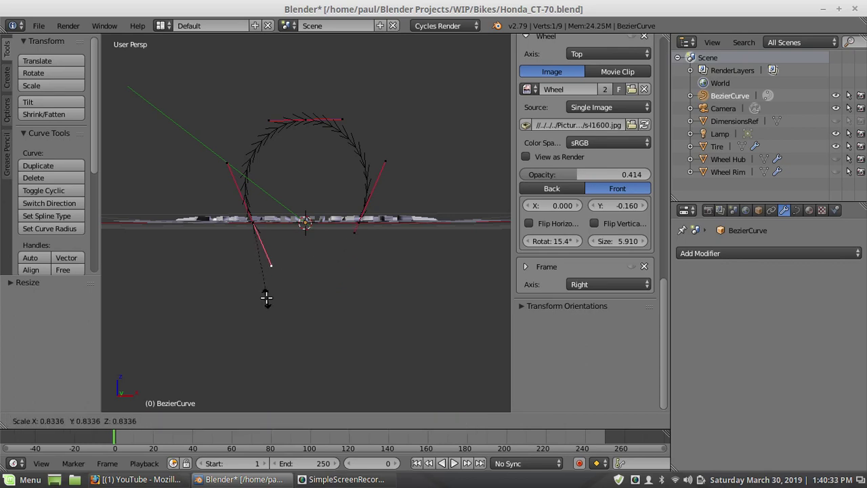
left_click(251, 244)
middle_click_drag(325, 188, 315, 222)
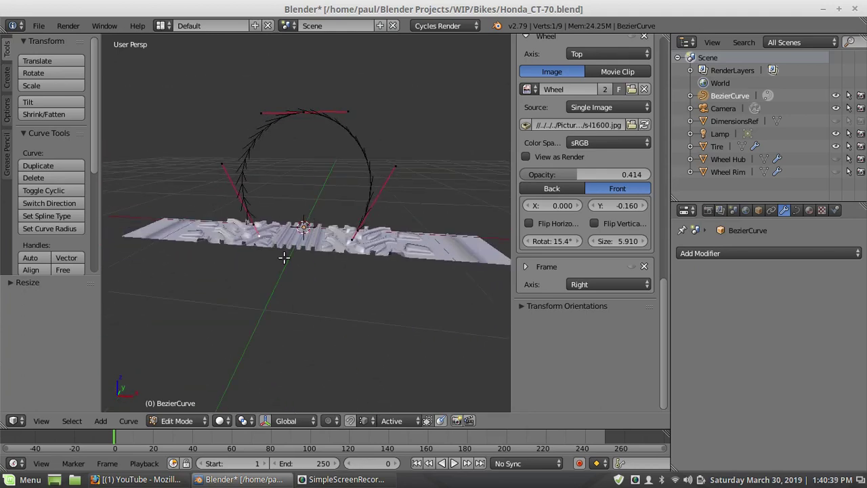
Switch from Edit Mode to Object Mode
left_click(169, 420)
left_click(177, 406)
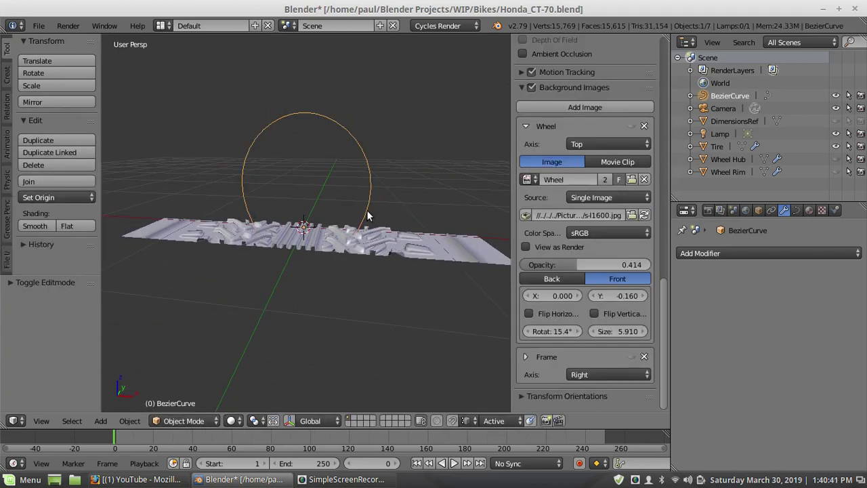
middle_click_drag(368, 214, 306, 247)
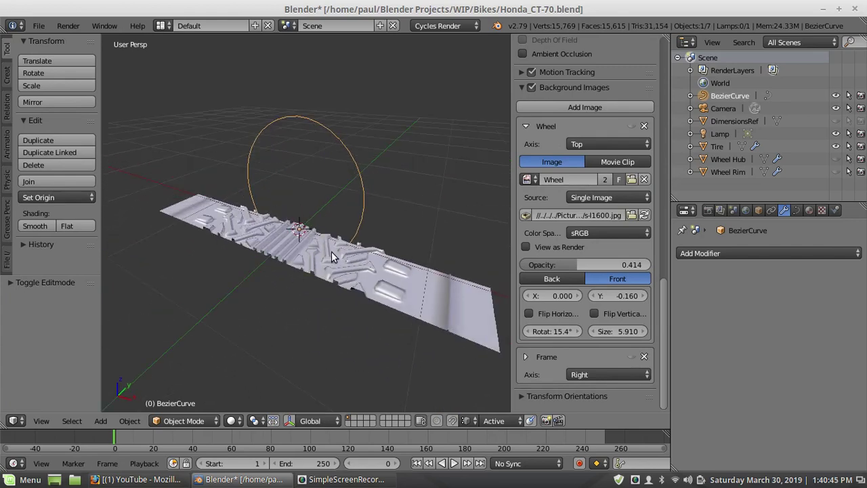
middle_click_drag(331, 252, 372, 227)
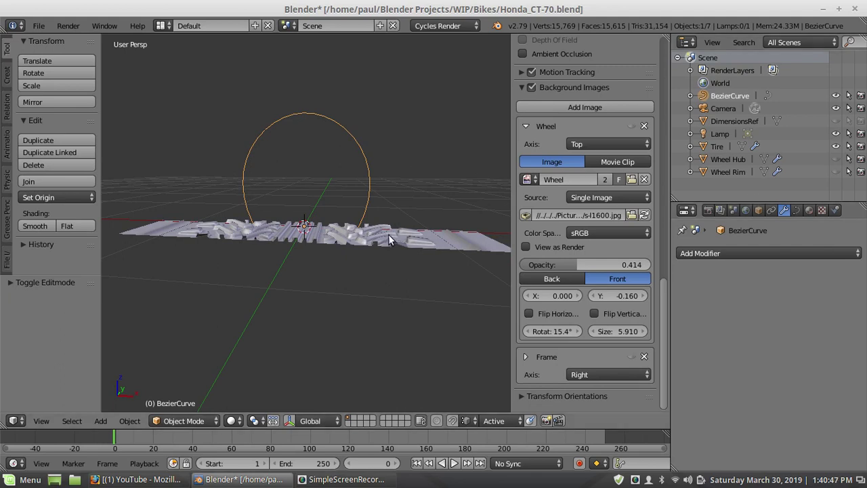
middle_click_drag(383, 240, 360, 248)
Select the Tire, enable Clipping on its Mirror modifier, and bring up the Add Modifier list
right_click(360, 248)
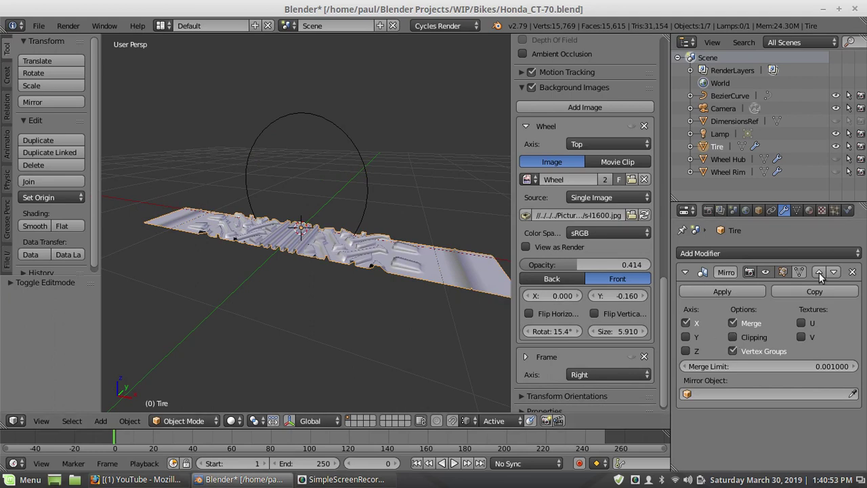
left_click(732, 337)
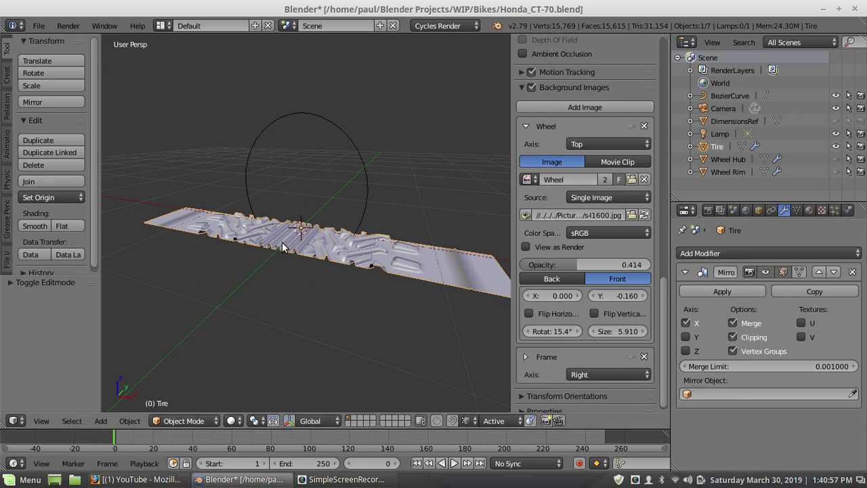
middle_click_drag(287, 244, 264, 253)
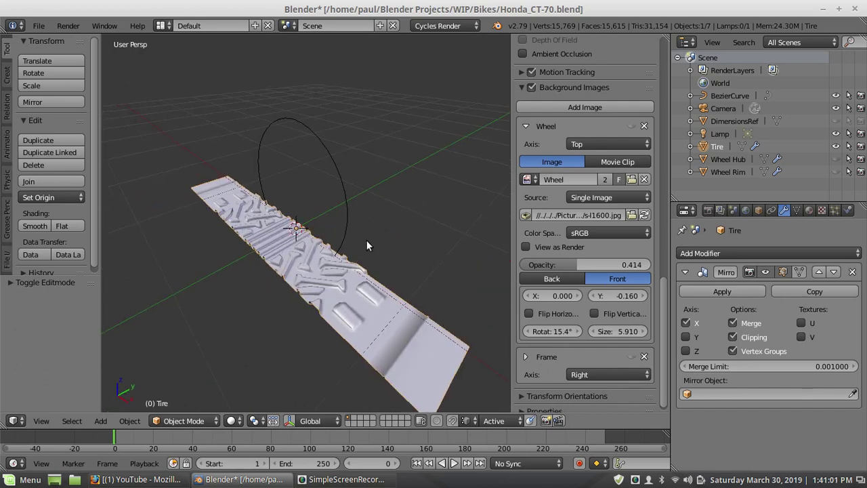
left_click(758, 255)
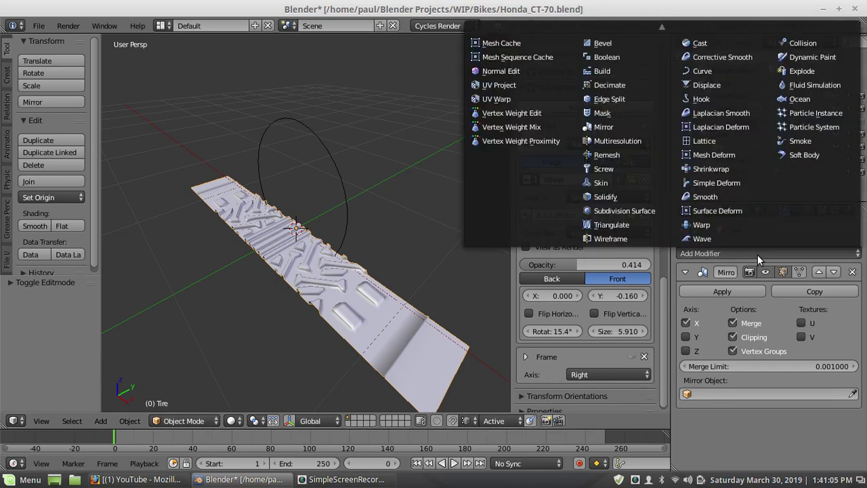
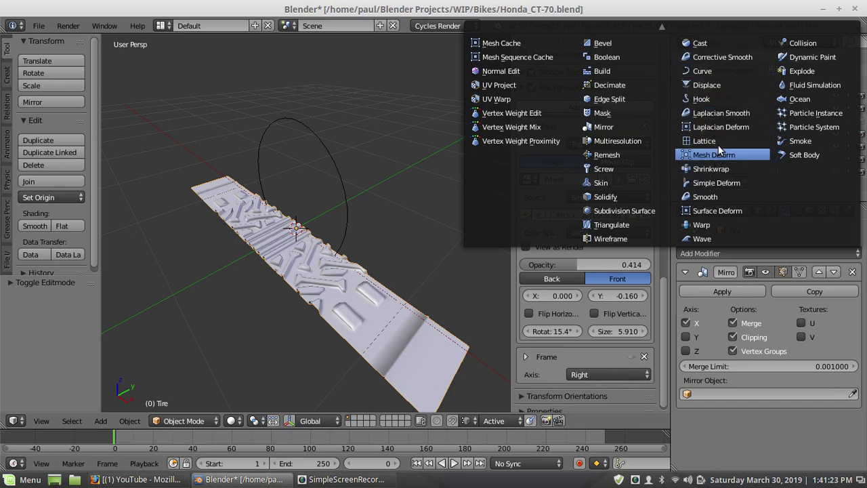
Add a Curve modifier to the Tire strip and select the Bezier circle
left_click(705, 72)
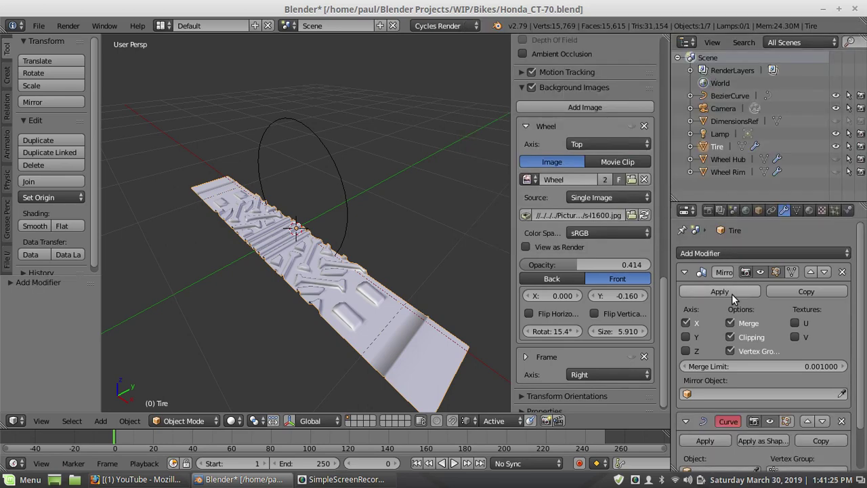
scroll(732, 294, "down", 2)
right_click(339, 174)
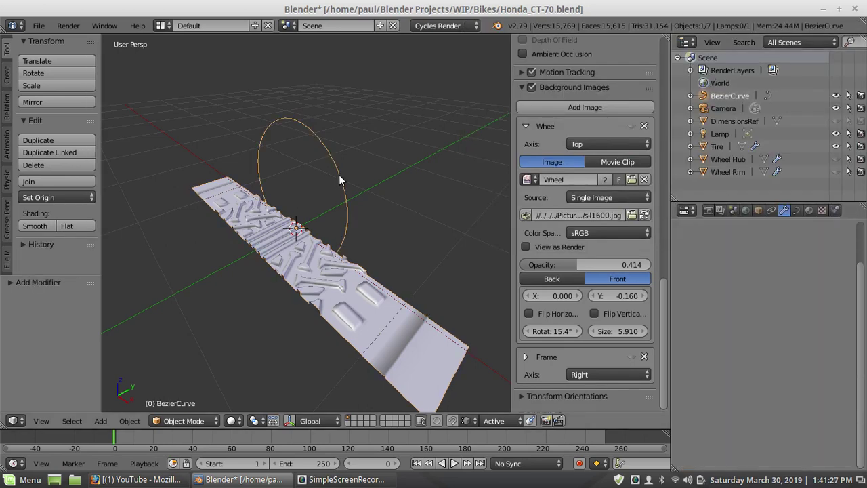
Rename the Bezier circle object to 'TireProfile' in its Object properties
left_click(796, 210)
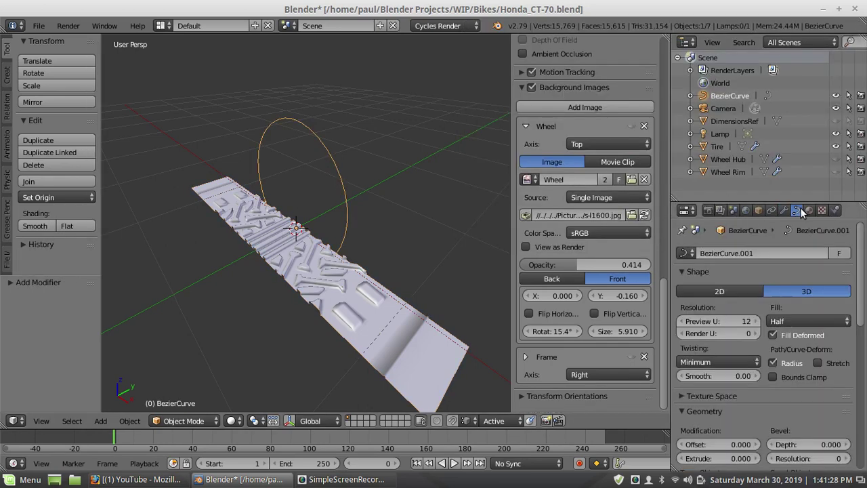
left_click(758, 210)
left_click(717, 252)
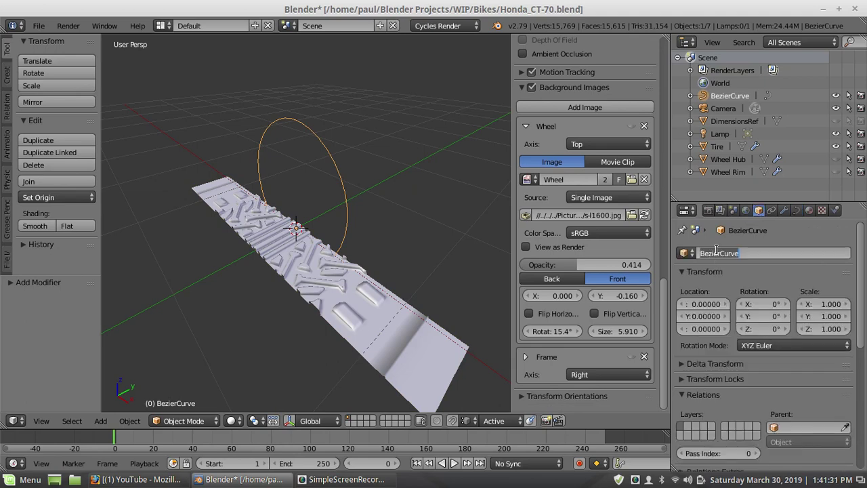
type("P")
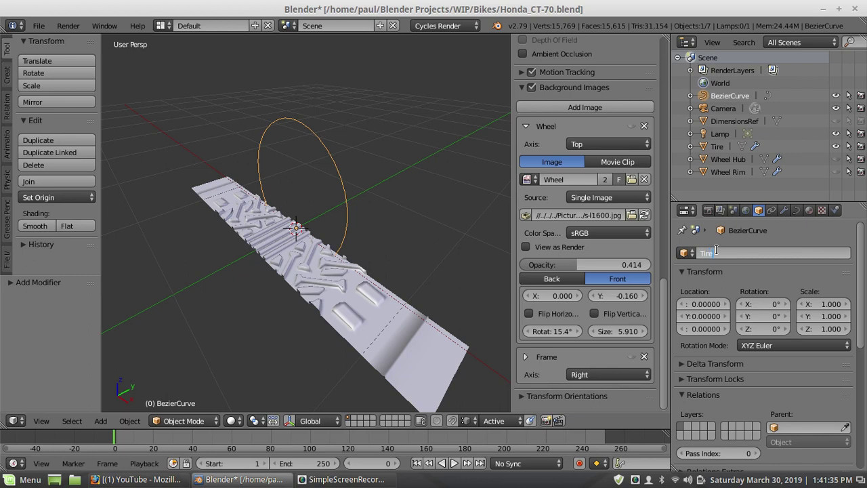
key("Return")
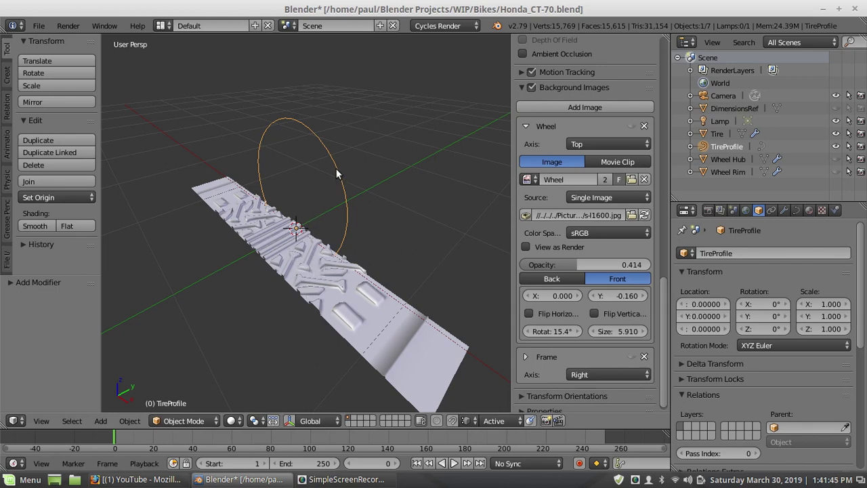
Set the Tire's Curve modifier Object field to TireProfile so the strip bends around the circle
right_click(319, 270)
right_click(344, 218)
mouse_move(303, 258)
middle_mouse_down()
mouse_move(342, 256)
mouse_move(309, 263)
middle_mouse_up()
scroll(323, 261, "up", 1)
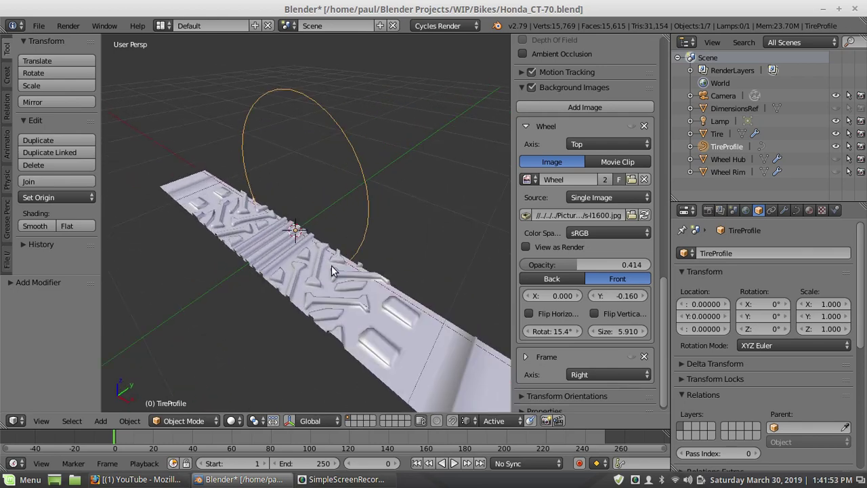
right_click(335, 269)
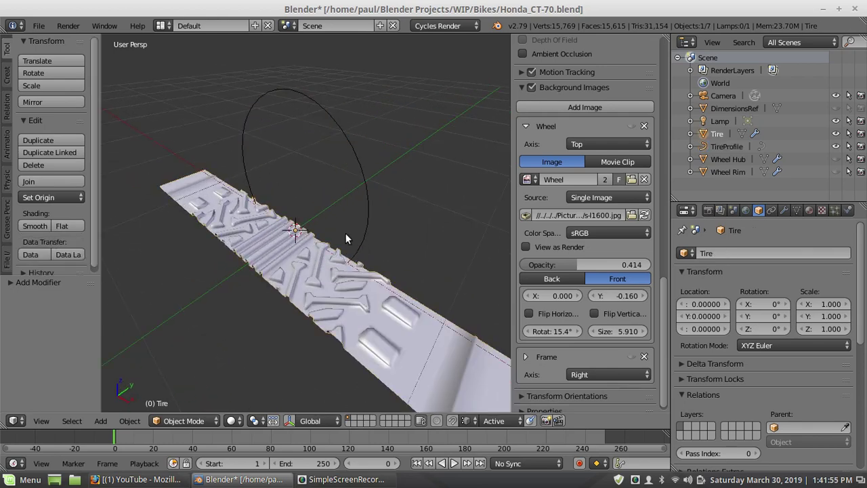
left_click(785, 210)
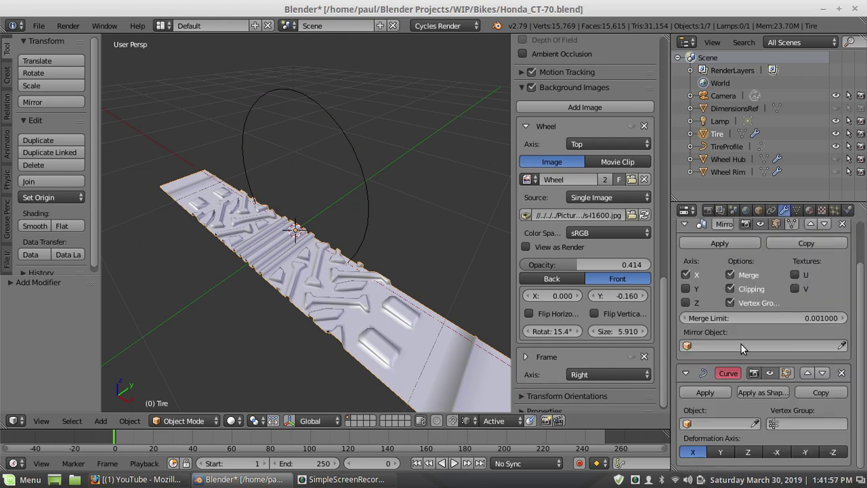
left_click(686, 425)
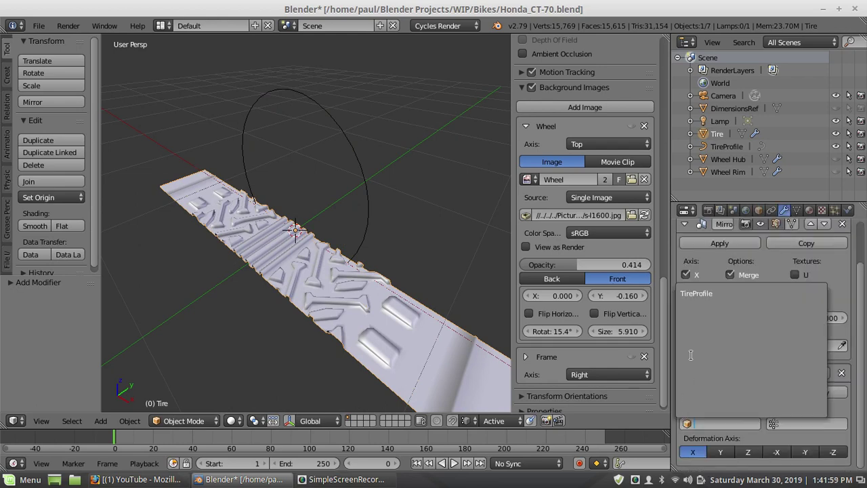
left_click(701, 293)
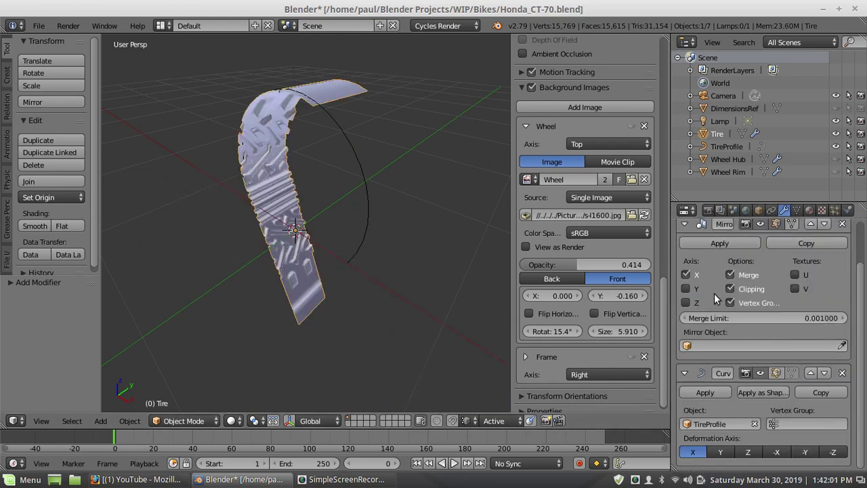
middle_click_drag(266, 238, 339, 220)
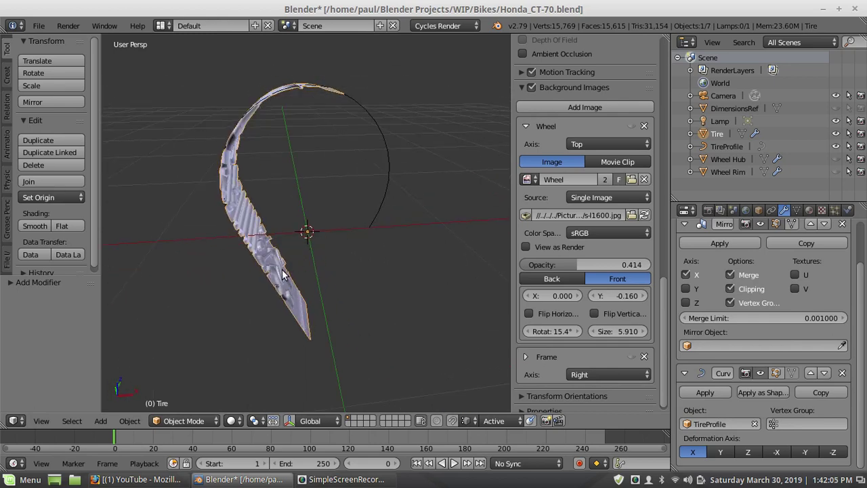
right_click(386, 185)
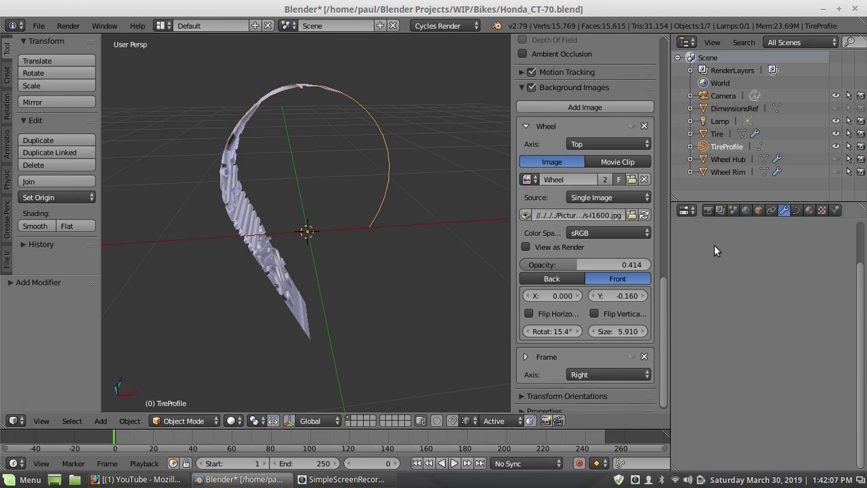
Turn on Bounds Clamp and Stretch in TireProfile's Path/Curve-Deform settings
middle_click_drag(374, 263, 344, 267)
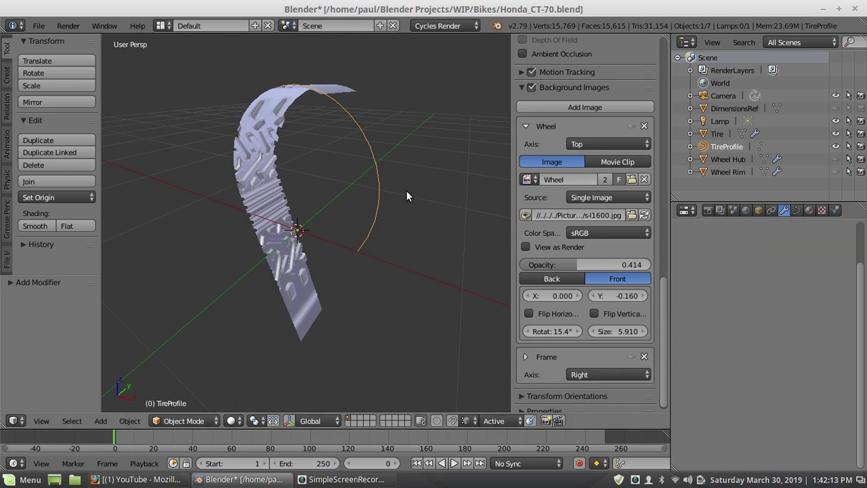
middle_click_drag(373, 180, 254, 186)
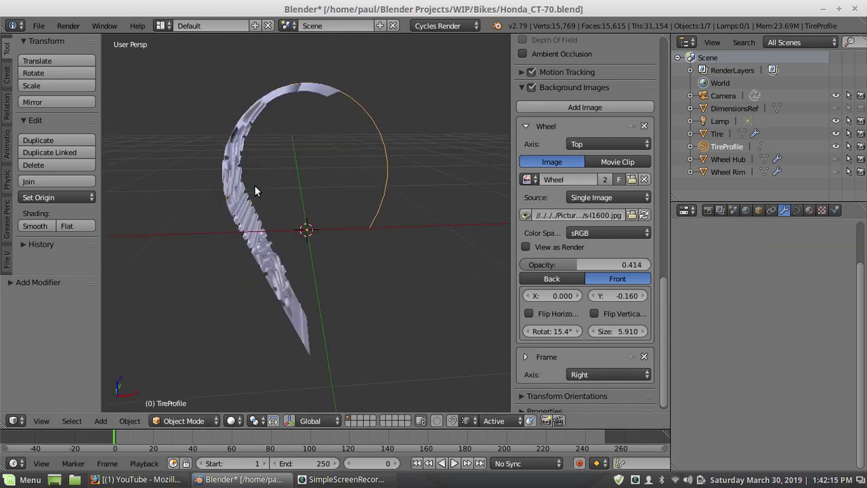
left_click(796, 210)
left_click(773, 377)
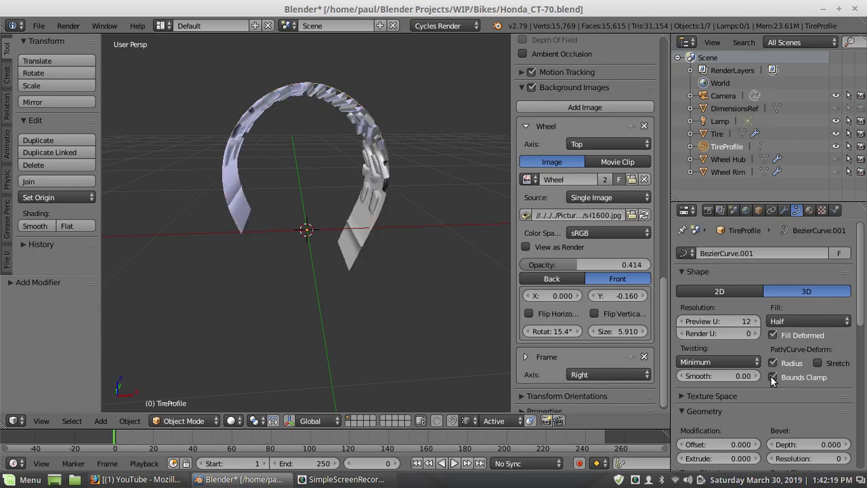
left_click(819, 363)
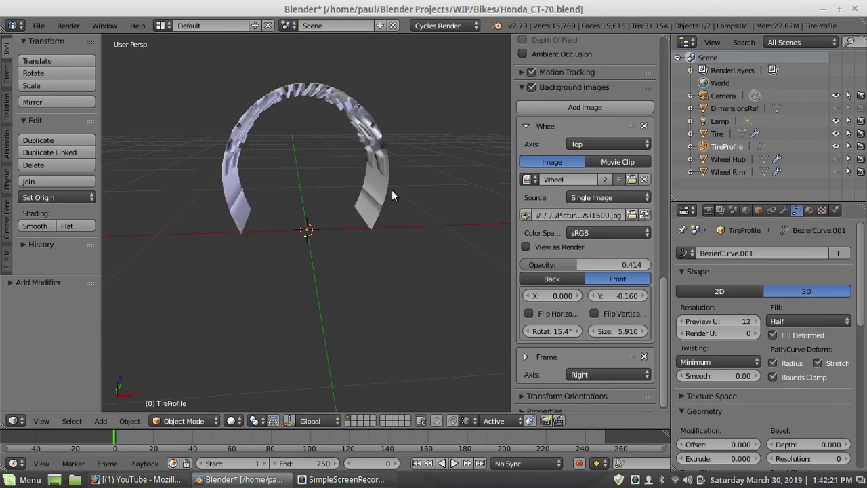
middle_click_drag(392, 189, 318, 186)
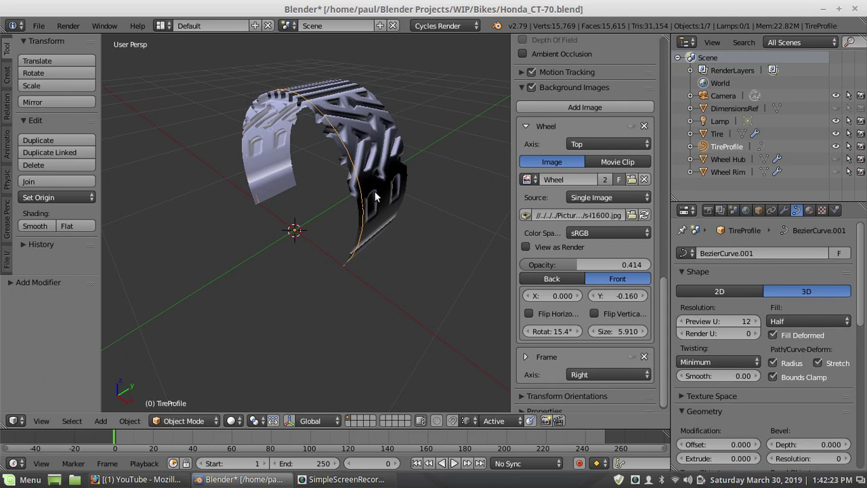
right_click(358, 245)
right_click(361, 245)
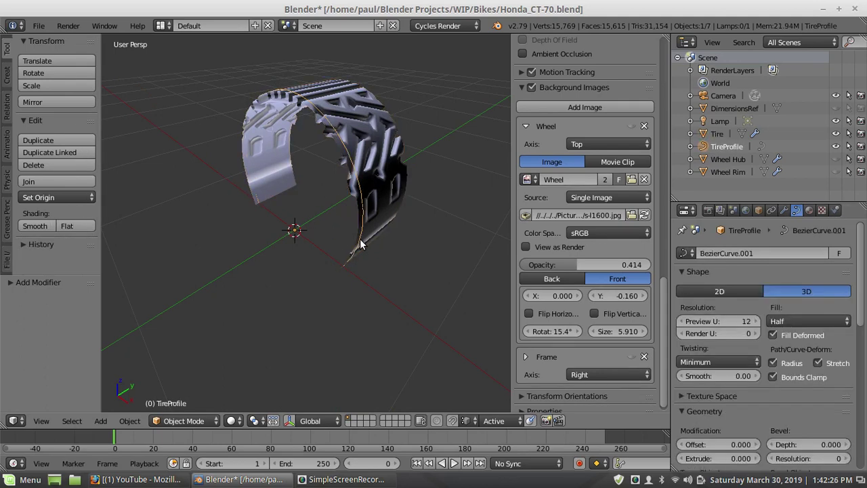
Apply Switch Direction to all TireProfile points in Edit Mode, then return to Object Mode
left_click(183, 420)
left_click(160, 391)
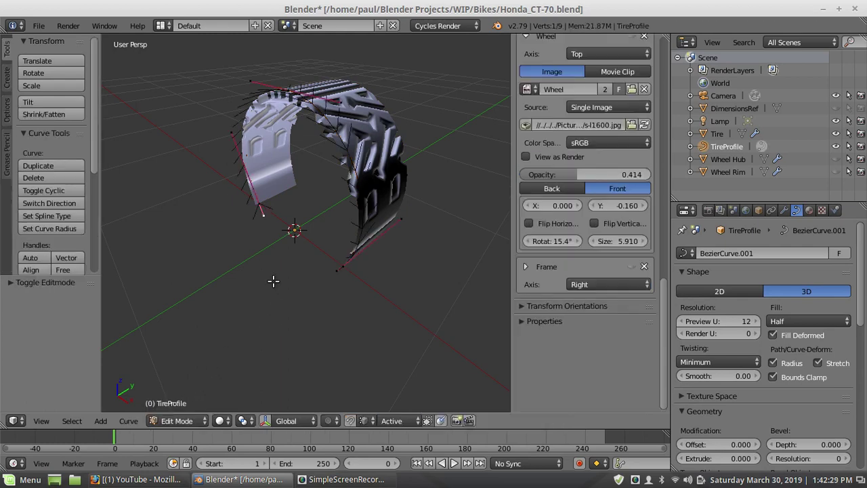
key("a")
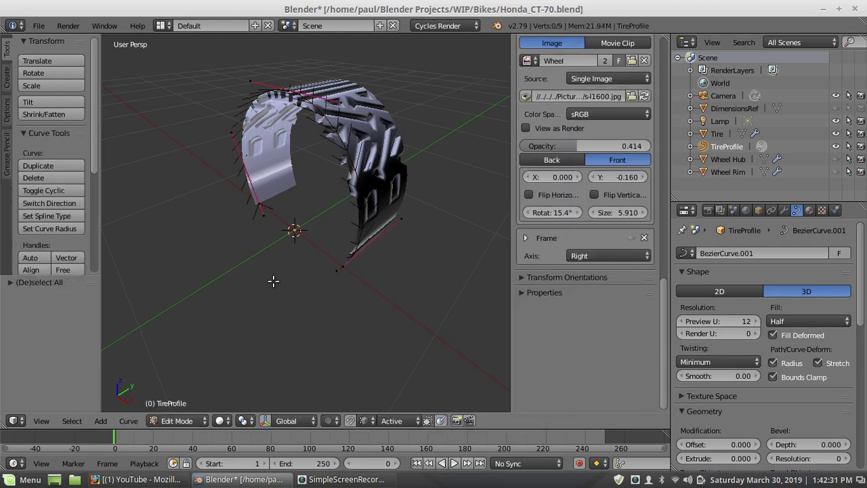
key("w")
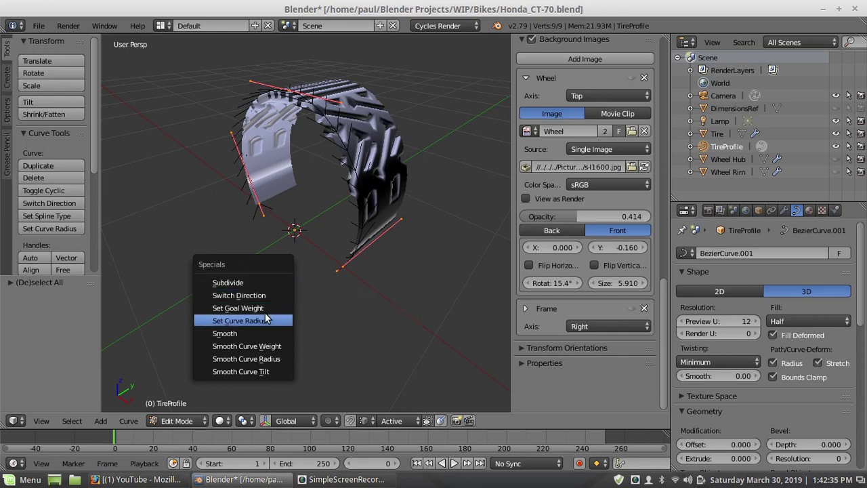
left_click(264, 295)
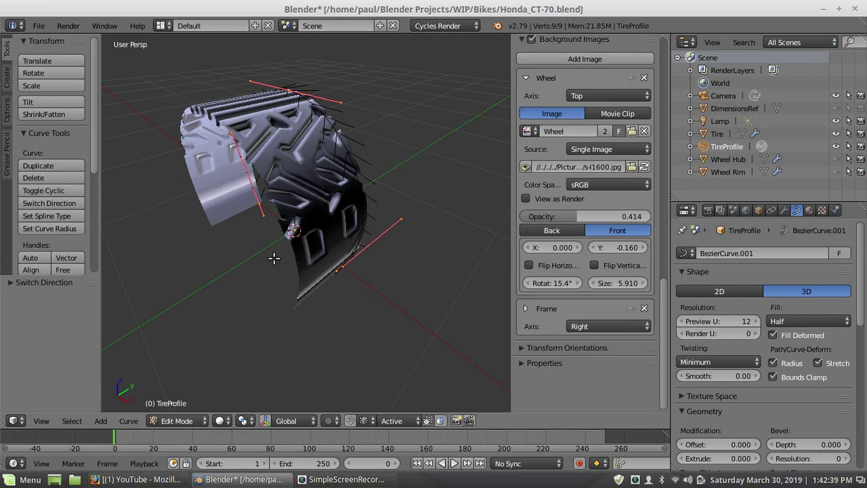
key("a")
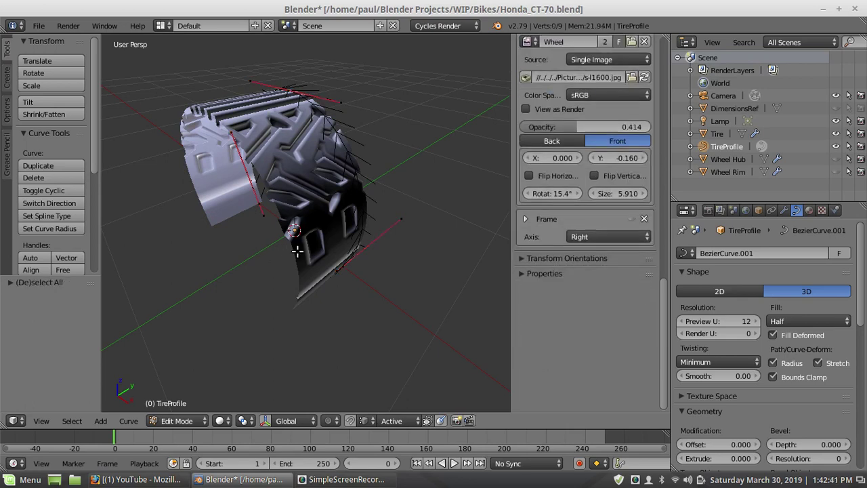
middle_click_drag(249, 234, 305, 201)
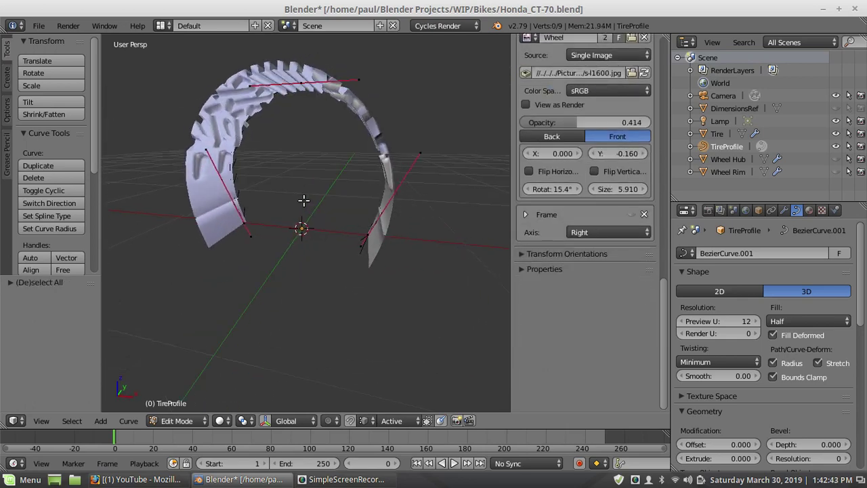
left_click(177, 421)
left_click(183, 406)
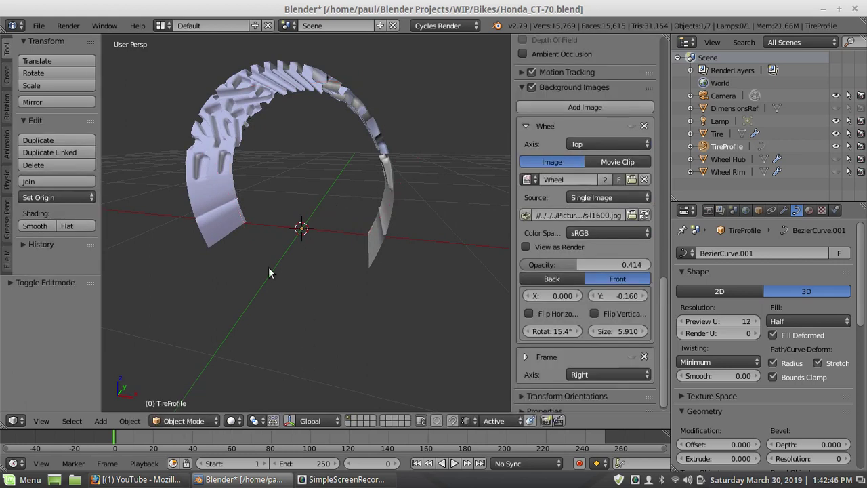
Set the Tire's Curve modifier deformation axis to X after trying -X, Z and -Z
right_click(393, 189)
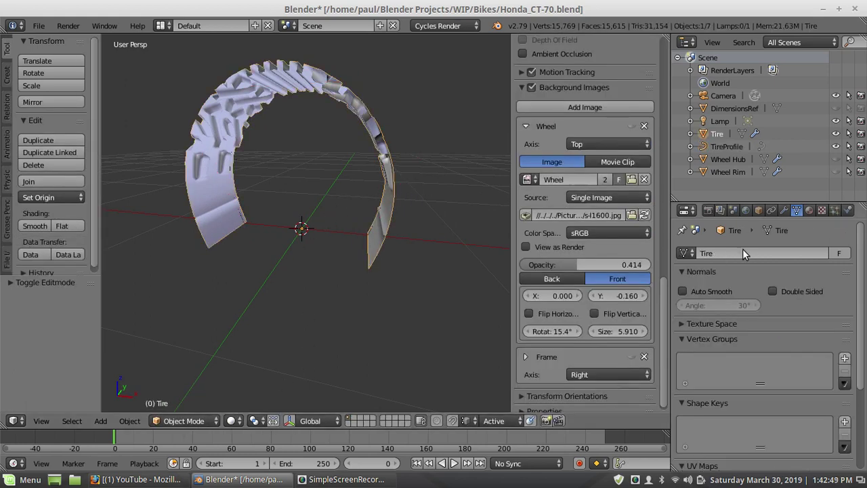
left_click(784, 210)
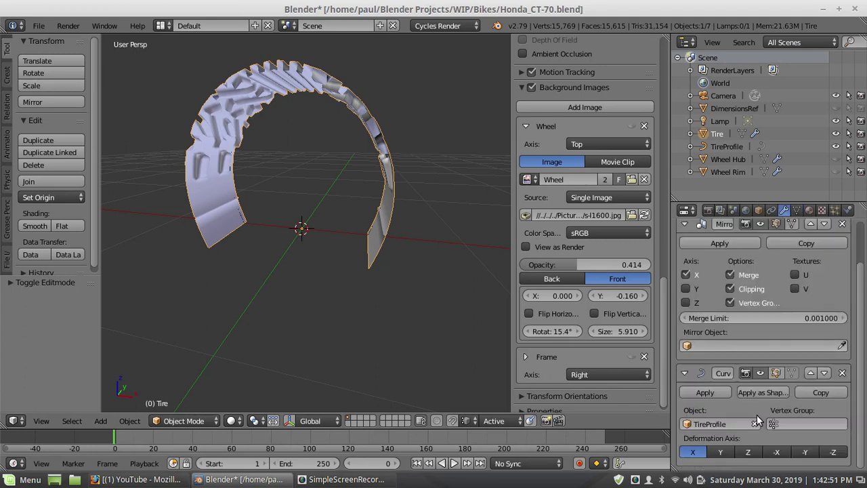
left_click(779, 452)
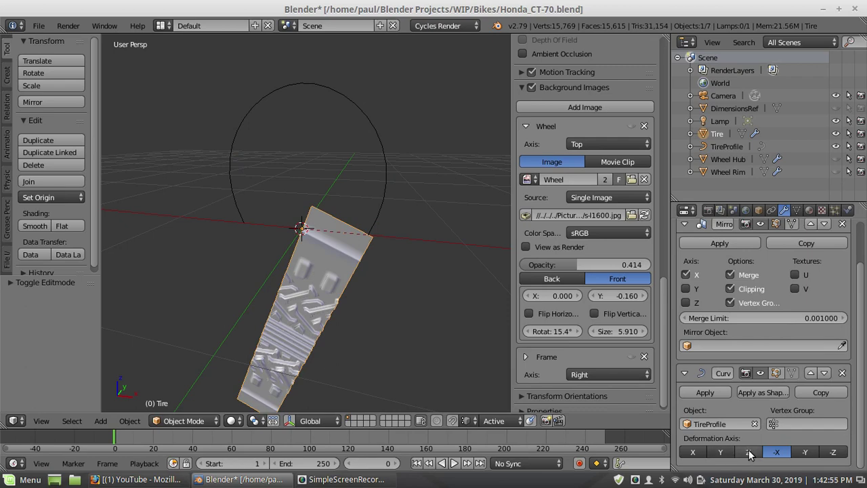
left_click(749, 452)
left_click(834, 452)
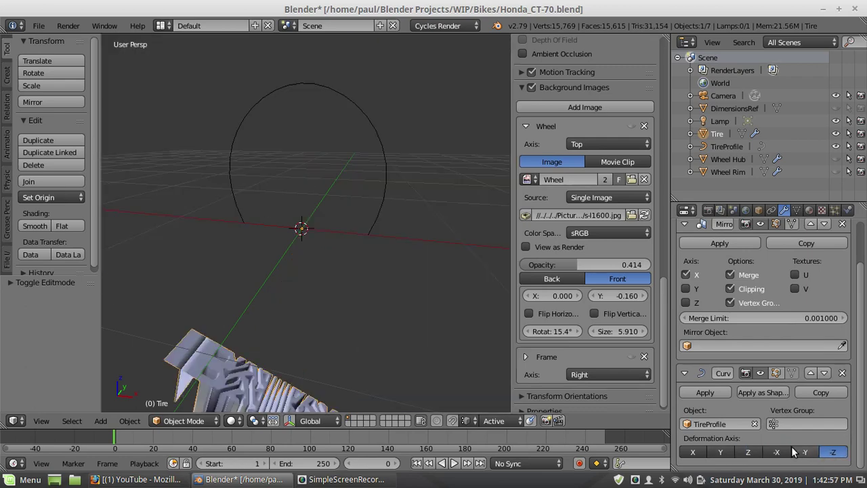
left_click(693, 452)
middle_click_drag(341, 147, 329, 163)
right_click(243, 216)
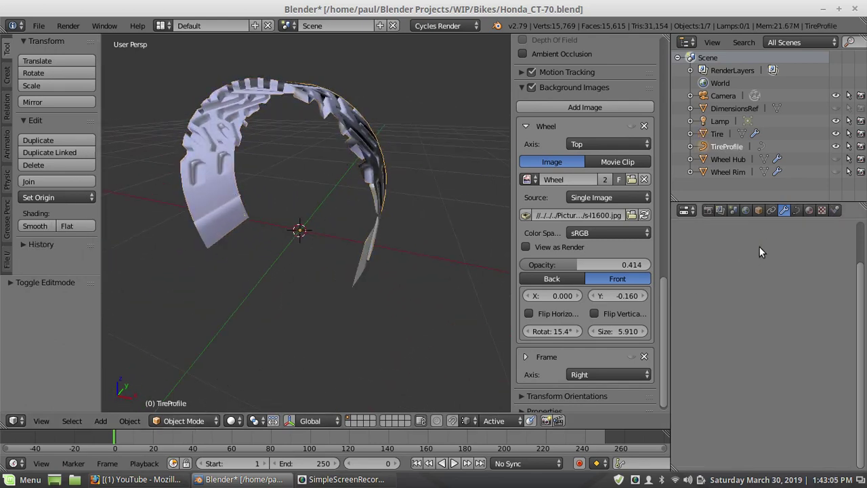
Try Z-Up twisting on the TireProfile curve, then set it back to Minimum
left_click(796, 211)
scroll(763, 352, "down", 3)
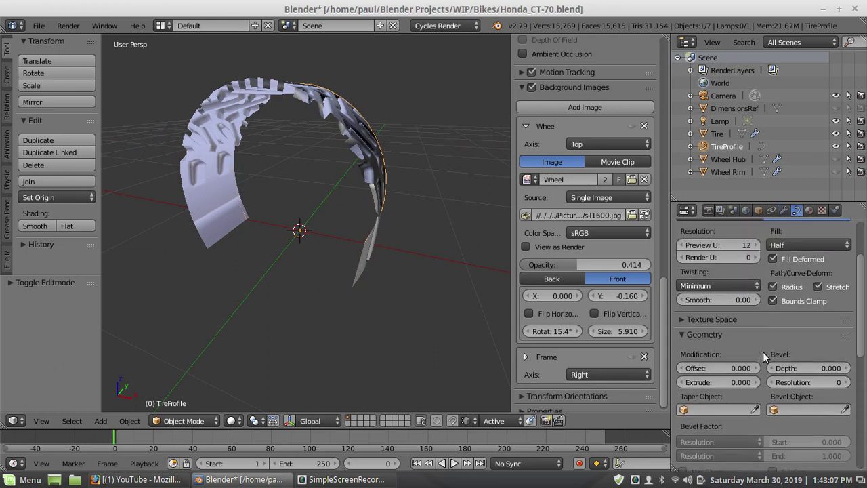
scroll(763, 351, "up", 3)
scroll(763, 352, "down", 8)
scroll(763, 351, "up", 5)
left_click(723, 286)
left_click(718, 272)
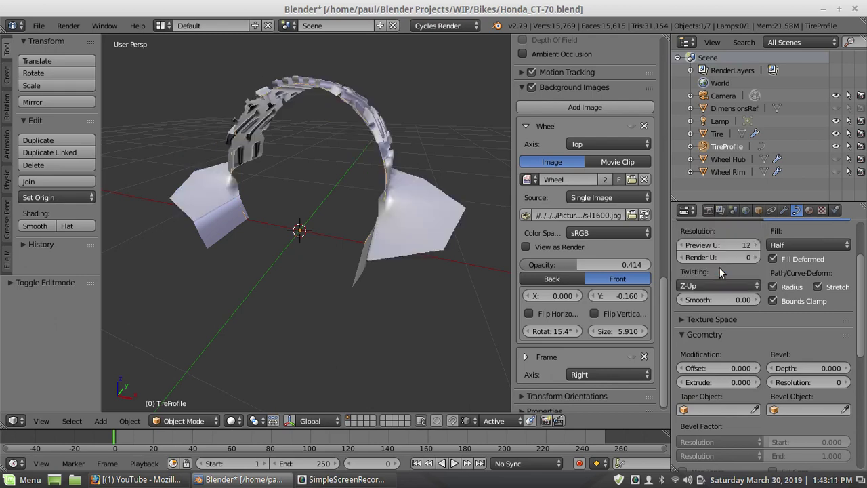
middle_click_drag(393, 242, 309, 250)
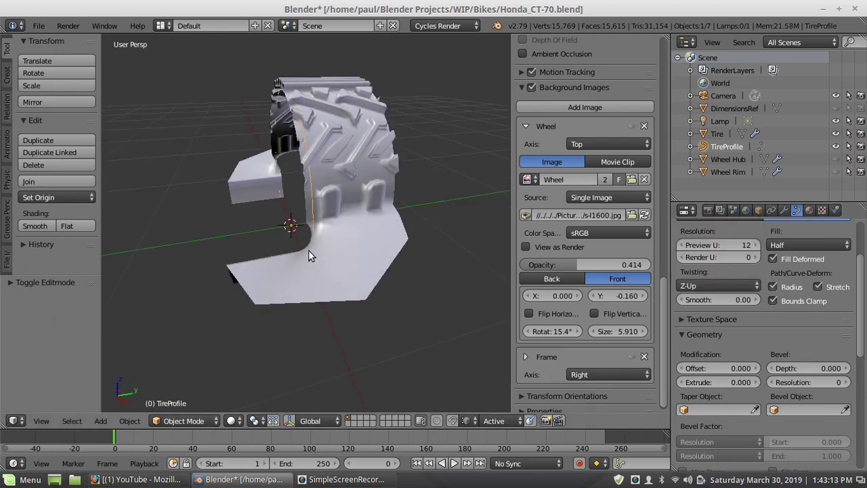
left_click(726, 284)
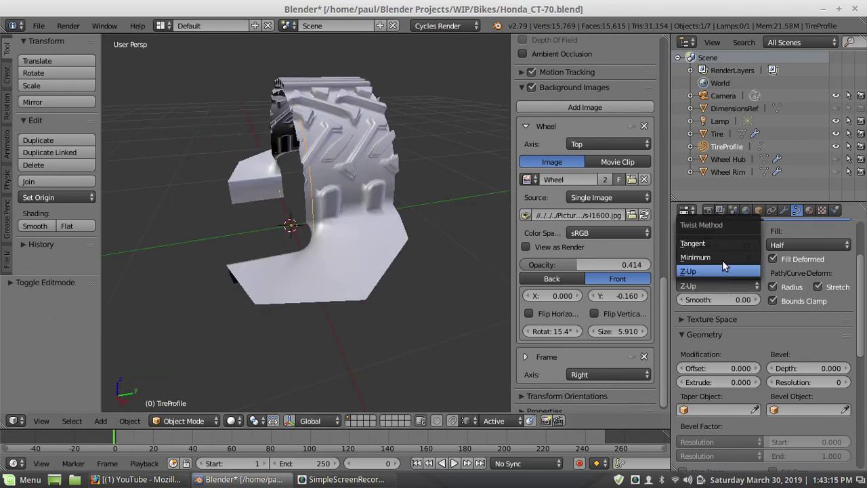
left_click(721, 257)
middle_click_drag(348, 270, 344, 244)
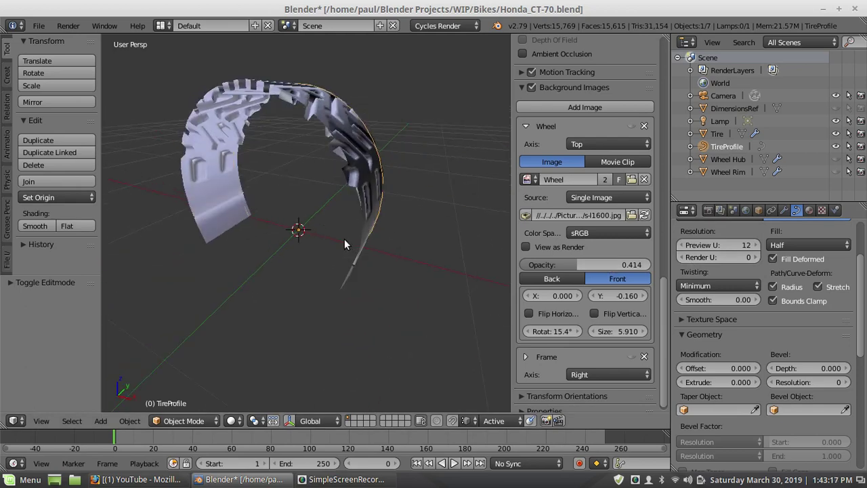
left_click(190, 420)
In Edit Mode, select all TireProfile points and tilt them with Ctrl+T
left_click(171, 444)
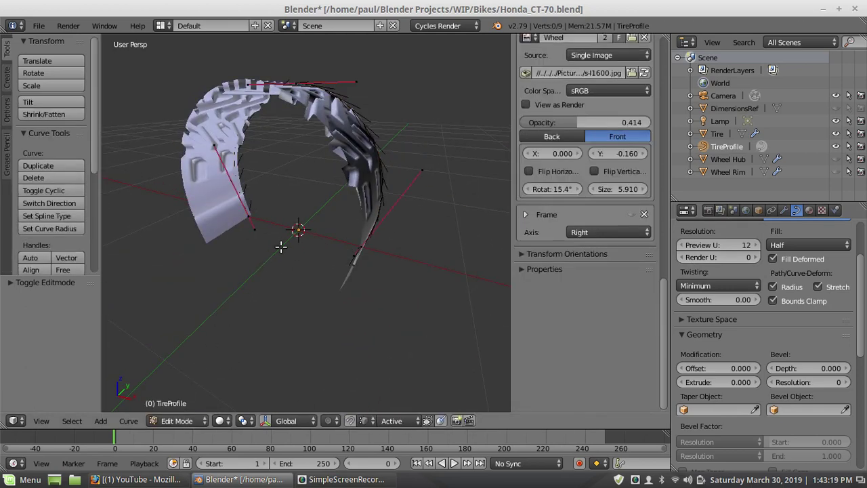
scroll(282, 230, "up", 2)
key("a")
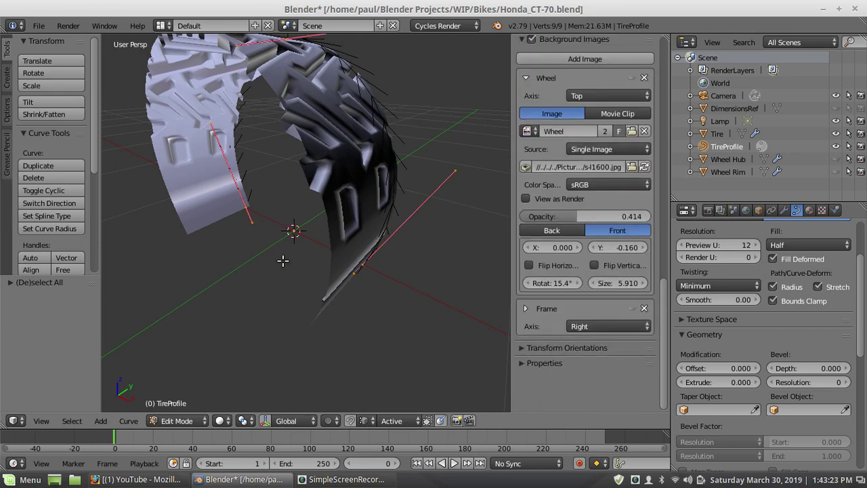
key("ctrl+t")
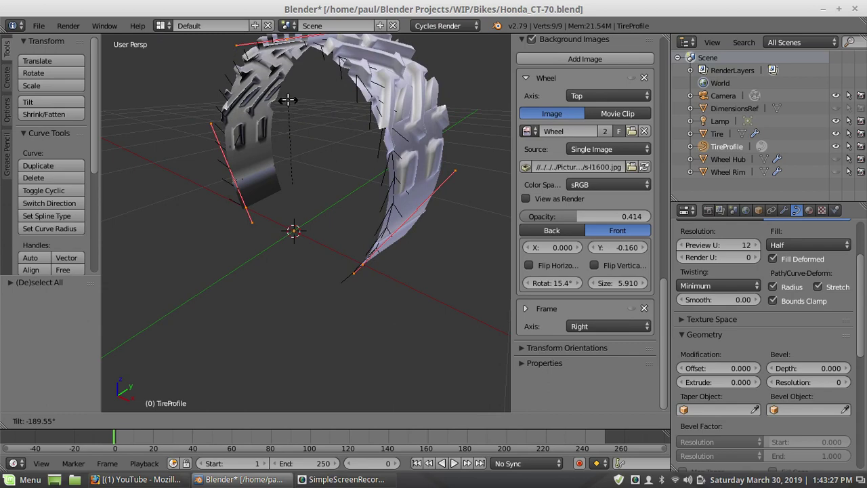
left_click(288, 100)
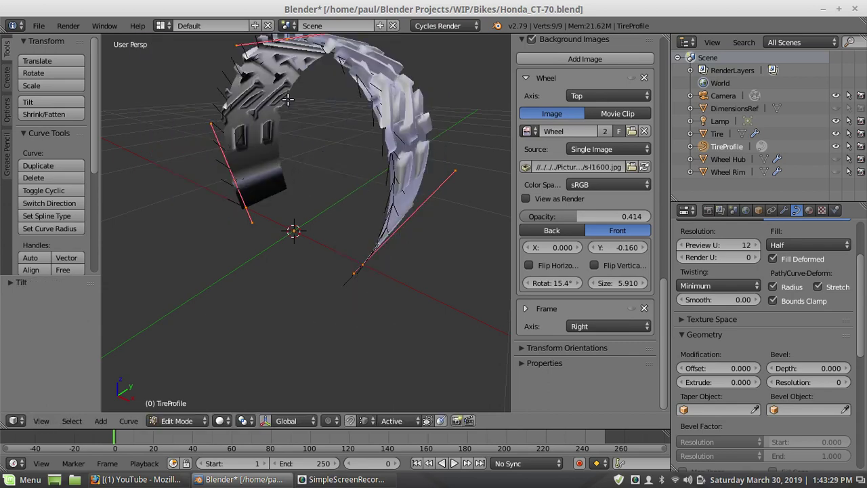
scroll(387, 105, "down", 5)
middle_click_drag(387, 165, 403, 172)
scroll(319, 184, "up", 3)
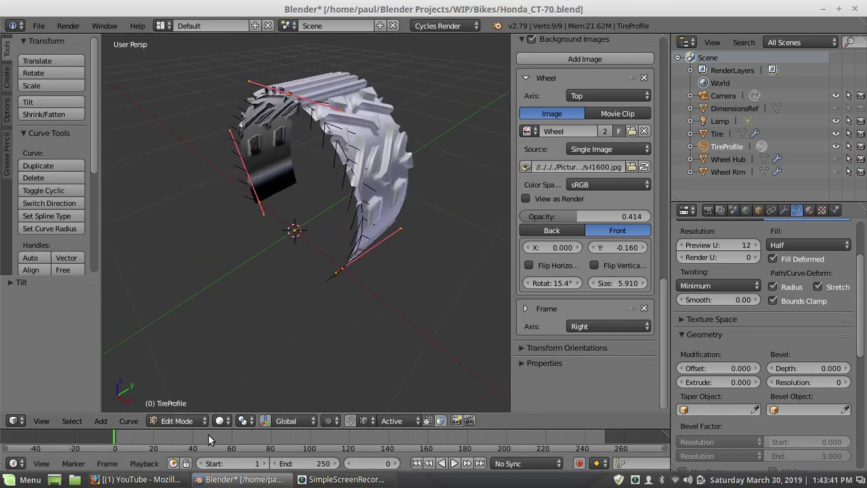
Return to Object Mode and select the Tire mesh
left_click(180, 424)
left_click(179, 437)
middle_click_drag(392, 203, 515, 204)
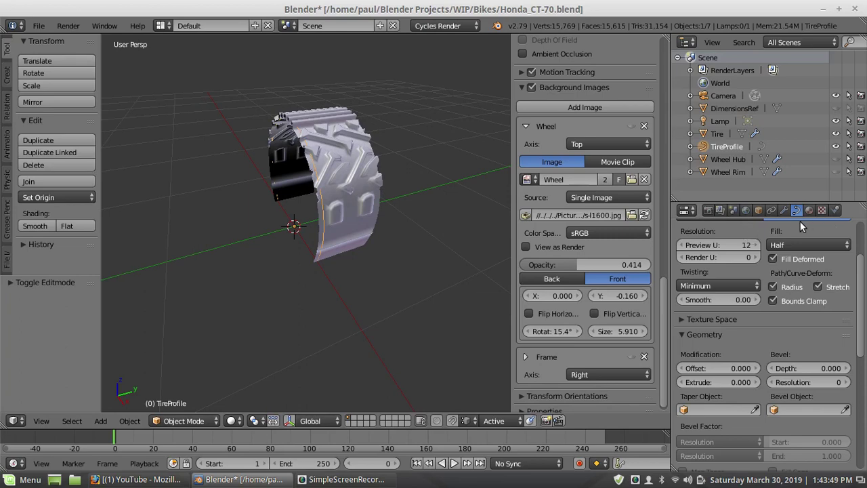
scroll(788, 235, "up", 3)
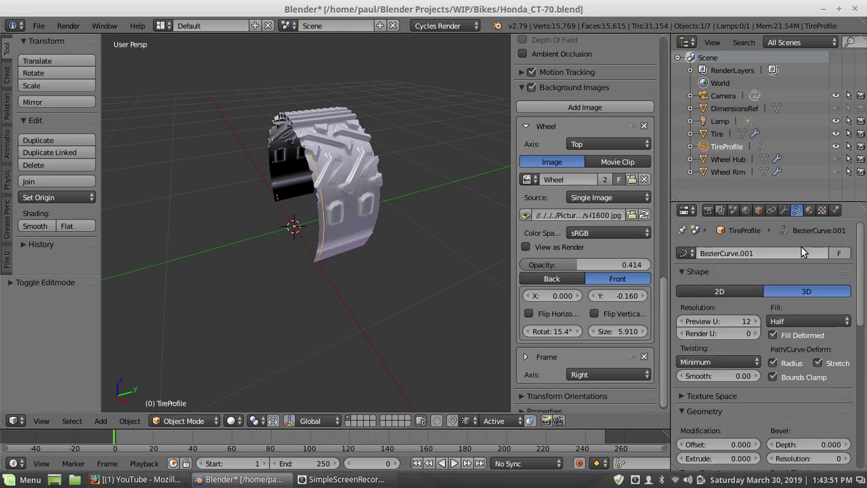
right_click(371, 206)
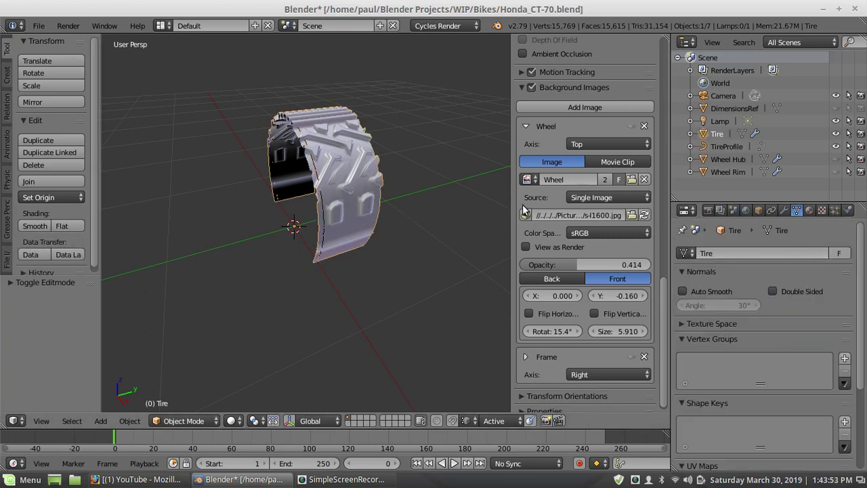
middle_click_drag(271, 207, 337, 205)
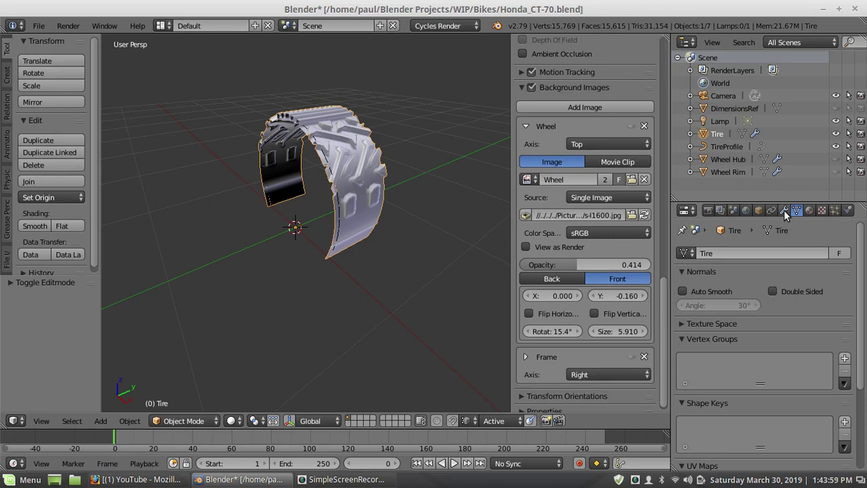
middle_click_drag(352, 188, 372, 173)
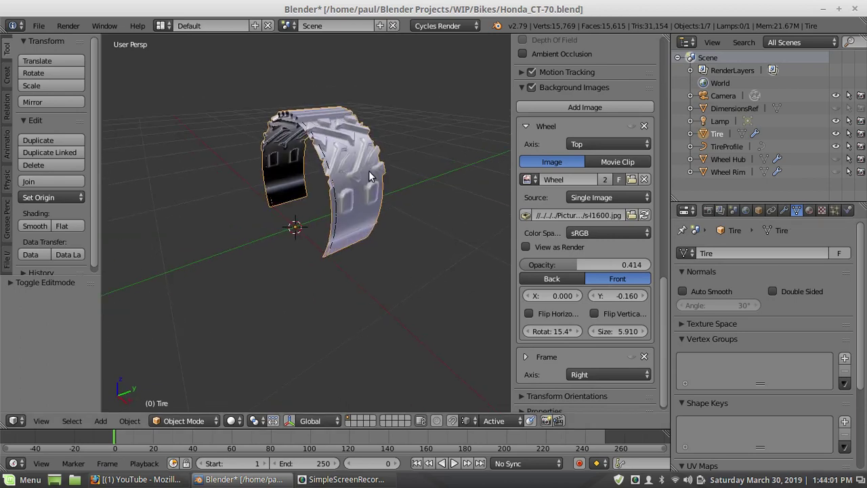
Add an Array modifier to the Tire
left_click(785, 207)
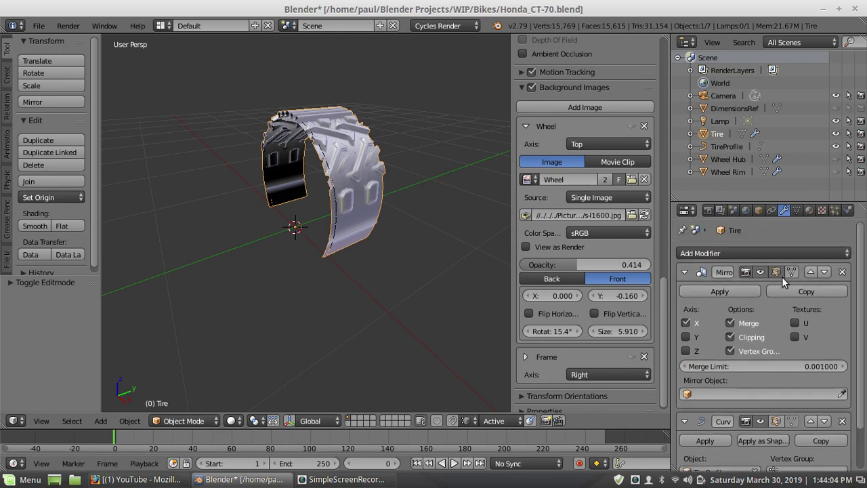
left_click(753, 252)
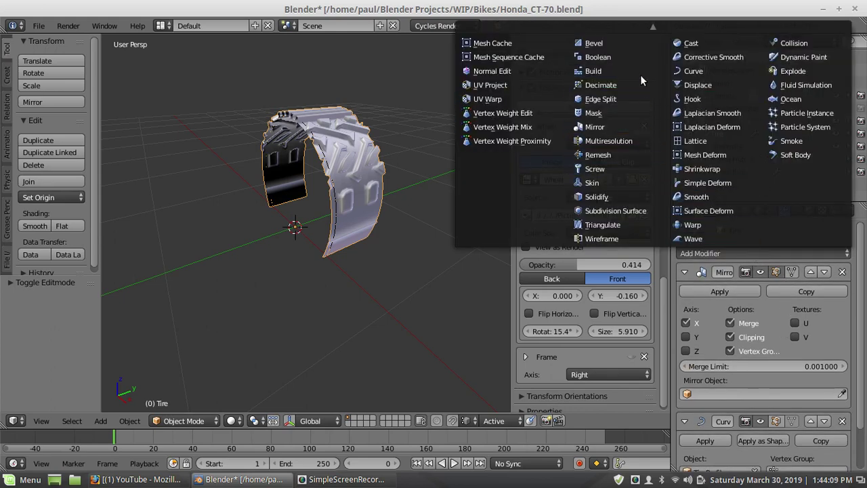
scroll(630, 61, "up", 2)
left_click(619, 45)
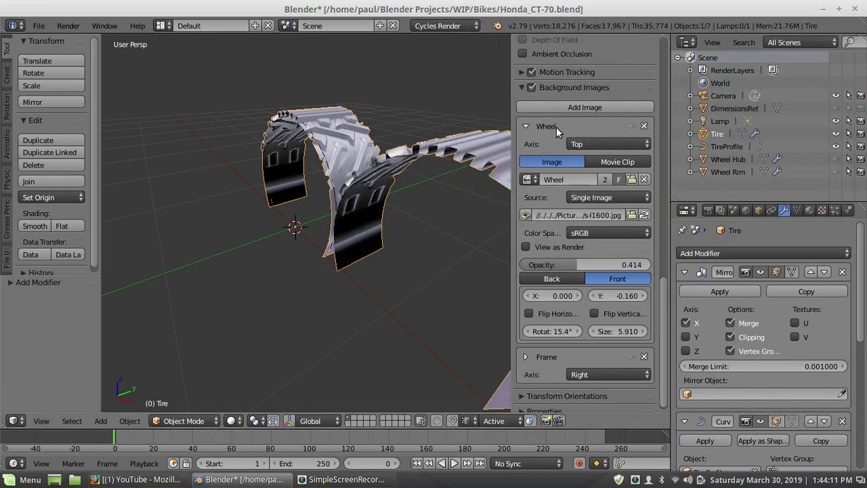
scroll(762, 365, "down", 8)
scroll(763, 366, "down", 1)
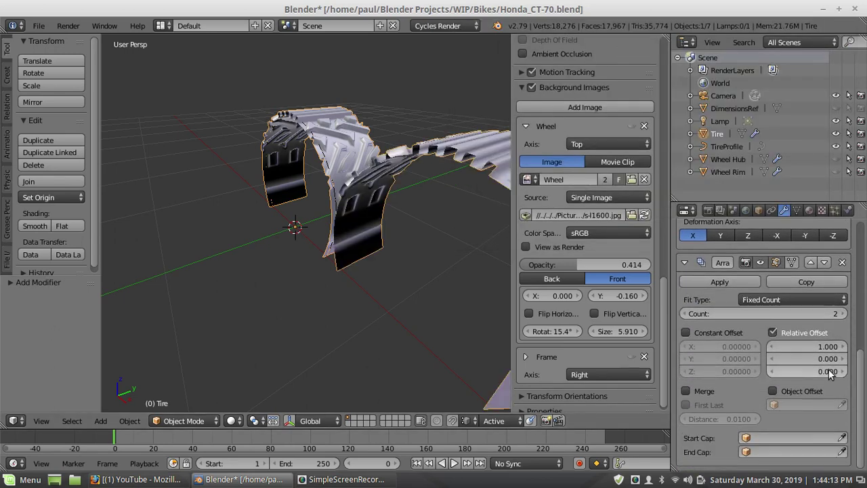
Set the array's relative offset to X 0, Y 1 and enable Merge and First Last
left_click(809, 346)
type("14.7")
key("Return")
left_click(800, 341)
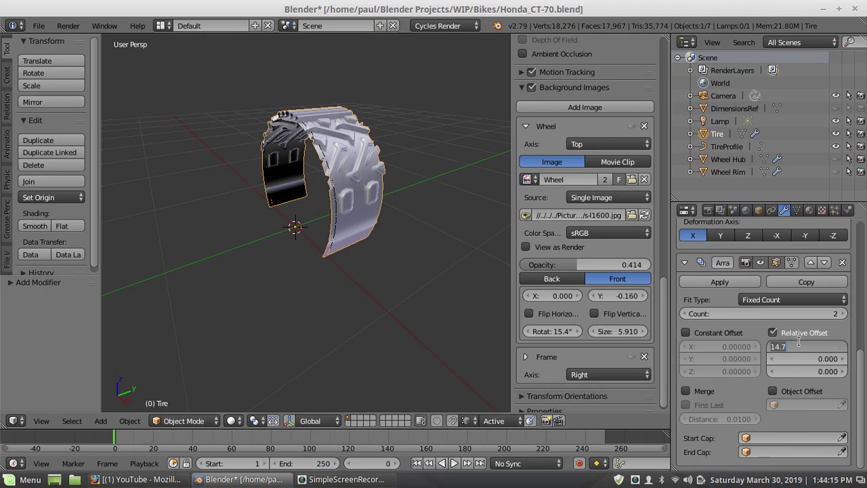
key("BackSpace")
key("BackSpace")
key("BackSpace")
key("BackSpace")
key("Return")
left_click(818, 359)
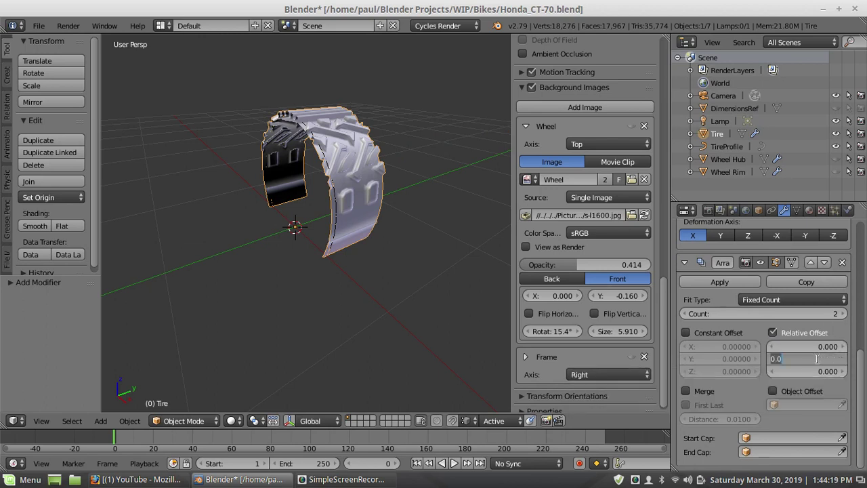
type("1")
key("Return")
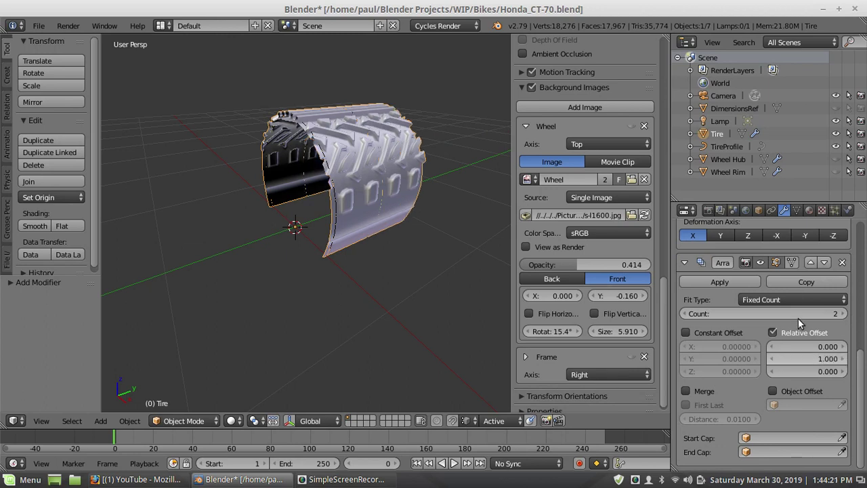
left_click(686, 391)
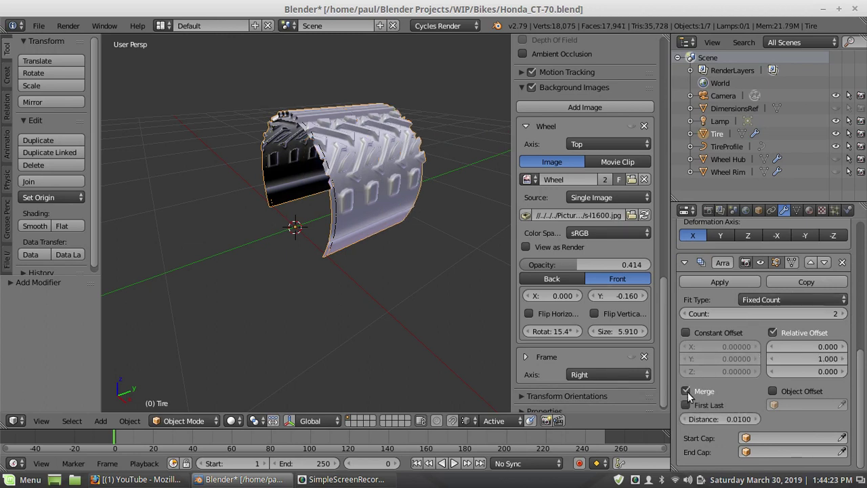
left_click(686, 406)
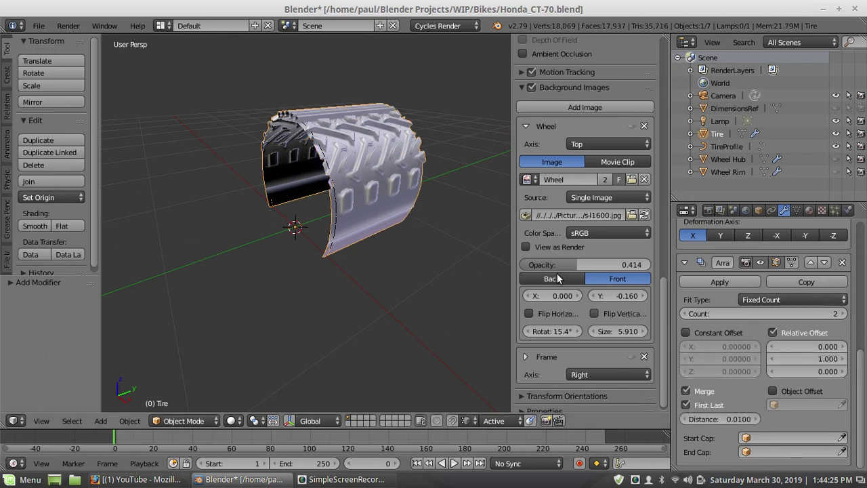
mouse_move(379, 223)
middle_mouse_down()
mouse_move(315, 220)
mouse_move(371, 210)
middle_mouse_up()
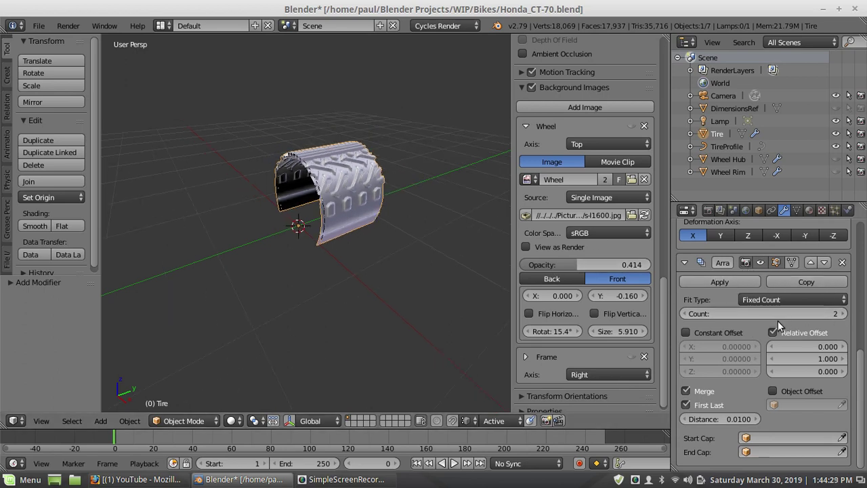
Save the blend file via File > Save
scroll(777, 315, "up", 8, "ctrl")
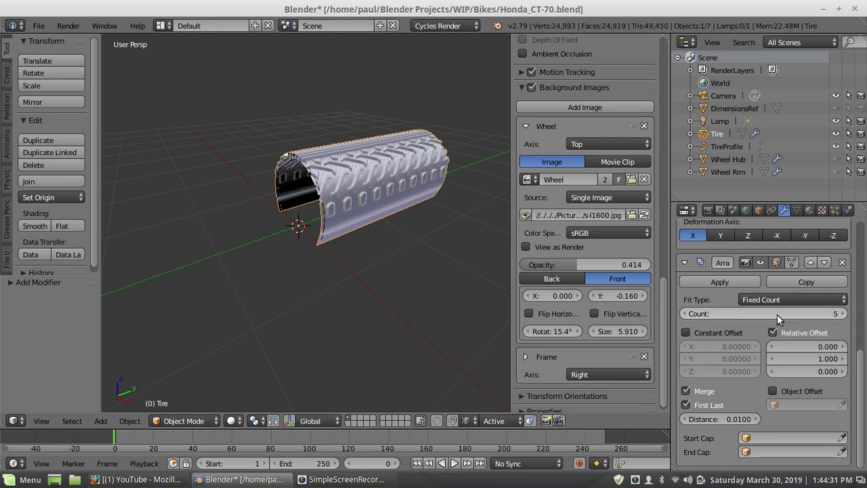
scroll(368, 140, "down", 4)
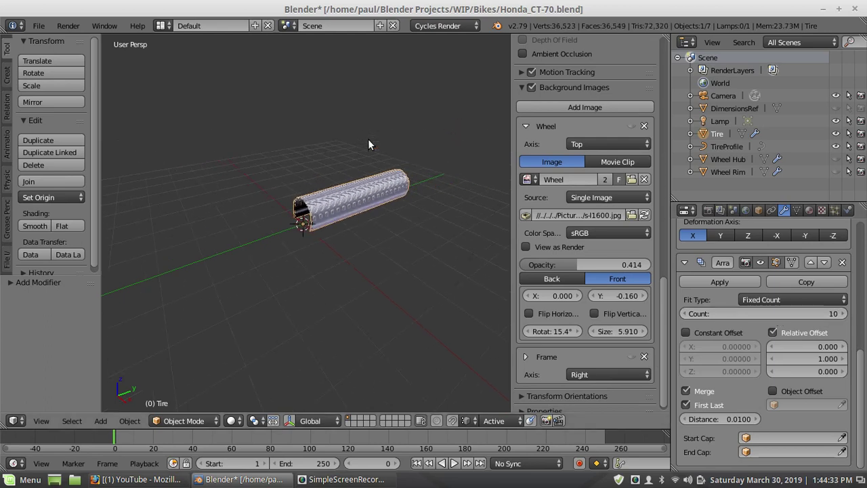
middle_click_drag(340, 200, 360, 214)
scroll(359, 215, "up", 3)
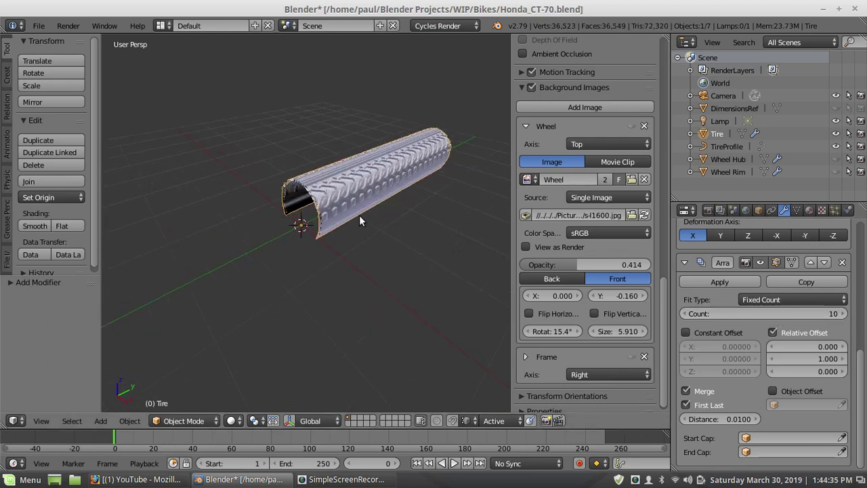
middle_click_drag(270, 147, 436, 177)
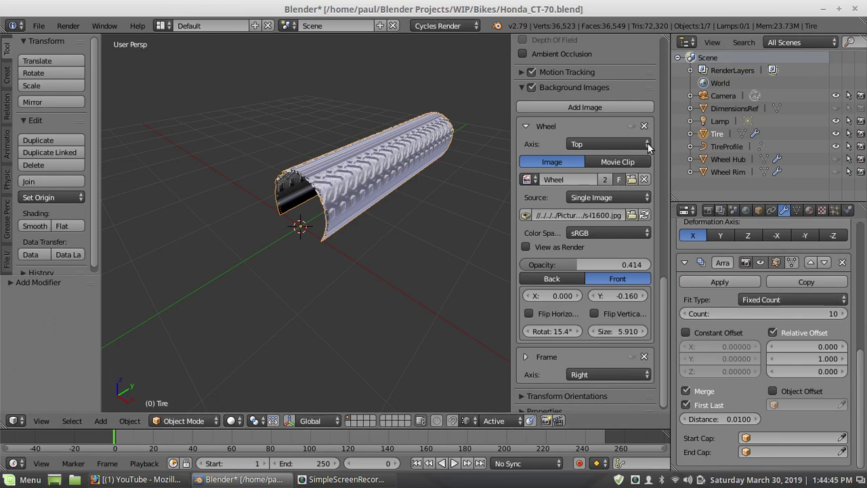
left_click(39, 26)
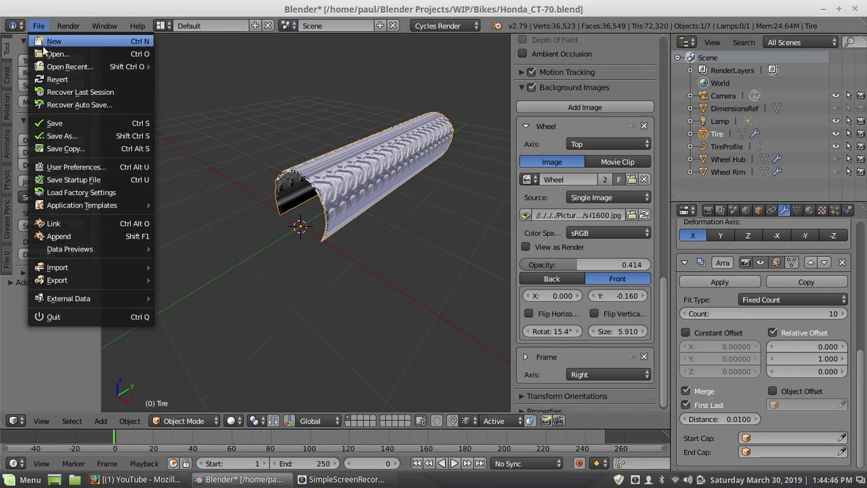
left_click(56, 123)
Raise the Array modifier's Count from 10 to 20, lengthening the tread strip
mouse_move(326, 247)
middle_mouse_down()
mouse_move(328, 184)
mouse_move(310, 235)
mouse_move(330, 235)
middle_mouse_up()
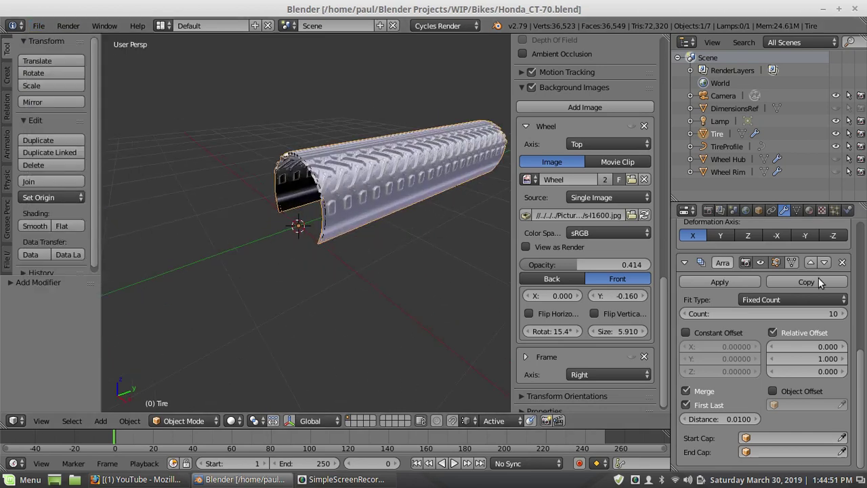
scroll(781, 316, "up", 9, "ctrl")
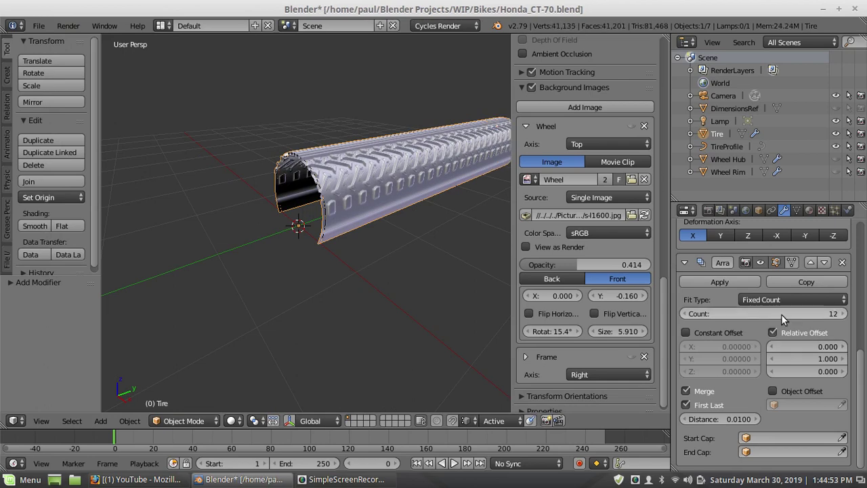
scroll(782, 315, "up", 9, "ctrl")
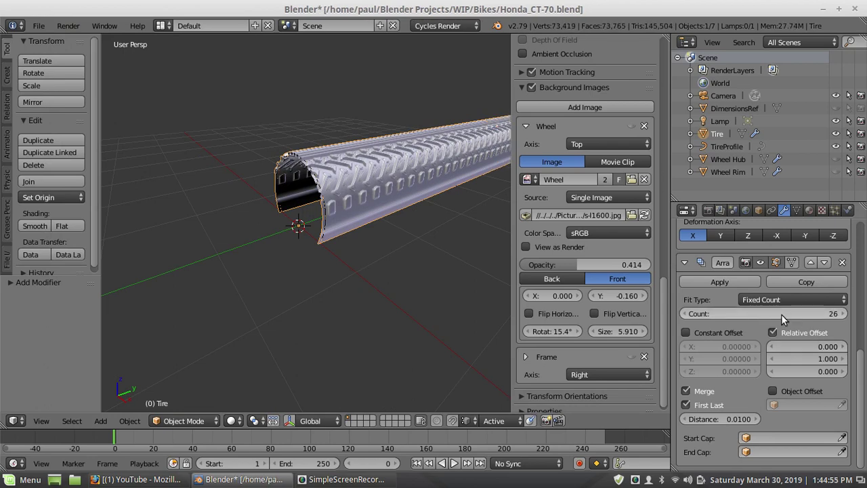
scroll(782, 315, "down", 8, "ctrl")
scroll(424, 244, "down", 5)
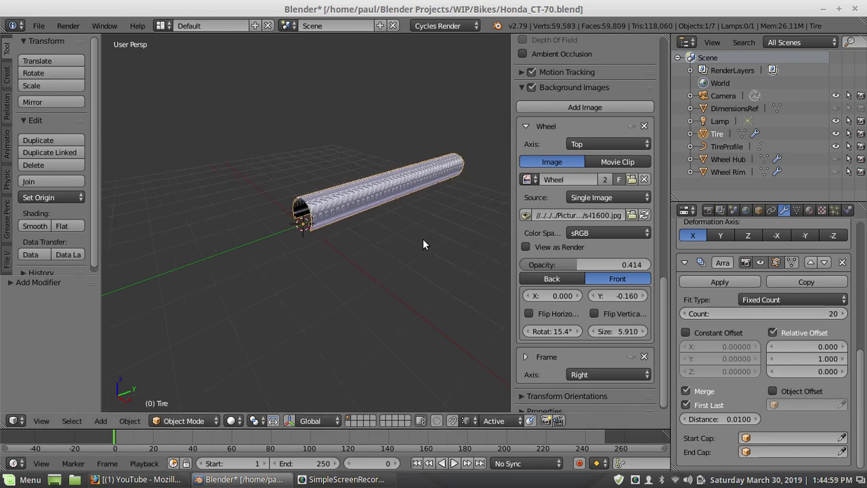
middle_click_drag(424, 244, 413, 220)
scroll(414, 220, "up", 5)
scroll(412, 223, "down", 2)
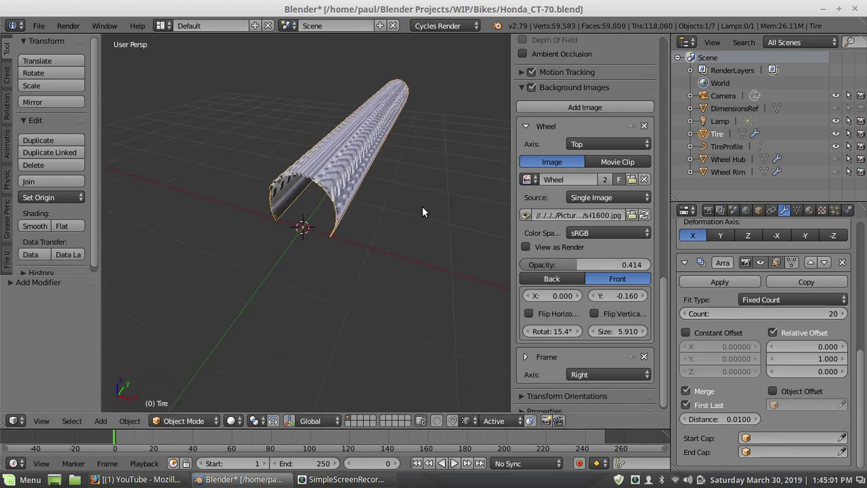
scroll(818, 331, "up", 8)
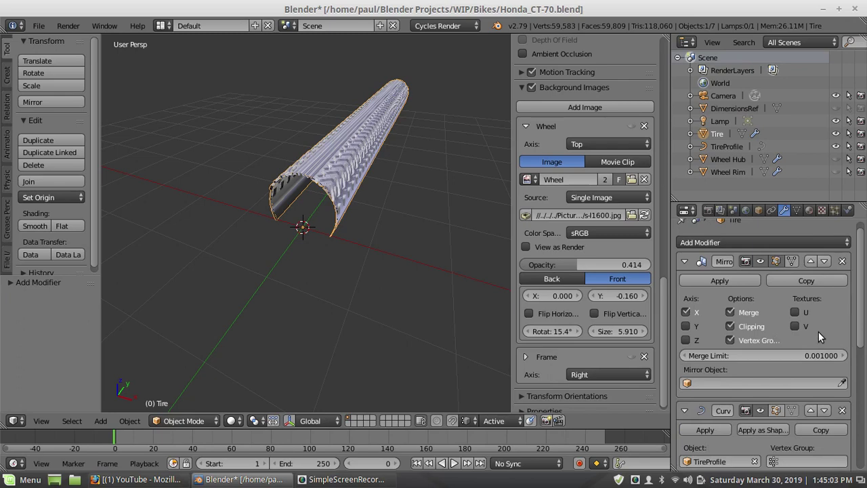
middle_click_drag(403, 285, 347, 238)
scroll(347, 237, "up", 3)
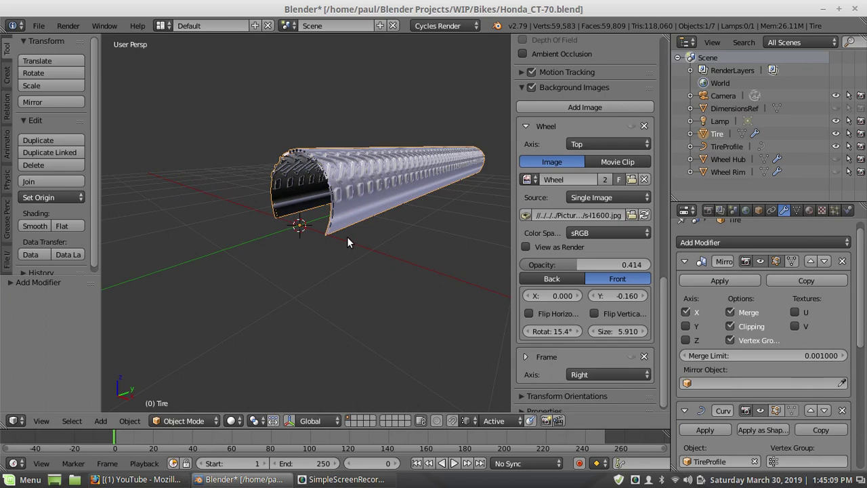
key("shift+a")
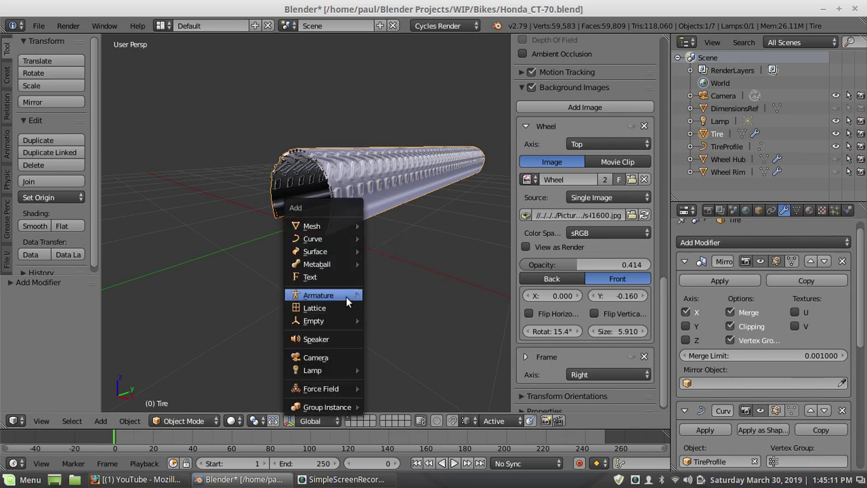
Add a Plain Axes empty at the 3D cursor and shrink its display size
mouse_move(330, 321)
left_click(397, 322)
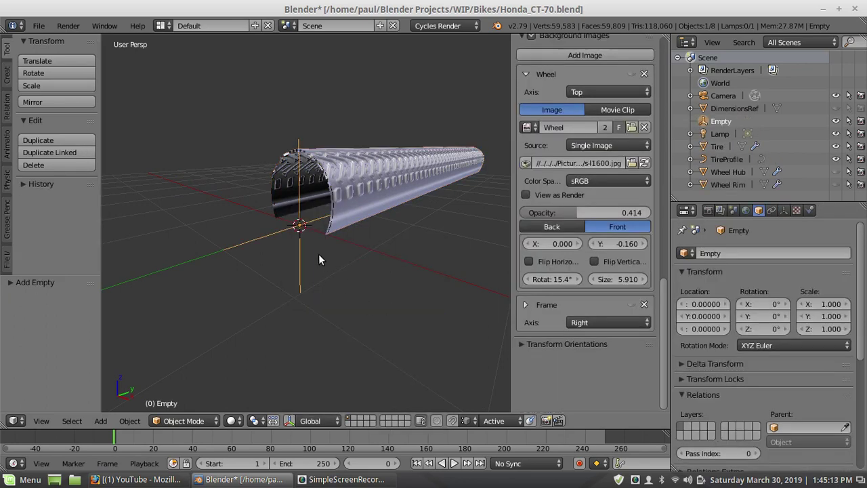
left_click(783, 210)
left_click_drag(774, 282, 732, 282)
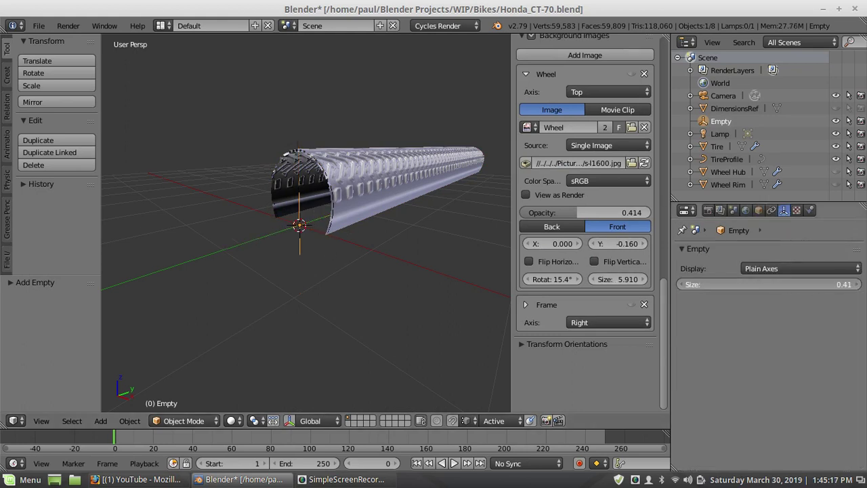
Rename the empty to 'BendControl', then select the Tire mesh
left_click(758, 210)
left_click(738, 253)
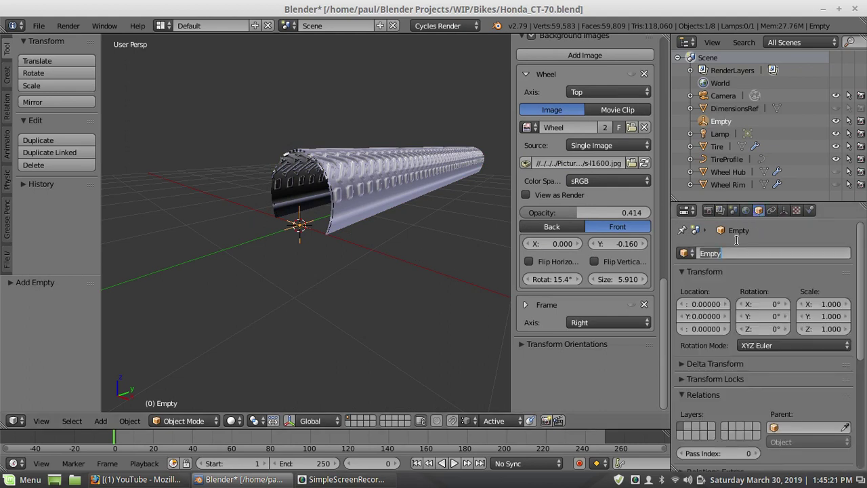
type("BendControl")
key("Return")
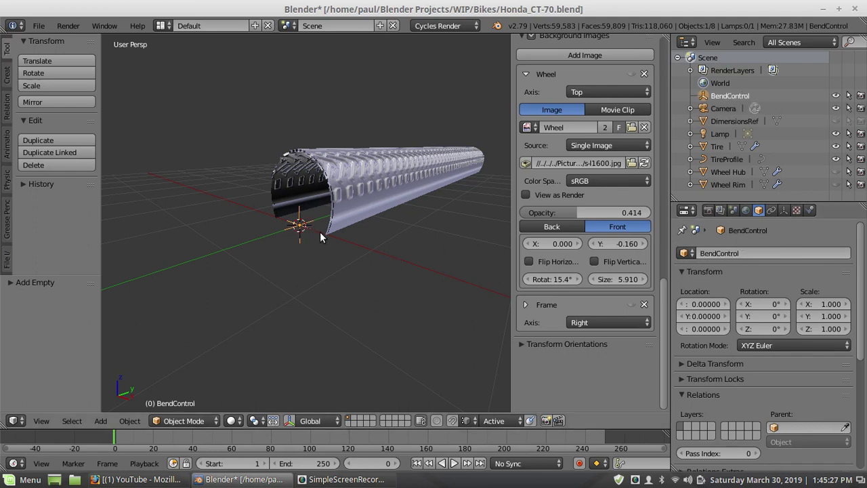
middle_click_drag(308, 178, 329, 196)
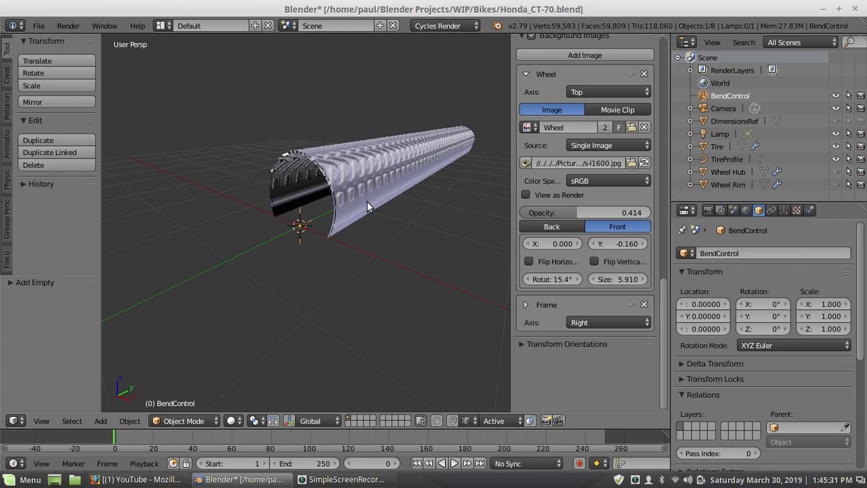
right_click(358, 191)
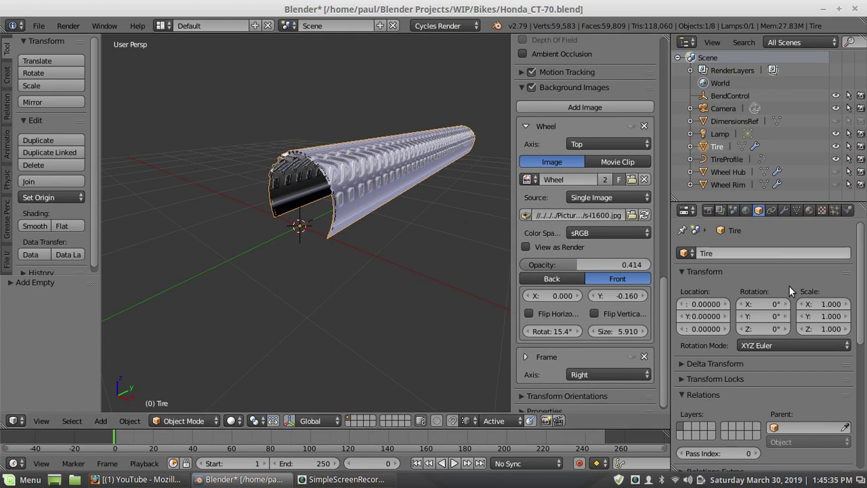
Add a Simple Deform modifier to the tire's modifier stack
scroll(794, 332, "down", 8)
scroll(794, 332, "up", 6)
scroll(794, 332, "up", 3)
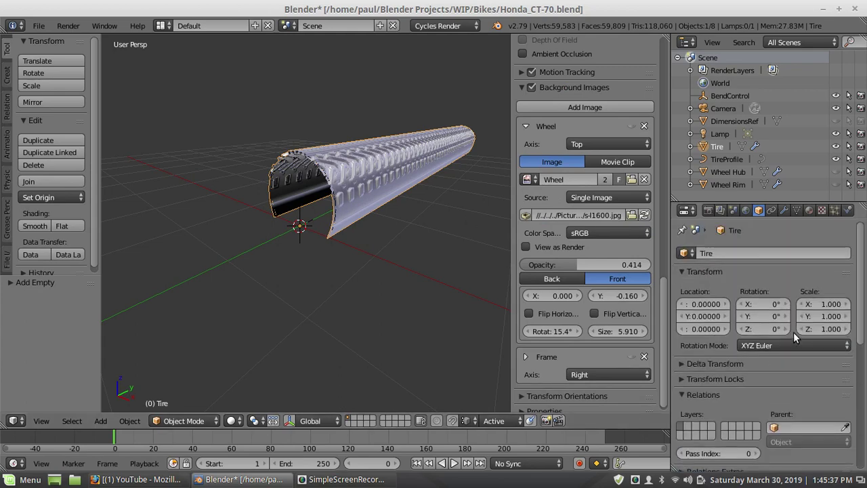
left_click(784, 211)
scroll(821, 300, "down", 10)
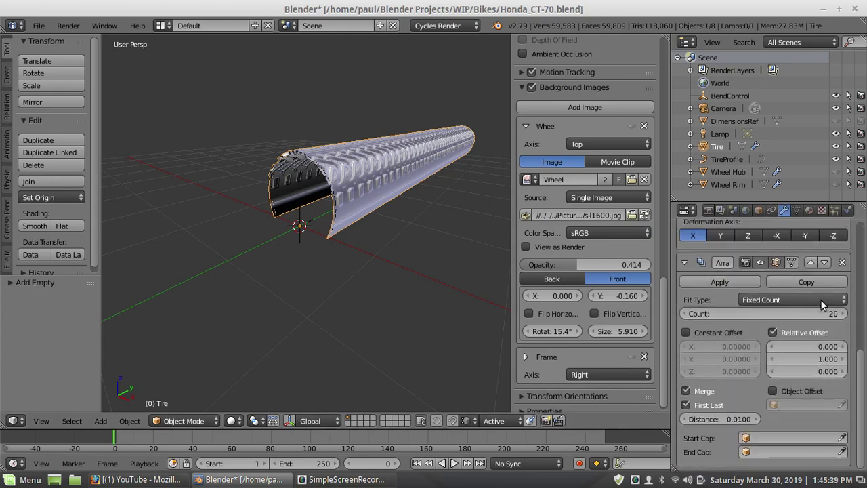
scroll(821, 300, "up", 10)
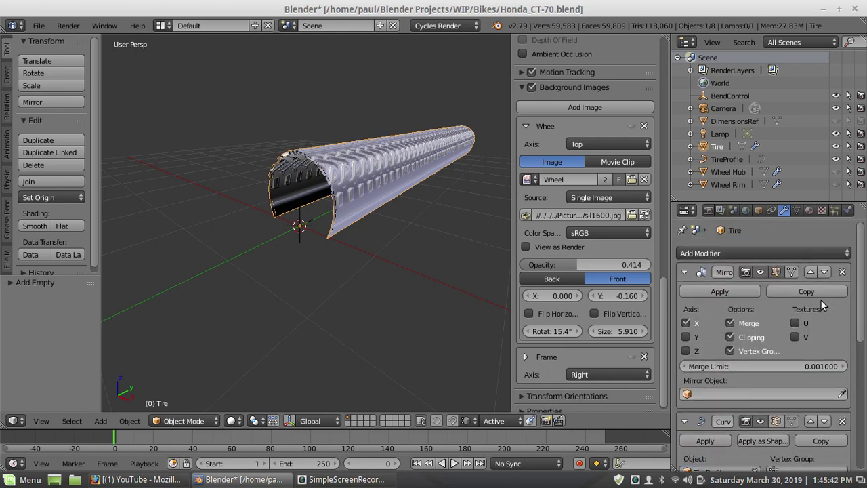
left_click(726, 254)
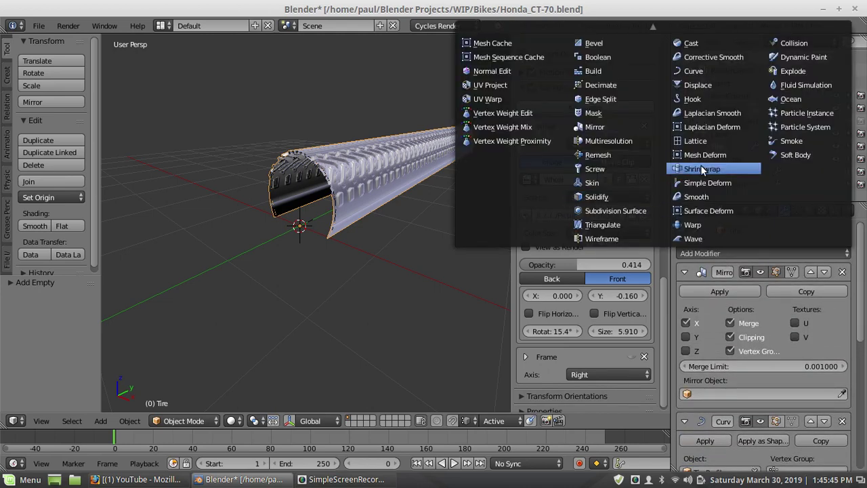
left_click(716, 180)
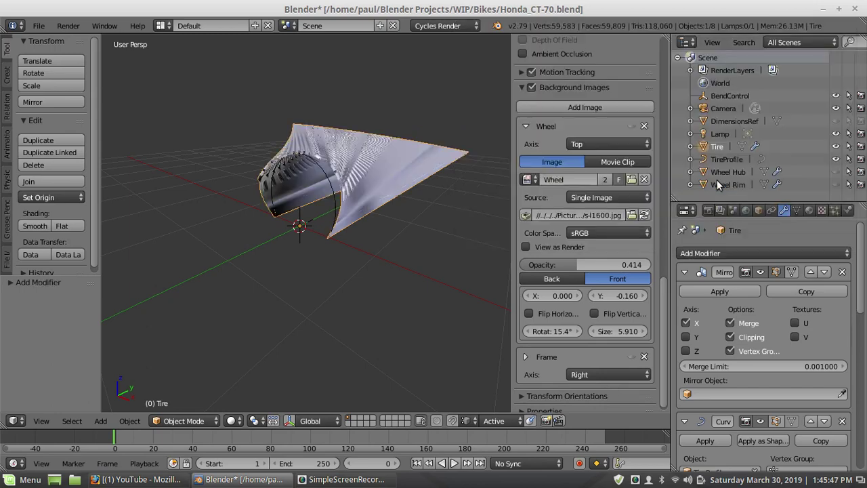
Switch the Simple Deform mode to Bend with BendControl as its origin
scroll(803, 324, "down", 12)
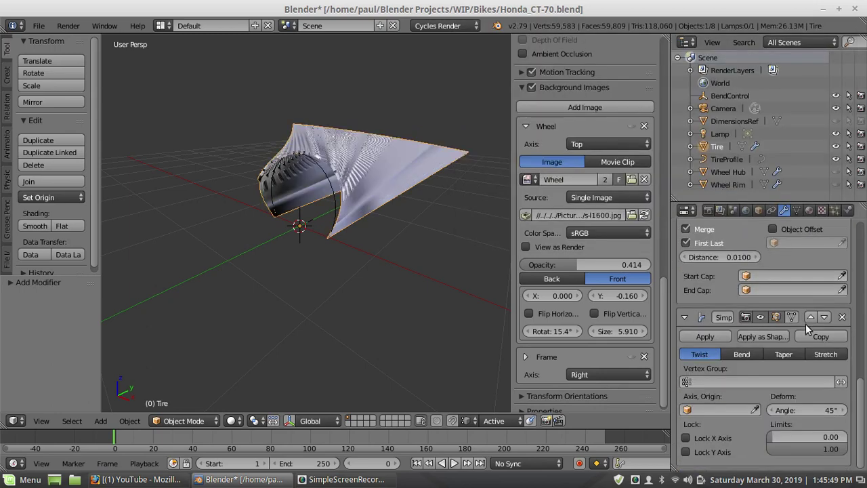
left_click(742, 355)
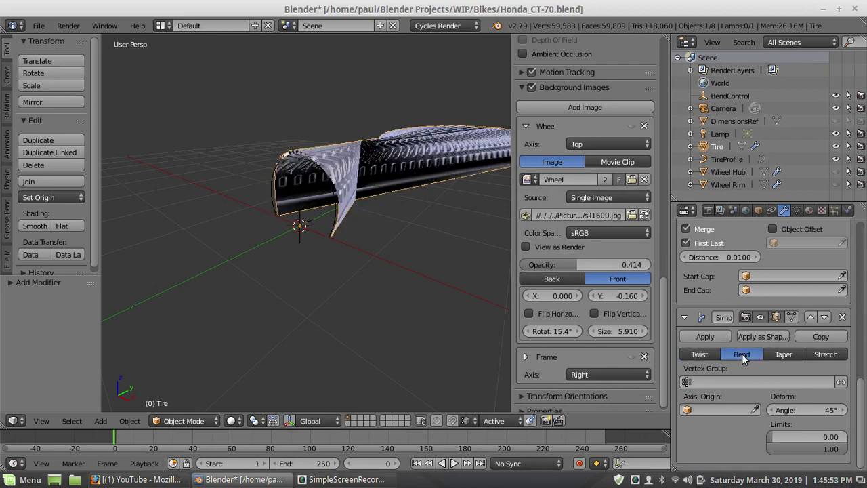
left_click(689, 410)
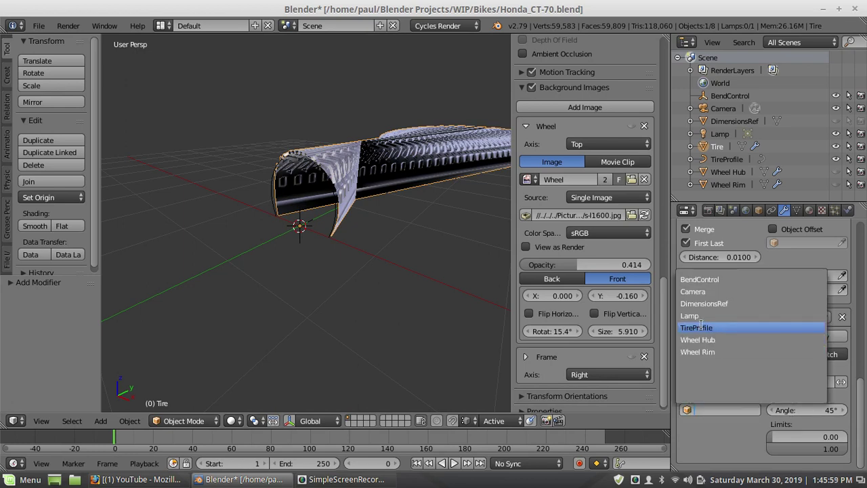
left_click(706, 278)
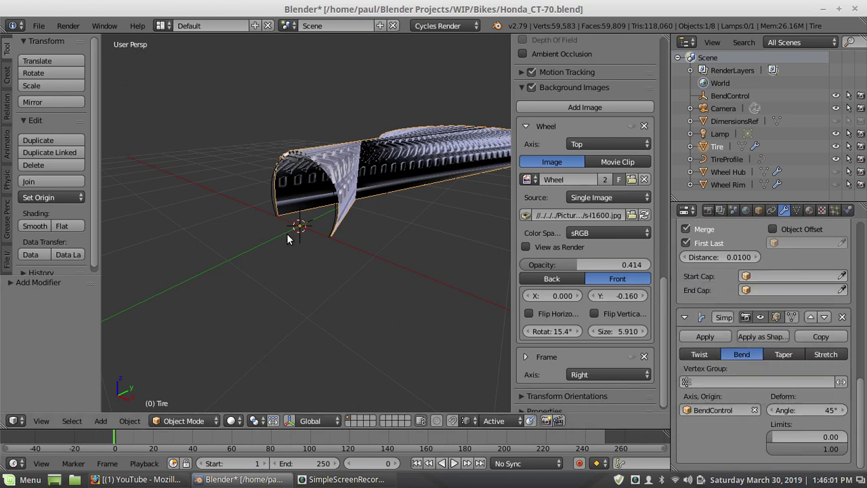
middle_click_drag(287, 239, 319, 231)
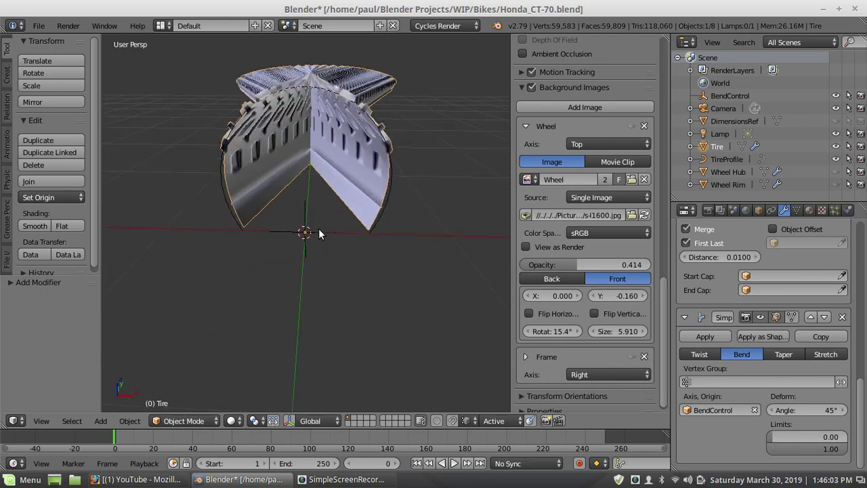
Select the BendControl empty and rotate it 90° around Y
right_click(319, 233)
type("r")
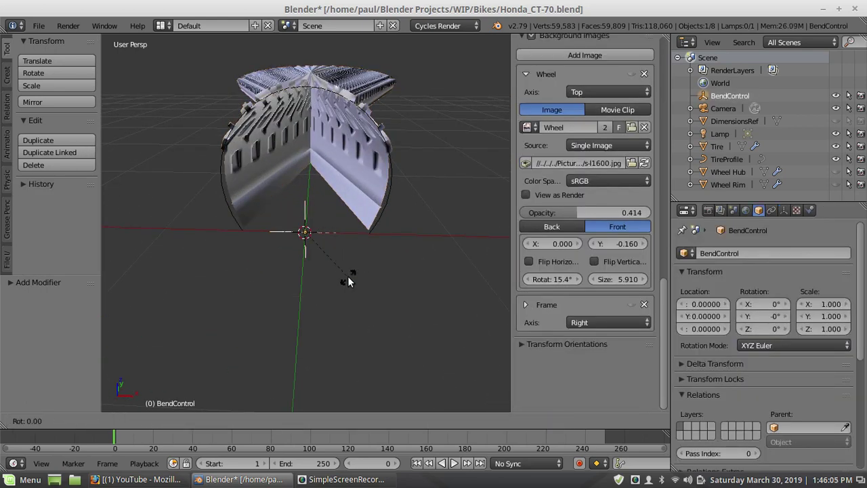
type("y")
type("90")
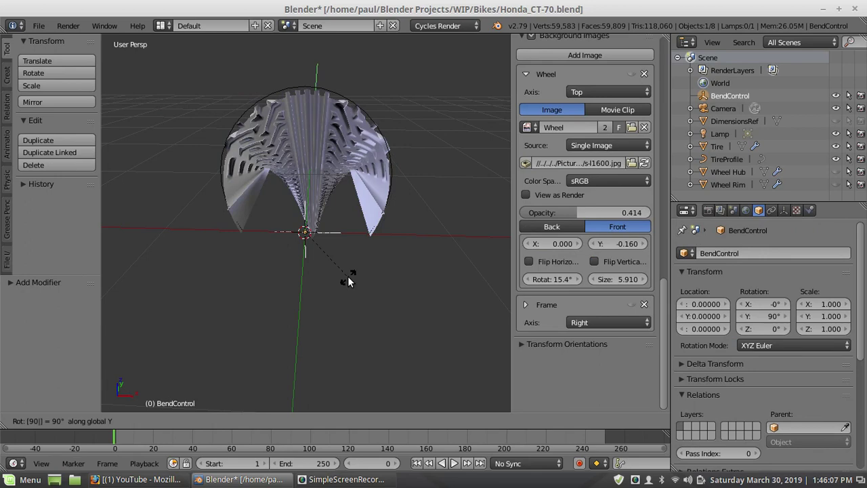
key("Return")
middle_click_drag(289, 261, 307, 236)
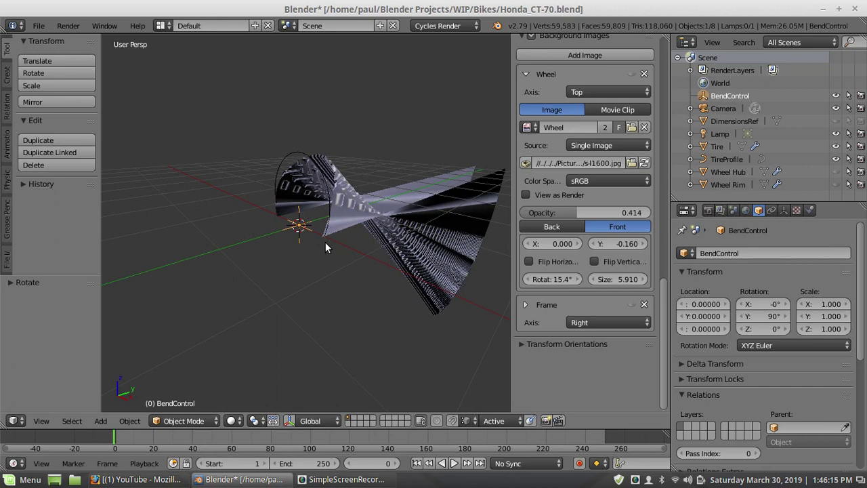
Rotate BendControl 90° around X, then -180° around X
type("r")
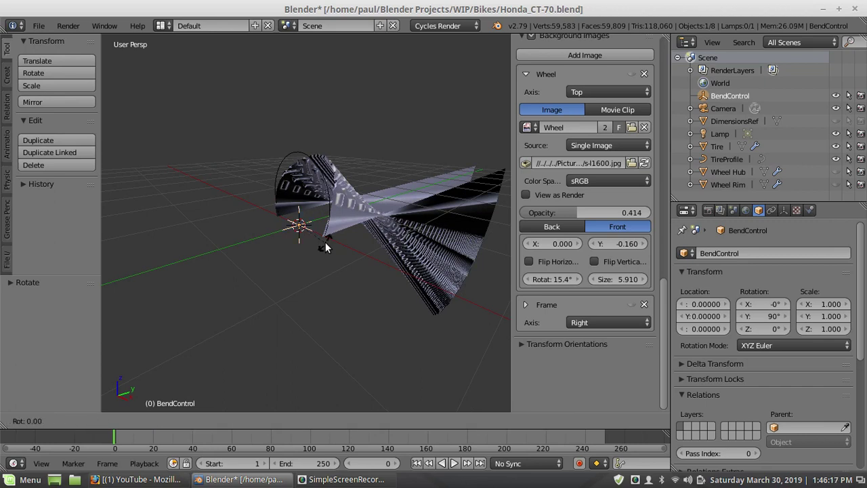
type("x")
type("90")
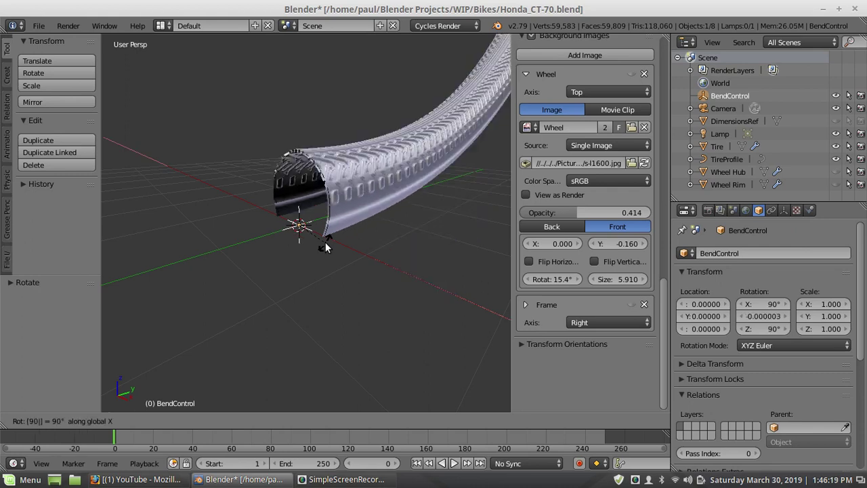
key("Return")
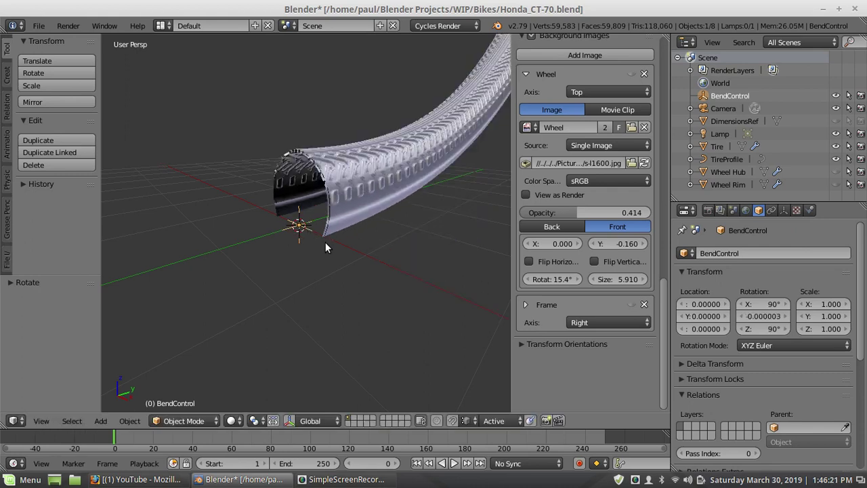
key("r")
type("x")
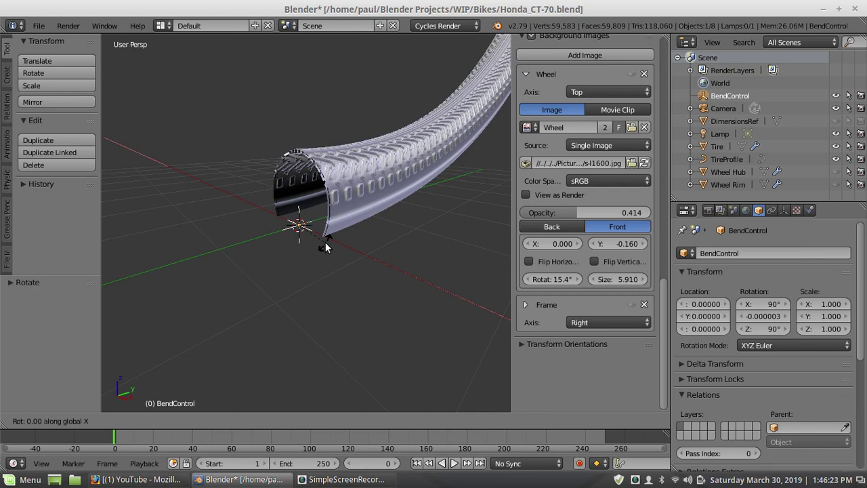
type("-180")
key("Return")
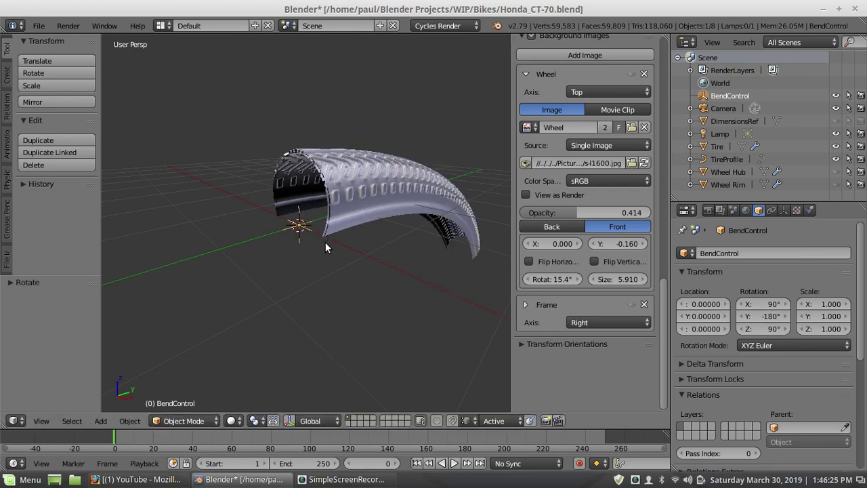
middle_click_drag(325, 242, 335, 212)
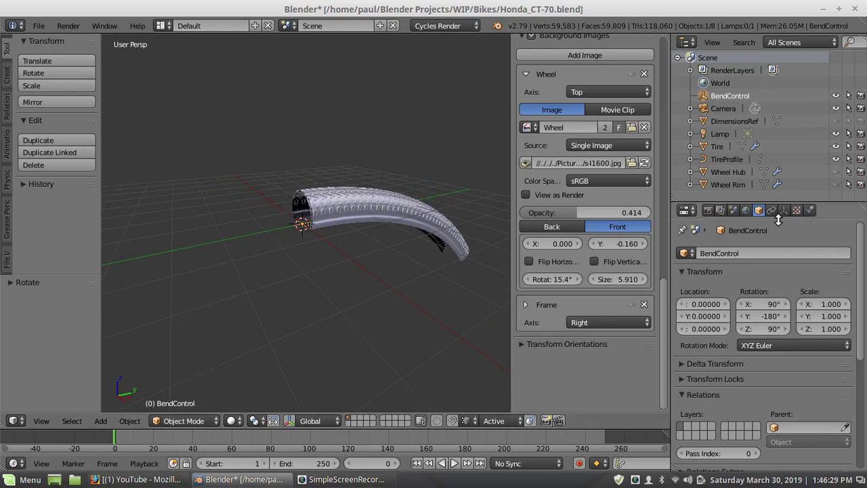
Set the Tire's Simple Deform bend angle to 360°
right_click(363, 205)
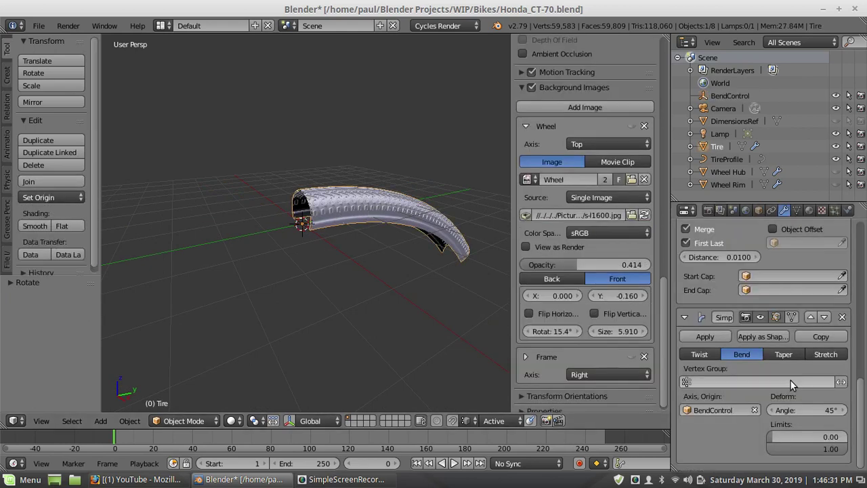
left_click(788, 410)
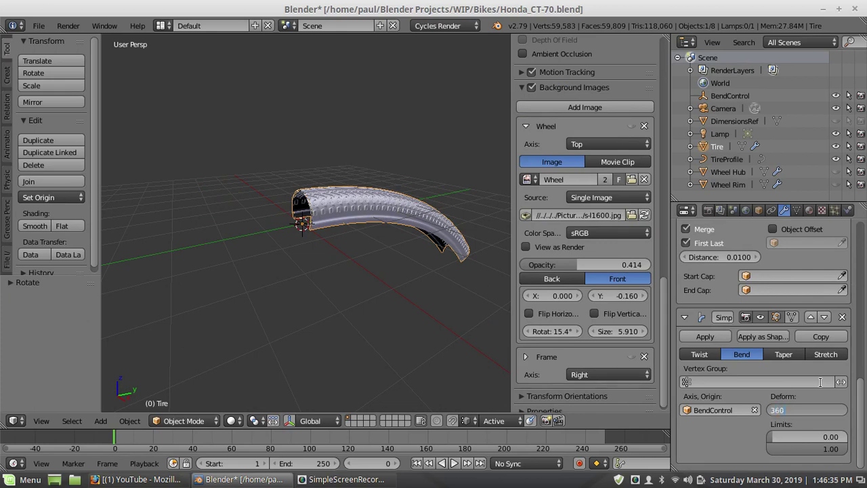
key("Return")
scroll(779, 368, "up", 2)
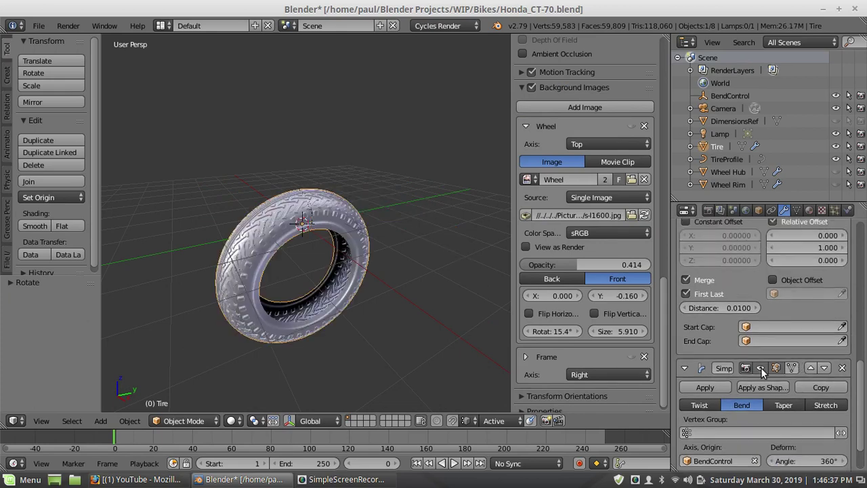
scroll(359, 277, "up", 4)
Orbit and zoom around the closed ring to inspect the tread
middle_click_drag(357, 274, 132, 267)
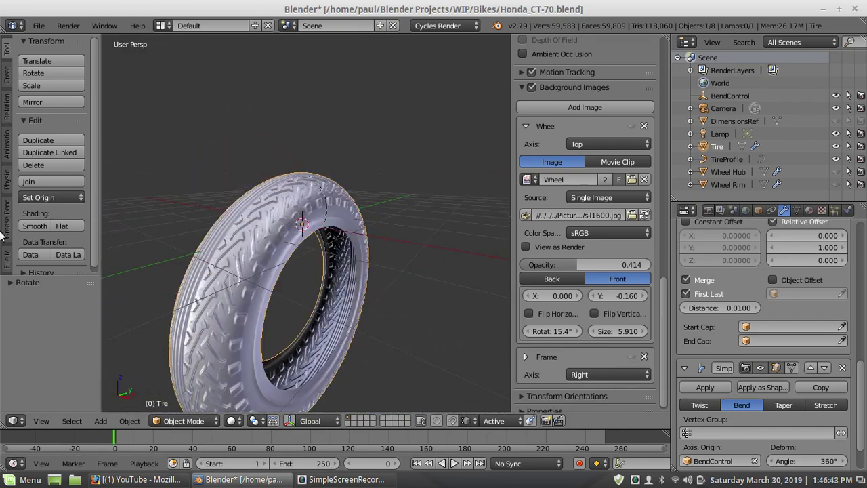
middle_click_drag(244, 227, 367, 248)
scroll(302, 250, "up", 5)
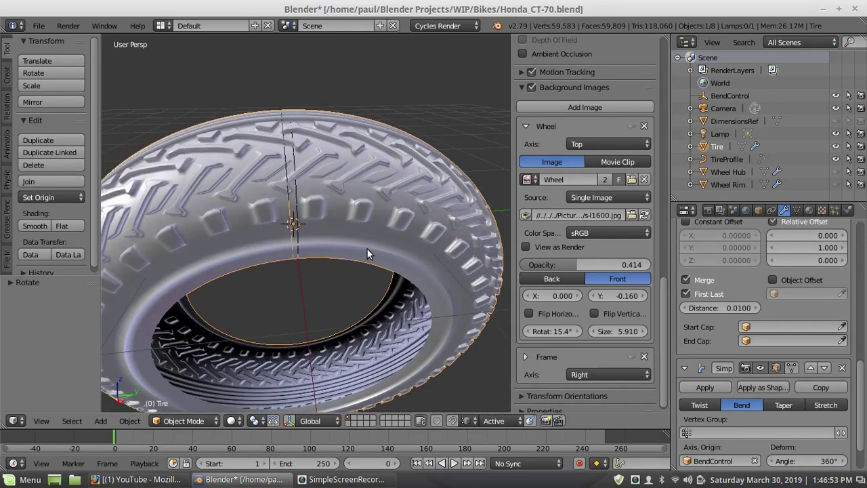
middle_click_drag(291, 240, 271, 144)
scroll(300, 243, "up", 3)
scroll(333, 240, "down", 4)
scroll(283, 212, "up", 2)
scroll(264, 160, "up", 2)
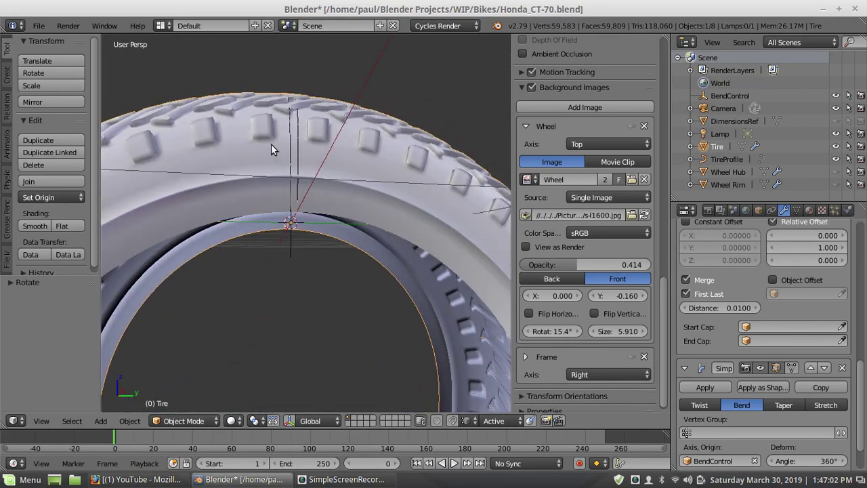
right_click(291, 254)
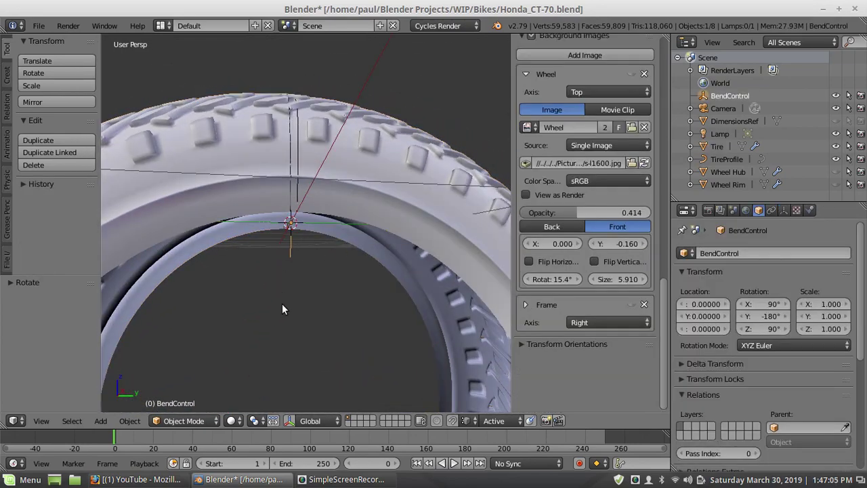
key("g")
key("z")
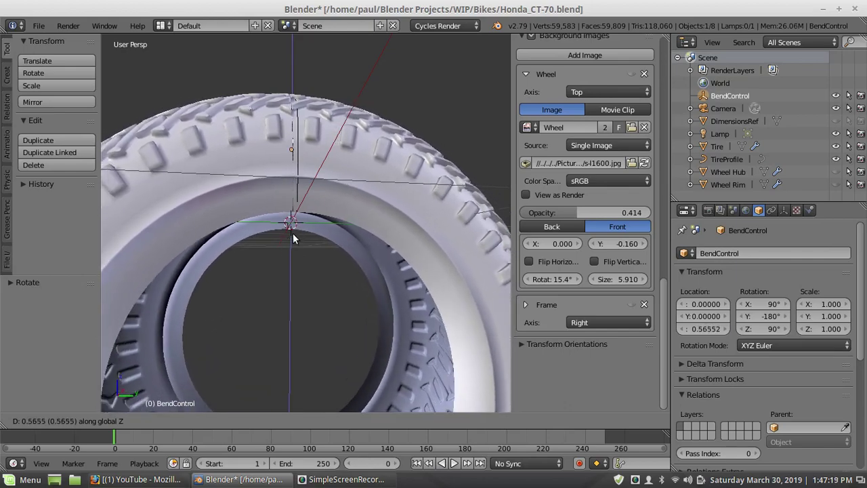
right_click(293, 239)
scroll(271, 224, "down", 6)
middle_click_drag(258, 213, 285, 261)
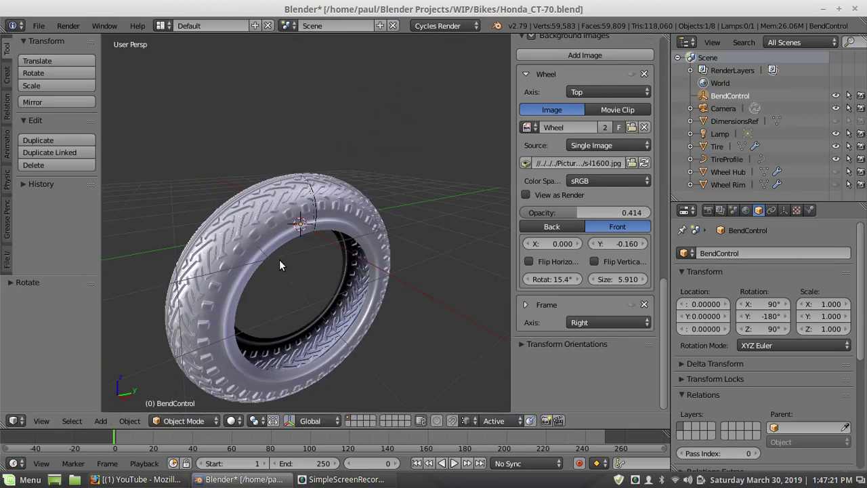
scroll(339, 216, "up", 5)
middle_click_drag(356, 208, 326, 238)
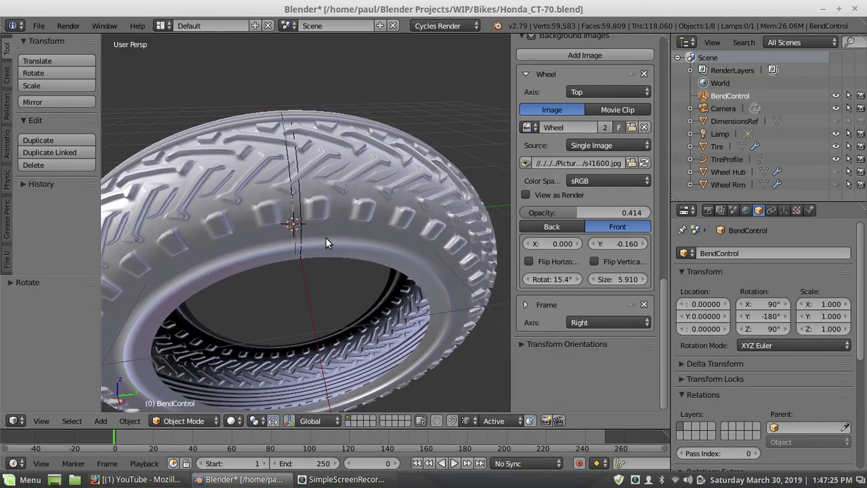
scroll(326, 238, "up", 5)
scroll(245, 180, "down", 5)
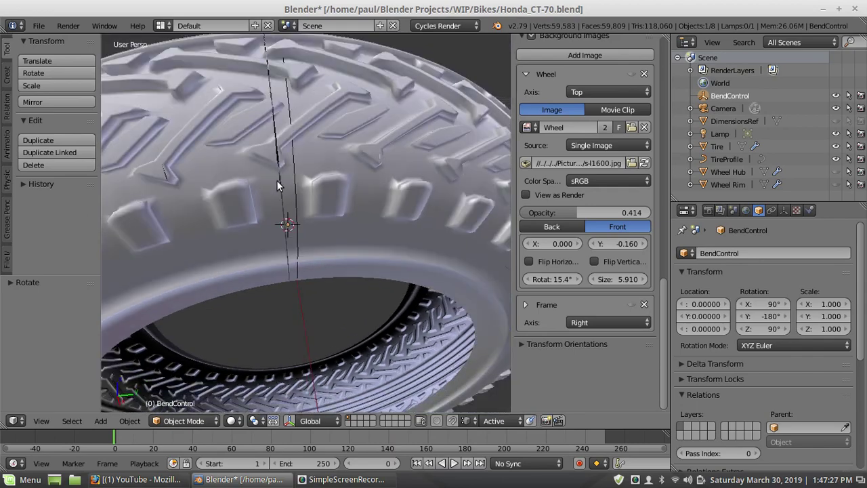
middle_click_drag(262, 142, 267, 173)
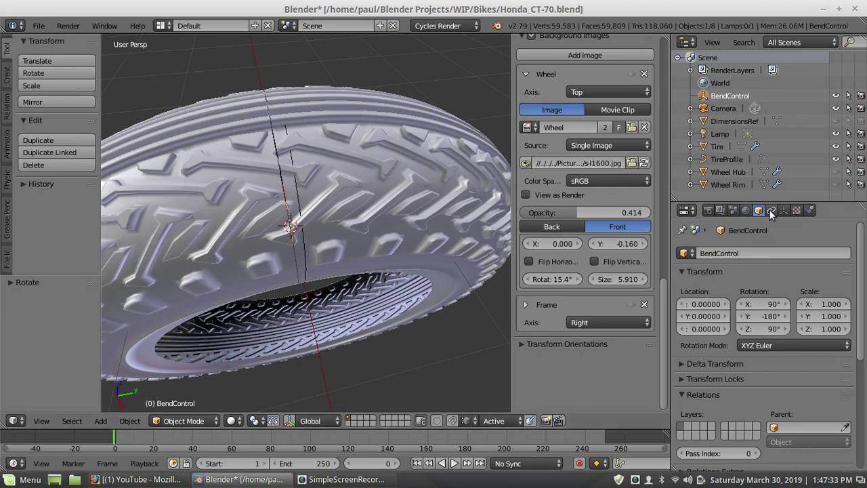
middle_click_drag(283, 234, 285, 186)
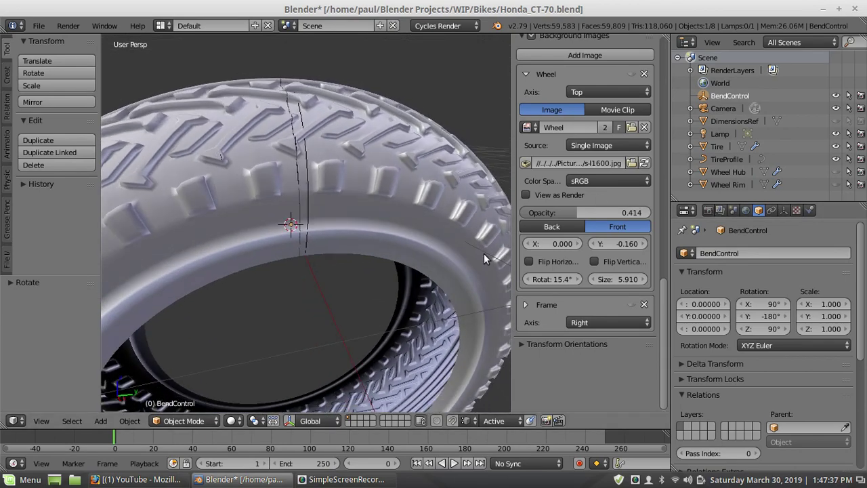
scroll(379, 225, "down", 4)
scroll(363, 229, "up", 4)
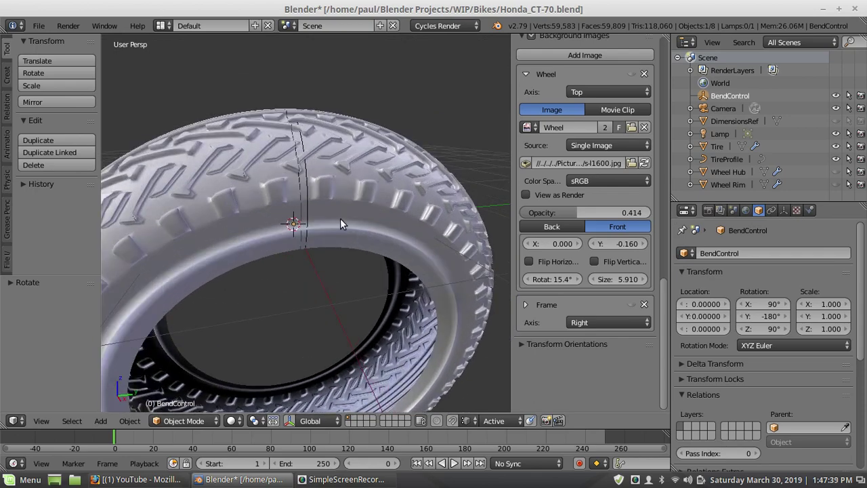
middle_click_drag(355, 198, 323, 209)
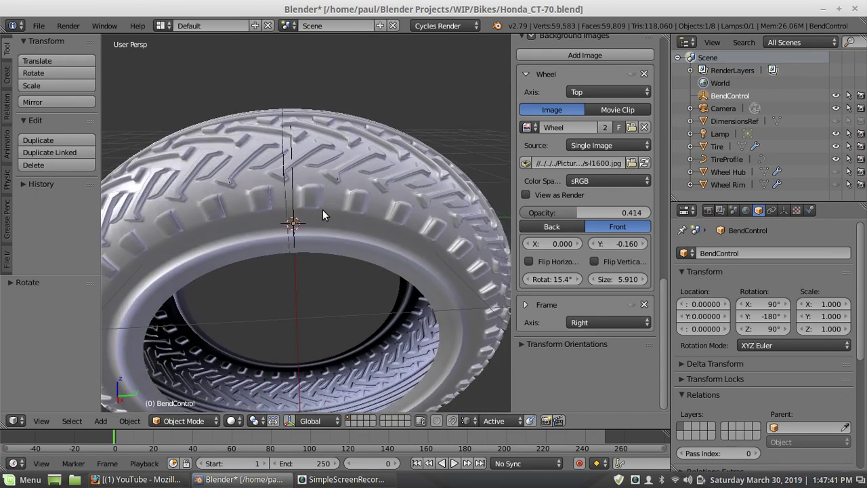
scroll(244, 217, "up", 8)
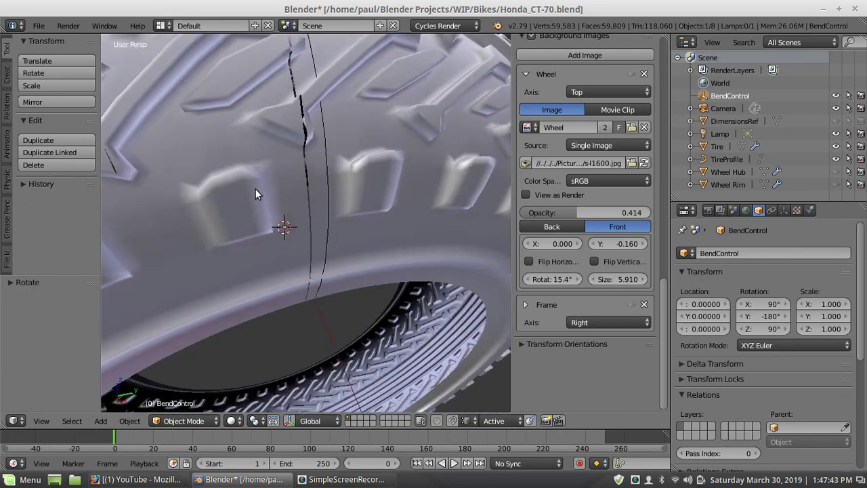
scroll(247, 208, "up", 5)
middle_click_drag(250, 212, 272, 208)
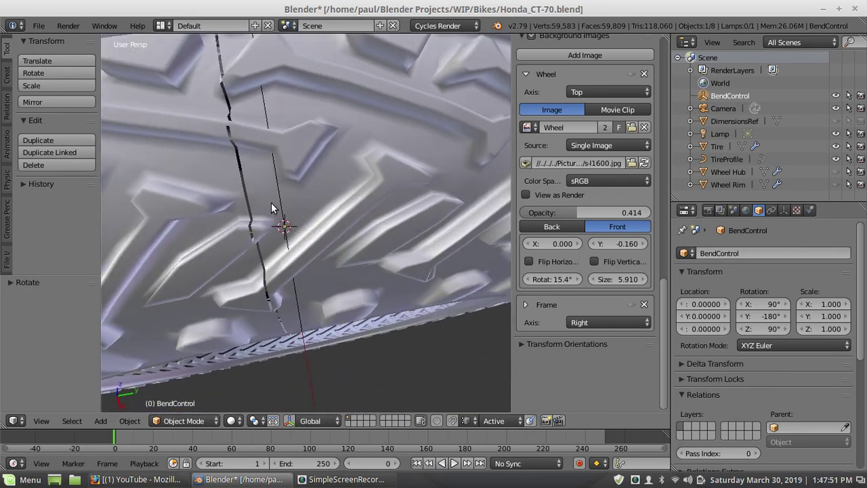
scroll(272, 208, "down", 4)
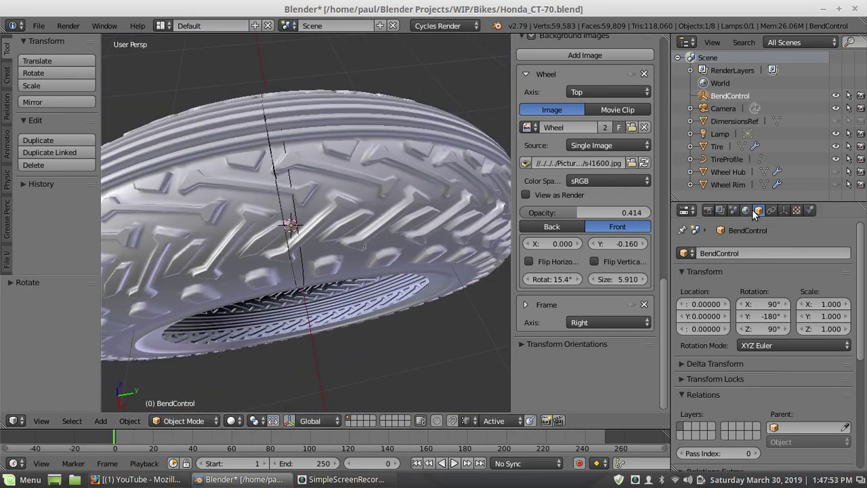
Select the Tire and test bend angles slightly above 360°
right_click(335, 217)
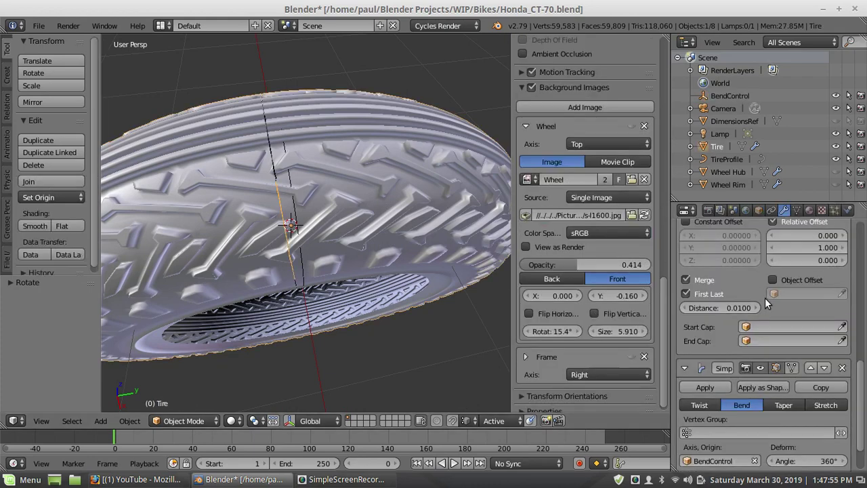
scroll(766, 305, "down", 3)
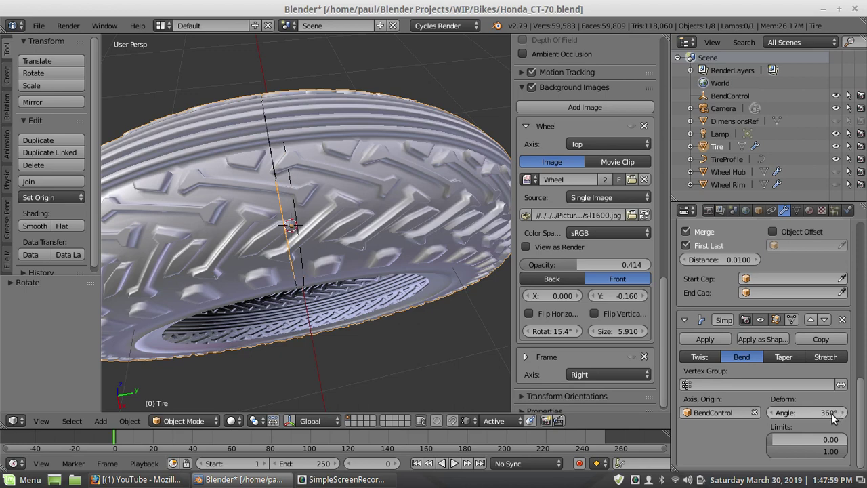
left_click(806, 412)
type("3")
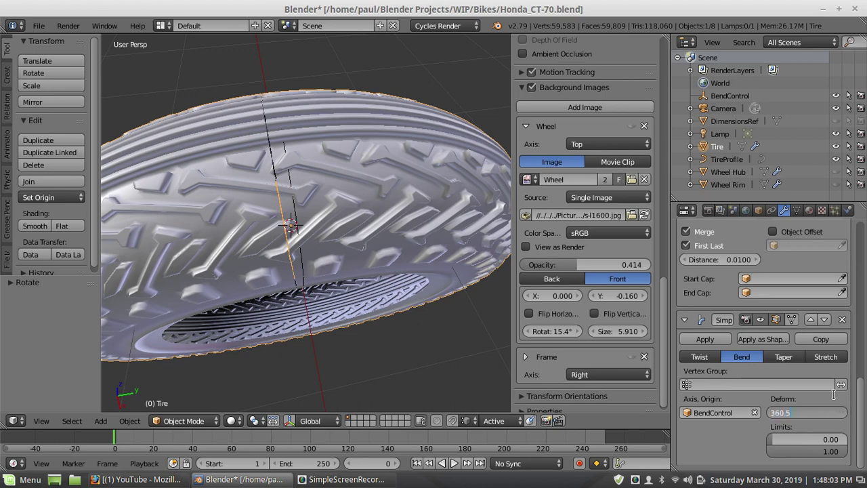
type("60.5")
key("Return")
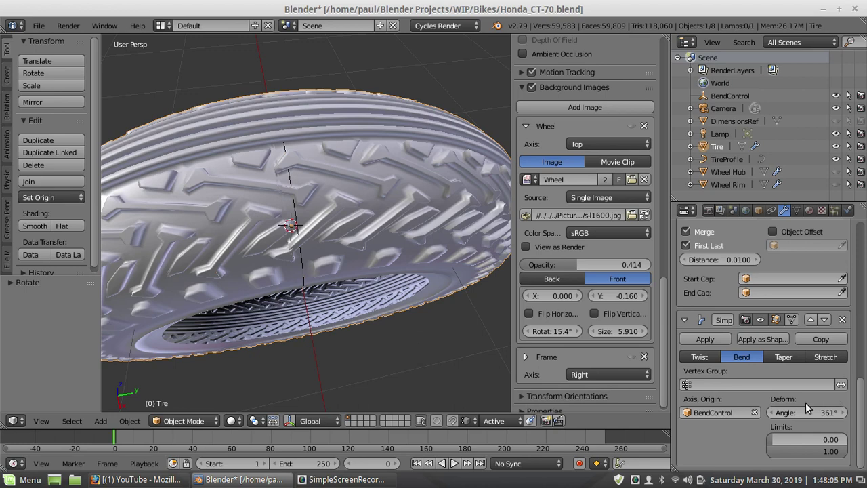
left_click(816, 413)
type("3")
key("Return")
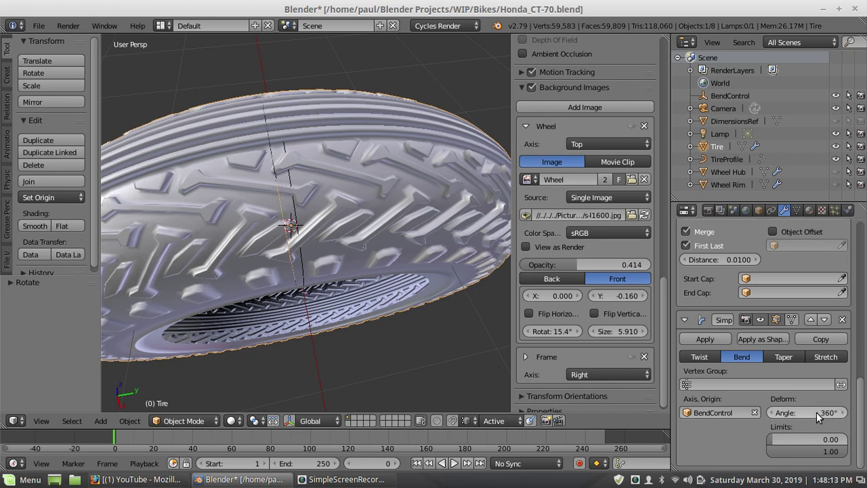
Set the bend angle to 360.1 and check the seam from the side
left_click(816, 412)
type("3")
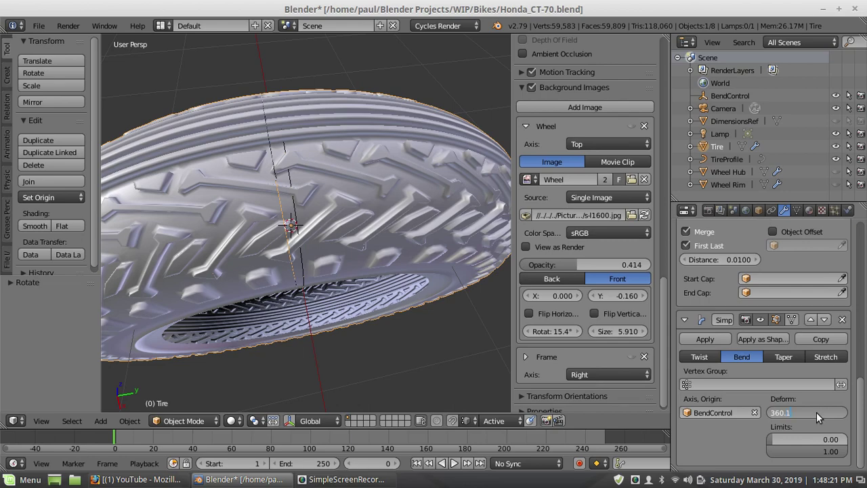
type("60.1")
key("Return")
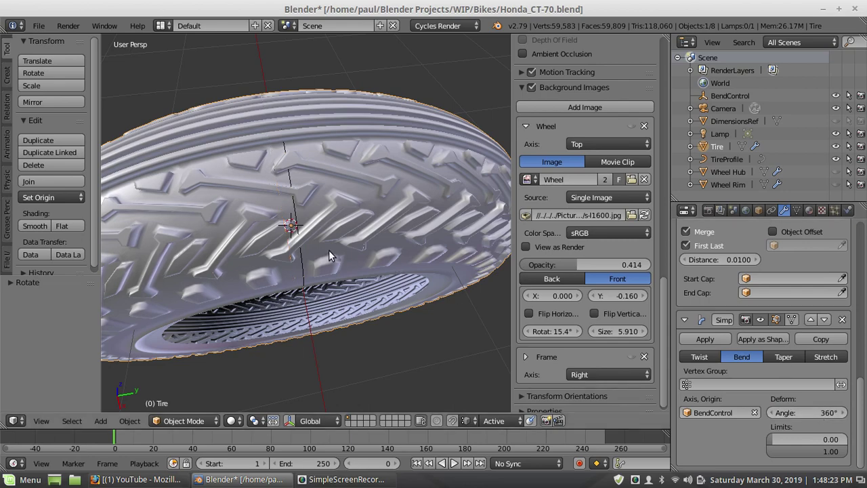
middle_click_drag(328, 250, 357, 192)
scroll(337, 156, "up", 3)
scroll(337, 156, "down", 3)
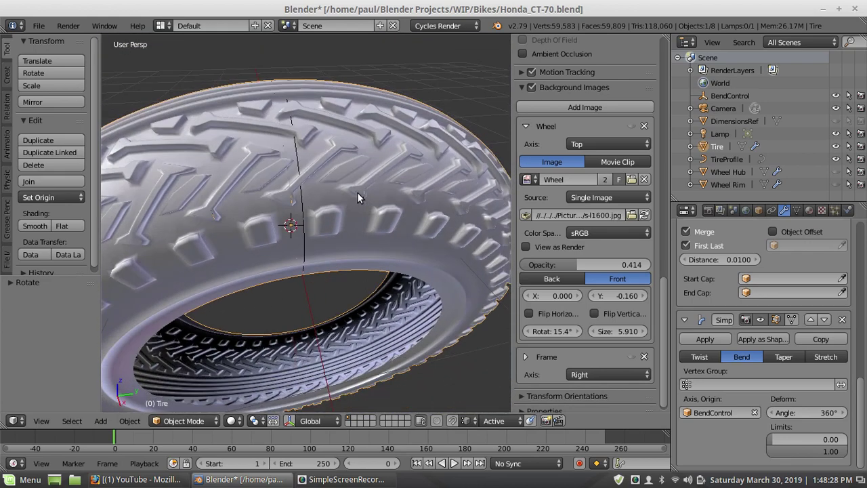
Return the Simple Deform bend angle to exactly 360°
left_click(811, 418)
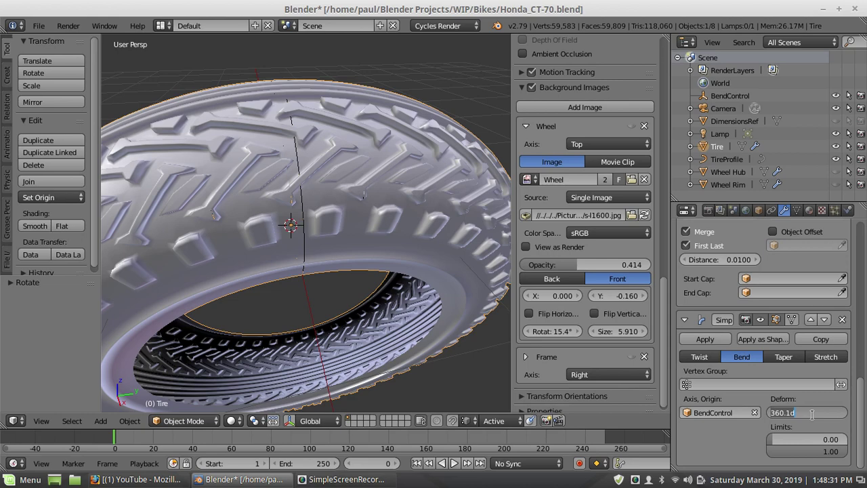
type("360")
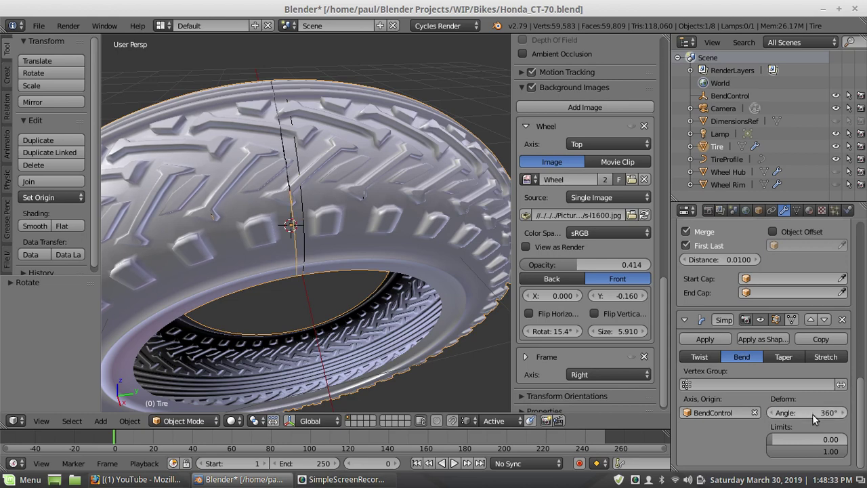
key("Return")
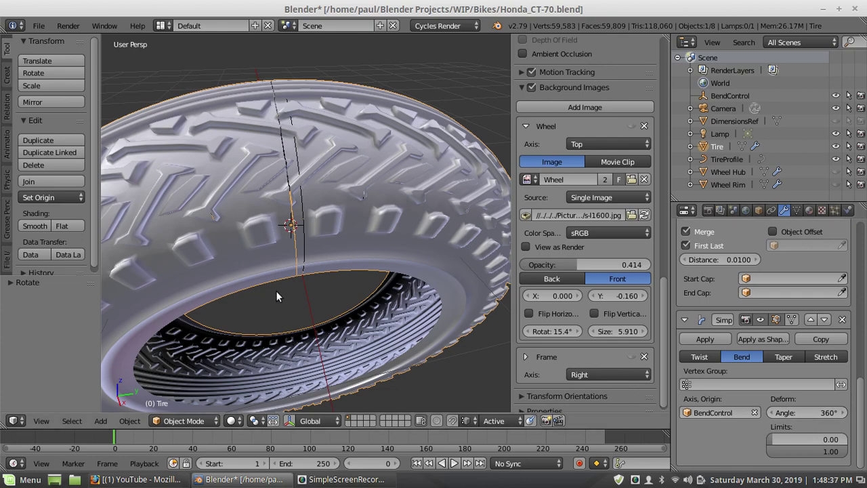
scroll(303, 248, "down", 5)
middle_click_drag(302, 248, 309, 222)
scroll(306, 218, "up", 6)
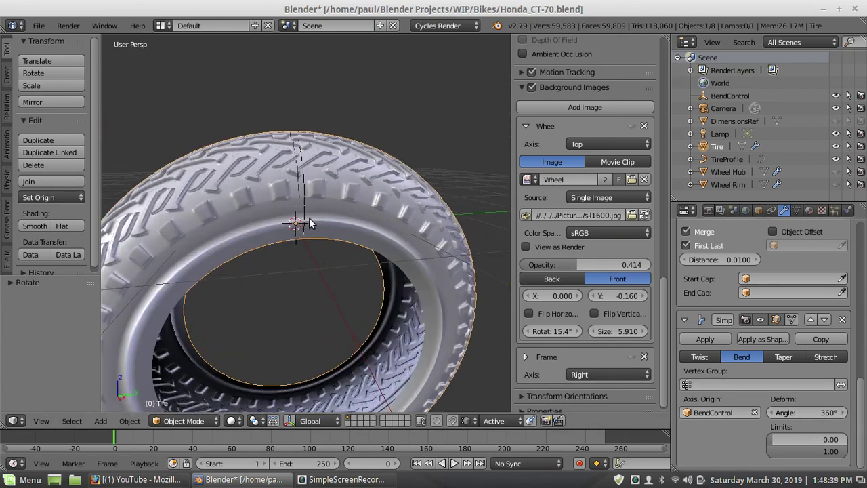
scroll(346, 154, "down", 4)
Orbit and zoom around the tire to inspect the tread seam
scroll(347, 153, "down", 3)
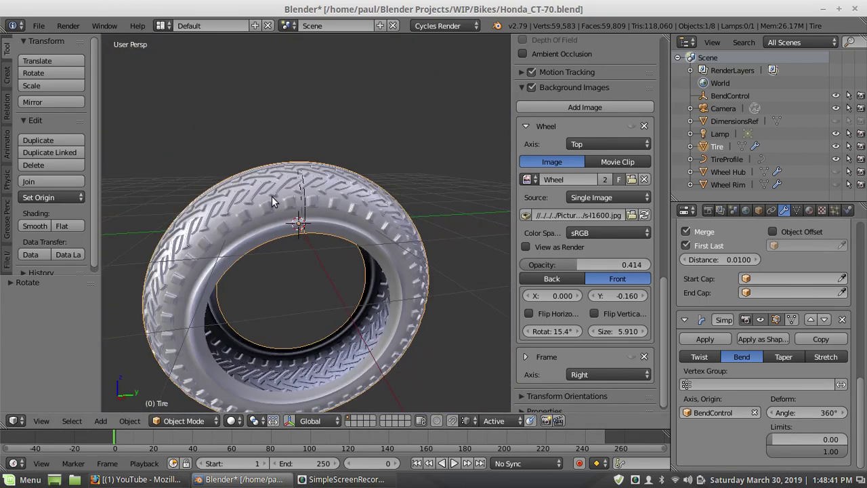
middle_click_drag(271, 196, 308, 249)
scroll(309, 249, "up", 5)
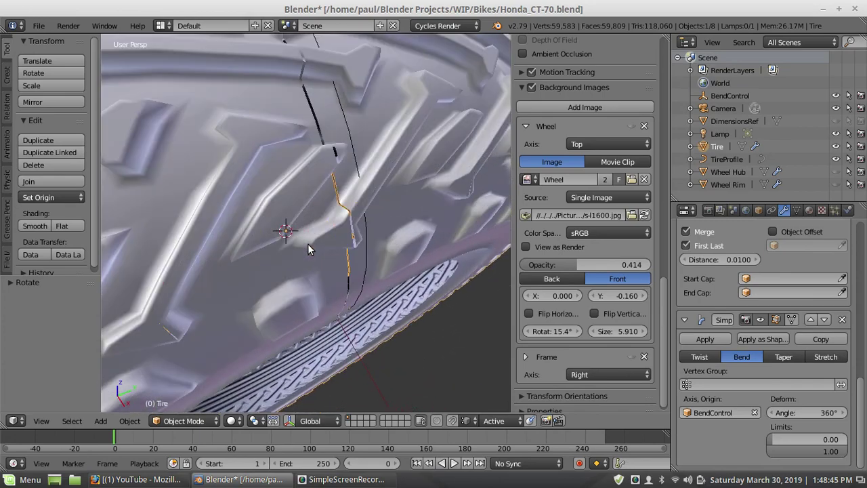
scroll(308, 245, "down", 4)
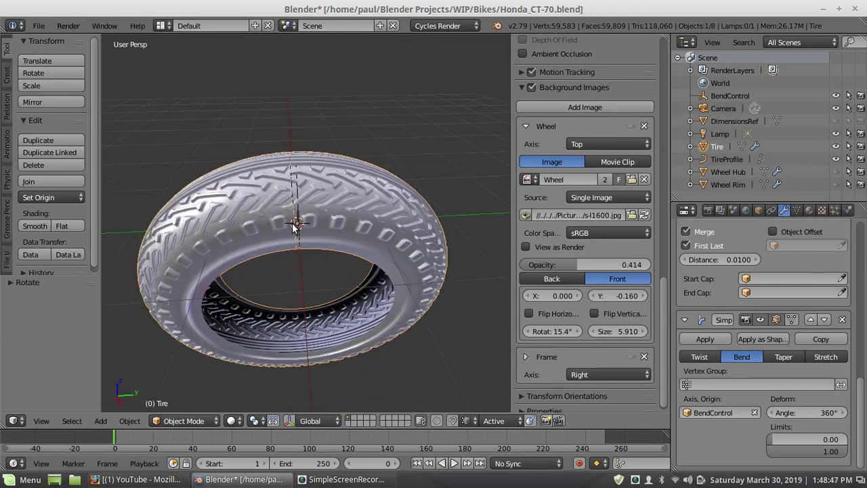
scroll(298, 227, "up", 6)
middle_click_drag(197, 185, 215, 207)
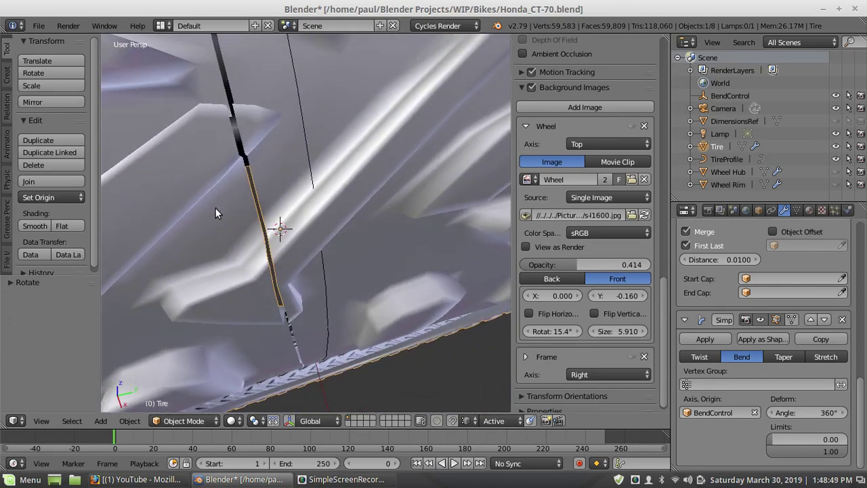
scroll(213, 208, "down", 5)
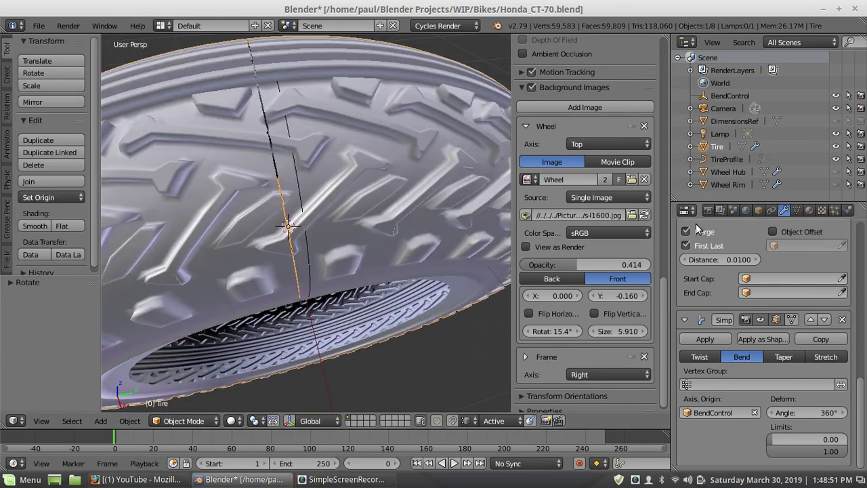
Raise the Array modifier Count from 20 to 36 and inspect the denser tread
scroll(753, 325, "up", 7)
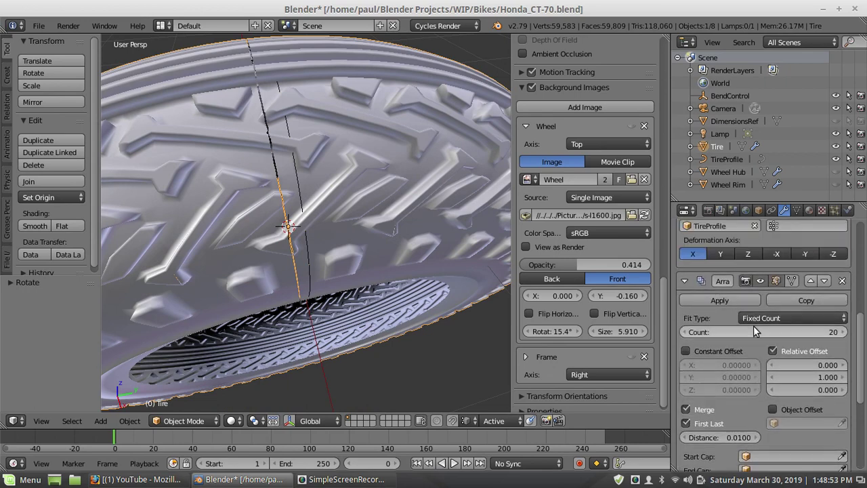
left_click(846, 332)
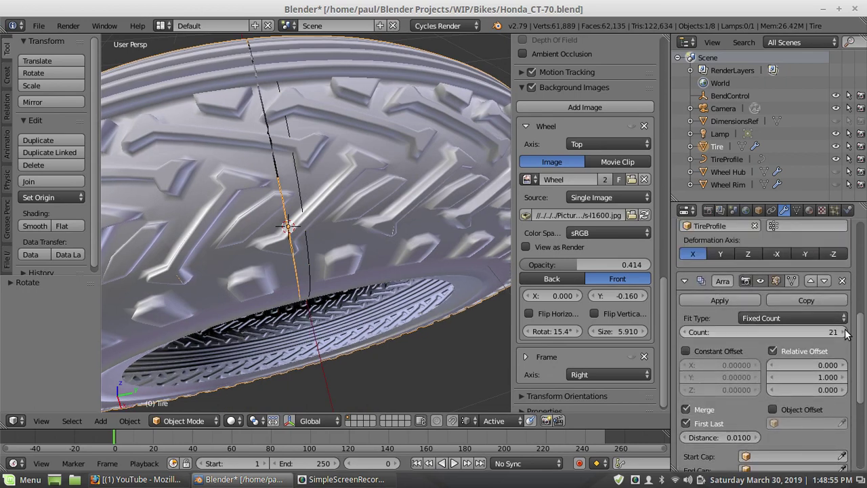
left_click(846, 332)
left_click(845, 332)
left_click(846, 332)
left_click(846, 332)
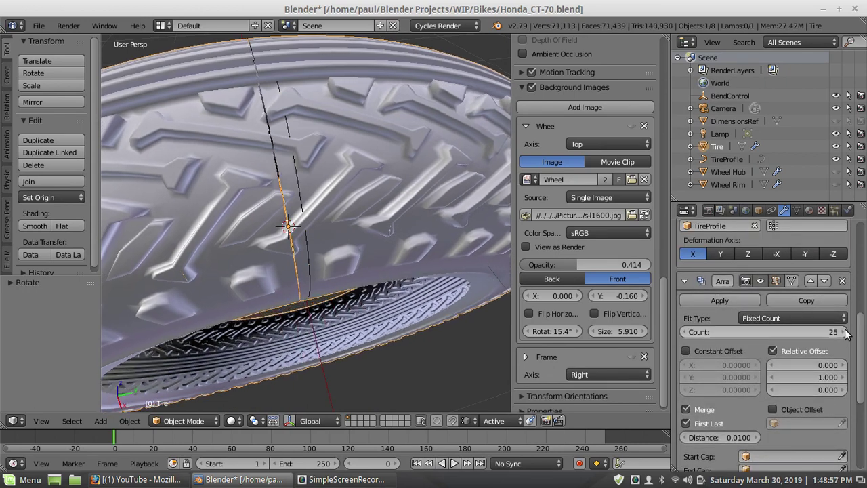
left_click(845, 332)
mouse_move(809, 336)
left_mouse_down()
mouse_move(851, 335)
mouse_move(797, 333)
left_mouse_up()
scroll(357, 272, "down", 5)
scroll(357, 272, "up", 2)
middle_click_drag(357, 272, 318, 276)
scroll(339, 251, "up", 2)
Move the BendControl empty up along global Z to about 1.246
right_click(294, 236)
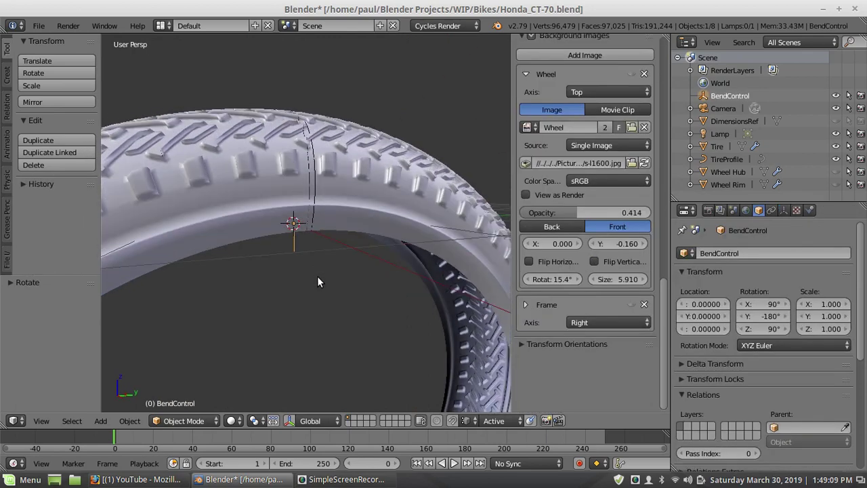
key("g")
key("z")
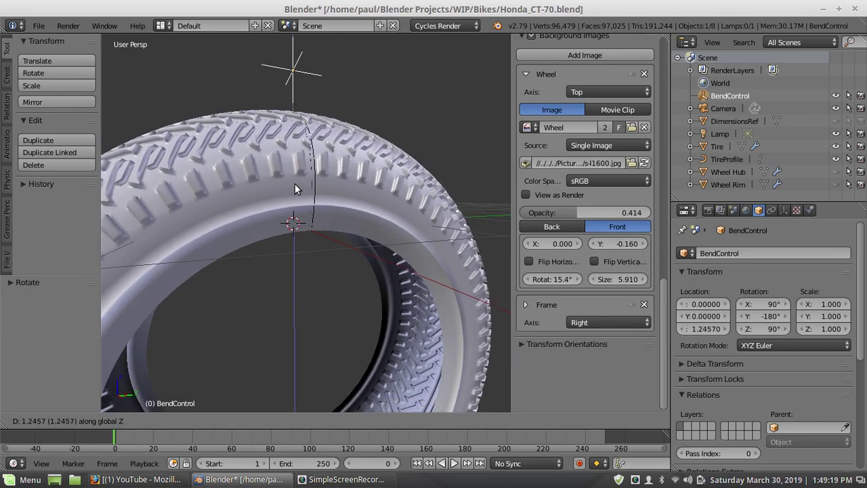
left_click(295, 184)
middle_click_drag(295, 184, 316, 218)
scroll(313, 273, "up", 3)
scroll(316, 218, "down", 4)
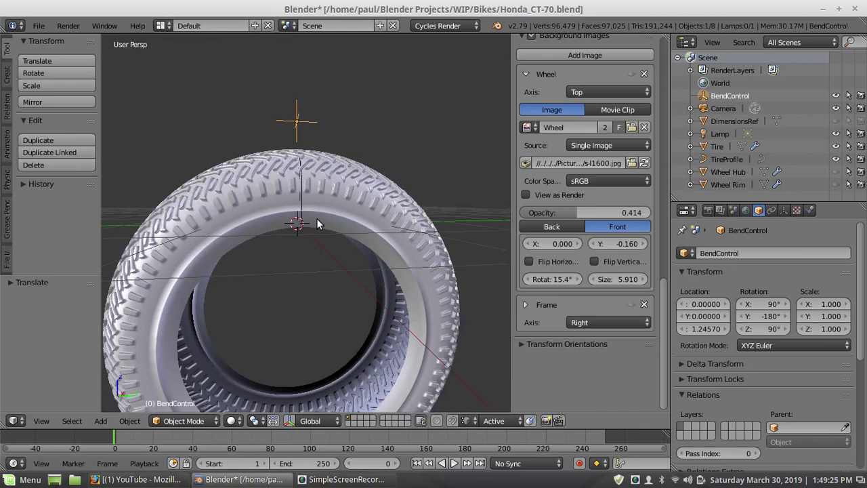
Orbit and zoom to inspect the 36-repeat tire ring from the side
middle_click_drag(244, 227, 350, 238)
scroll(295, 247, "up", 4)
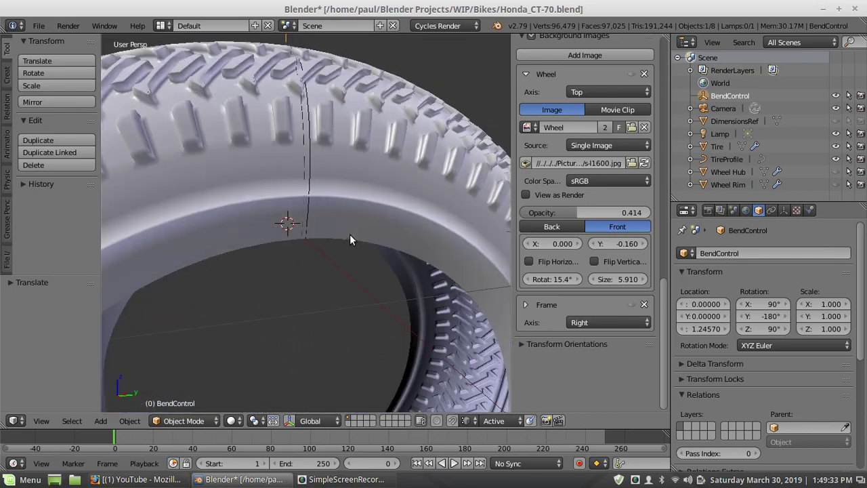
scroll(349, 234, "down", 5)
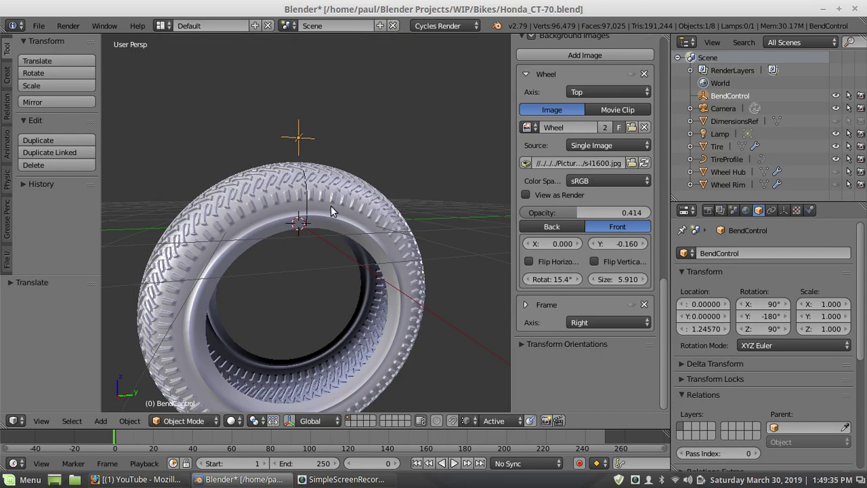
scroll(332, 212, "up", 5)
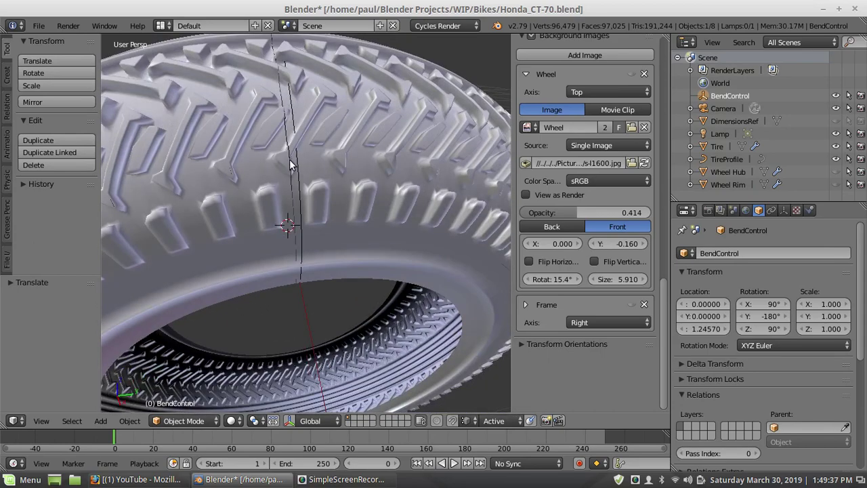
scroll(290, 164, "up", 5)
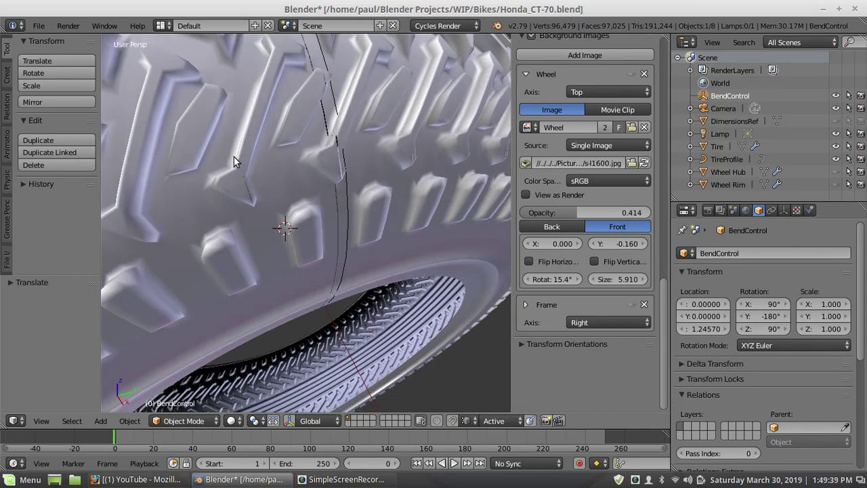
scroll(297, 163, "down", 5)
scroll(230, 218, "up", 2)
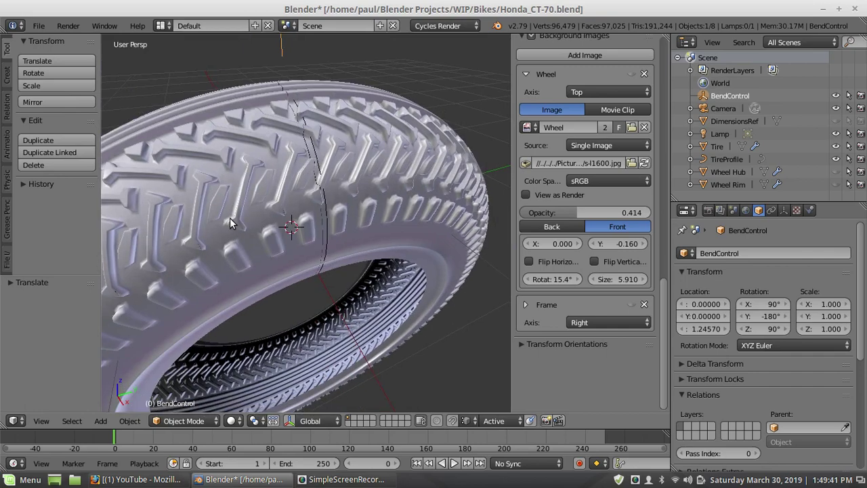
scroll(267, 202, "up", 2)
scroll(267, 202, "up", 3)
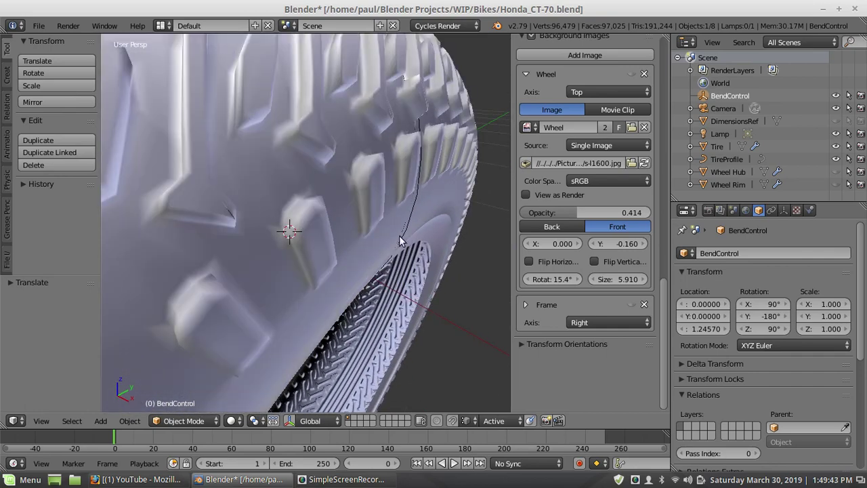
scroll(759, 265, "down", 7)
scroll(759, 266, "up", 4)
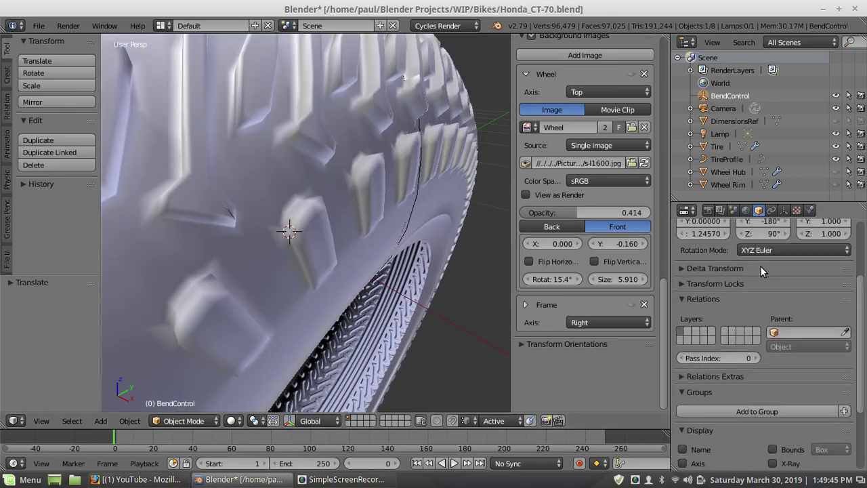
scroll(760, 265, "up", 3)
right_click(292, 164)
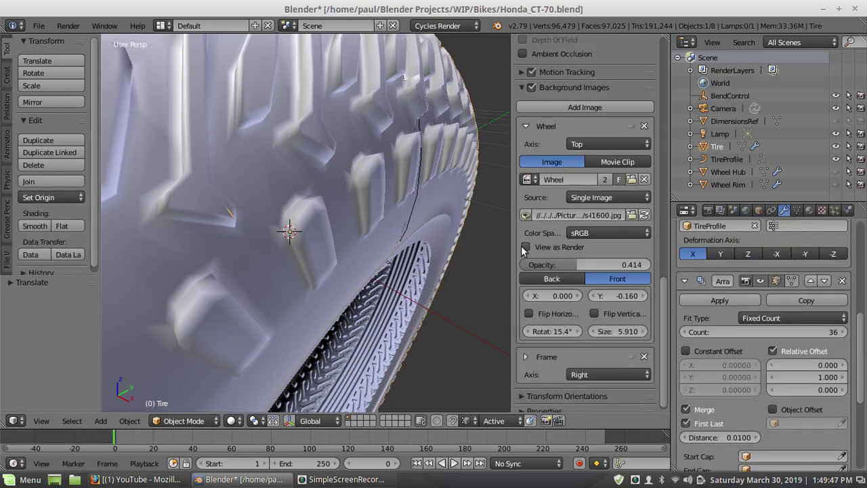
scroll(524, 251, "down", 1)
scroll(761, 330, "down", 7)
scroll(862, 364, "up", 6)
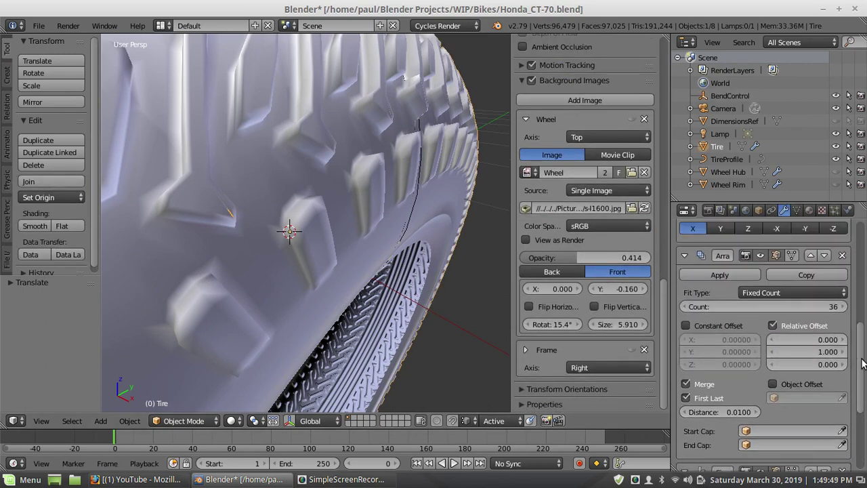
scroll(862, 364, "up", 10)
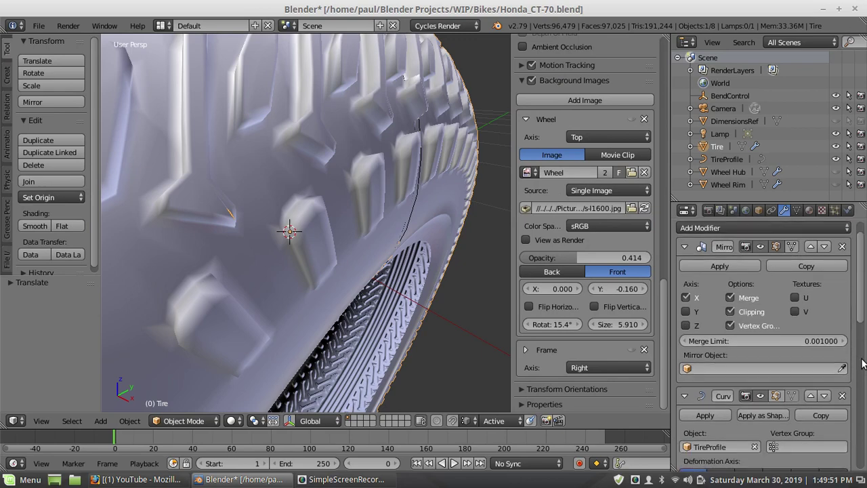
scroll(862, 364, "down", 10)
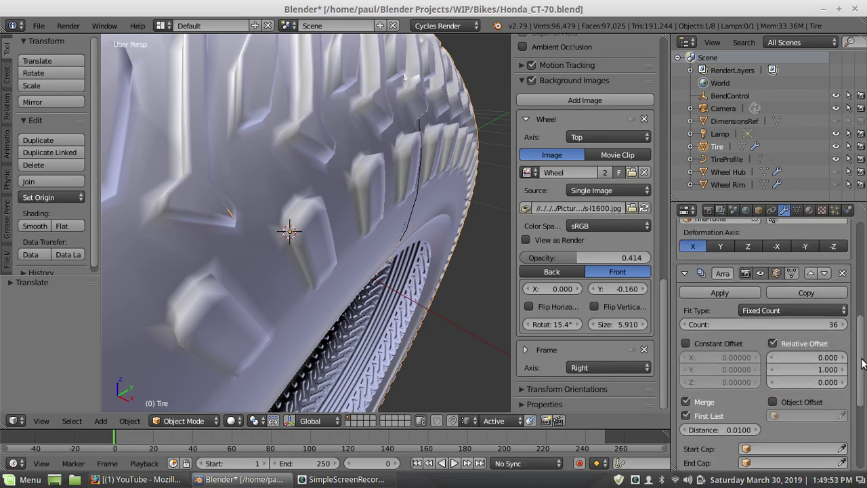
scroll(862, 364, "up", 5)
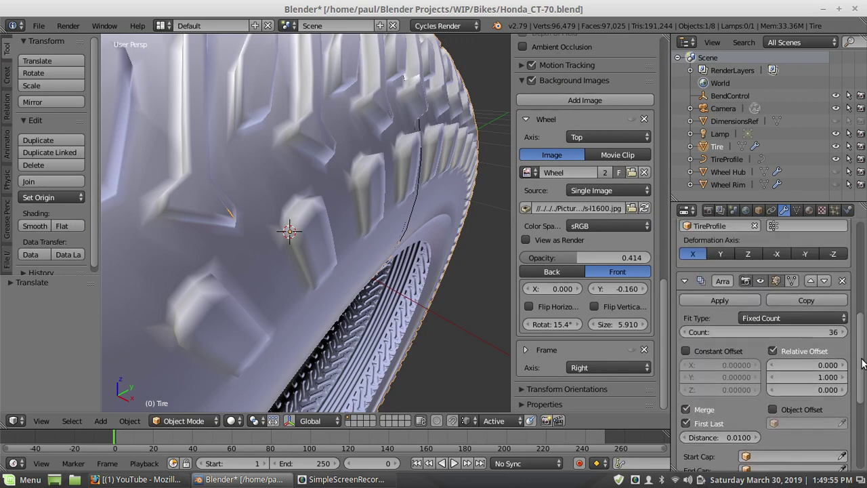
scroll(862, 364, "up", 5)
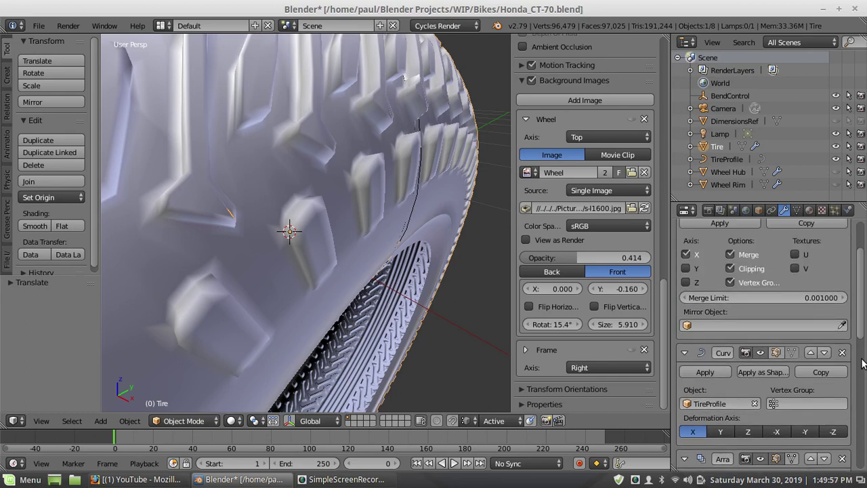
scroll(862, 364, "down", 10)
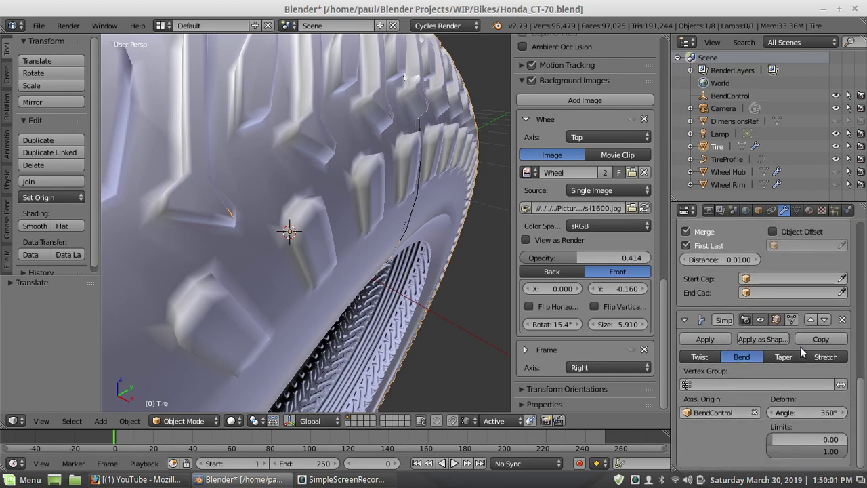
scroll(800, 346, "up", 5)
scroll(800, 346, "up", 8)
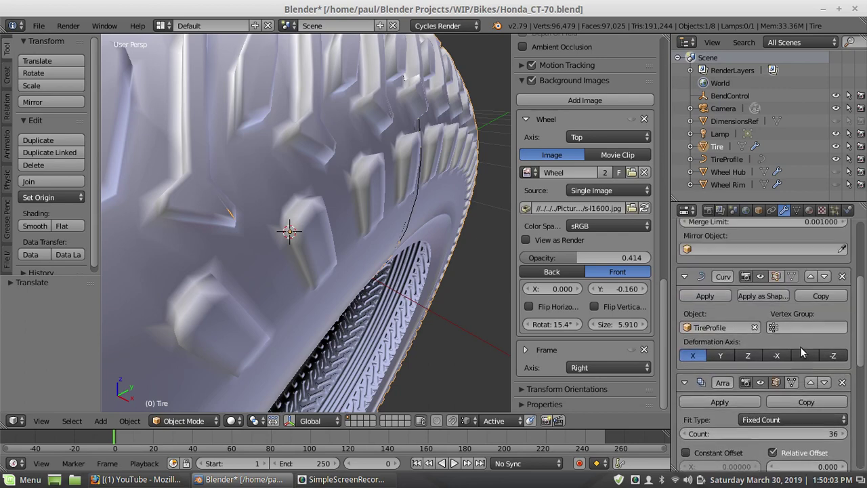
scroll(800, 346, "down", 3)
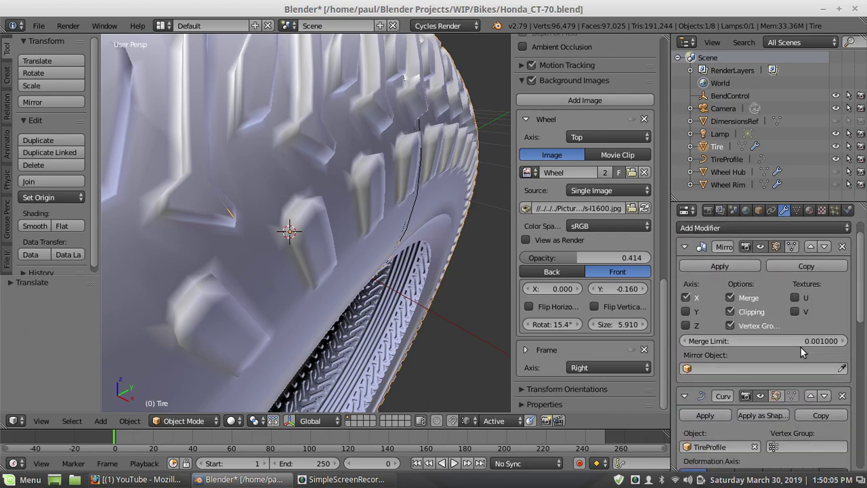
scroll(800, 346, "down", 1)
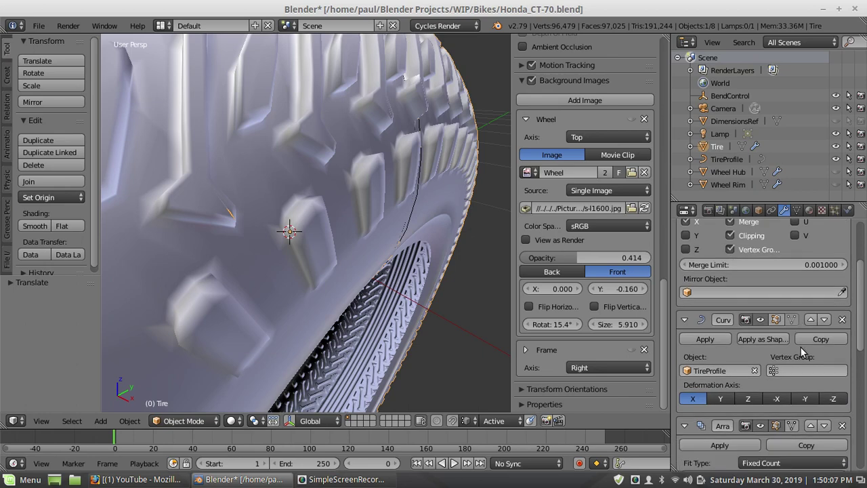
scroll(800, 346, "up", 2)
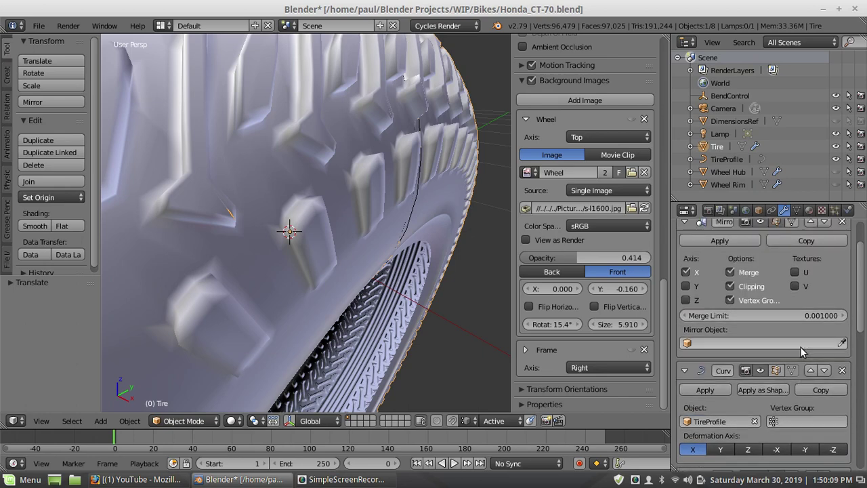
scroll(800, 347, "up", 2)
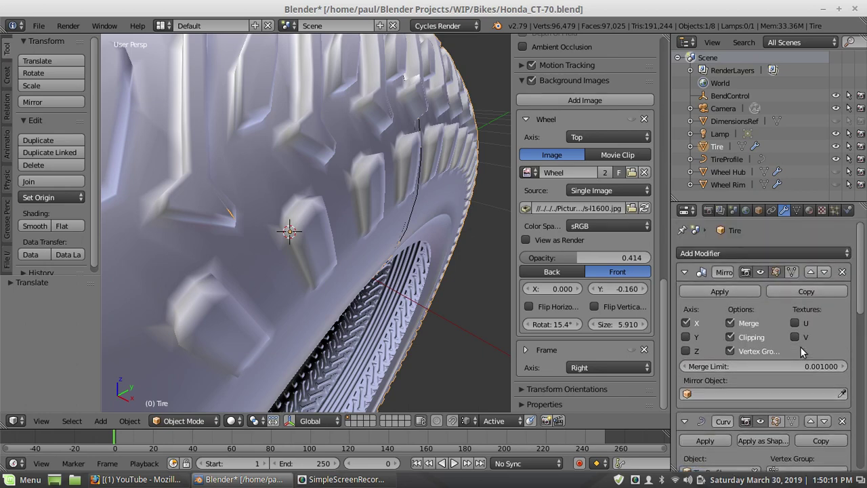
scroll(801, 346, "down", 10)
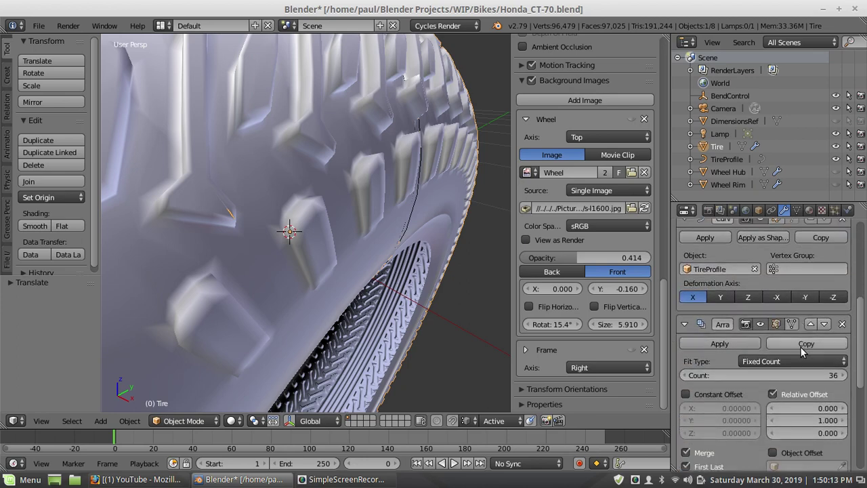
scroll(801, 348, "down", 2)
scroll(800, 346, "up", 1)
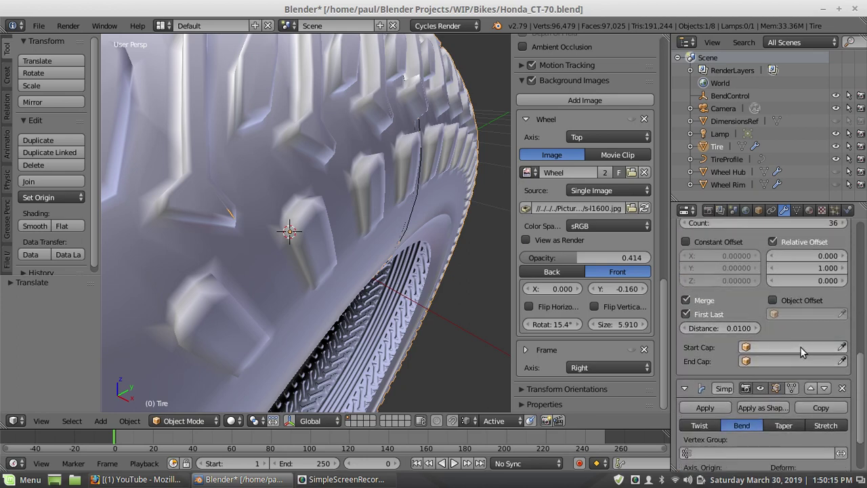
scroll(801, 348, "down", 3)
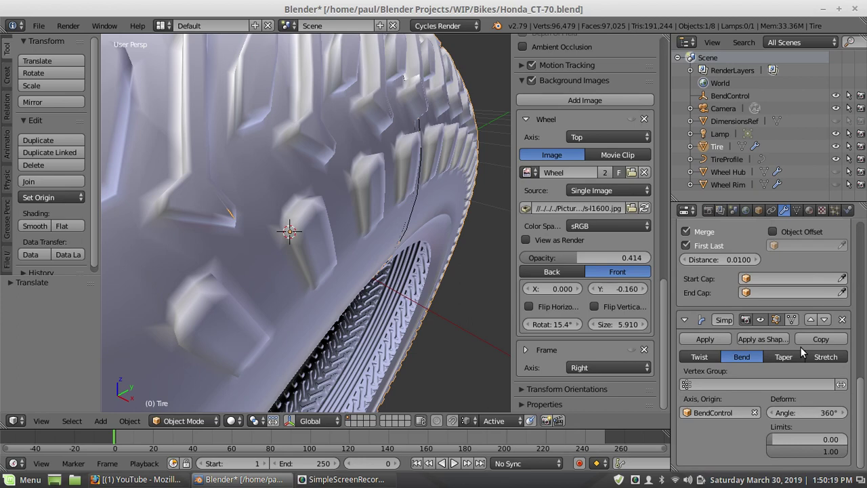
scroll(801, 347, "up", 4)
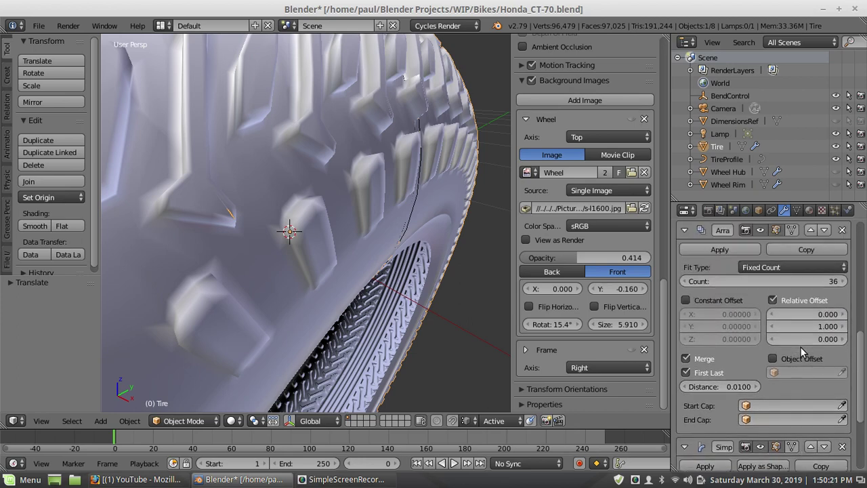
scroll(801, 348, "down", 1)
scroll(801, 348, "up", 2)
Lower the Array tread copy count from 36 to 33
left_click(687, 281)
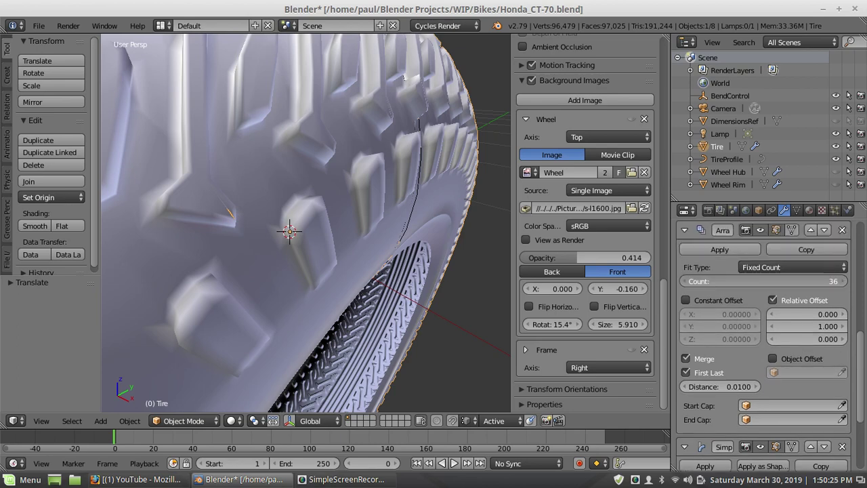
left_click(684, 282)
left_click(683, 282)
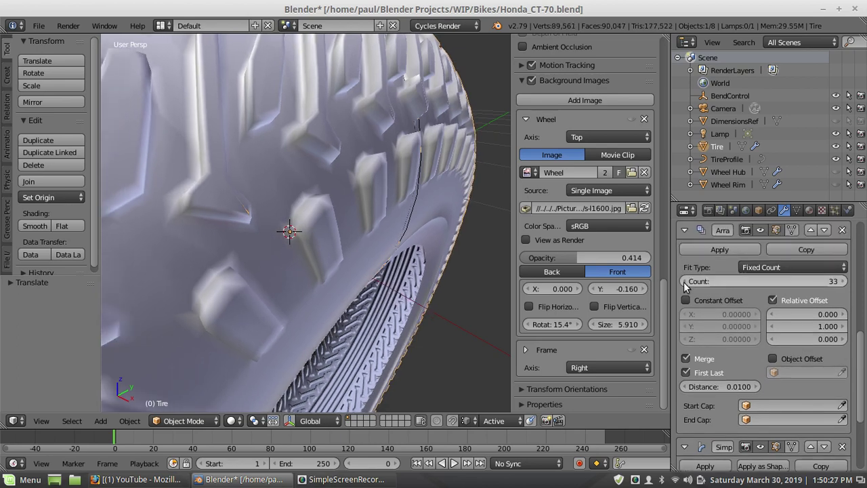
middle_click_drag(417, 226, 380, 234)
Try Array merge distances of 0.0200, 0.0300 and 0.0500
left_click(758, 386)
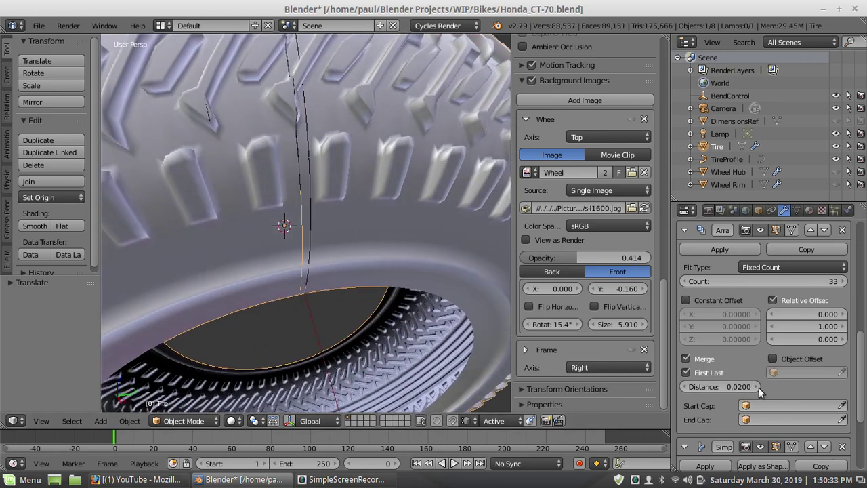
left_click(757, 386)
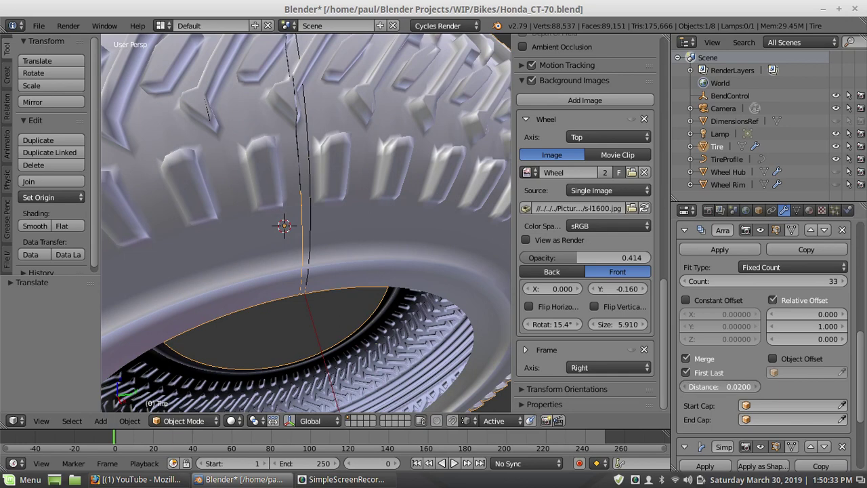
left_click(685, 387)
left_click(685, 386)
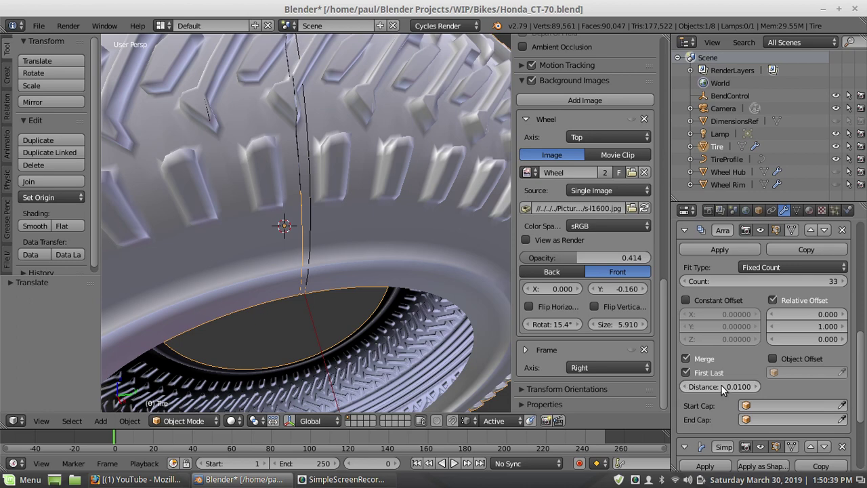
left_click(717, 387)
key("BackSpace")
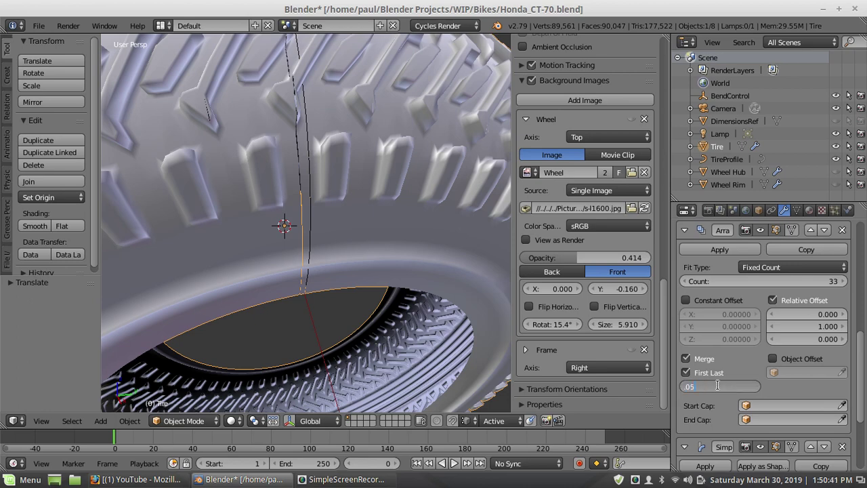
key("Return")
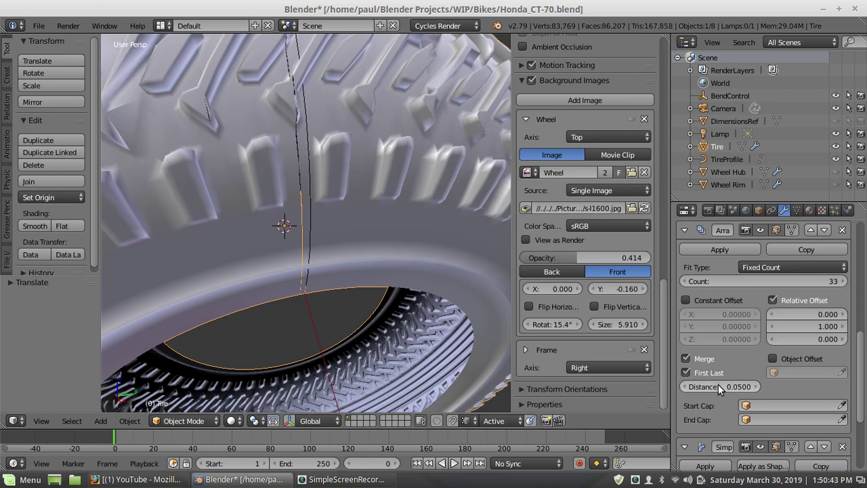
Step the merge distance back down to 0.0100
left_click(689, 386)
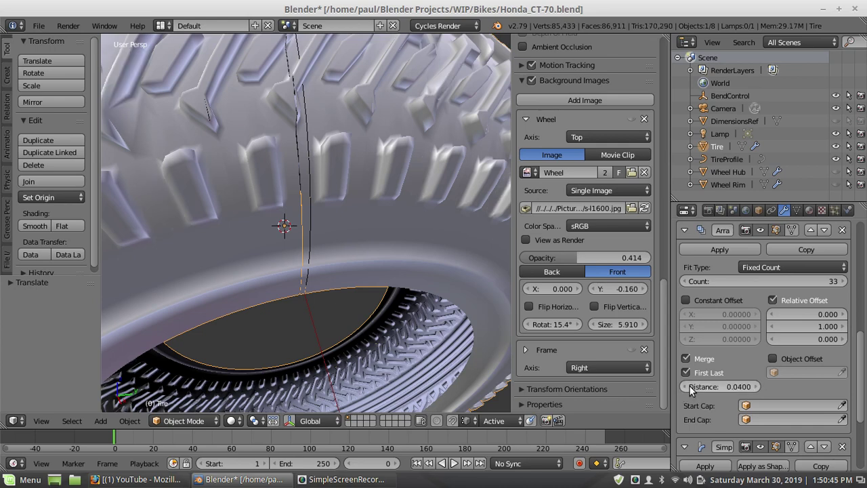
left_click(690, 386)
left_click(690, 387)
left_click(689, 387)
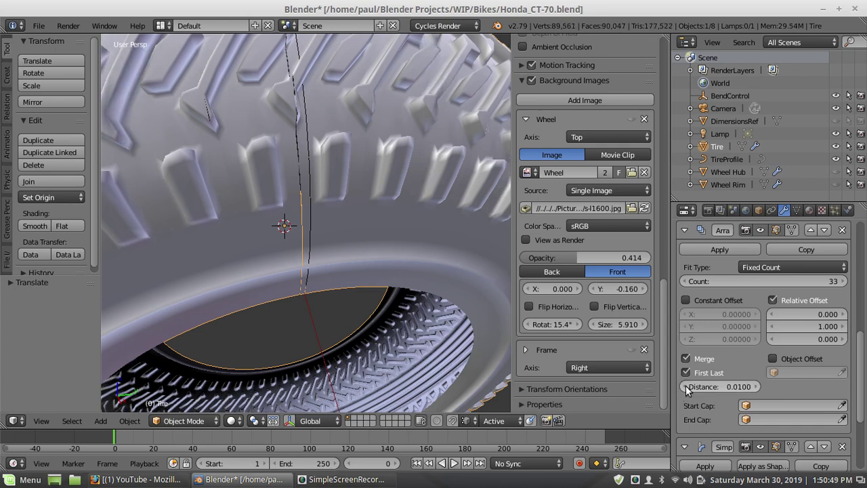
left_click(757, 387)
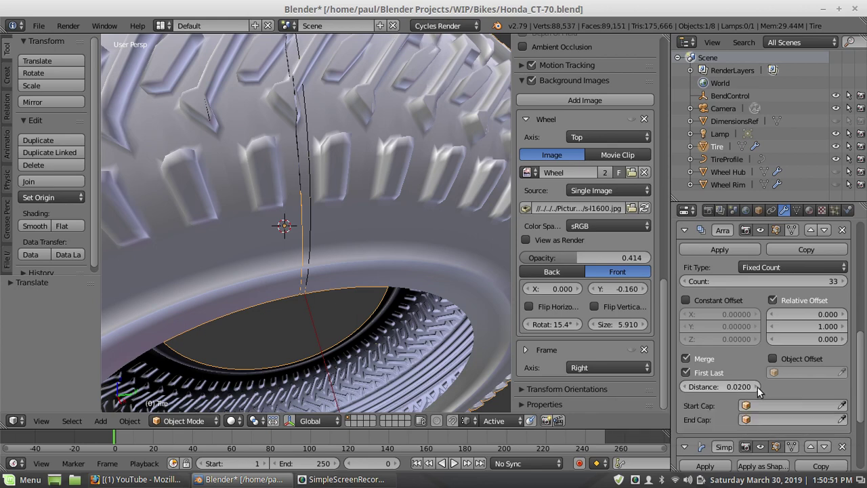
scroll(348, 275, "down", 5)
scroll(348, 277, "up", 2)
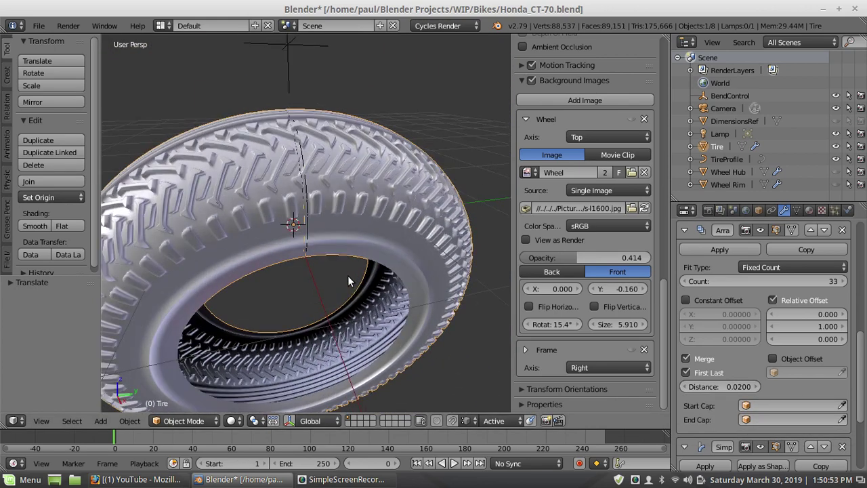
left_click(686, 386)
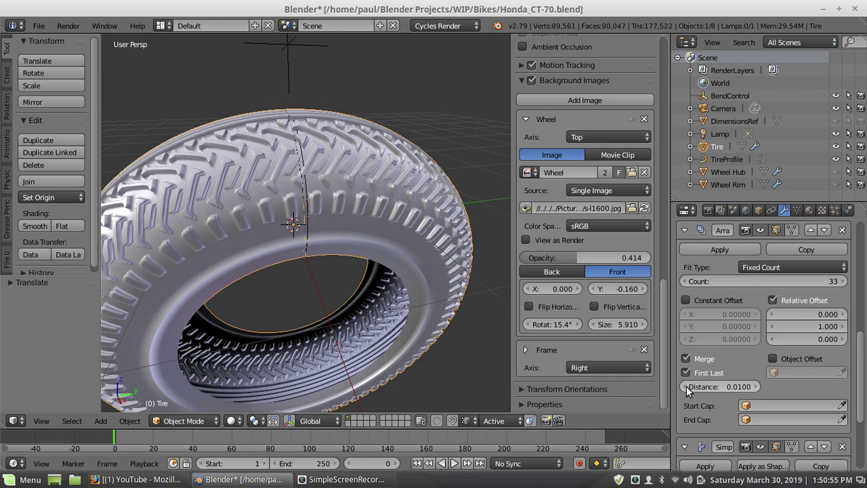
Toggle the Array's First Last and Merge options, leaving Merge on
left_click(685, 373)
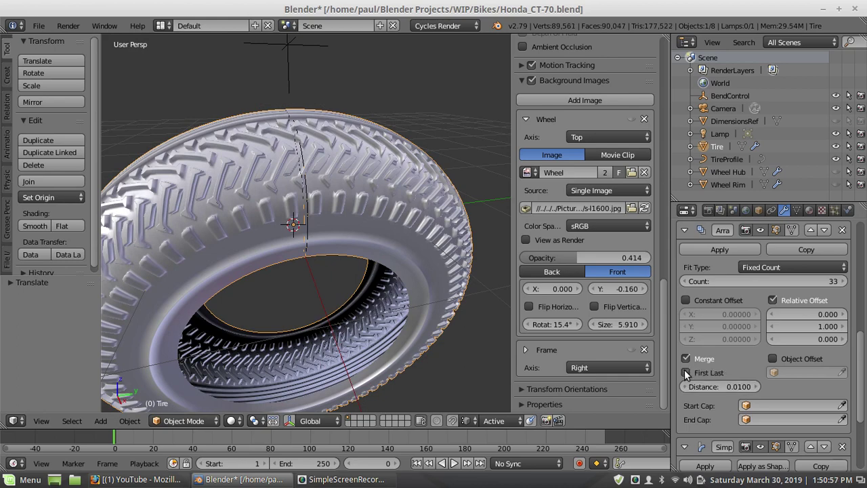
left_click(686, 359)
left_click(686, 359)
middle_click_drag(270, 258, 251, 244)
scroll(261, 241, "up", 2)
scroll(278, 224, "down", 4)
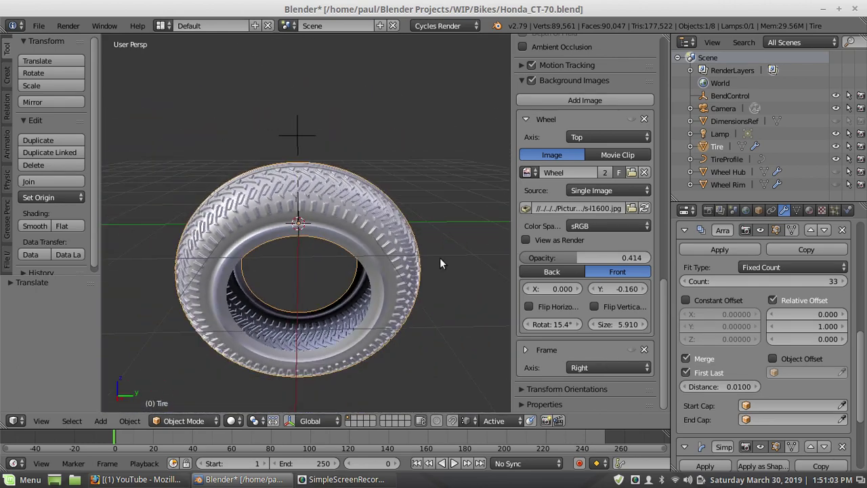
scroll(770, 337, "down", 5)
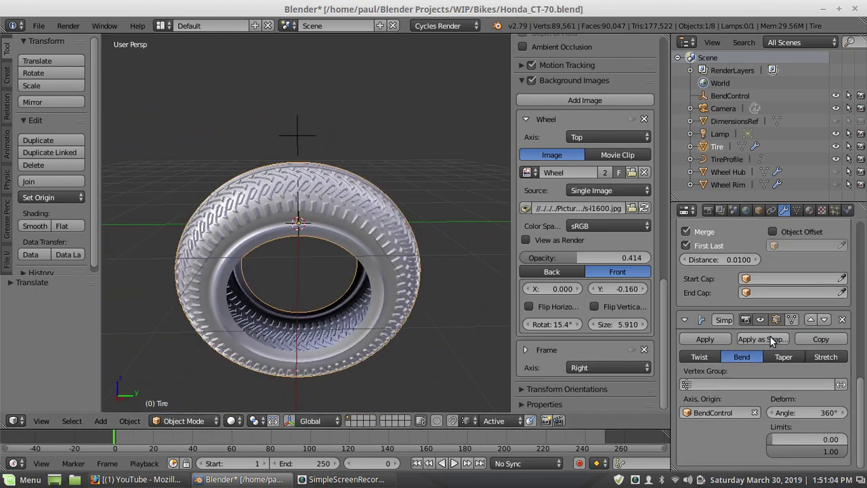
Remove the Simple Deform modifier from the Tire and delete the BendControl empty
left_click(842, 320)
middle_click_drag(277, 214, 343, 238)
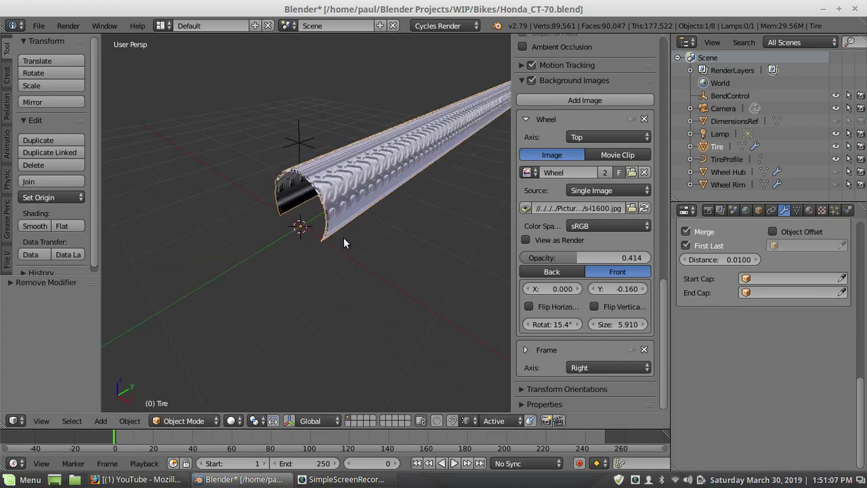
right_click(291, 135)
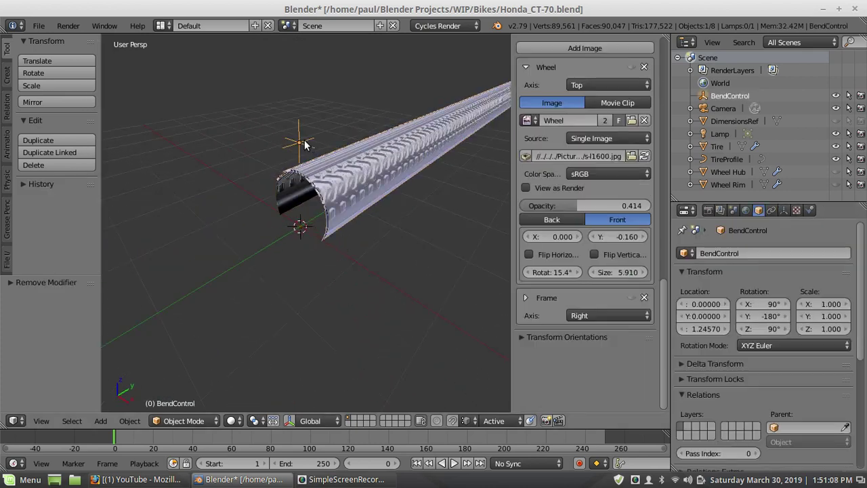
key("x")
left_click(369, 168)
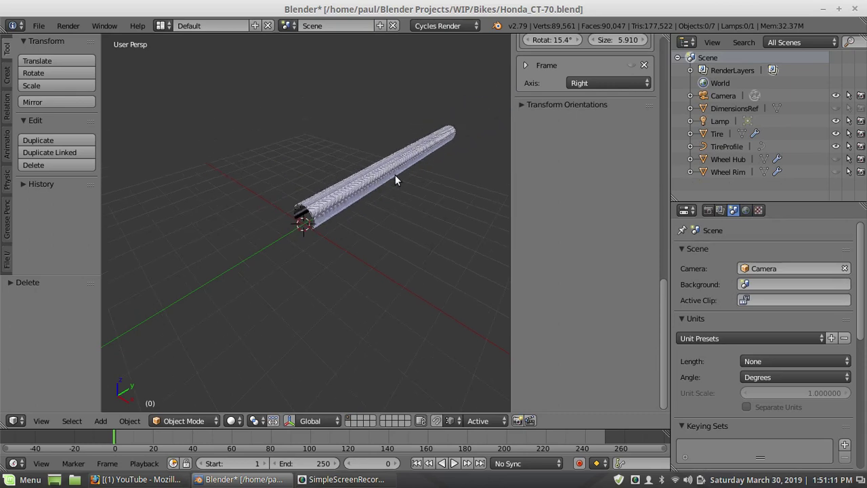
Select the Tire object and switch it into Edit Mode
middle_click_drag(395, 175, 343, 157)
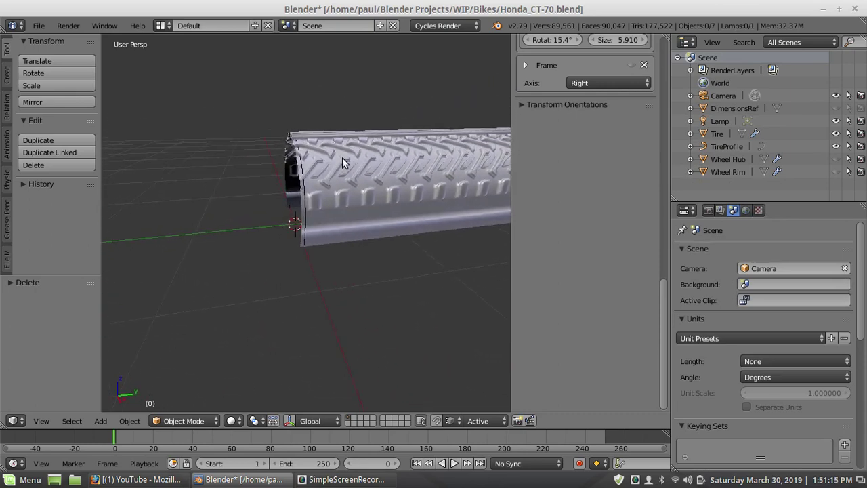
scroll(343, 157, "up", 5)
scroll(300, 162, "down", 3)
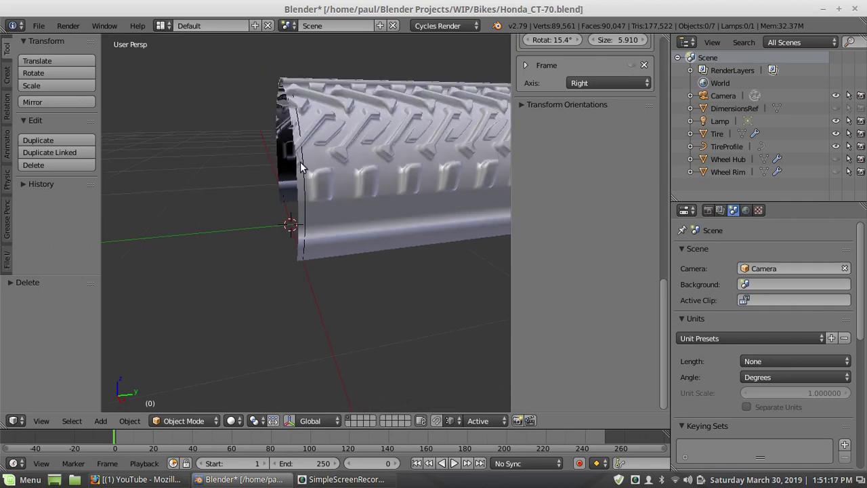
middle_click_drag(300, 162, 342, 197)
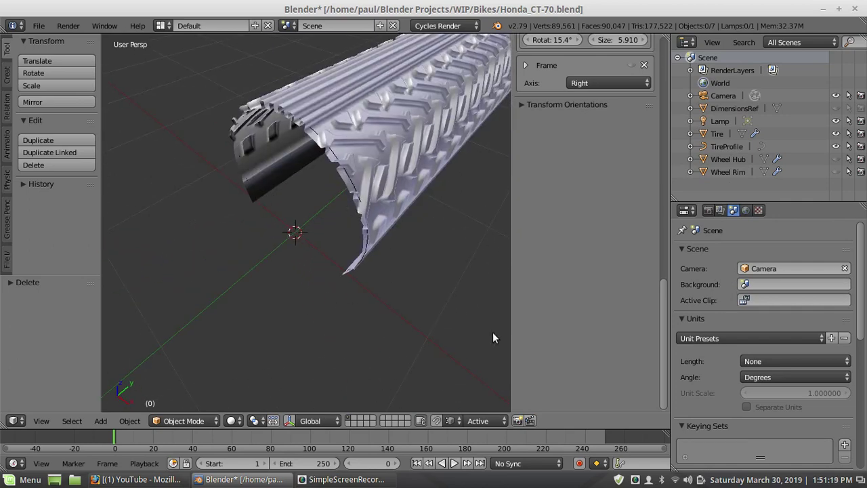
right_click(377, 170)
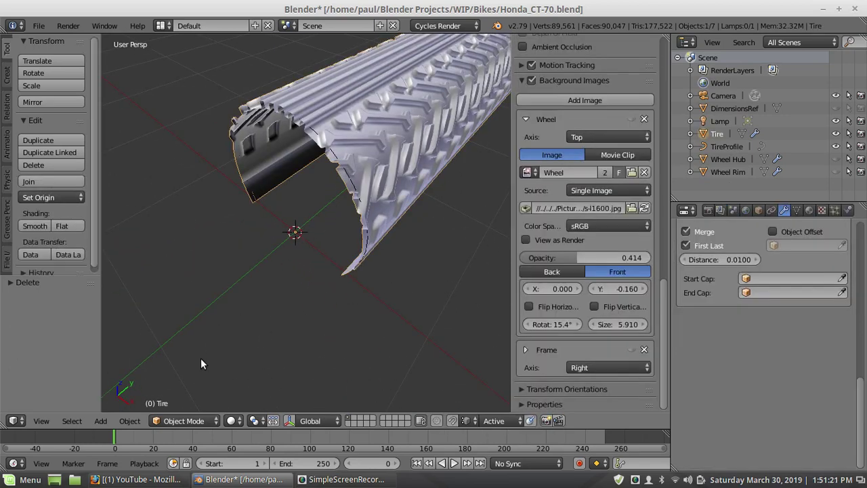
left_click(190, 421)
left_click(189, 391)
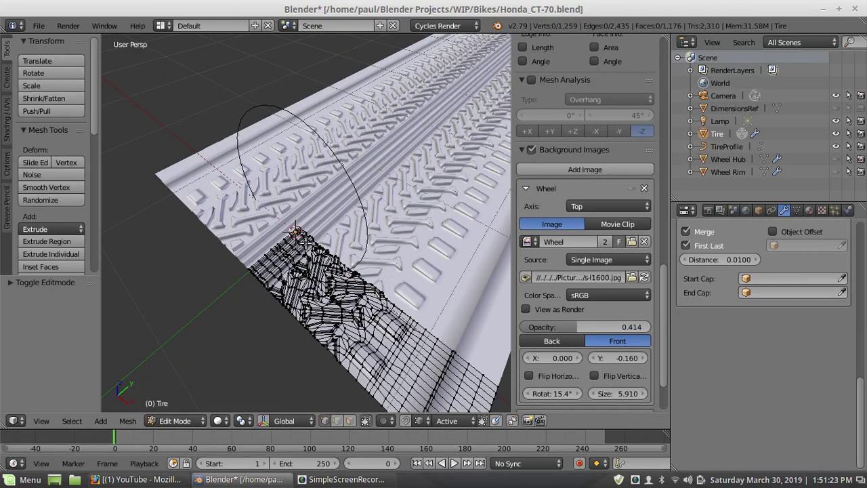
Select the whole linked tire mesh with L
middle_click_drag(304, 241, 224, 215)
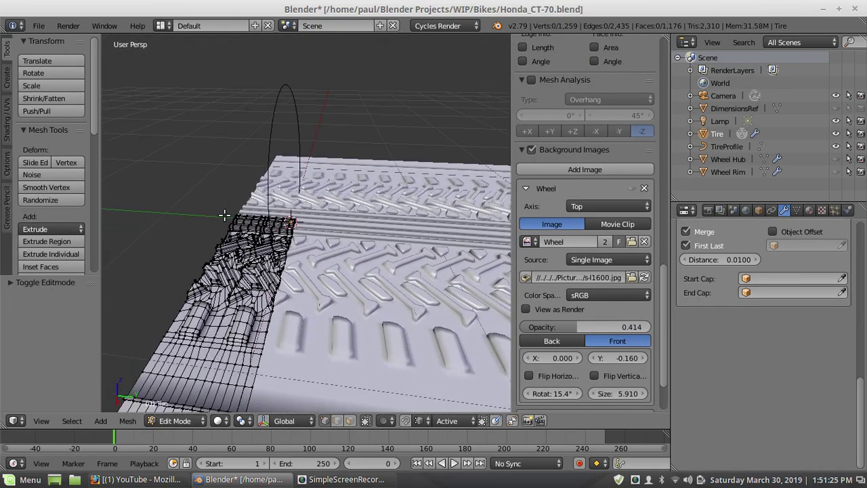
scroll(288, 221, "up", 4)
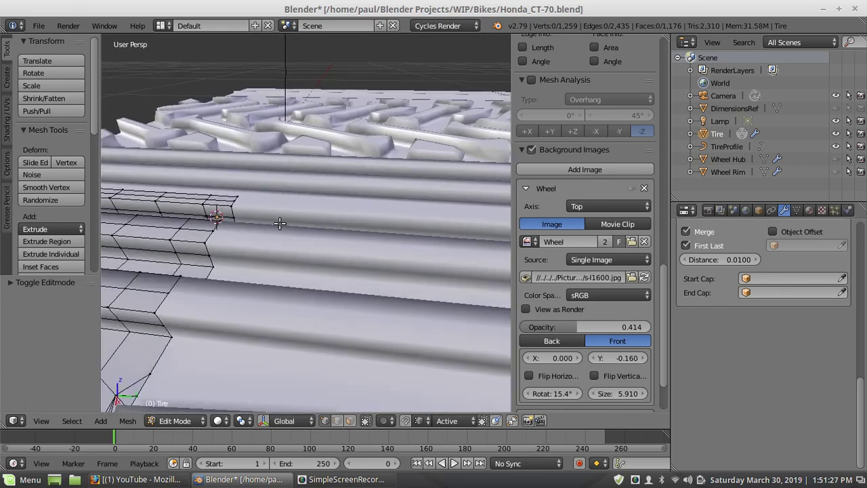
middle_click_drag(216, 224, 261, 249)
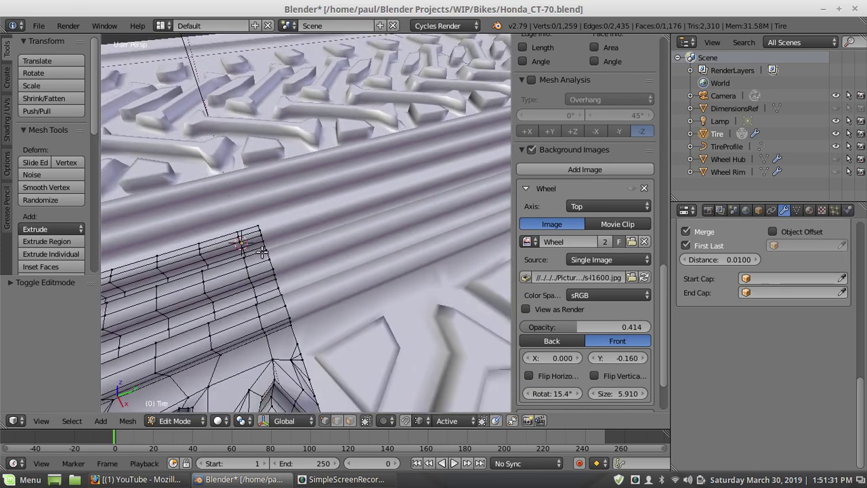
scroll(261, 250, "down", 3)
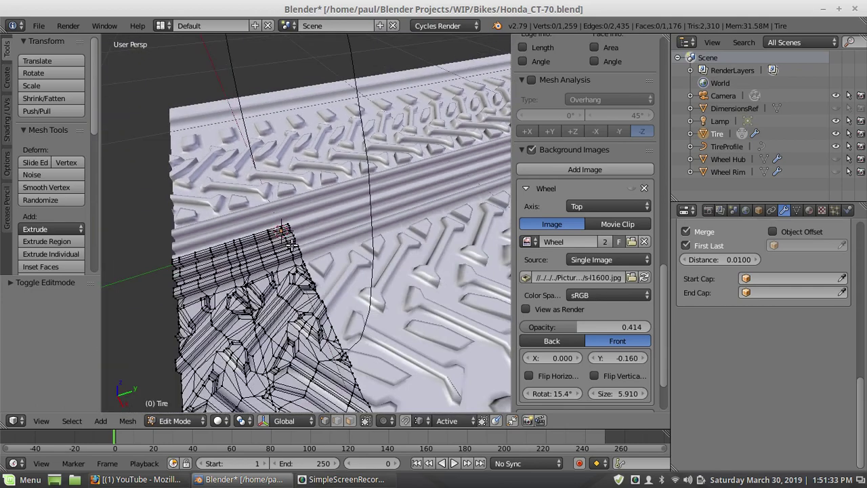
scroll(274, 234, "up", 4)
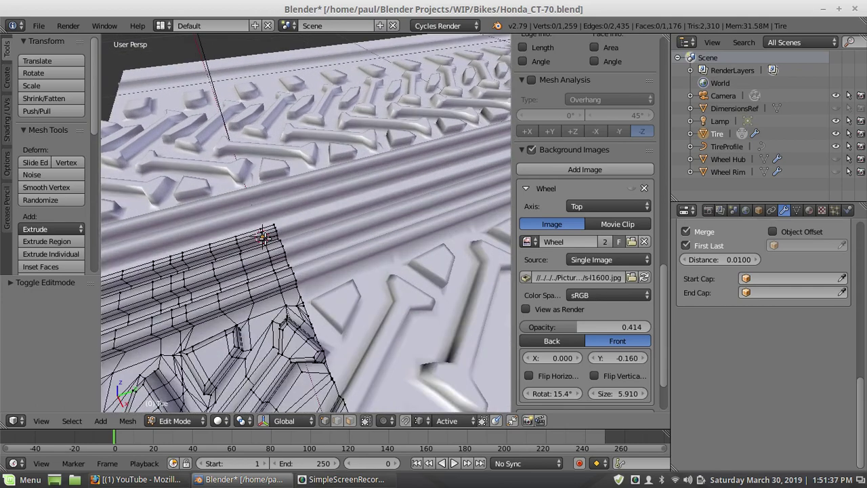
key("l")
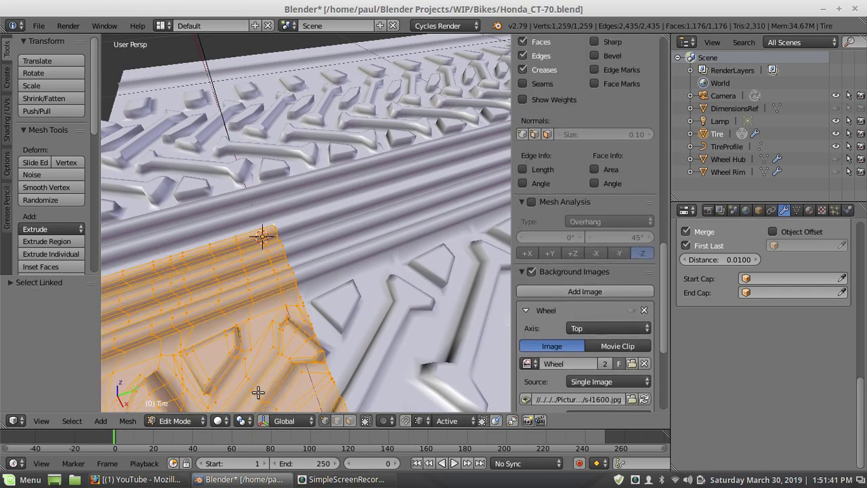
Set the pivot to Active Element and snap the selection to the 3D cursor with offset
left_click(241, 421)
left_click(263, 352)
key("shift+s")
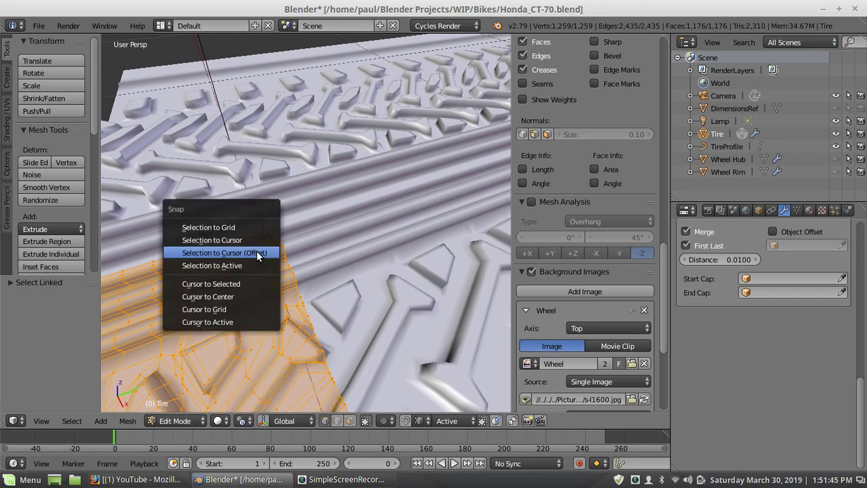
left_click(256, 251)
scroll(323, 237, "down", 3)
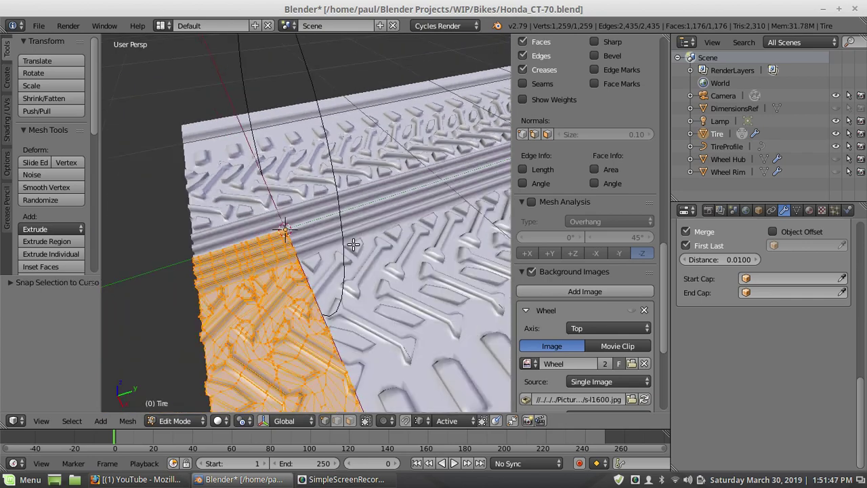
middle_click_drag(352, 248, 328, 208)
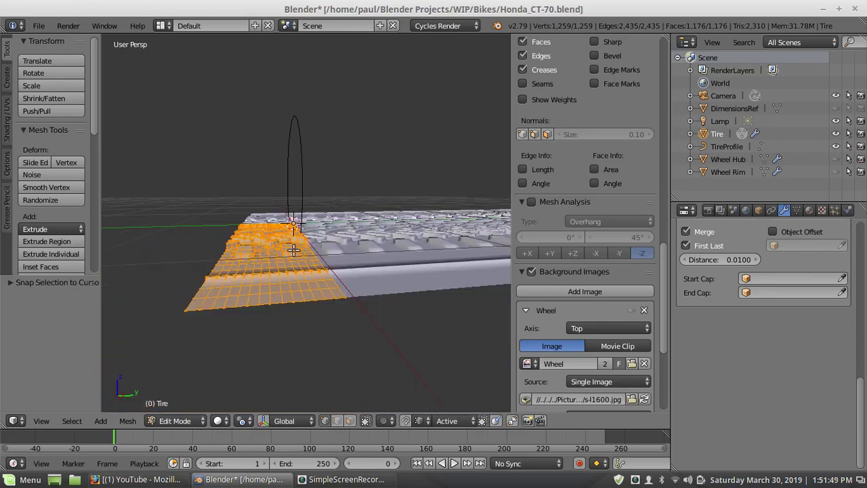
left_click(183, 417)
Return the tire to Object Mode and inspect its open end
left_click(183, 405)
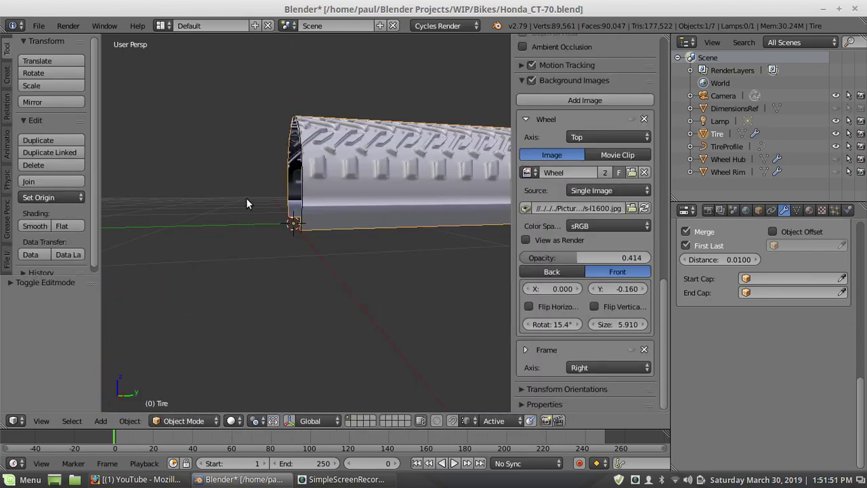
middle_click_drag(245, 198, 270, 244)
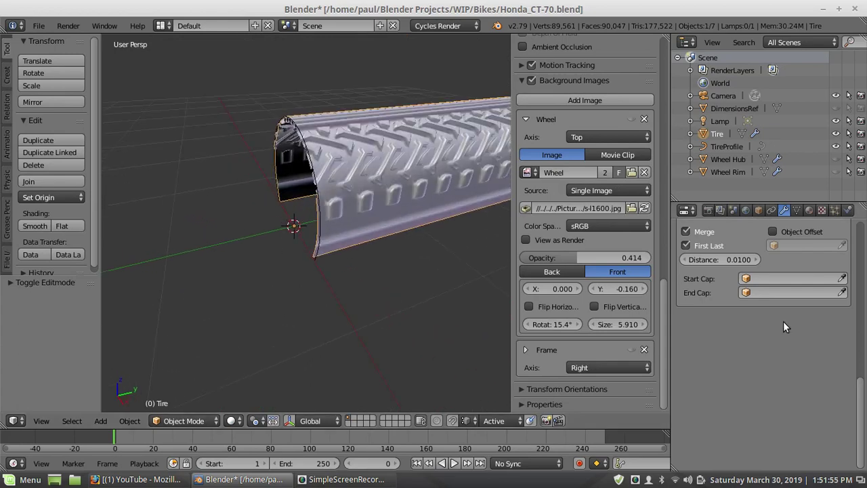
scroll(783, 321, "up", 5)
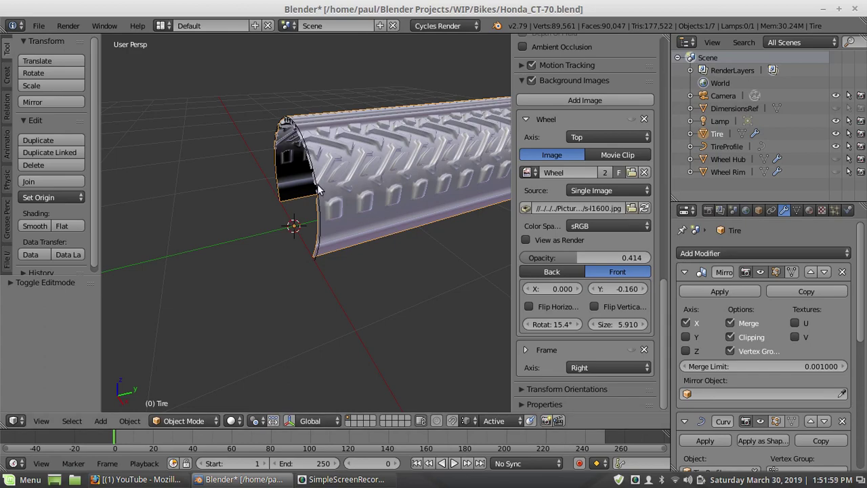
mouse_move(311, 202)
middle_mouse_down()
mouse_move(339, 233)
mouse_move(346, 202)
mouse_move(373, 246)
mouse_move(355, 249)
mouse_move(339, 237)
mouse_move(323, 199)
mouse_move(270, 192)
mouse_move(305, 196)
middle_mouse_up()
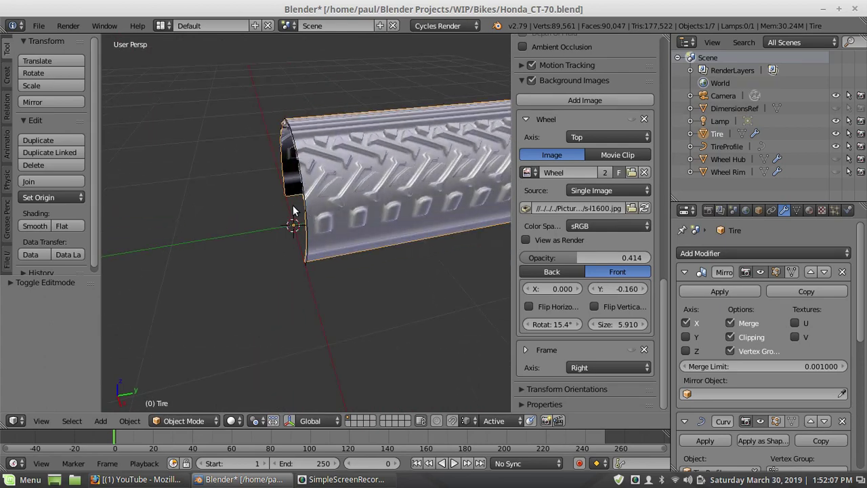
middle_click_drag(293, 211, 339, 212)
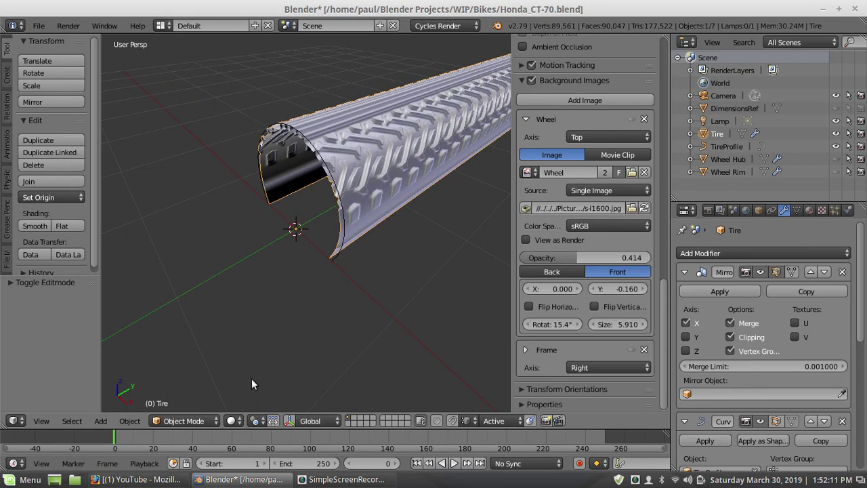
Add a Simple Deform modifier to the Tire from the Modifiers tab
left_click(767, 249)
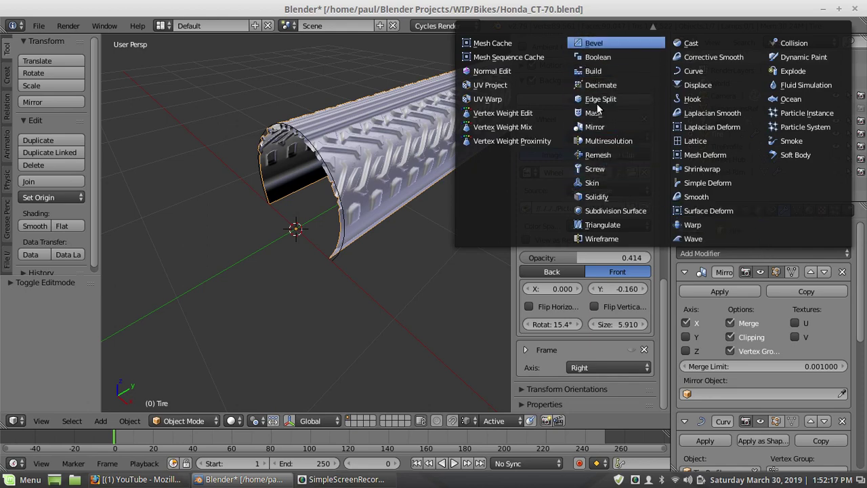
scroll(597, 103, "up", 1)
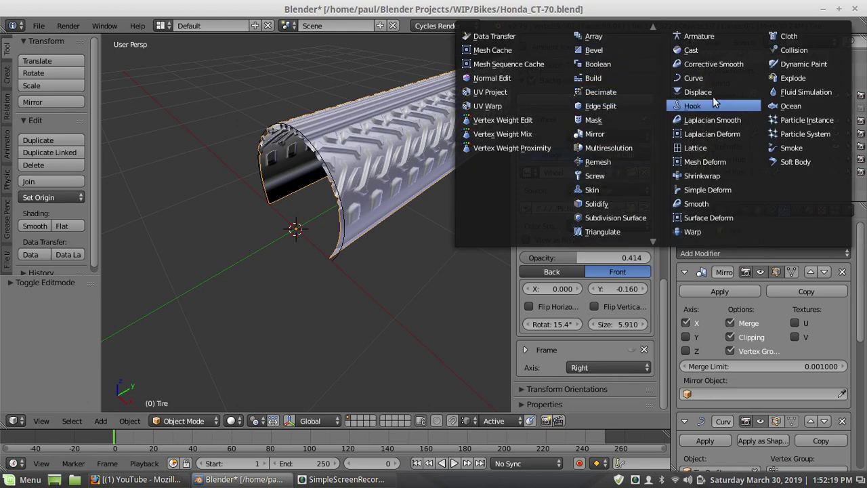
scroll(713, 98, "up", 1)
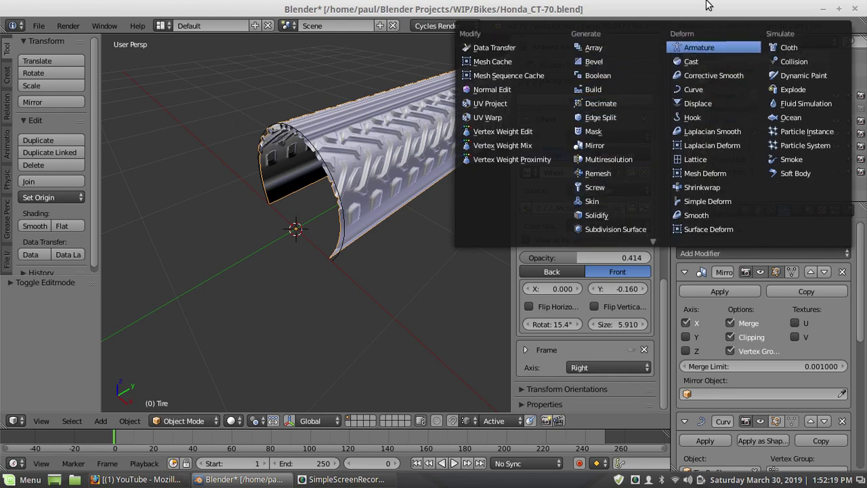
left_click(718, 200)
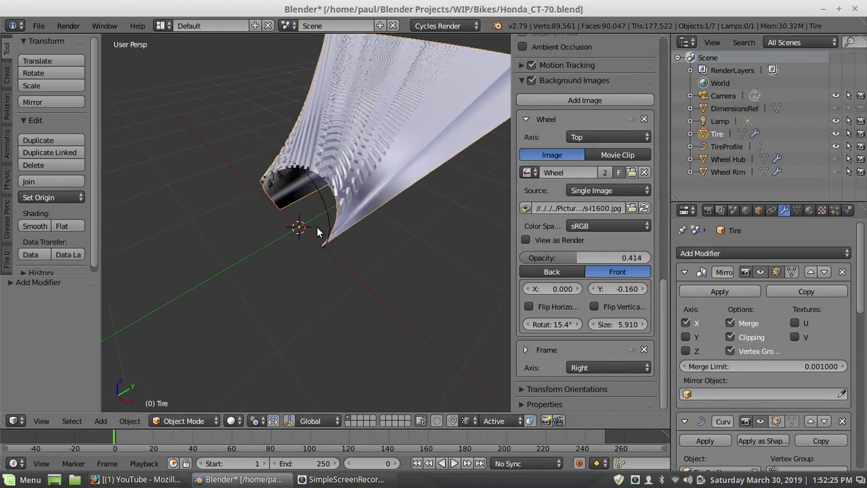
Add a Plain Axes empty at the 3D cursor
key("shift+a")
mouse_move(296, 231)
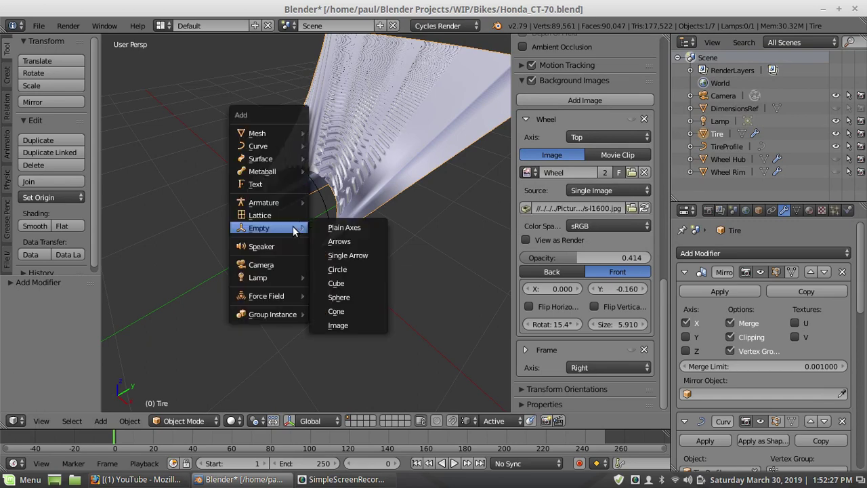
left_click(338, 228)
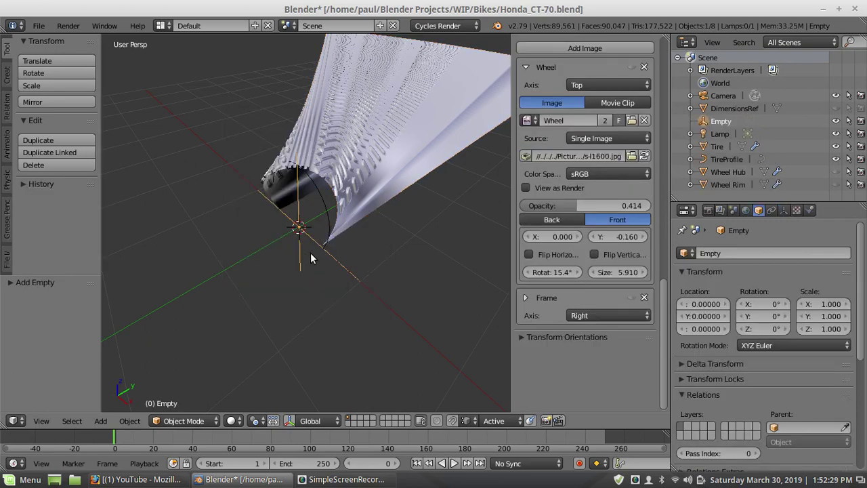
left_click(784, 210)
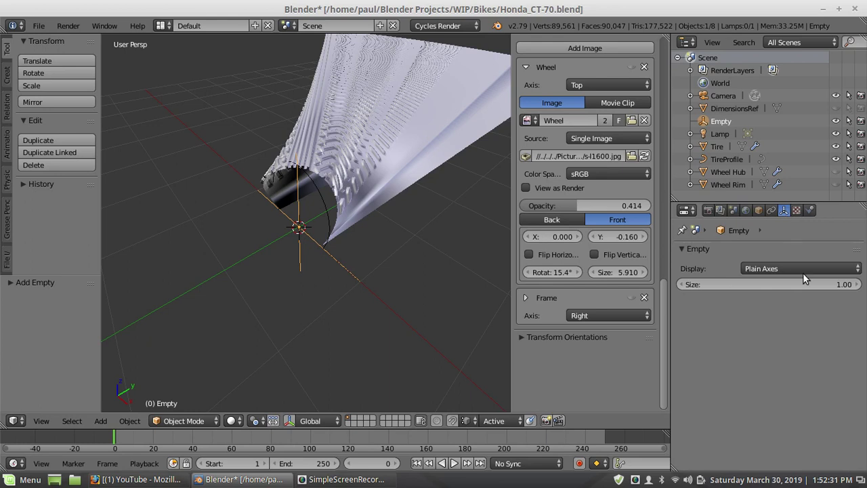
left_click_drag(802, 283, 786, 283)
Rename the empty to 'Bend Control' in its object settings
left_click(759, 210)
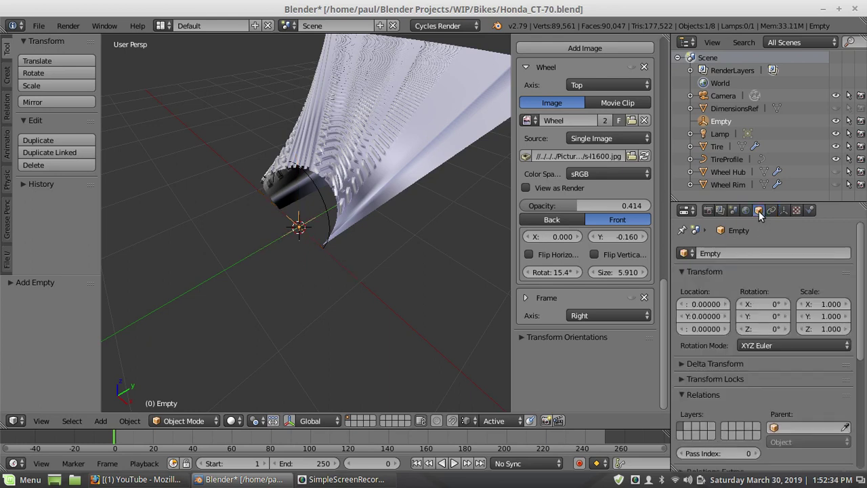
left_click(714, 251)
type("B")
type("d Control")
key("Return")
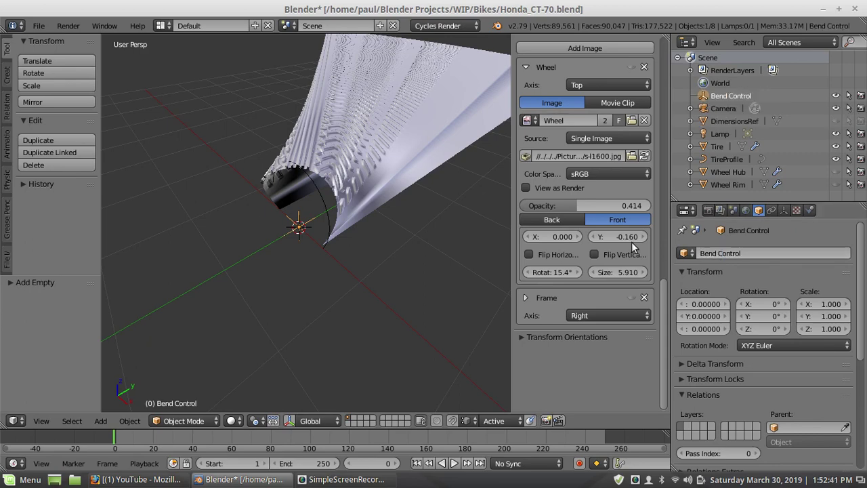
Set the Tire's Simple Deform mode to Bend with Bend Control as the origin
right_click(349, 166)
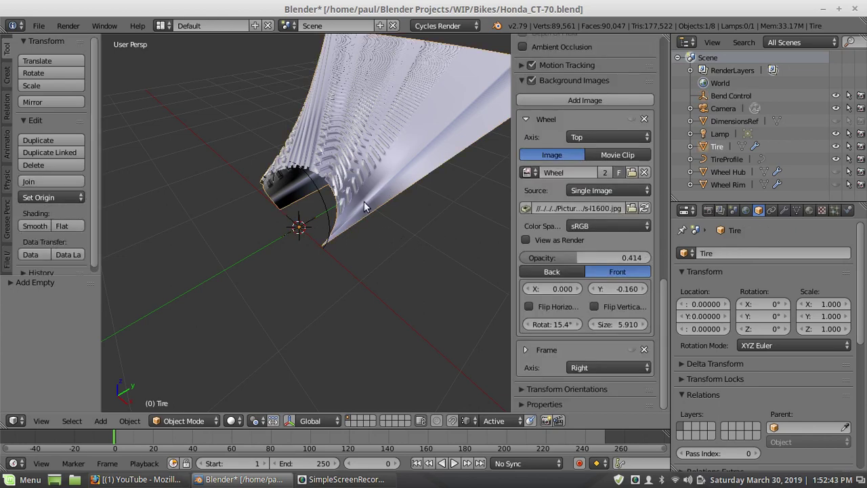
scroll(766, 315, "down", 8)
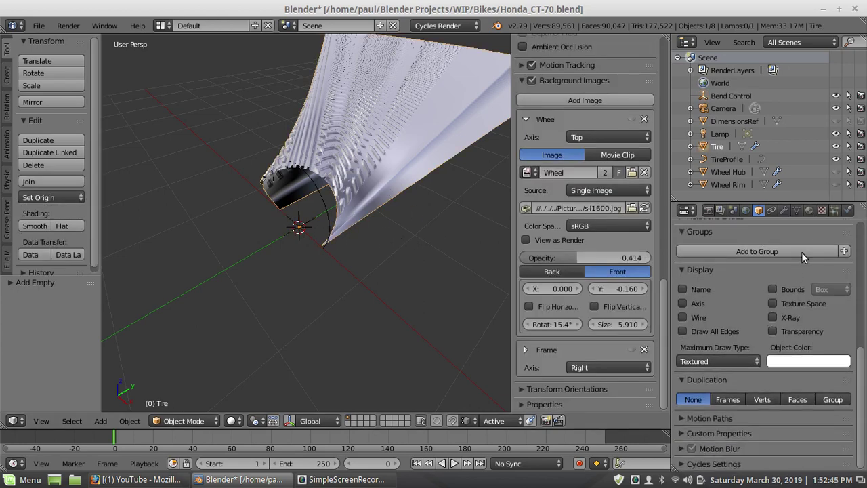
left_click(784, 210)
scroll(794, 353, "down", 10)
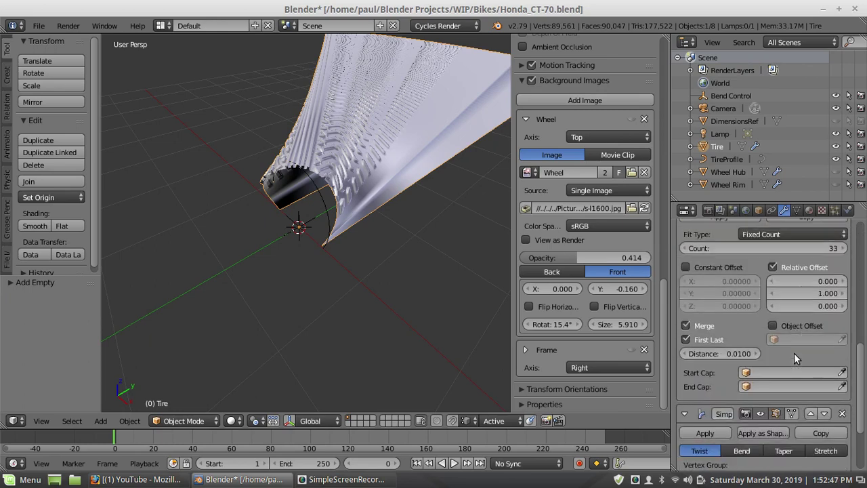
scroll(794, 353, "down", 1)
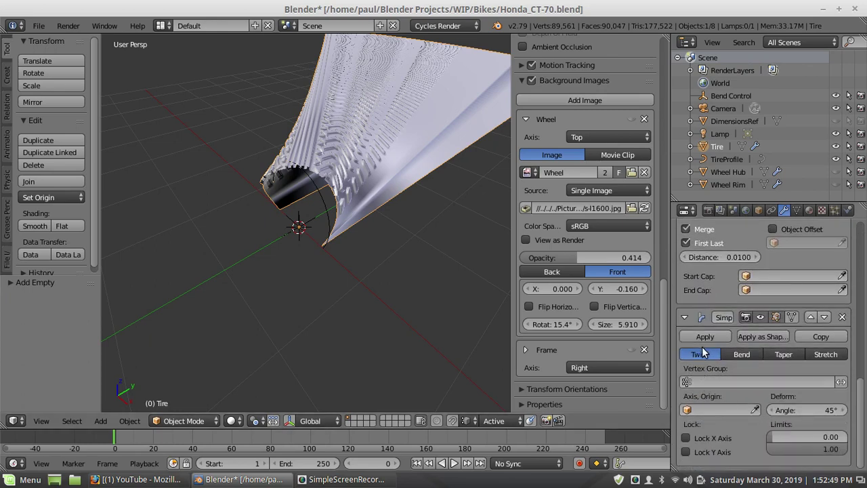
left_click(741, 354)
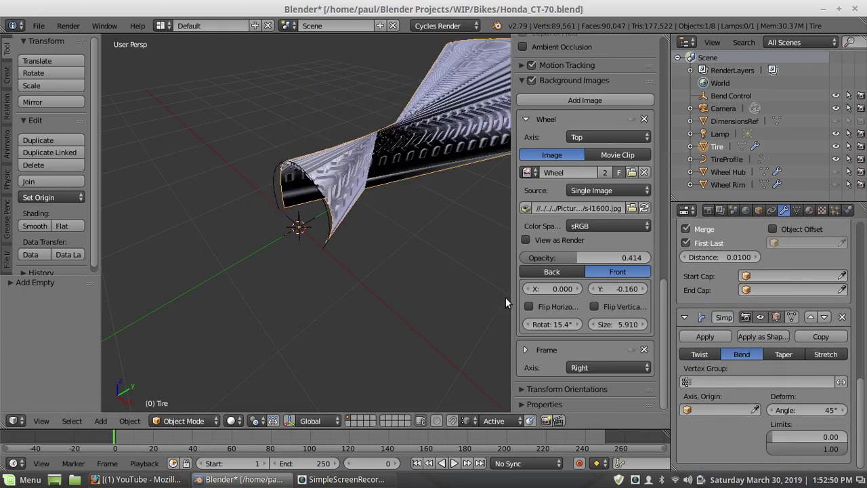
left_click(701, 411)
left_click(718, 280)
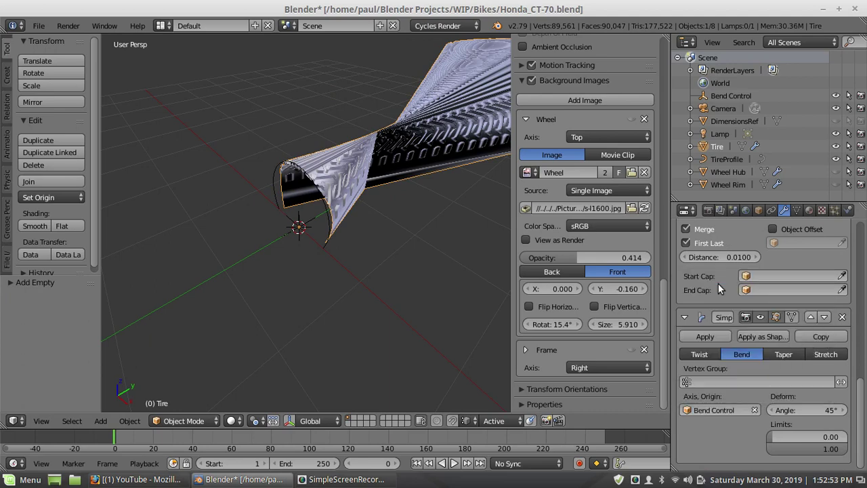
Rotate the Bend Control empty 90° on Y, 90° on X, 180° on X, then 90° on Y
right_click(299, 227)
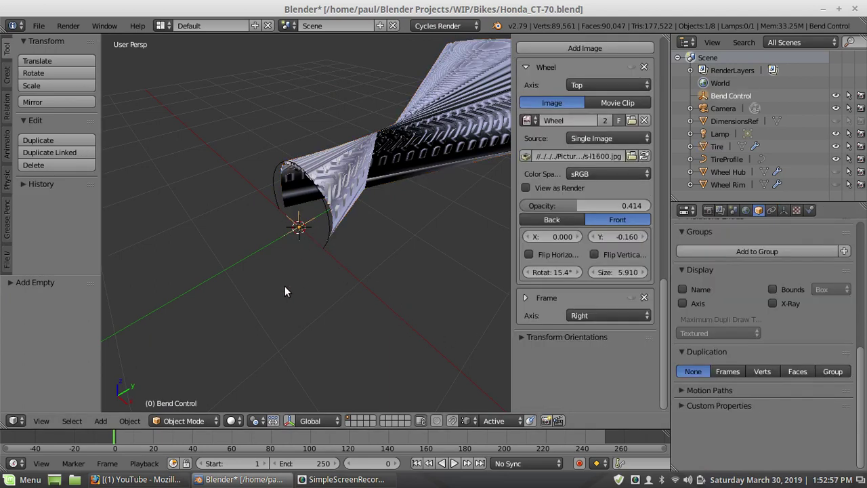
type("ry")
type("90")
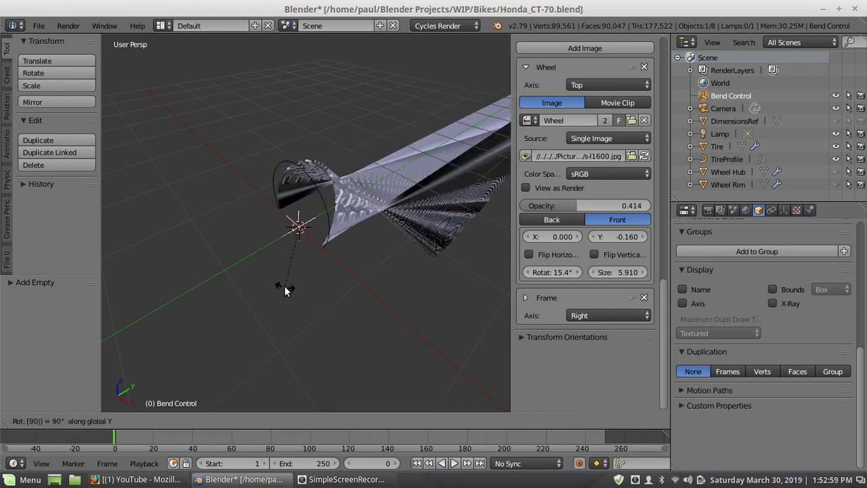
key("Return")
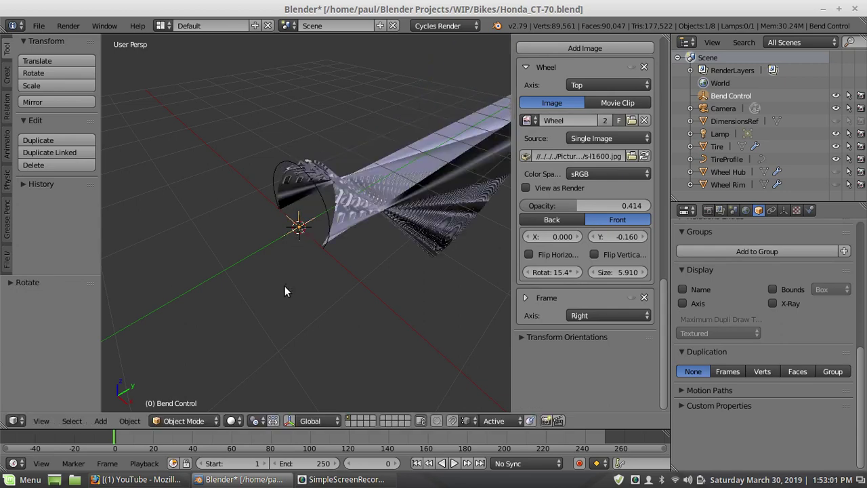
type("rx")
type("90")
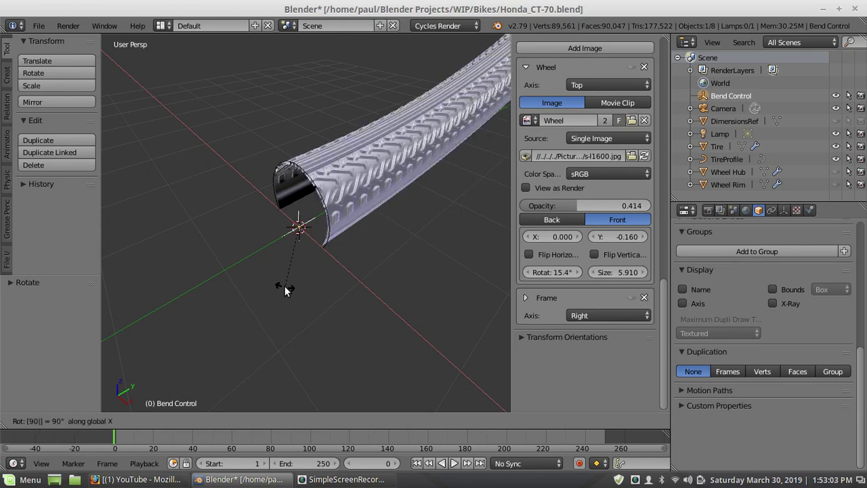
key("Return")
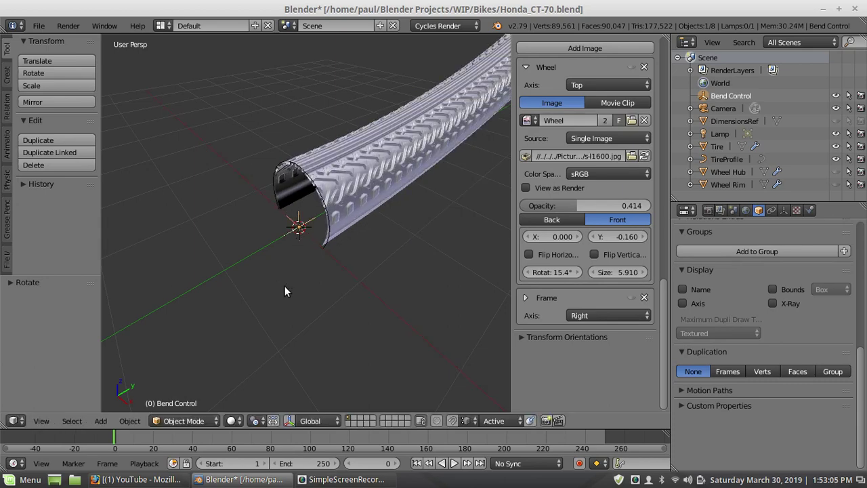
type("rx180")
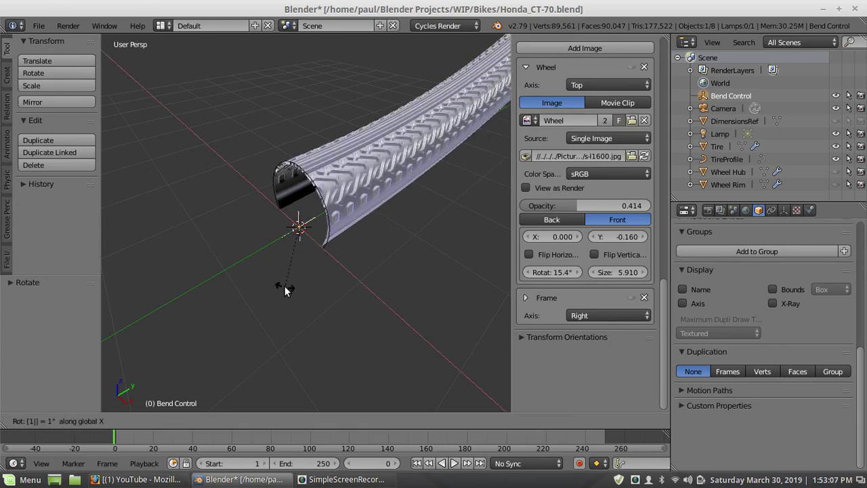
key("Return")
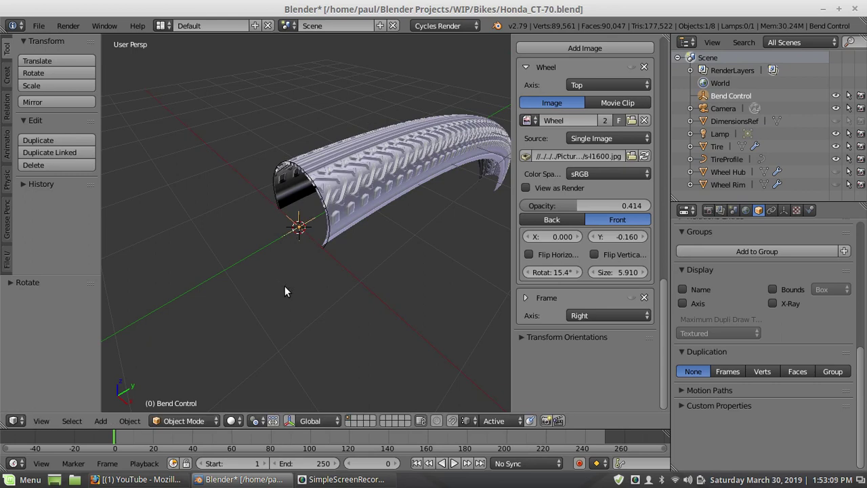
key("r")
type("y")
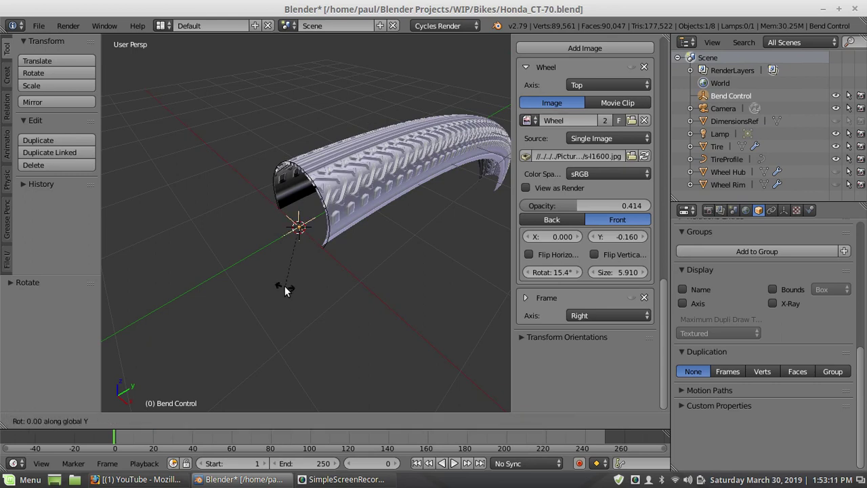
type("90")
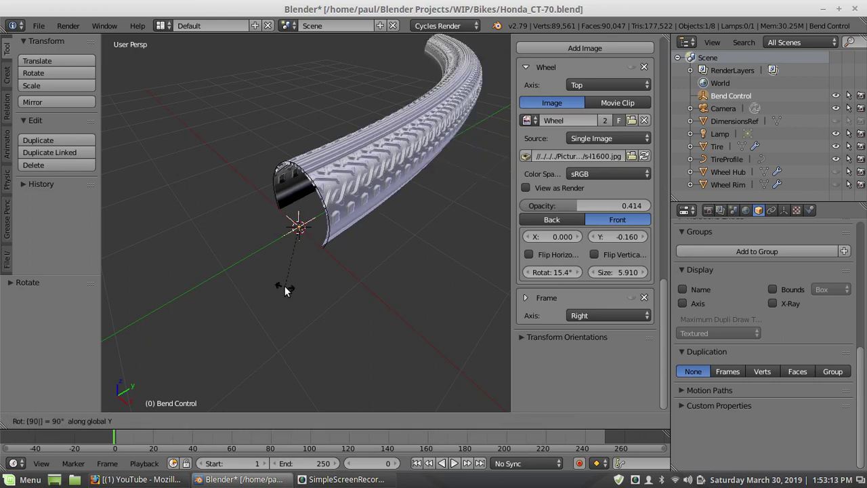
key("Return")
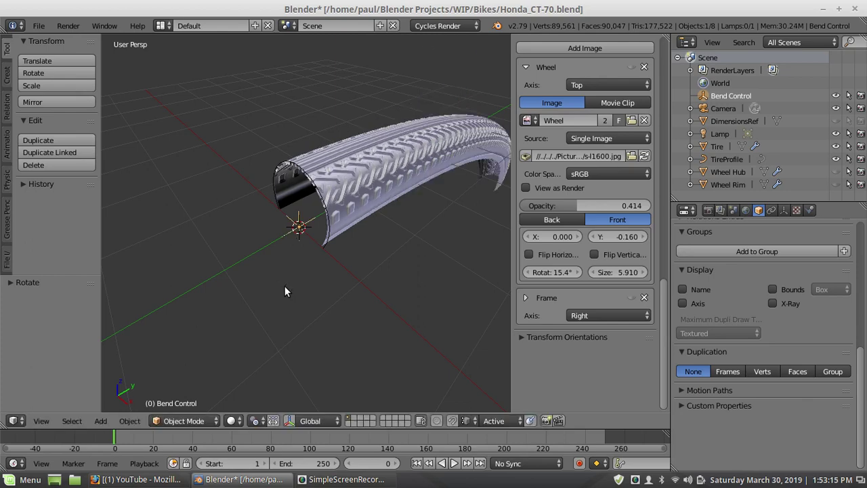
middle_click_drag(239, 204, 275, 208)
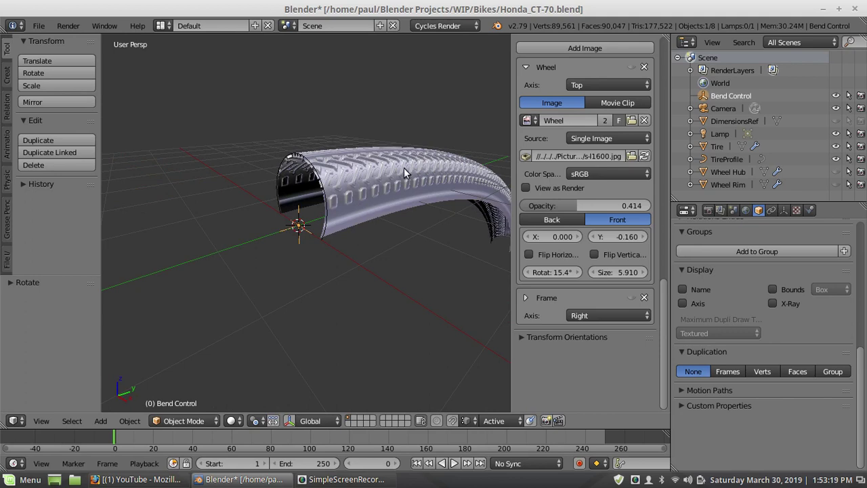
Set the Tire's Simple Deform bend angle to 360
right_click(383, 194)
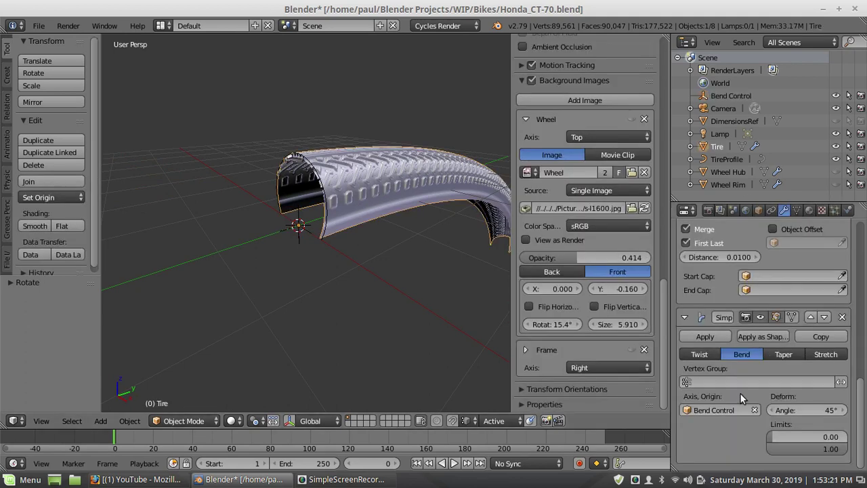
left_click(816, 408)
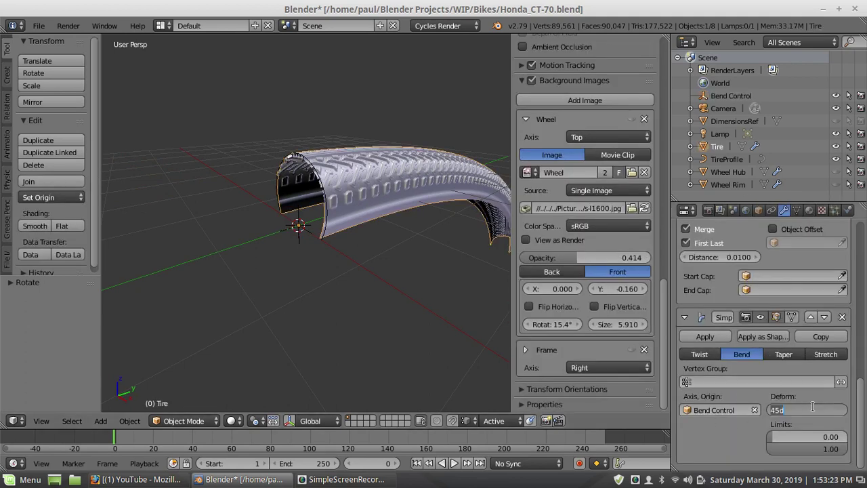
type("360")
key("Return")
Inspect the 360° ring from above, then delete the Simple Deform modifier
scroll(408, 202, "up", 8)
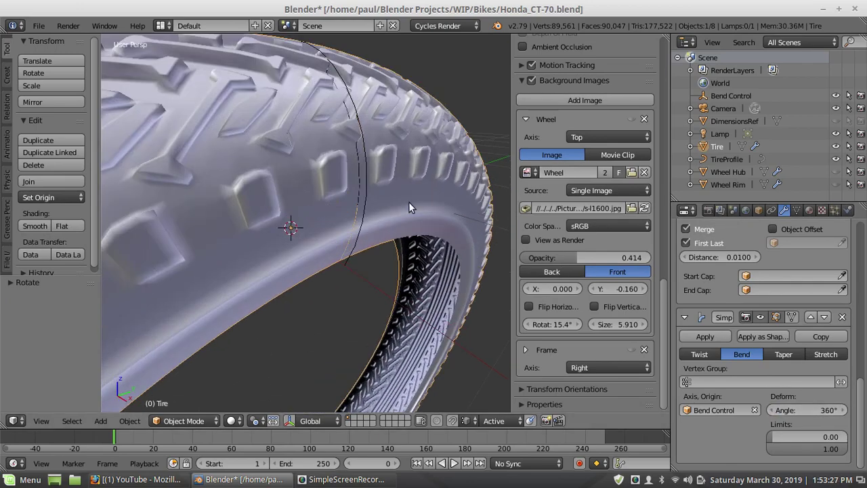
scroll(359, 225, "up", 2)
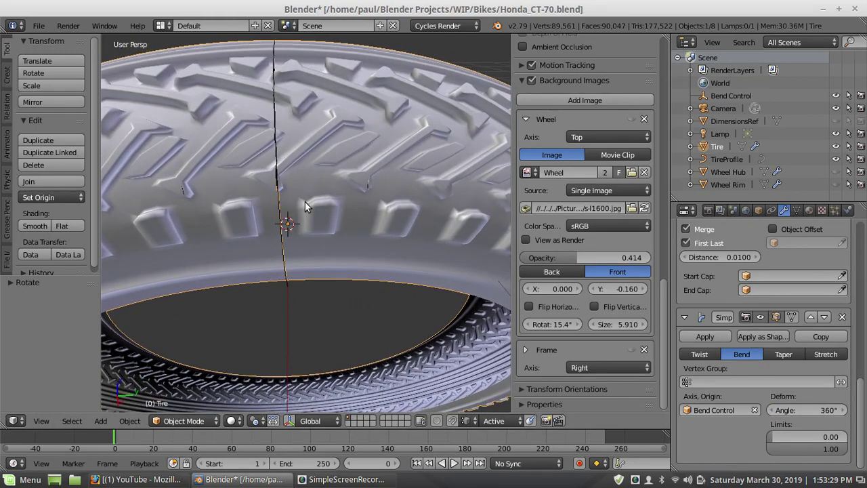
scroll(305, 201, "down", 9)
scroll(305, 201, "down", 2)
scroll(305, 201, "up", 11)
middle_click_drag(286, 224, 348, 189)
left_click(842, 316)
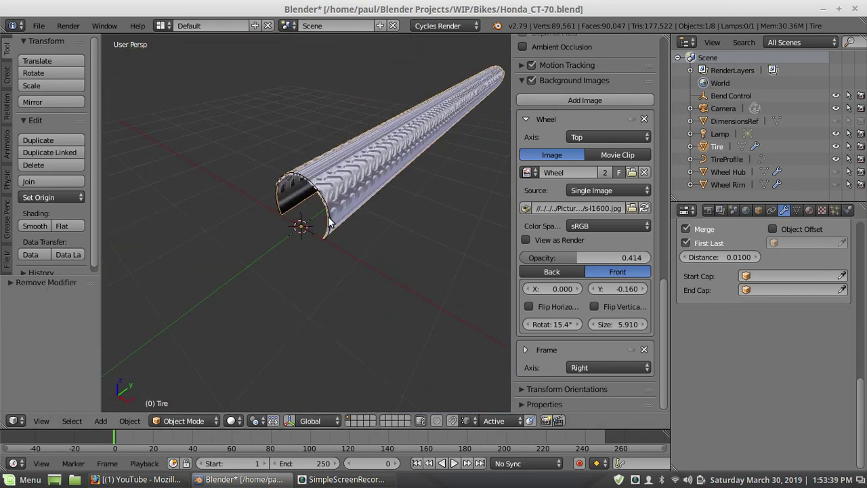
scroll(346, 171, "up", 3)
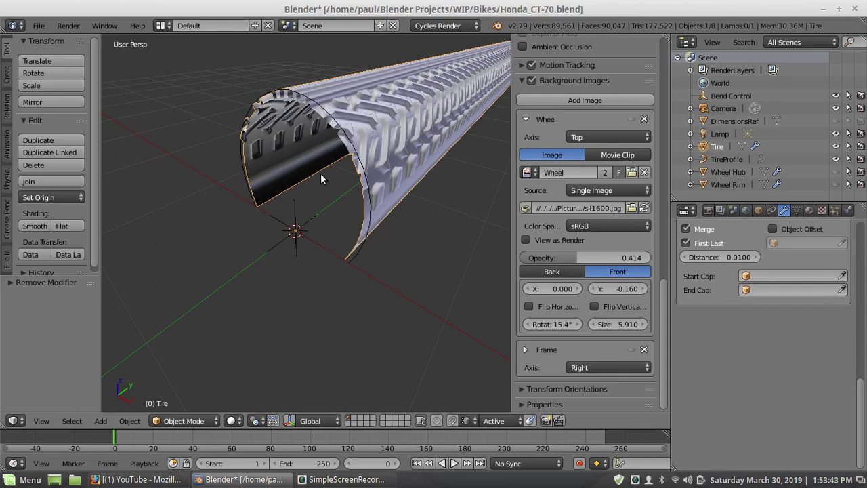
Delete the Bend Control empty at the tire's centre
right_click(287, 238)
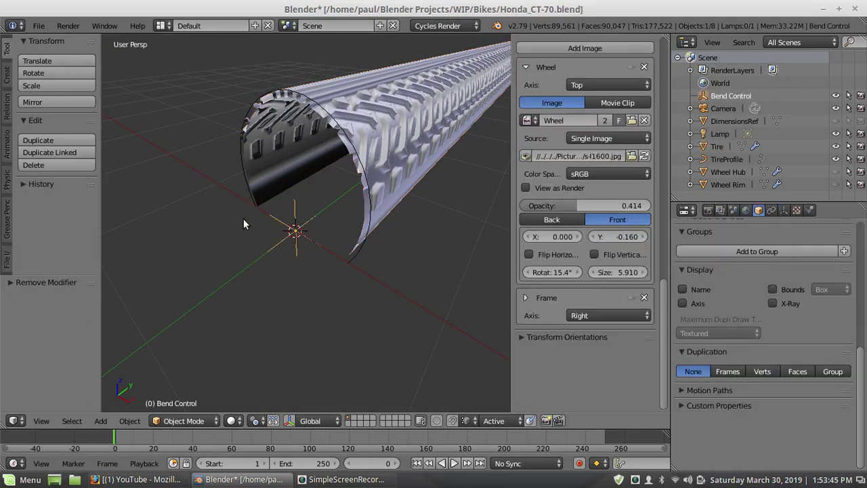
key("x")
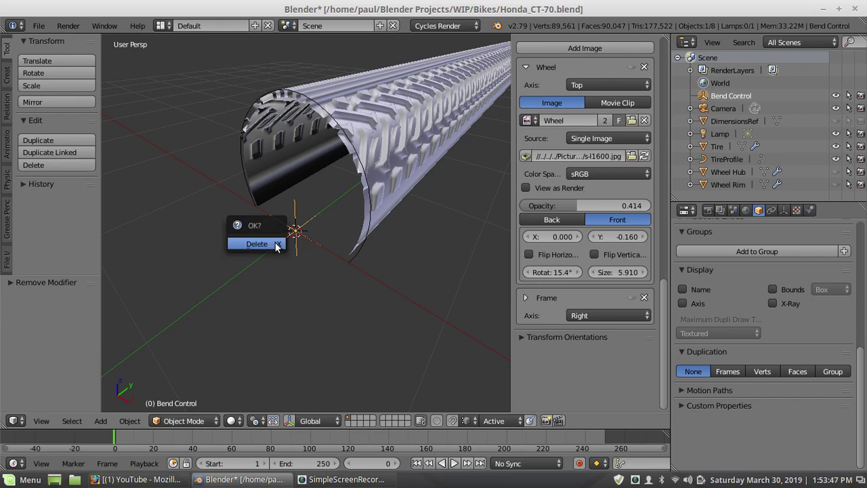
left_click(275, 245)
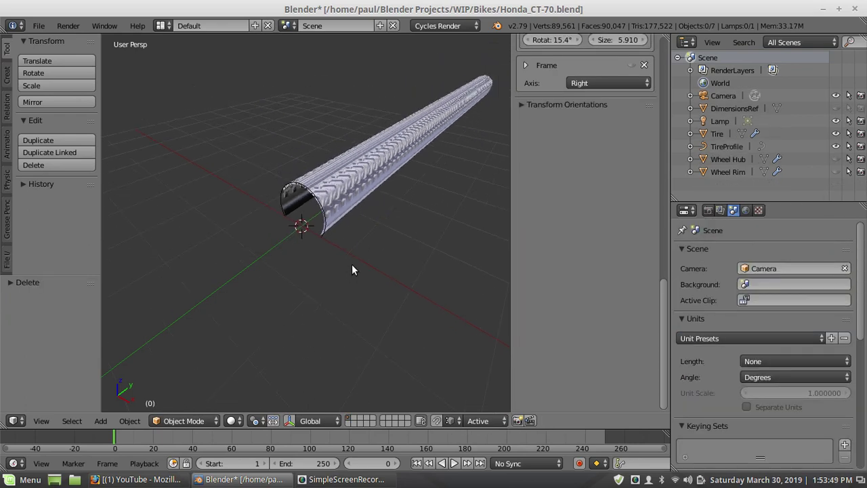
middle_click_drag(351, 270, 355, 247)
scroll(303, 218, "down", 2)
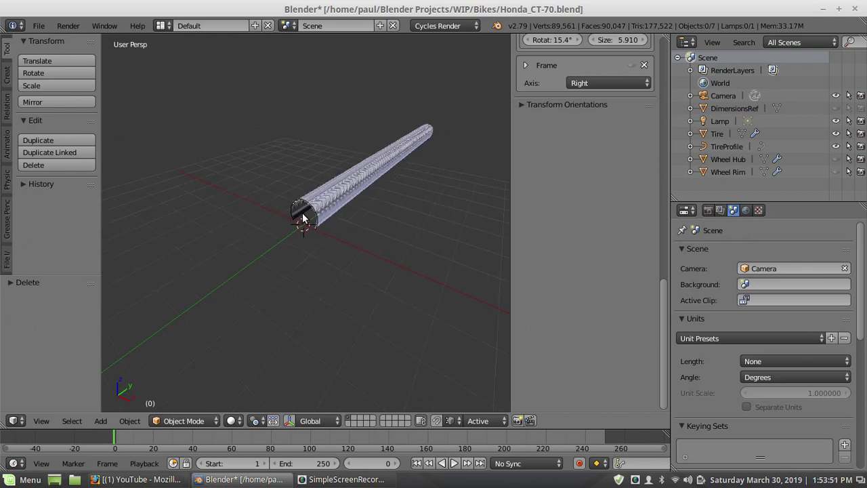
Add a Bezier circle at the scene centre
key("shift+a")
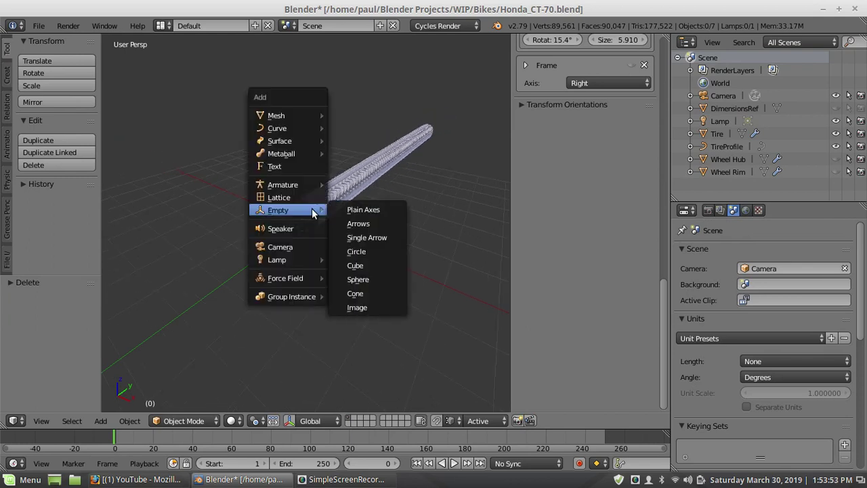
mouse_move(318, 129)
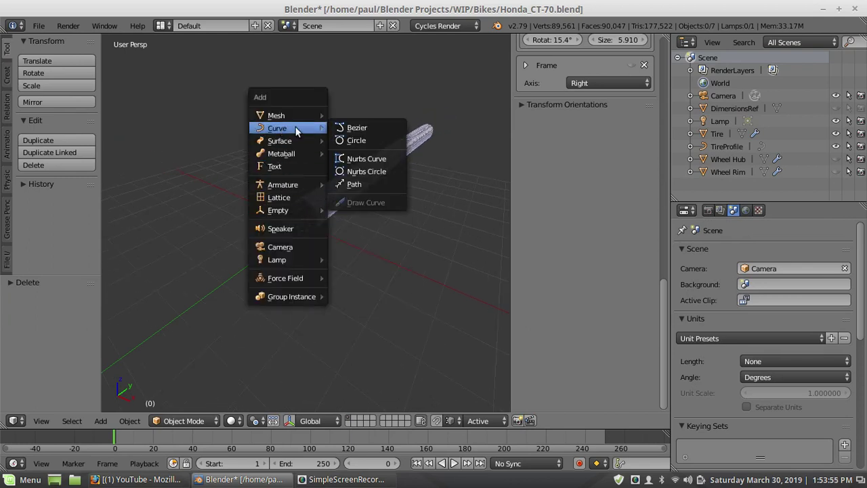
left_click(376, 141)
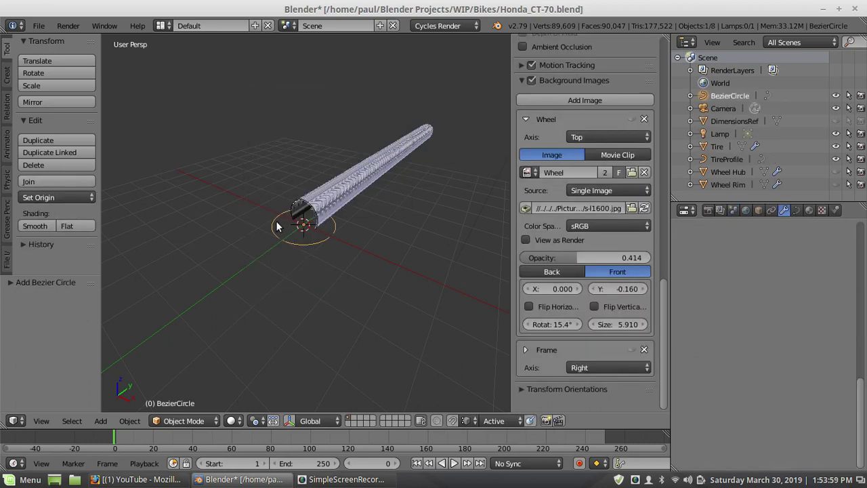
Rotate the Bezier circle 90° around X and then 90° around Y
key("r")
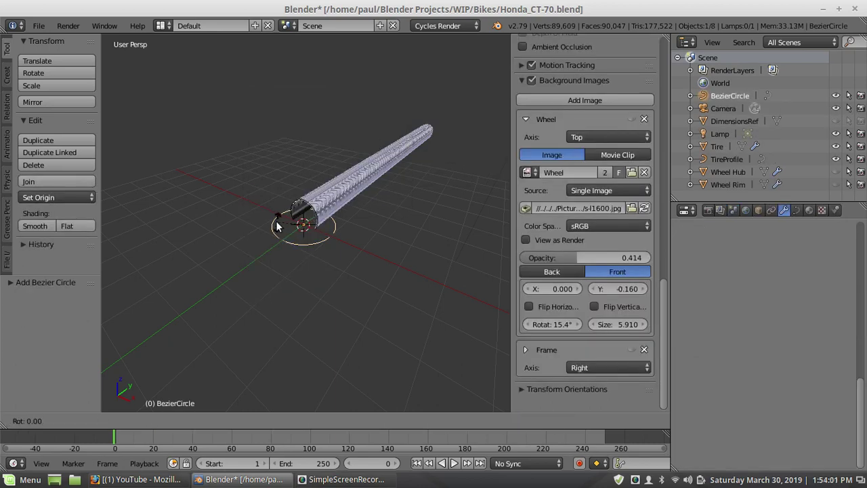
type("x90")
key("Return")
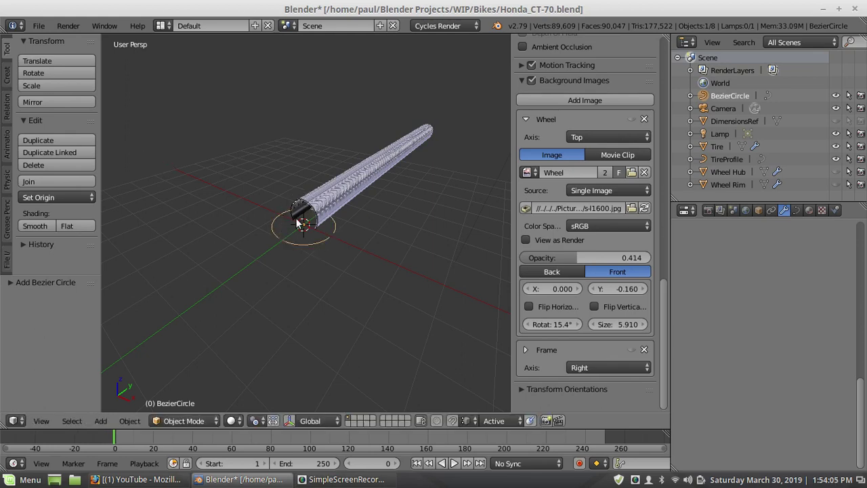
type("ry")
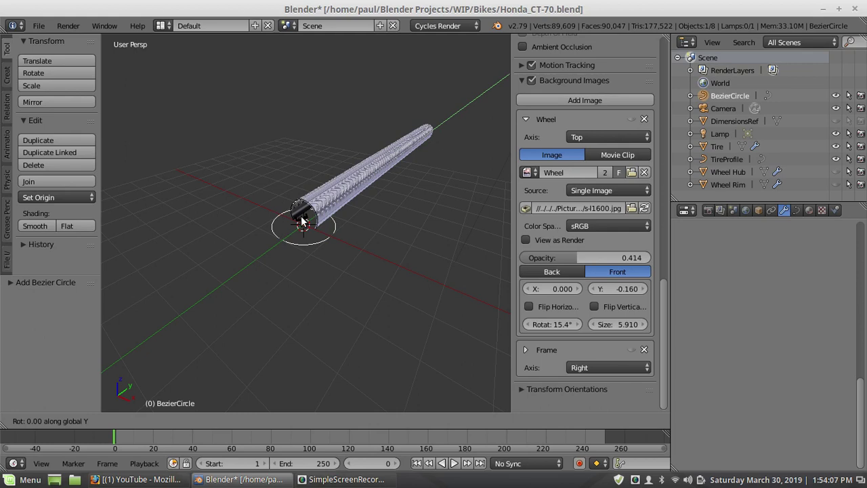
type("90")
key("Return")
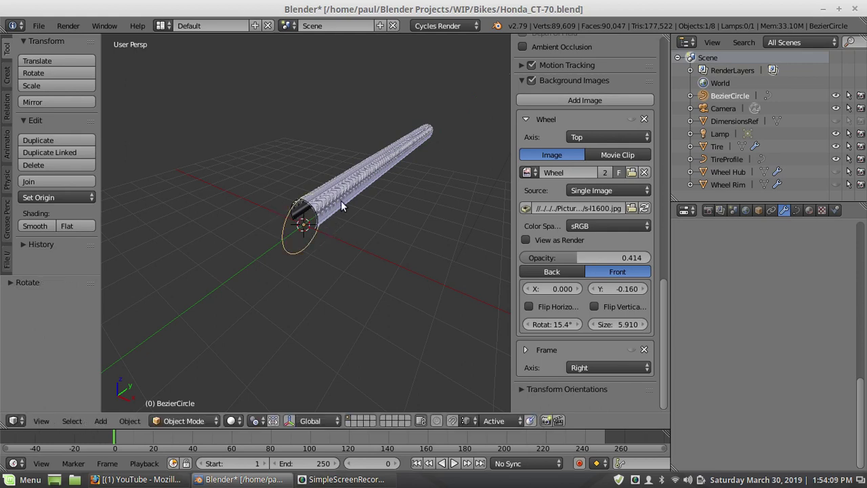
middle_click_drag(313, 218, 379, 219)
scroll(424, 220, "up", 3)
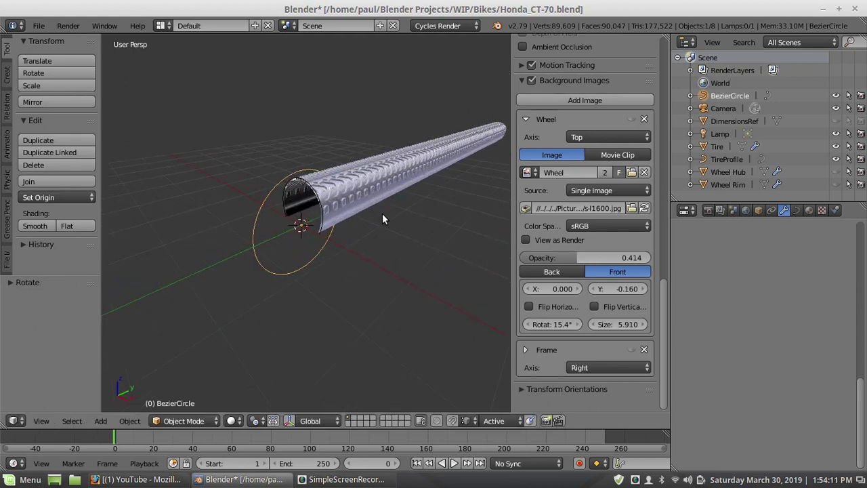
scroll(333, 214, "up", 2)
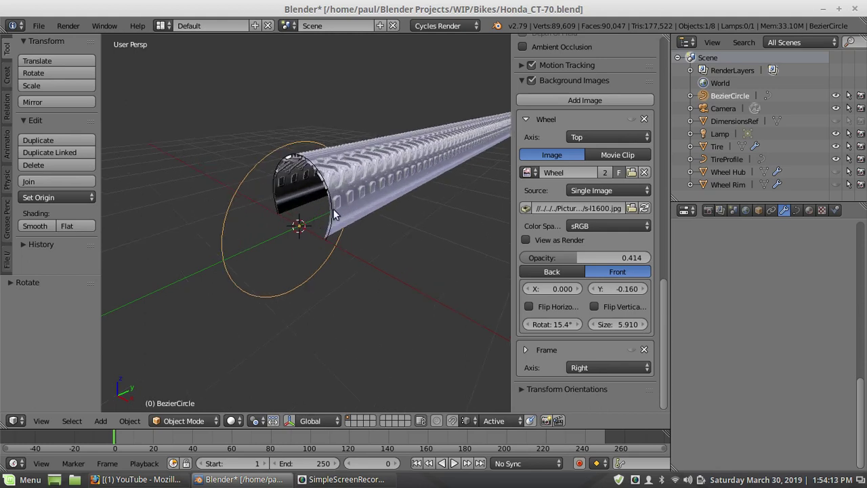
Select the Tire tread strip and add a Curve modifier to it
right_click(388, 185)
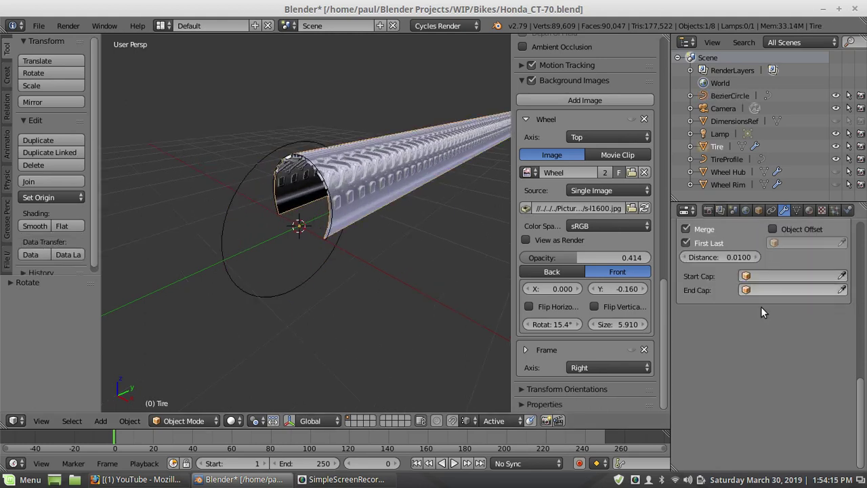
scroll(783, 322, "up", 5)
scroll(784, 323, "down", 3)
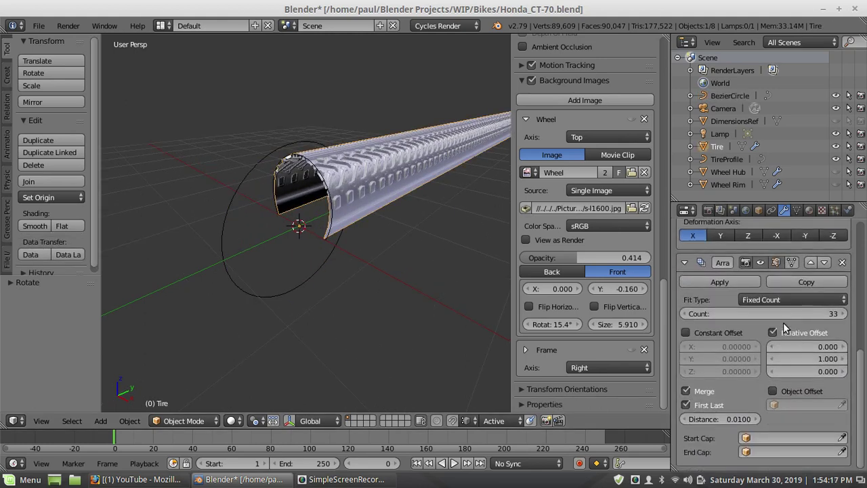
scroll(783, 323, "up", 5)
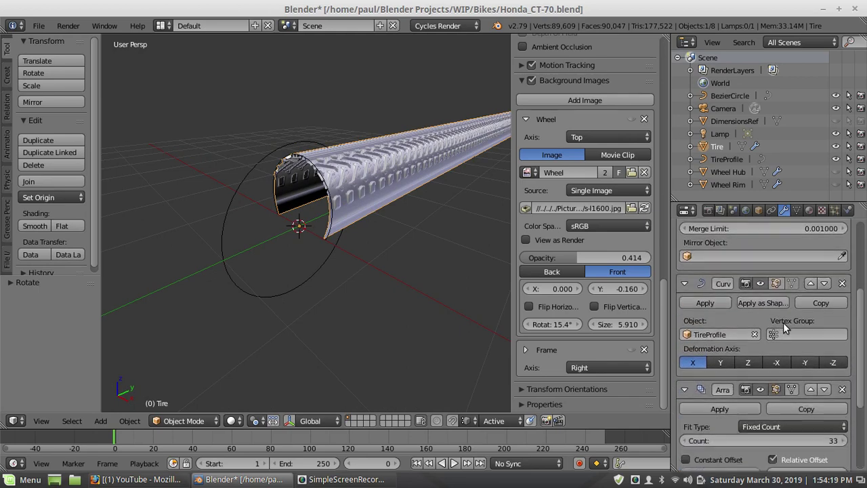
scroll(784, 323, "up", 5)
scroll(783, 322, "down", 5)
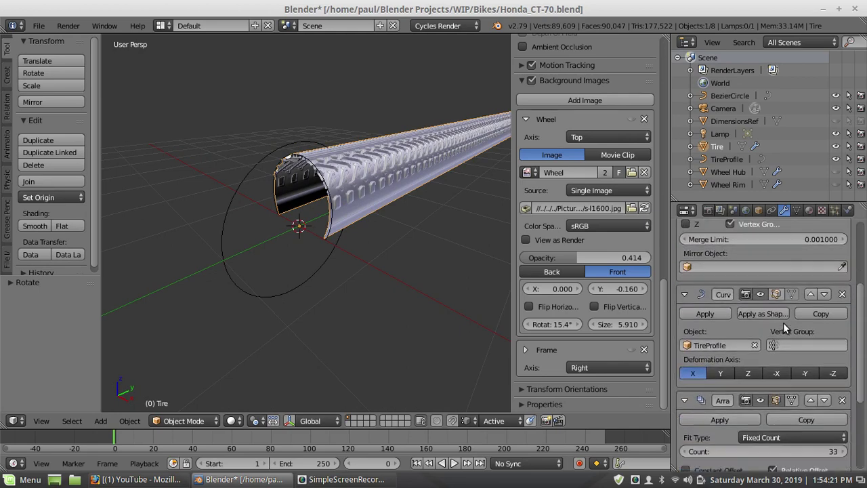
scroll(783, 322, "up", 1)
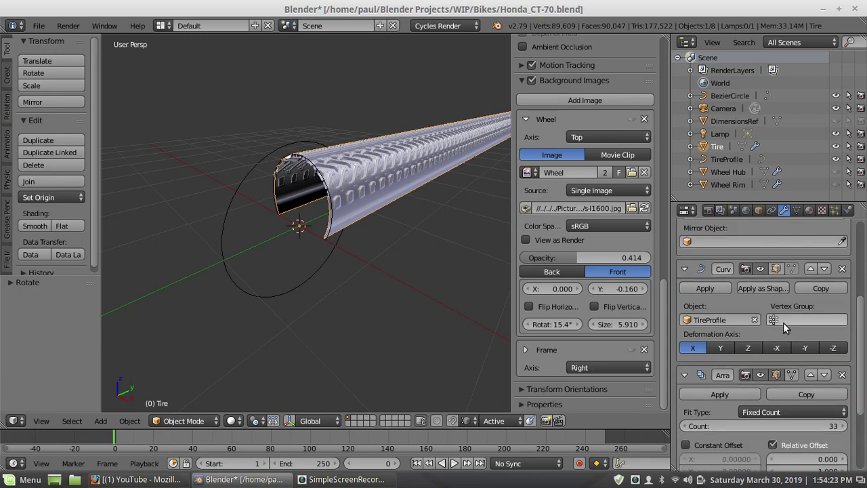
scroll(783, 322, "up", 4)
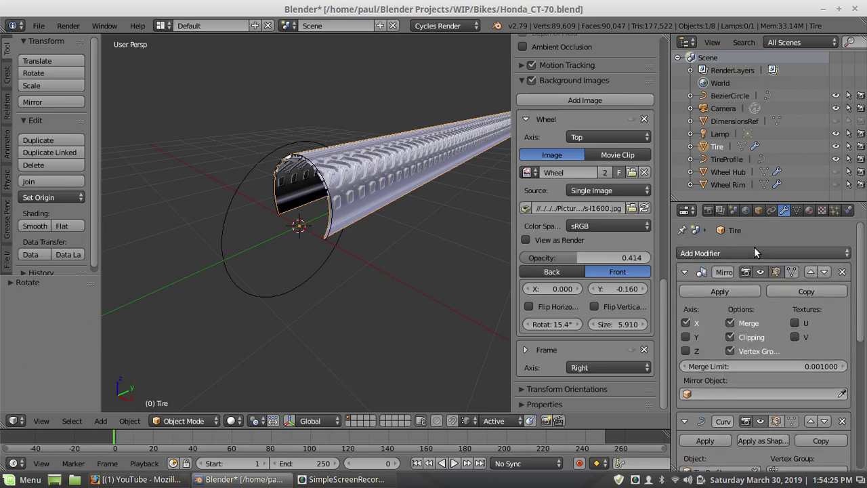
left_click(754, 248)
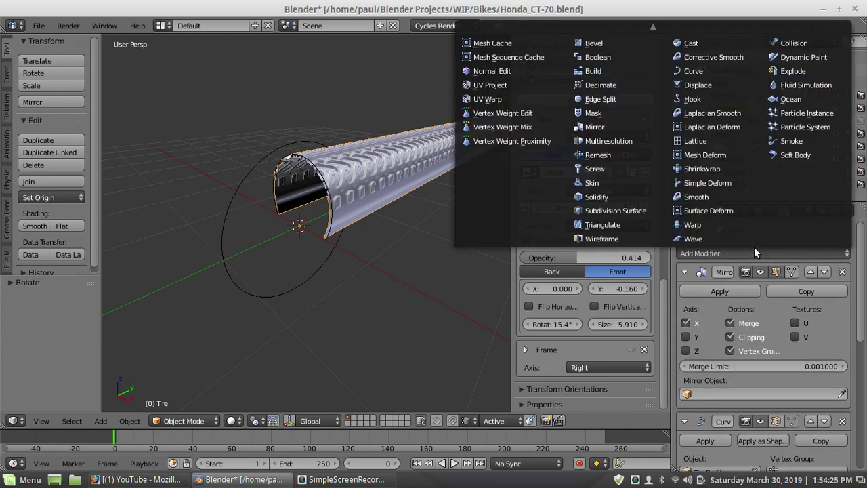
left_click(694, 72)
Set the Curve modifier's Object to BezierCircle
scroll(786, 332, "down", 10)
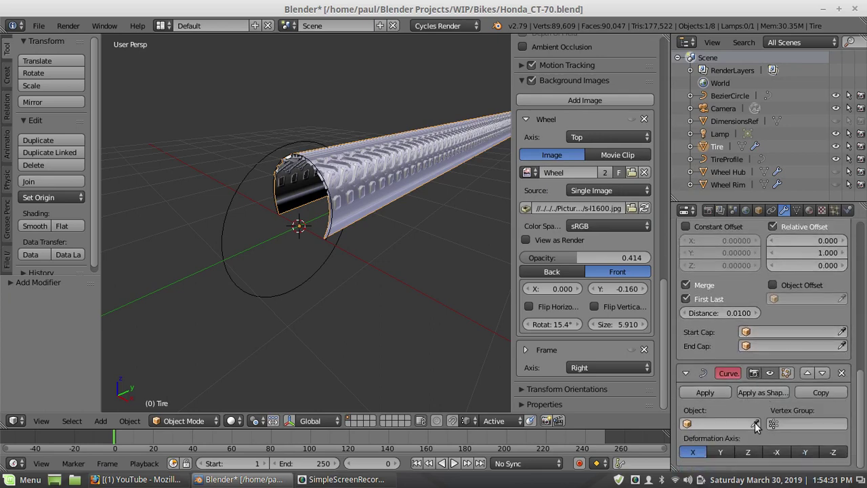
left_click(693, 425)
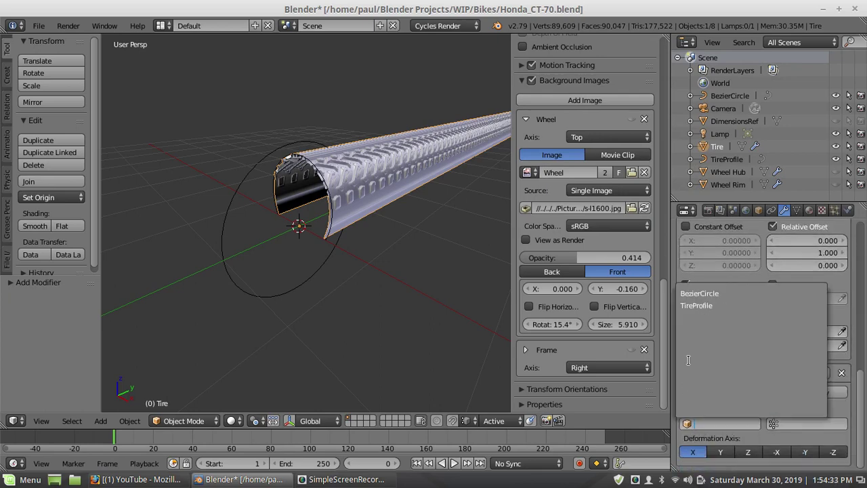
left_click(714, 294)
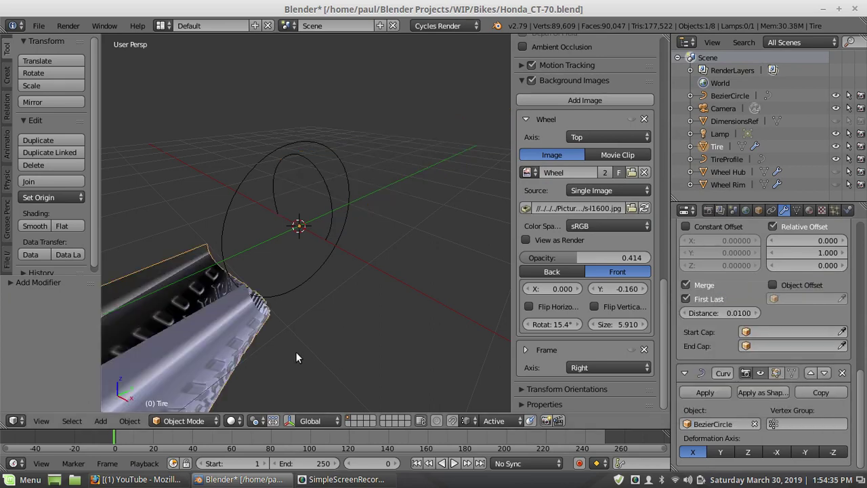
scroll(317, 319, "down", 5)
middle_click_drag(325, 312, 306, 265)
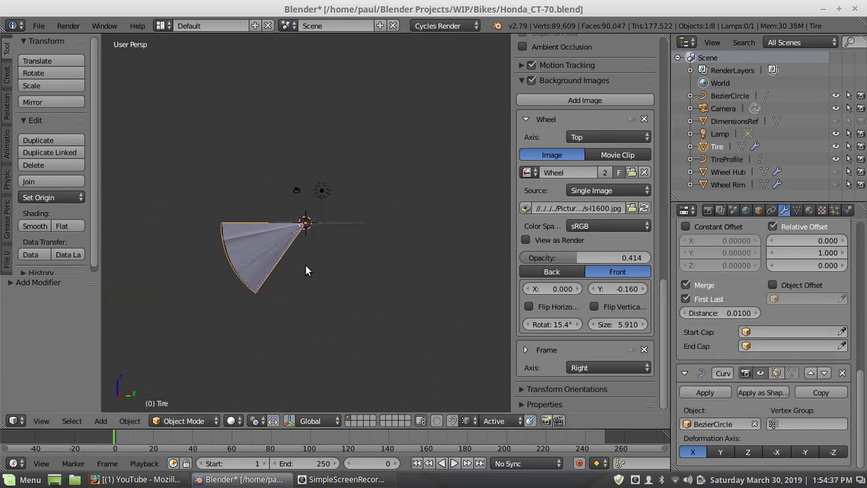
scroll(304, 266, "up", 5)
scroll(305, 270, "up", 1)
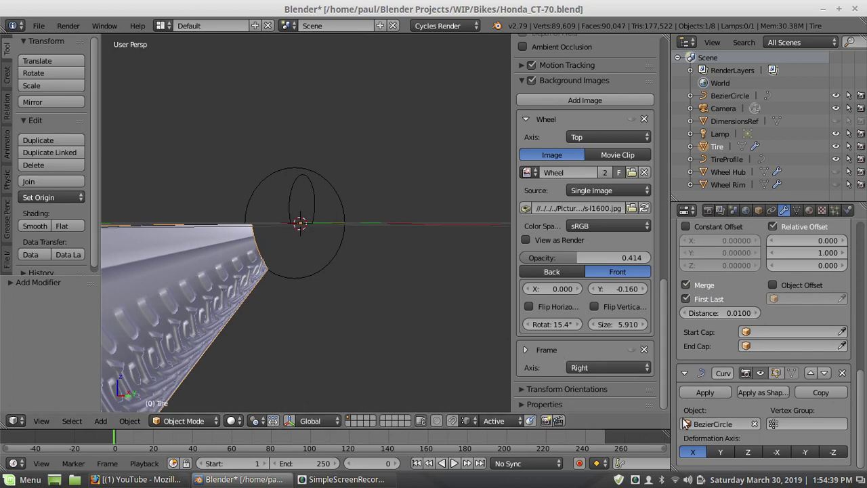
Set the Deformation Axis to -Y so the tread bends into a closed ring
left_click(721, 452)
middle_click_drag(294, 281, 389, 292)
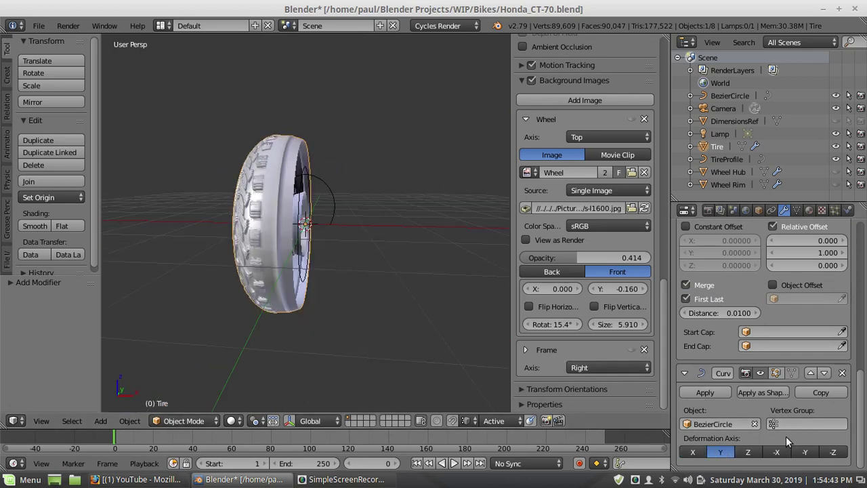
left_click(806, 452)
middle_click_drag(375, 266, 313, 301)
scroll(312, 300, "up", 5)
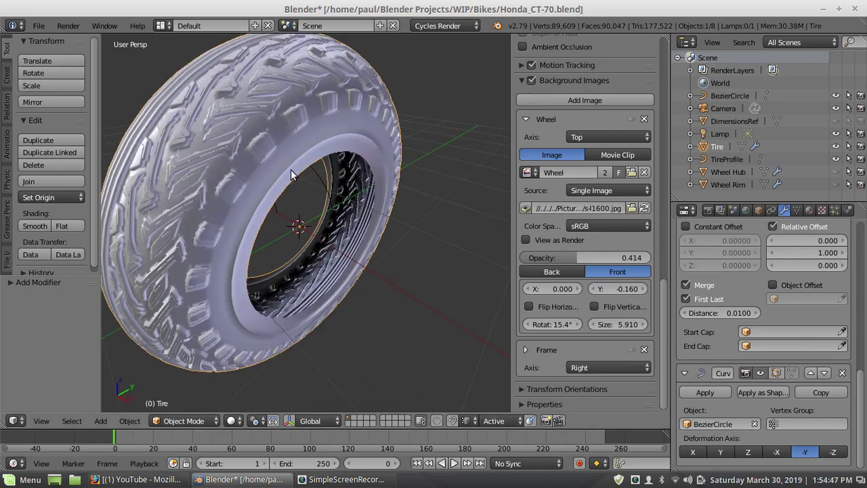
middle_click_drag(273, 204, 267, 199)
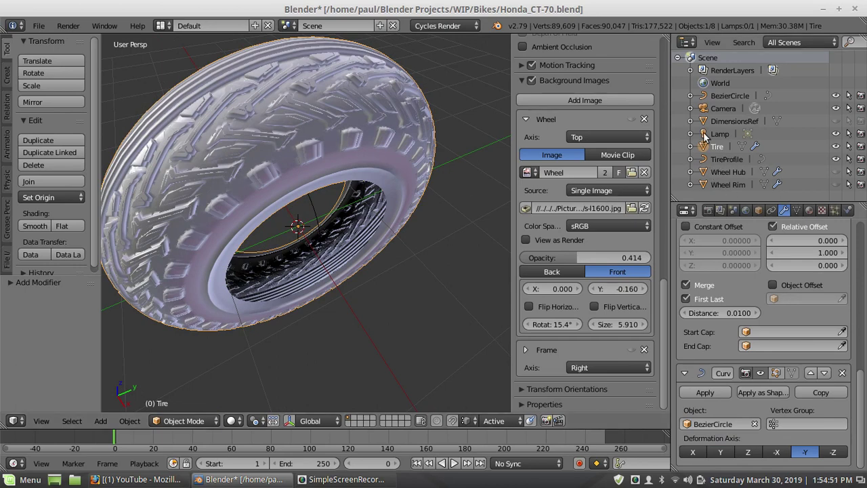
Enable Bounds Clamp and Stretch in the BezierCircle's curve data
left_click(729, 96)
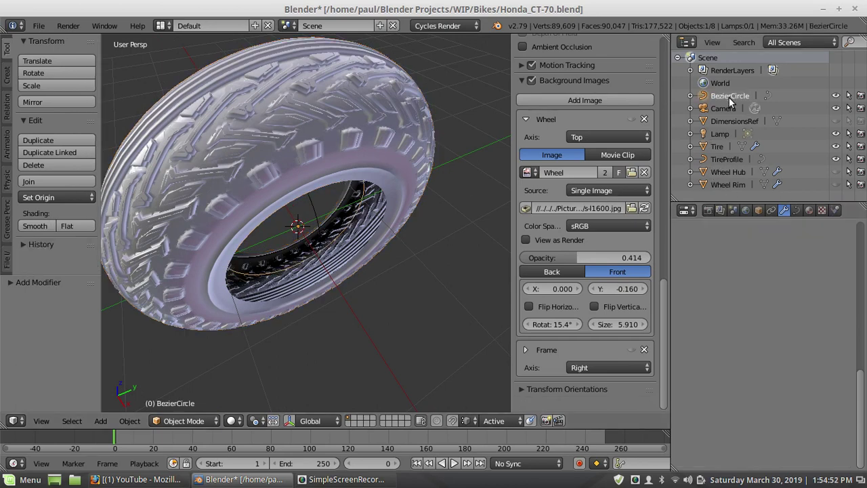
left_click(797, 210)
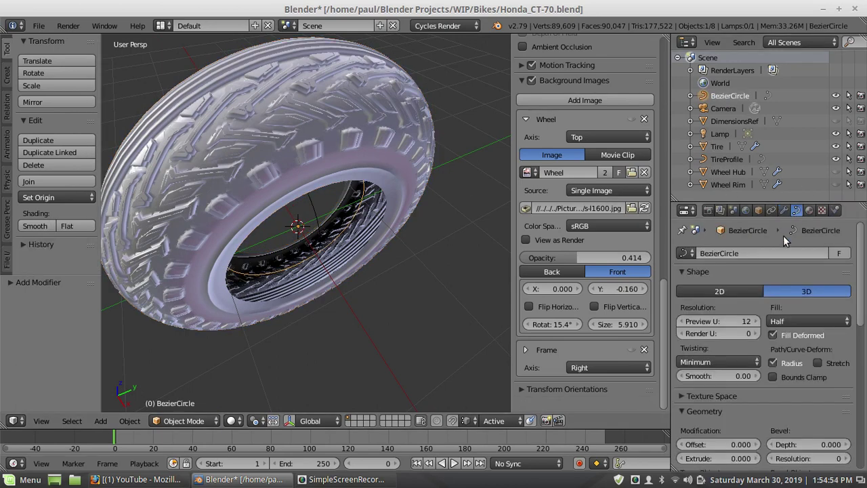
left_click(774, 376)
left_click(819, 363)
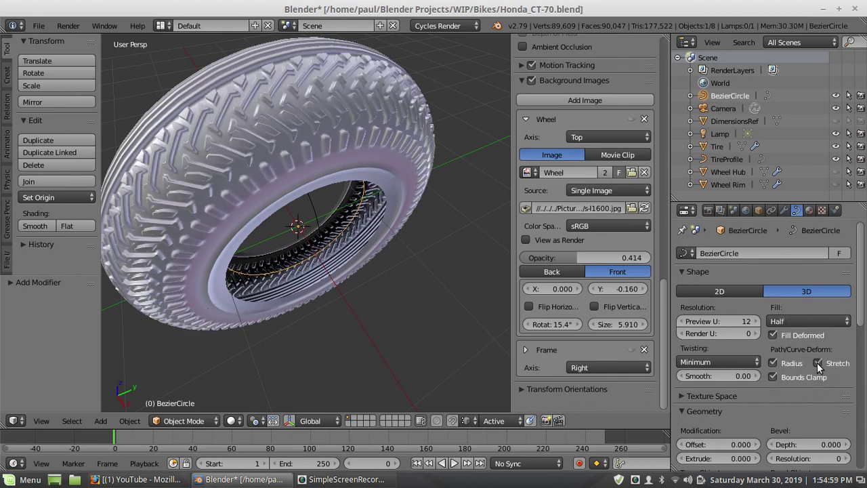
middle_click_drag(332, 169, 277, 139)
scroll(343, 222, "up", 4)
scroll(344, 222, "down", 4)
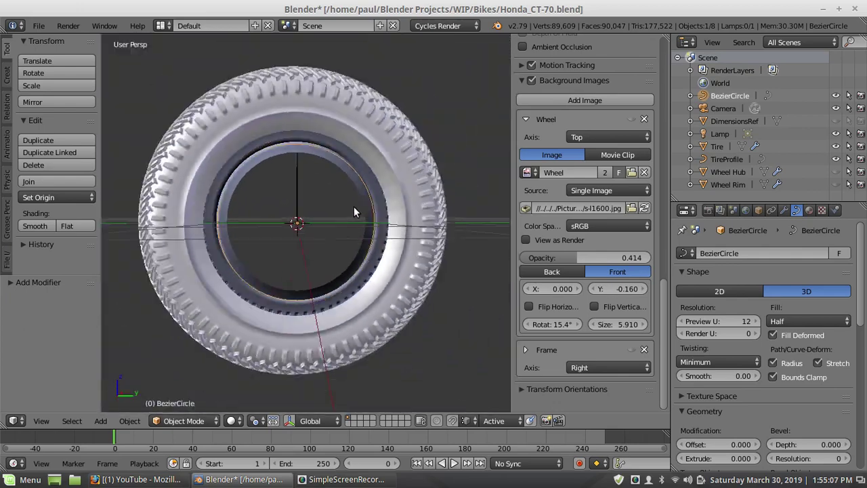
middle_click_drag(355, 209, 319, 149)
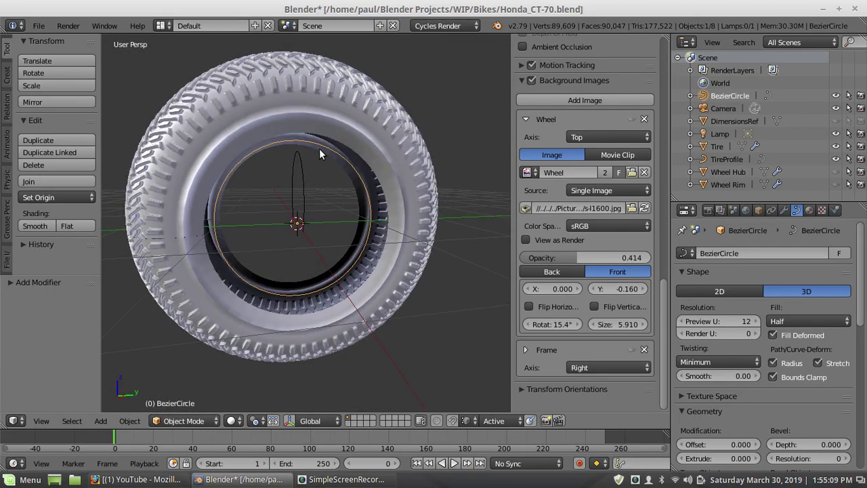
Scale the BezierCircle path up about 1.65 times to enlarge the tire
right_click(321, 144)
right_click(329, 148)
key("s")
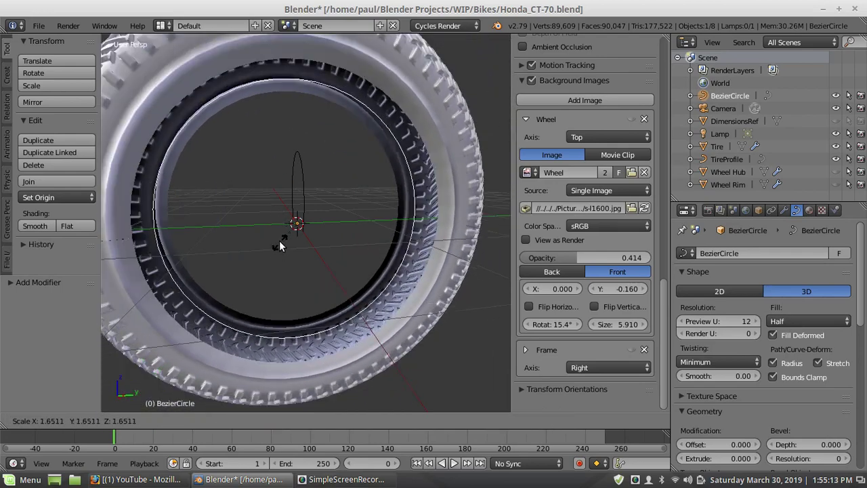
left_click(280, 246)
middle_click_drag(280, 246, 267, 132)
scroll(331, 162, "up", 5)
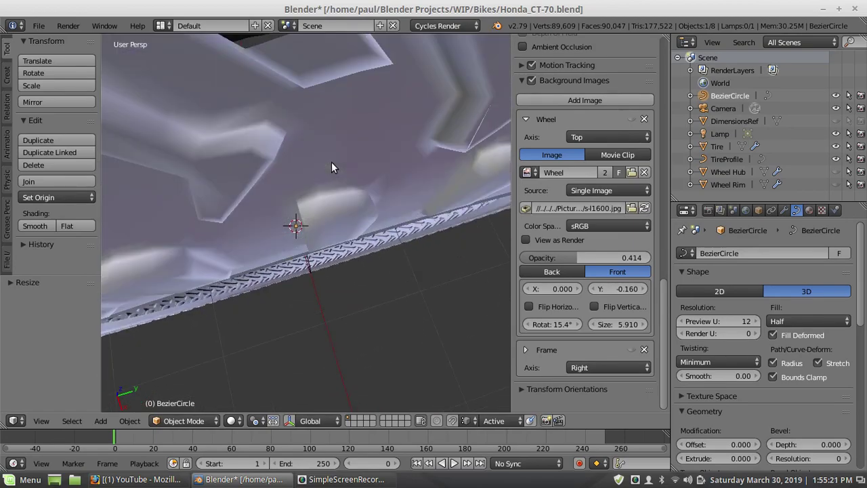
scroll(331, 167, "down", 5)
middle_click_drag(326, 197, 384, 64)
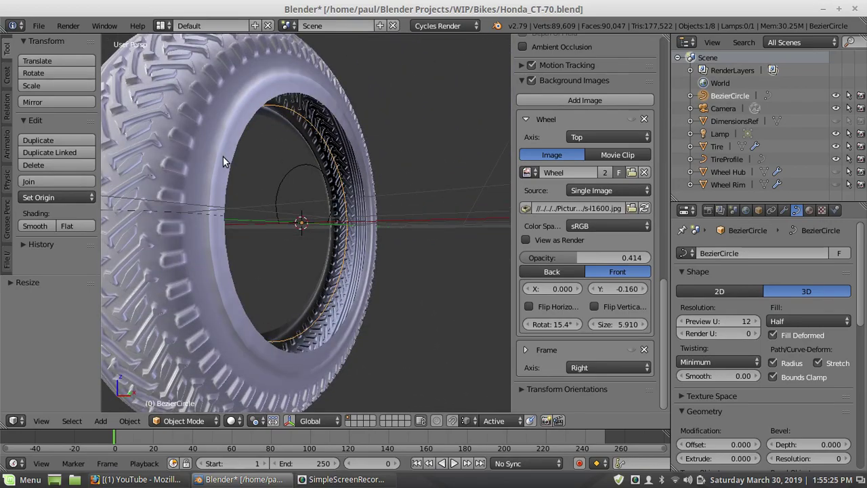
middle_click_drag(223, 156, 312, 178)
scroll(282, 158, "up", 3)
scroll(312, 178, "down", 5)
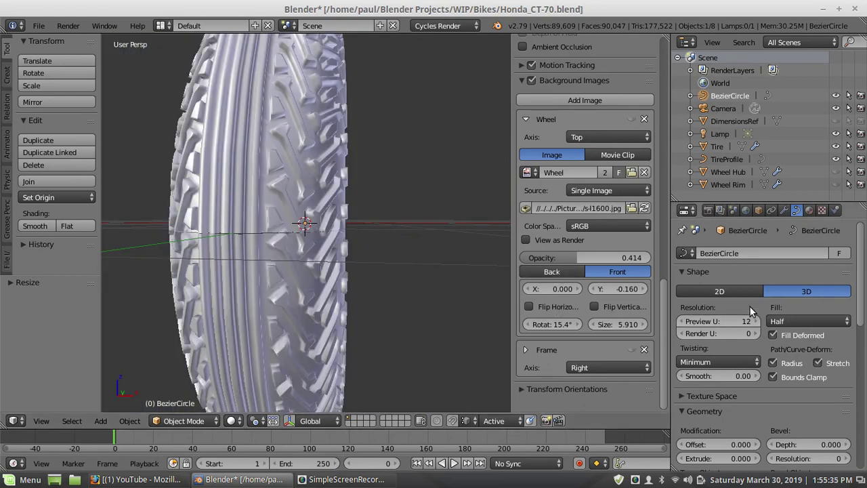
middle_click_drag(386, 254, 337, 256)
Select the Tire mesh and show its modifier settings
right_click(316, 171)
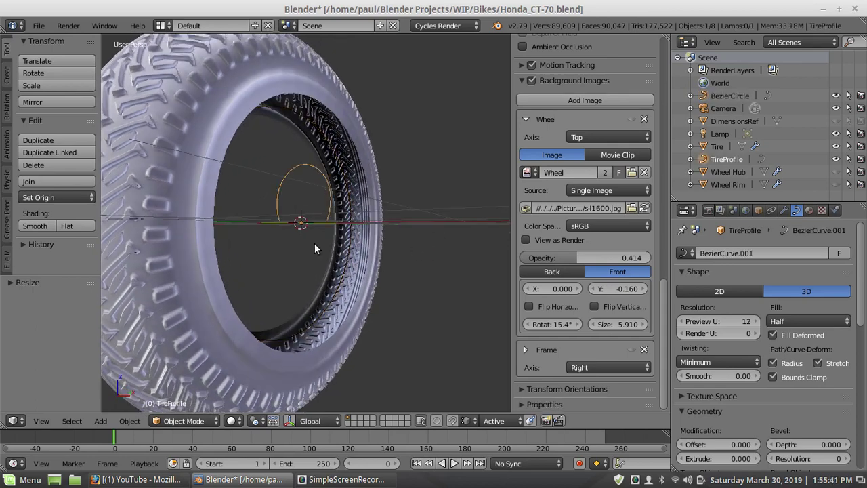
scroll(314, 243, "down", 3)
scroll(314, 243, "up", 3)
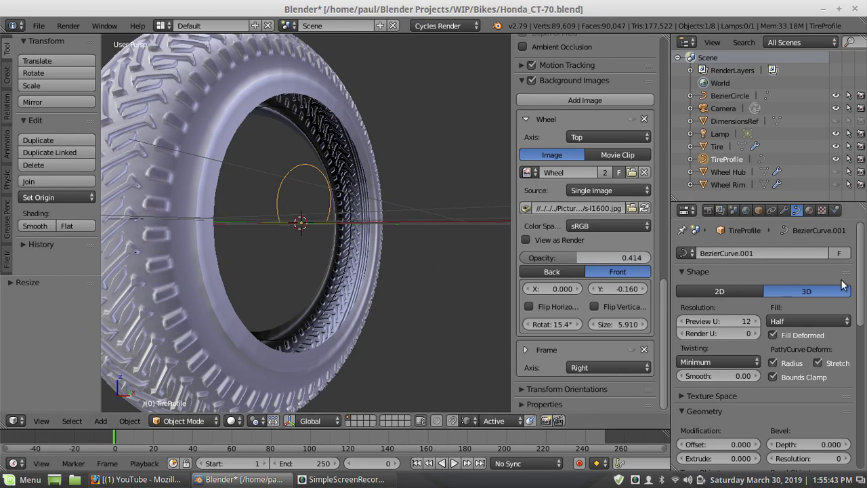
left_click(784, 210)
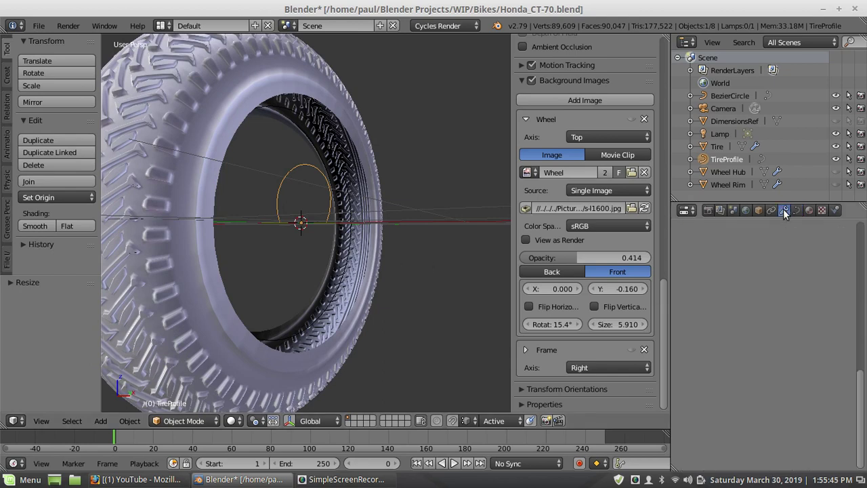
right_click(195, 128)
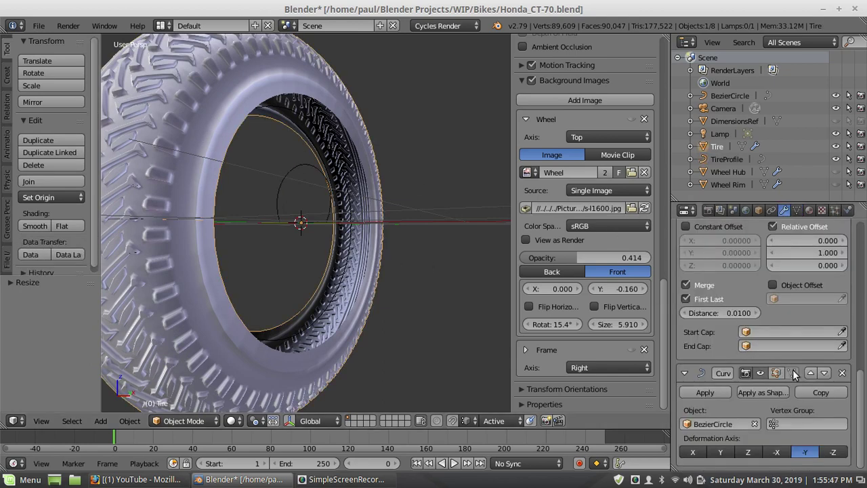
scroll(792, 373, "up", 5)
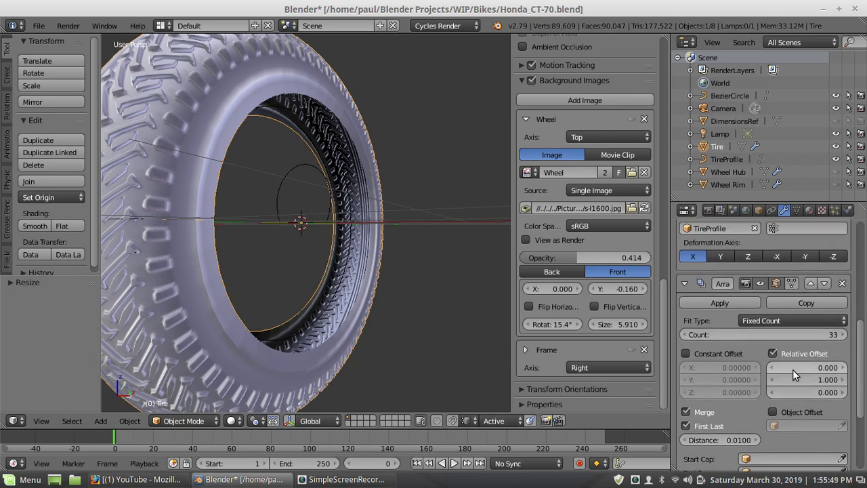
scroll(793, 369, "down", 1)
scroll(793, 369, "up", 2)
scroll(792, 369, "down", 2)
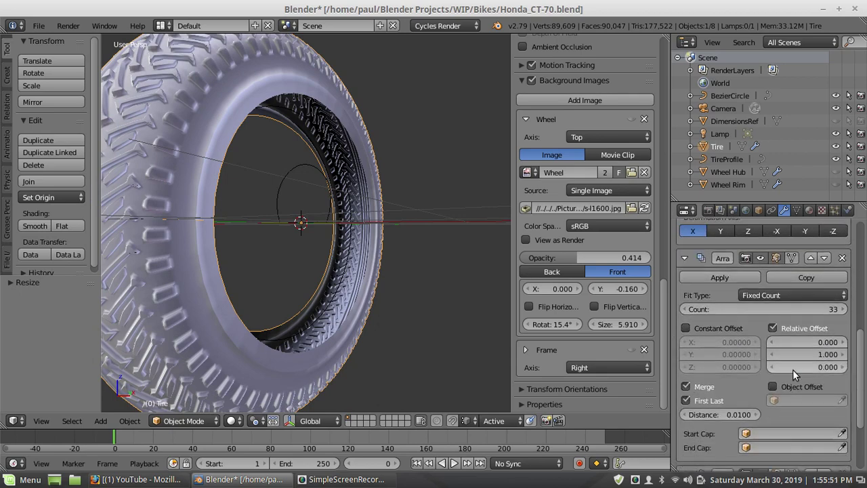
scroll(792, 369, "up", 5)
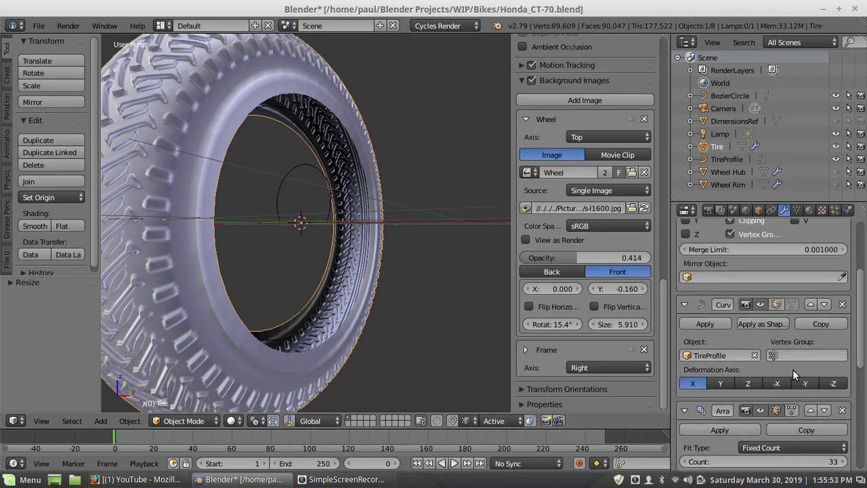
Move the Curve modifier below the Array modifier
left_click(826, 306)
middle_click_drag(206, 213, 271, 219)
scroll(278, 219, "up", 5)
scroll(278, 218, "down", 5)
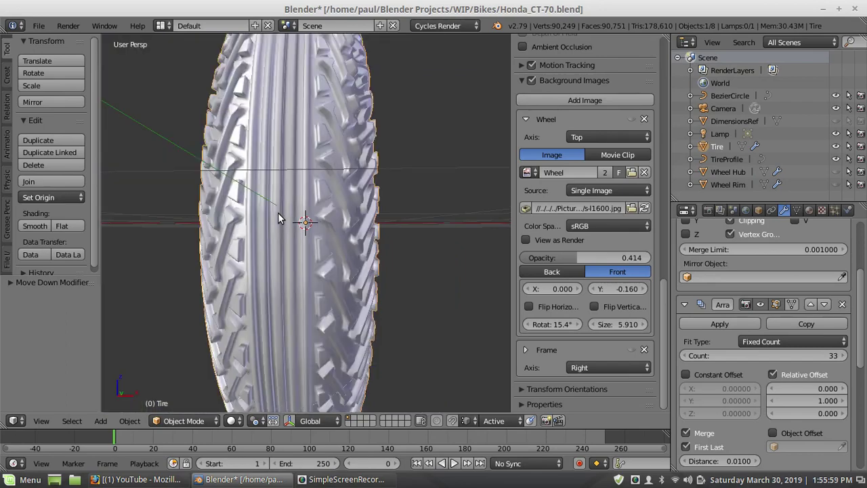
middle_click_drag(280, 217, 216, 231)
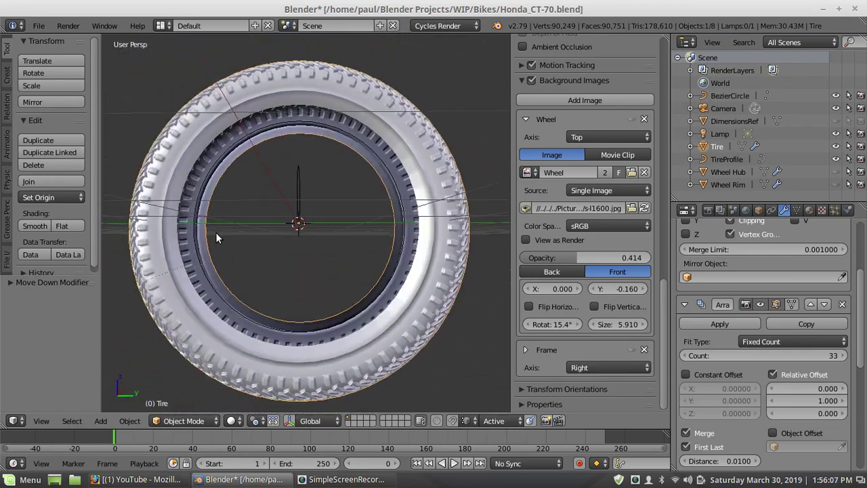
middle_click_drag(418, 251, 263, 234)
scroll(377, 248, "up", 3)
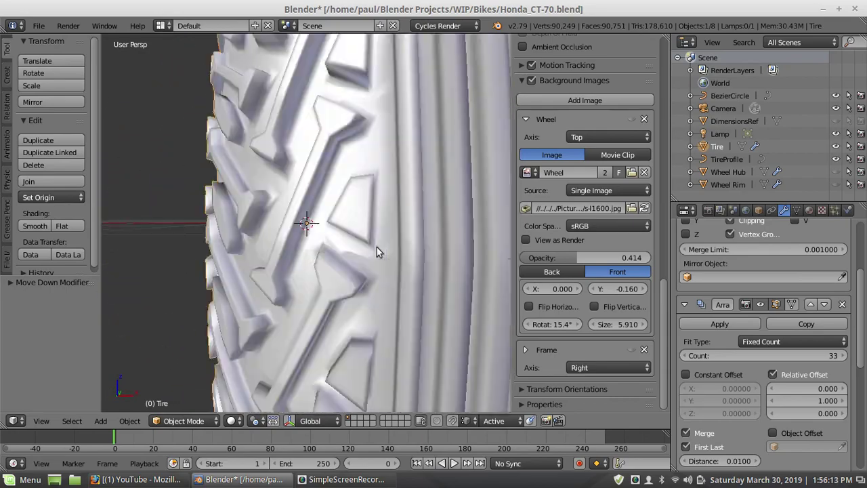
middle_click_drag(424, 246, 359, 252)
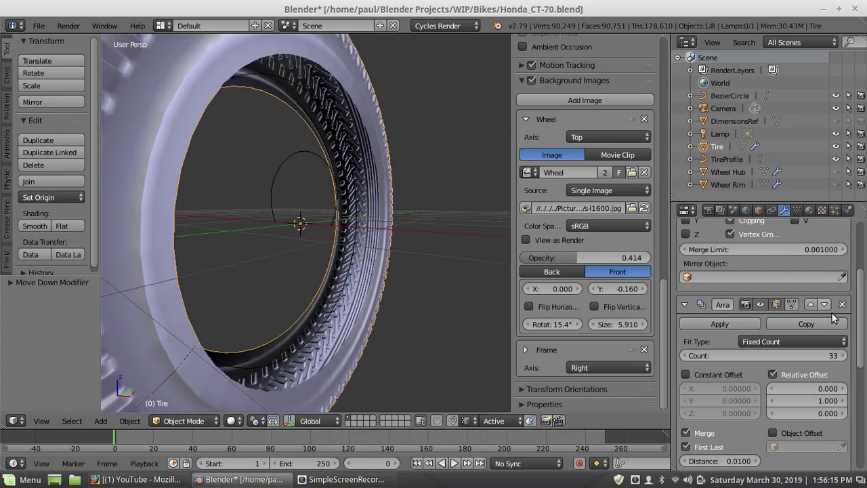
scroll(792, 302, "down", 2)
Add a Subdivision Surface modifier to the Tire's modifier stack to smooth the tread
scroll(792, 303, "up", 5)
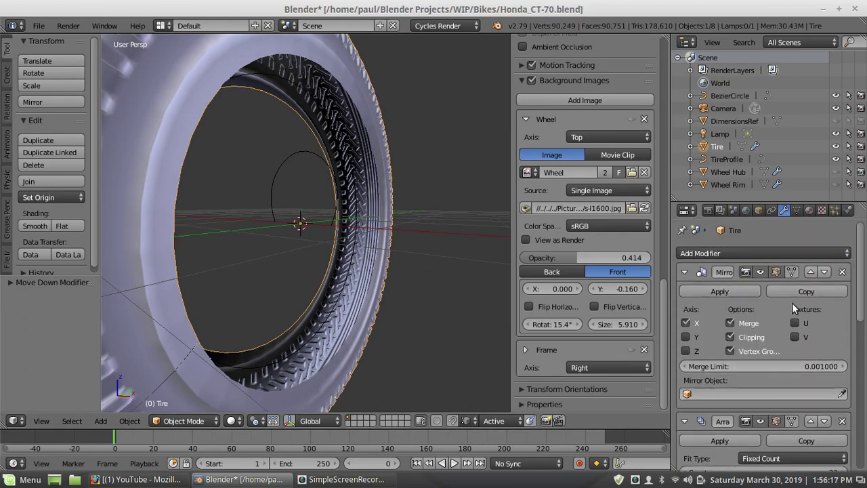
left_click(737, 248)
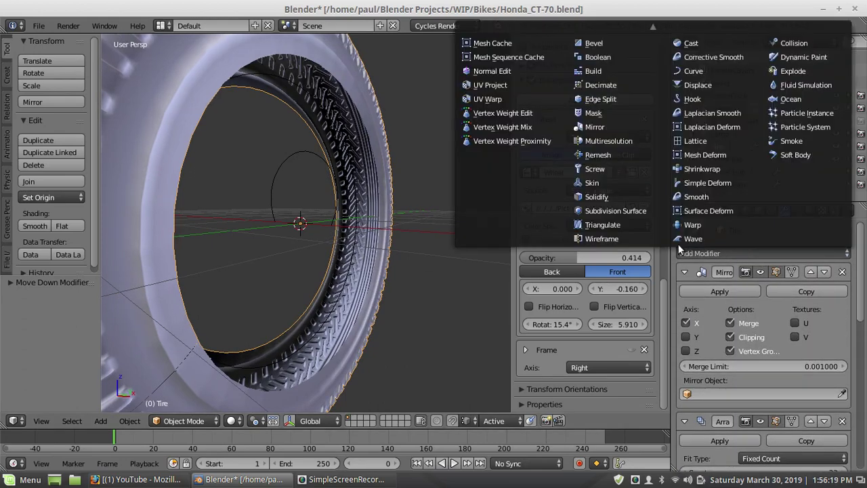
left_click(630, 214)
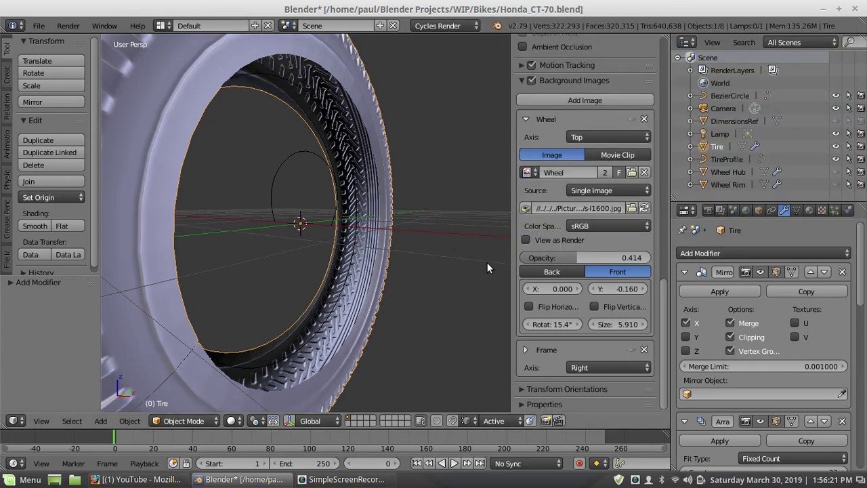
scroll(419, 243, "down", 4)
middle_click_drag(418, 243, 325, 199)
scroll(354, 211, "down", 3)
scroll(357, 215, "up", 3)
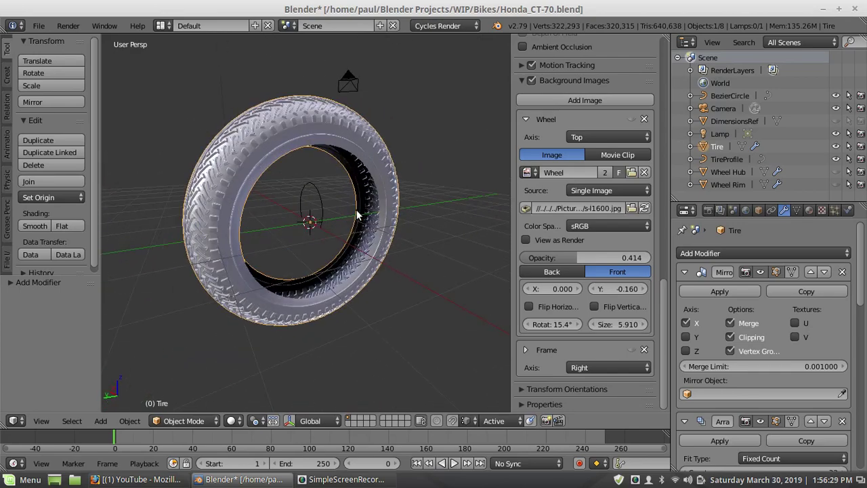
scroll(337, 204, "down", 2)
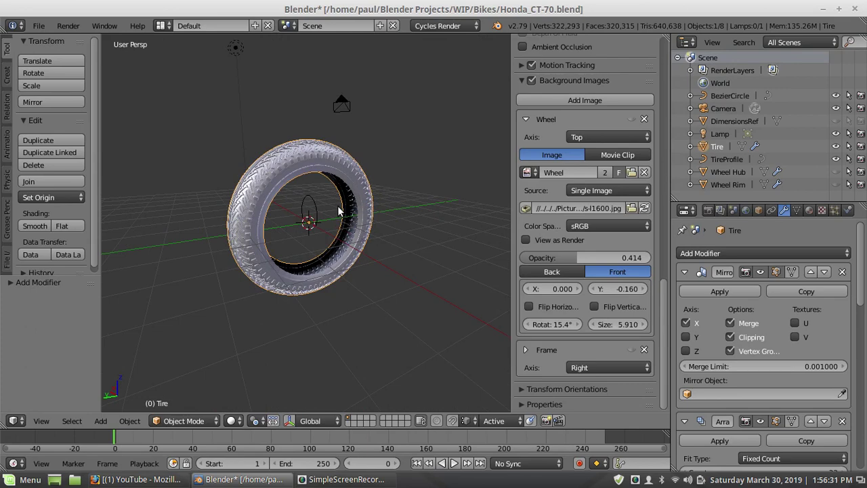
scroll(366, 205, "up", 2)
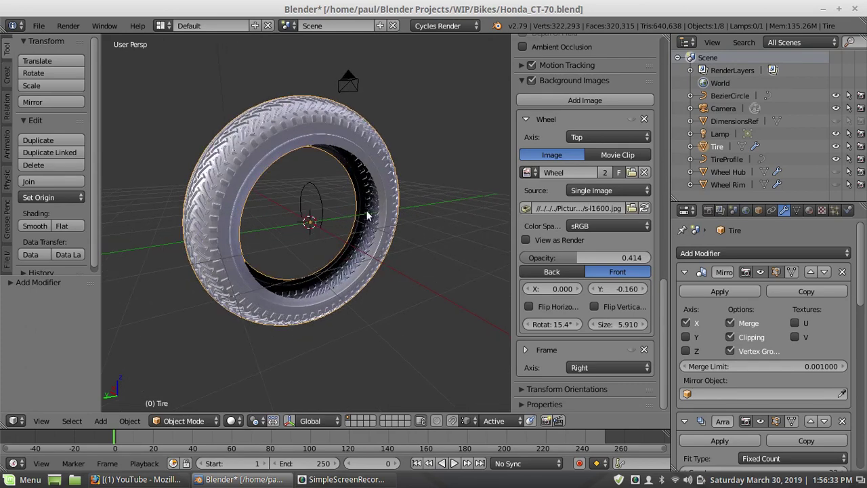
Select the TireProfile curve, BezierCircle path and Tire mesh together
right_click(321, 201)
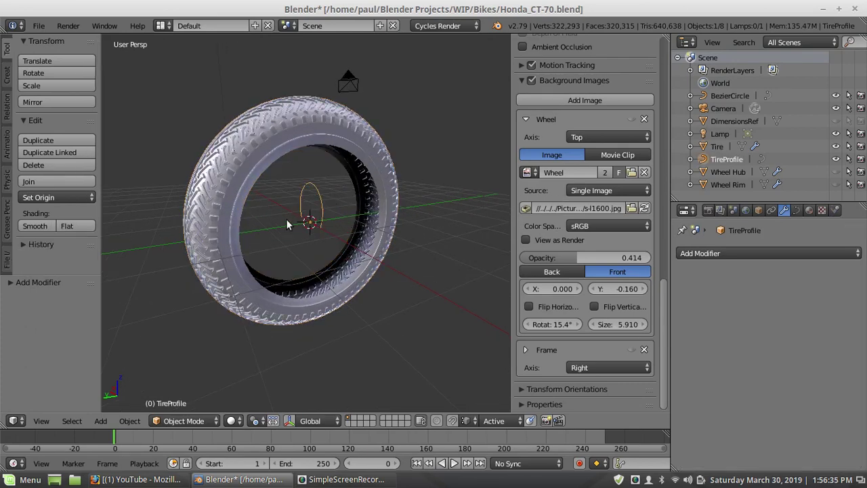
middle_click_drag(298, 190, 340, 197)
scroll(312, 174, "up", 4)
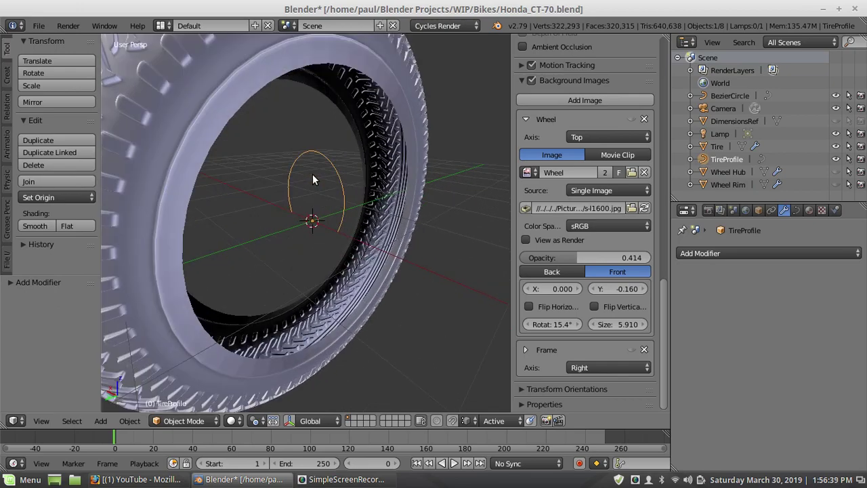
scroll(313, 174, "down", 2)
middle_click_drag(356, 199, 313, 170)
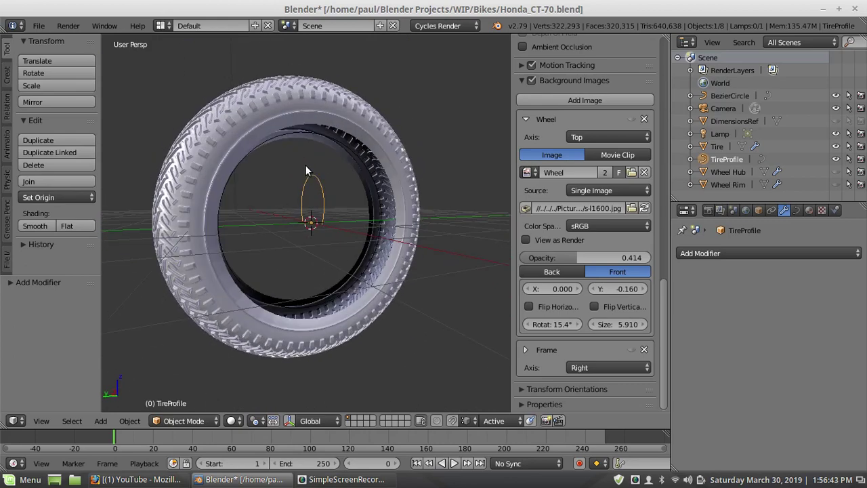
right_click(281, 134, "shift")
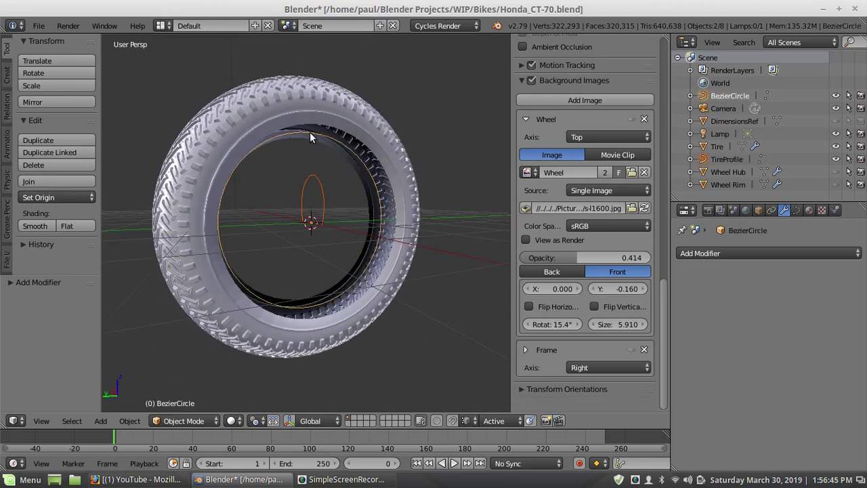
right_click(357, 121, "shift")
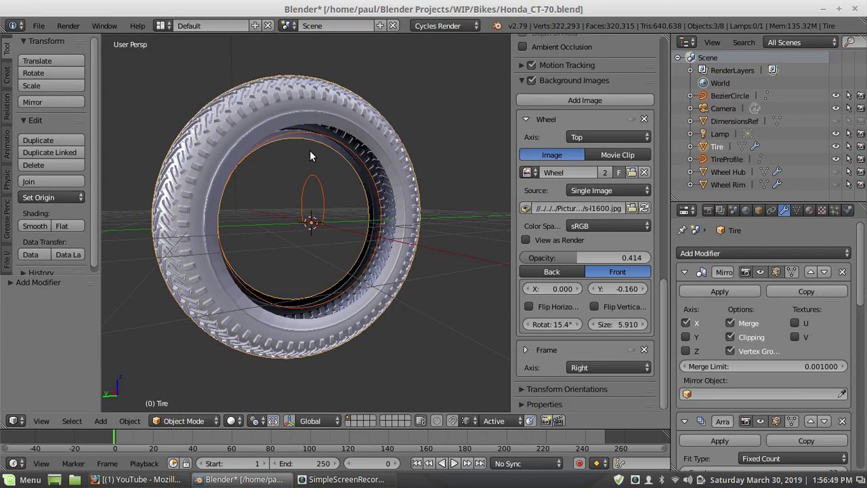
middle_click_drag(310, 151, 337, 161)
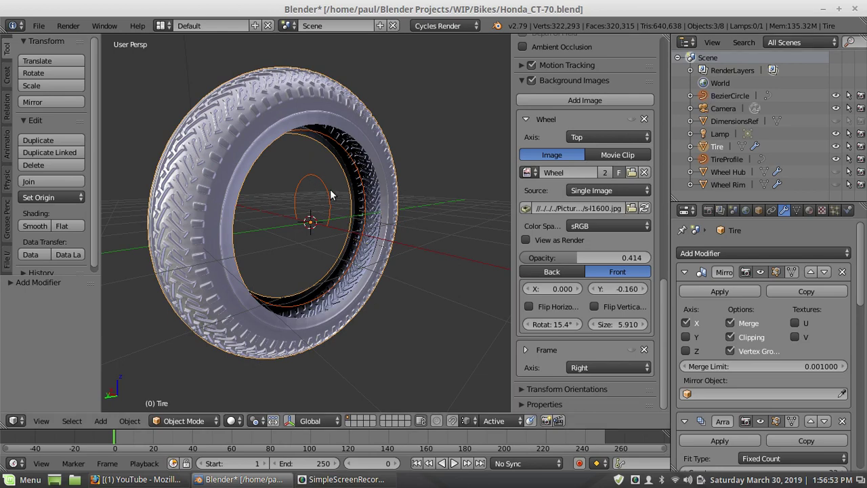
scroll(332, 210, "down", 4)
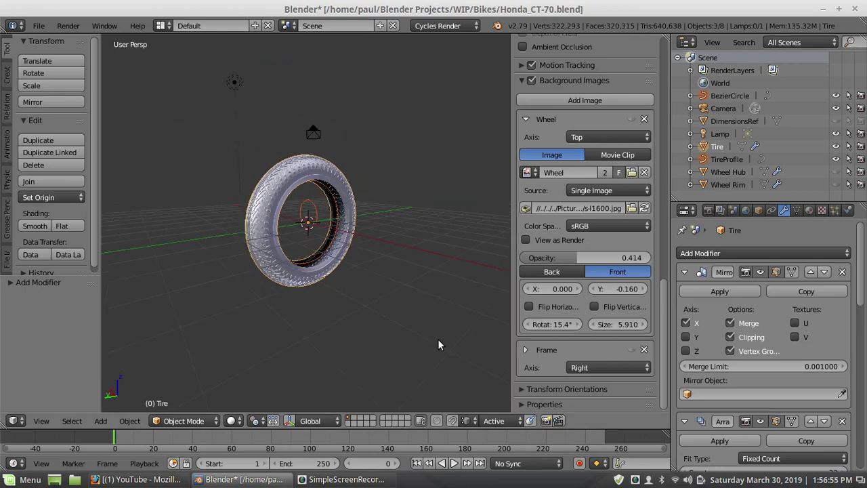
Move them to an empty layer, display only that layer, and select just the tire
key("m")
left_click(542, 369)
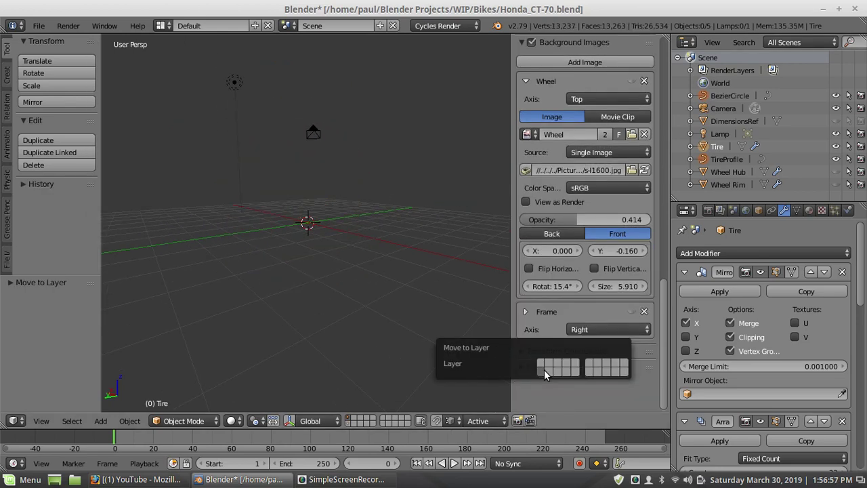
left_click(350, 424)
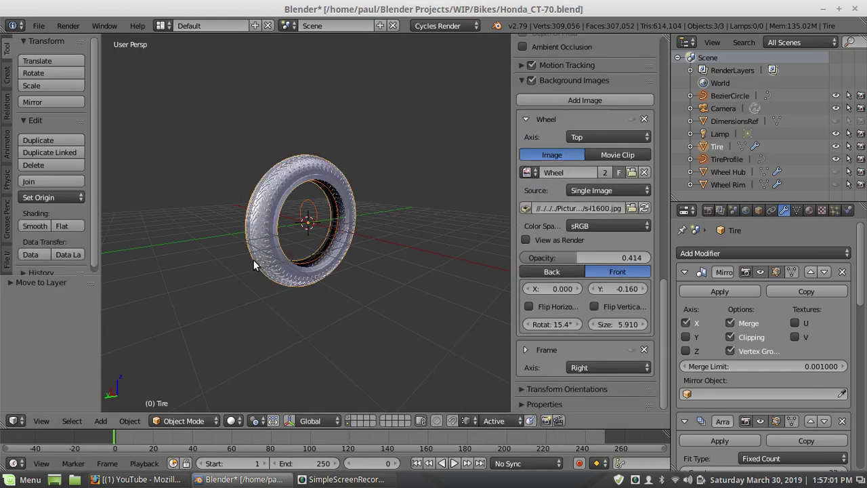
scroll(255, 260, "up", 3)
middle_click_drag(242, 215, 268, 234)
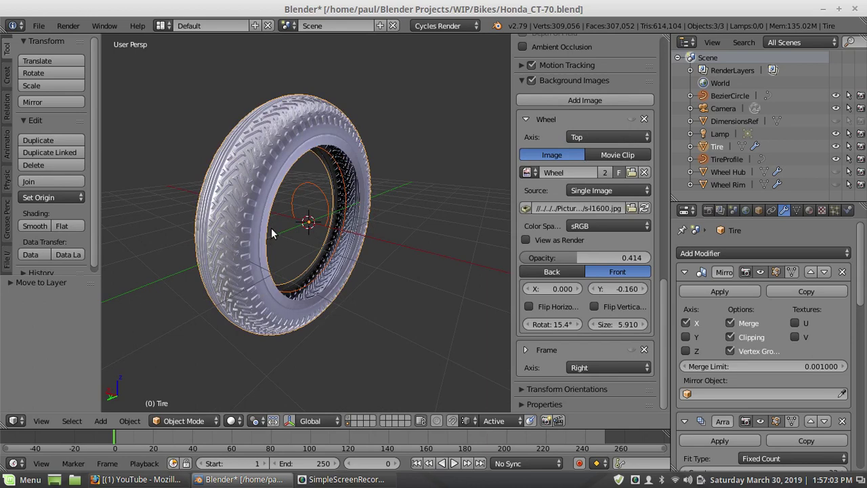
scroll(271, 234, "down", 1)
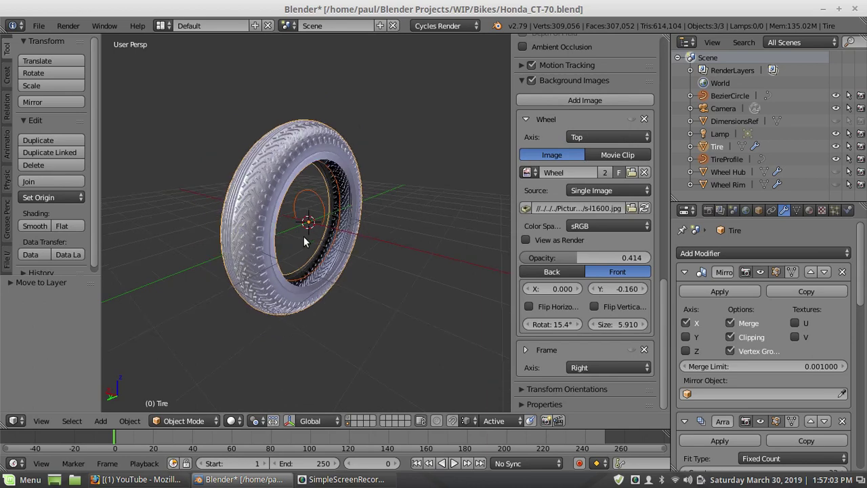
right_click(264, 235)
right_click(259, 255)
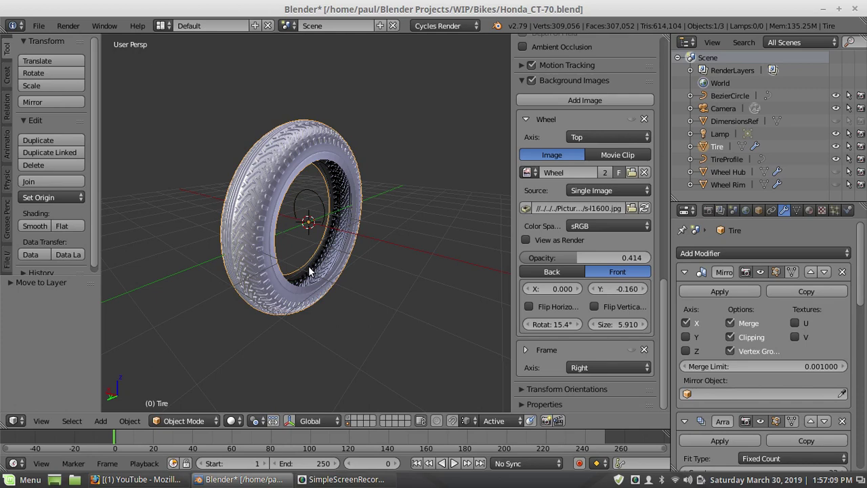
Duplicate the tire into Tire.001
key("shift+d")
right_click(332, 250)
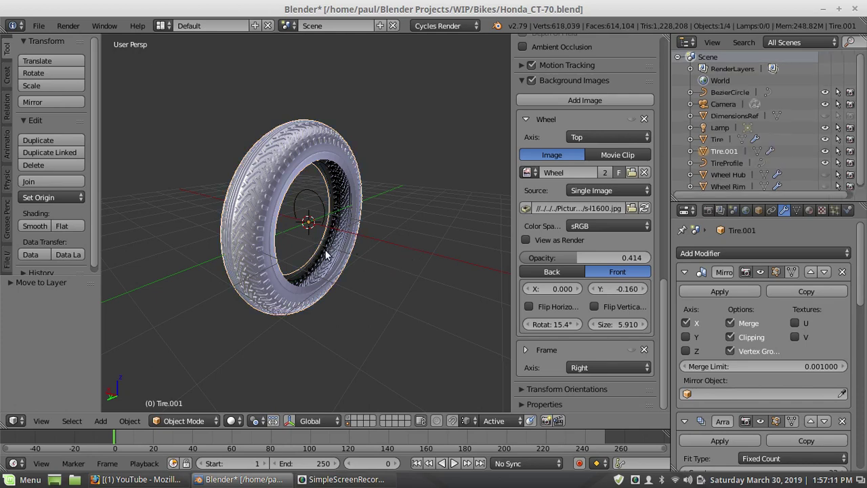
key("g")
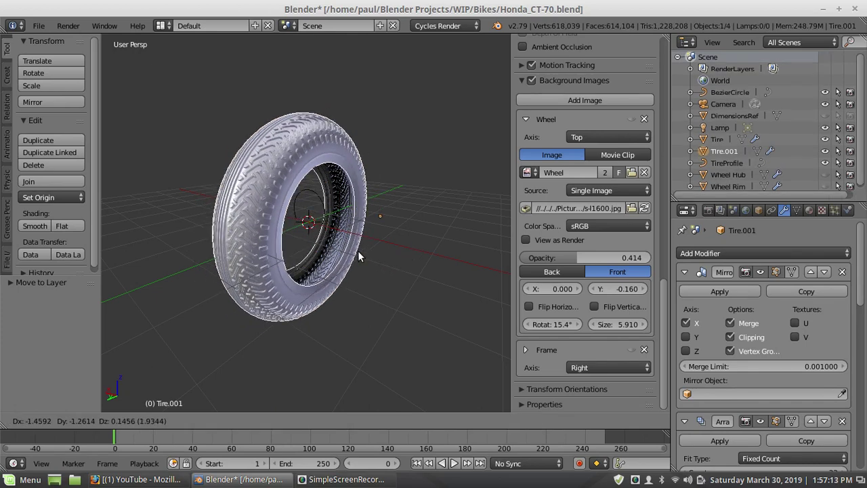
left_click(380, 268)
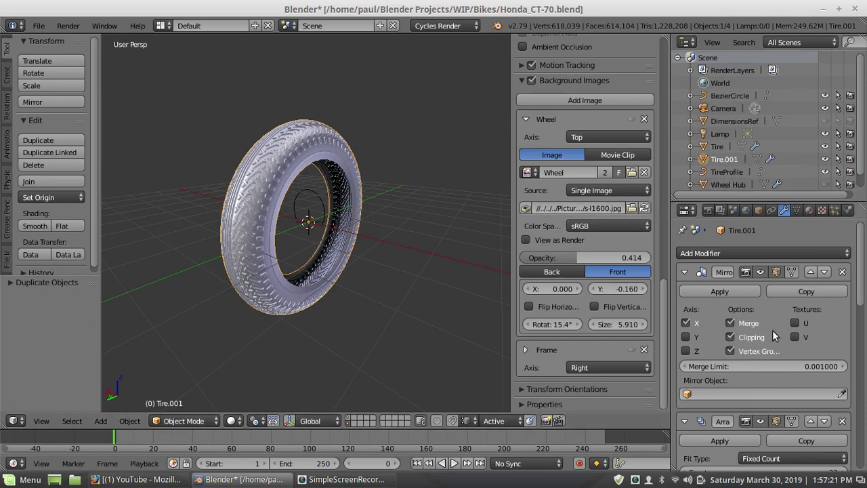
Apply the copy's Mirror, Array and Curve modifiers and remove Subdivision Surface
scroll(731, 329, "down", 8)
scroll(732, 329, "up", 7)
scroll(731, 329, "down", 10)
scroll(731, 330, "up", 12)
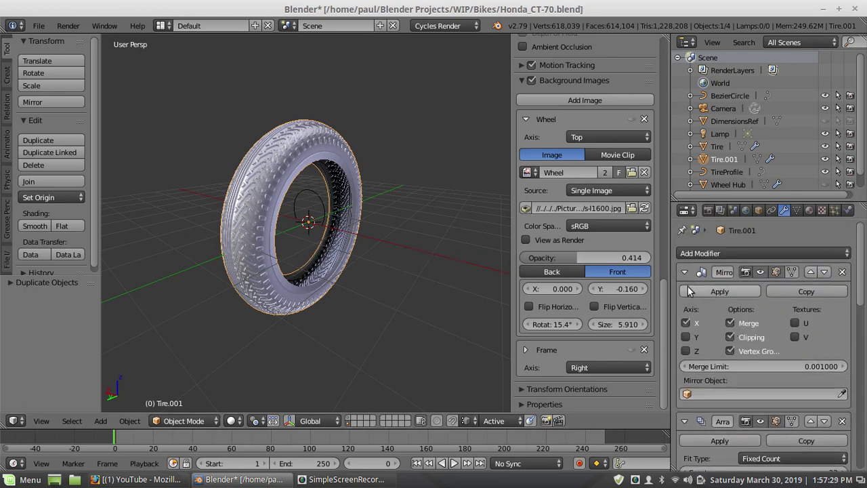
left_click(710, 291)
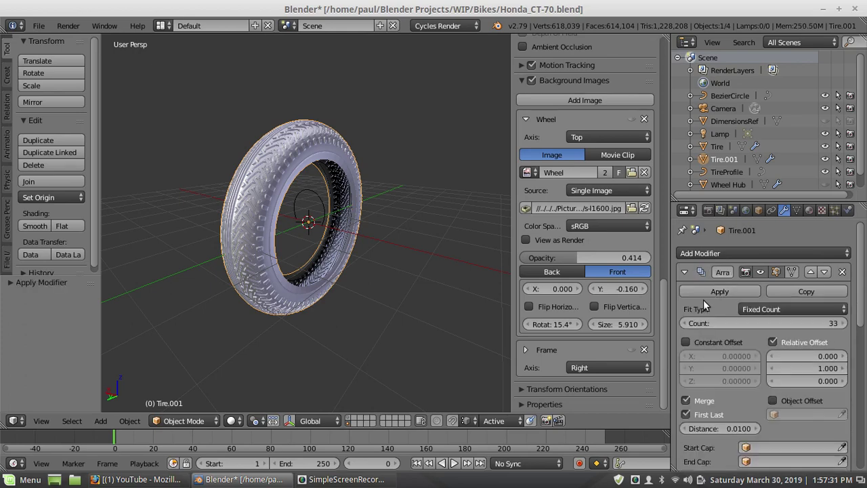
left_click(716, 288)
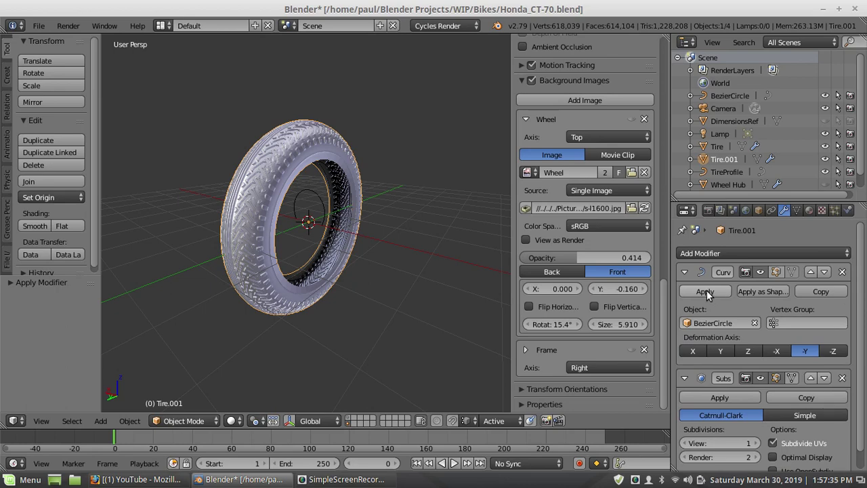
left_click(706, 291)
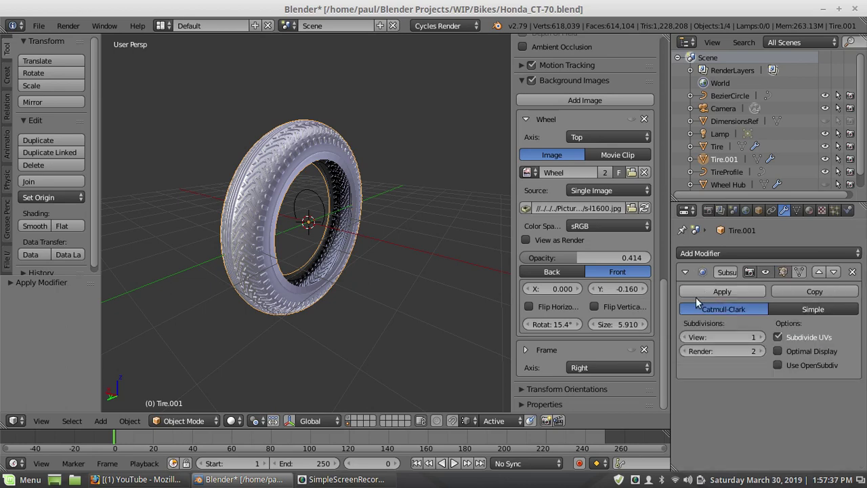
left_click(852, 271)
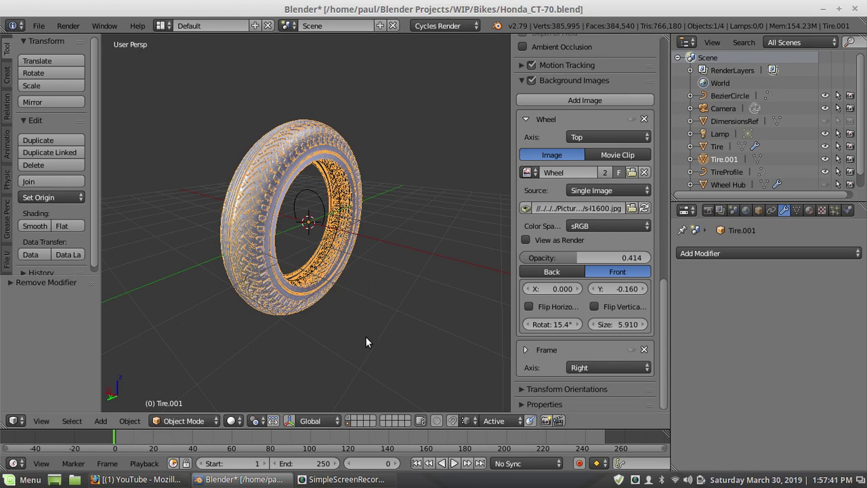
Move Tire.001 to layer 1 and display layer 1
key("m")
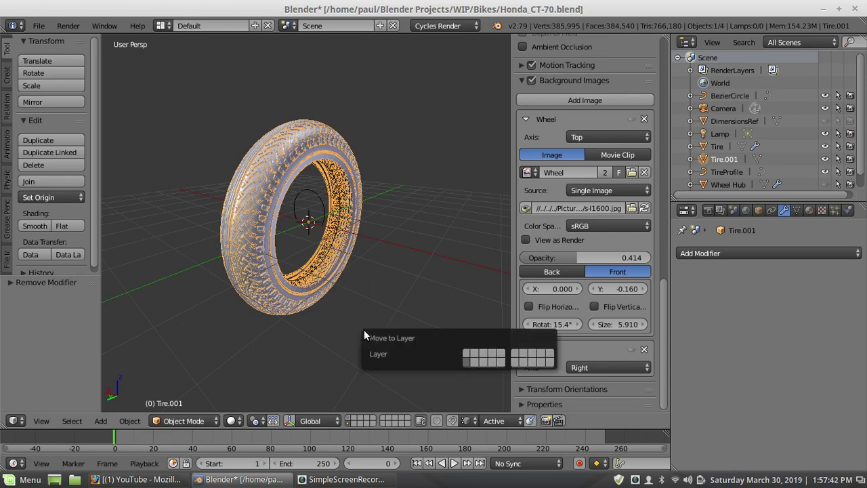
left_click(469, 357)
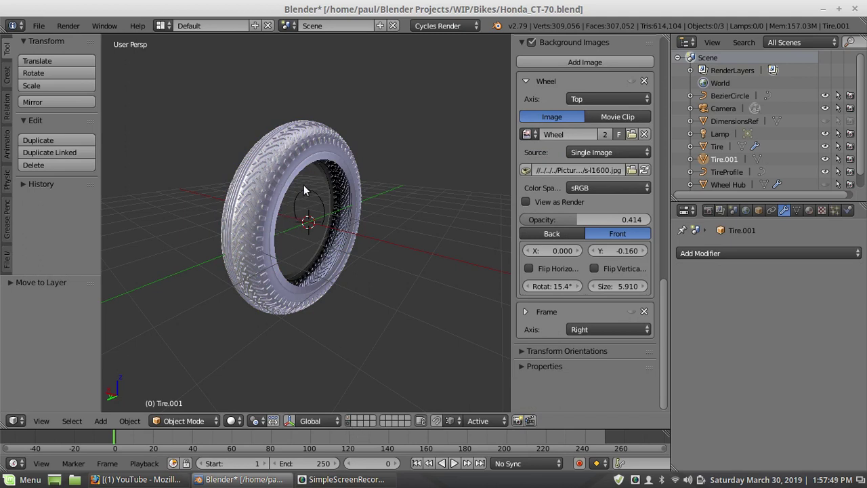
left_click(349, 420)
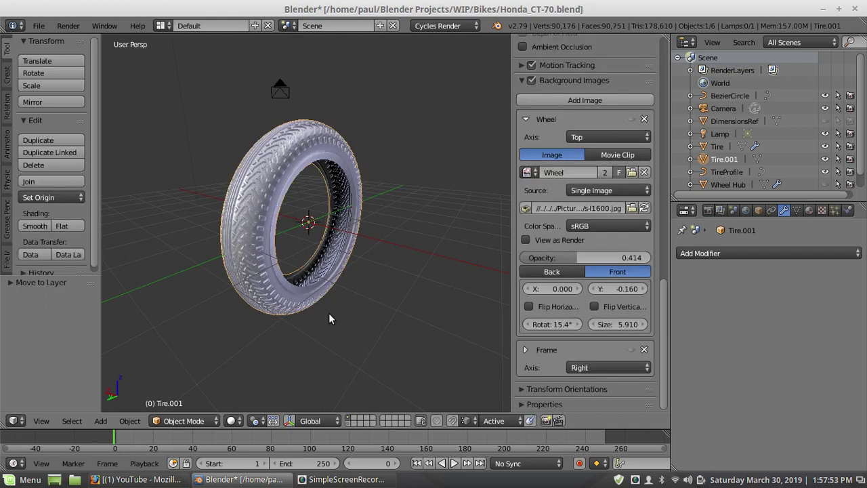
Unhide the Wheel Hub and Wheel Rim in the Outliner, leaving DimensionsRef hidden
left_click(825, 185)
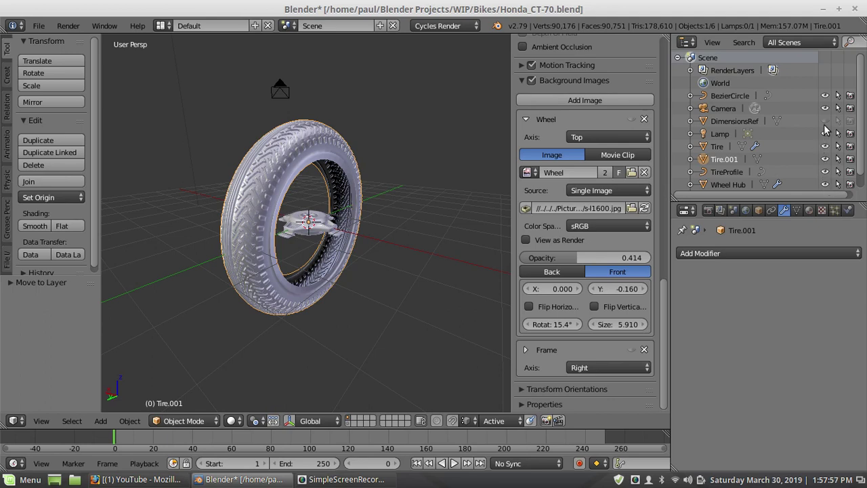
left_click(825, 121)
left_click(825, 121)
scroll(828, 154, "down", 1)
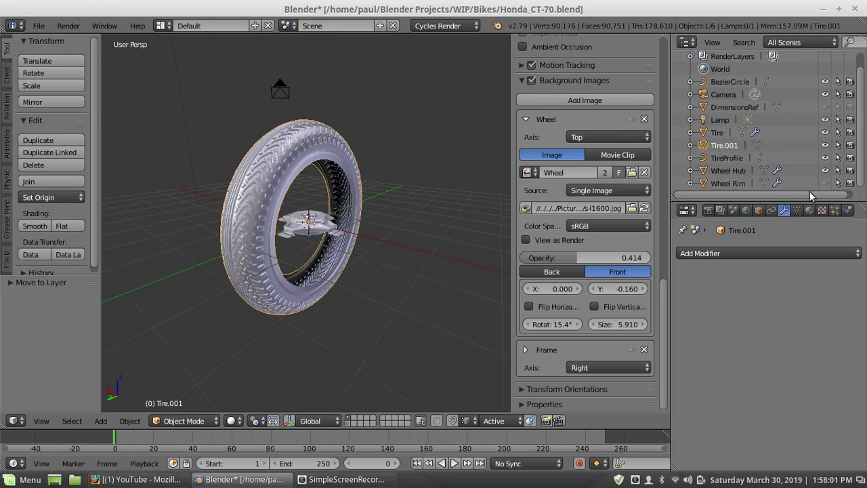
left_click(825, 183)
middle_click_drag(349, 128, 307, 129)
scroll(307, 128, "up", 1)
scroll(307, 129, "up", 2)
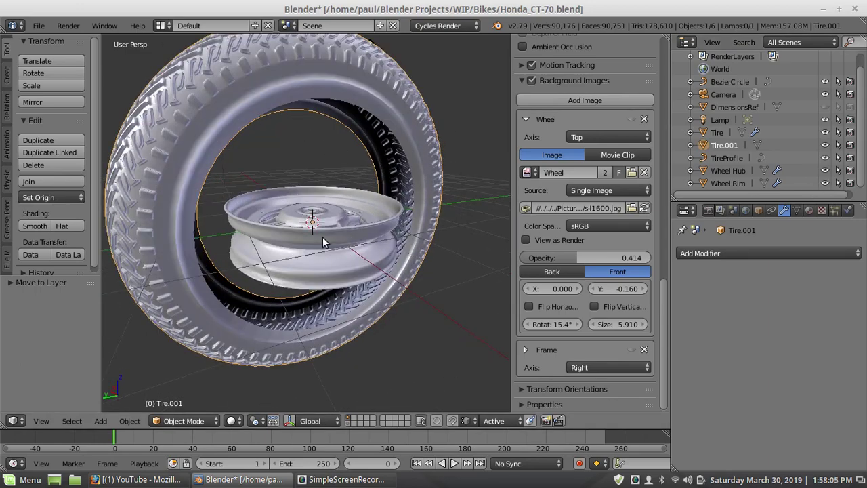
middle_click_drag(267, 227, 327, 243)
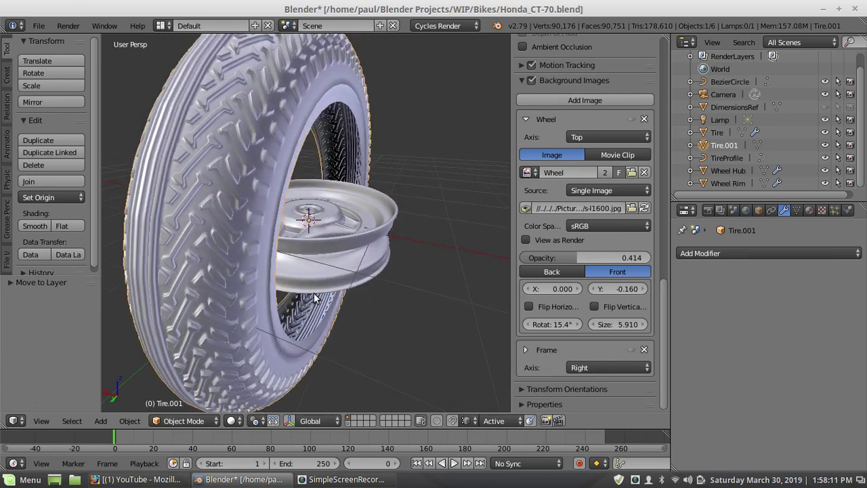
key("r")
type("y")
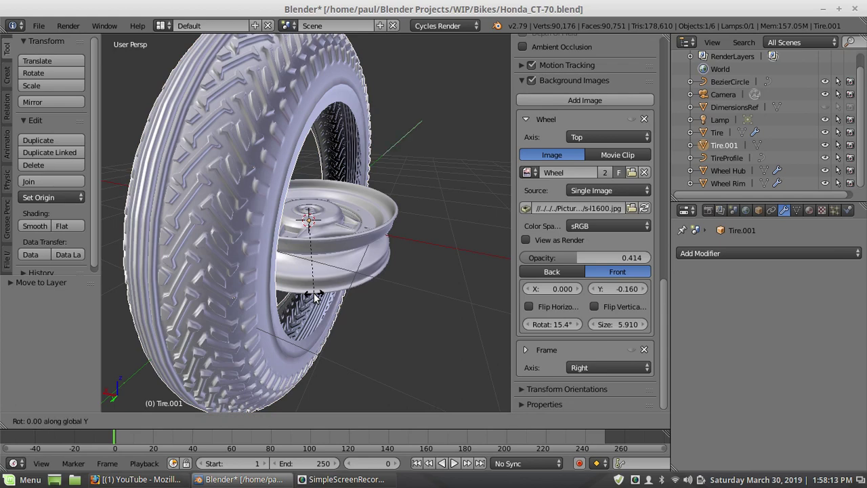
type("90")
key("Return")
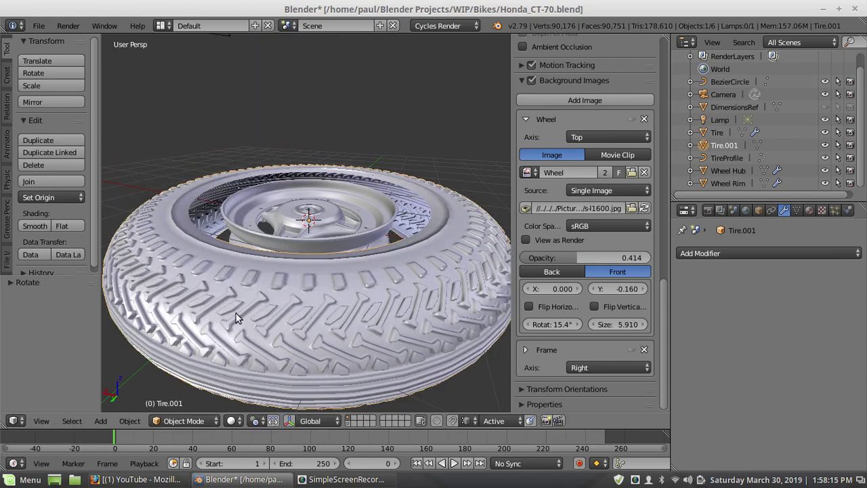
key("s")
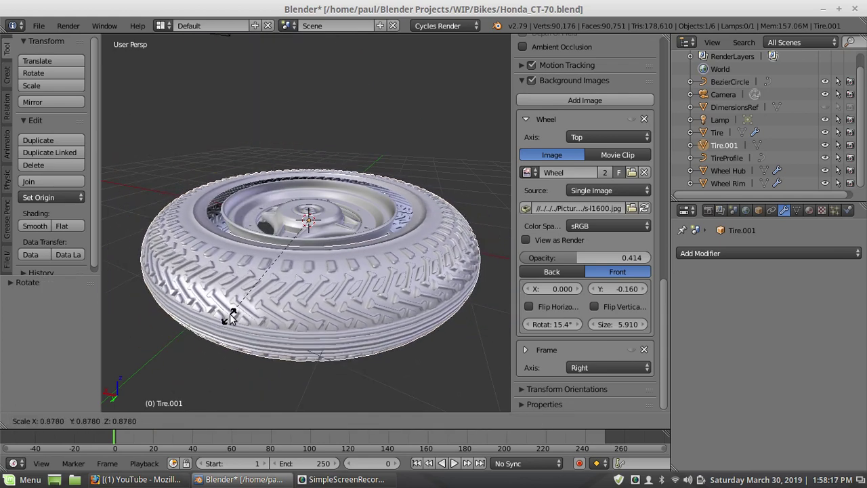
left_click(245, 310)
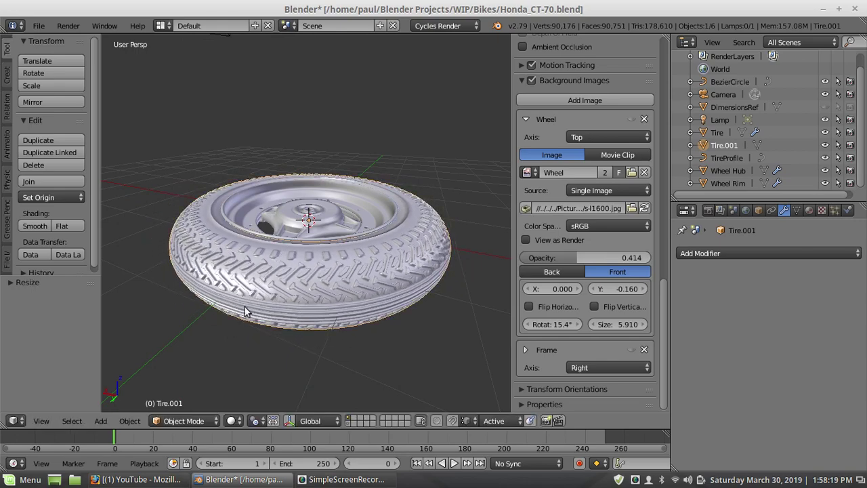
scroll(292, 328, "up", 6)
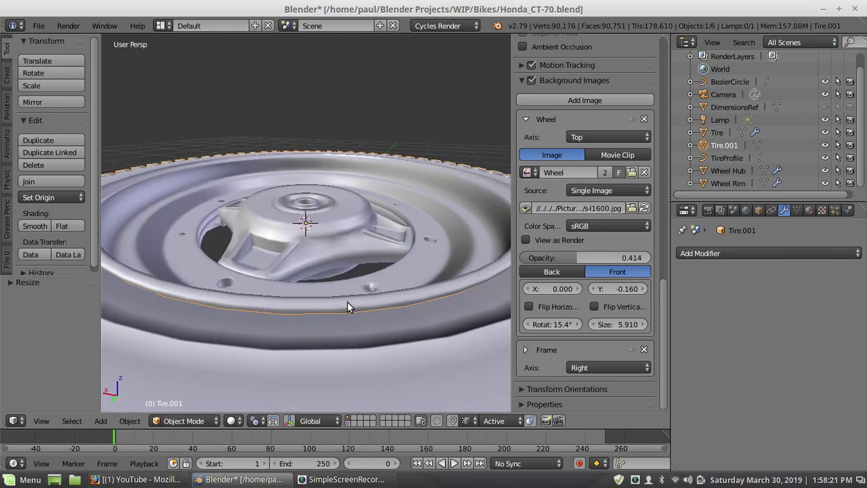
middle_click_drag(375, 296, 341, 265)
scroll(293, 317, "down", 5)
scroll(337, 270, "up", 2)
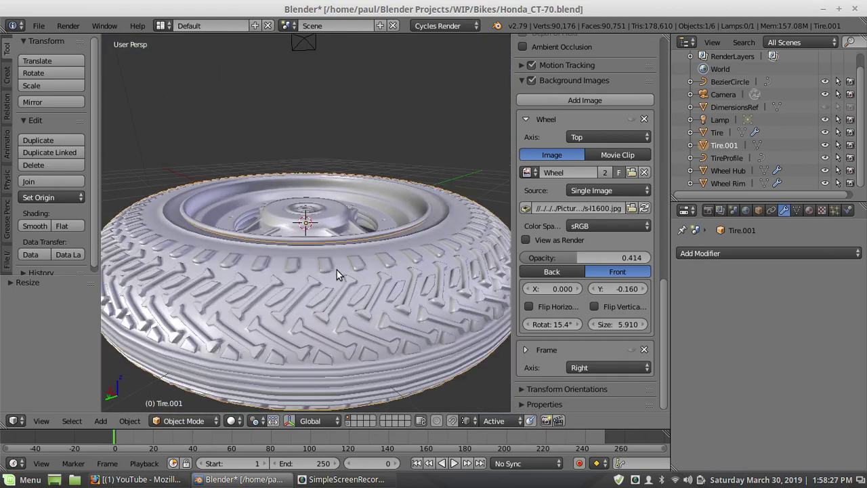
key("s")
key("z")
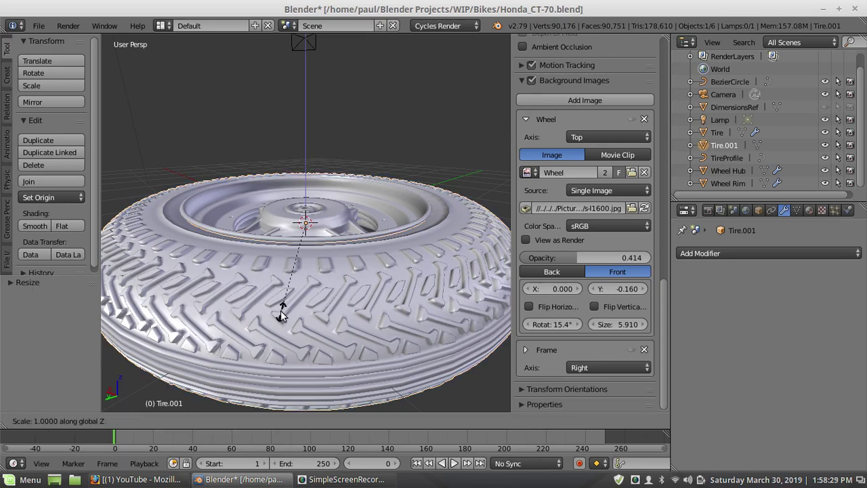
left_click(251, 383)
middle_click_drag(252, 377, 293, 352)
scroll(288, 314, "up", 4)
scroll(299, 300, "up", 2)
scroll(337, 272, "down", 5)
scroll(332, 256, "down", 3)
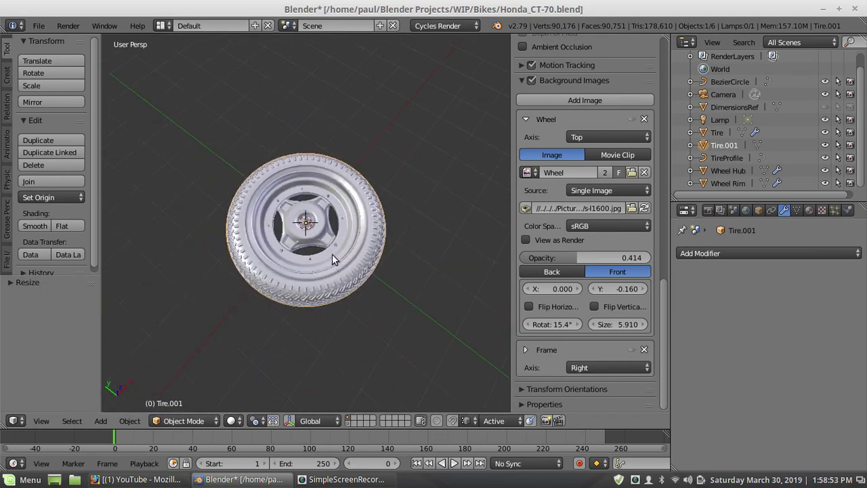
mouse_move(339, 174)
middle_mouse_down()
mouse_move(315, 308)
mouse_move(330, 207)
mouse_move(345, 178)
middle_mouse_up()
scroll(317, 237, "up", 2)
scroll(317, 237, "up", 3)
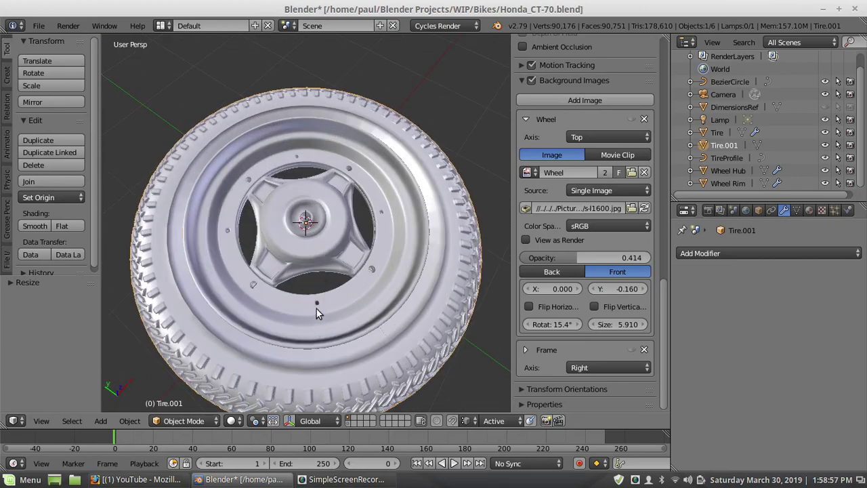
middle_click_drag(317, 309, 291, 245)
middle_click_drag(282, 331, 276, 308)
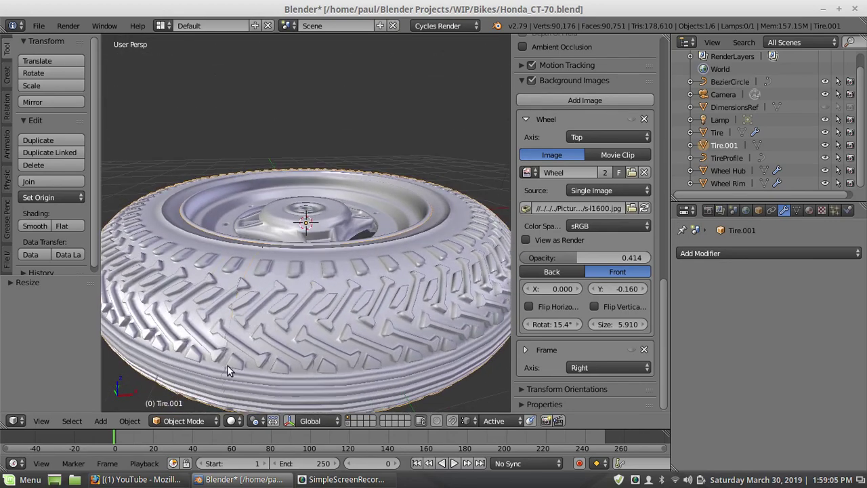
middle_click_drag(255, 287, 246, 263)
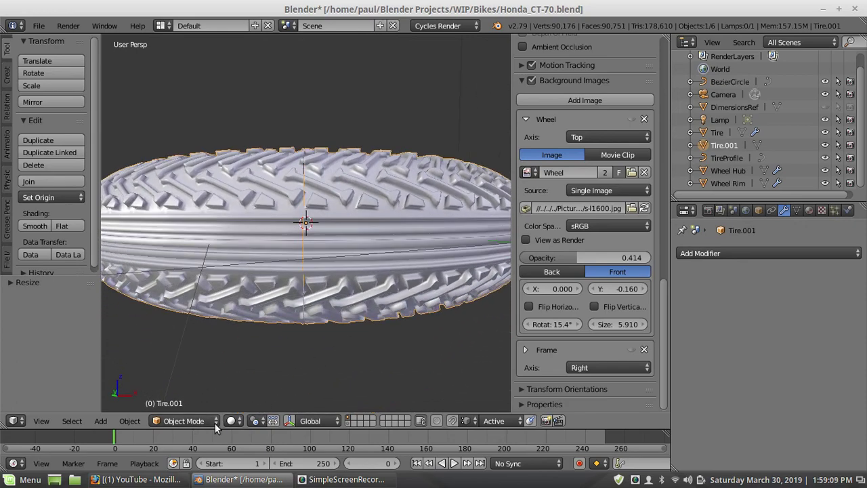
Switch Tire.001 into Edit Mode and deselect all vertices
left_click(184, 421)
left_click(190, 392)
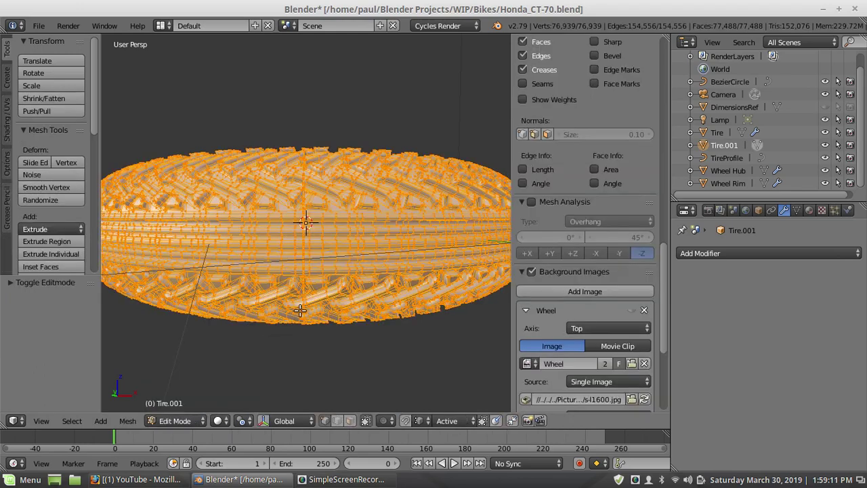
key("a")
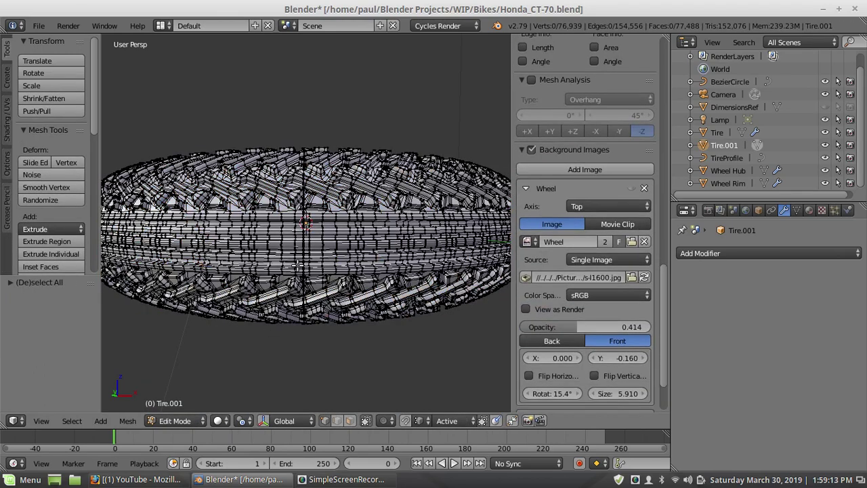
Select one vertex, frame it, and inspect the seam where the tread ends meet
right_click(305, 263)
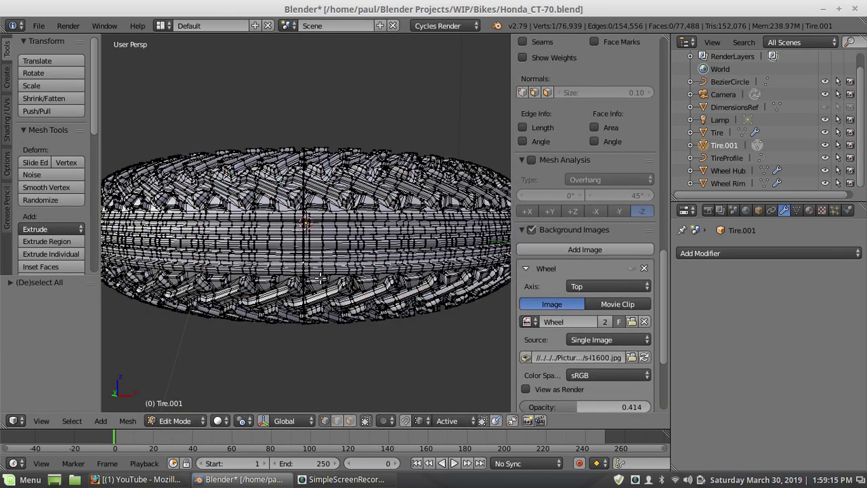
key("KP_Decimal")
scroll(320, 277, "down", 3)
middle_click_drag(320, 277, 325, 173)
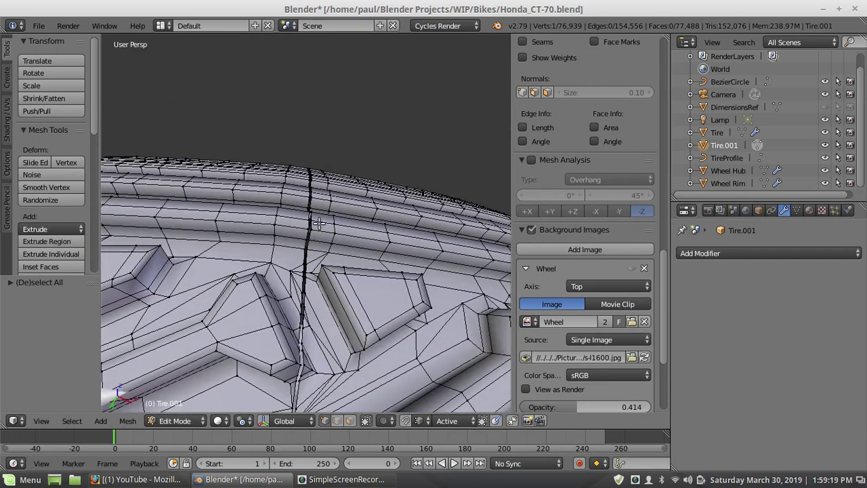
middle_click_drag(319, 225, 324, 194)
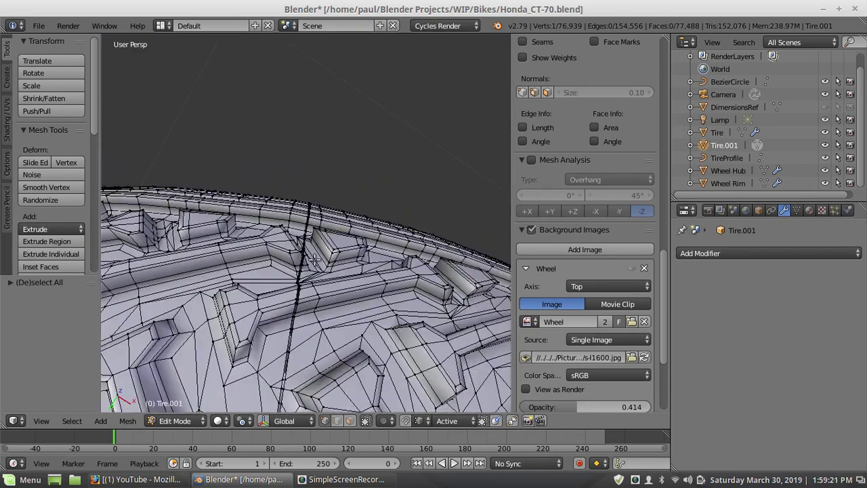
middle_click_drag(314, 259, 308, 239)
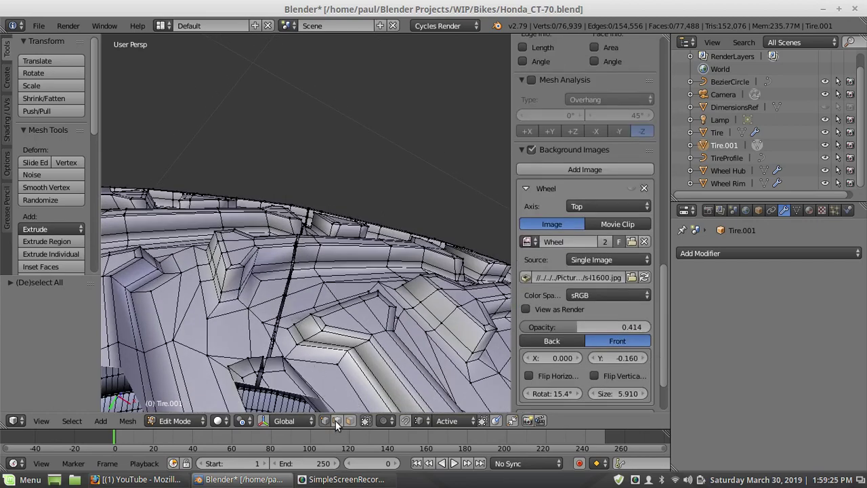
scroll(287, 293, "down", 4)
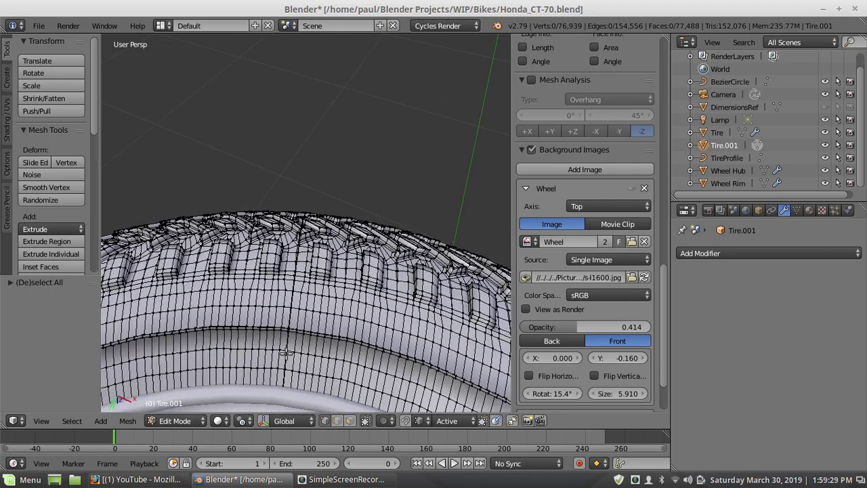
scroll(311, 344, "up", 5)
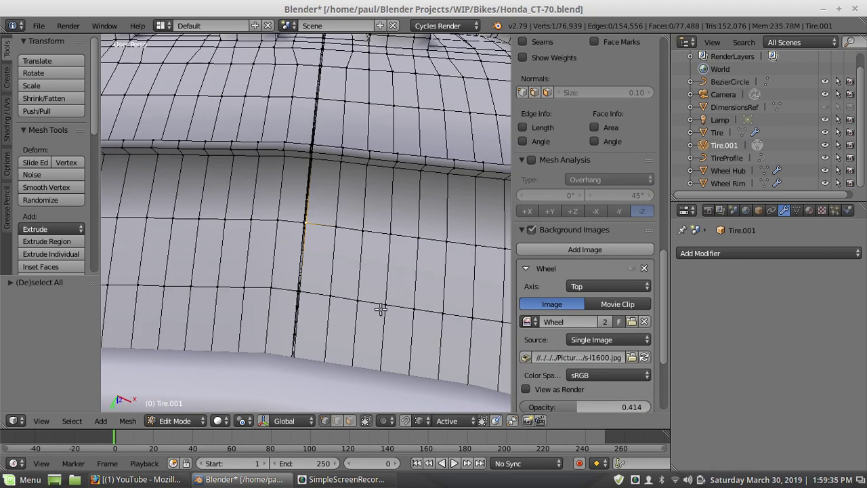
scroll(369, 312, "down", 4)
key("KP_Divide")
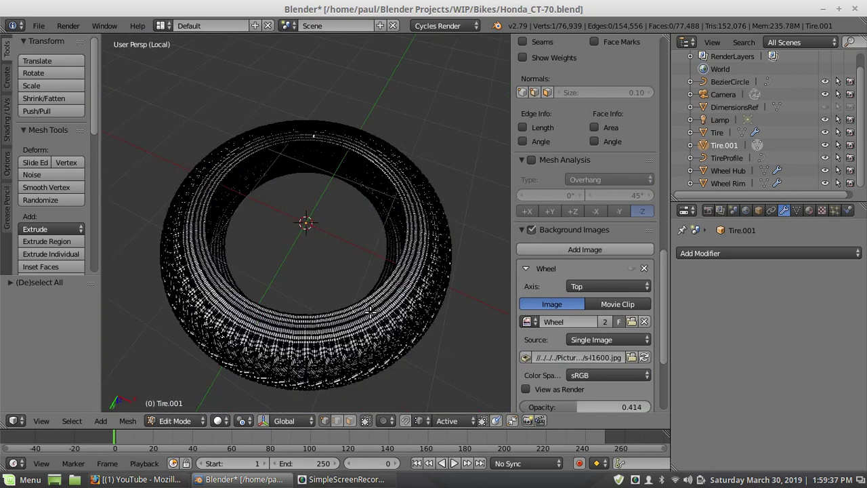
scroll(335, 307, "up", 3)
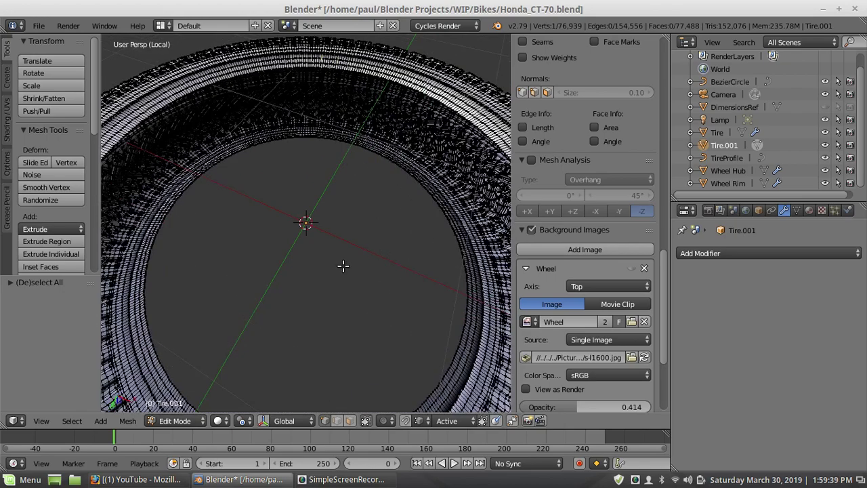
key("KP_Decimal")
scroll(342, 264, "down", 3)
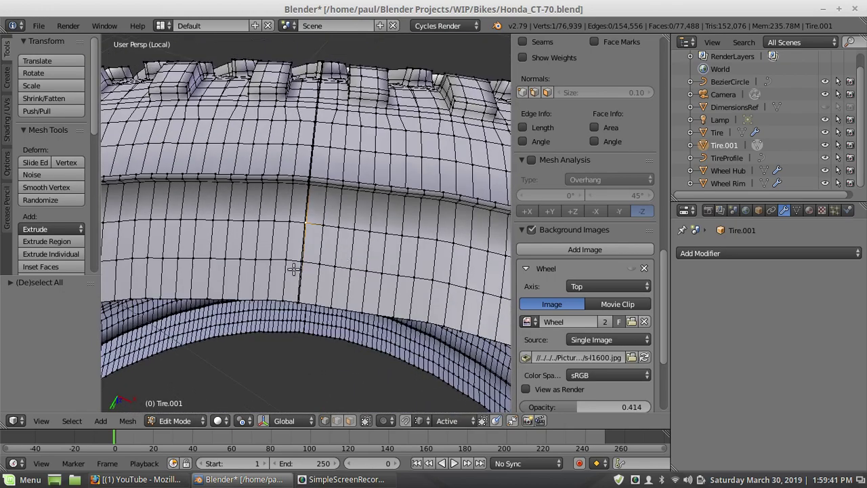
scroll(294, 291, "down", 1)
middle_click_drag(307, 286, 328, 292)
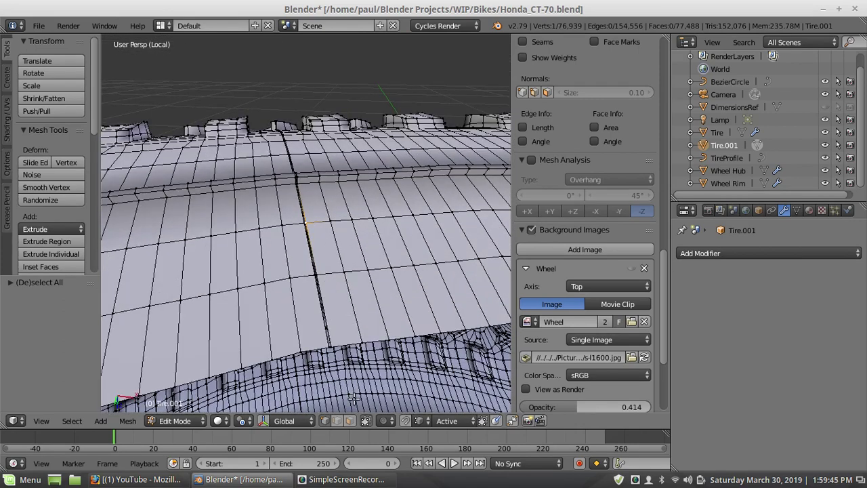
scroll(586, 318, "down", 3)
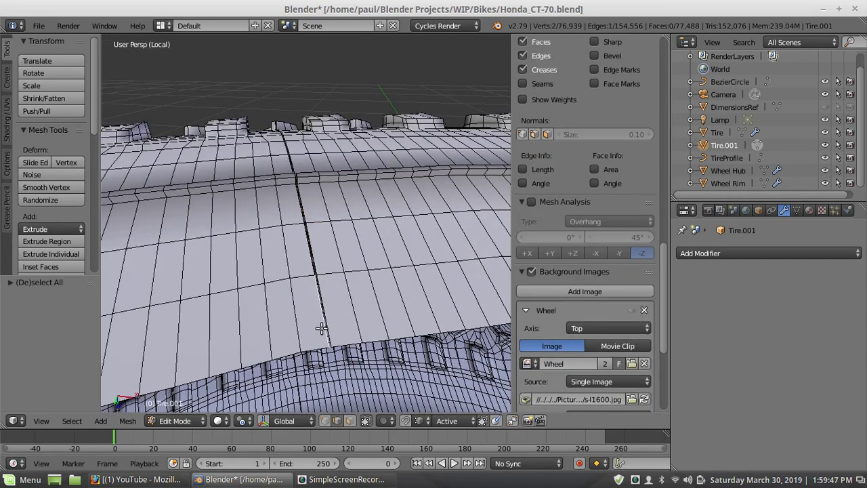
right_click(334, 323)
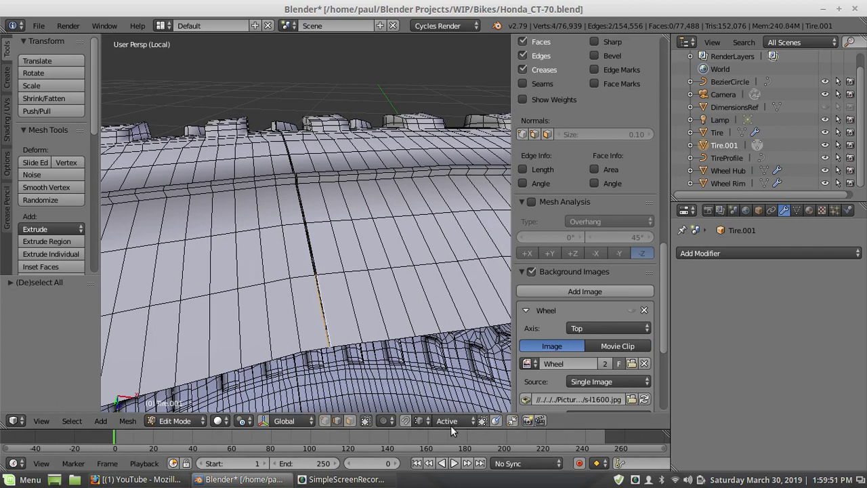
key("a")
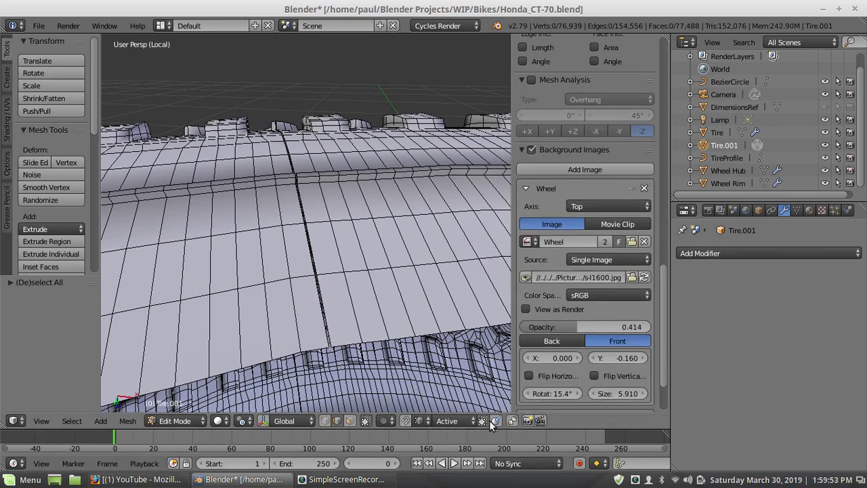
Set the snap target to Closest and move the first seam vertex into place
left_click(441, 421)
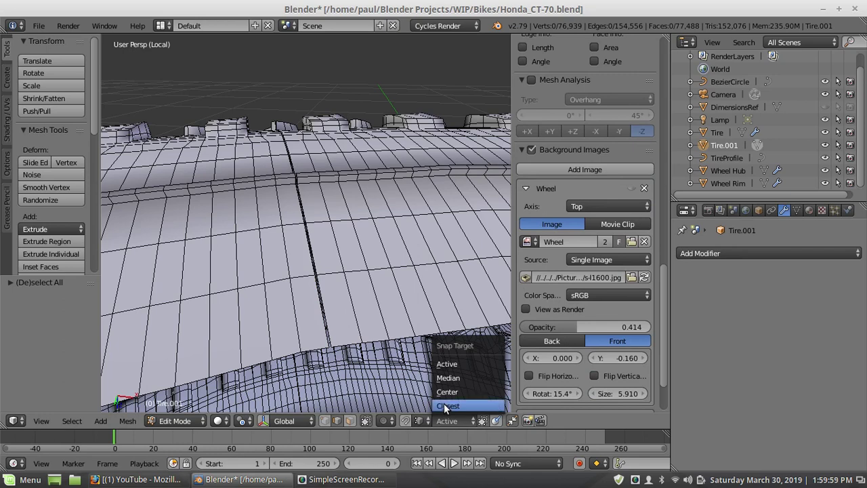
left_click(444, 405)
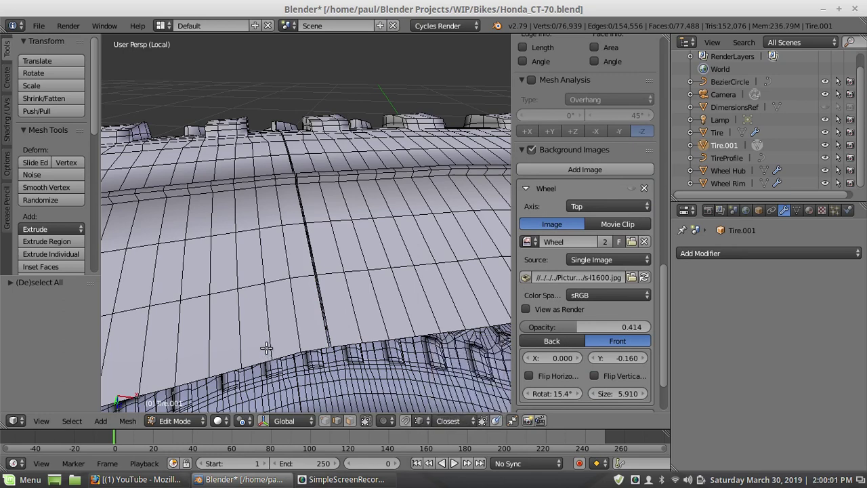
right_click(323, 333)
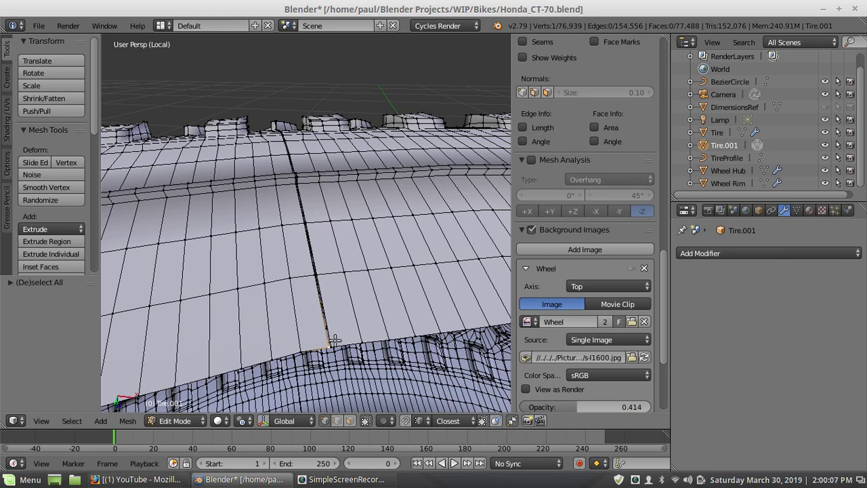
key("g")
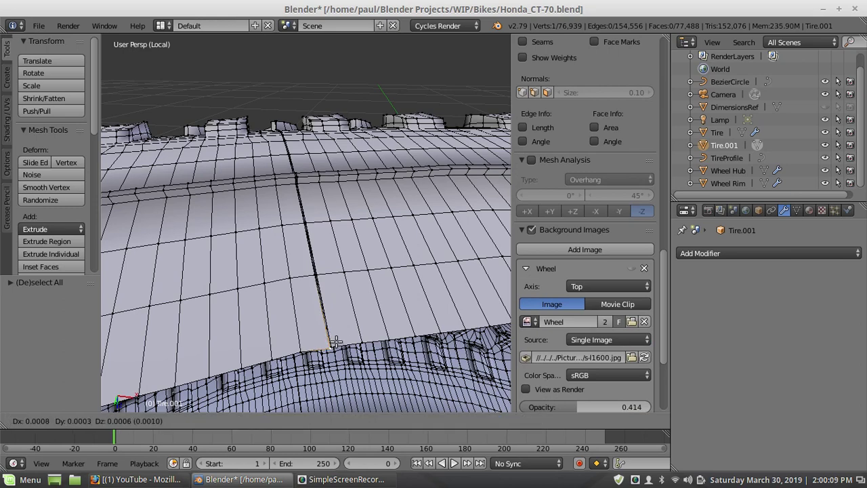
left_click(334, 347)
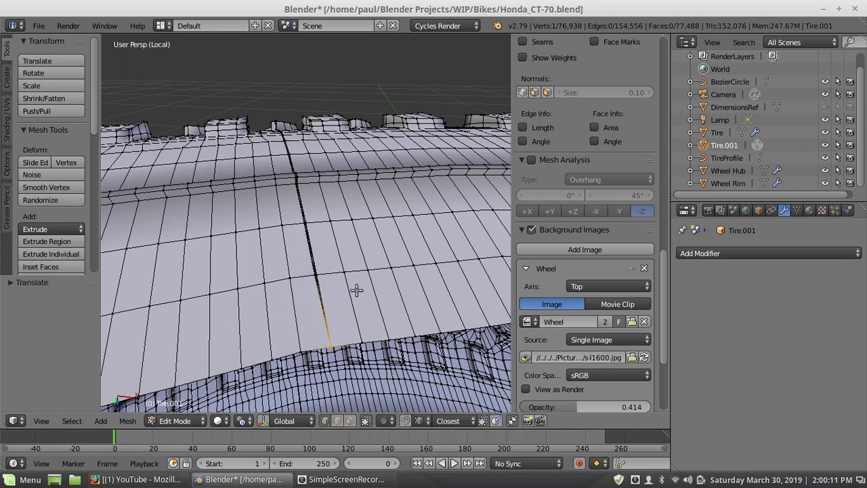
Merge the tread-edge seam vertex onto its neighbour, then weld another from a new angle
right_click(312, 279)
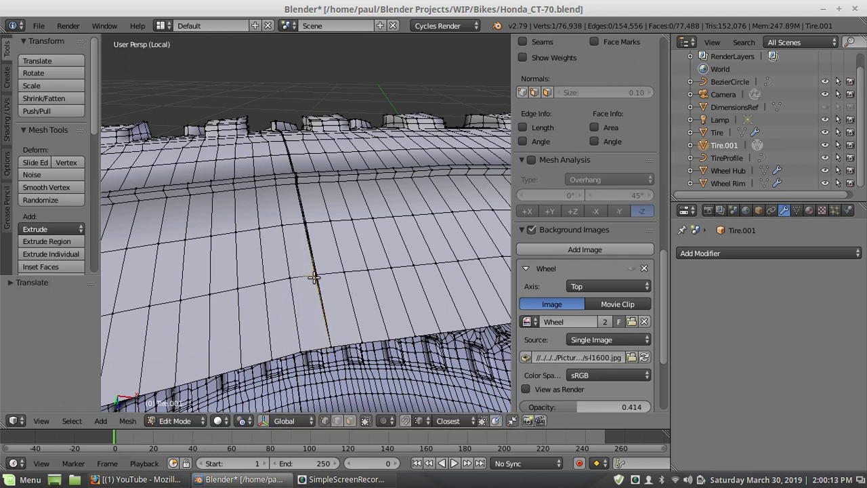
key("g")
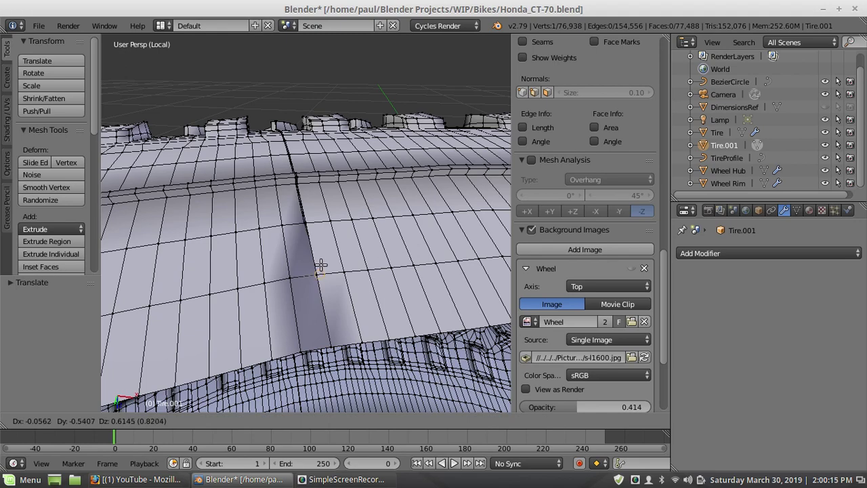
left_click(317, 274)
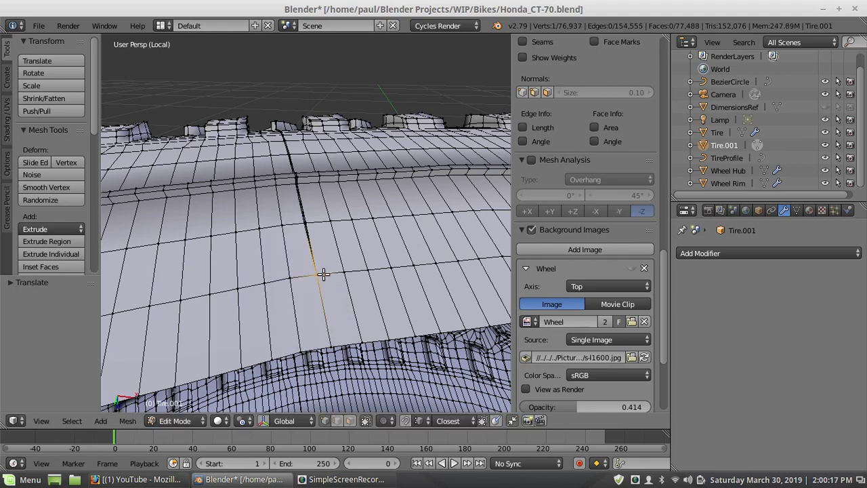
middle_click_drag(255, 256, 292, 232)
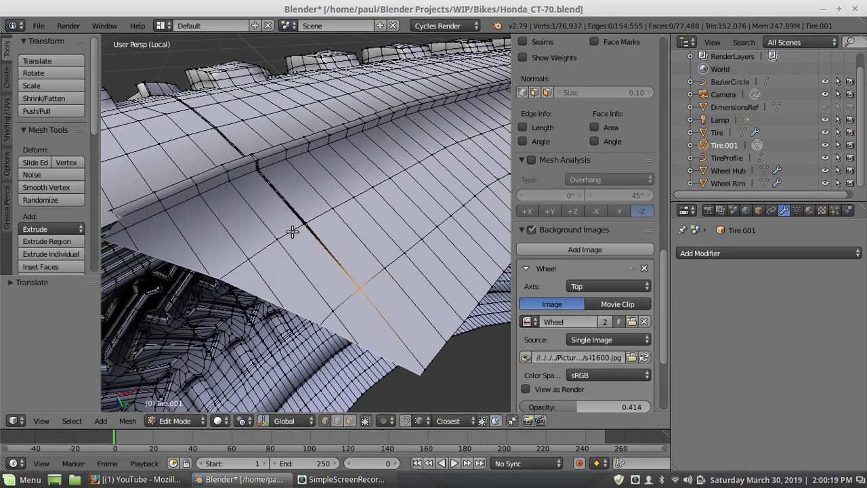
scroll(299, 229, "down", 3)
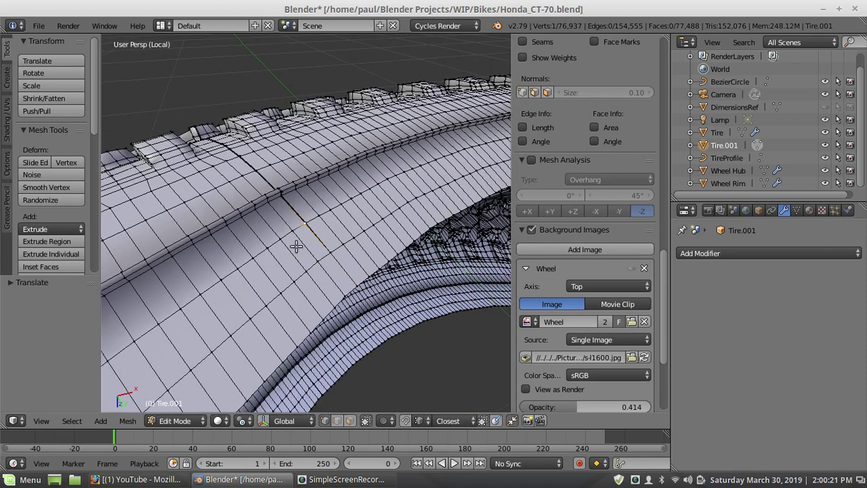
key("g")
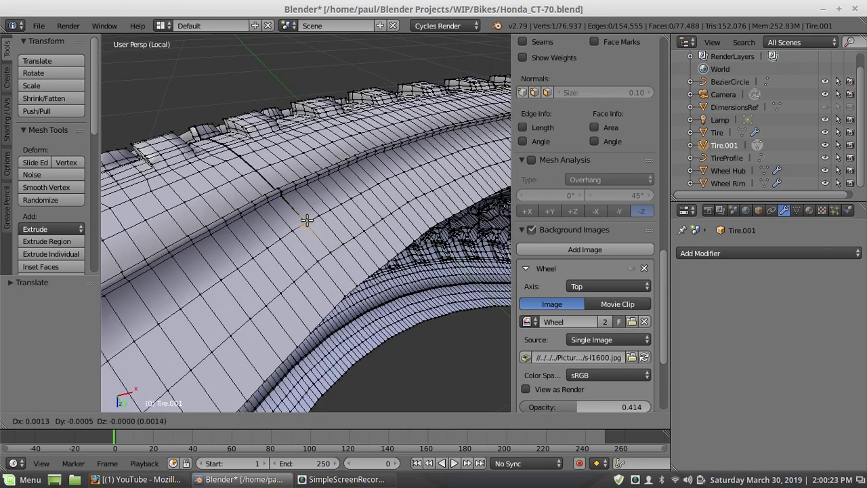
left_click(308, 219)
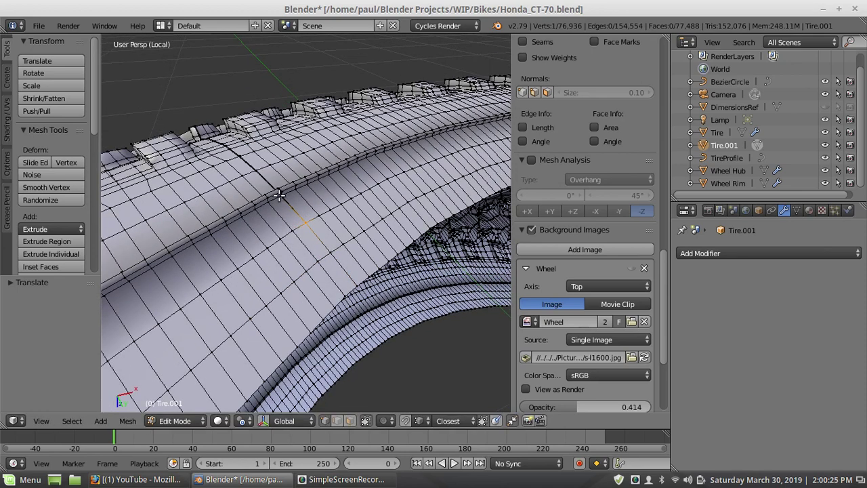
Frame the next seam vertex with Numpad . and merge it onto its neighbour
right_click(279, 195)
key("KP_Decimal")
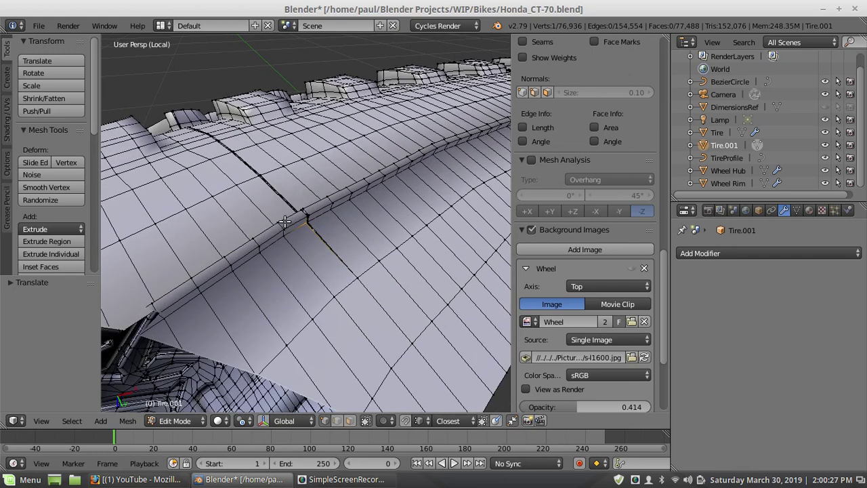
key("g")
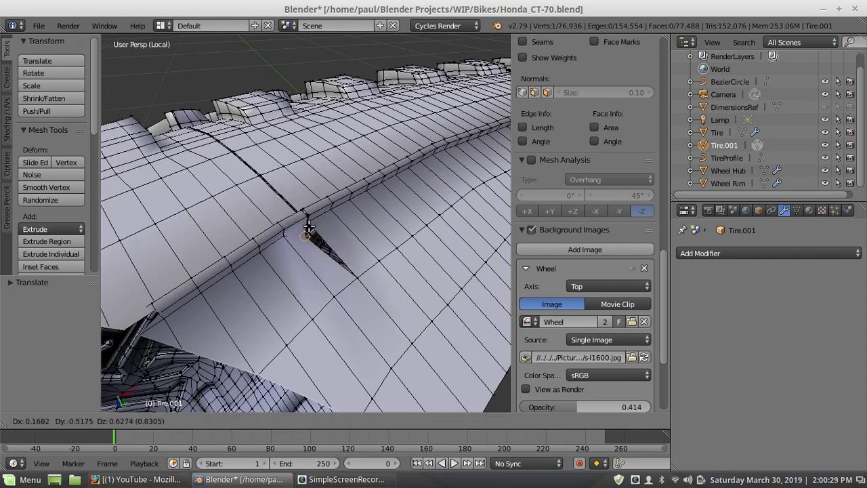
left_click(310, 221)
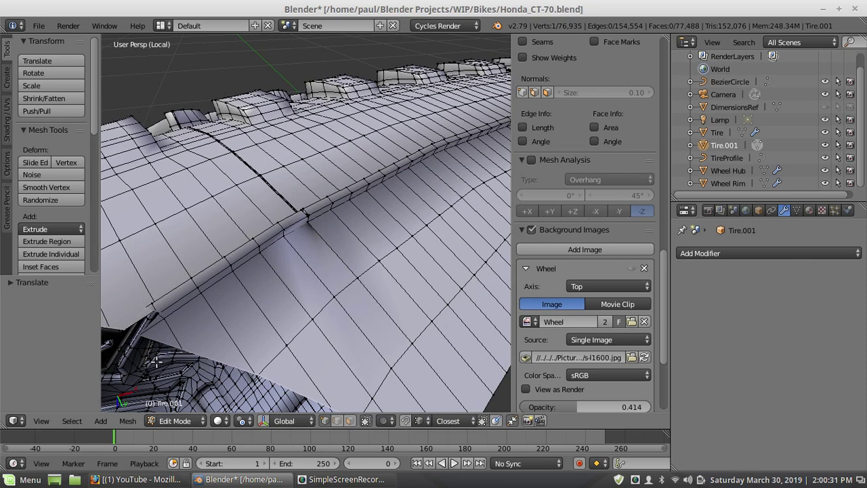
Extrude a new vertex from the seam and snap-merge it, then reposition an adjacent seam vertex
middle_click_drag(339, 267, 276, 266)
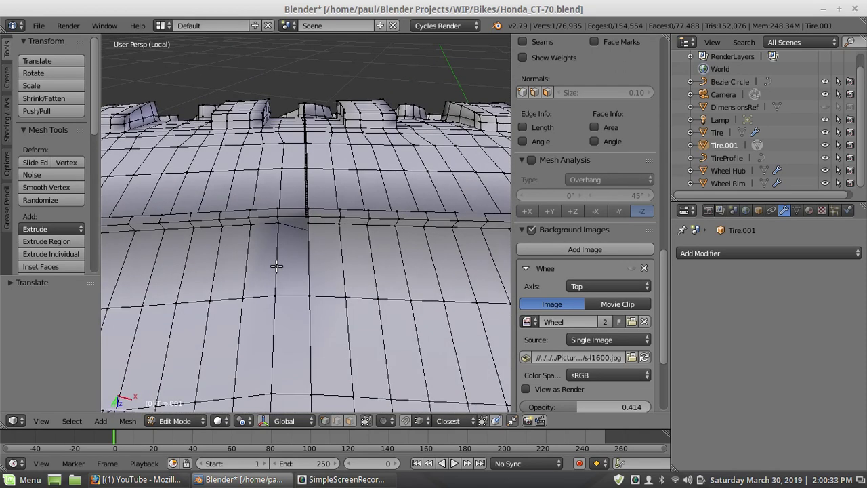
right_click(306, 248, "ctrl")
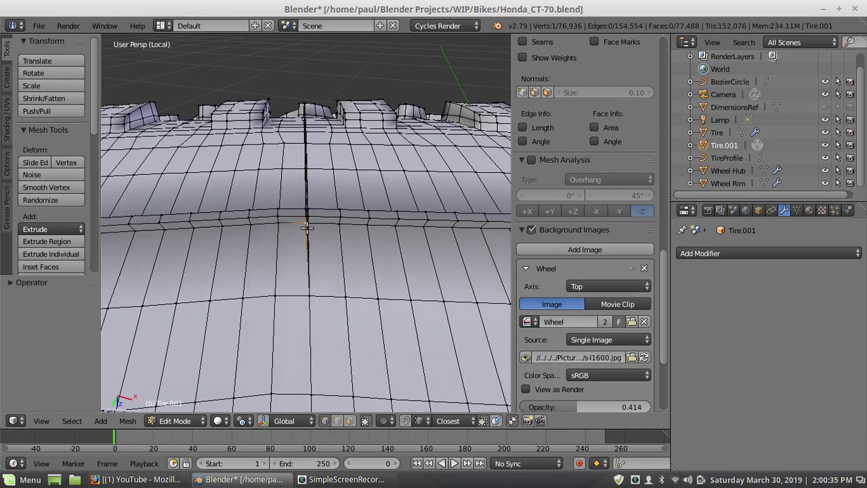
key("g")
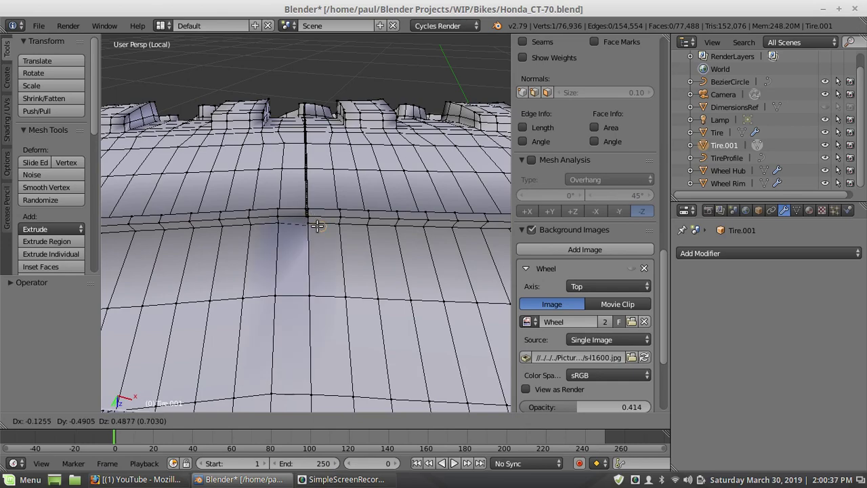
left_click(309, 218)
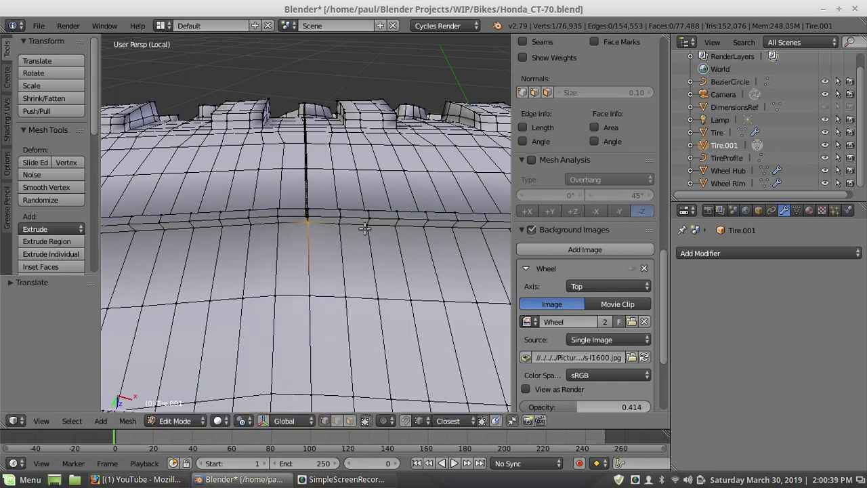
middle_click_drag(296, 256, 352, 281)
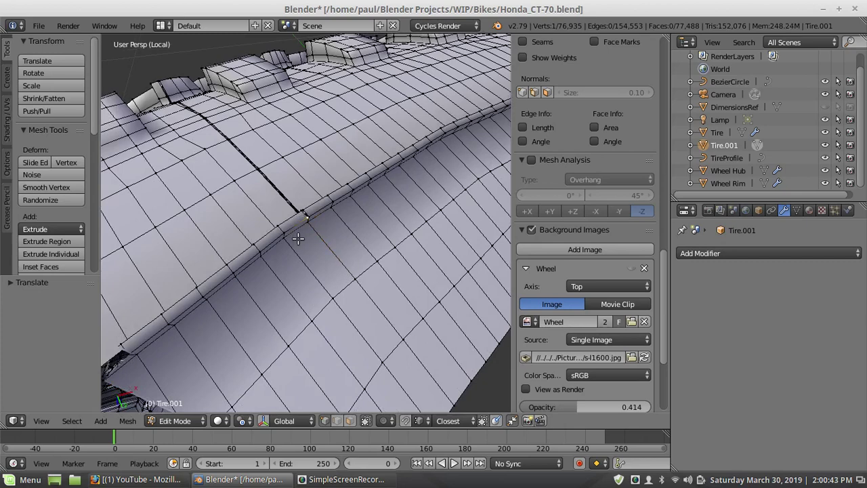
key("g")
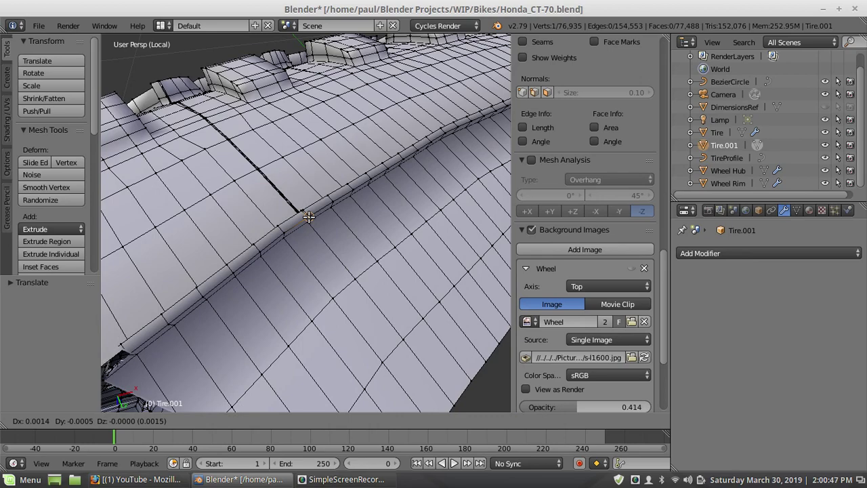
left_click(309, 217)
Nudge the vertex below the seam's top upward twice to tidy the seam
middle_click_drag(251, 217, 432, 259)
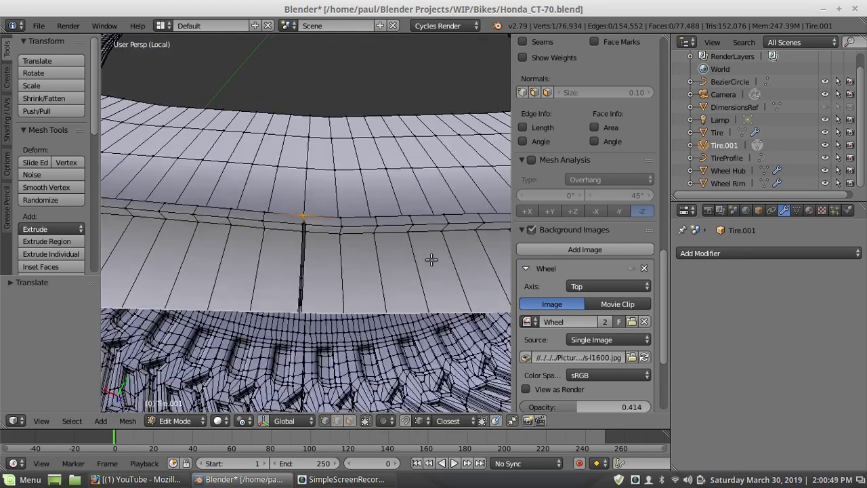
right_click(310, 250)
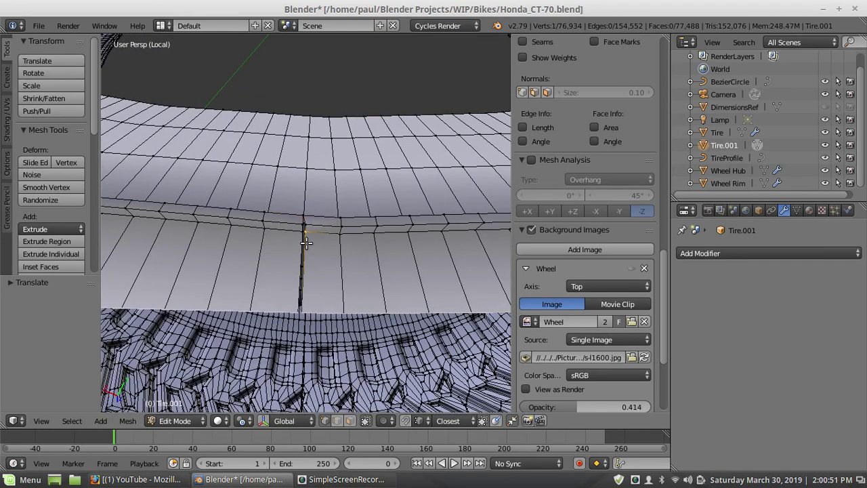
key("g")
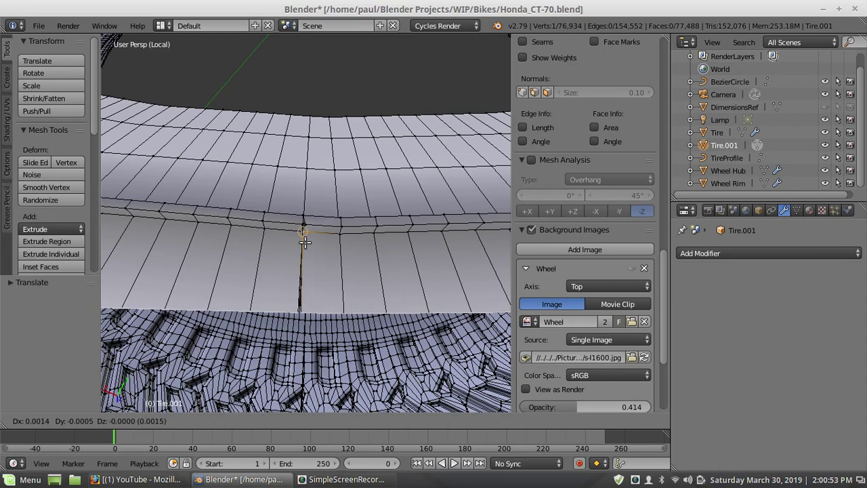
left_click(298, 234)
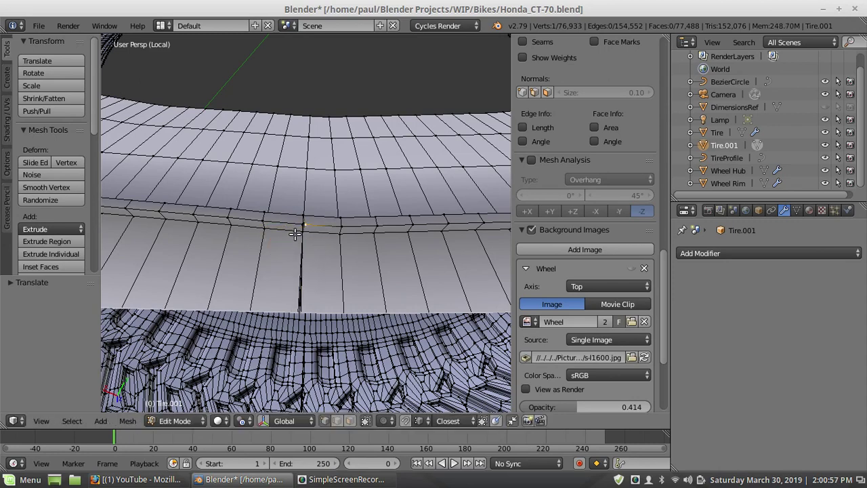
key("g")
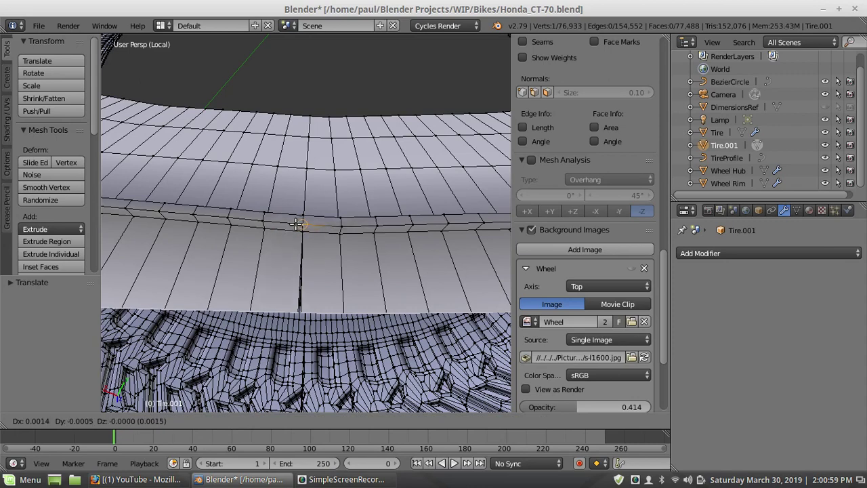
left_click(298, 224)
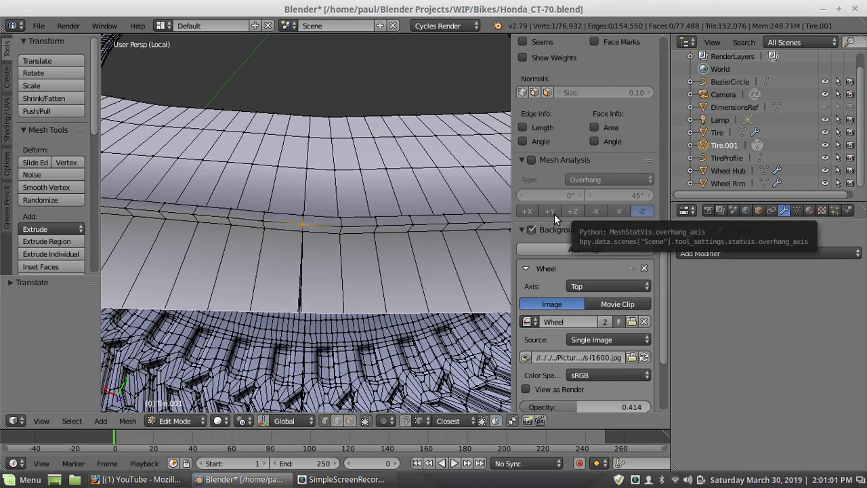
scroll(444, 198, "down", 2)
middle_click_drag(588, 148, 574, 311)
Enable Backface Culling and orbit in close on the welded seam vertex
scroll(575, 312, "up", 5)
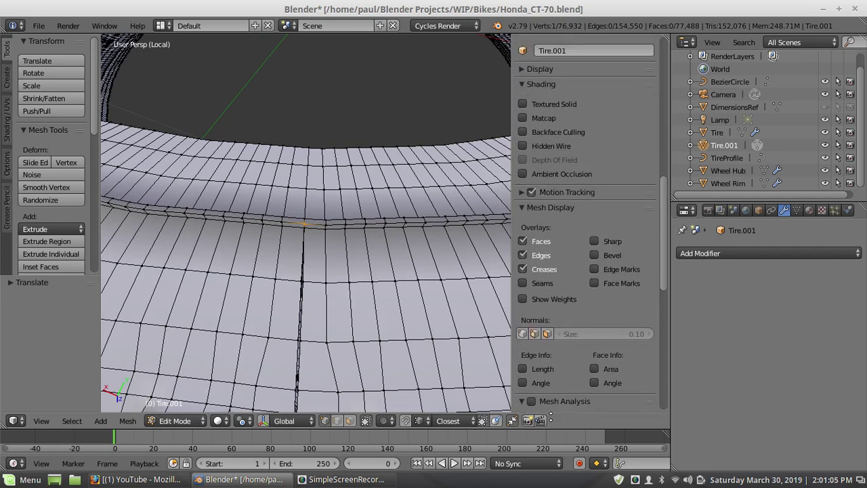
left_click(523, 147)
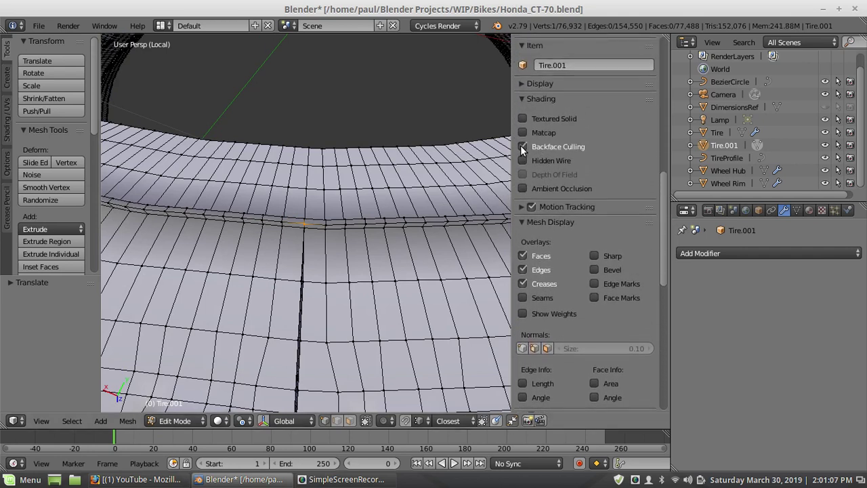
middle_click_drag(333, 193, 127, 169)
middle_click_drag(192, 180, 337, 241)
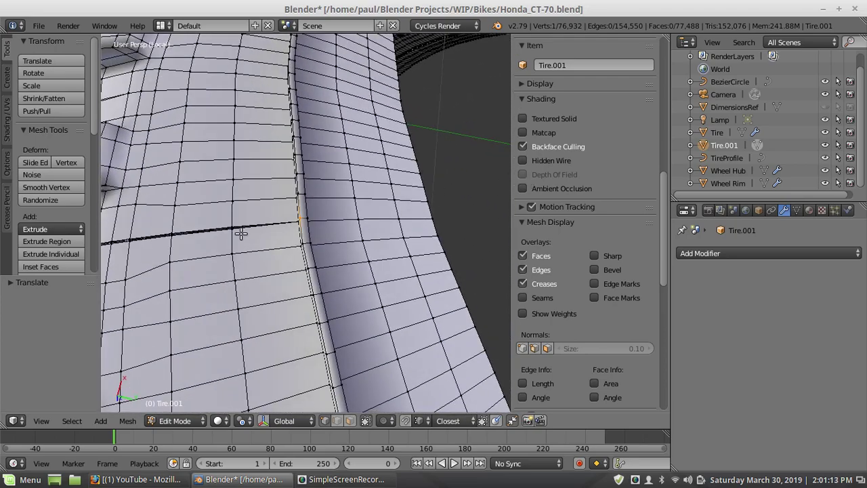
Toggle Hidden Wire on and off, disable Backface Culling, and zoom out over the tire
left_click(523, 160)
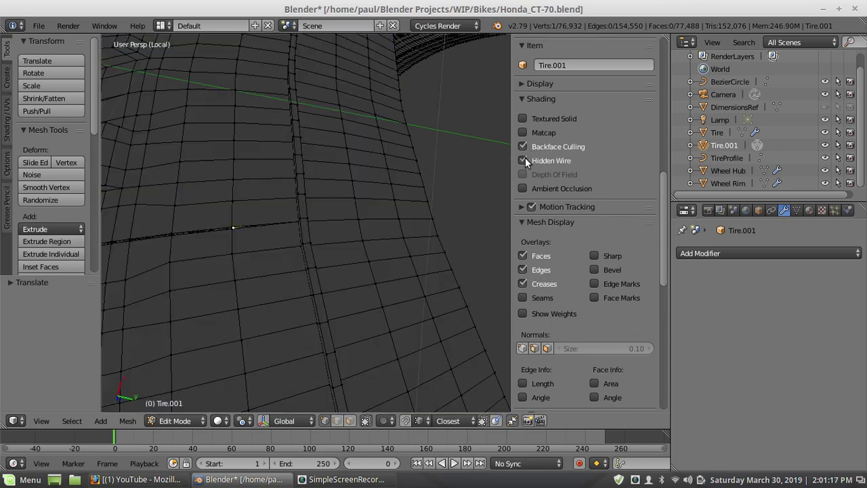
left_click(523, 160)
left_click(522, 146)
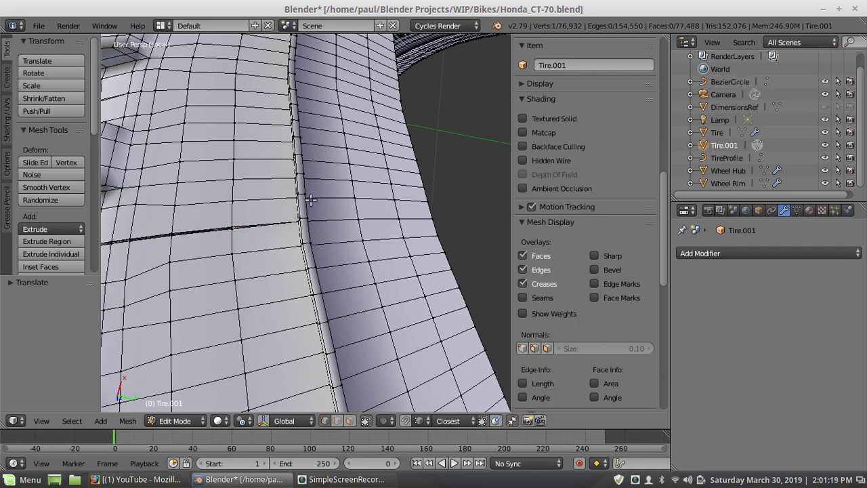
right_click(234, 237)
scroll(234, 237, "up", 2, "ctrl")
scroll(234, 237, "down", 5)
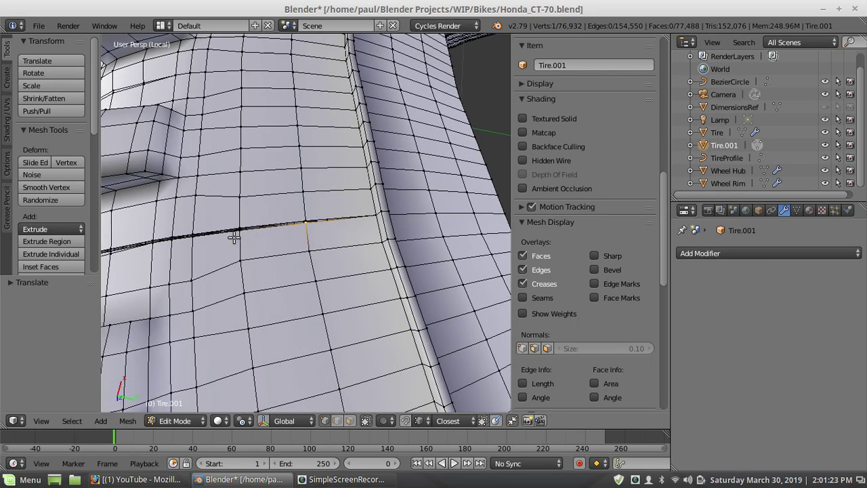
scroll(307, 238, "down", 8)
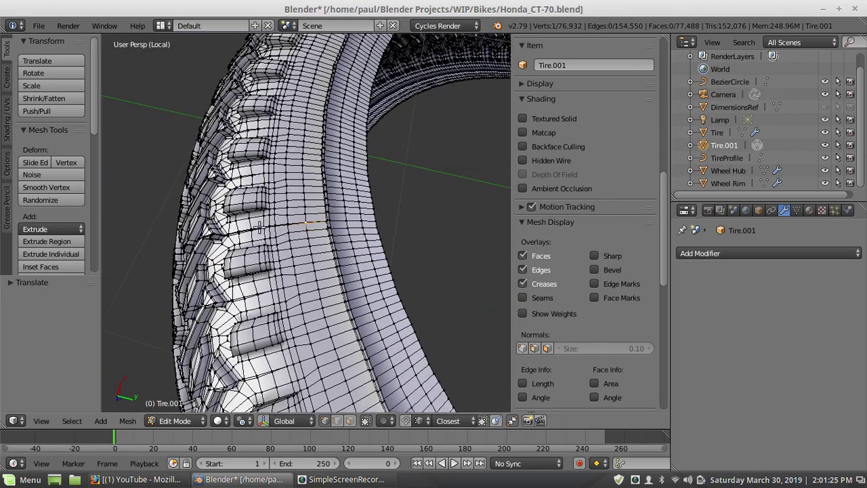
middle_click_drag(356, 232, 387, 221)
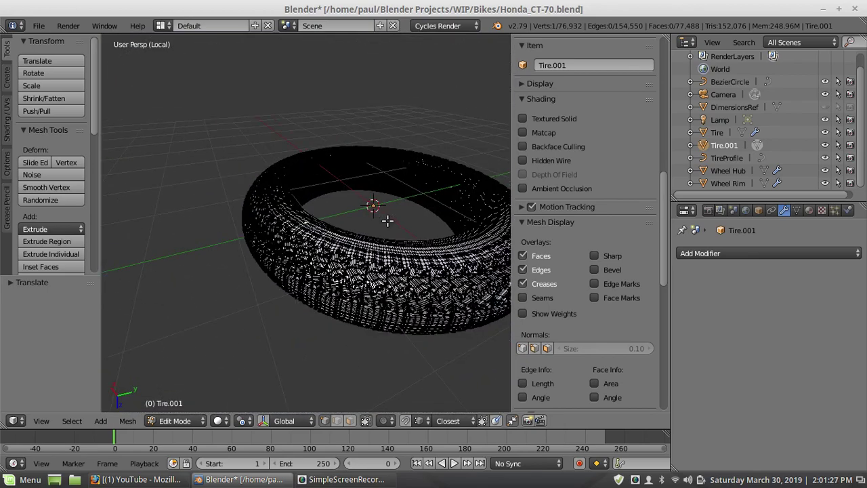
key("z")
key("z")
key("z")
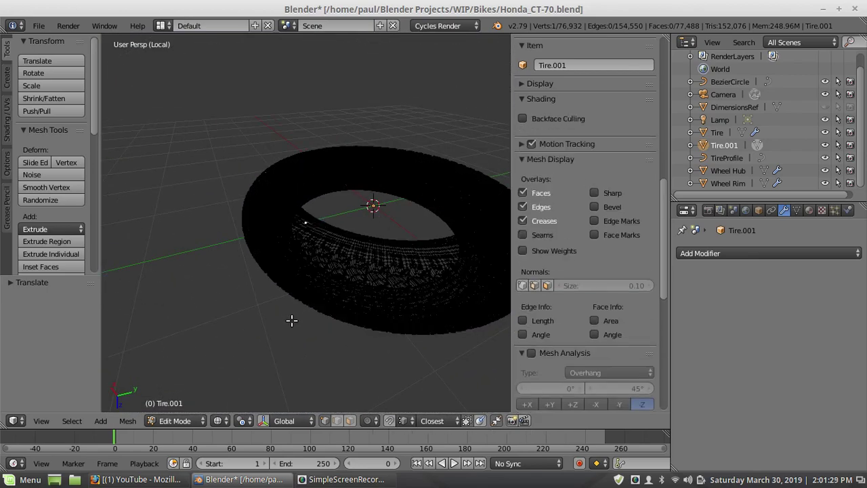
key("KP_8")
key("KP_8")
key("KP_1")
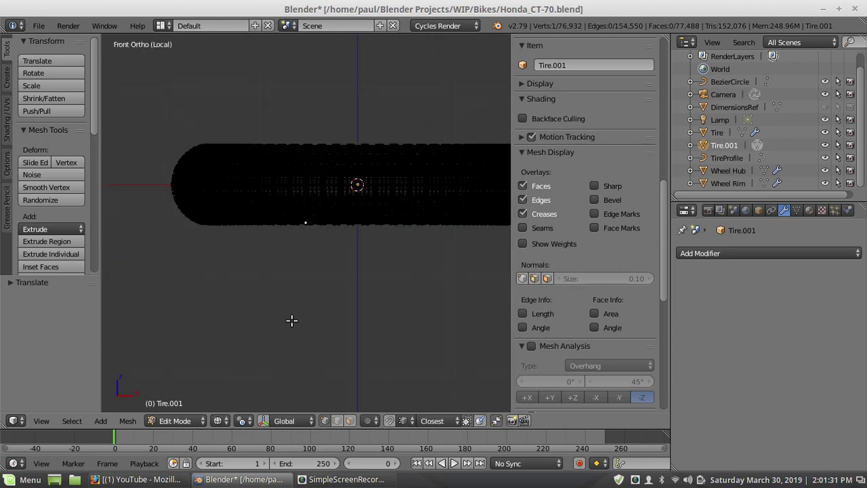
scroll(269, 255, "down", 5)
key("a")
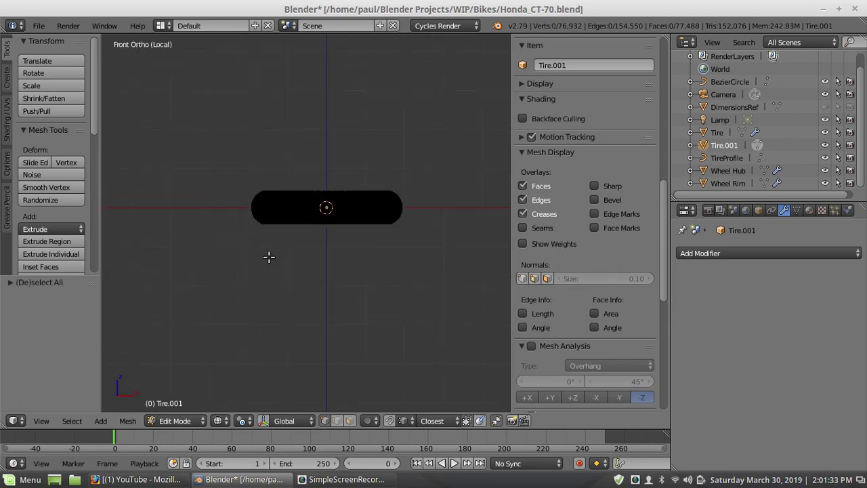
key("b")
left_click_drag(221, 202, 459, 274)
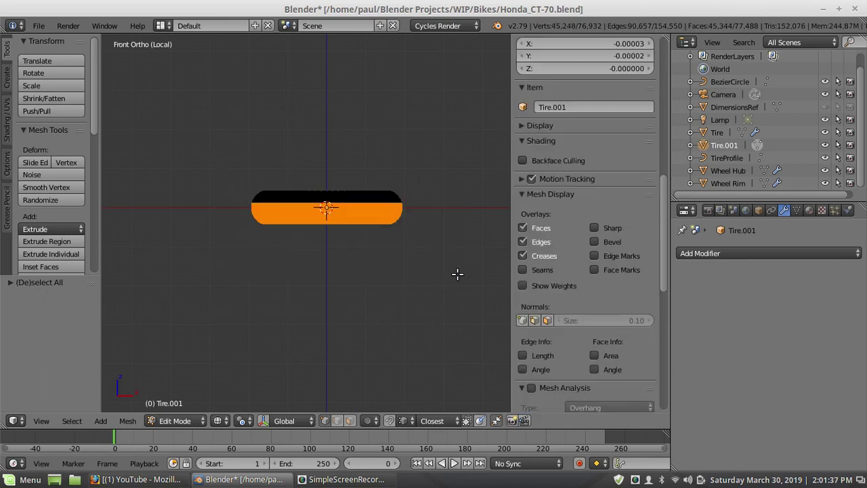
key("h")
scroll(356, 248, "up", 3)
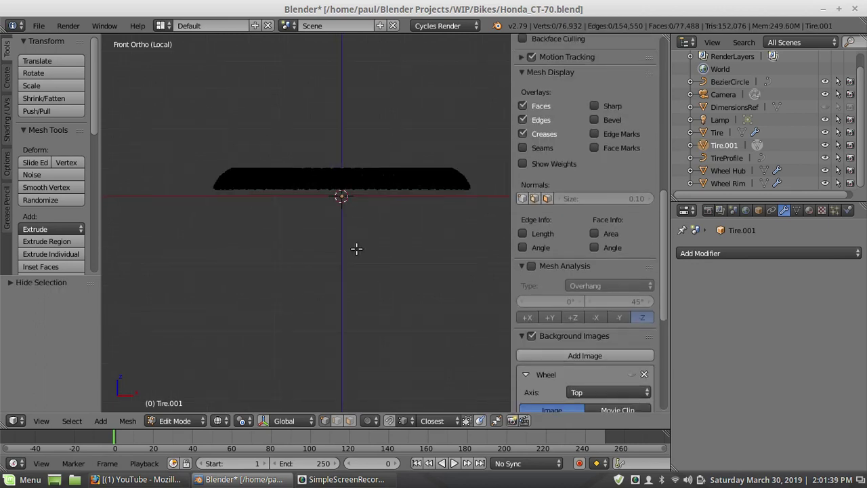
middle_click_drag(342, 207, 342, 281)
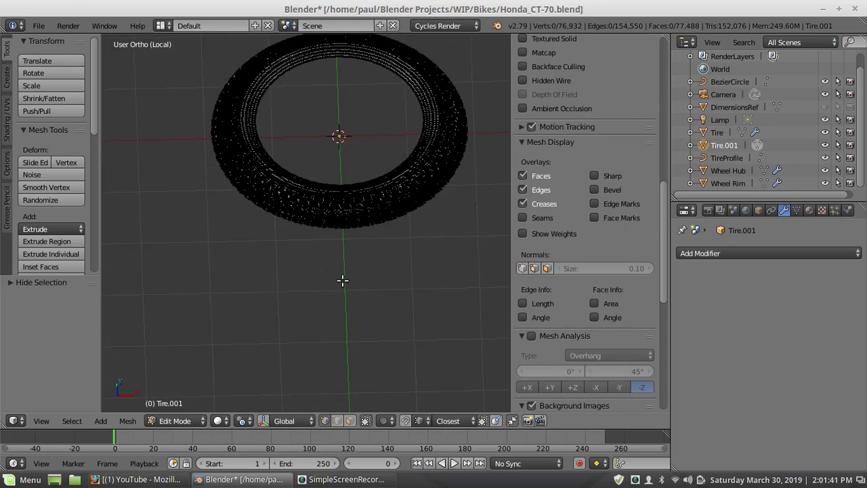
right_click(366, 204)
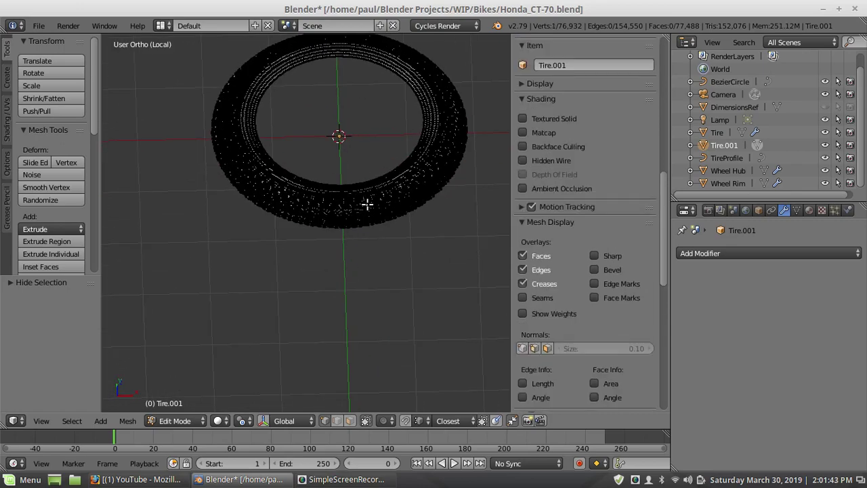
key("KP_5")
key("KP_8")
key("KP_Decimal")
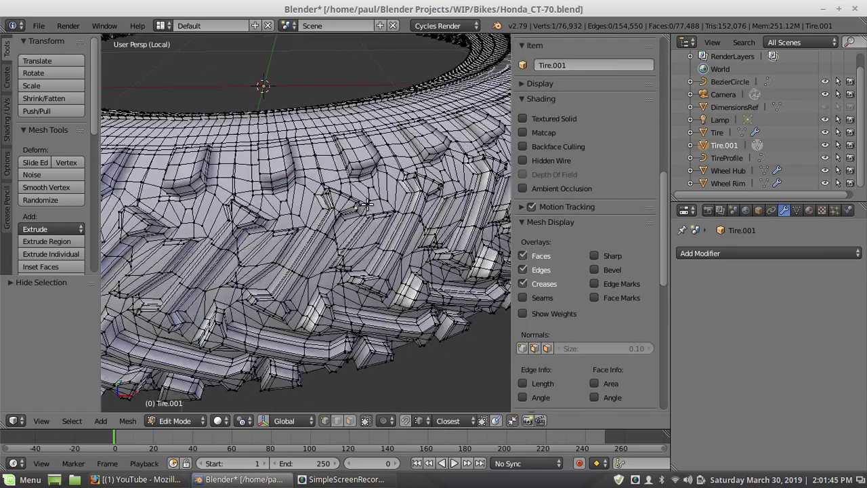
scroll(366, 204, "down", 3)
scroll(266, 216, "down", 4)
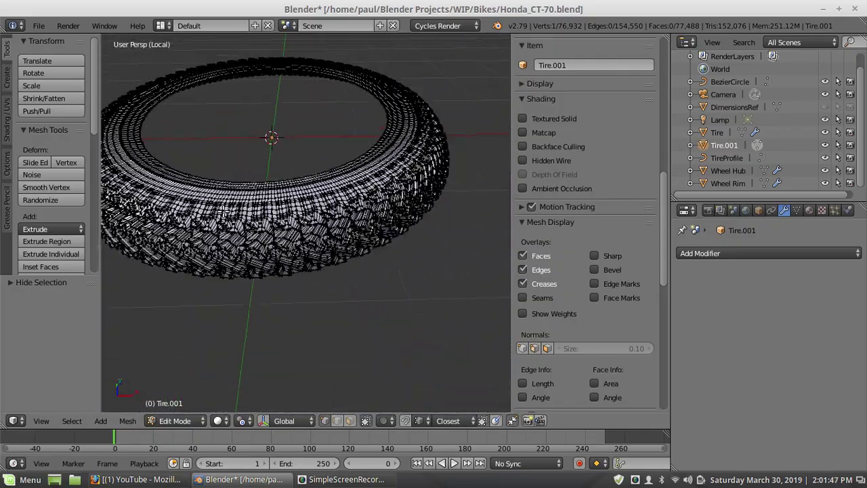
middle_click_drag(265, 216, 326, 287)
middle_click_drag(258, 308, 447, 88)
scroll(291, 195, "down", 4)
middle_click_drag(292, 196, 380, 182)
scroll(381, 181, "up", 2)
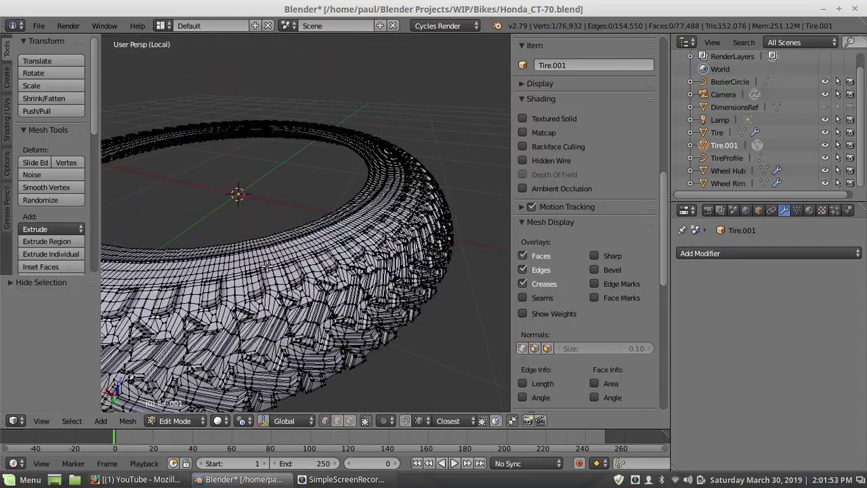
middle_click_drag(267, 268, 366, 255)
scroll(292, 253, "up", 3)
scroll(292, 253, "down", 5)
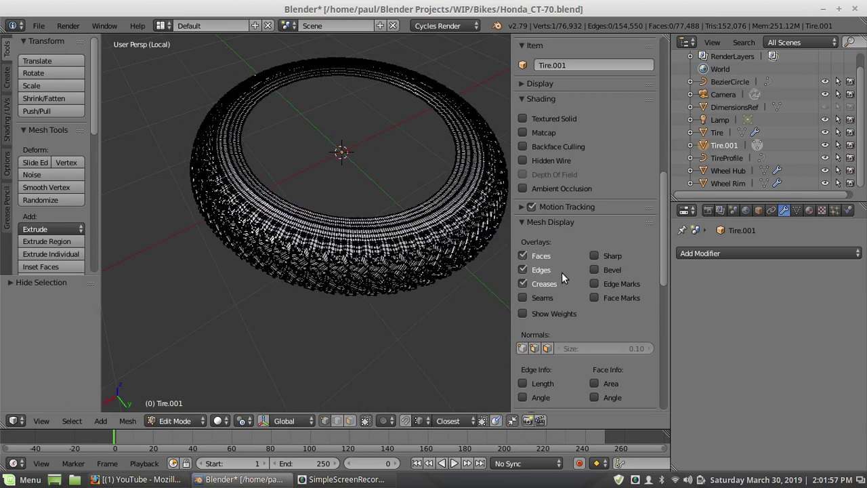
Switch Tire.001 to edge select mode and view the tread blocks from above
left_click(348, 422)
left_click(337, 421)
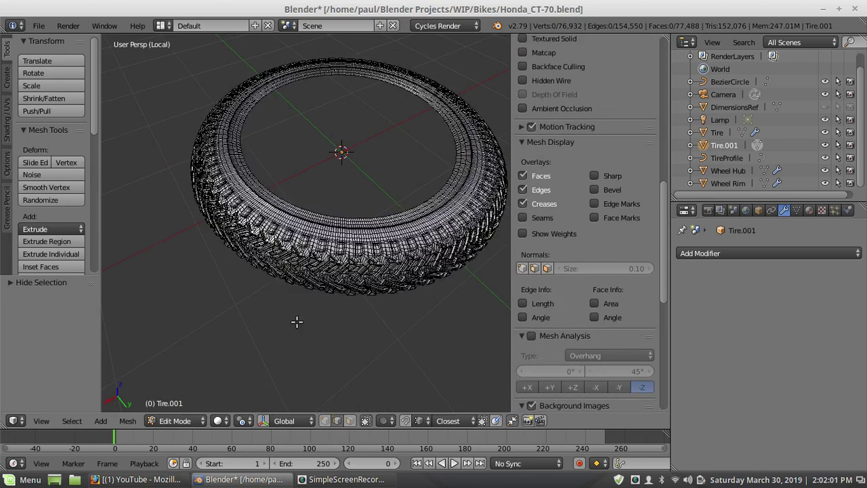
middle_click_drag(296, 319, 311, 255)
scroll(311, 255, "up", 5)
scroll(311, 254, "down", 4)
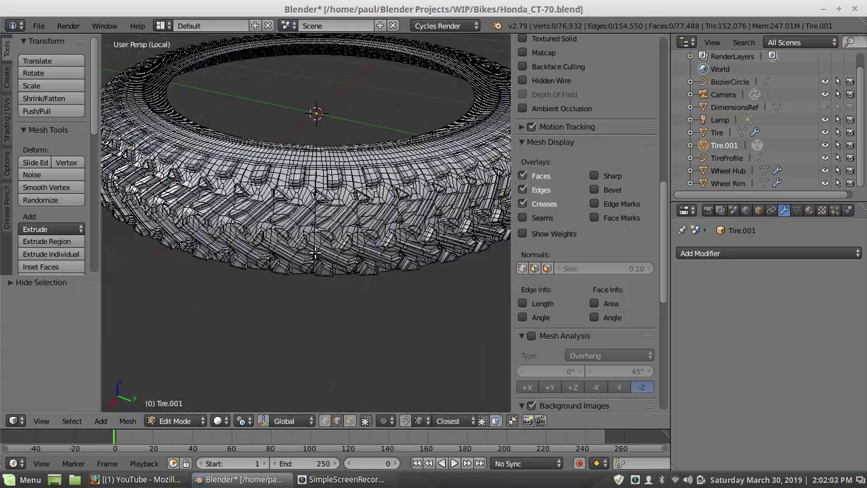
middle_click_drag(226, 217, 424, 269)
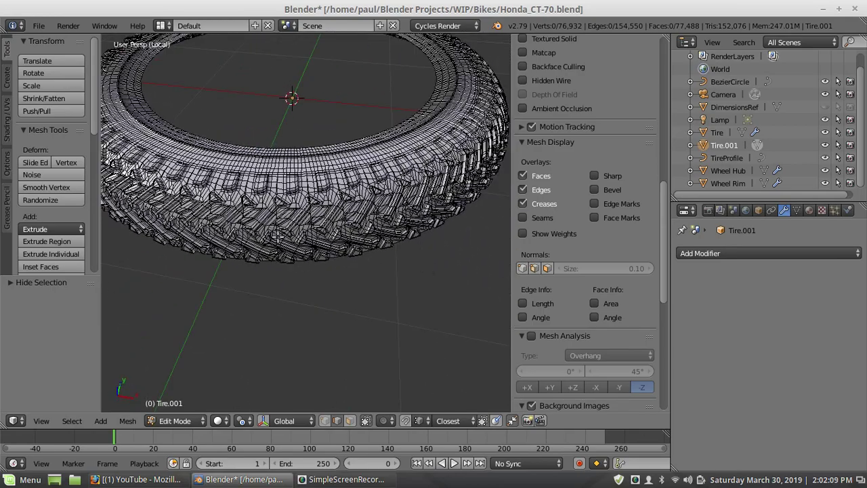
middle_click_drag(278, 236, 366, 275)
middle_click_drag(271, 272, 311, 262)
scroll(344, 277, "up", 3)
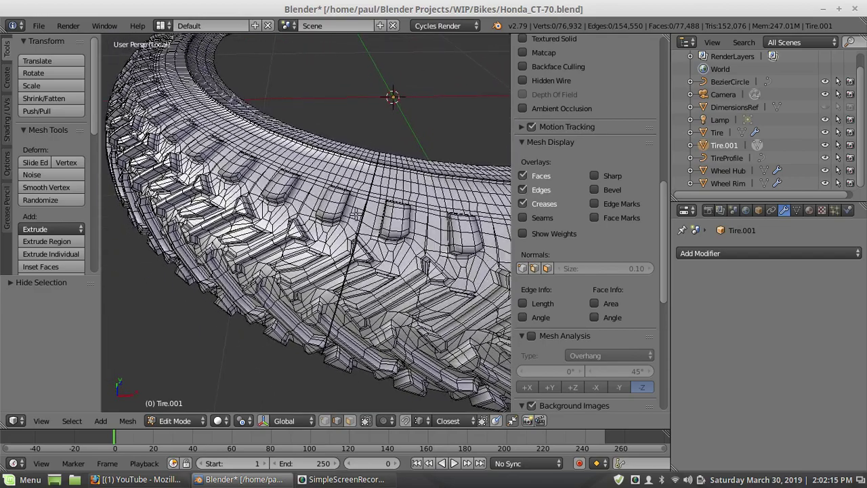
Isolate a seam edge in local view, then weld the first seam vertex onto its neighbours
right_click(349, 239)
scroll(347, 238, "up", 4)
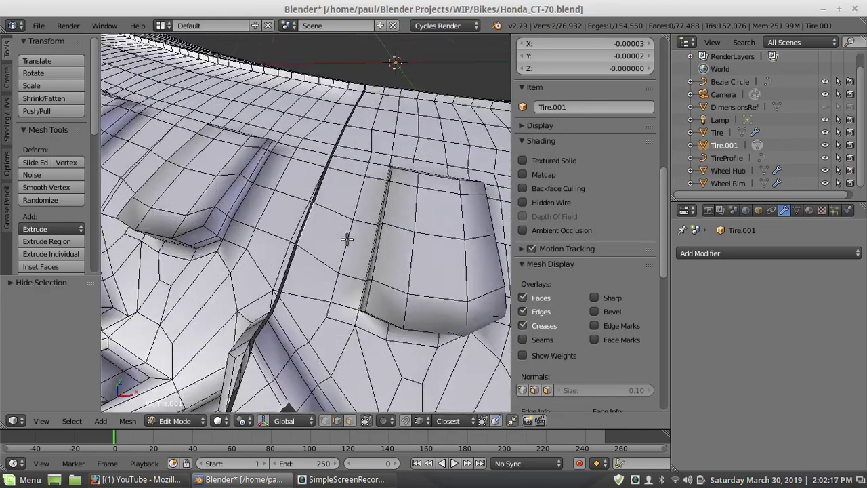
key("KP_Divide")
middle_click_drag(319, 123, 262, 179)
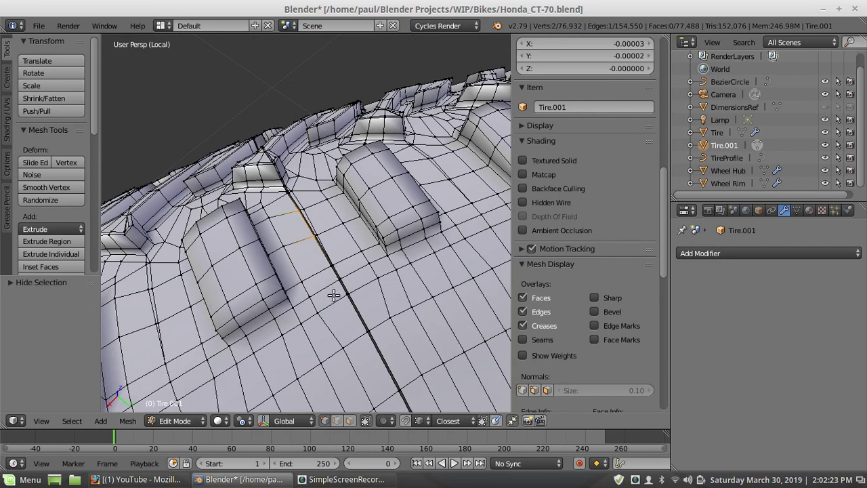
right_click(308, 305)
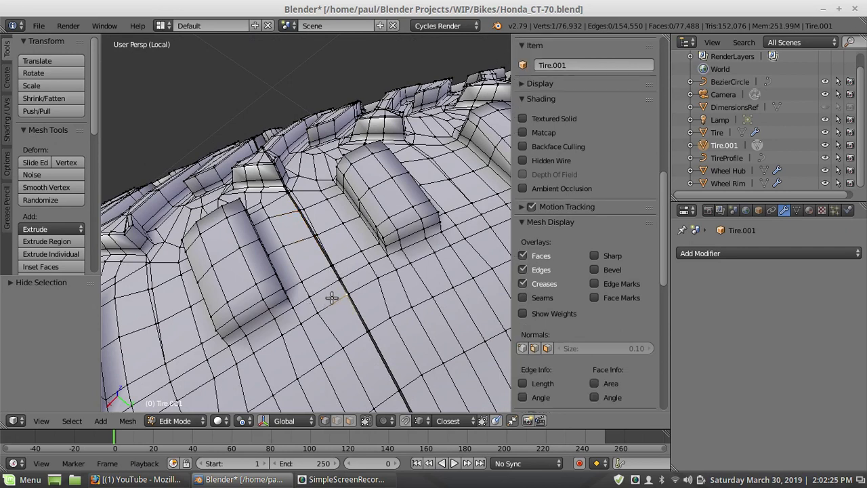
key("g")
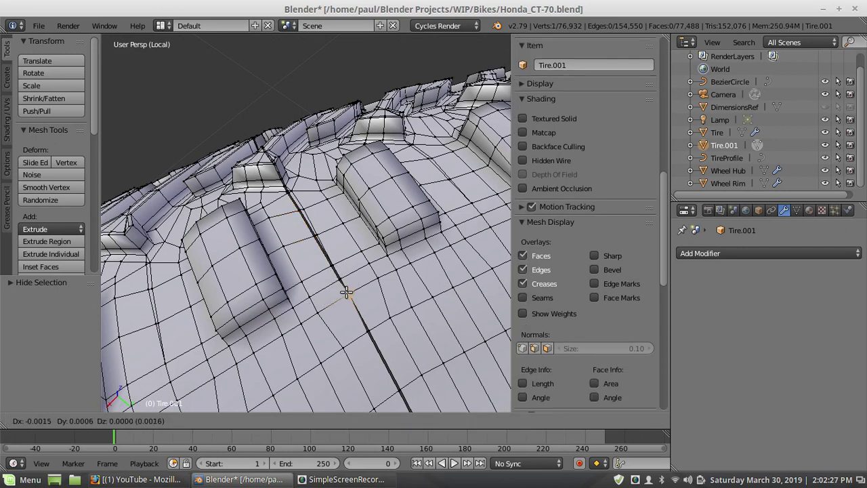
left_click(346, 292)
key("g")
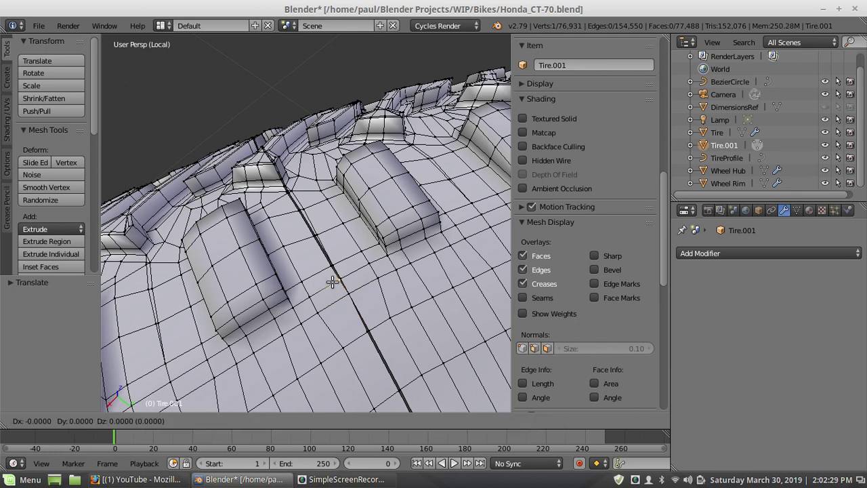
left_click(336, 279)
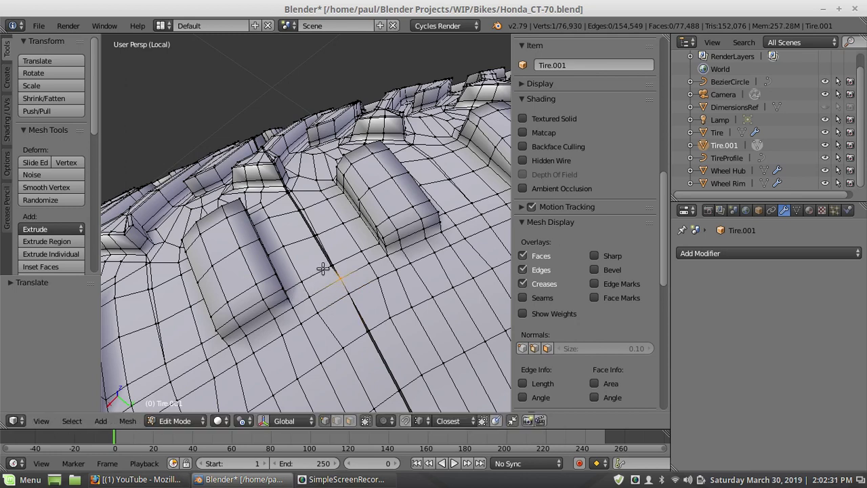
Weld three more seam vertices onto their neighbours, reaching 76,927 vertices
key("g")
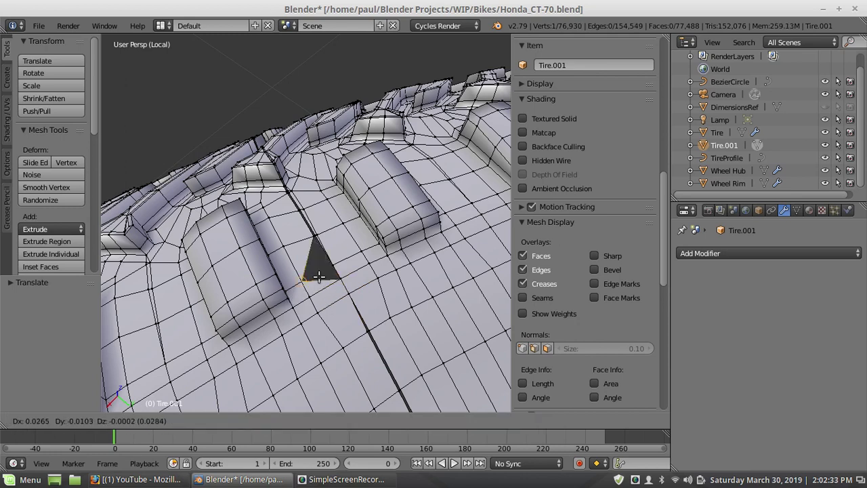
left_click(330, 287)
right_click(360, 336)
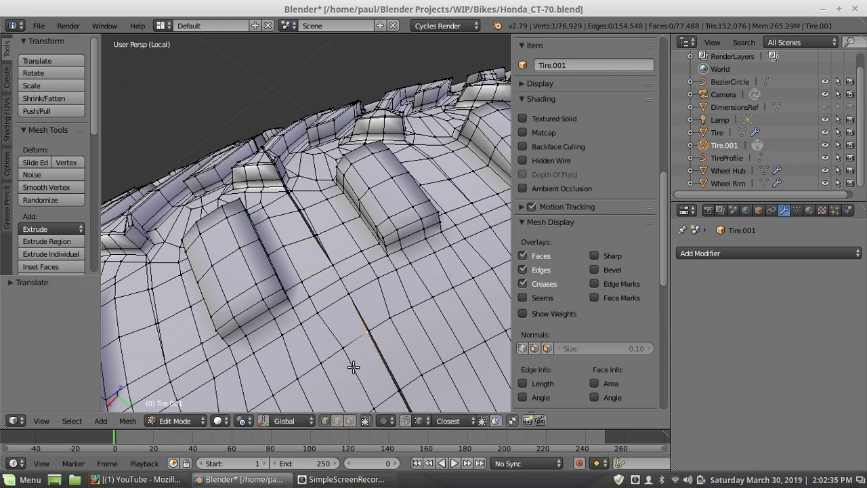
key("g")
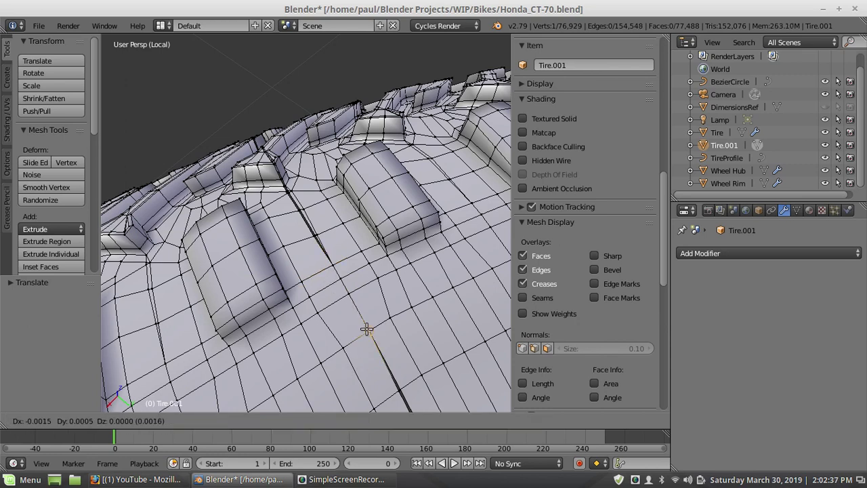
left_click(367, 329)
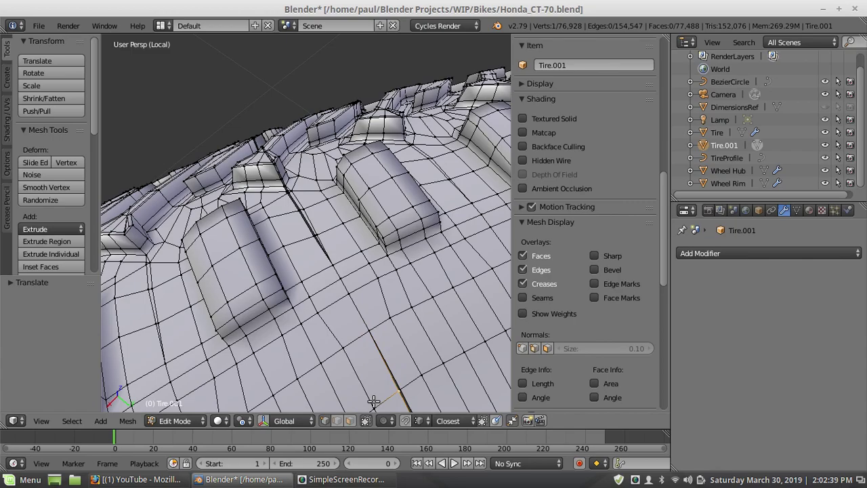
key("g")
left_click(414, 388)
From a low side view, weld three seam vertices onto their neighbours
scroll(368, 354, "down", 4)
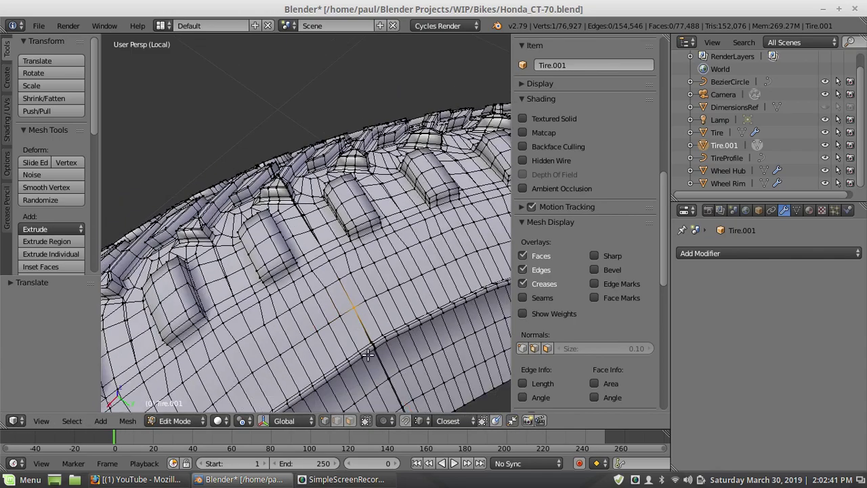
middle_click_drag(367, 355, 354, 289)
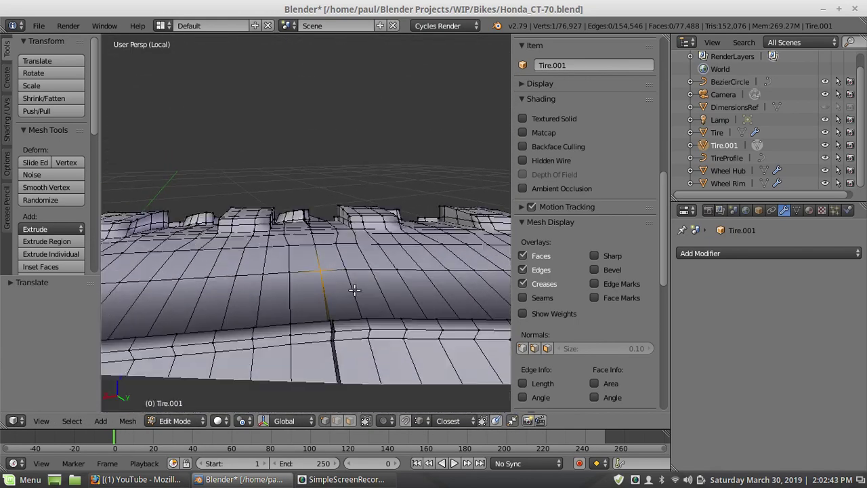
scroll(334, 317, "up", 3)
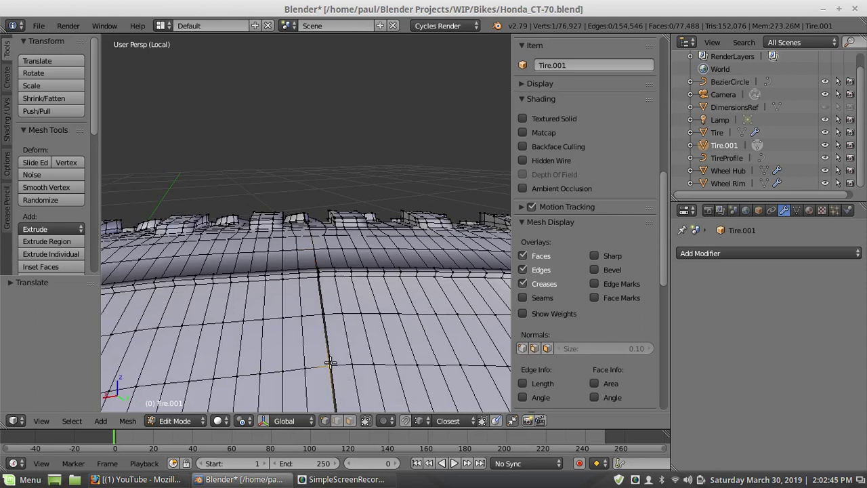
key("g")
left_click(322, 315)
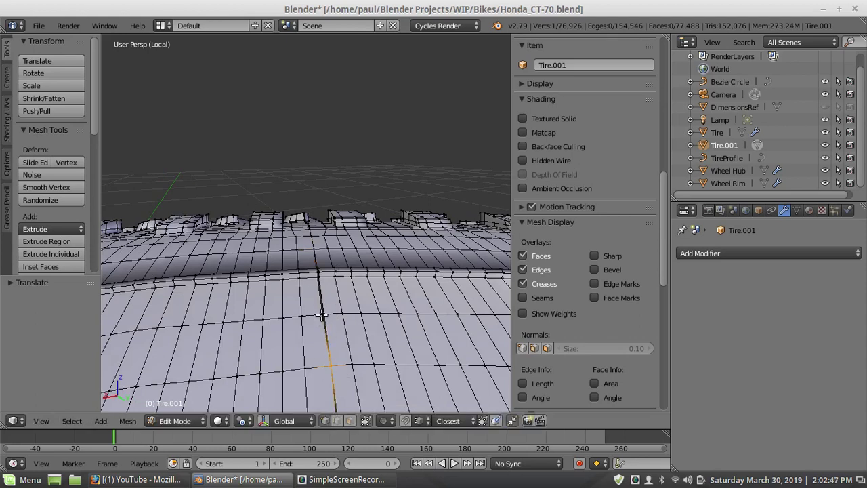
key("g")
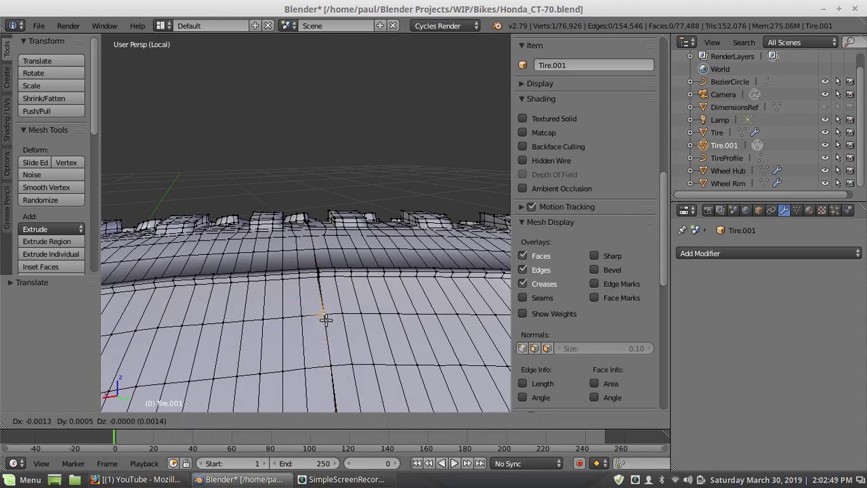
left_click(323, 314)
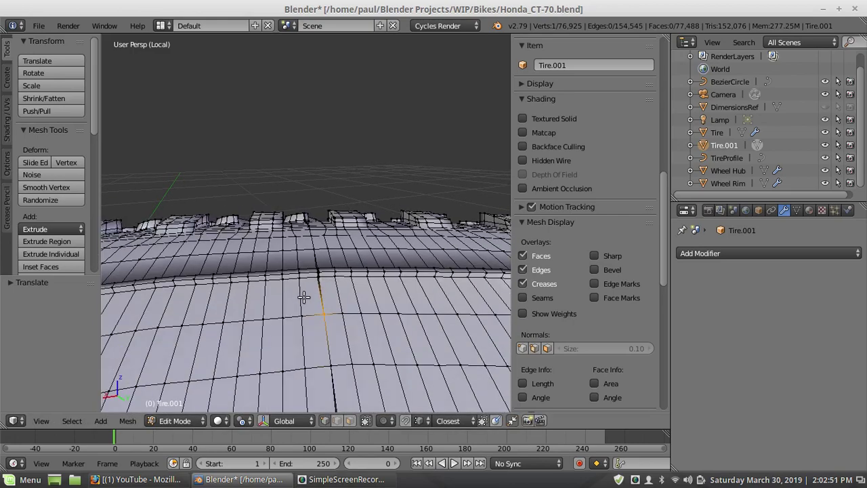
middle_click_drag(302, 298, 303, 280)
scroll(303, 280, "down", 1)
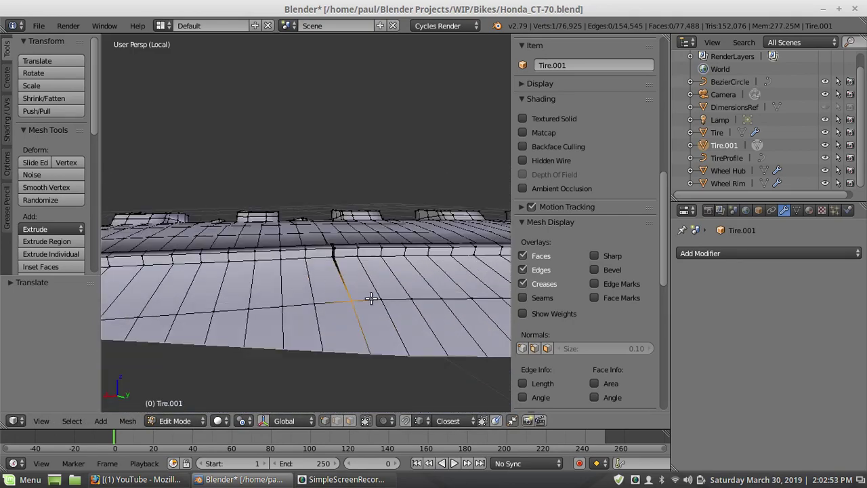
scroll(372, 298, "down", 2)
key("g")
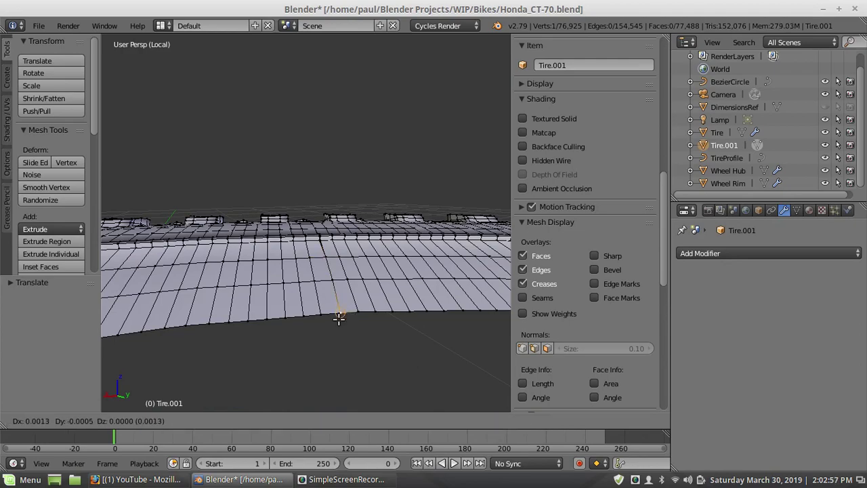
left_click(340, 317)
Looking down on the tire, weld two adjacent seam vertices onto neighbours
middle_click_drag(337, 292, 319, 308)
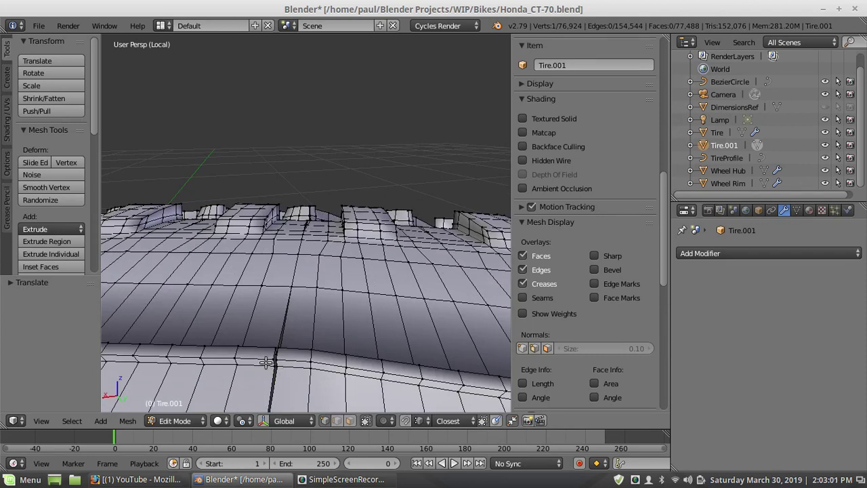
key("g")
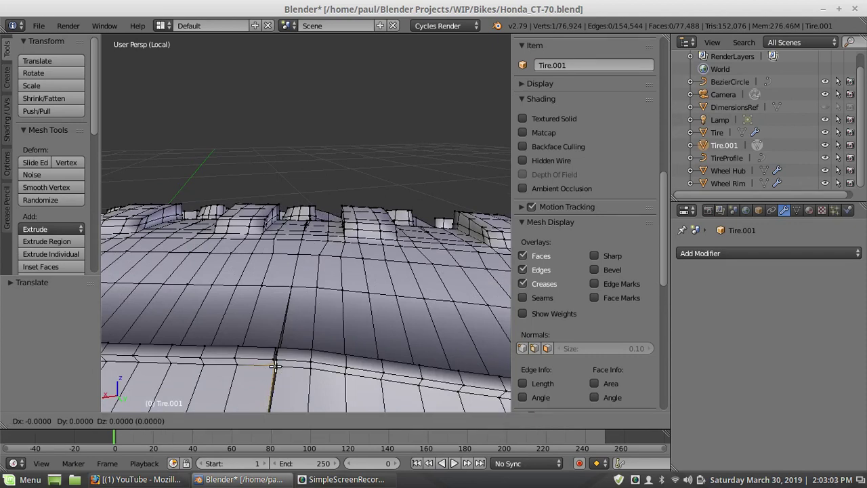
left_click(269, 357)
right_click(261, 366)
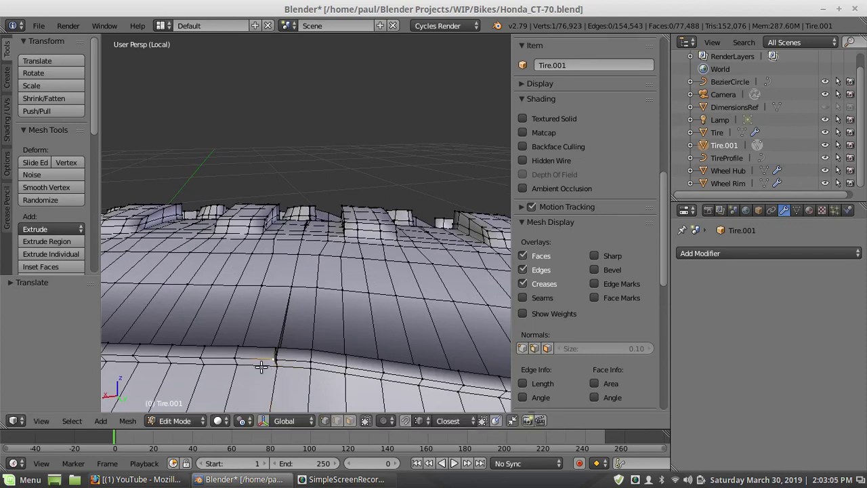
key("g")
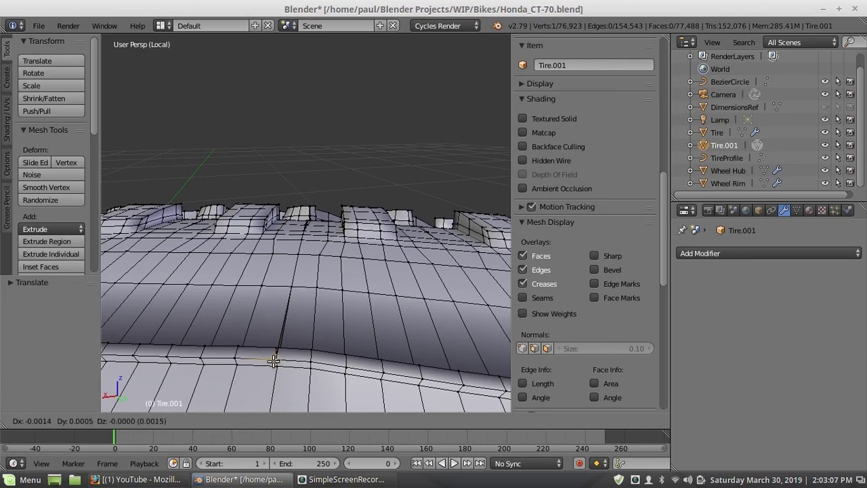
left_click(273, 360)
Frame the next seam vertex and merge the vertex at the tire's upper edge
middle_click_drag(257, 344, 387, 326)
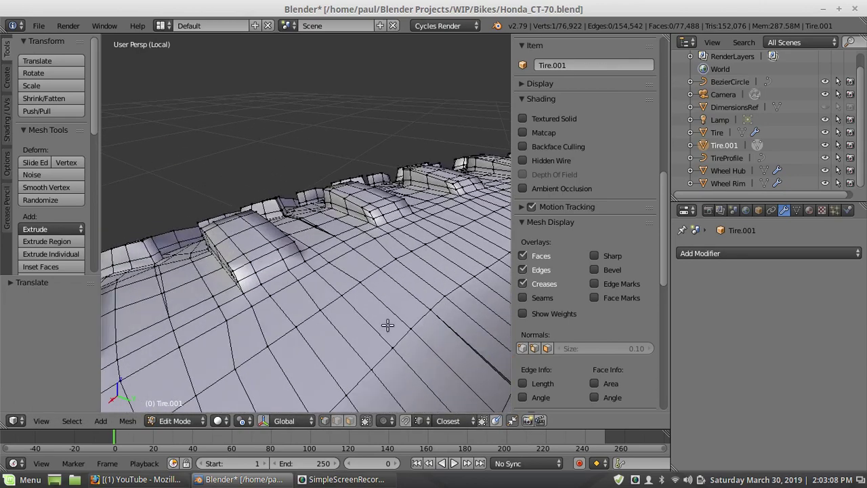
right_click(432, 319)
scroll(432, 318, "up", 2)
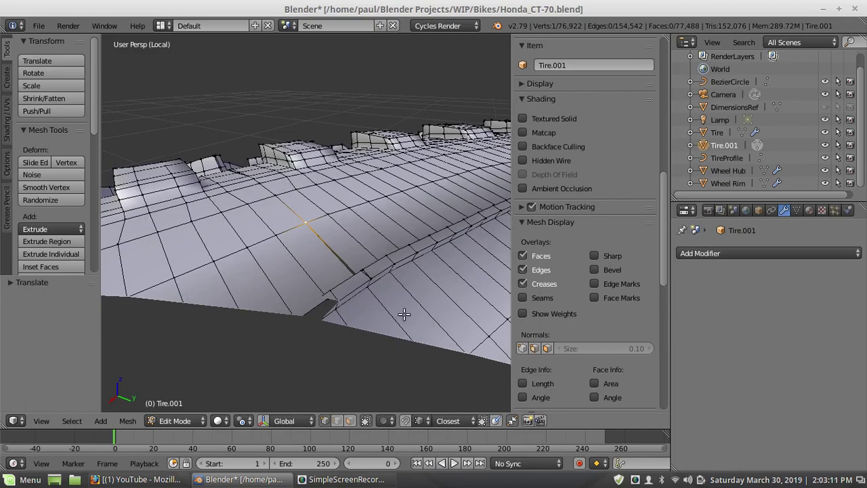
key("KP_Decimal")
middle_click_drag(494, 289, 120, 291)
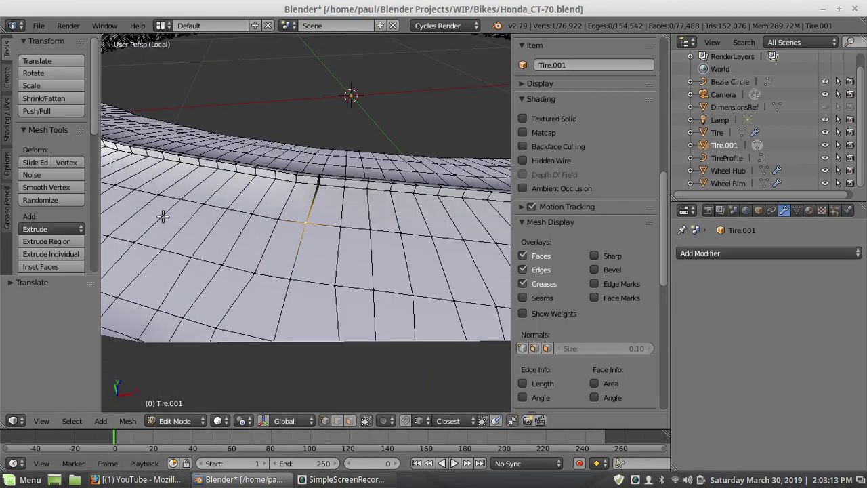
middle_click_drag(163, 215, 260, 229)
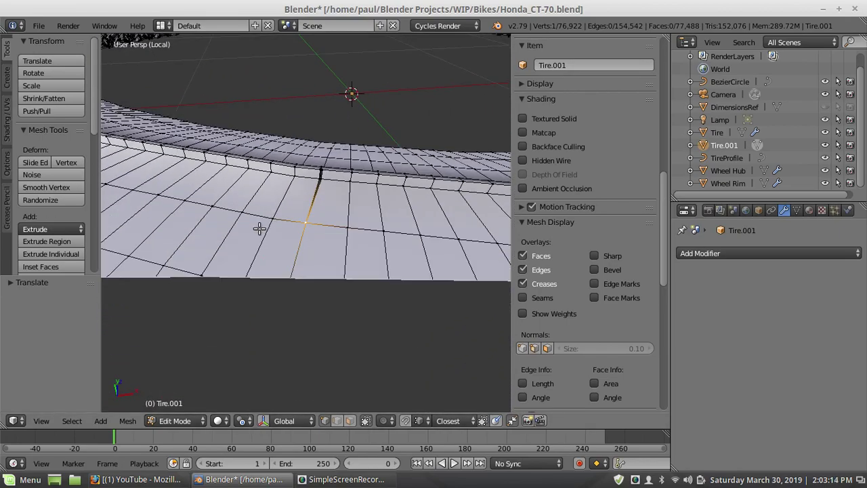
right_click(320, 178)
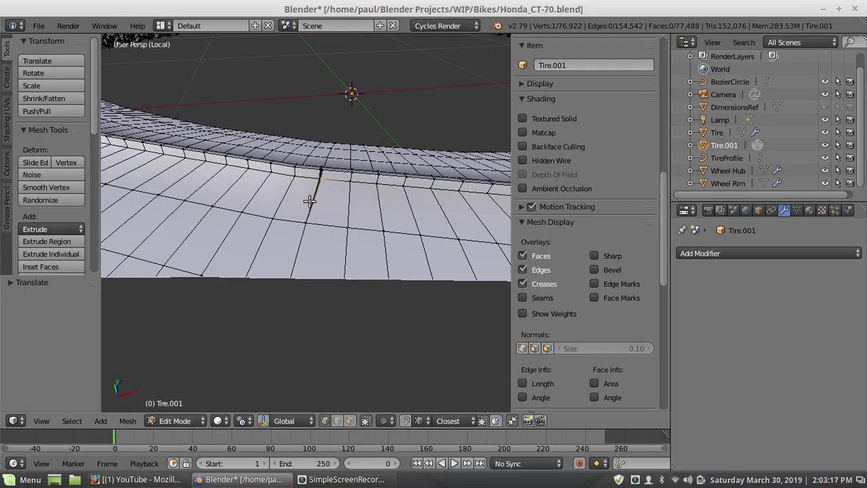
key("g")
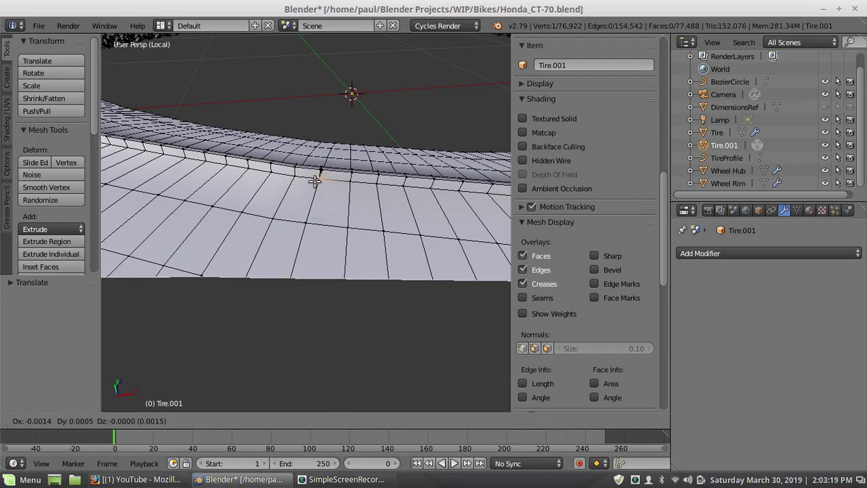
left_click(347, 172)
Weld three more seam vertices between the tread blocks, leaving 76,918 vertices
middle_click_drag(324, 187, 237, 210)
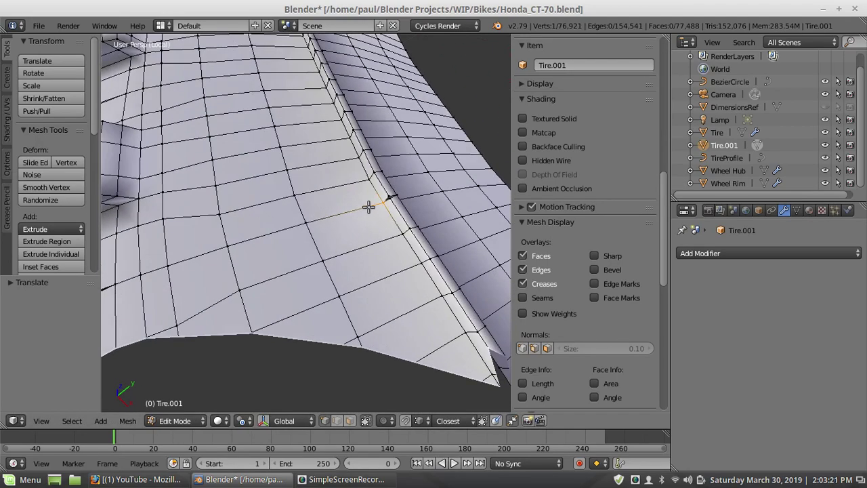
key("g")
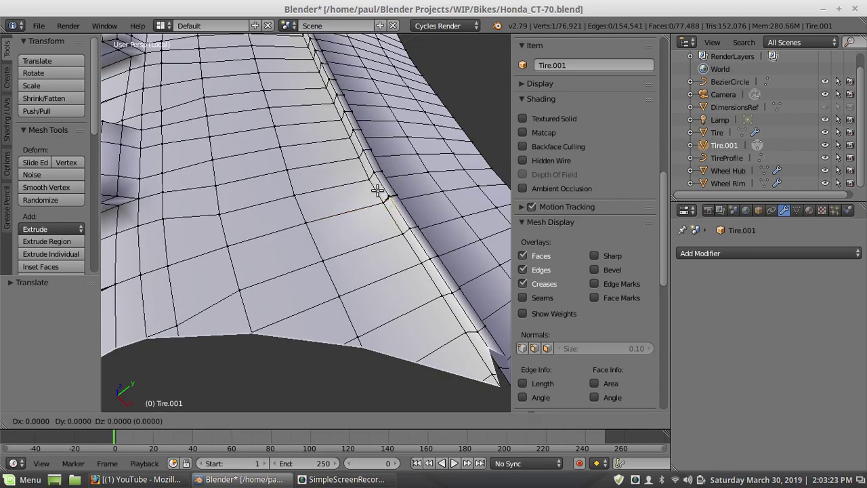
left_click(340, 221)
scroll(301, 249, "down", 3)
middle_click_drag(301, 249, 286, 215)
right_click(307, 334)
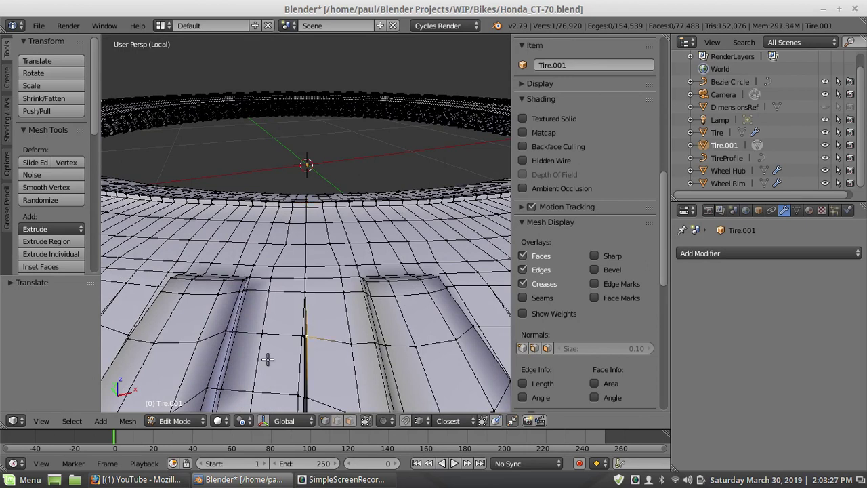
key("g")
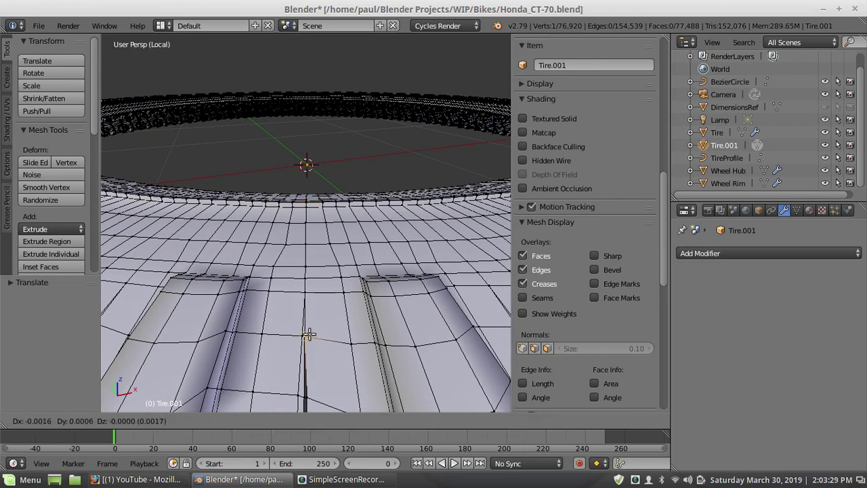
left_click(303, 399)
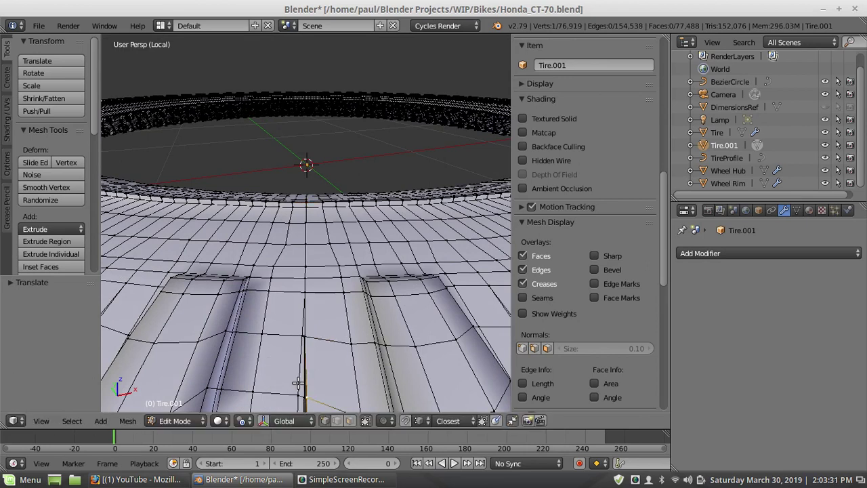
key("g")
left_click(305, 395)
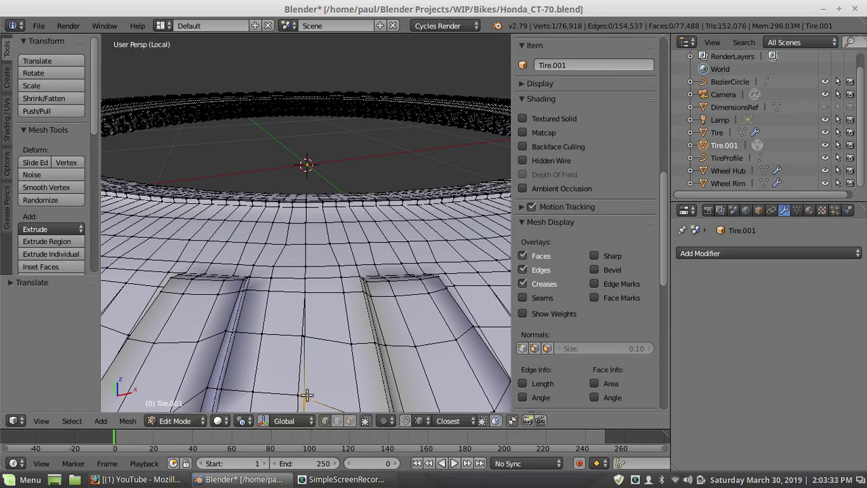
scroll(303, 380, "down", 2)
middle_click_drag(308, 352, 334, 348)
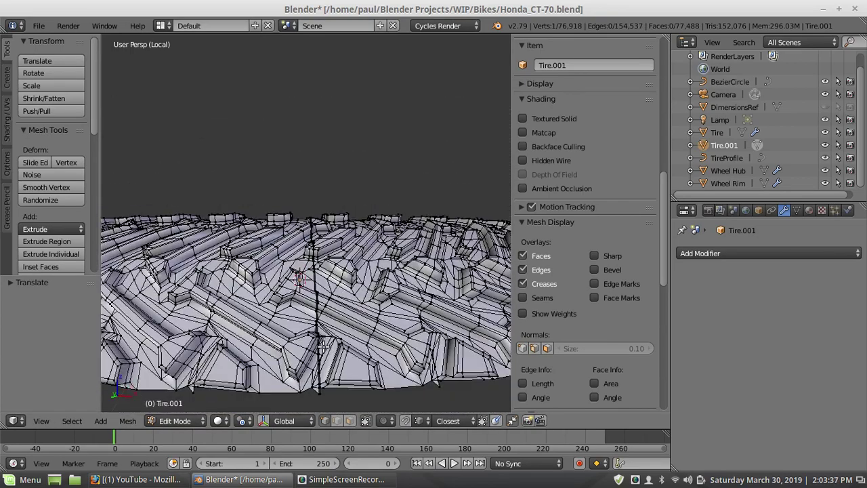
Weld three seam vertices down the seam edge onto the vertices below
scroll(324, 349, "up", 4)
right_click(327, 366)
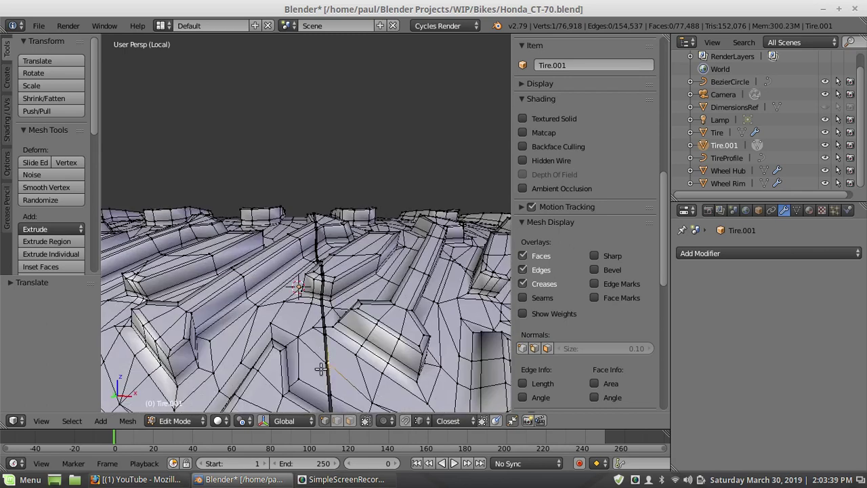
key("g")
left_click(328, 391)
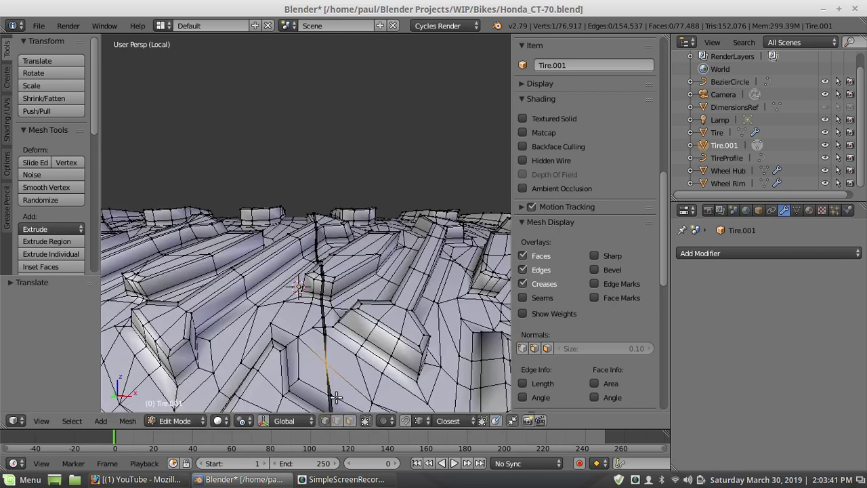
key("g")
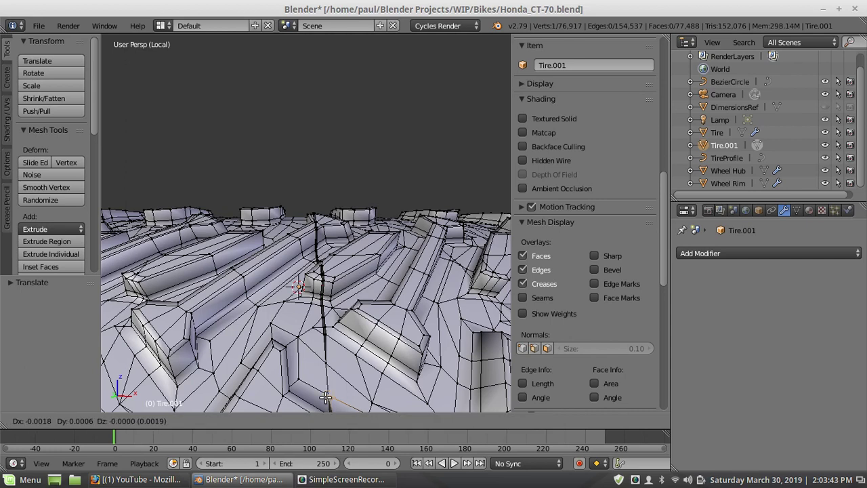
left_click(326, 397)
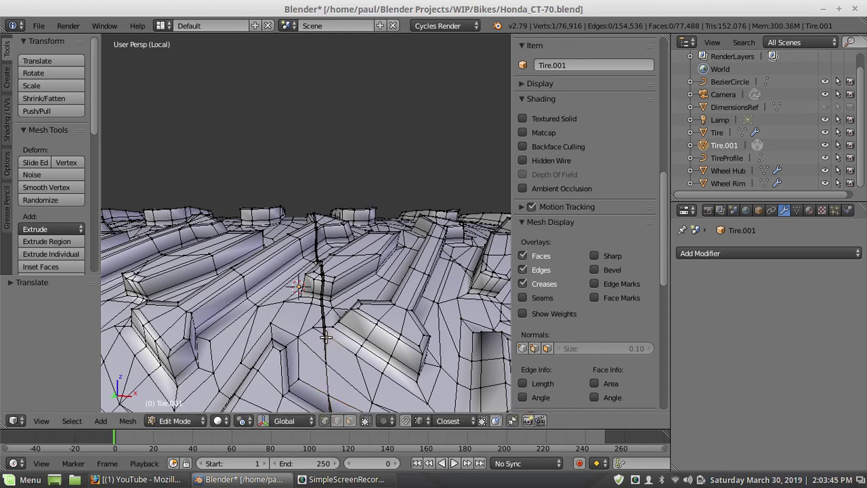
key("g")
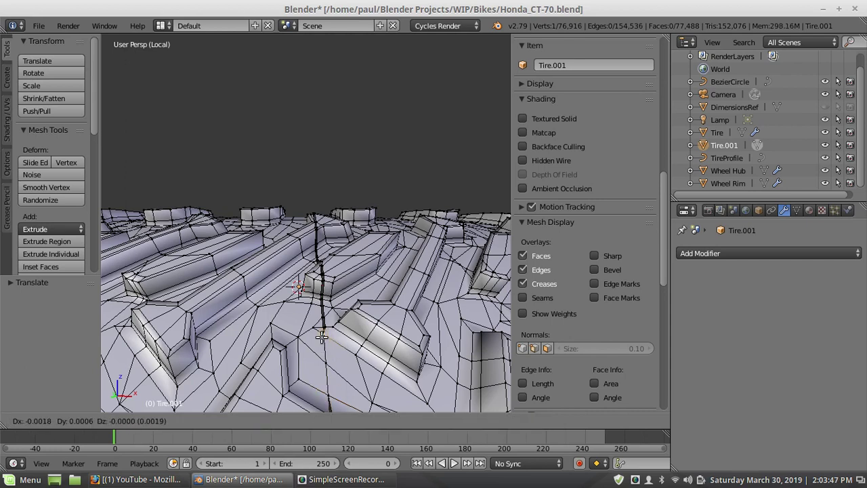
left_click(328, 328)
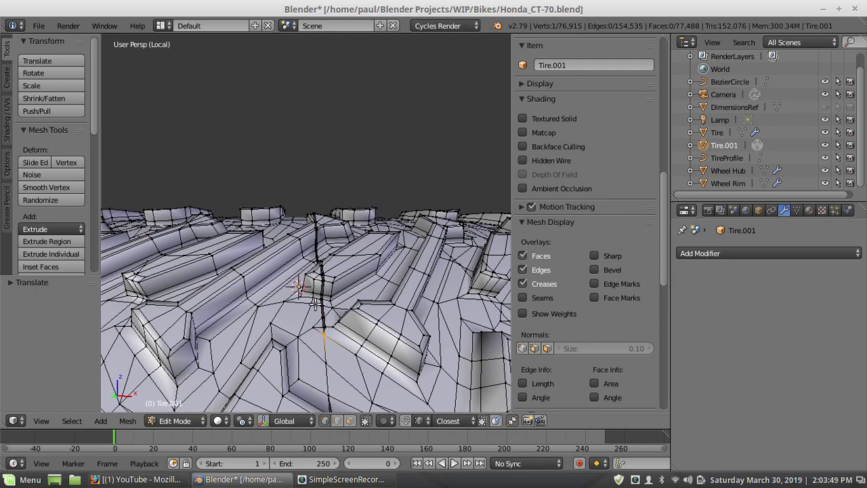
Weld five more seam vertices onto their neighbours, reaching 76,910 vertices
scroll(315, 302, "up", 4)
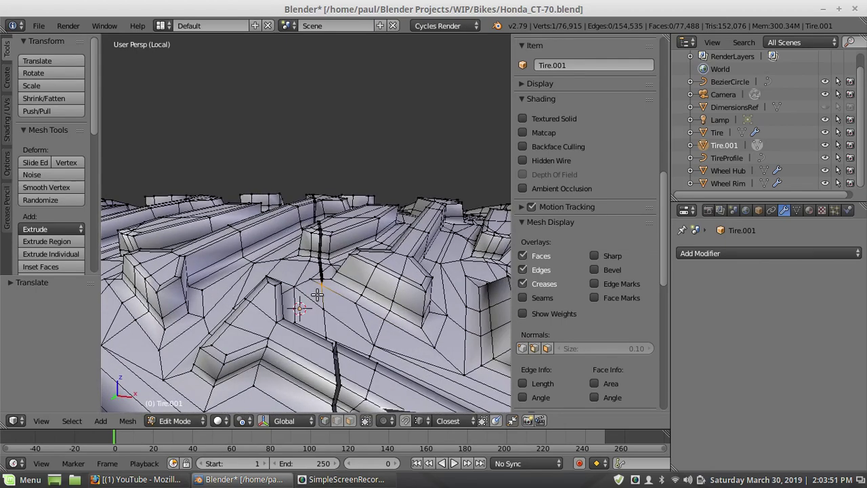
middle_click_drag(317, 294, 314, 306)
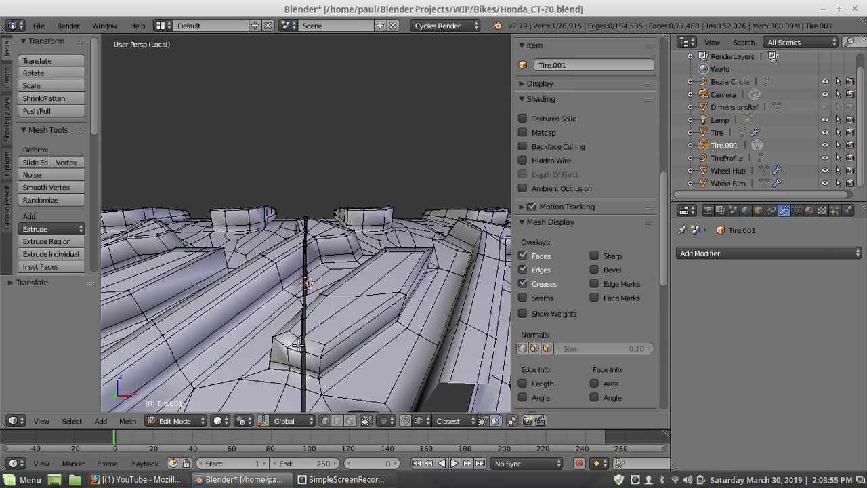
key("g")
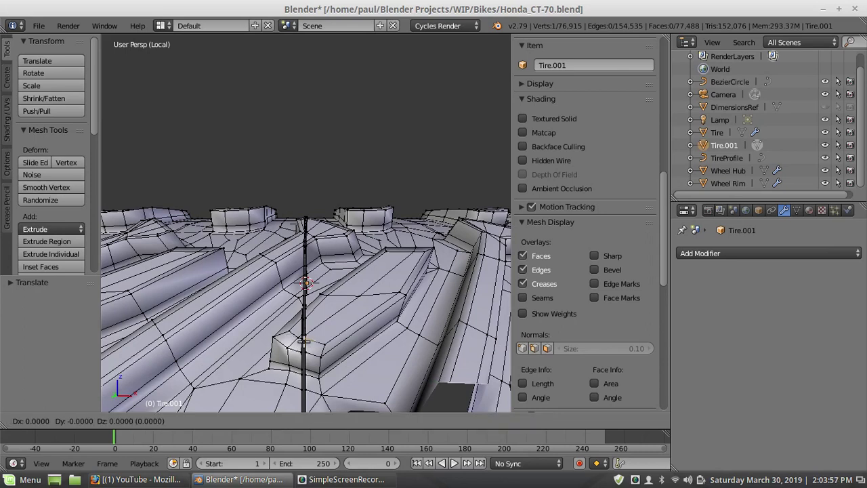
left_click(305, 343)
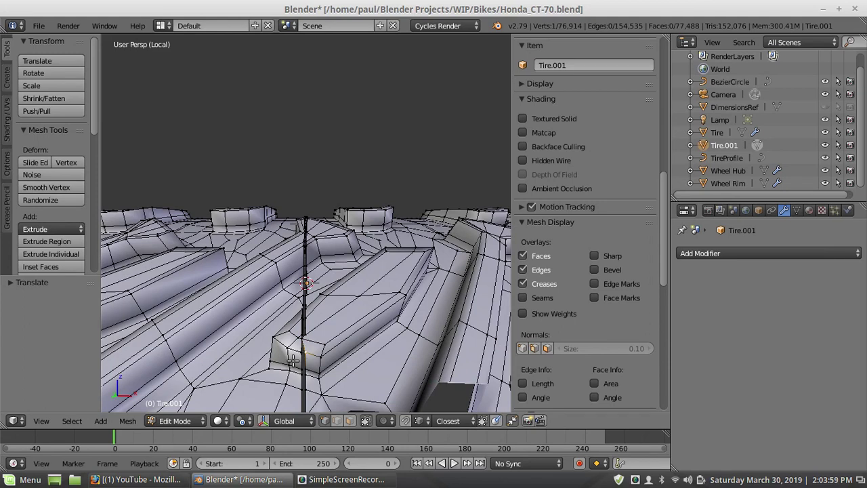
key("g")
left_click(301, 355)
key("g")
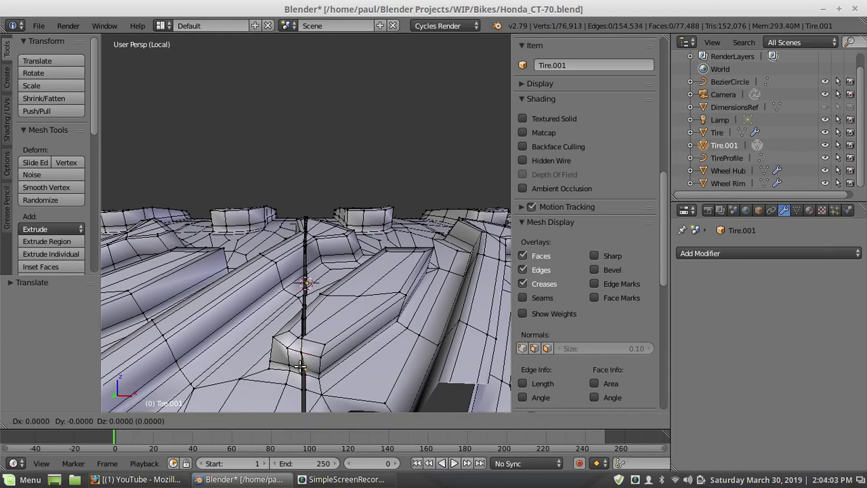
left_click(305, 375)
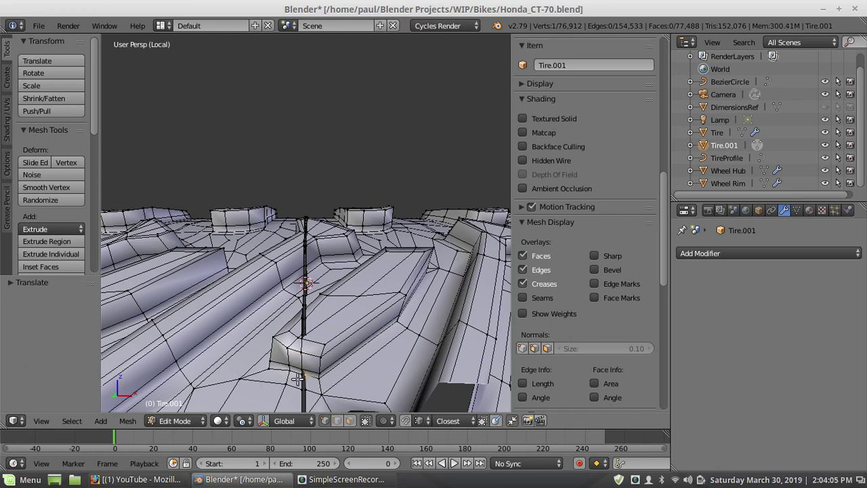
key("g")
left_click(299, 380)
key("g")
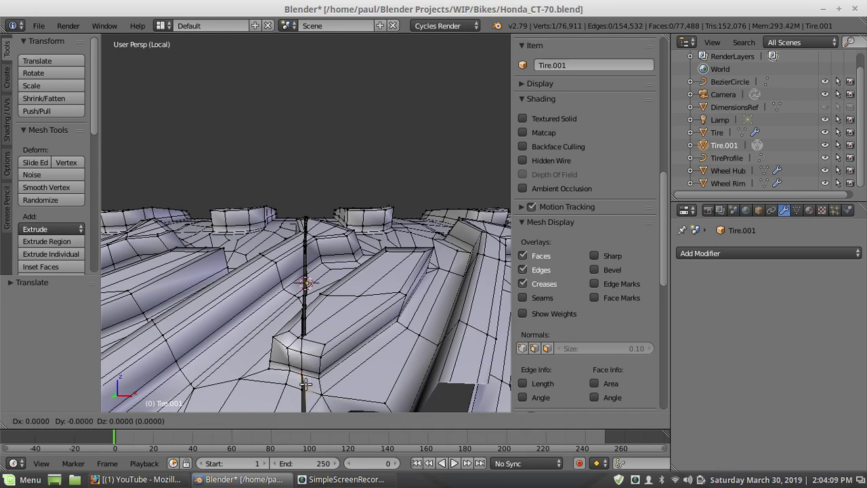
left_click(297, 365)
scroll(296, 365, "down", 5)
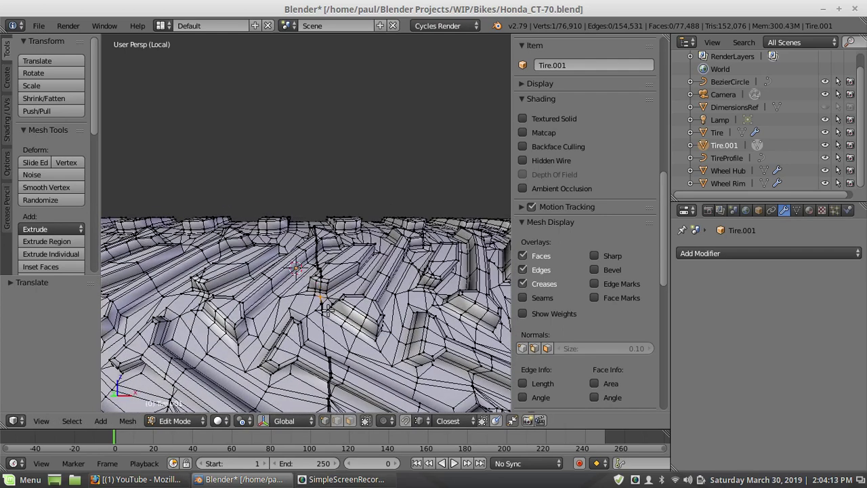
Weld two stray seam vertices onto their neighbours with G so Auto Merge joins them
scroll(336, 323, "up", 5)
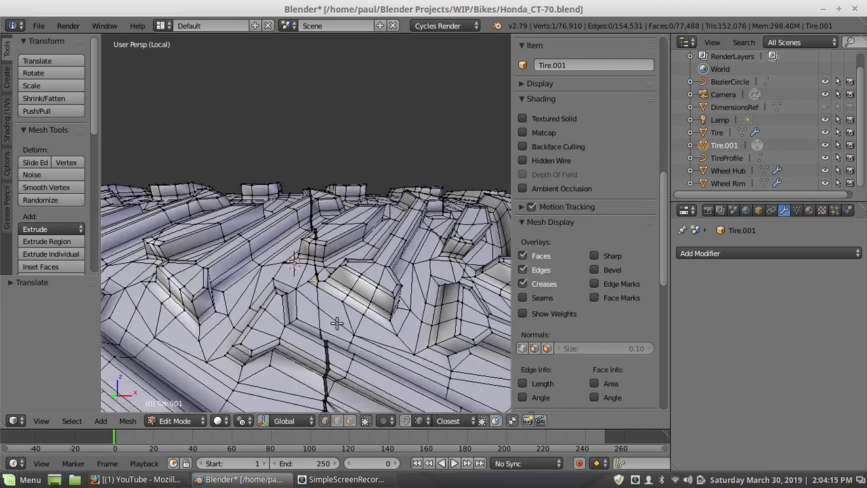
scroll(305, 237, "up", 6)
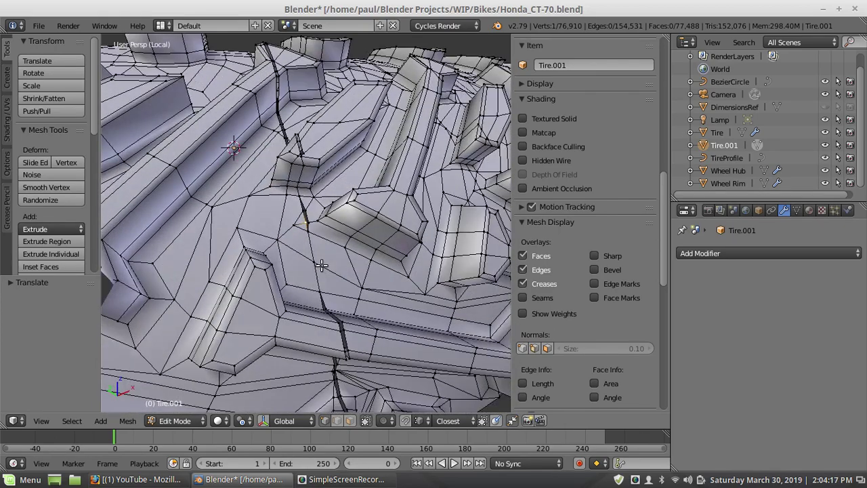
scroll(320, 265, "down", 2)
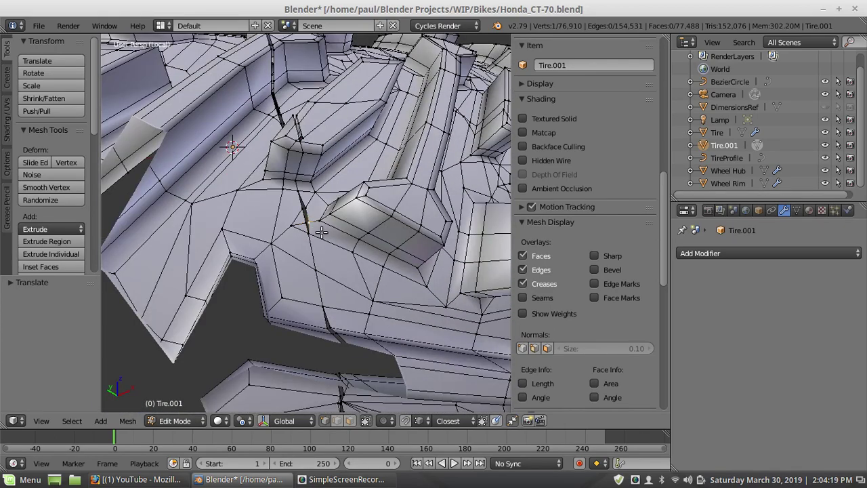
key("g")
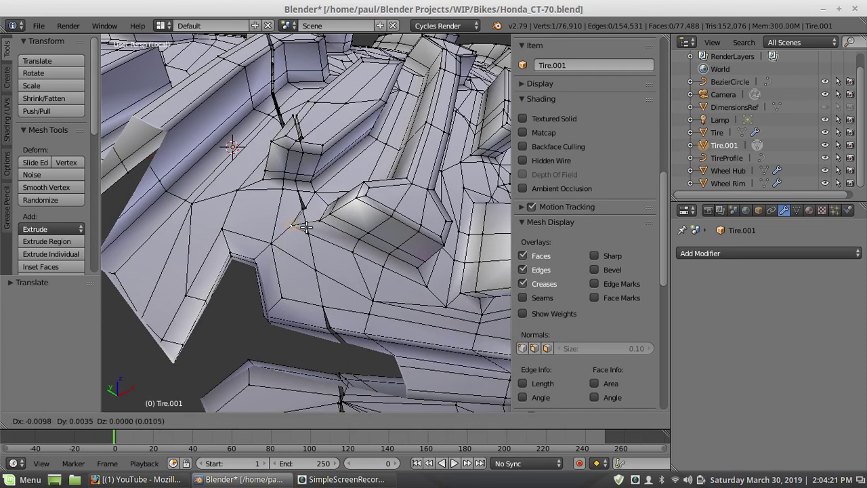
left_click(308, 208)
right_click(308, 209)
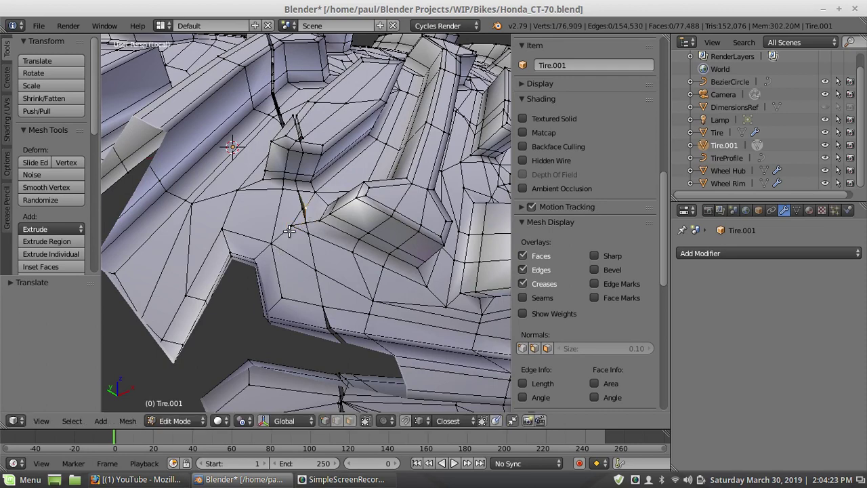
key("g")
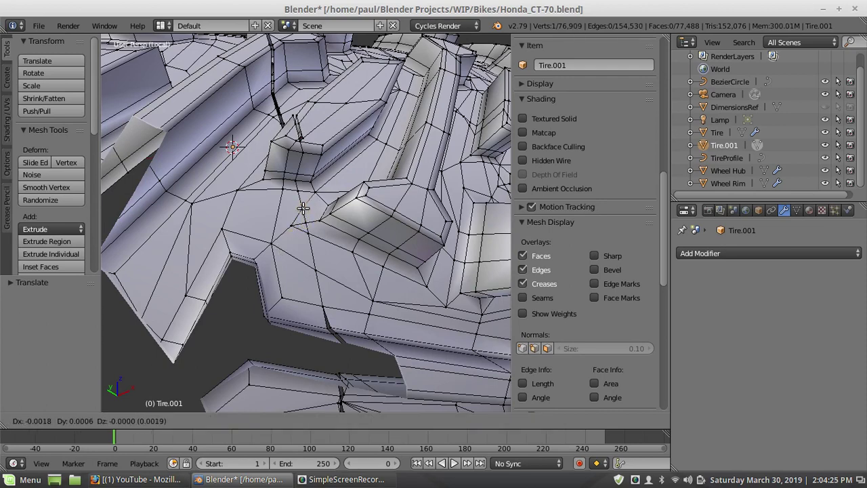
left_click(298, 260)
Merge a third seam vertex lower down, then select a vertex near the tread's top
right_click(315, 330)
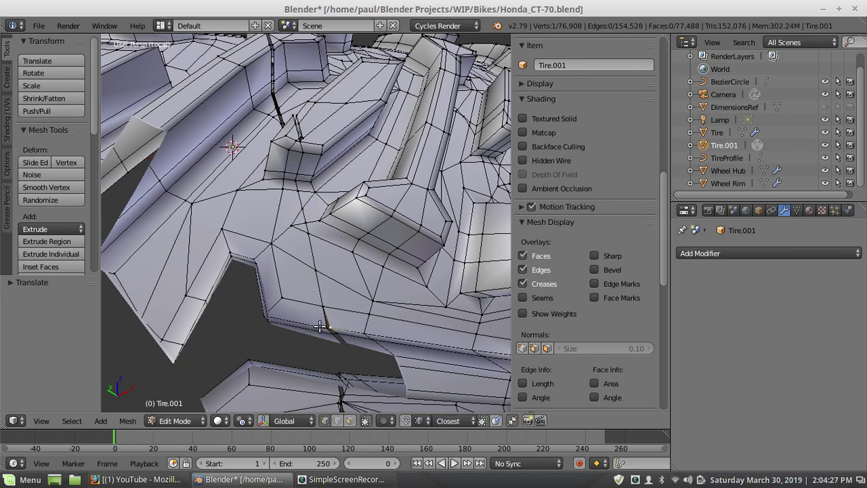
key("g")
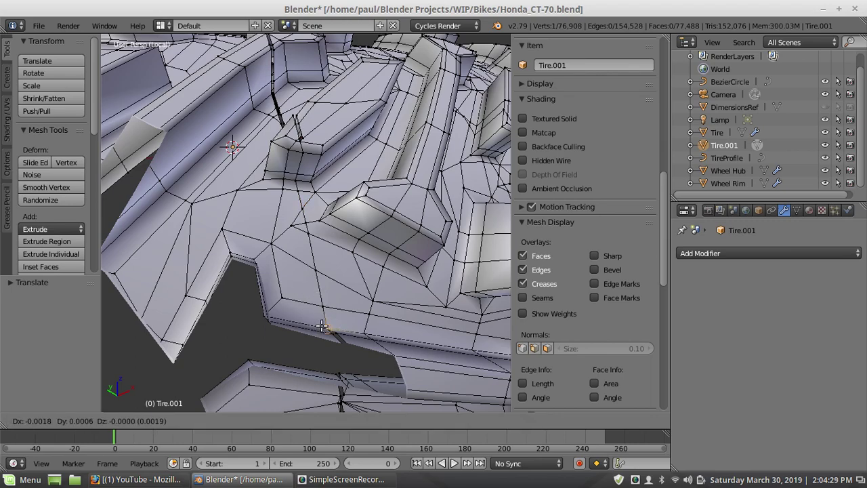
left_click(322, 326)
middle_click_drag(300, 132, 271, 148)
right_click(324, 135)
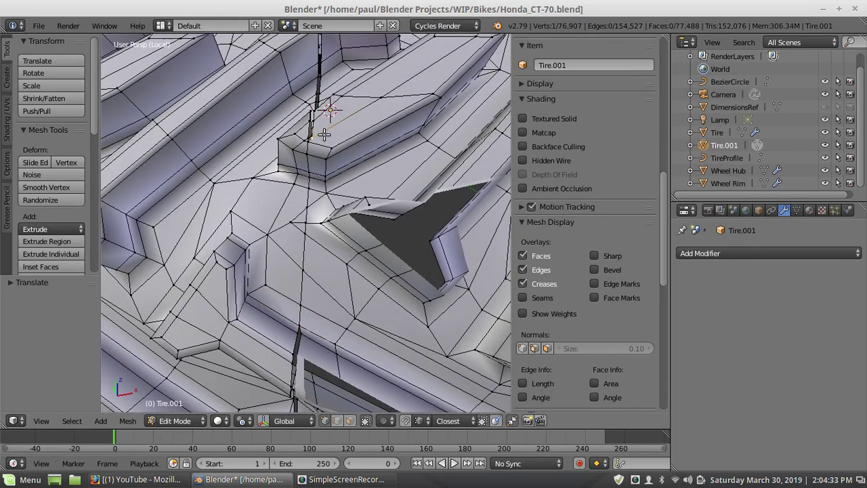
key("KP_8")
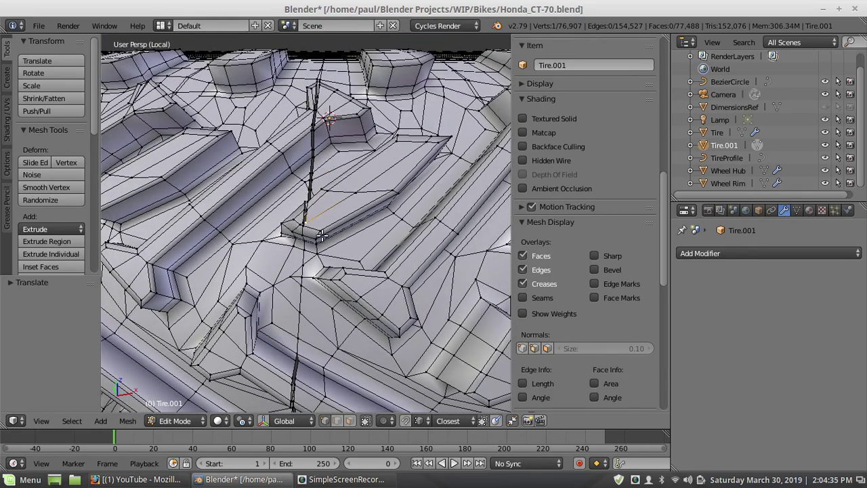
middle_click_drag(324, 235, 451, 256)
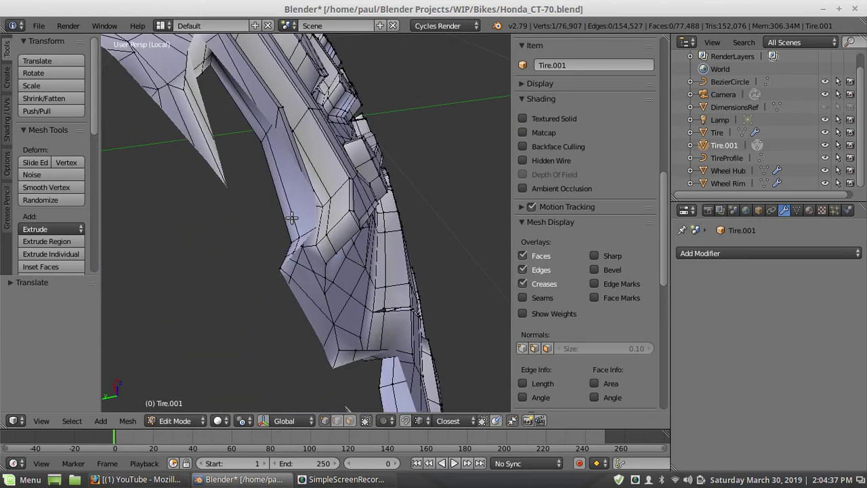
Set the view's Clip Start to 0.010 in the N panel
scroll(571, 311, "down", 10)
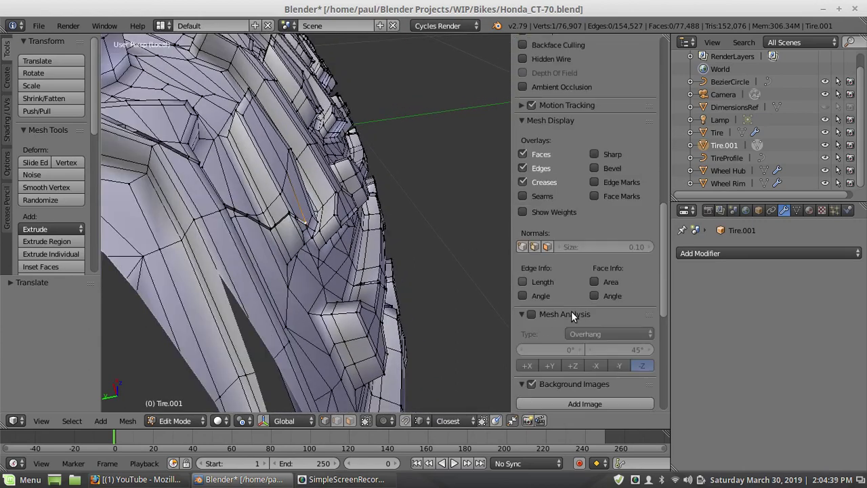
scroll(572, 311, "up", 12)
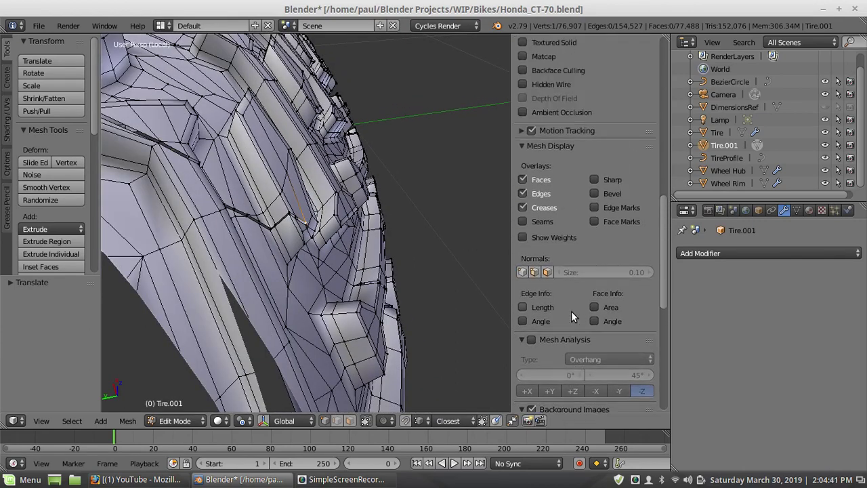
scroll(571, 311, "up", 5)
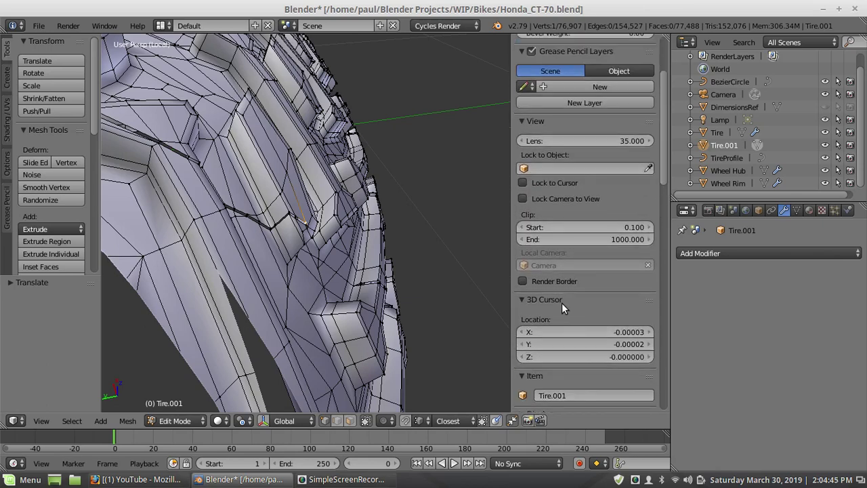
left_click(598, 227)
key("BackSpace")
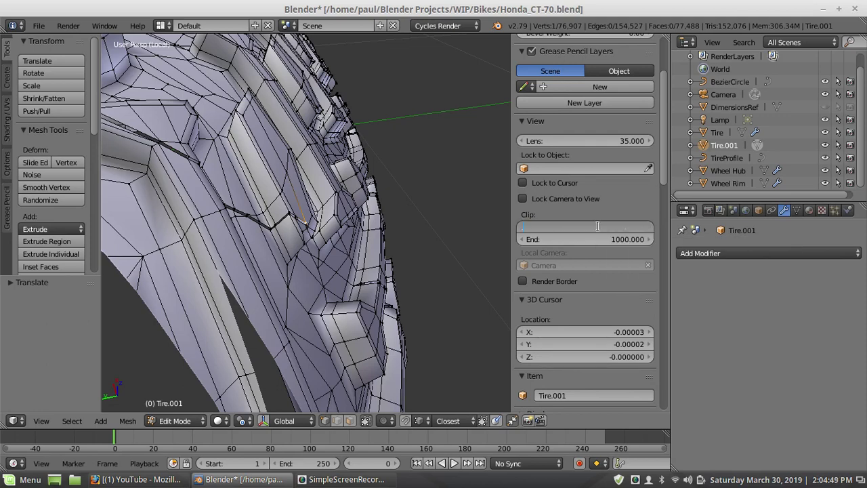
type(".01")
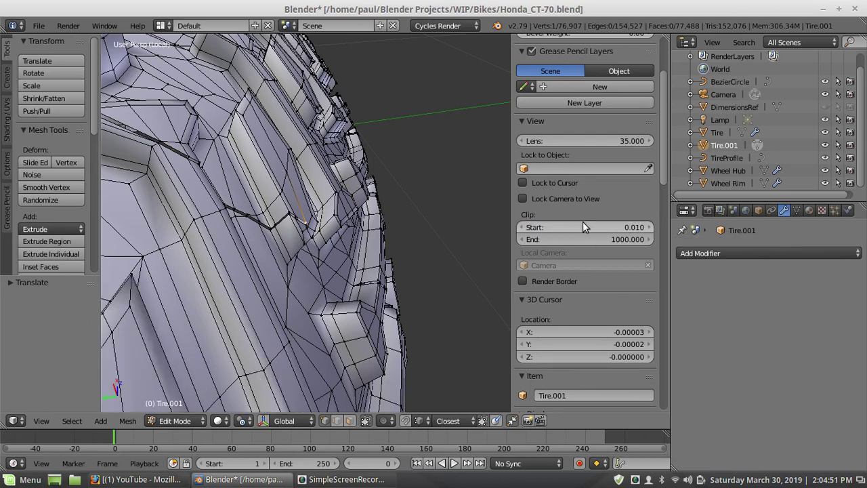
key("Return")
Weld three seam vertices onto their neighbours, the last one at the triangle tip
scroll(295, 268, "up", 6)
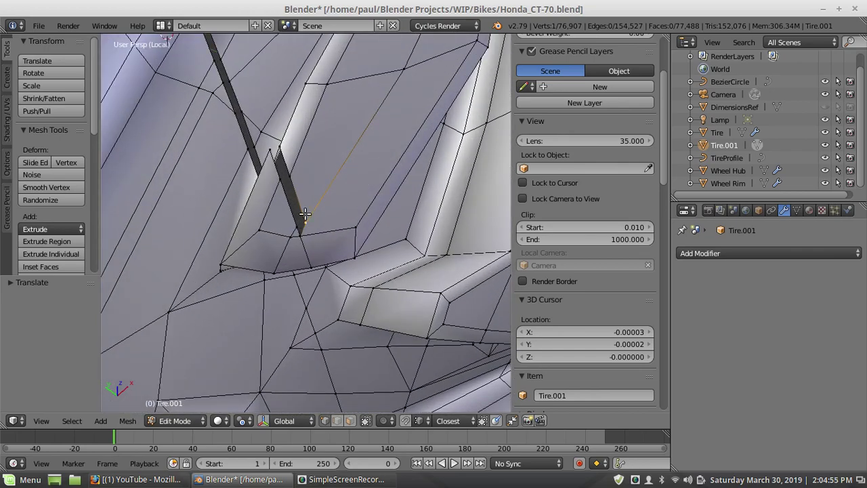
middle_click_drag(268, 215, 282, 205)
right_click(165, 195)
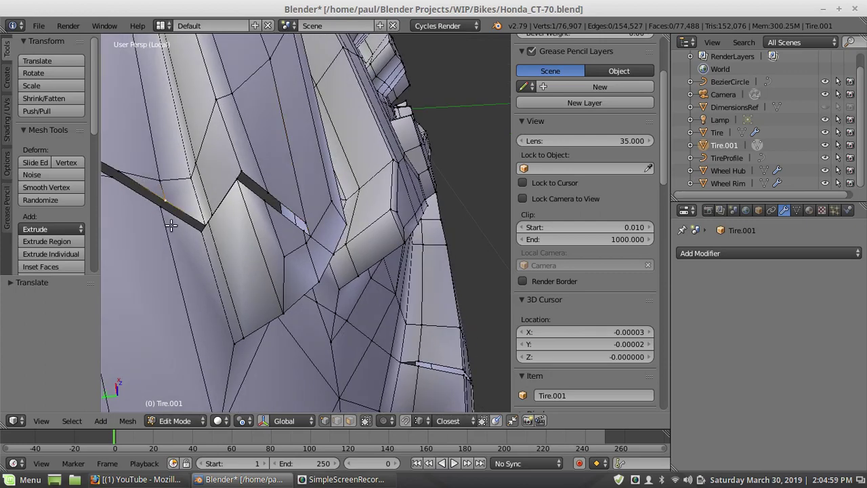
key("g")
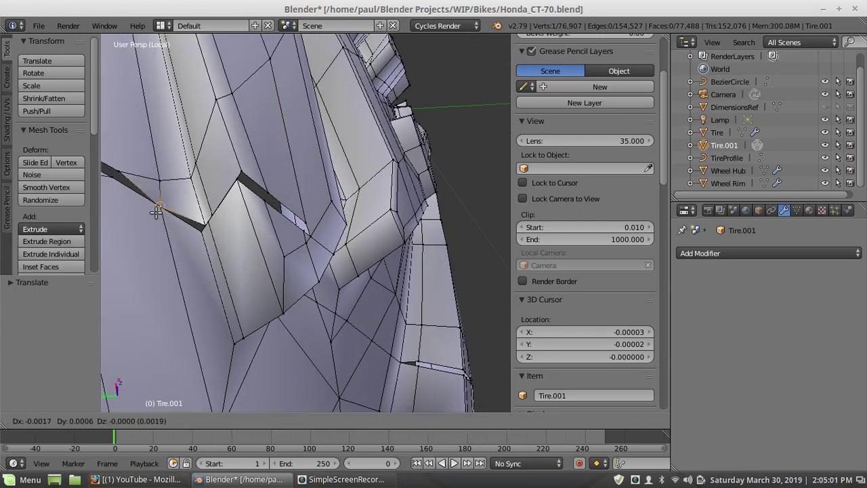
left_click(192, 217)
right_click(194, 226)
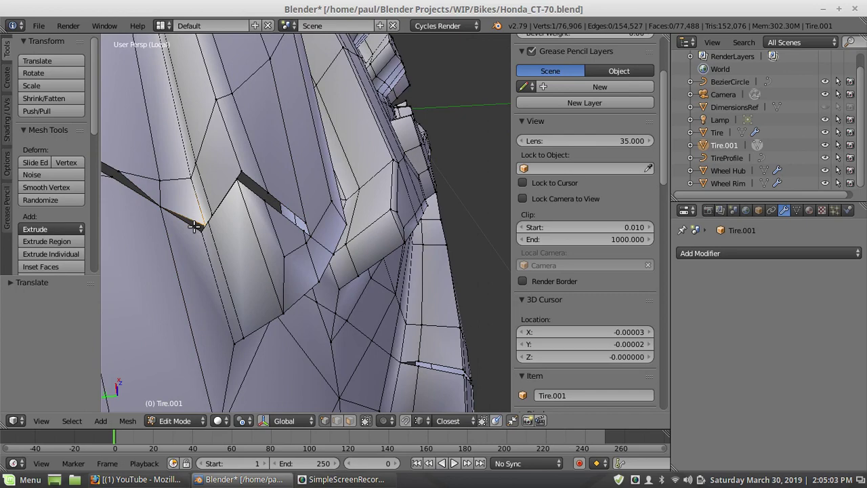
key("g")
left_click(195, 224)
middle_click_drag(196, 225, 236, 240)
right_click(198, 249)
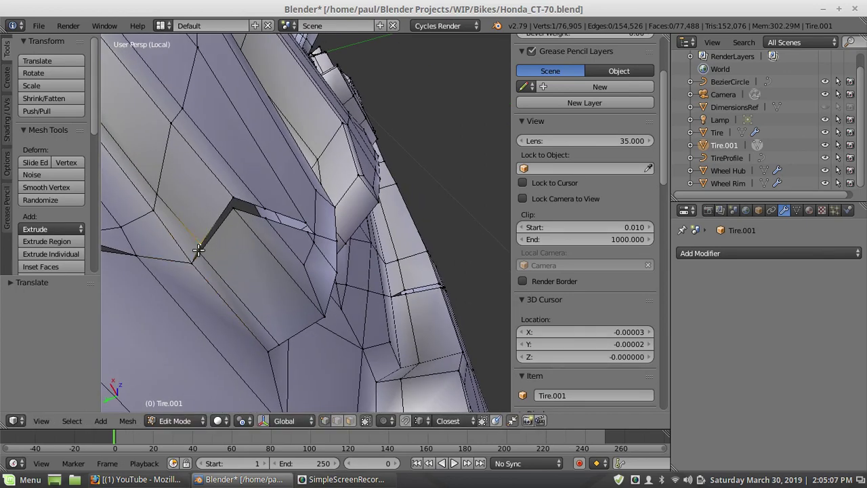
key("g")
left_click(233, 208)
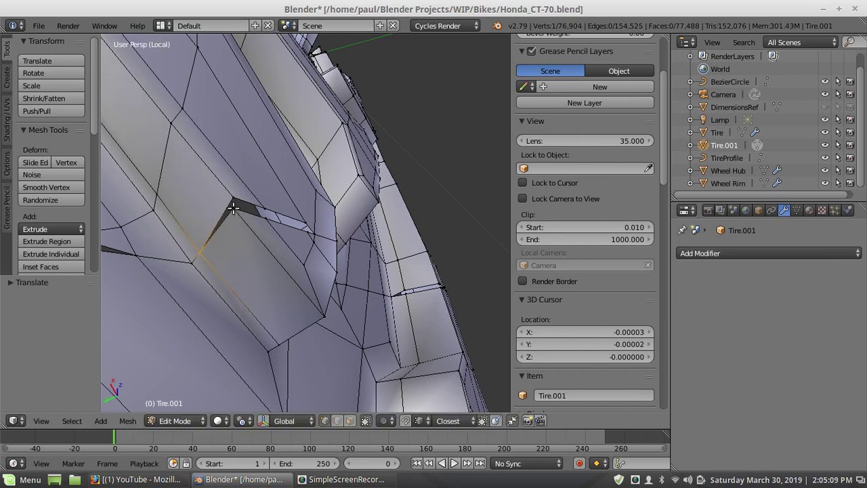
Merge the triangle-tip vertex and the remaining seam vertices running up the seam edge
right_click(231, 196)
key("g")
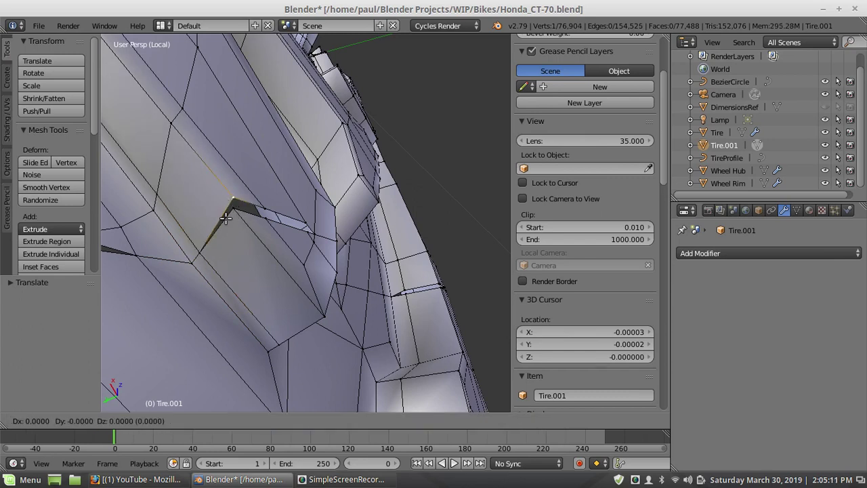
left_click(261, 228)
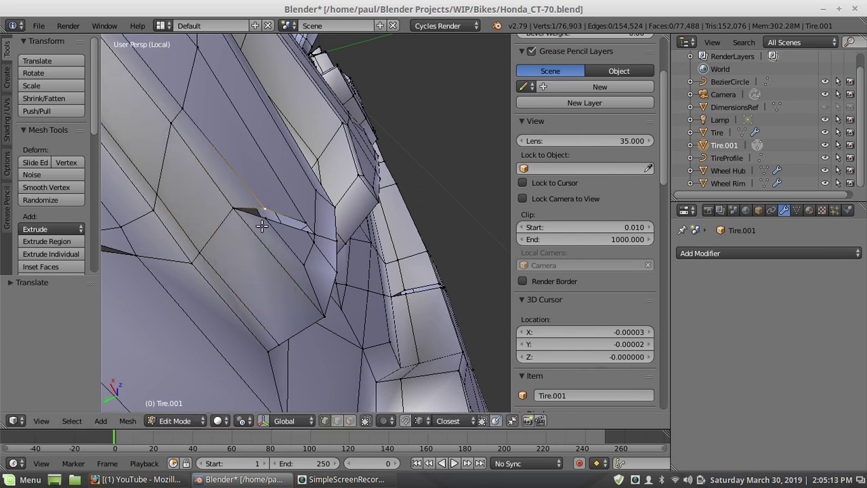
key("g")
left_click(269, 218)
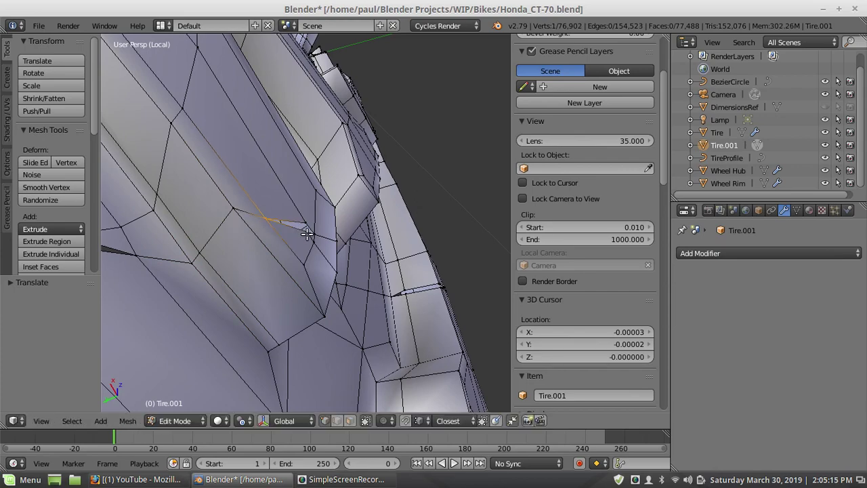
middle_click_drag(307, 233, 309, 217)
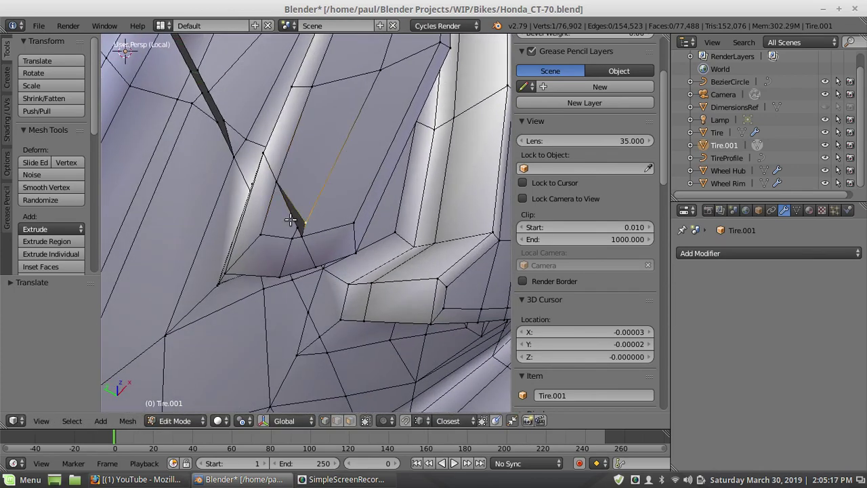
key("g")
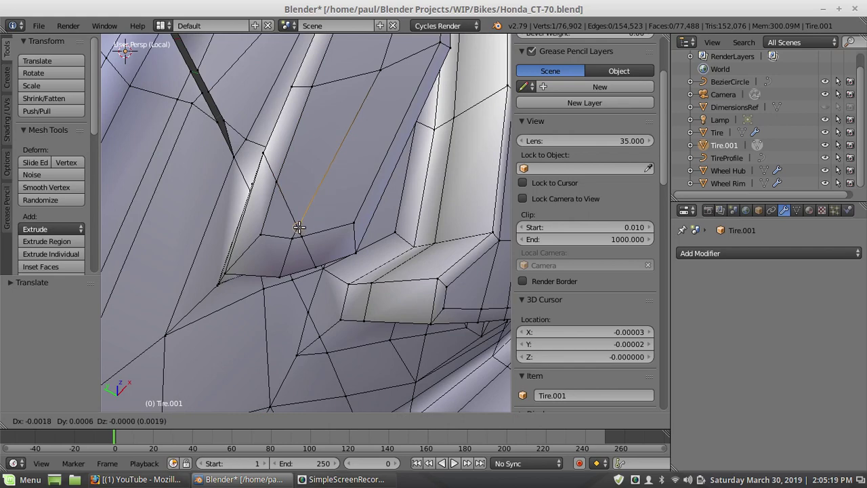
left_click(298, 227)
middle_click_drag(260, 213, 260, 212)
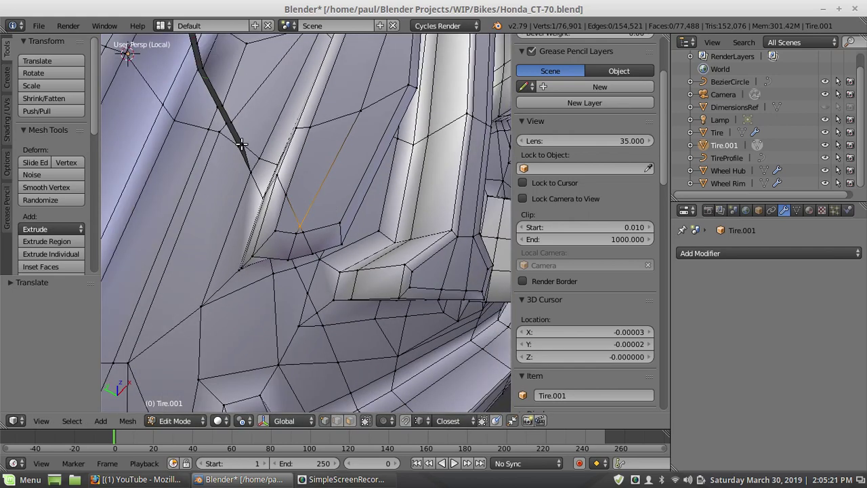
key("g")
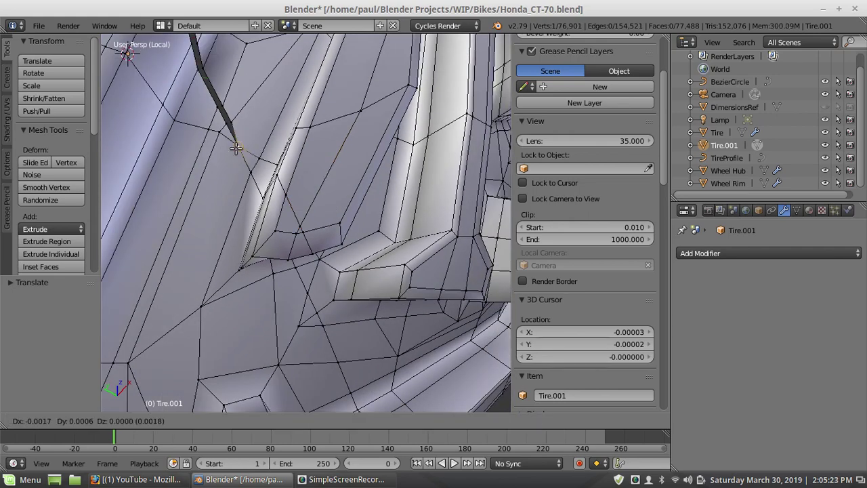
left_click(231, 132)
right_click(229, 124)
key("g")
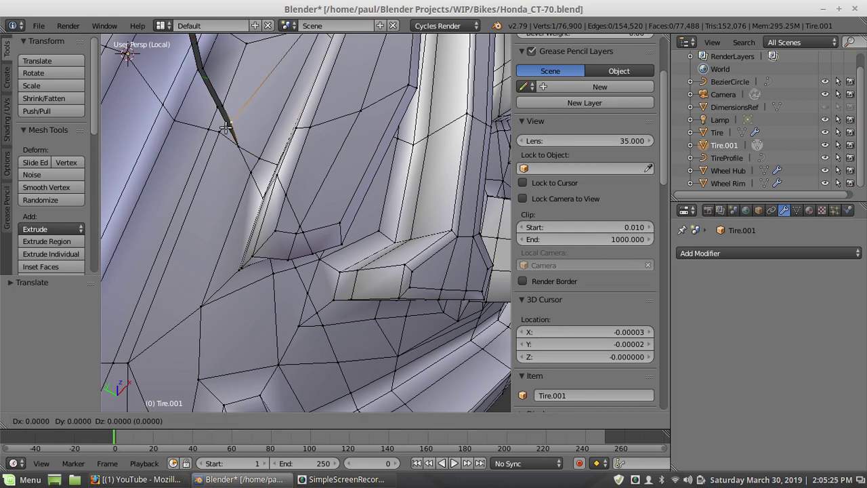
left_click(225, 125)
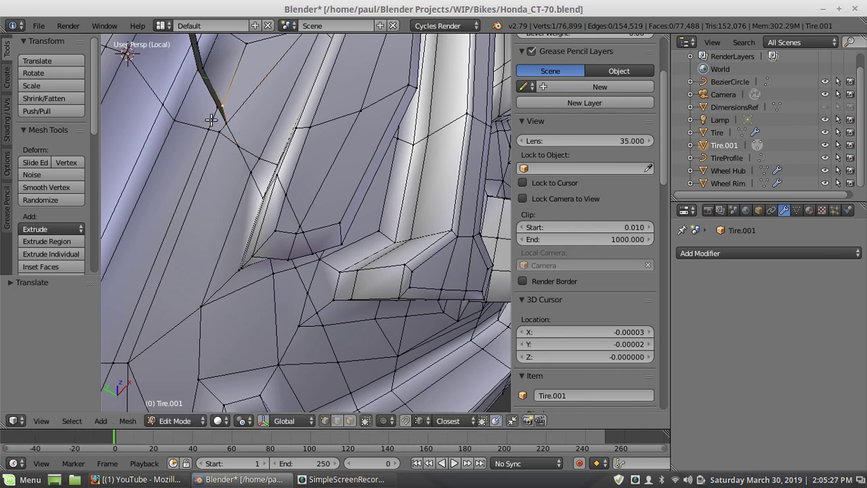
Weld the last stray vertices on the vertical seam edge into their neighbours
key("g")
left_click(217, 110)
scroll(330, 176, "down", 6)
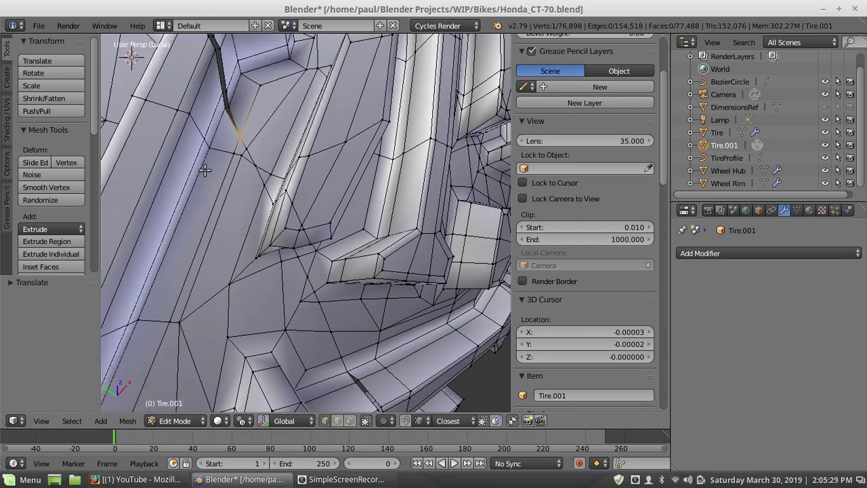
middle_click_drag(335, 303, 316, 316)
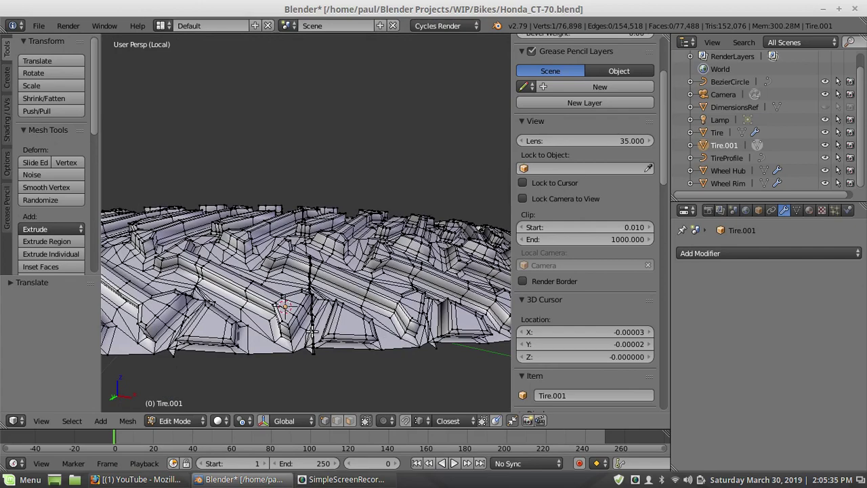
scroll(314, 330, "up", 5)
middle_click_drag(316, 329, 318, 225)
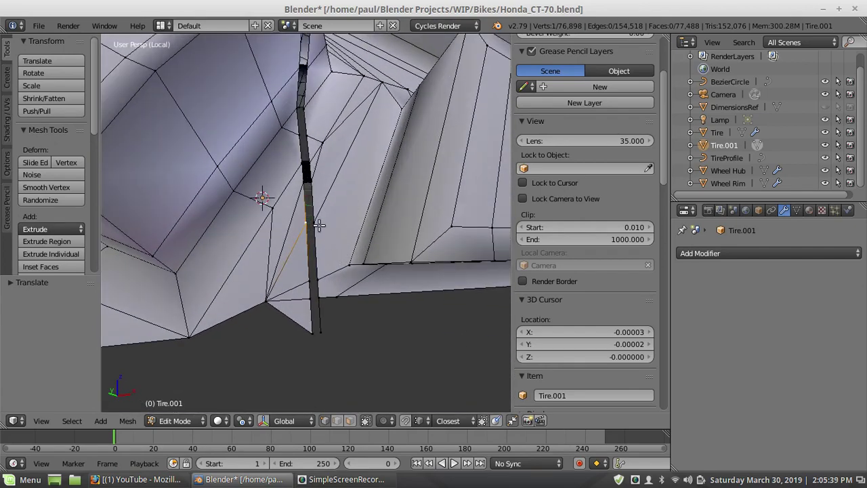
right_click(307, 162)
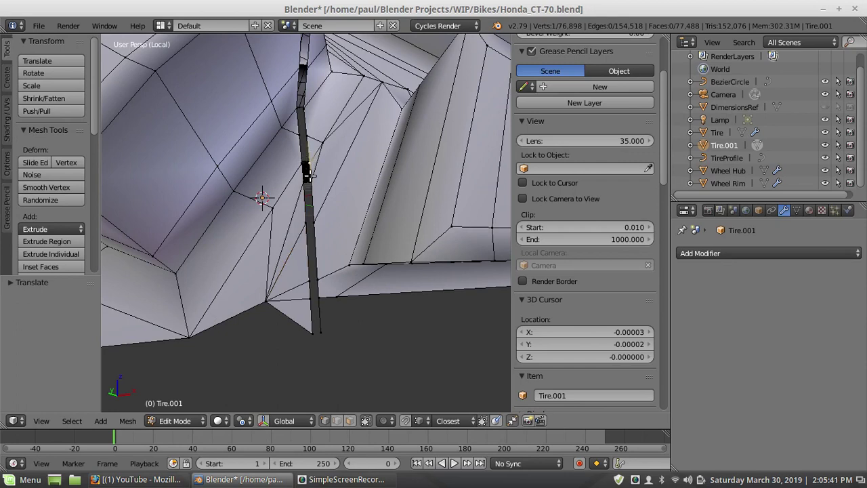
key("g")
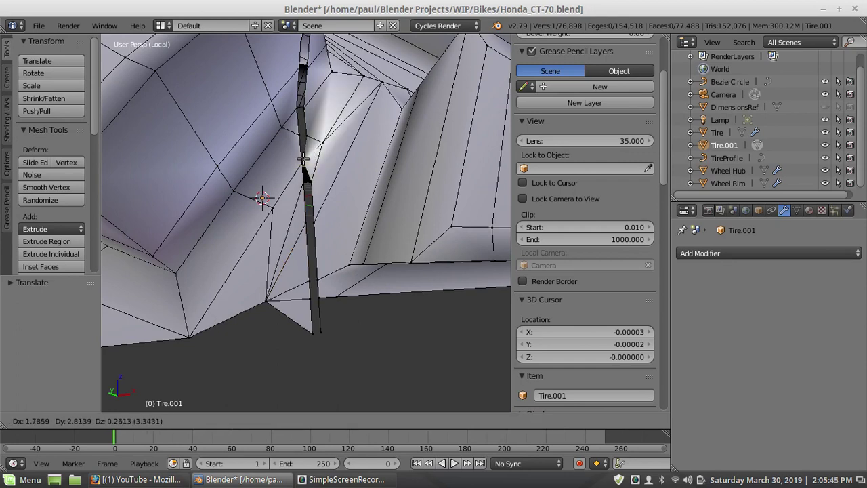
right_click(306, 163)
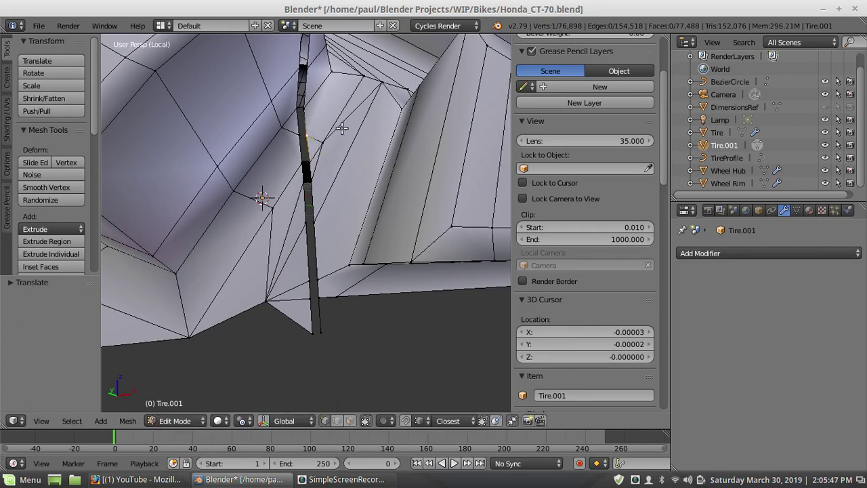
key("g")
left_click(329, 139)
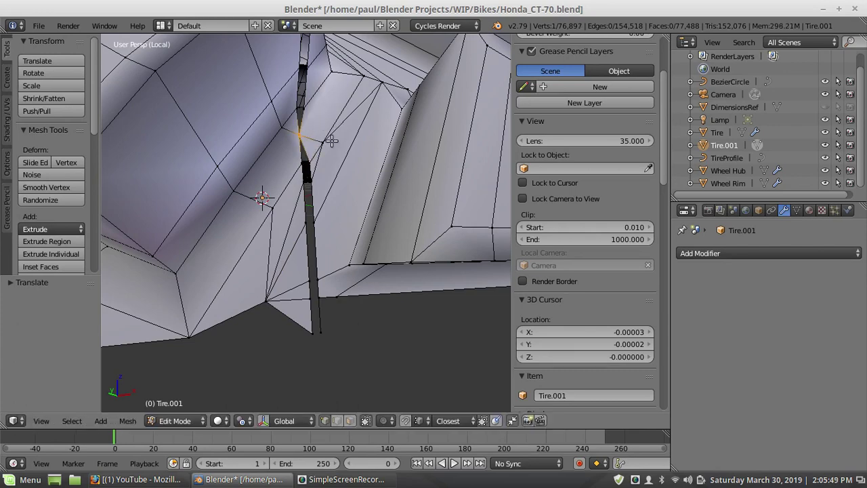
Reveal all hidden tread geometry with Alt+H and deselect every vertex
middle_click_drag(330, 140, 349, 91)
scroll(349, 92, "down", 5)
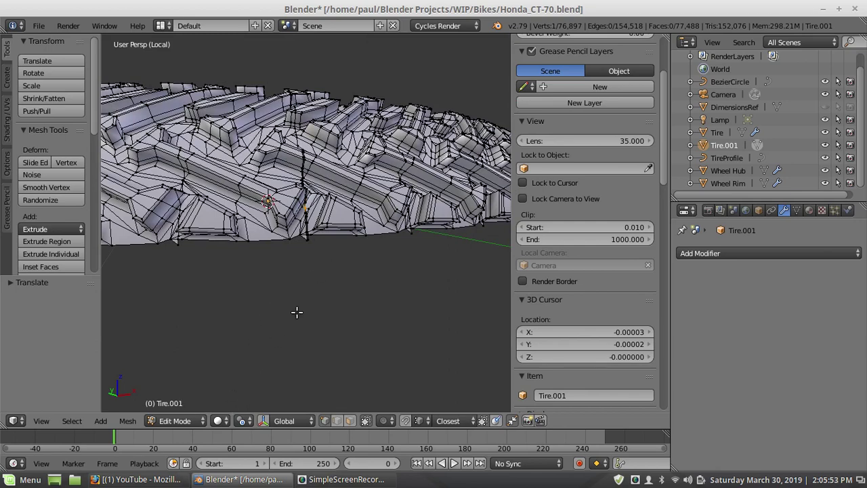
key("alt+h")
key("a")
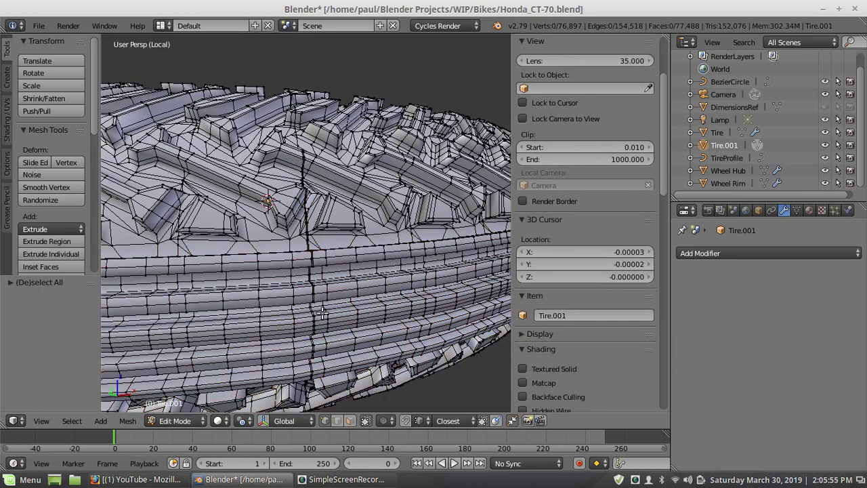
middle_click_drag(296, 311, 308, 240)
scroll(319, 227, "down", 8)
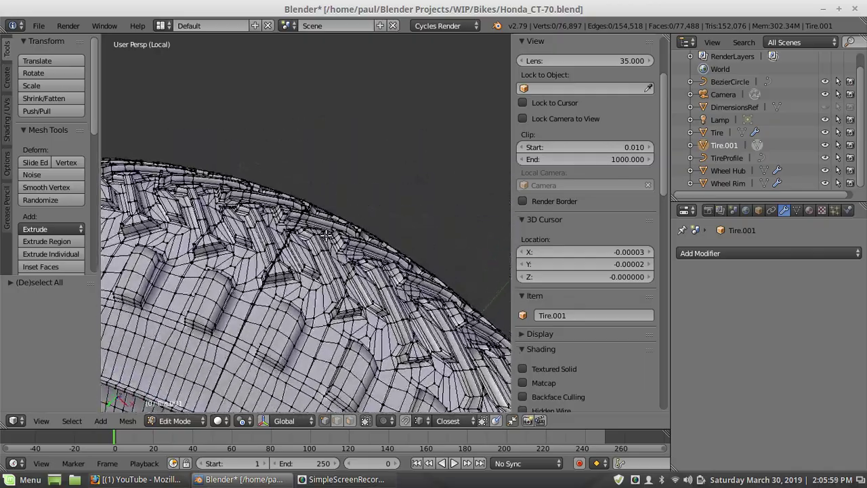
left_click(181, 421)
Return Tire.001 to Object Mode and orbit around the closed-seam tire
left_click(185, 407)
middle_click_drag(323, 213, 333, 280)
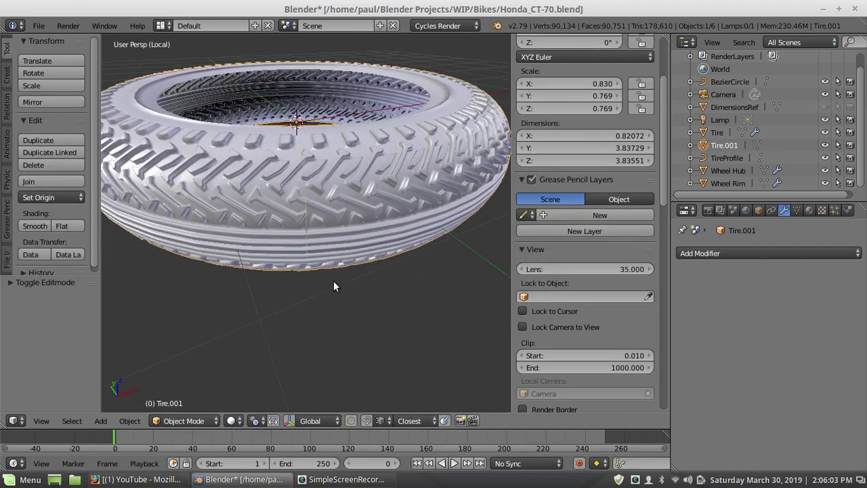
scroll(300, 145, "down", 2)
scroll(282, 214, "up", 5)
middle_click_drag(282, 214, 238, 226)
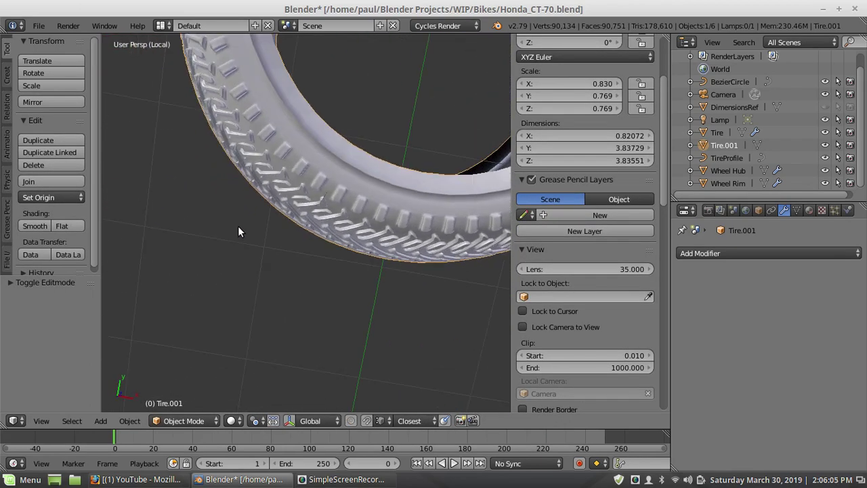
scroll(312, 219, "down", 3)
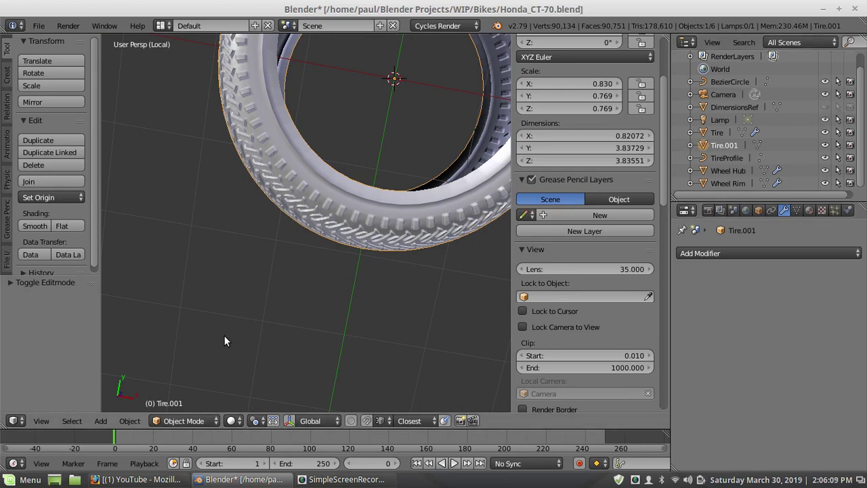
middle_click_drag(350, 304, 398, 246)
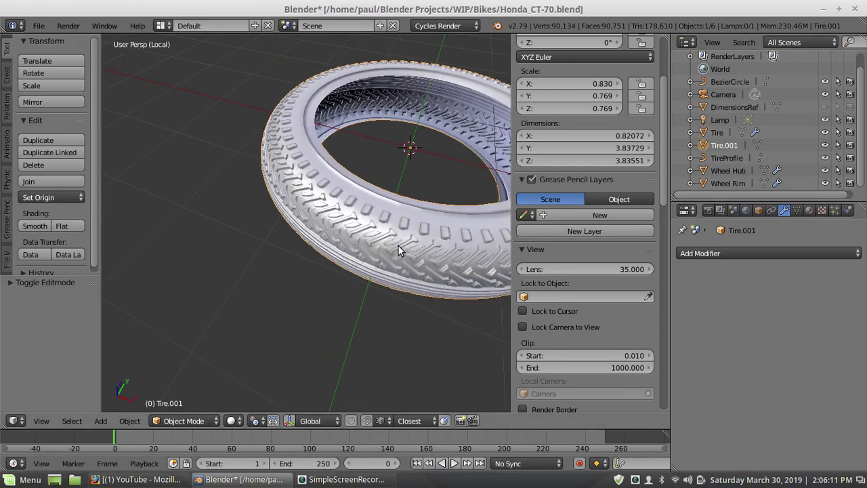
Exit local view so the tire appears mounted on the wheel hub and rim
key("KP_Divide")
scroll(398, 249, "down", 5)
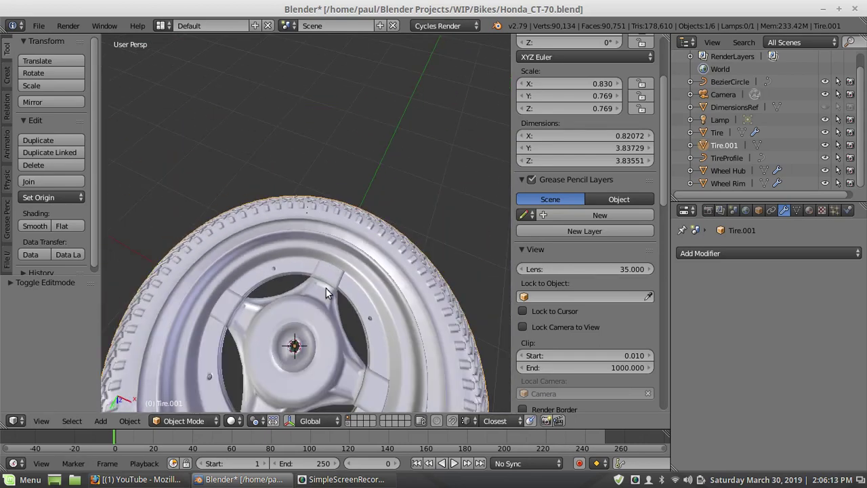
scroll(326, 288, "down", 2)
middle_click_drag(326, 289, 322, 215)
scroll(314, 254, "down", 3)
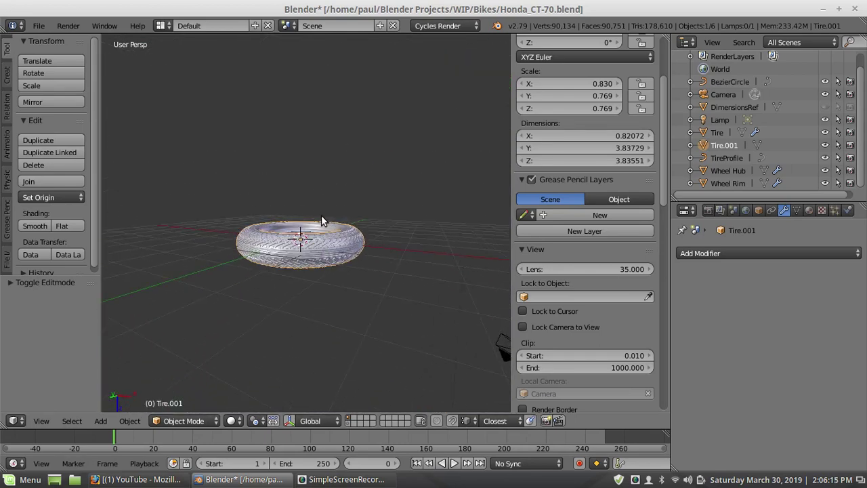
scroll(321, 219, "up", 4)
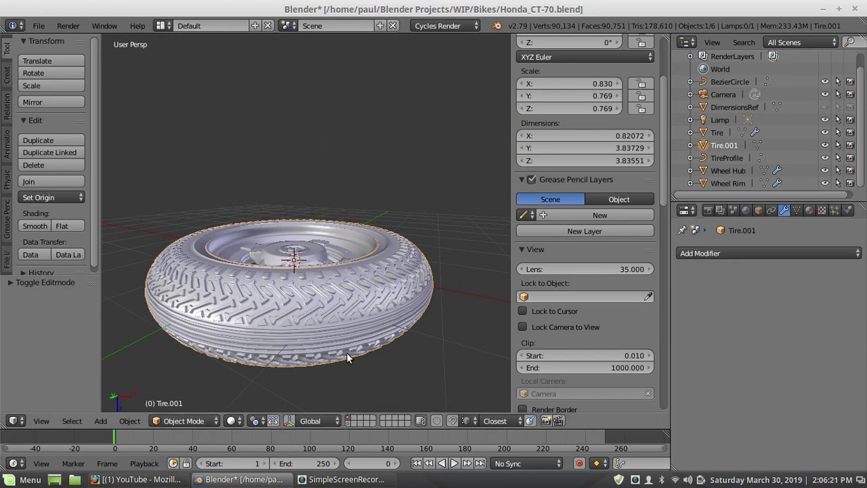
Add a Subdivision Surface modifier to Tire.001
left_click(725, 252)
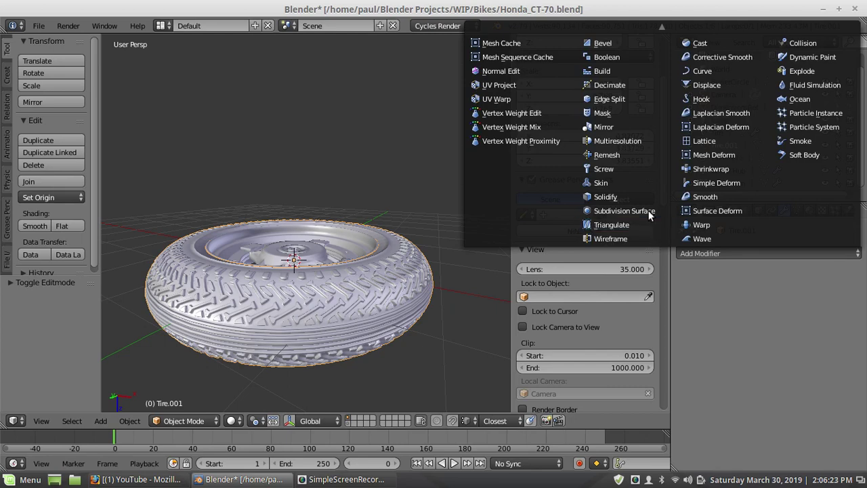
left_click(649, 210)
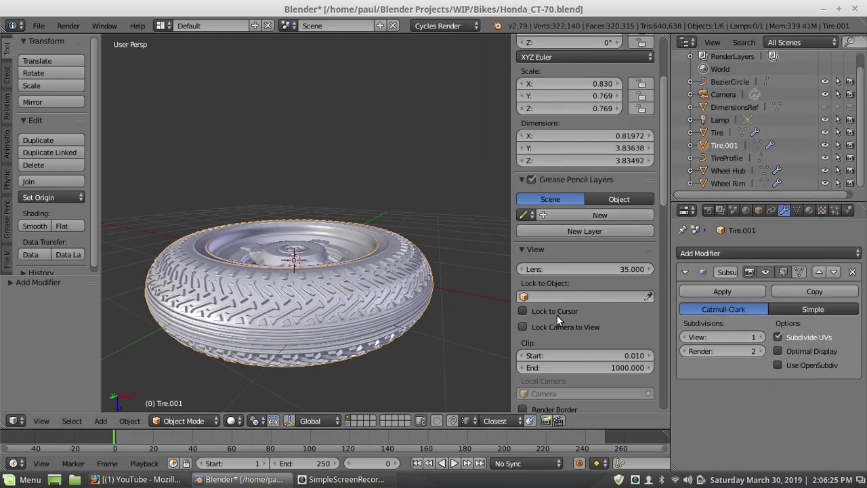
middle_click_drag(433, 304, 326, 329)
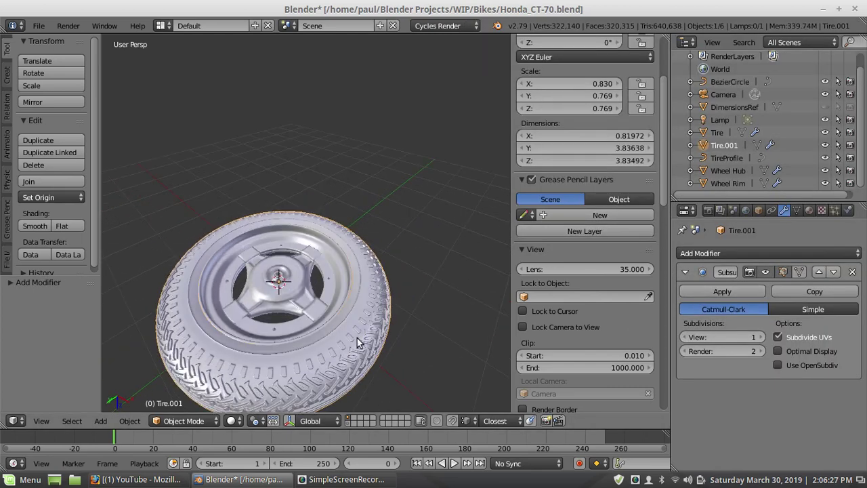
key("KP_8")
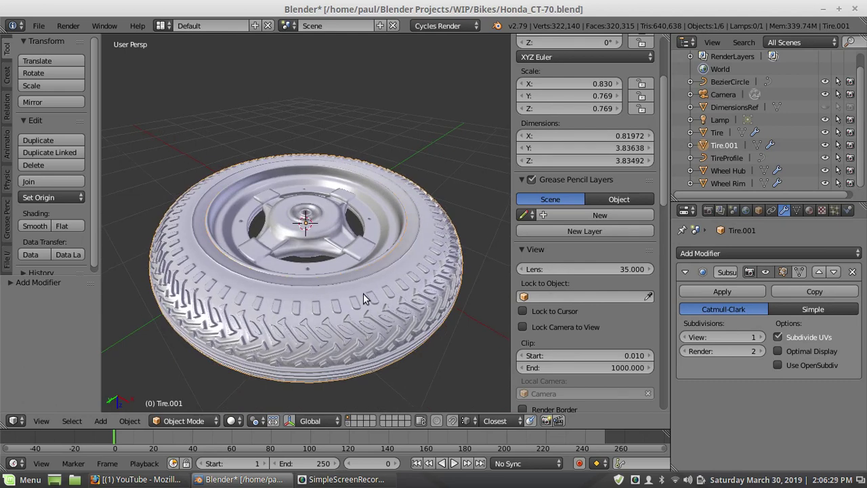
middle_click_drag(368, 296, 345, 274)
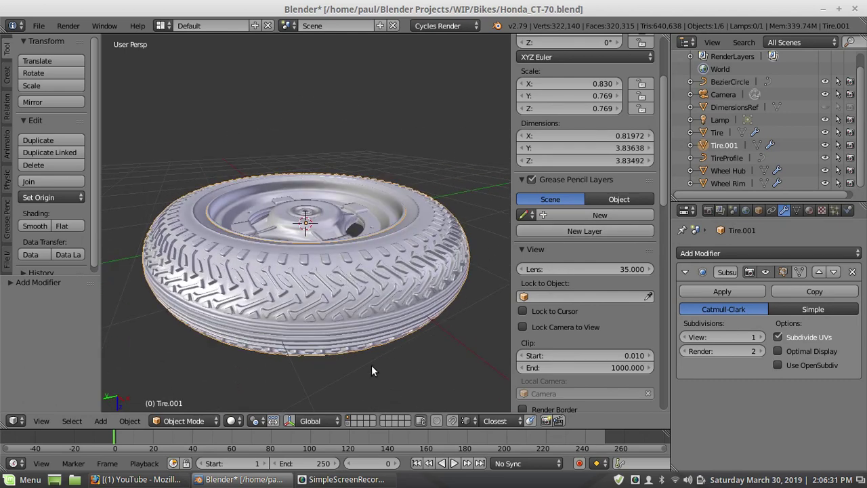
Show the Wheel Tire.001 material settings in the Material tab with the tire selected
left_click(809, 212)
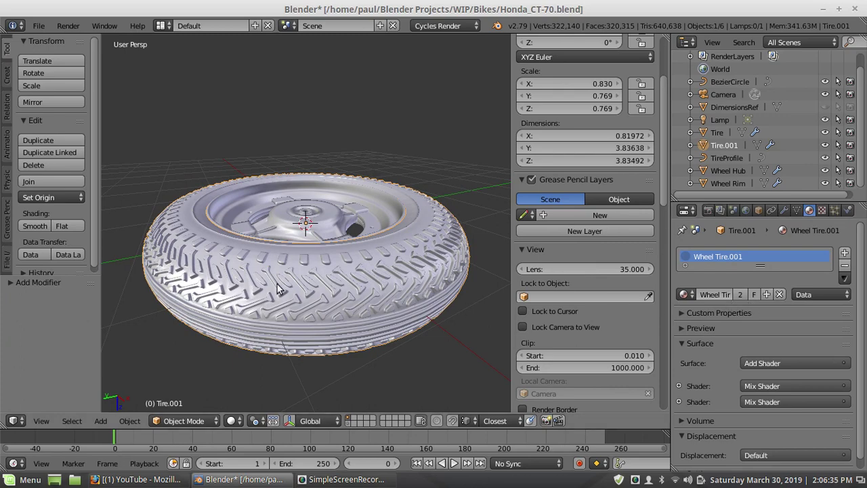
right_click(344, 220)
right_click(364, 302)
Switch to the Compositing layout and frame the Wheel Tire.001 shader nodes
left_click(164, 26)
left_click(183, 70)
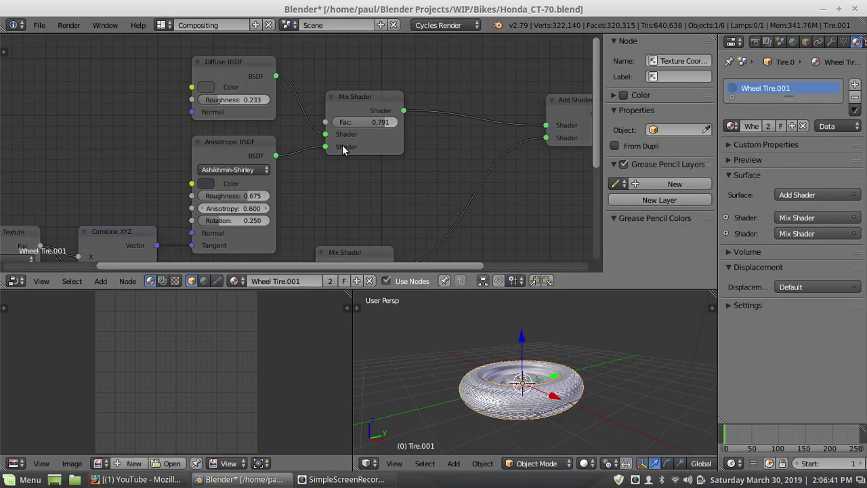
scroll(396, 178, "down", 3)
middle_click_drag(393, 201, 387, 150)
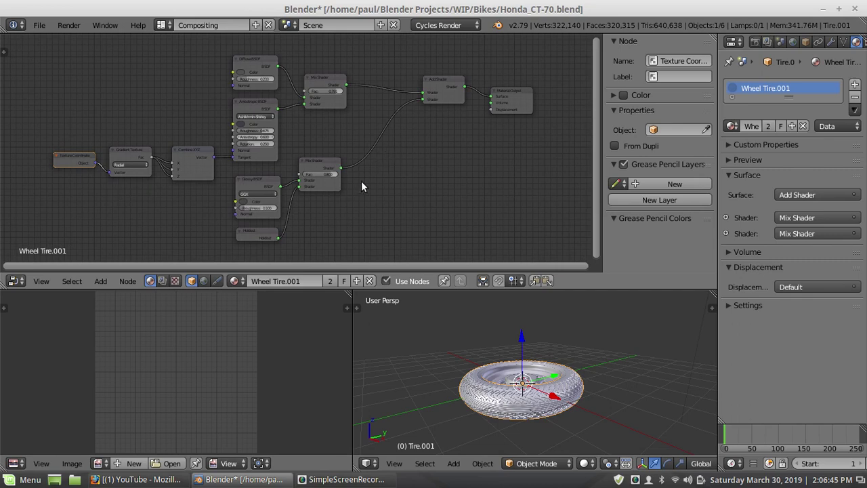
scroll(392, 152, "up", 2)
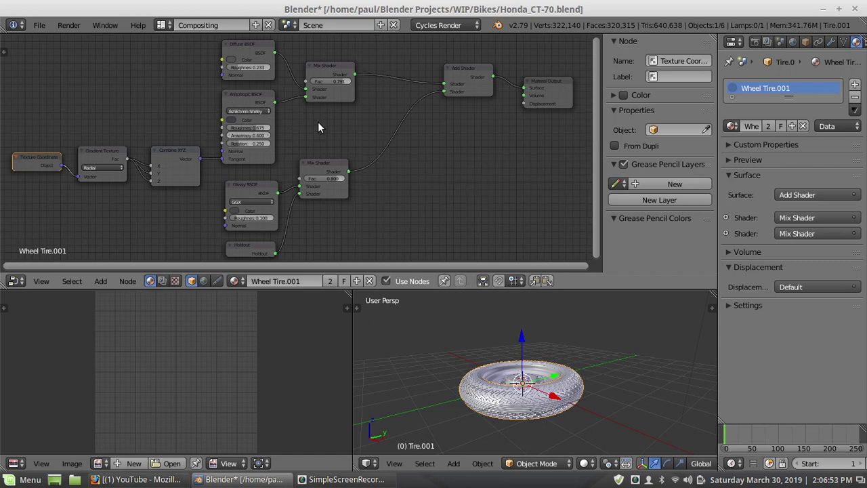
middle_click_drag(318, 122, 330, 138)
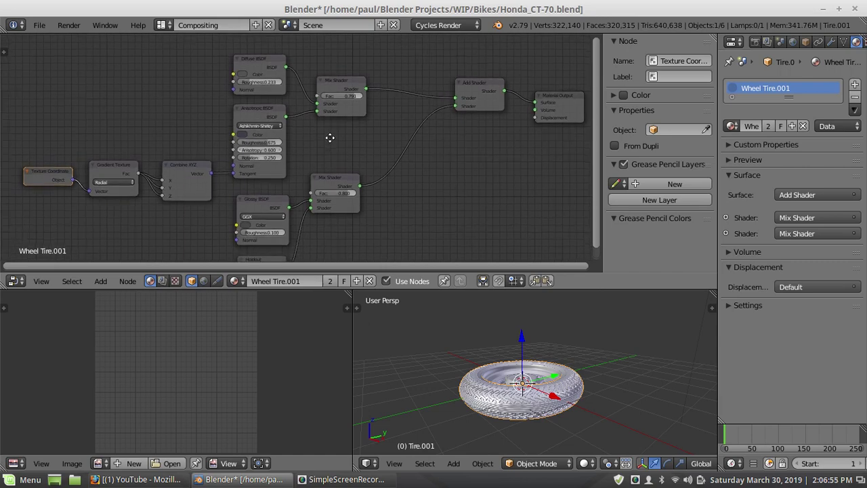
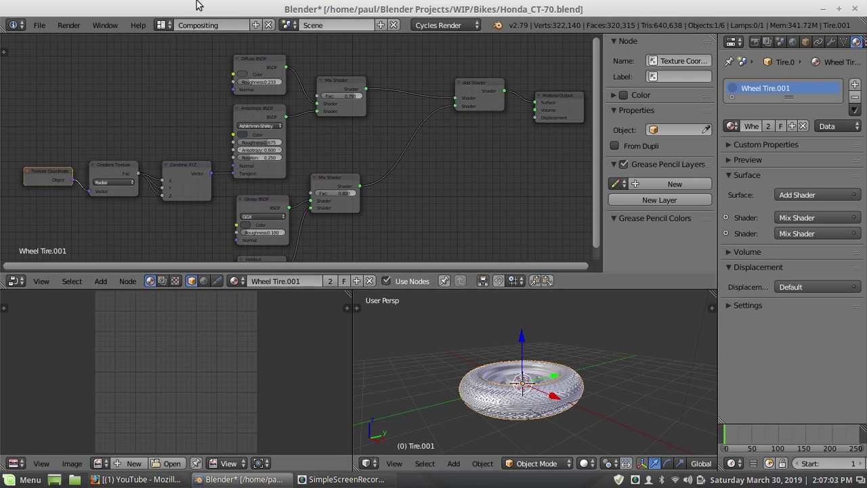
Switch the screen layout from Compositing to Default to show the wheel in the 3D view
left_click(161, 29)
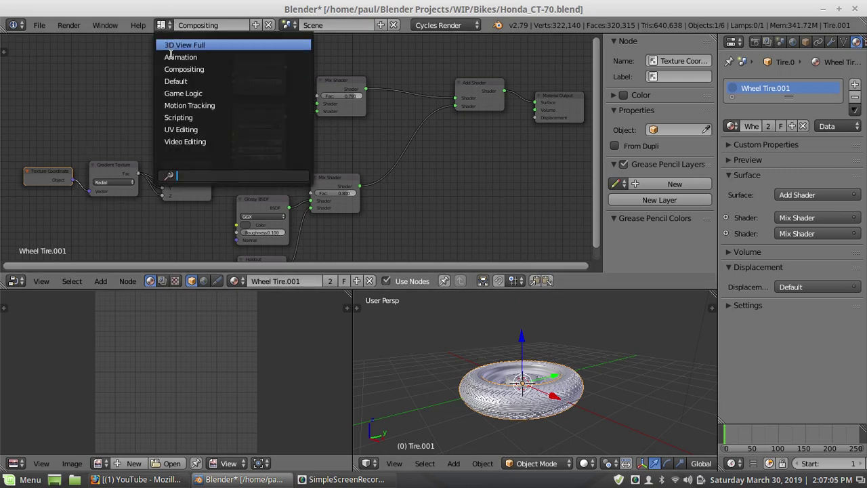
left_click(181, 82)
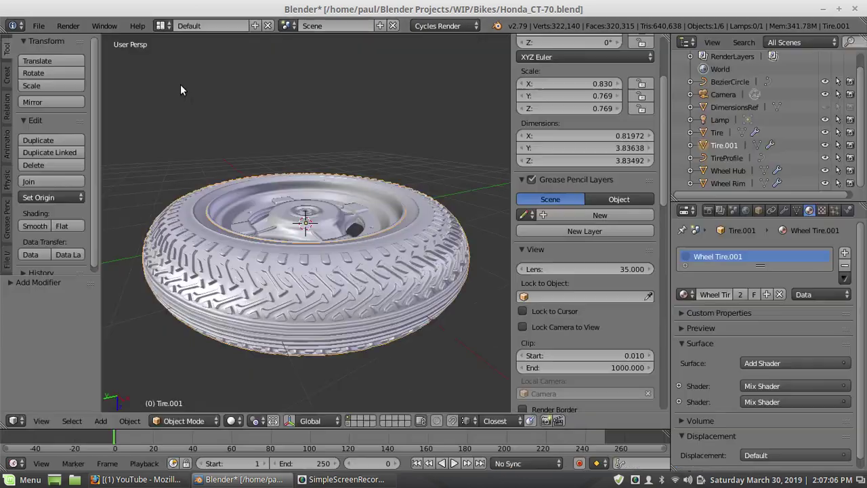
Switch the viewport to Rendered shading and view the wheel from above and straight down
left_click(234, 422)
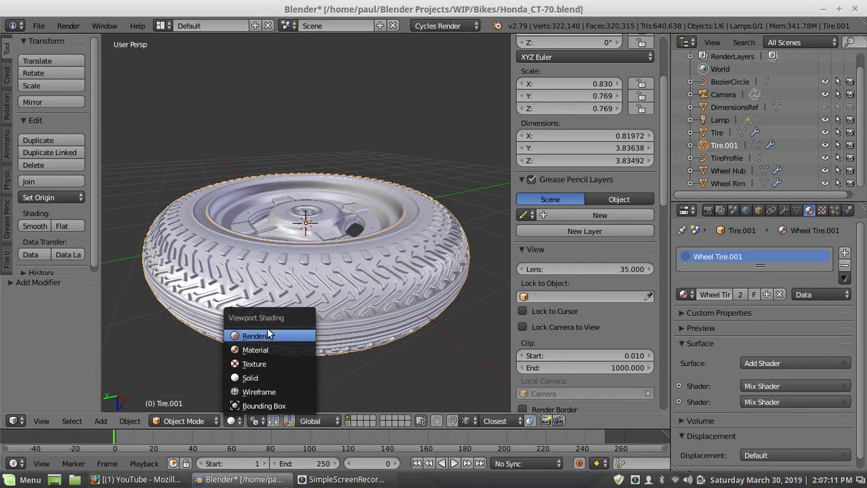
left_click(256, 339)
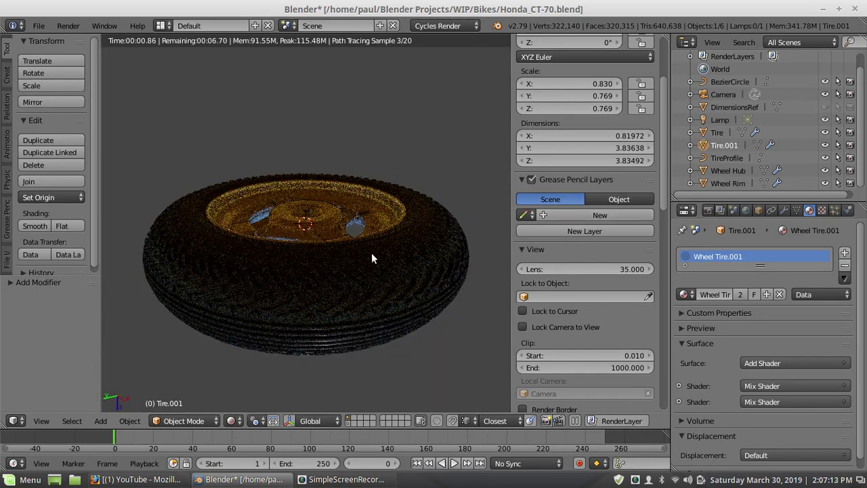
middle_click_drag(341, 228, 329, 271)
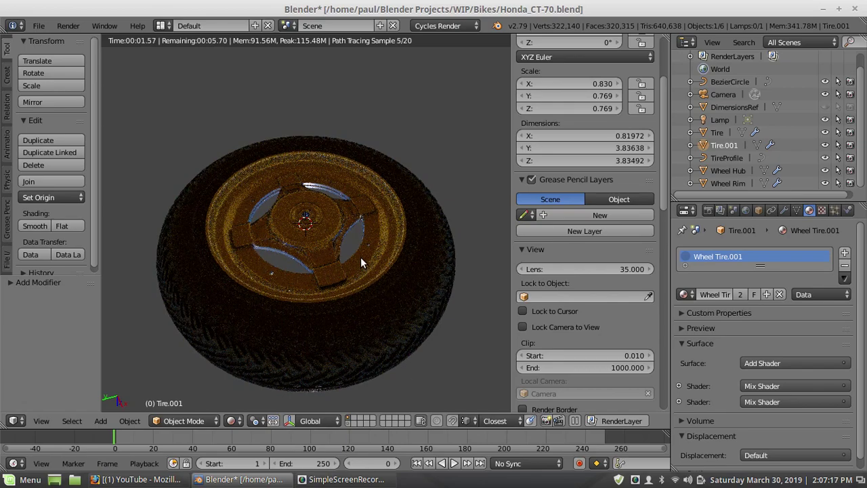
middle_click_drag(357, 279, 393, 47)
middle_click_drag(349, 269, 365, 212)
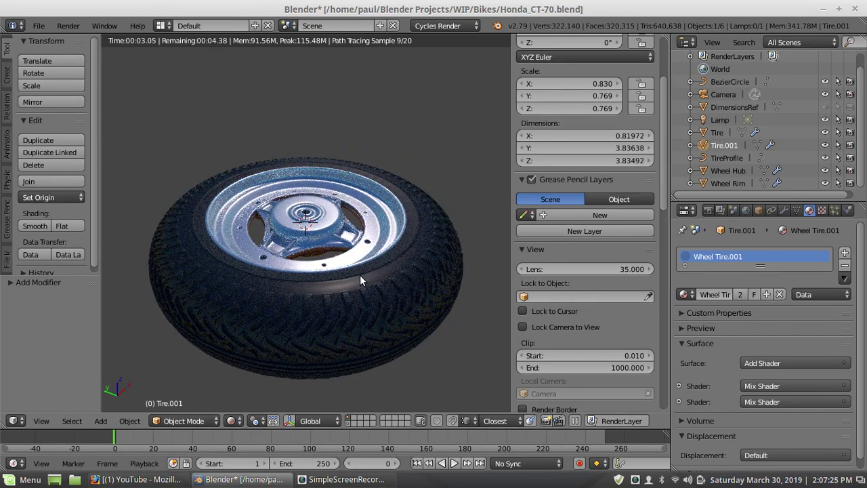
scroll(377, 280, "up", 5)
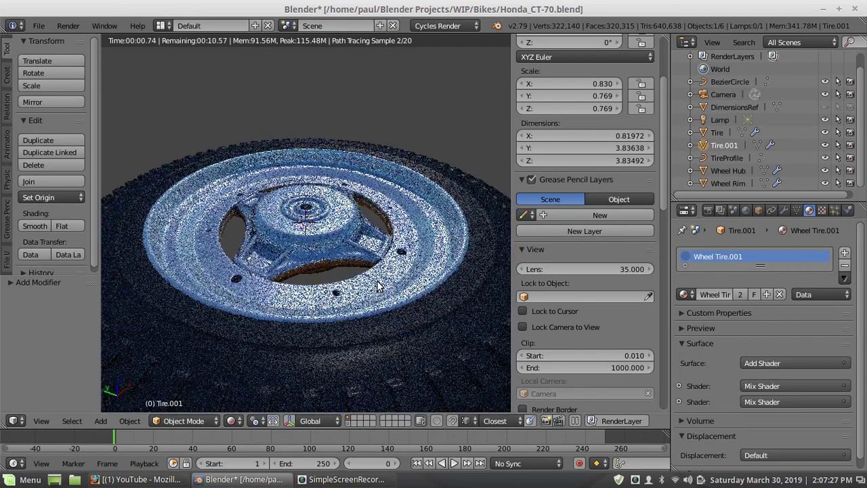
scroll(378, 283, "down", 6)
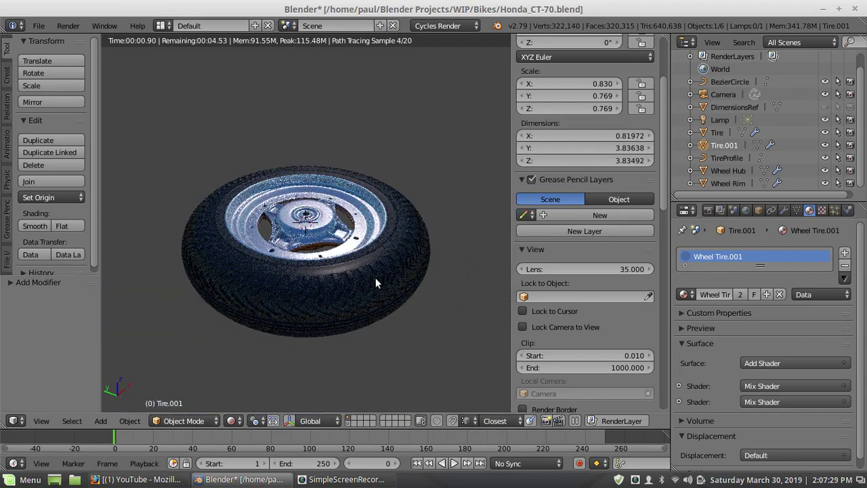
scroll(375, 276, "up", 3)
Hide the view properties and inspect the rendered wheel face-on and top-down
key("n")
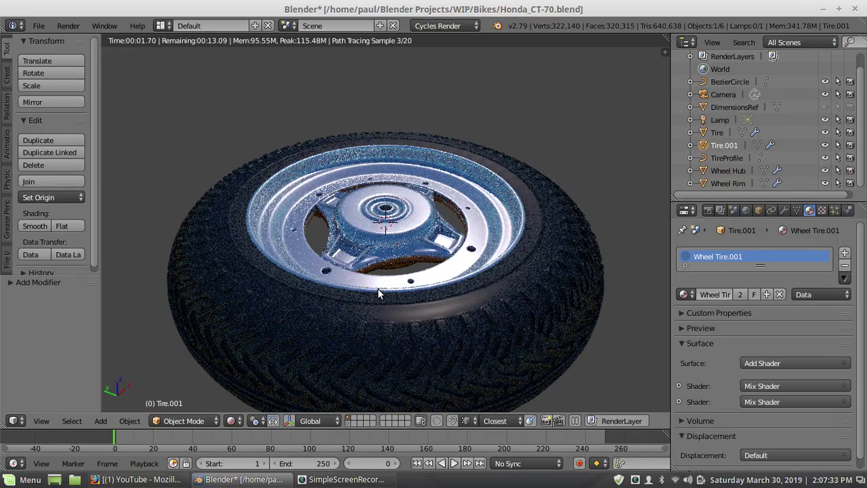
scroll(383, 278, "up", 3)
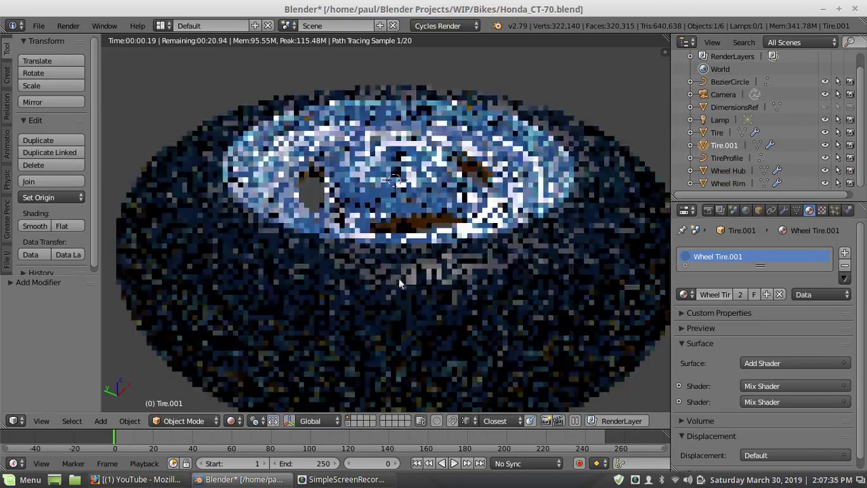
scroll(398, 278, "down", 5)
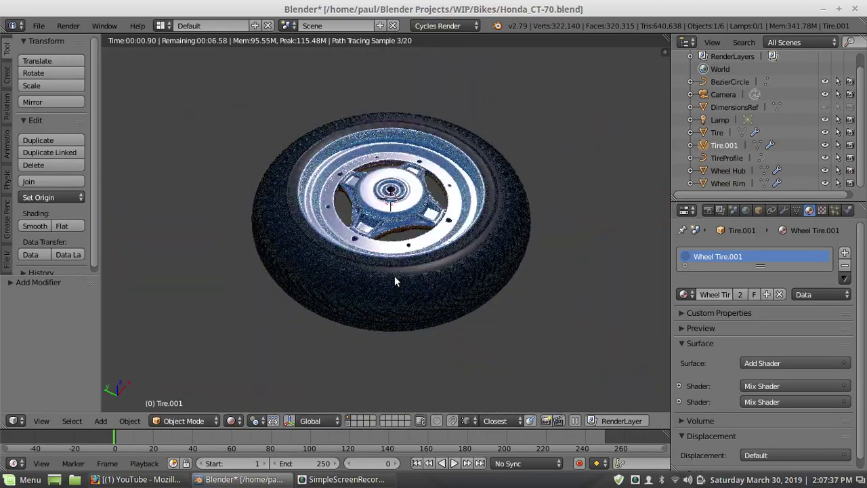
scroll(379, 271, "up", 1)
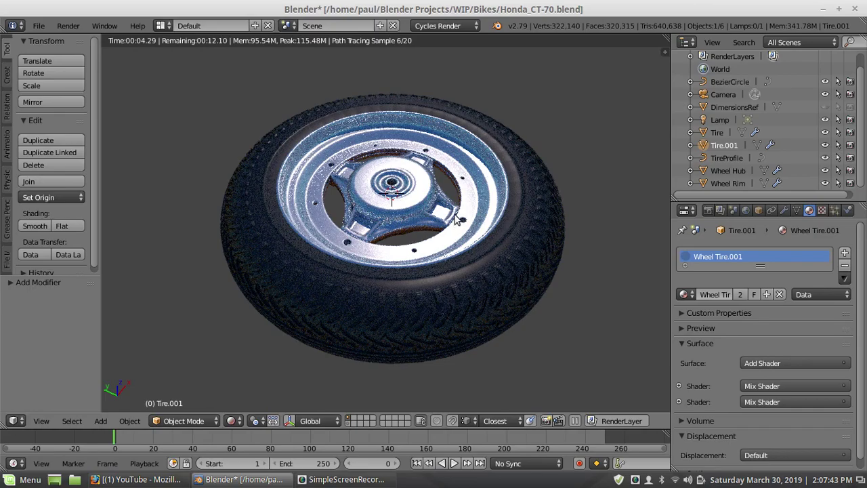
middle_click_drag(409, 166, 405, 229)
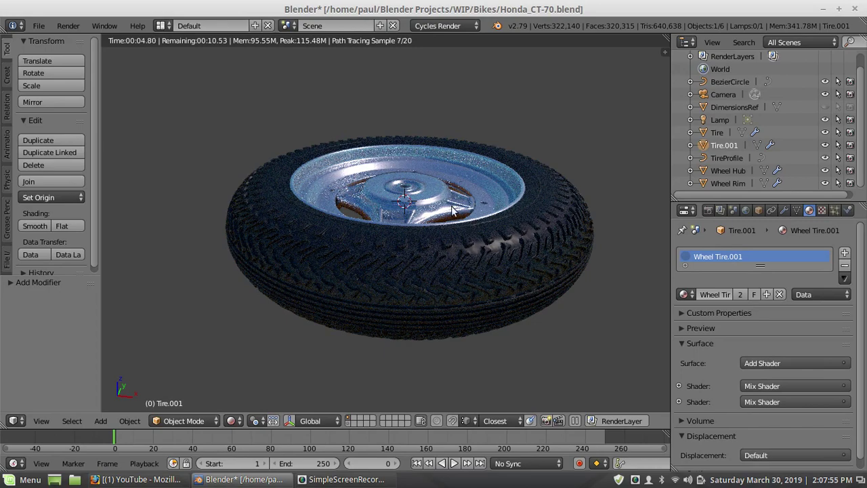
left_click_drag(453, 209, 440, 237)
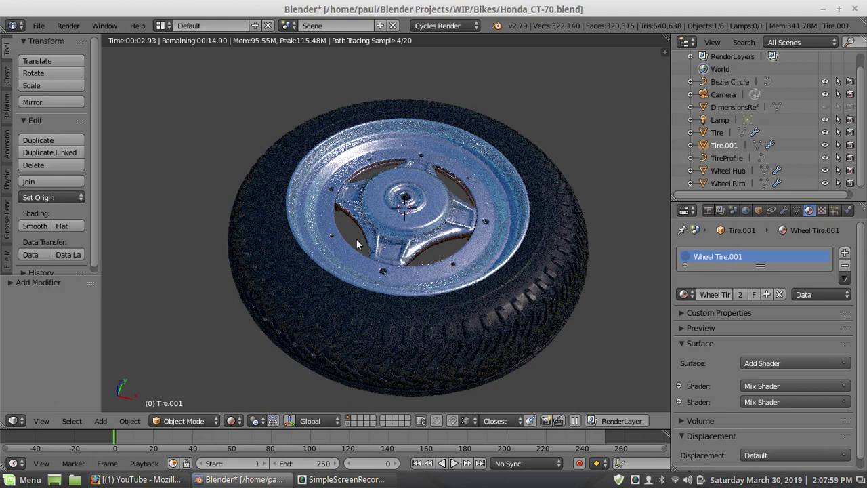
scroll(351, 247, "down", 2)
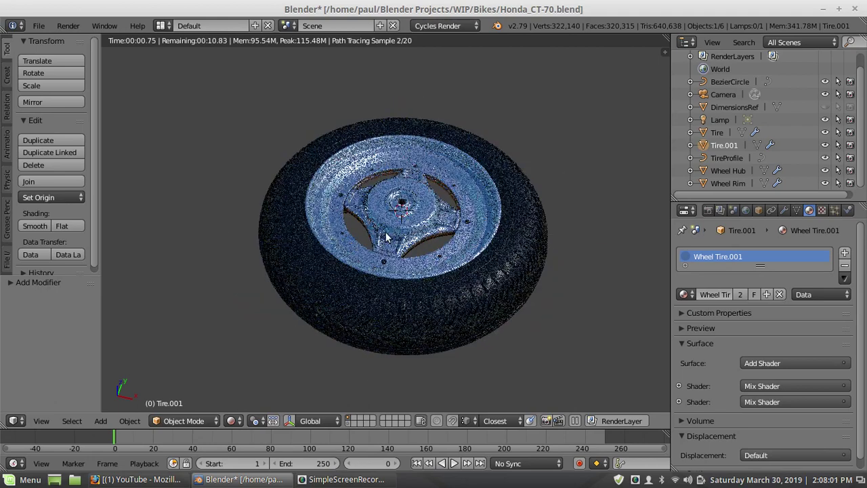
Return to Solid shading and enable Matcap in the Shading panel
left_click(232, 421)
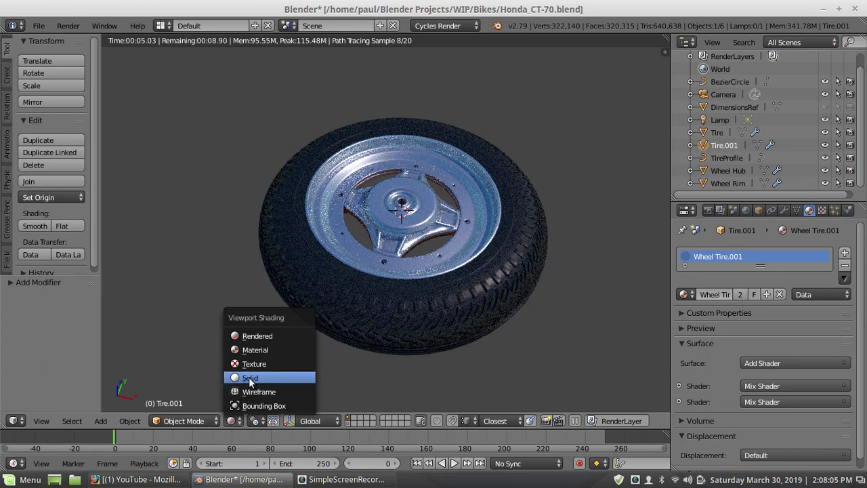
left_click(249, 377)
key("n")
scroll(577, 221, "down", 10)
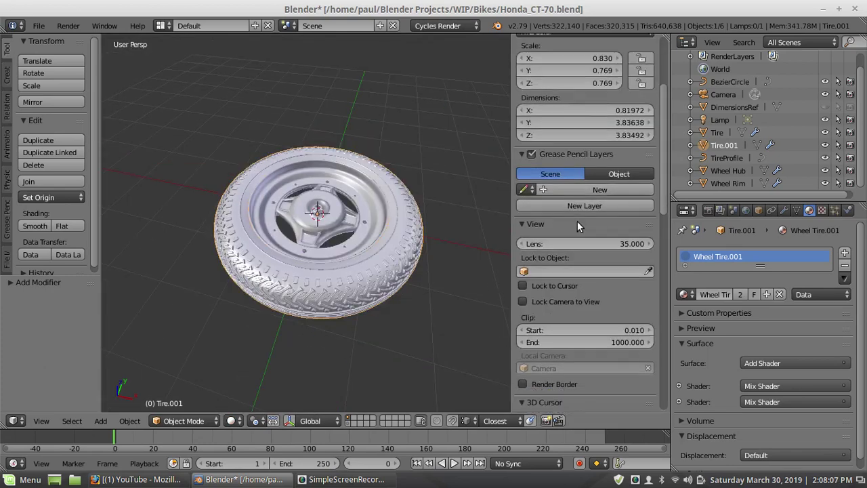
scroll(578, 221, "down", 2)
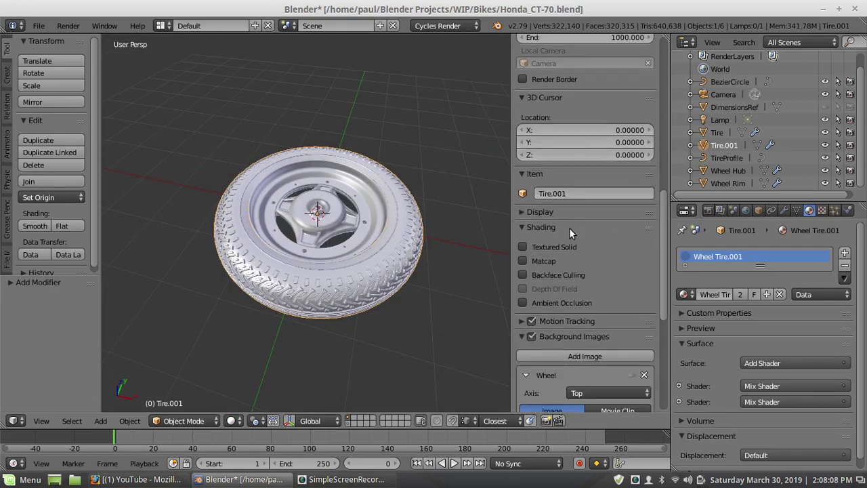
left_click(523, 261)
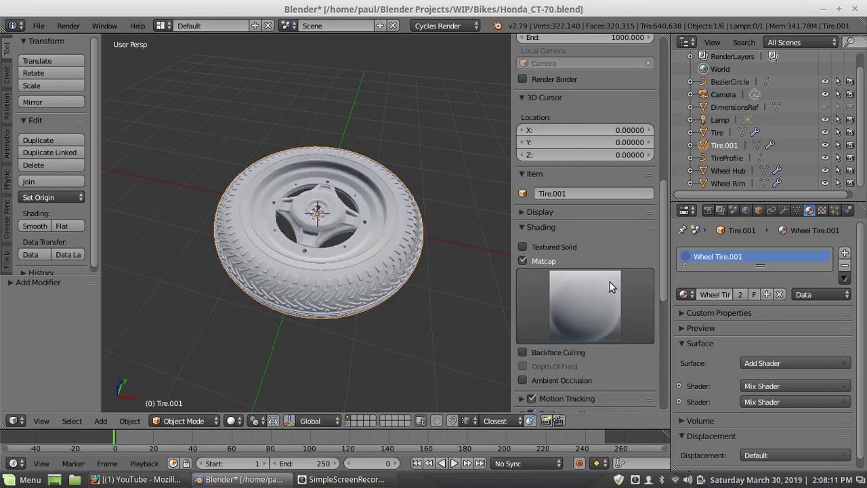
Apply the dark chrome matcap and view the tire from a lower angle
left_click(610, 282)
left_click(514, 234)
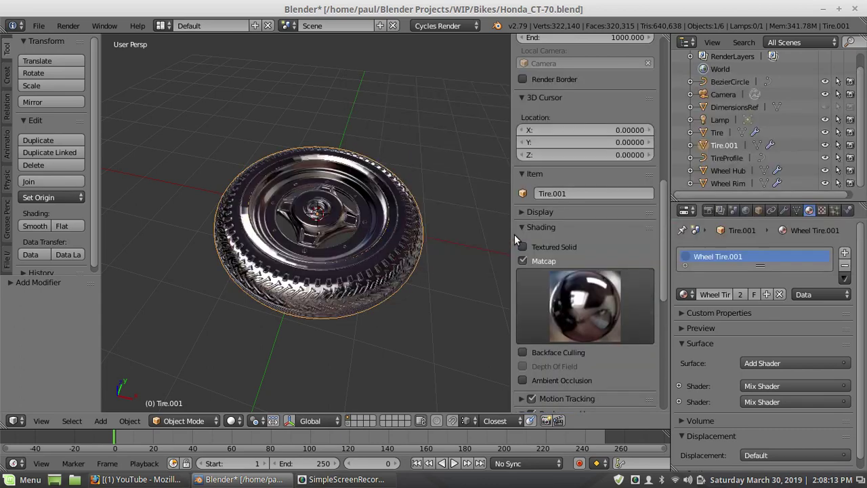
middle_click_drag(326, 260, 343, 219)
scroll(344, 220, "up", 4)
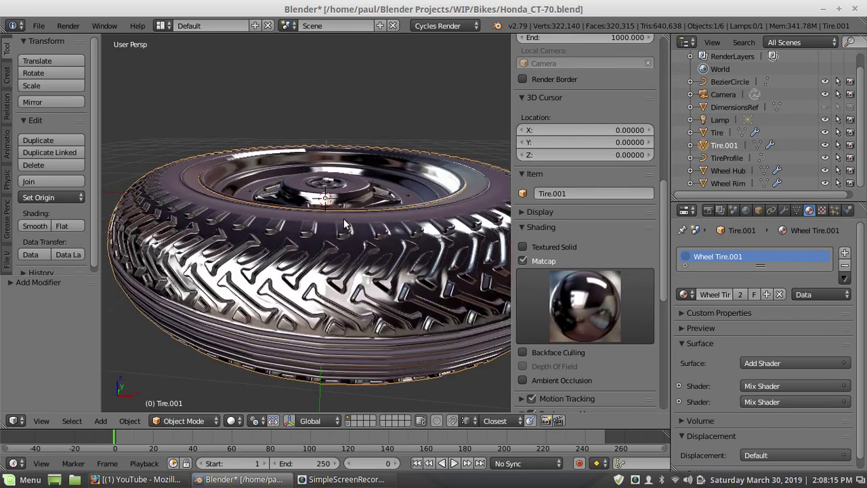
Swap to the red matcap and orbit to face the wheel hub
left_click(564, 300)
left_click(580, 181)
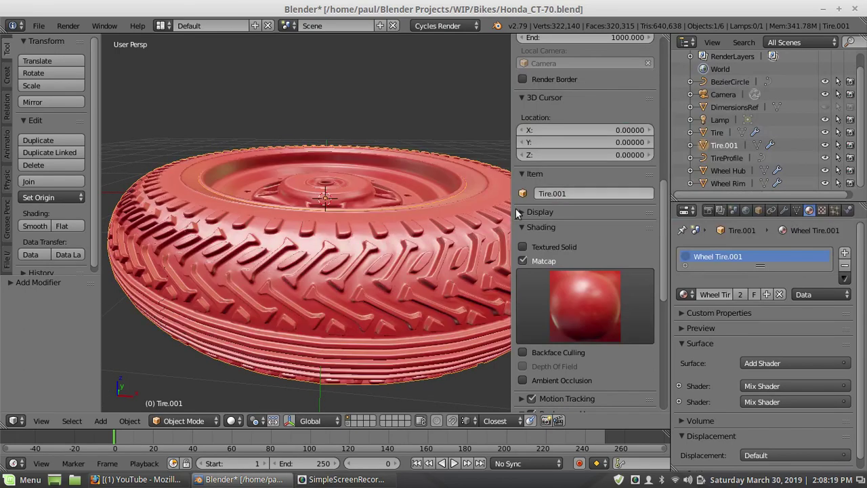
middle_click_drag(310, 226, 296, 247)
scroll(306, 239, "up", 4)
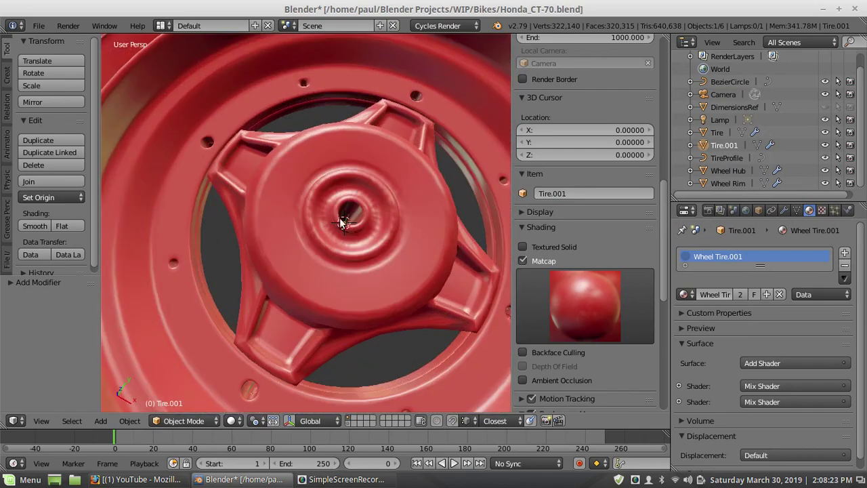
scroll(369, 213, "down", 5)
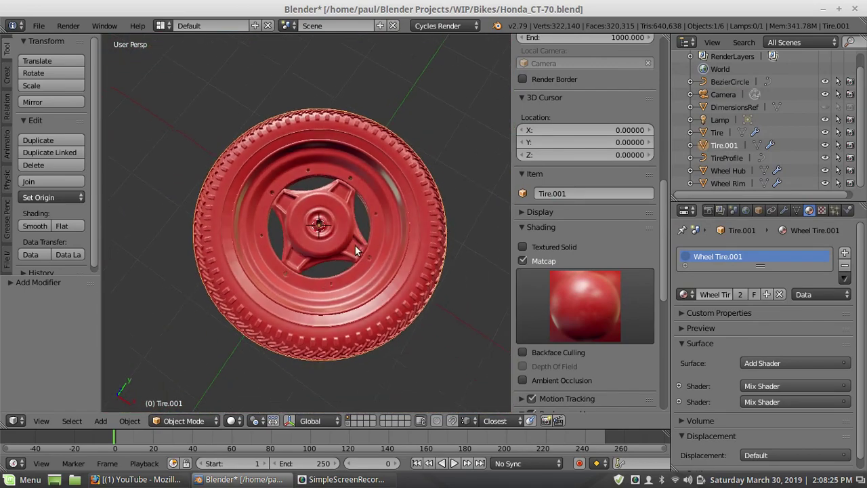
Inspect the red-matcap wheel from tilted top, edge-on and face-on angles
middle_click_drag(365, 219, 410, 303)
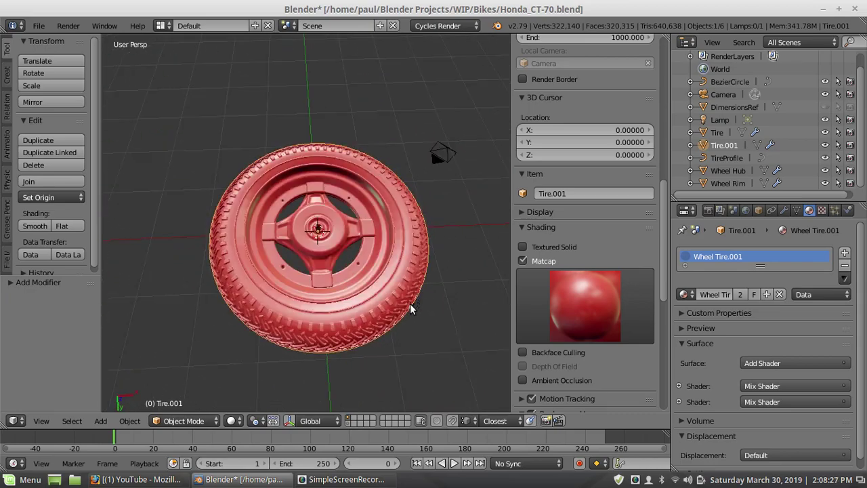
scroll(410, 304, "up", 3)
scroll(410, 303, "down", 6)
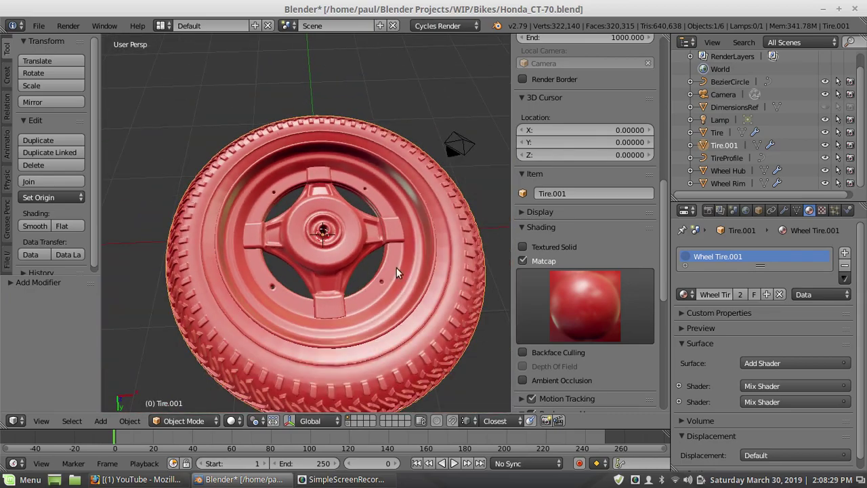
middle_click_drag(380, 234, 356, 166)
scroll(357, 166, "up", 4)
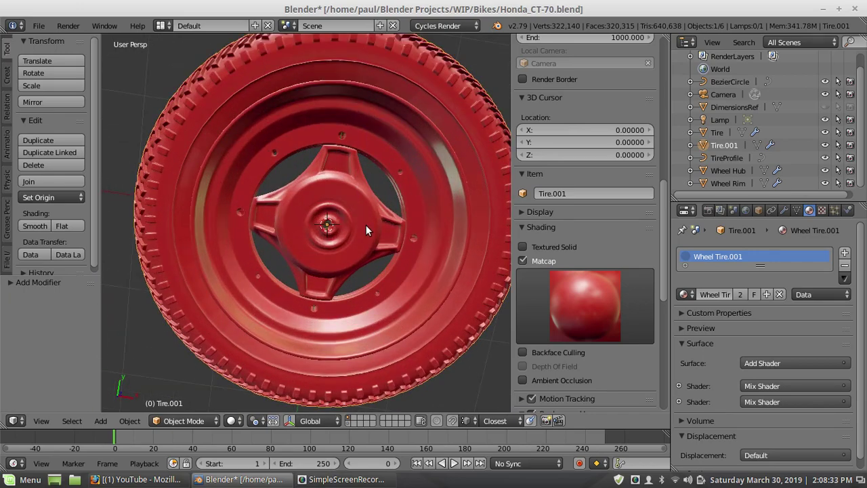
middle_click_drag(366, 225, 379, 162)
scroll(379, 163, "down", 2)
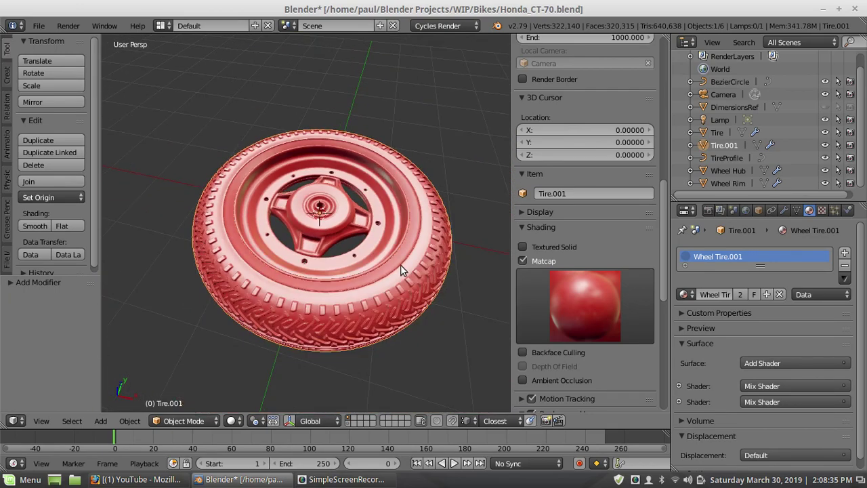
middle_click_drag(401, 266, 372, 235)
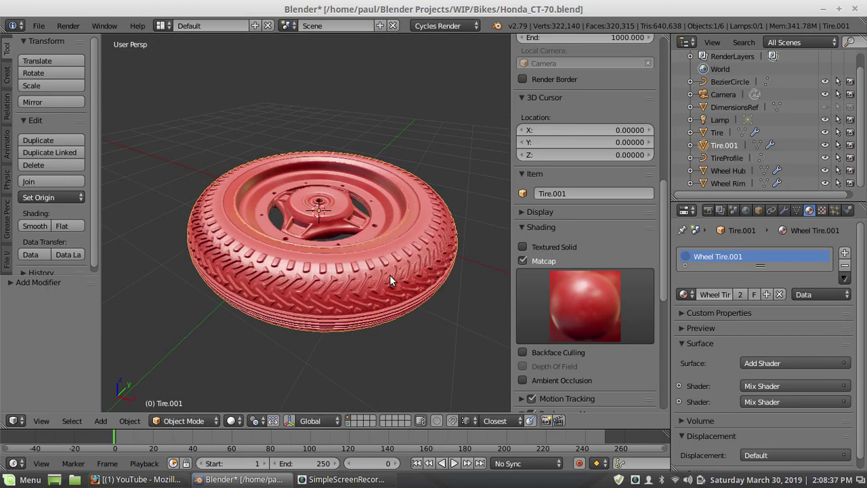
middle_click_drag(311, 229, 264, 237)
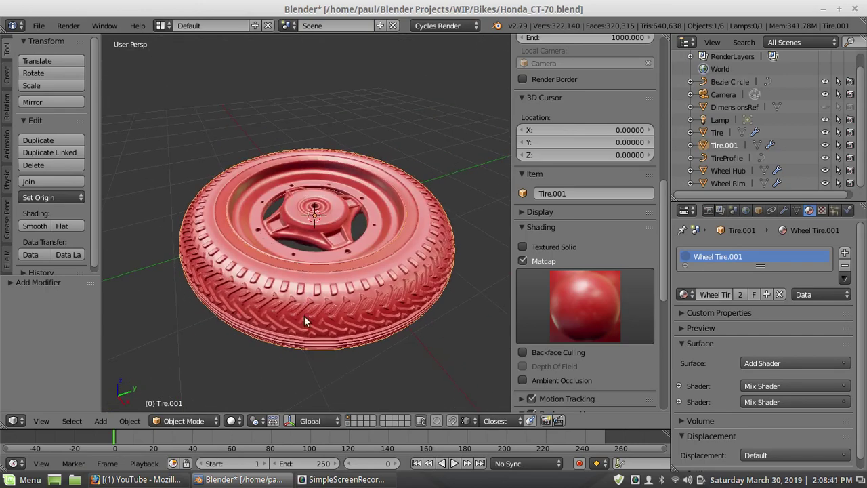
Show the layer holding only the bare patterned tire and zoom out
left_click(349, 423)
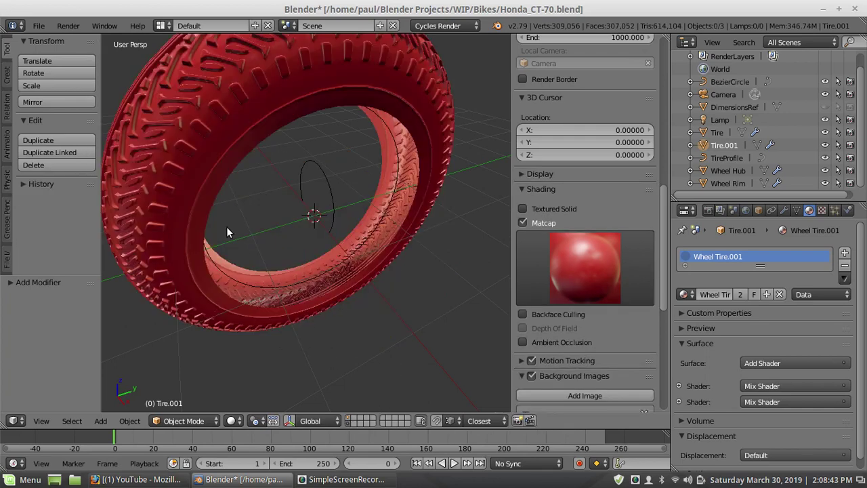
scroll(234, 223, "down", 3)
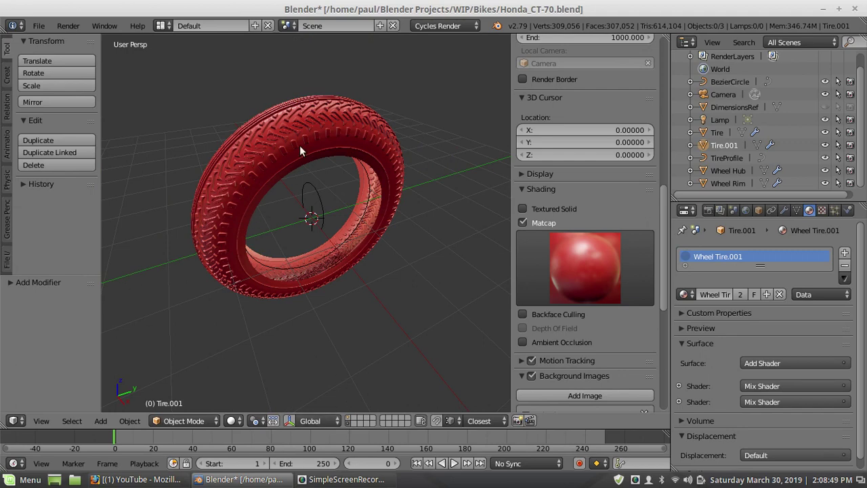
Return to the full-wheel layer and inspect its tilted front and top faces
left_click(349, 420)
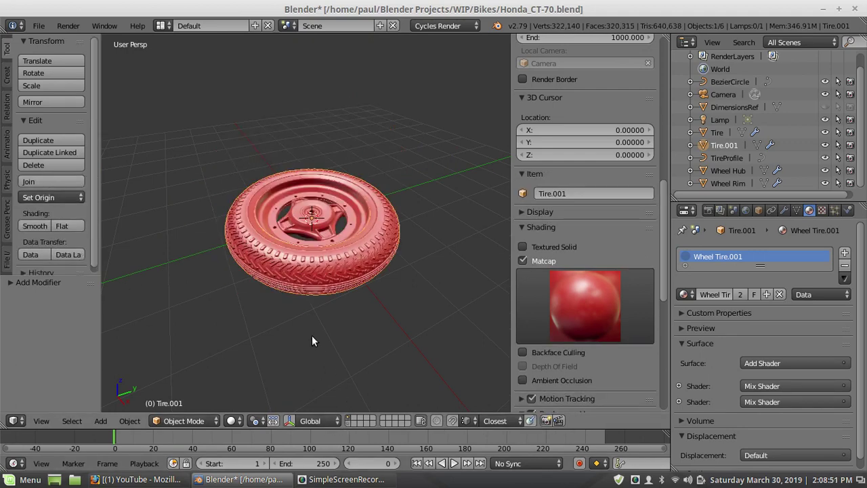
scroll(293, 293, "up", 3)
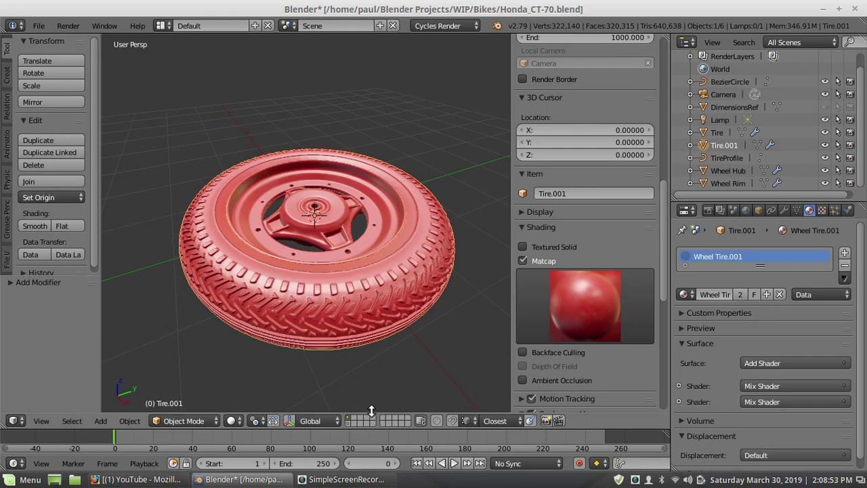
middle_click_drag(313, 256, 311, 277)
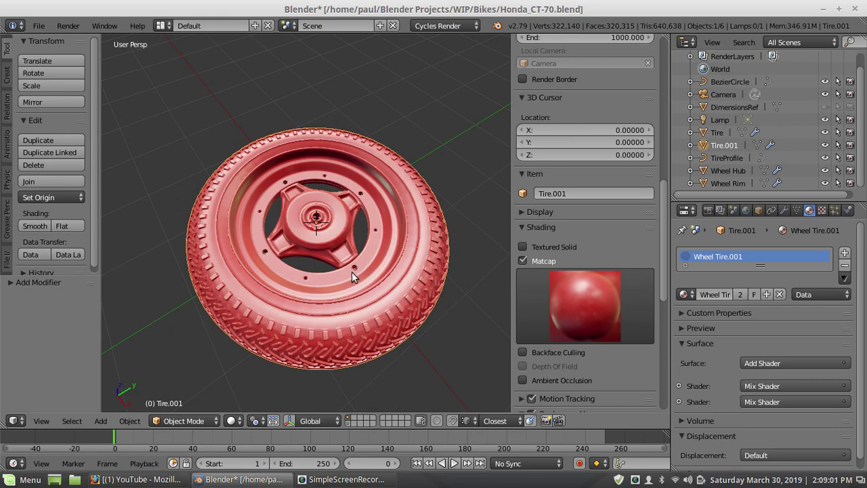
scroll(352, 272, "up", 3)
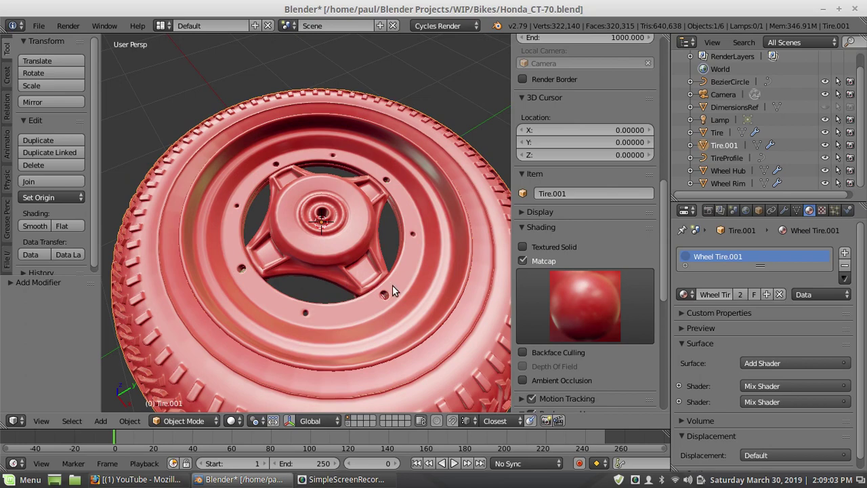
middle_click_drag(392, 285, 338, 264)
scroll(338, 264, "up", 1)
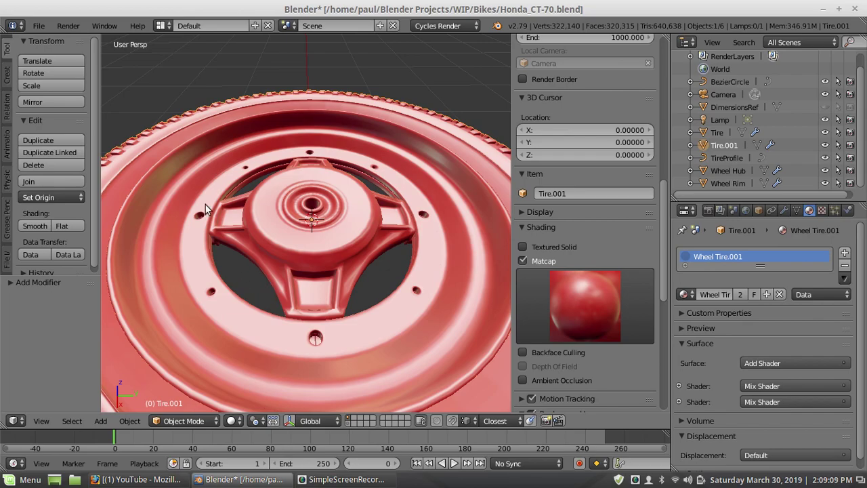
scroll(280, 190, "down", 4)
Orbit the wheel face-on and switch Matcap off for plain grey solid shading
middle_click_drag(280, 190, 295, 264)
scroll(301, 266, "down", 3)
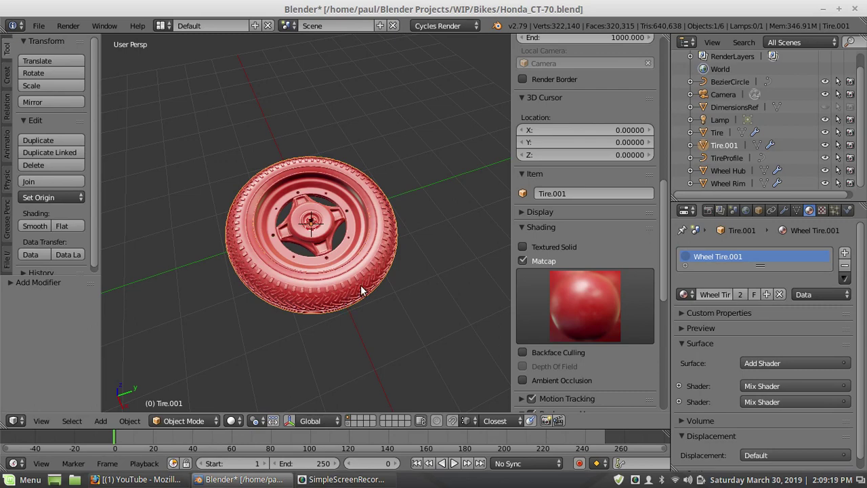
scroll(325, 265, "up", 4)
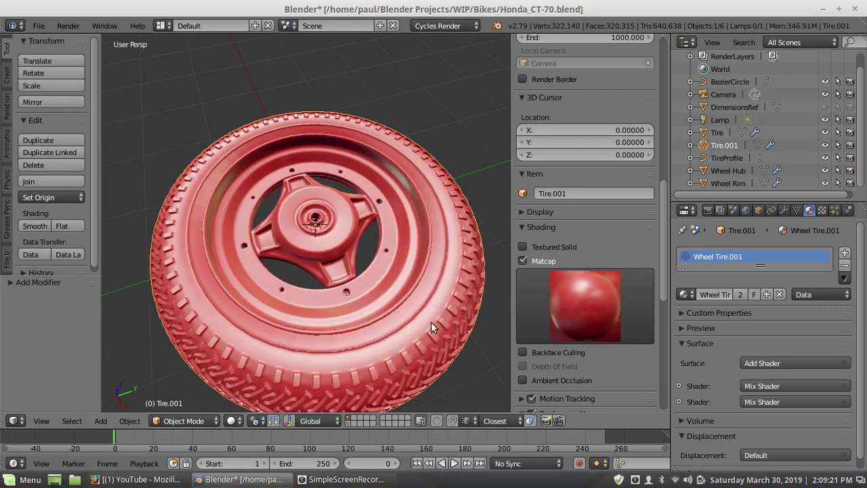
left_click(524, 262)
scroll(333, 272, "down", 2)
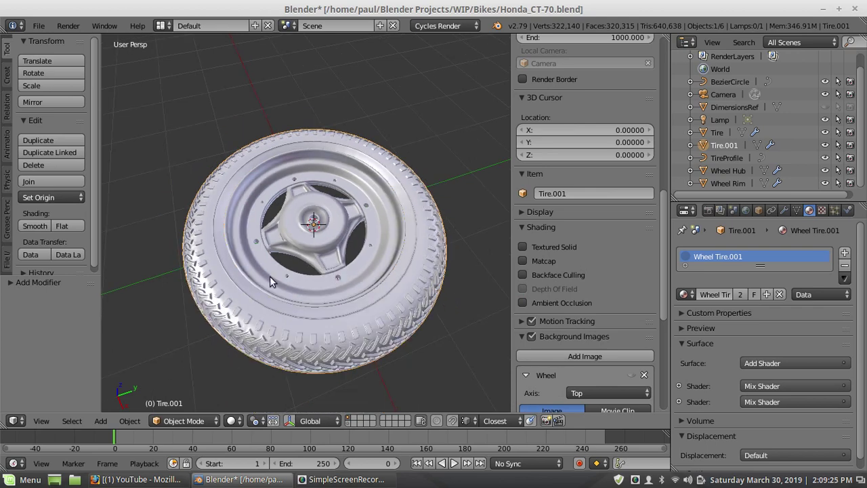